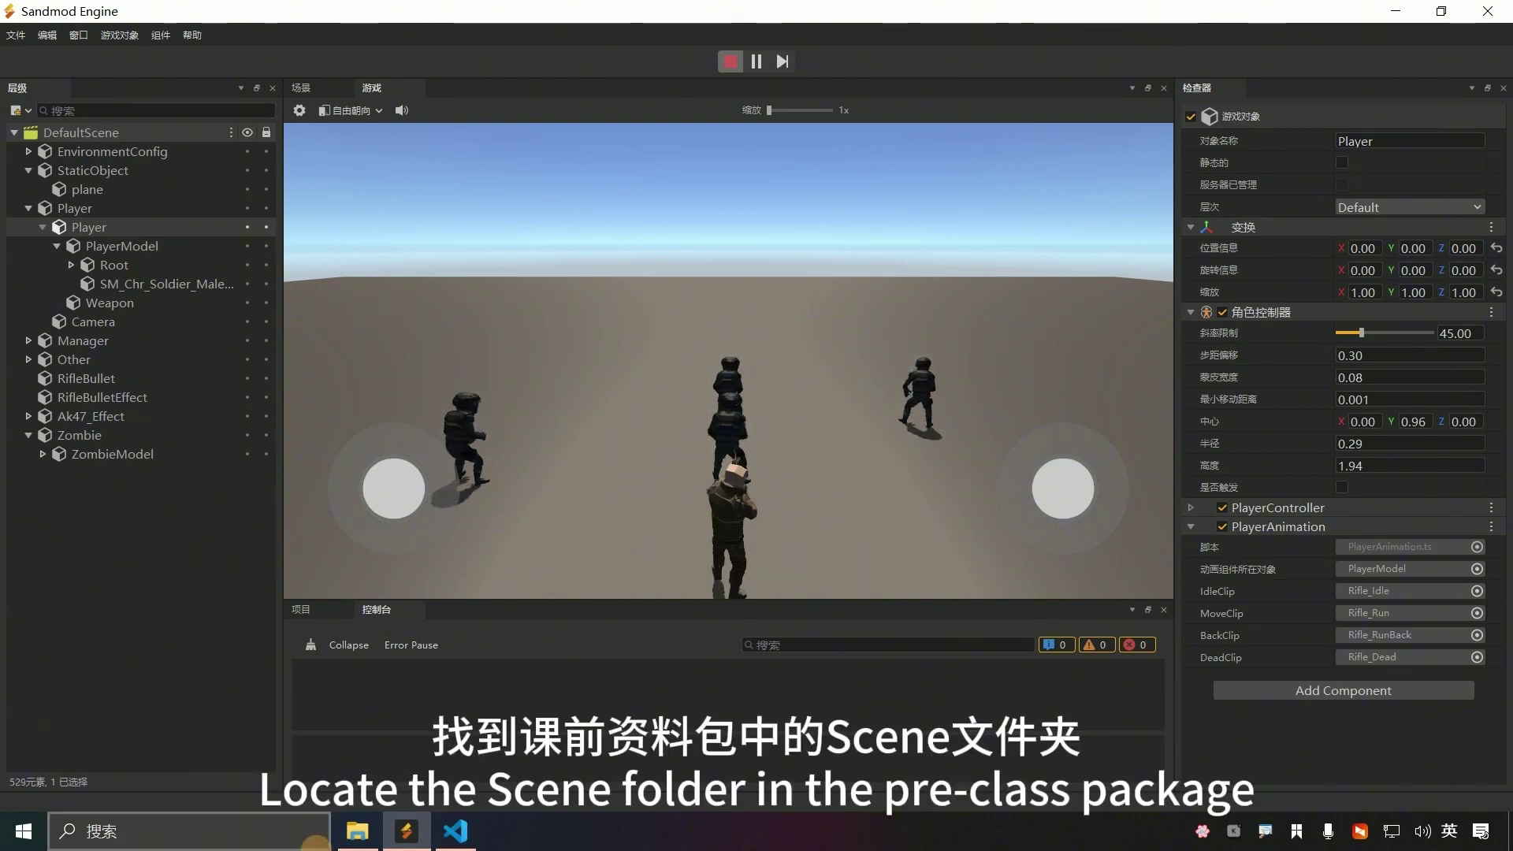
- Switch to File Explorer and locate the Scene folder inside the Resources folder of the zombie course package
click(356, 832)
double_click(288, 281)
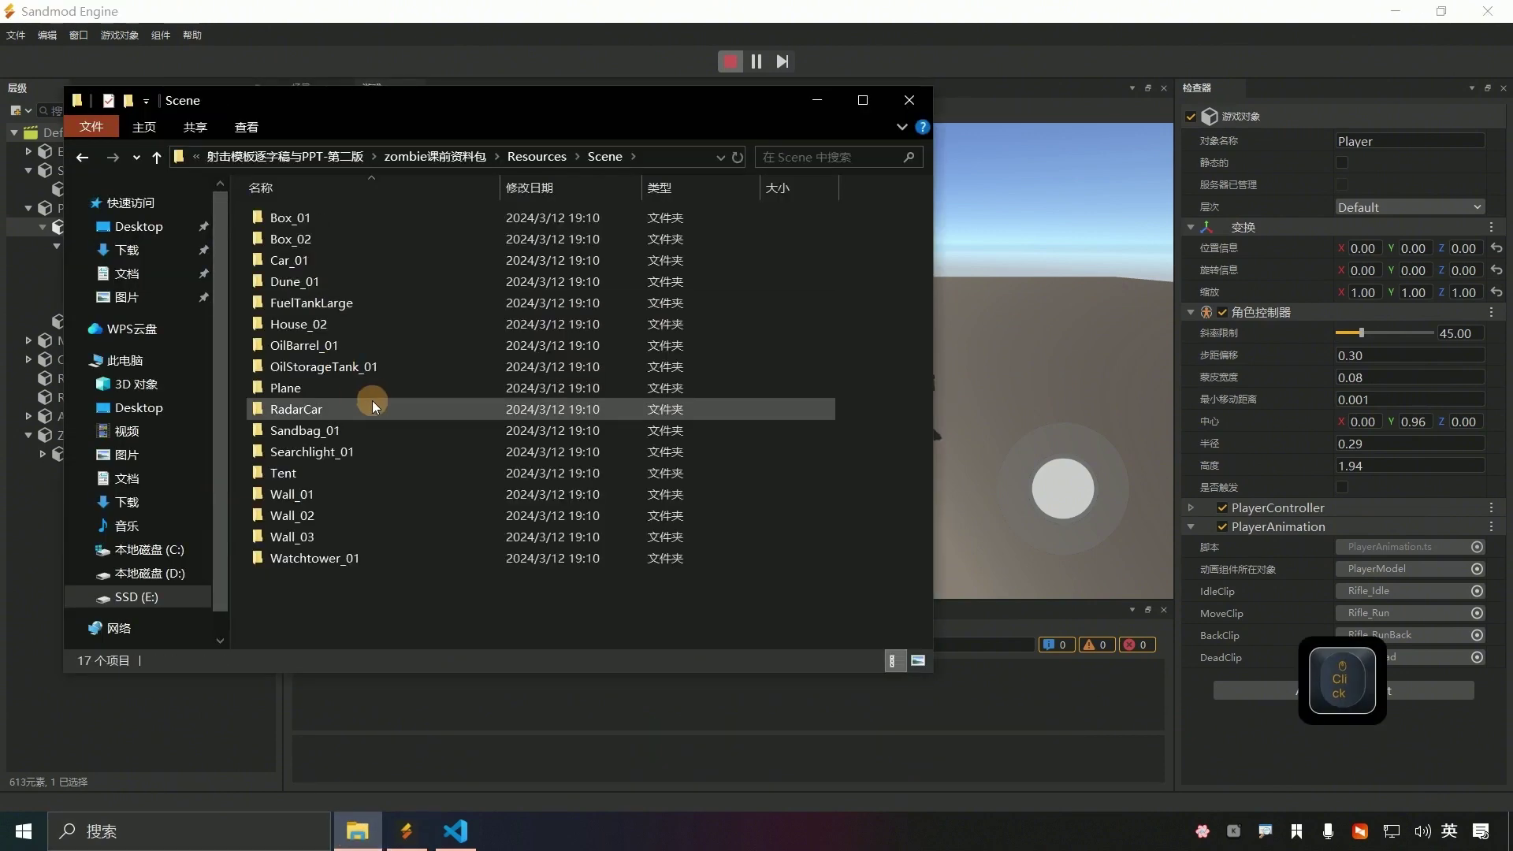
click(536, 156)
drag(609, 112, 839, 139)
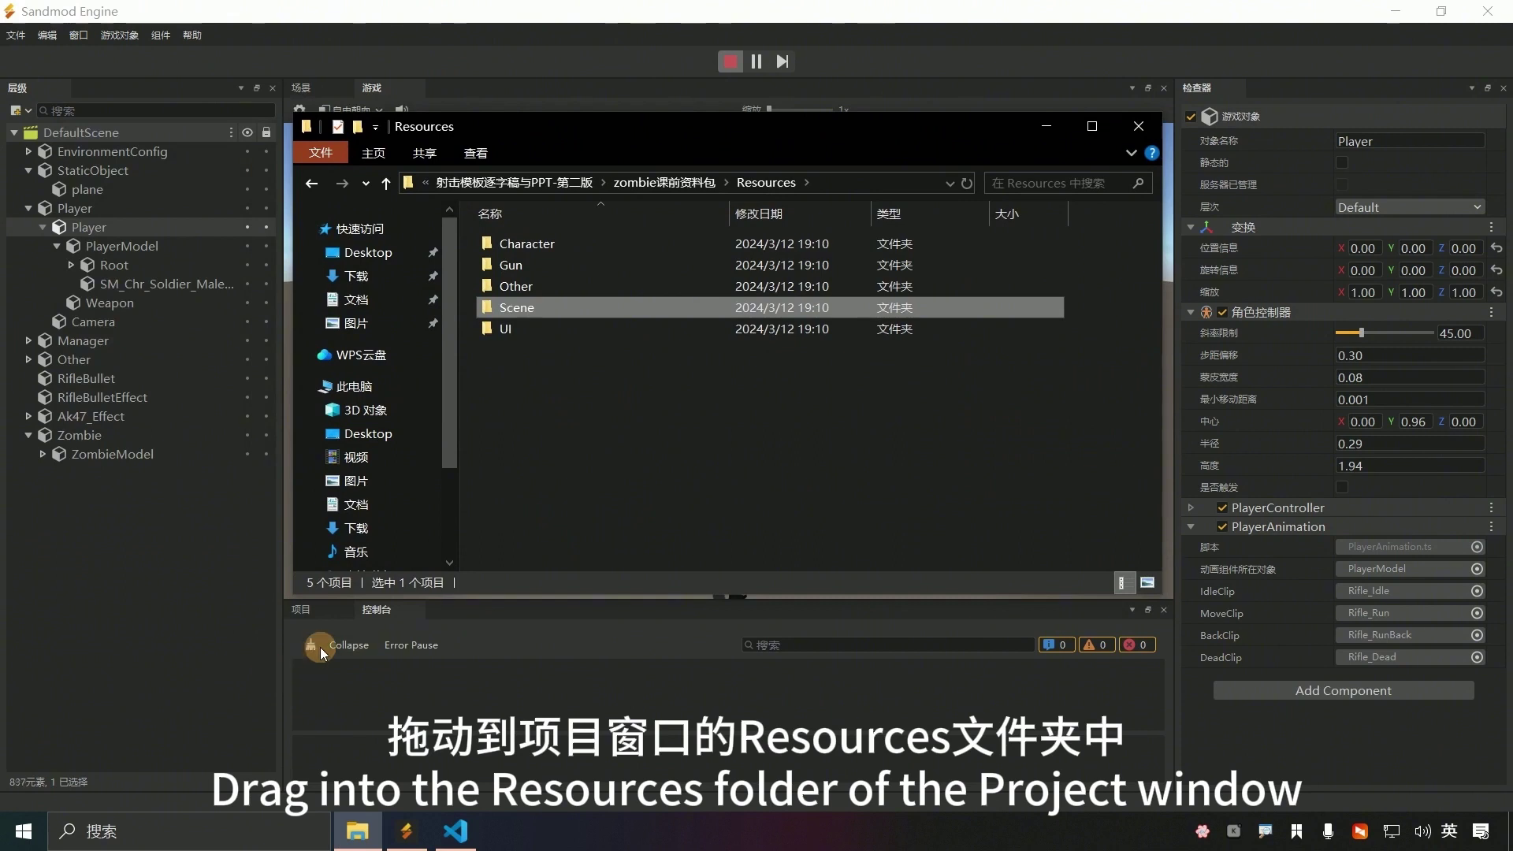
- Open the project's Resources folder and set the asset filter to show all types
click(314, 605)
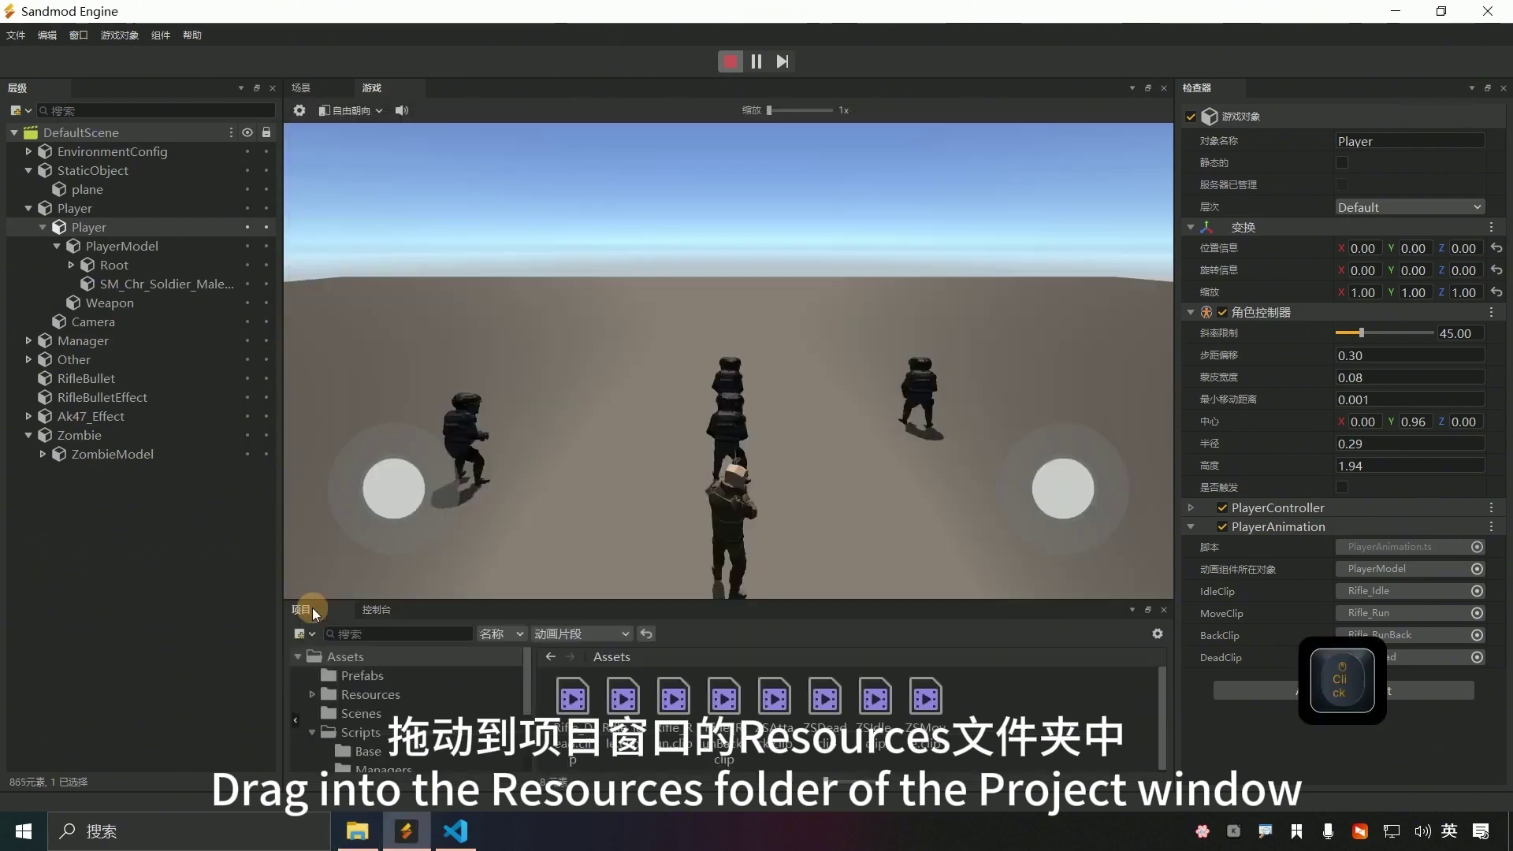
click(383, 699)
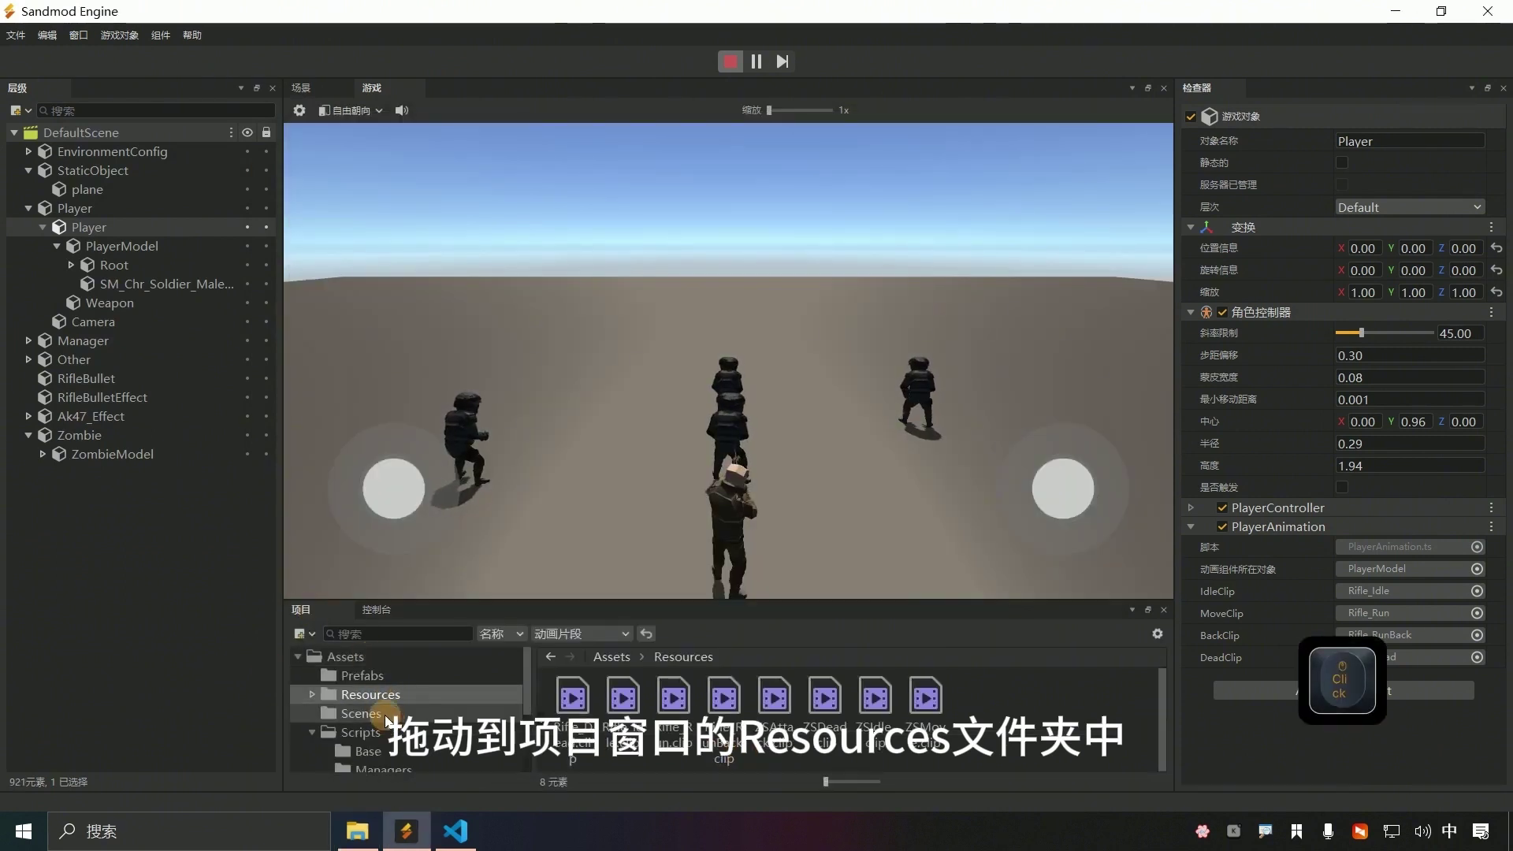
click(623, 634)
click(617, 622)
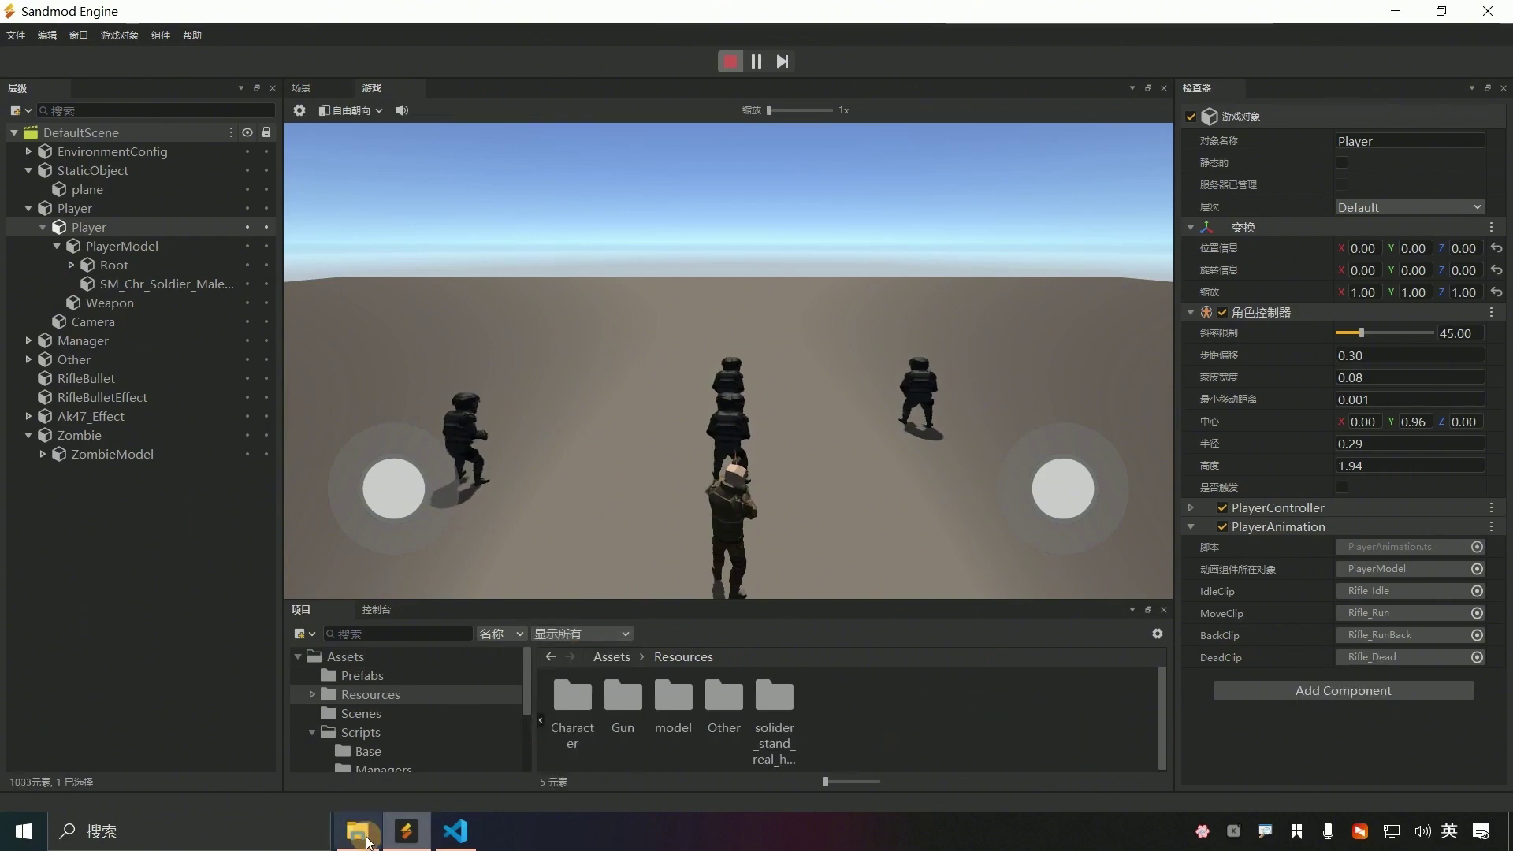
- Import every file of the Scene folder from File Explorer into the project's Resources folder
click(357, 831)
drag(530, 310, 906, 722)
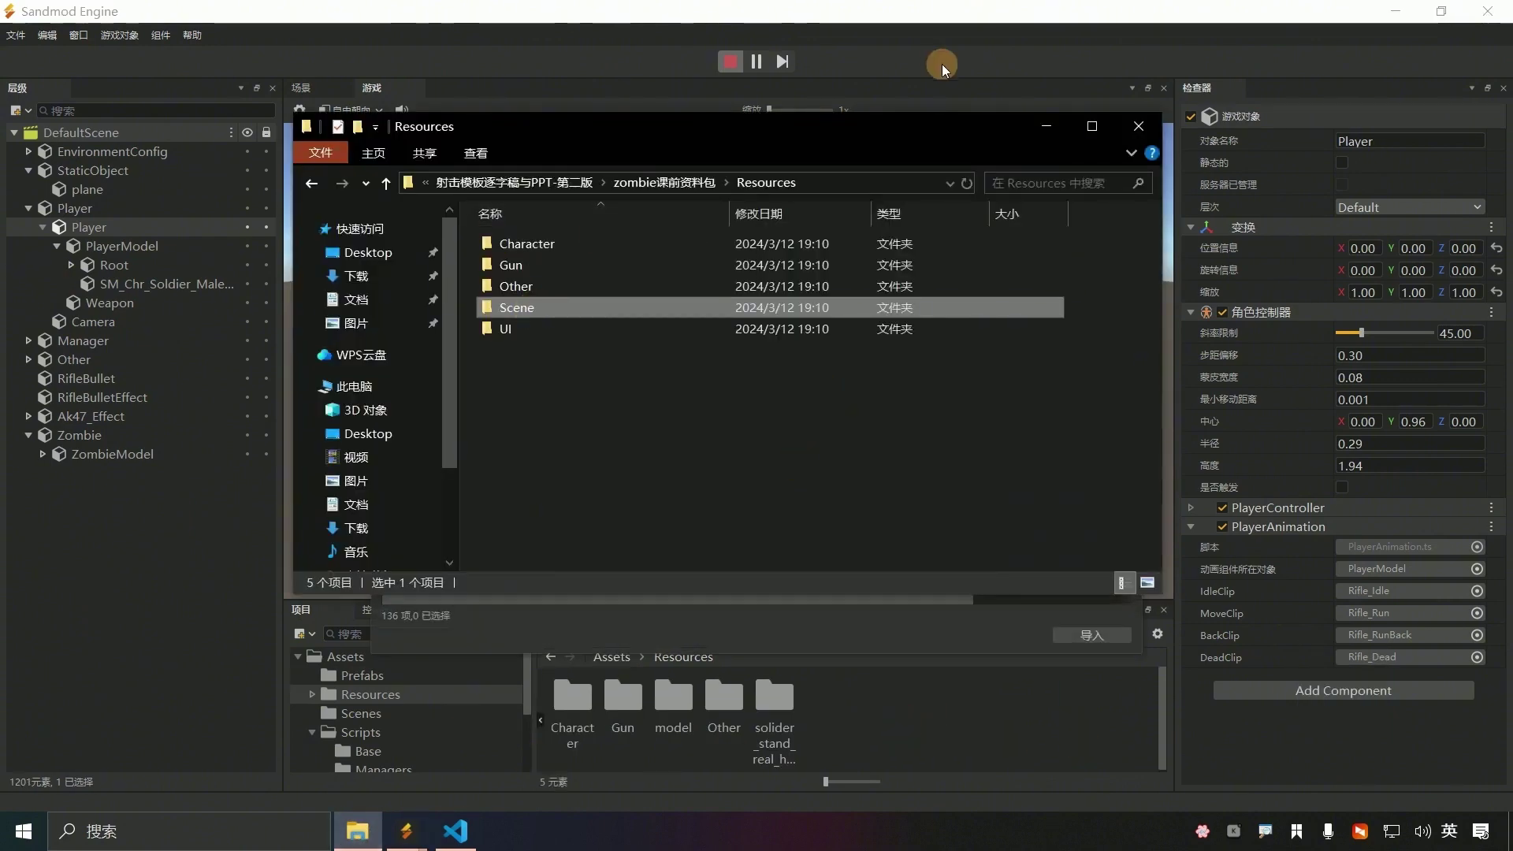
click(943, 64)
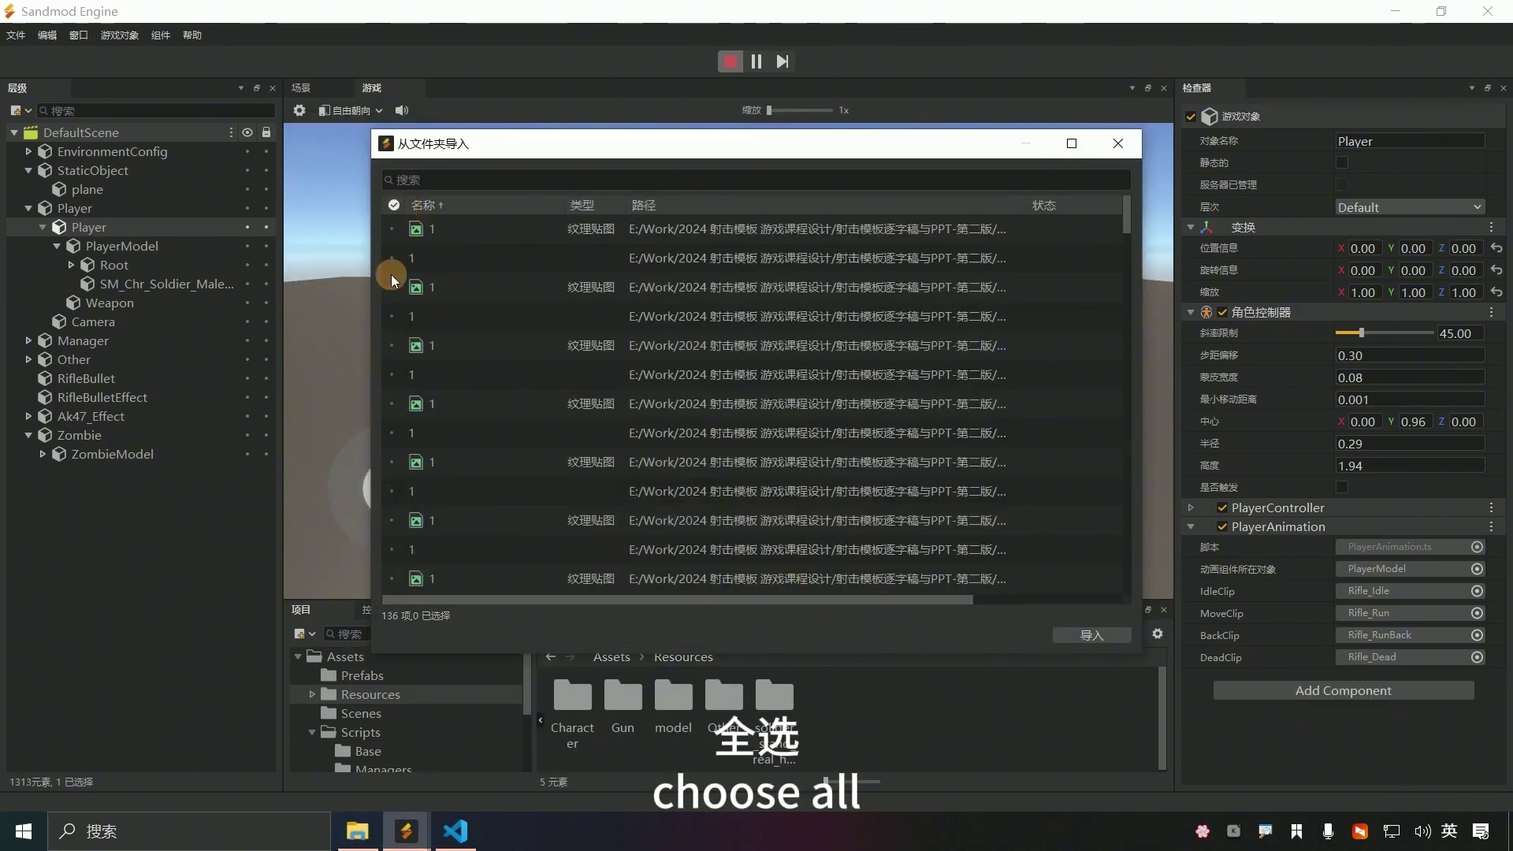
click(394, 205)
click(1095, 635)
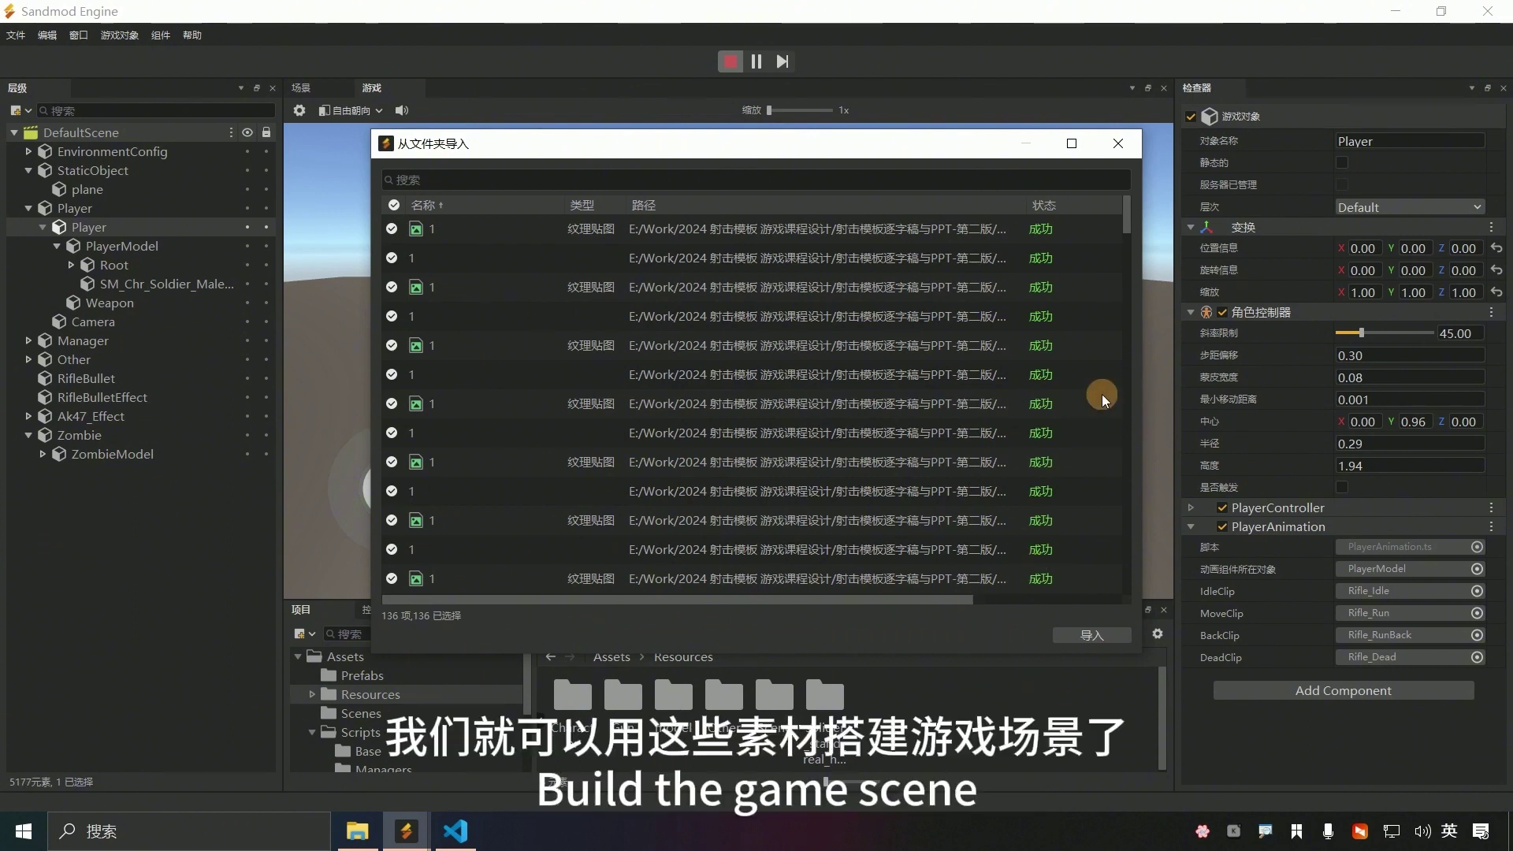
click(1120, 144)
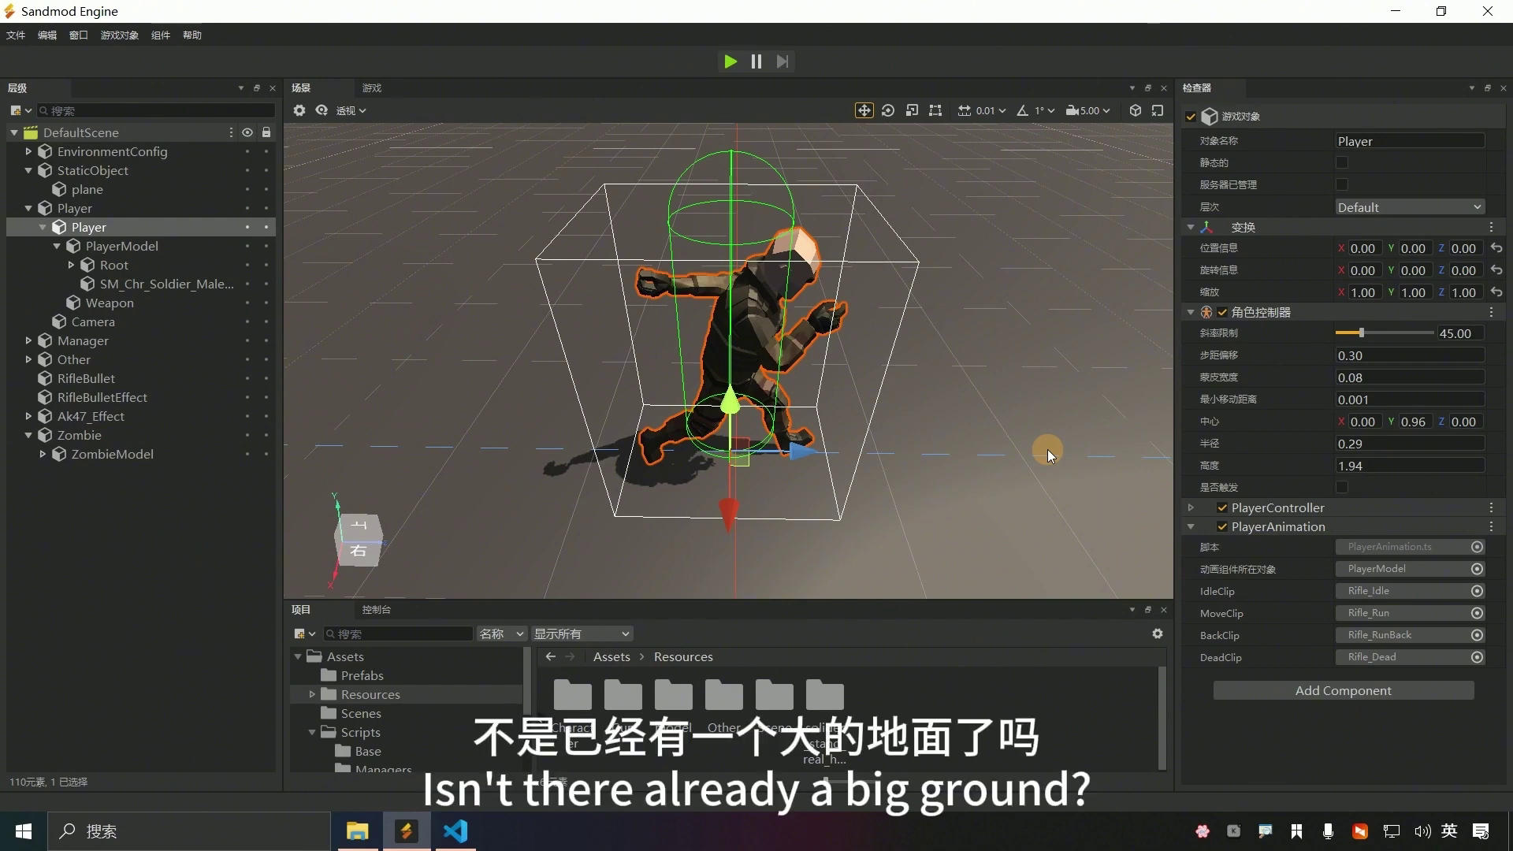
- Add a point light as a child of the large ground plane under StaticObject
double_click(87, 189)
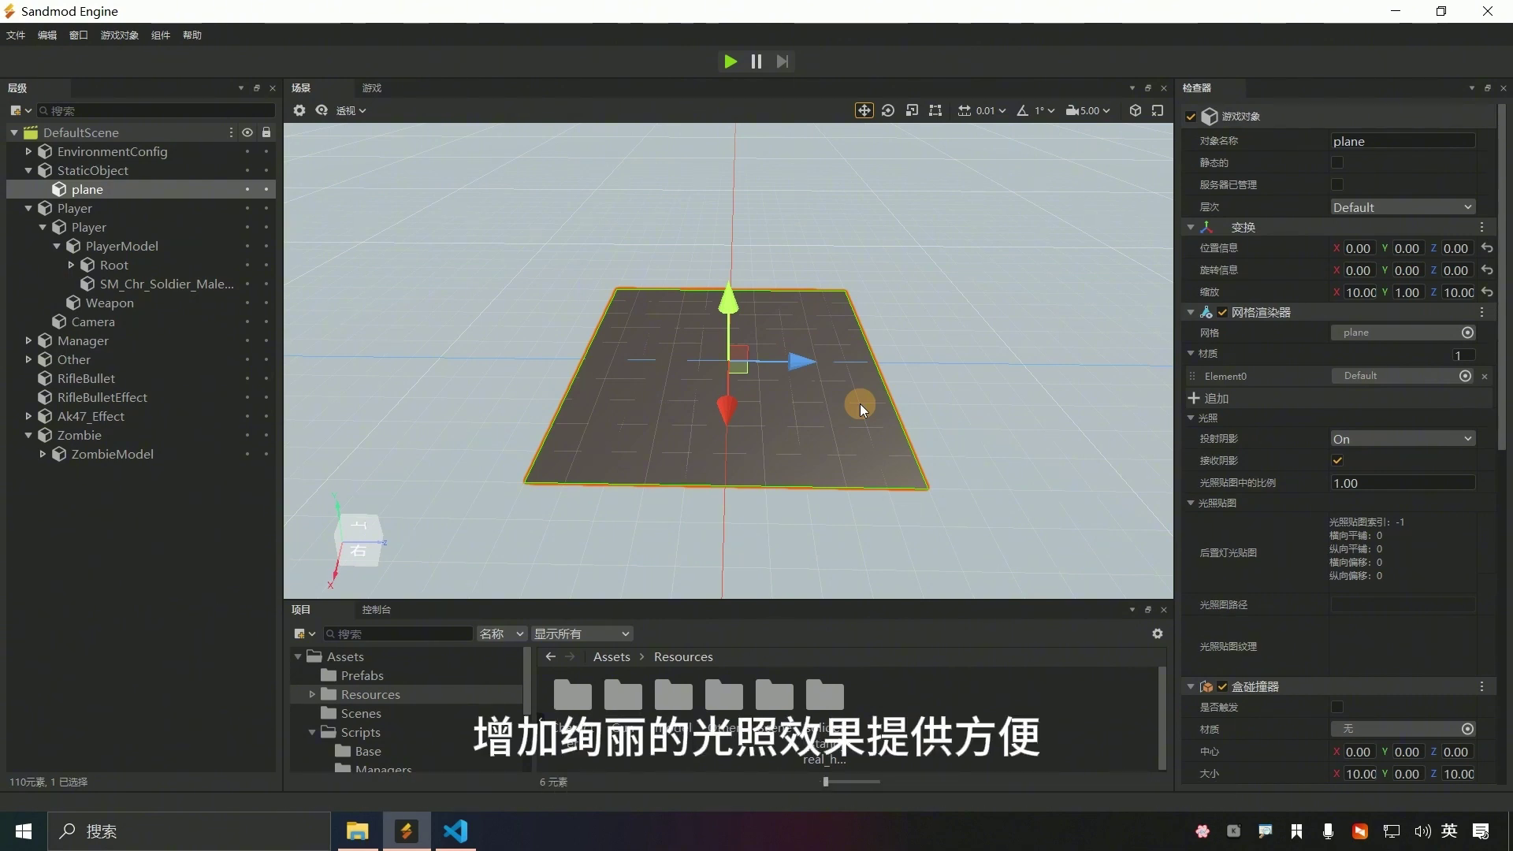
scroll(859, 404, up, 3)
right_click(97, 189)
mouse_move(156, 393)
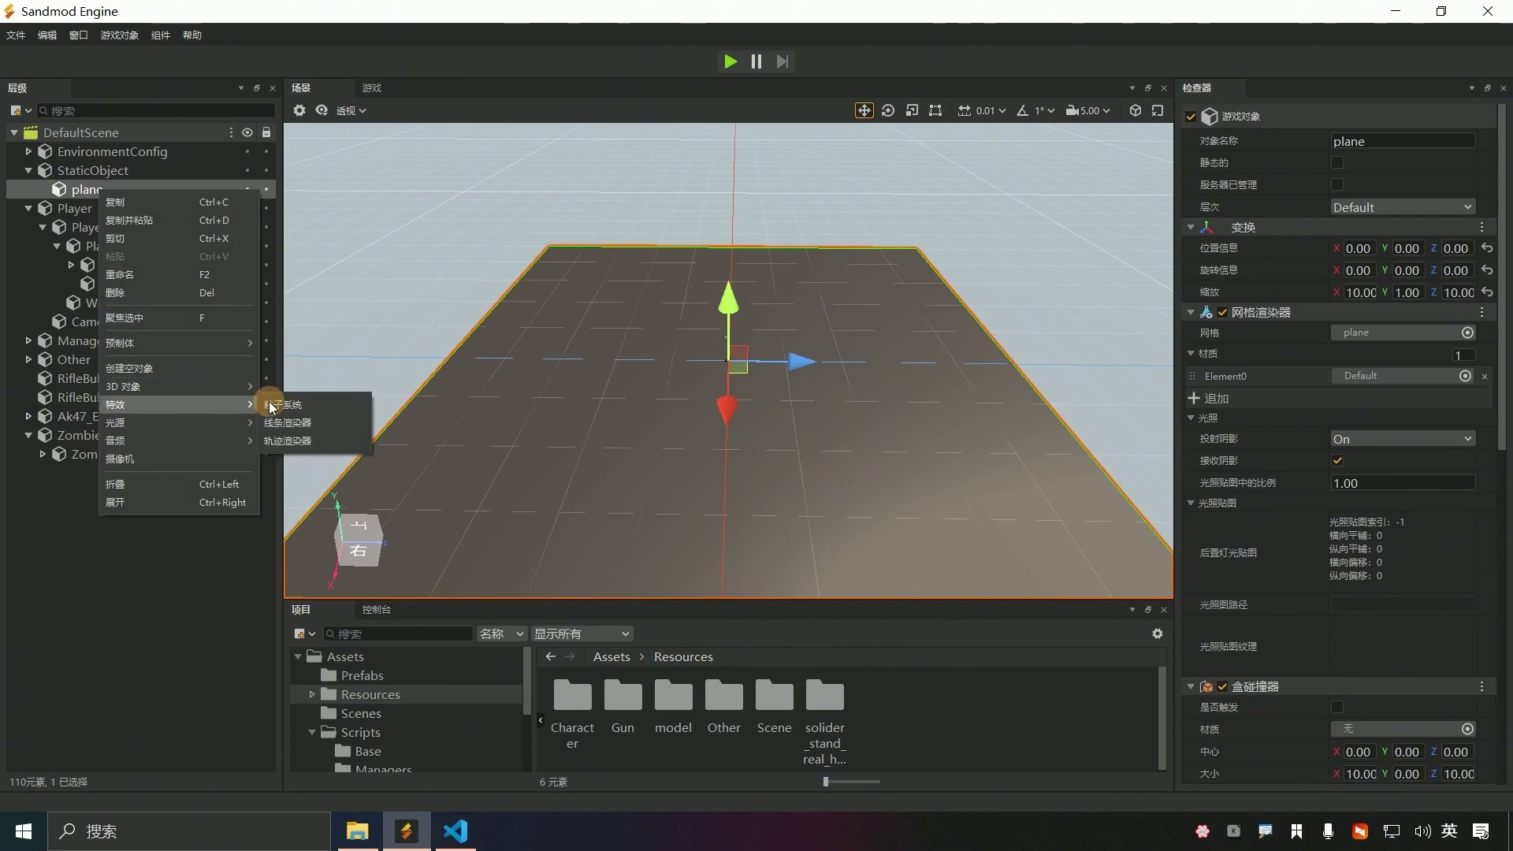
mouse_move(157, 422)
click(298, 441)
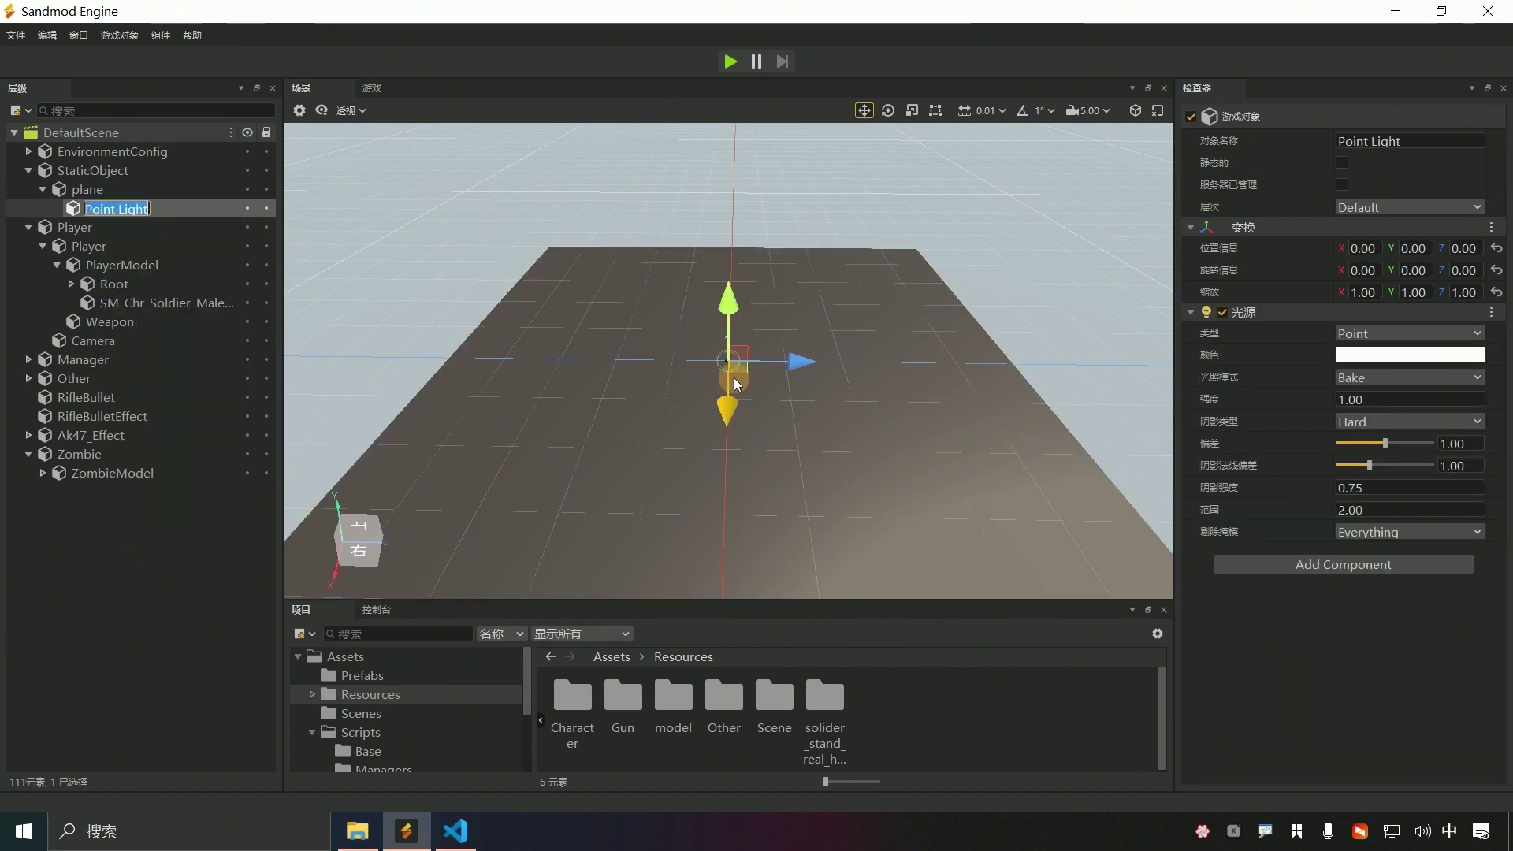
- Raise the point light to about Y 3.363 and shift it to about Z 0.811
scroll(734, 377, up, 3)
drag(728, 305, 728, 258)
drag(801, 316, 932, 312)
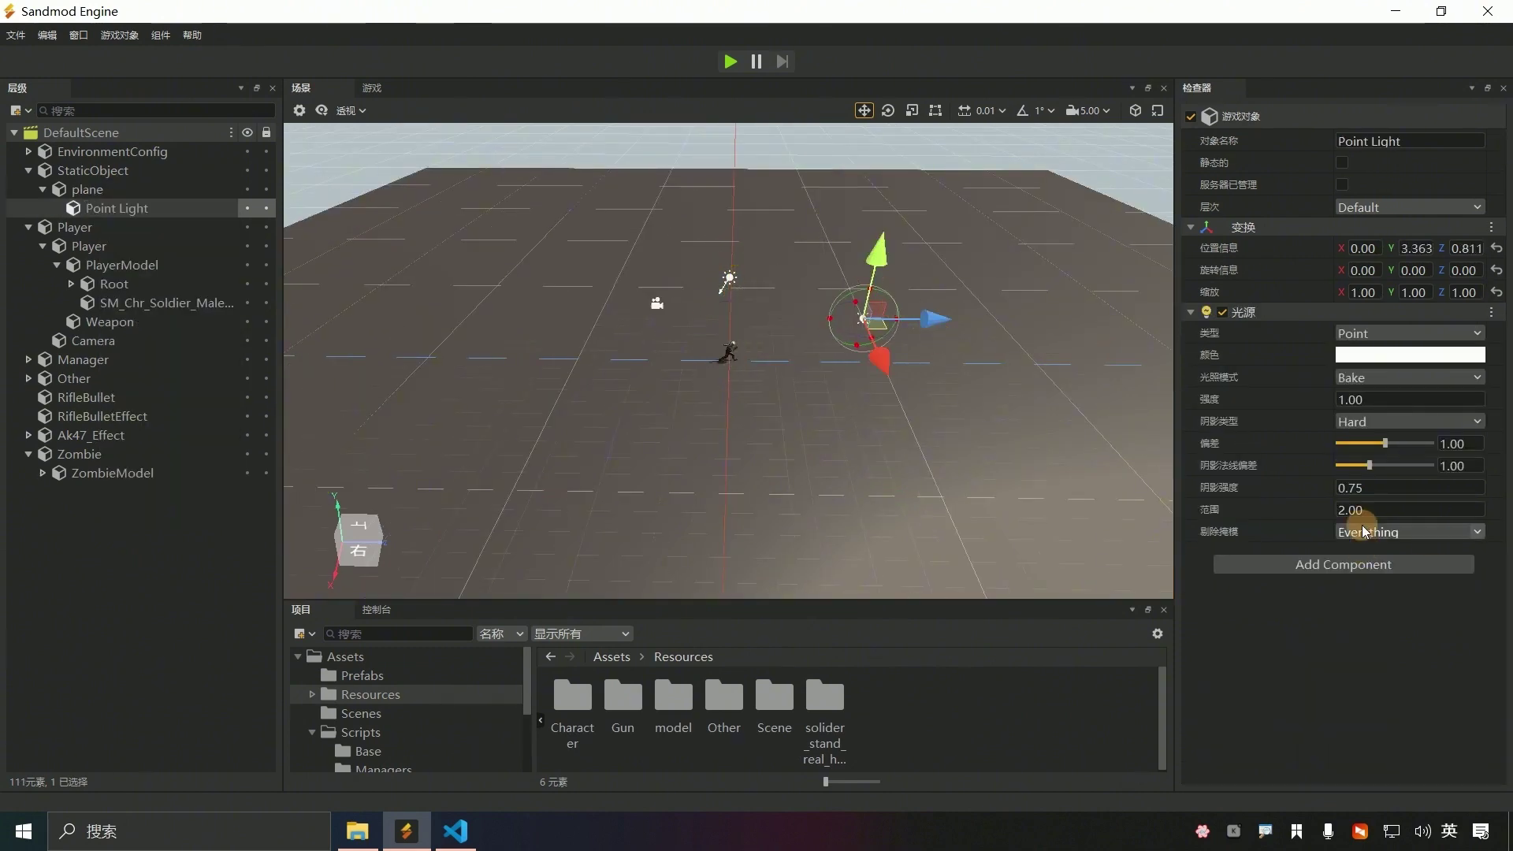
- Color the point light red and increase its range to about 11.39
drag(1373, 511, 1477, 505)
click(1414, 355)
click(802, 305)
click(892, 384)
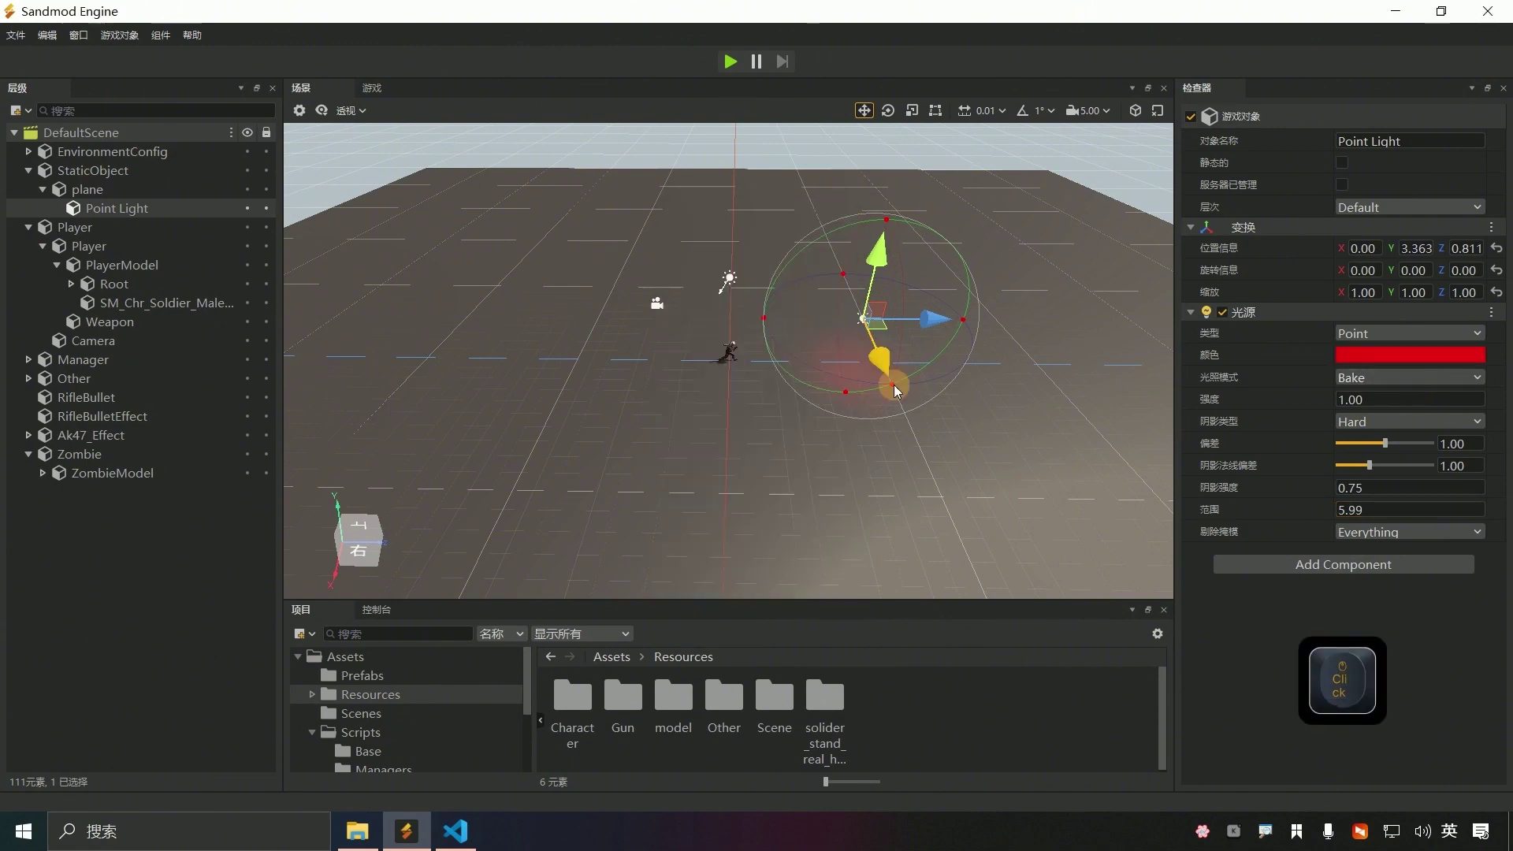
alt+drag(729, 361, 733, 412)
drag(1371, 511, 1512, 510)
scroll(874, 418, down, 5)
- Duplicate the red point light, placing a green one at about Z -1.95
click(130, 191)
click(134, 210)
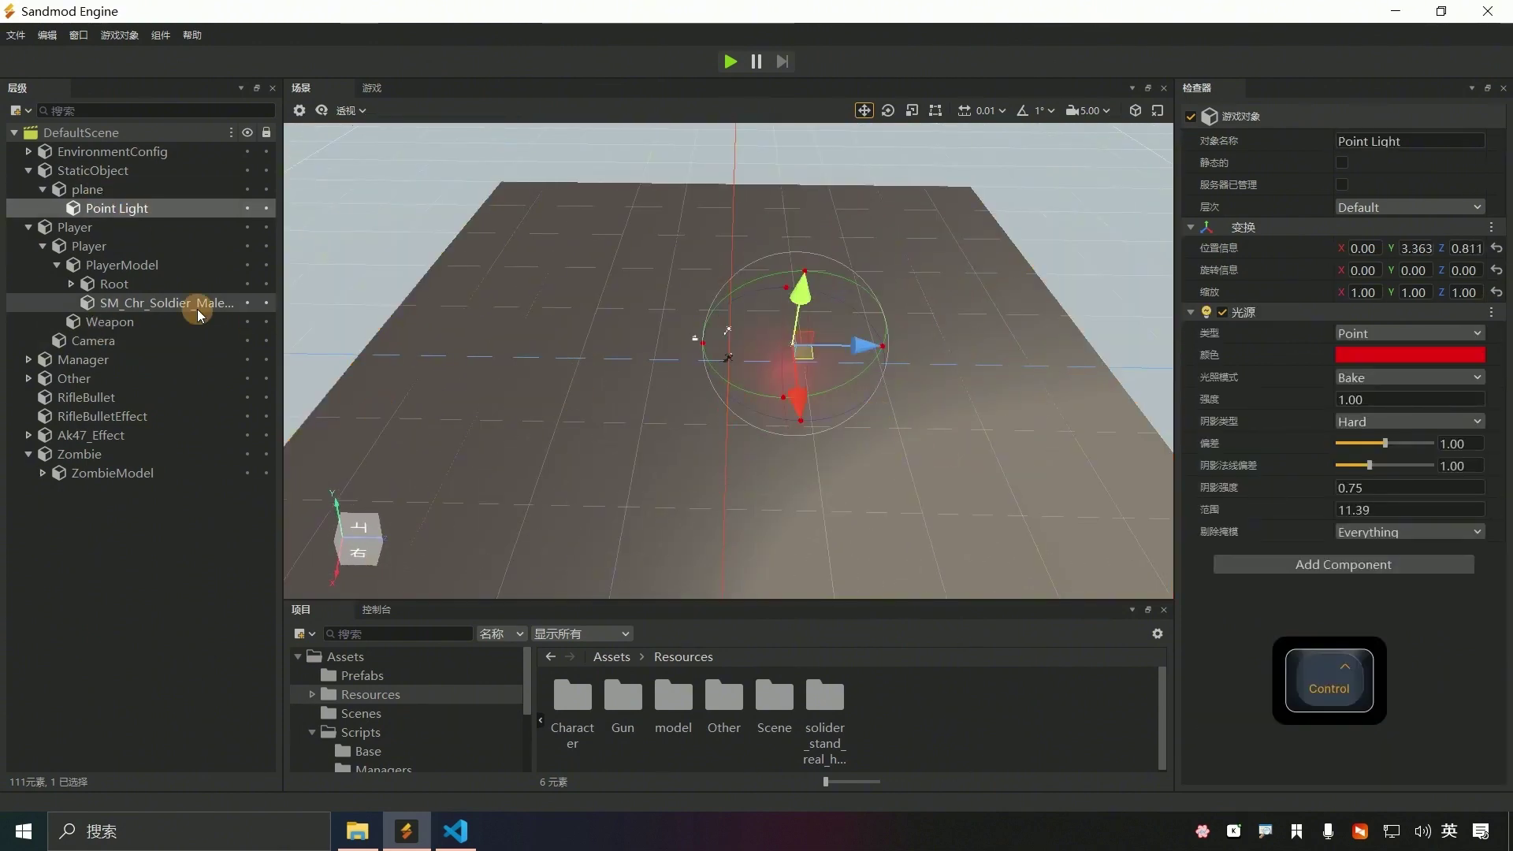
key(ctrl+d)
drag(865, 345, 640, 343)
click(1373, 357)
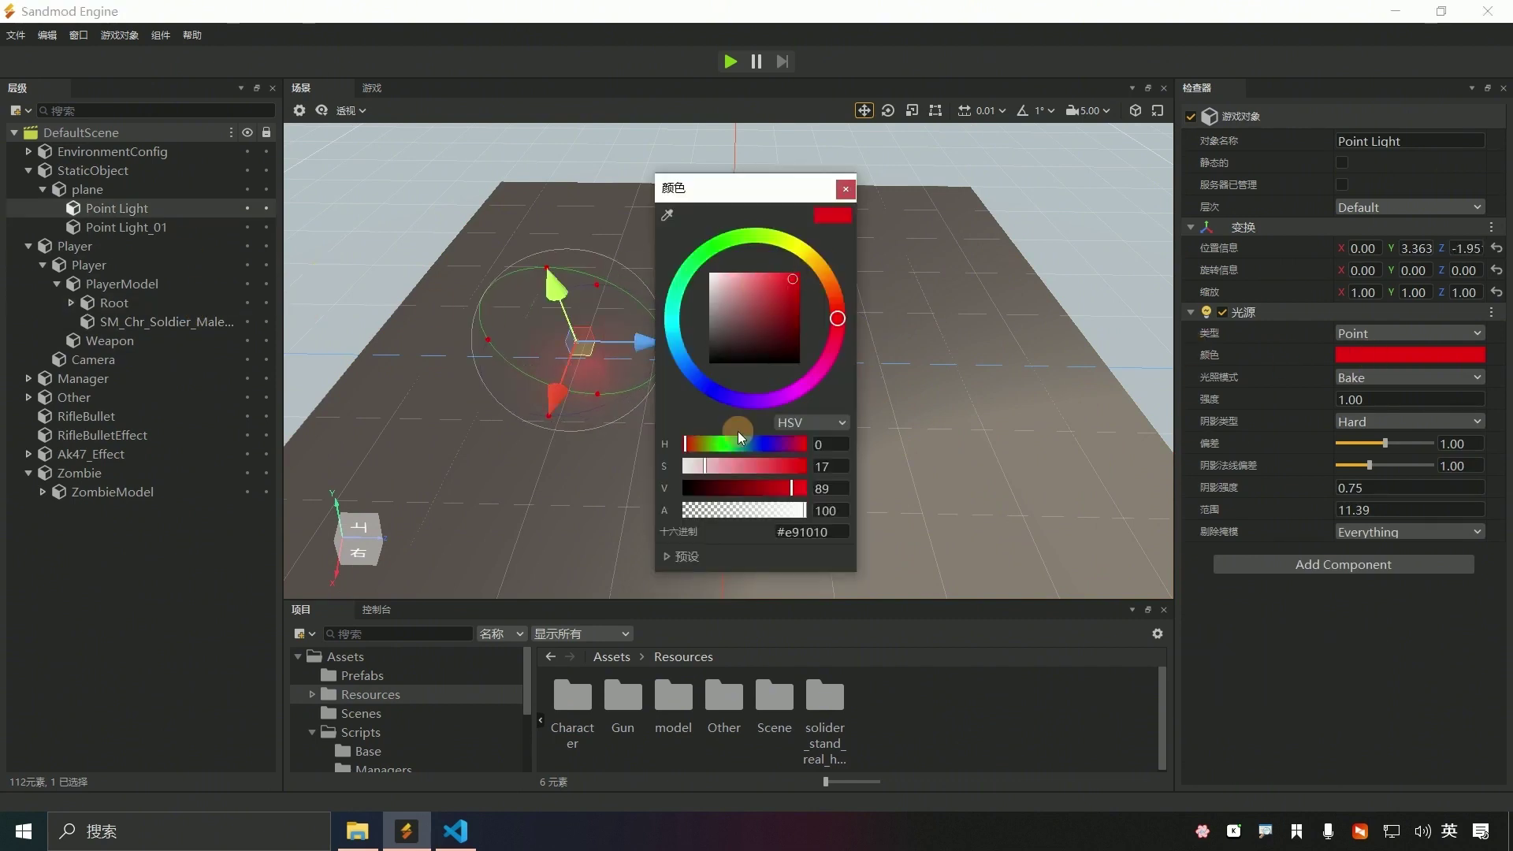
click(725, 444)
click(846, 190)
- Duplicate the green point light, placing a blue one at about X 2.045
key(ctrl+d)
click(126, 194)
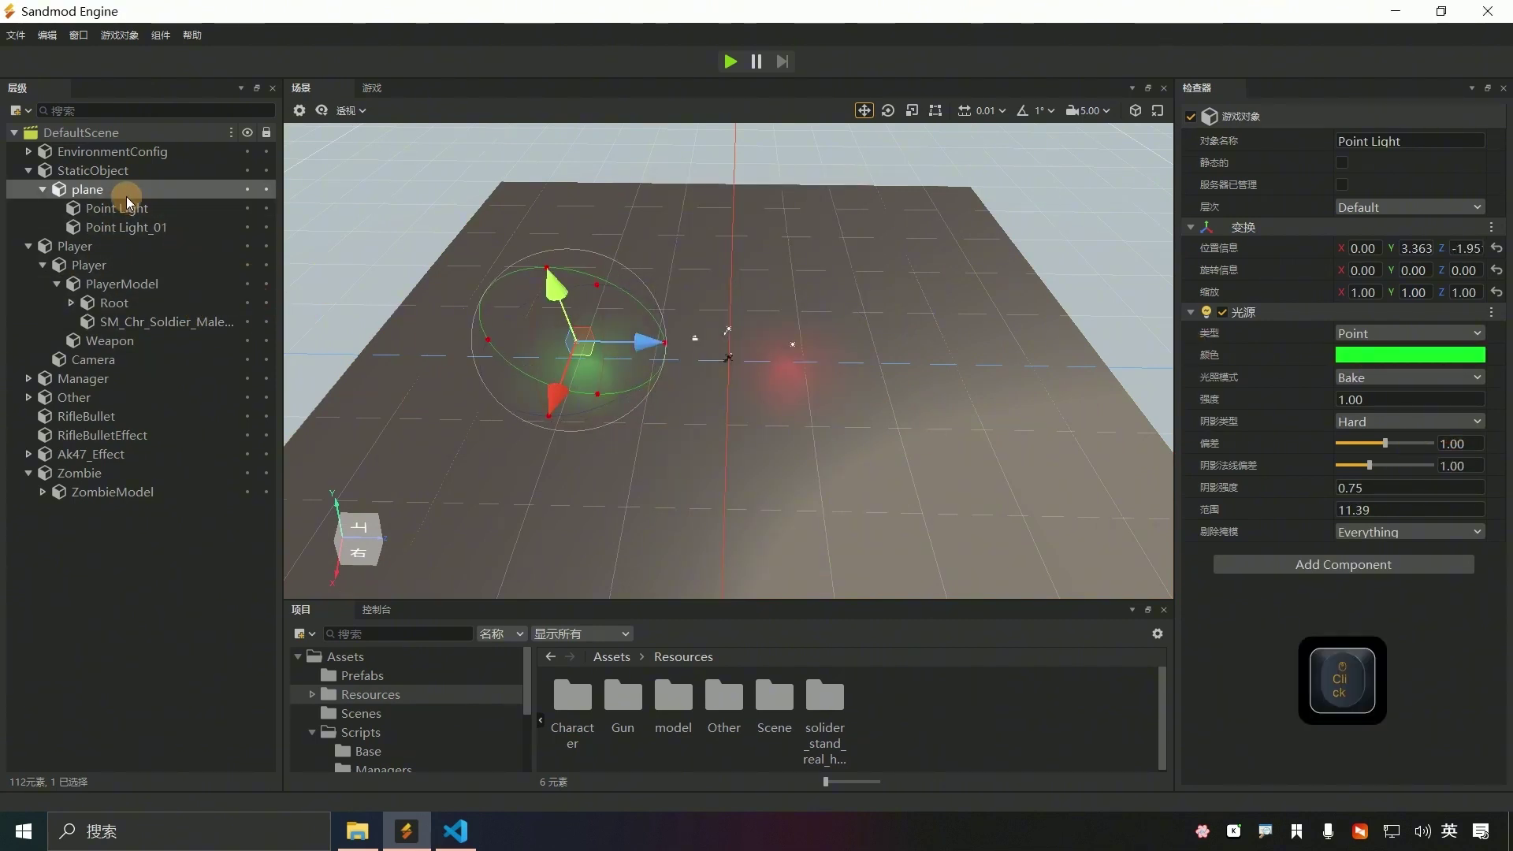
click(119, 208)
key(ctrl+d)
drag(555, 406, 492, 572)
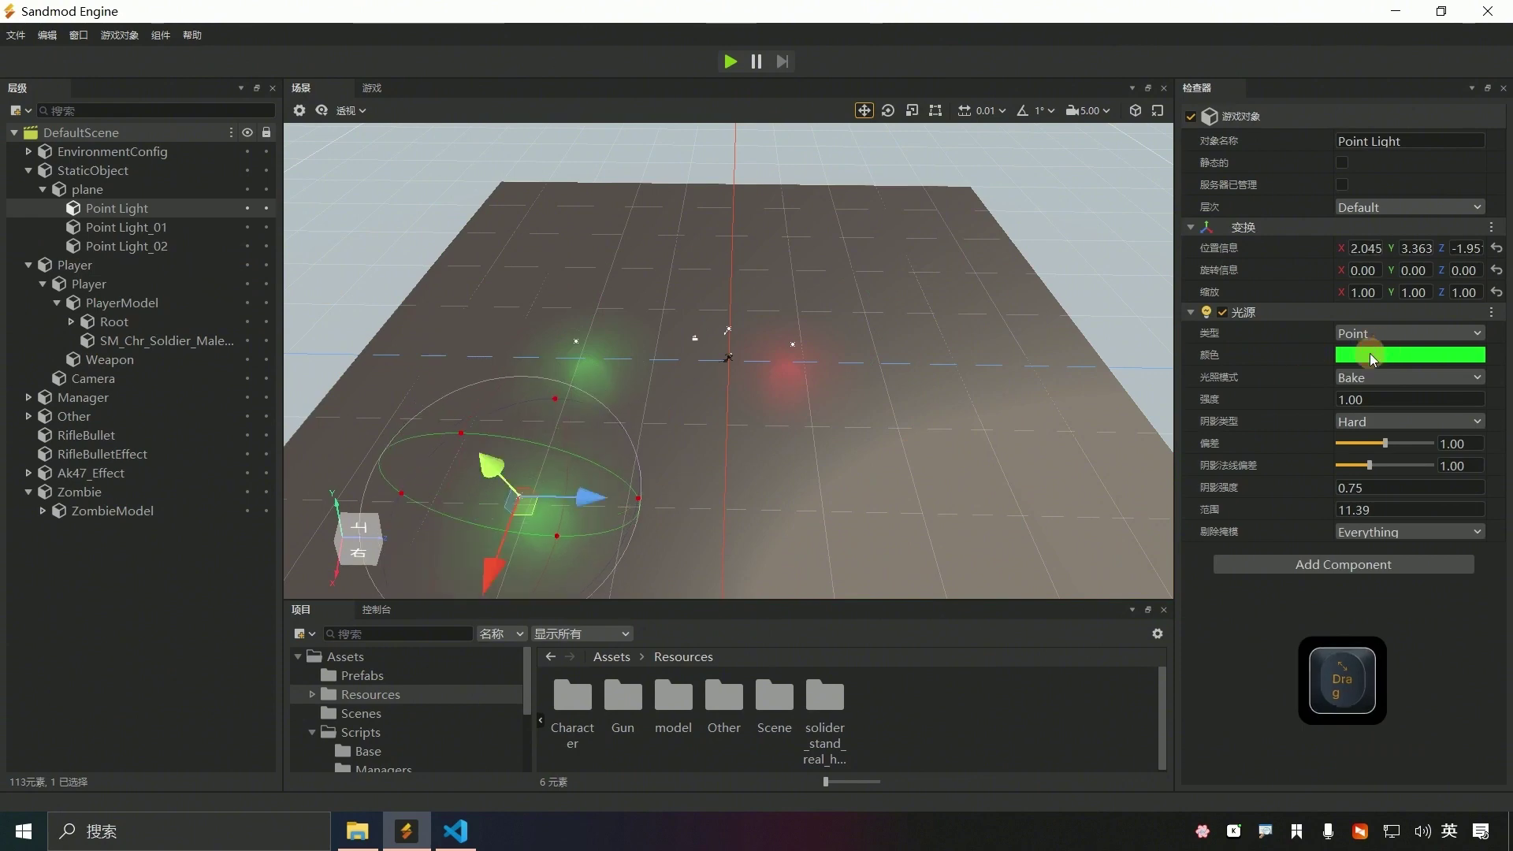
click(1372, 354)
click(690, 368)
click(845, 189)
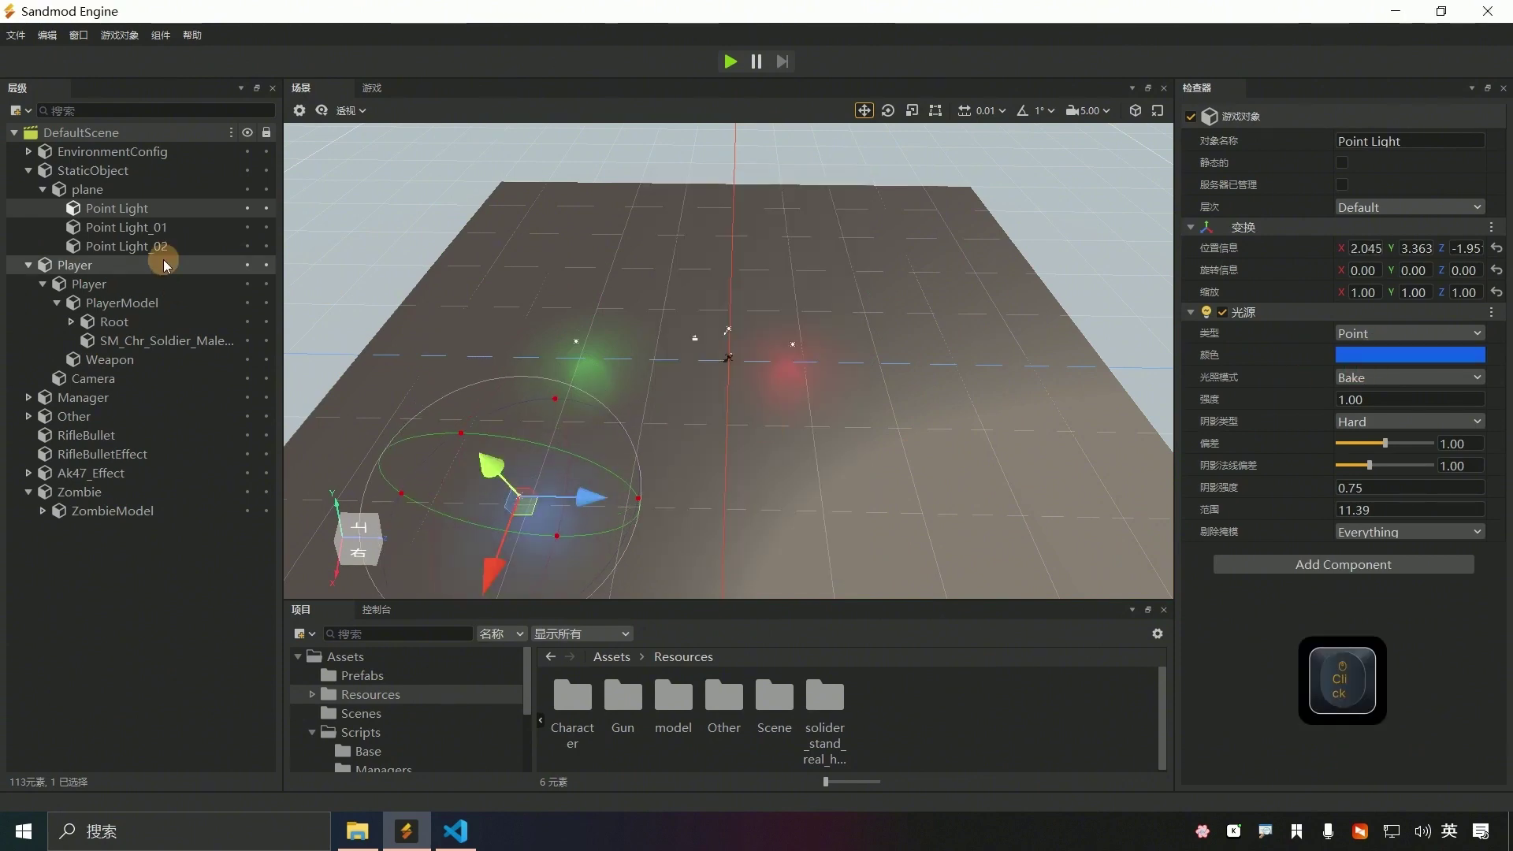
- Duplicate the blue point light, placing a yellow one at about Z 1.135
key(ctrl+d)
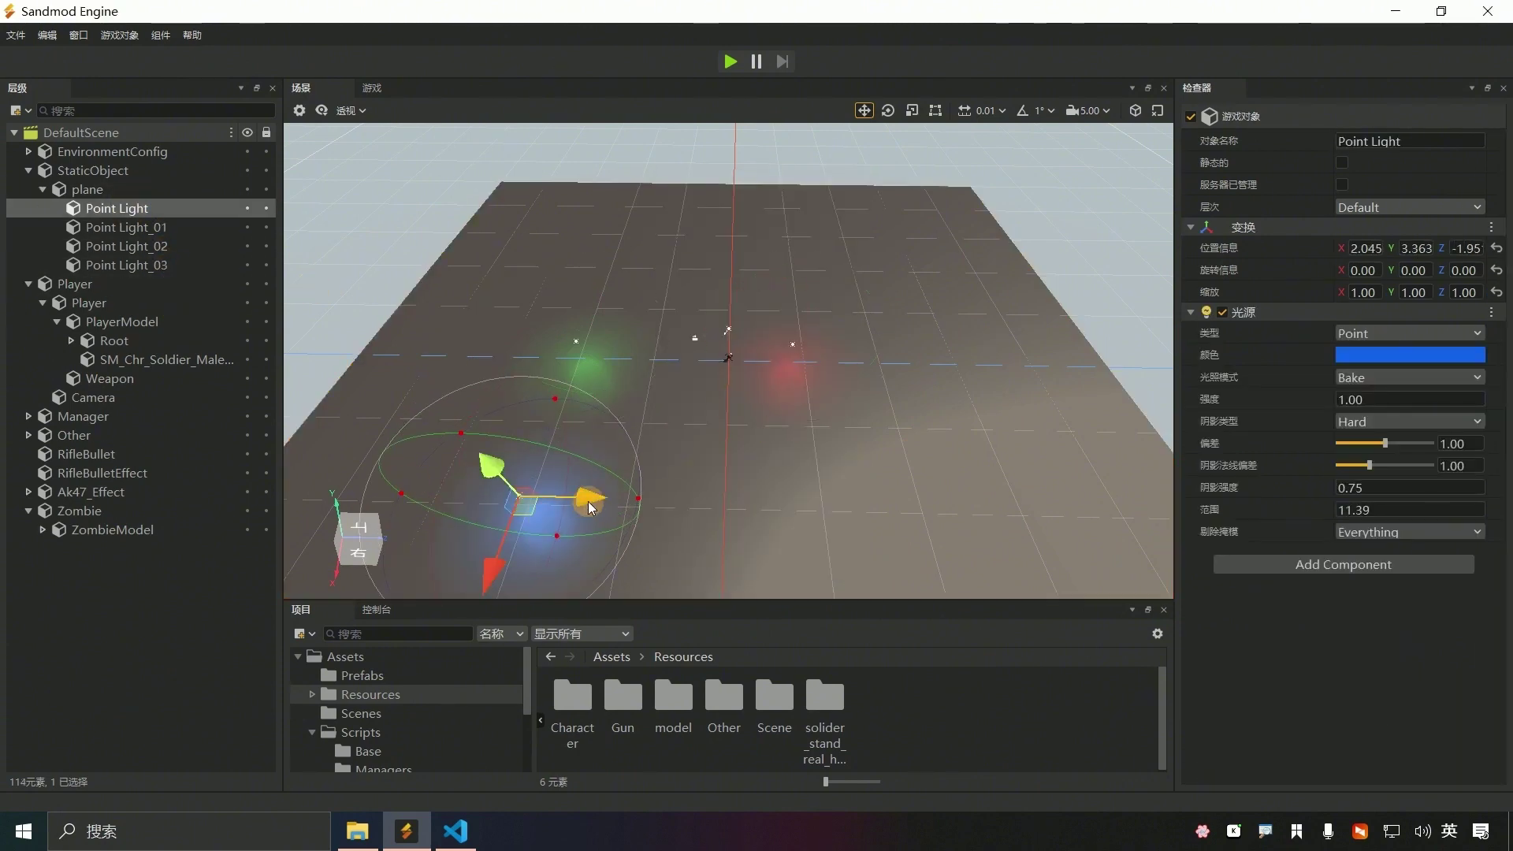
drag(589, 497, 918, 504)
click(1372, 354)
click(801, 250)
click(845, 189)
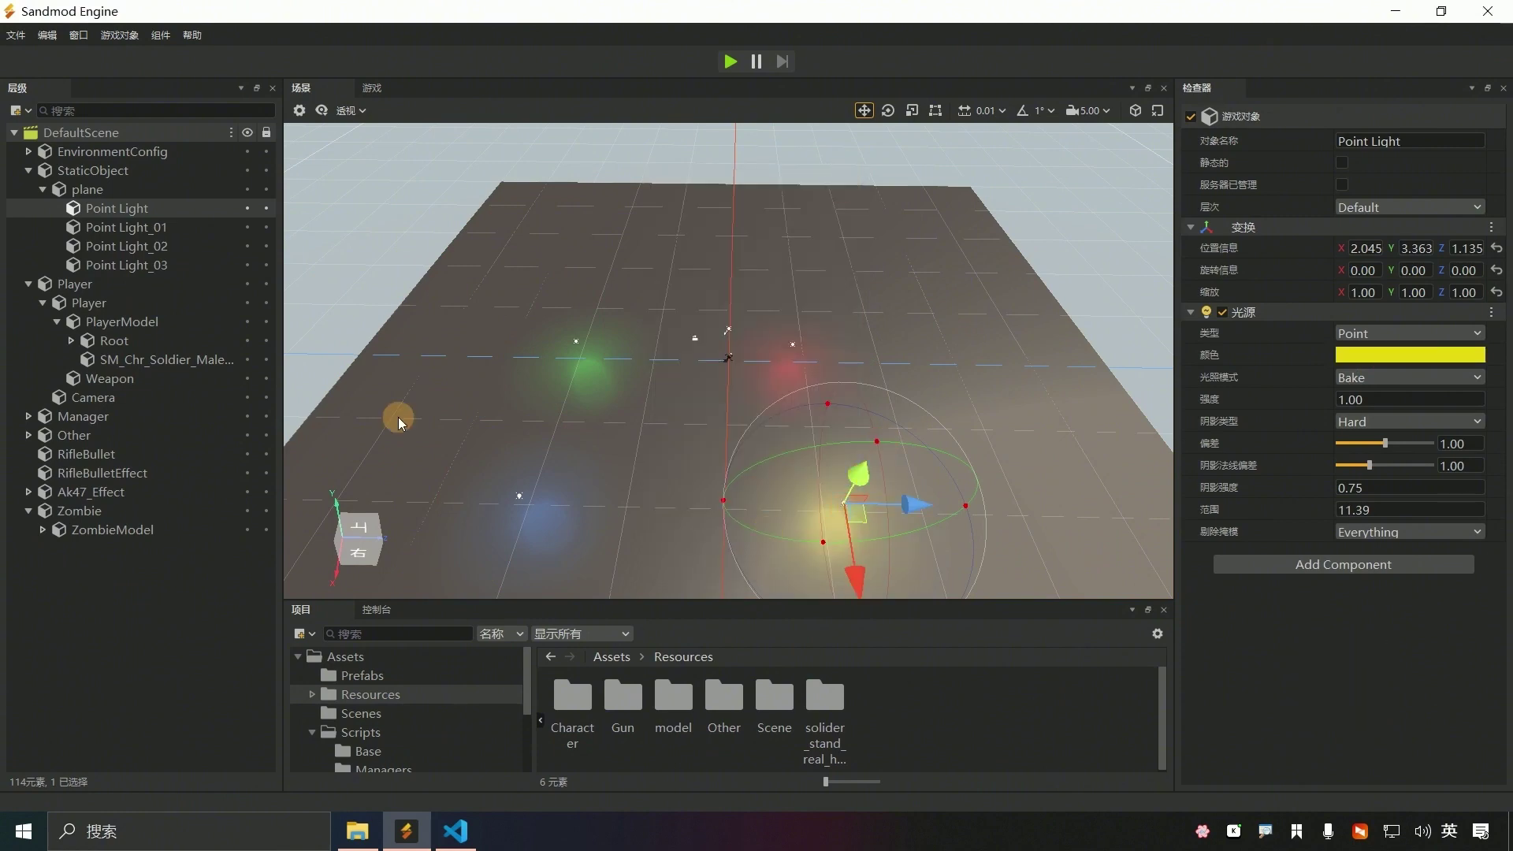
- Duplicate the yellow point light, placing a magenta one at about X -2.16
key(ctrl+d)
drag(860, 518, 821, 135)
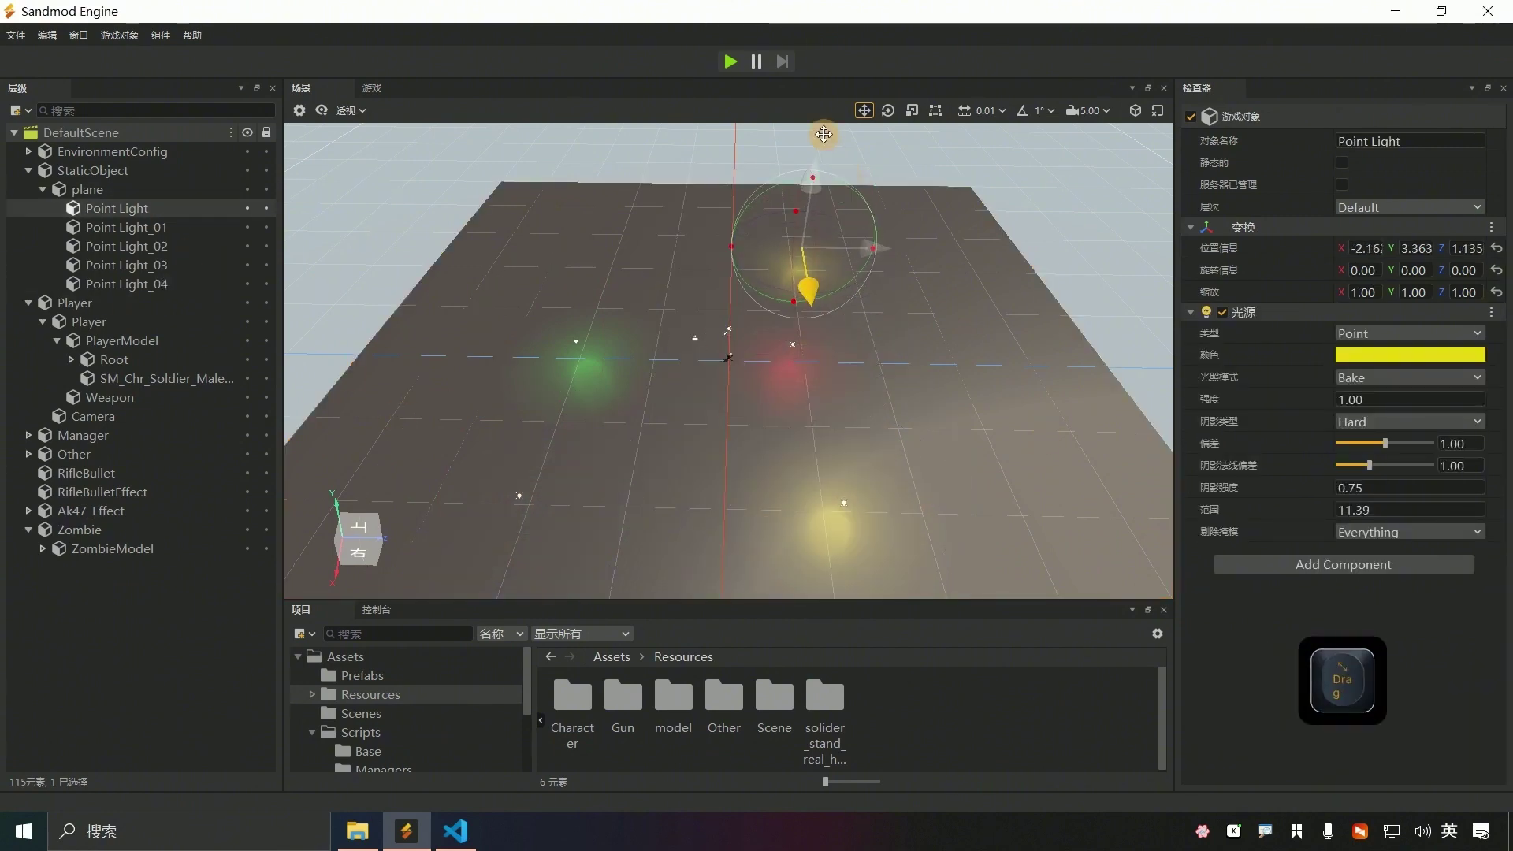
click(1388, 355)
click(794, 390)
click(847, 189)
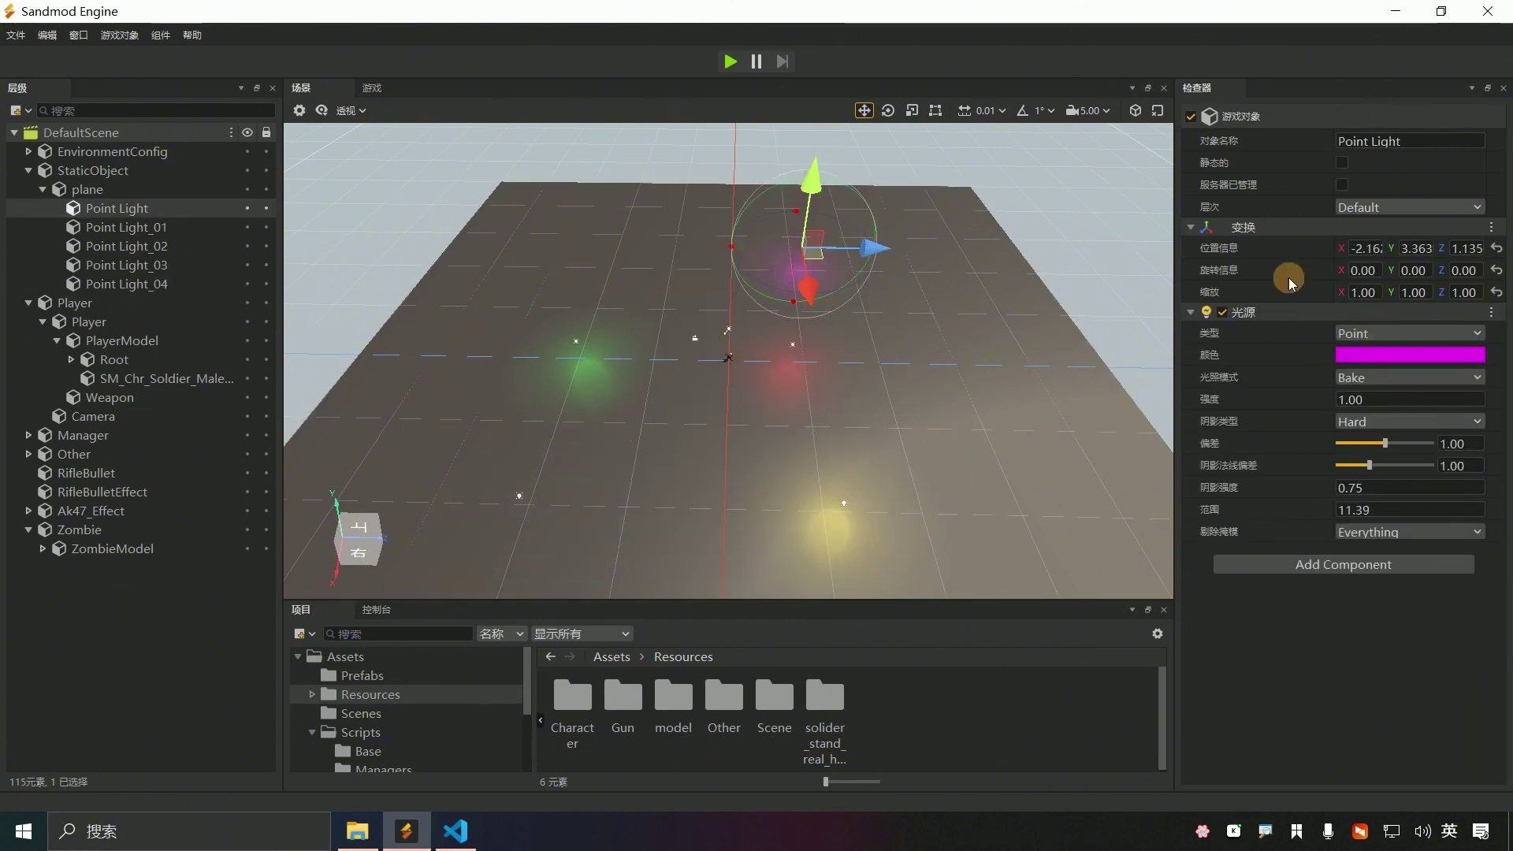
- Toggle the magenta point light to compare its effect on the other lights, leaving it deactivated
click(1192, 117)
click(1194, 118)
click(1193, 118)
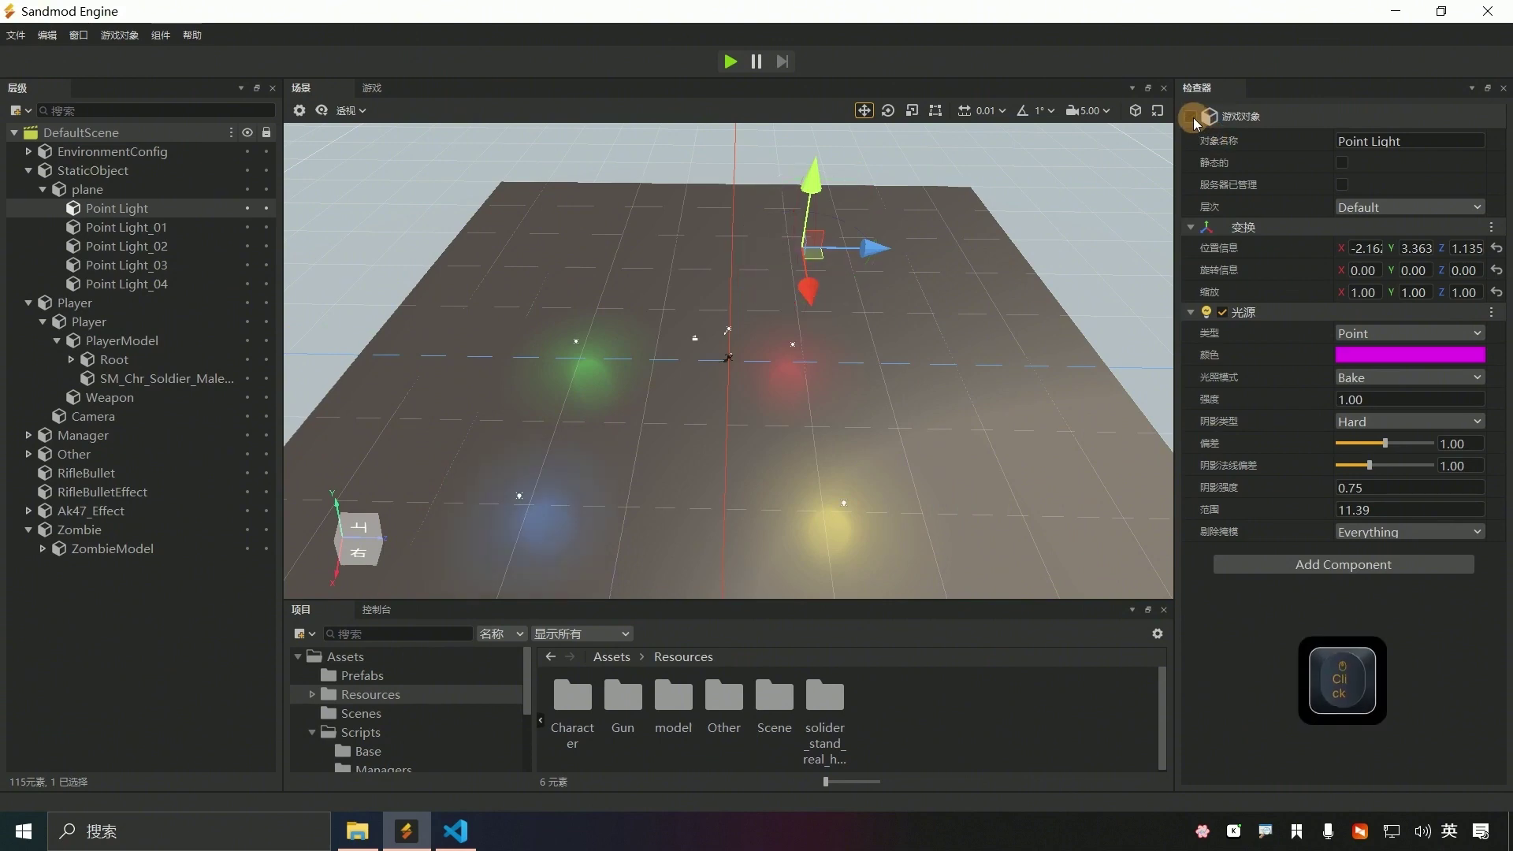
click(1193, 117)
click(1193, 117)
- Deactivate the large ground plane together with its child point lights
click(118, 191)
click(1190, 117)
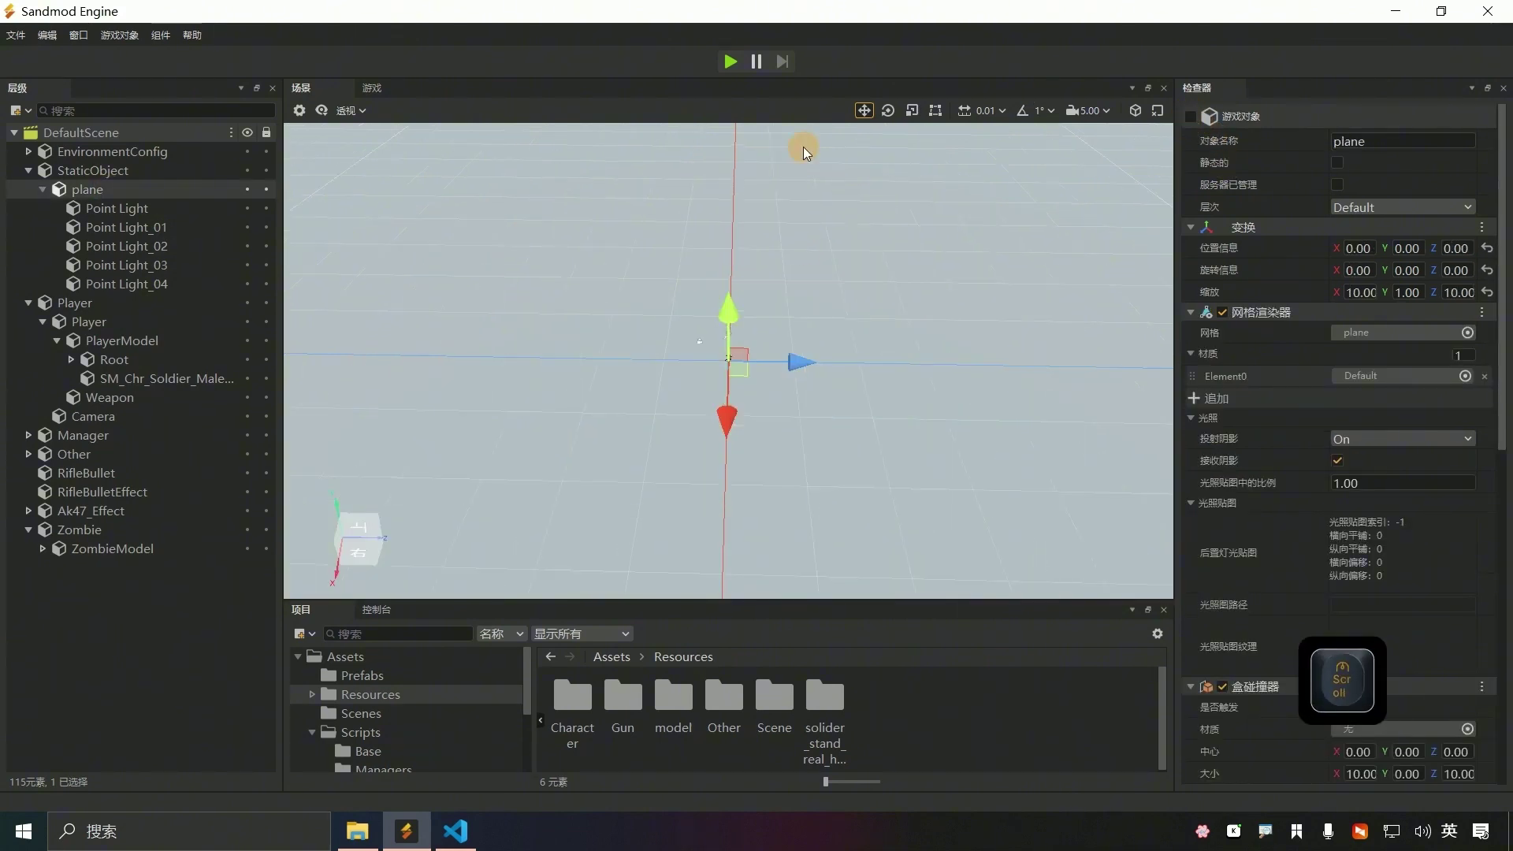
click(1191, 116)
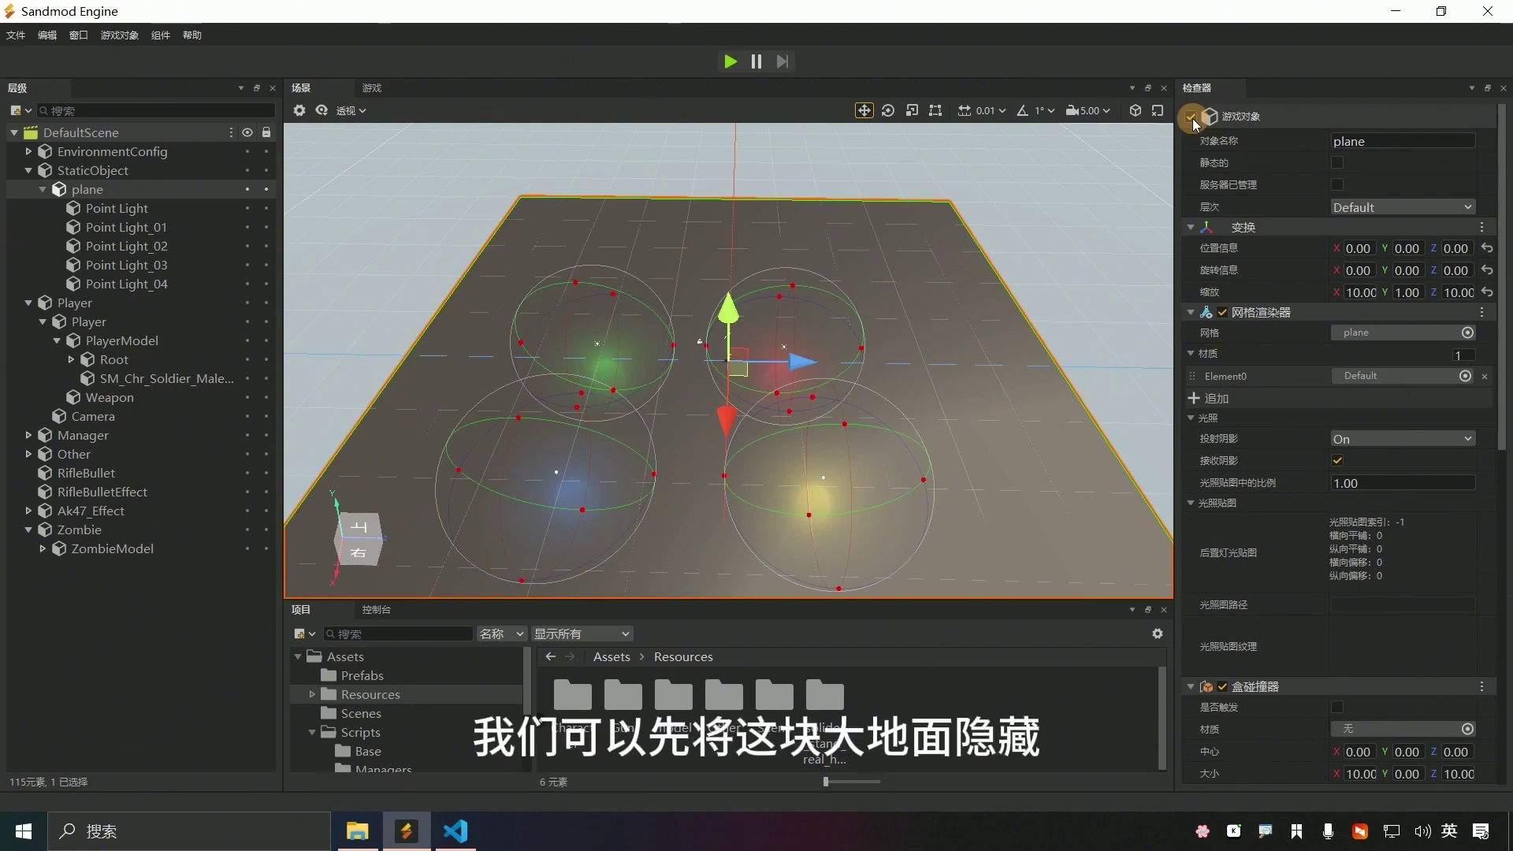
click(1191, 117)
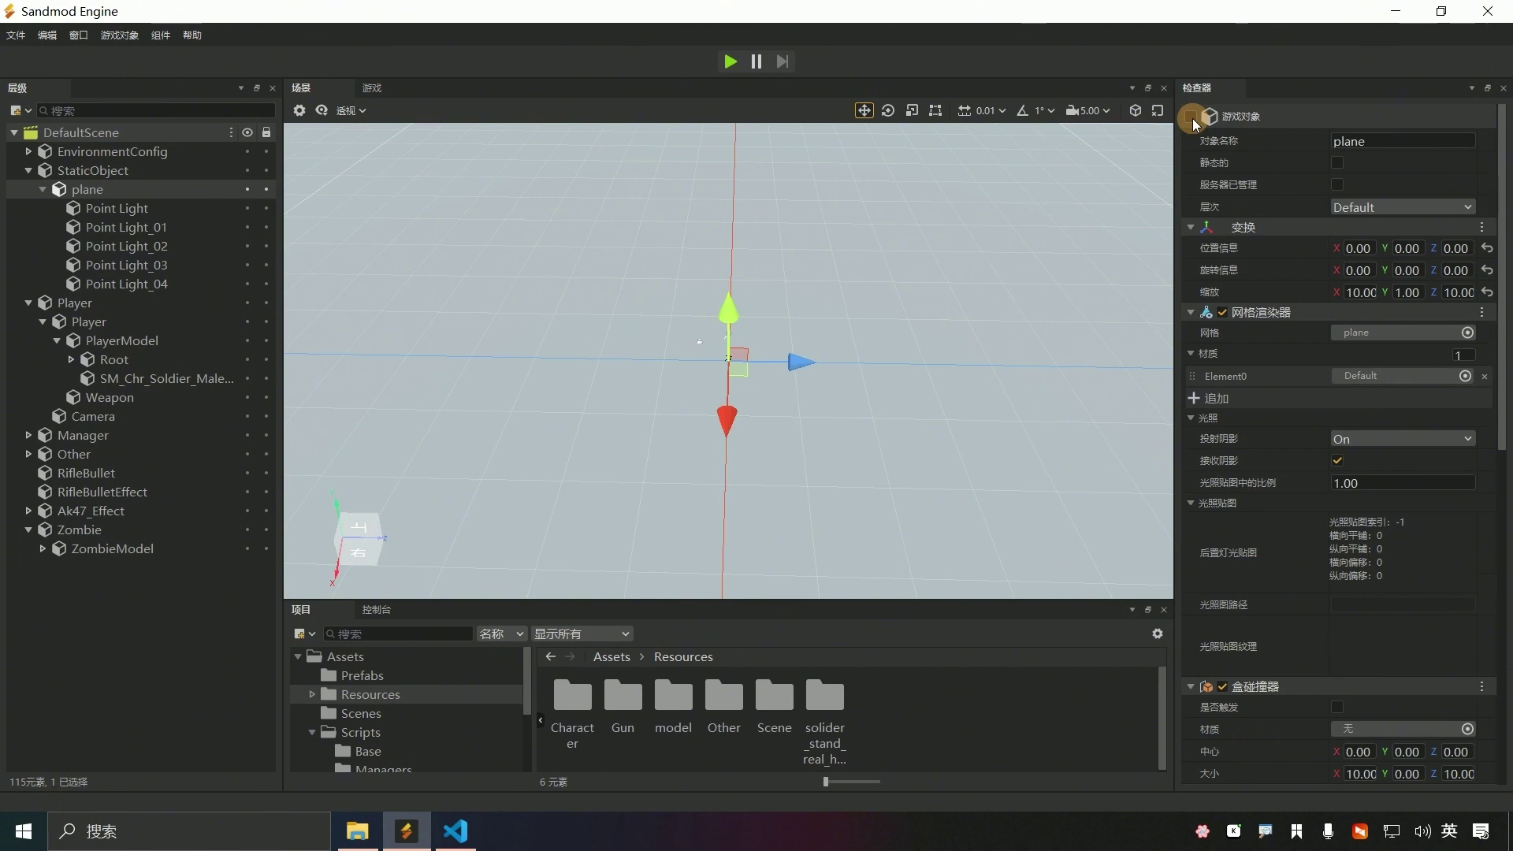
- Create an empty child object named Plane under StaticObject
click(111, 175)
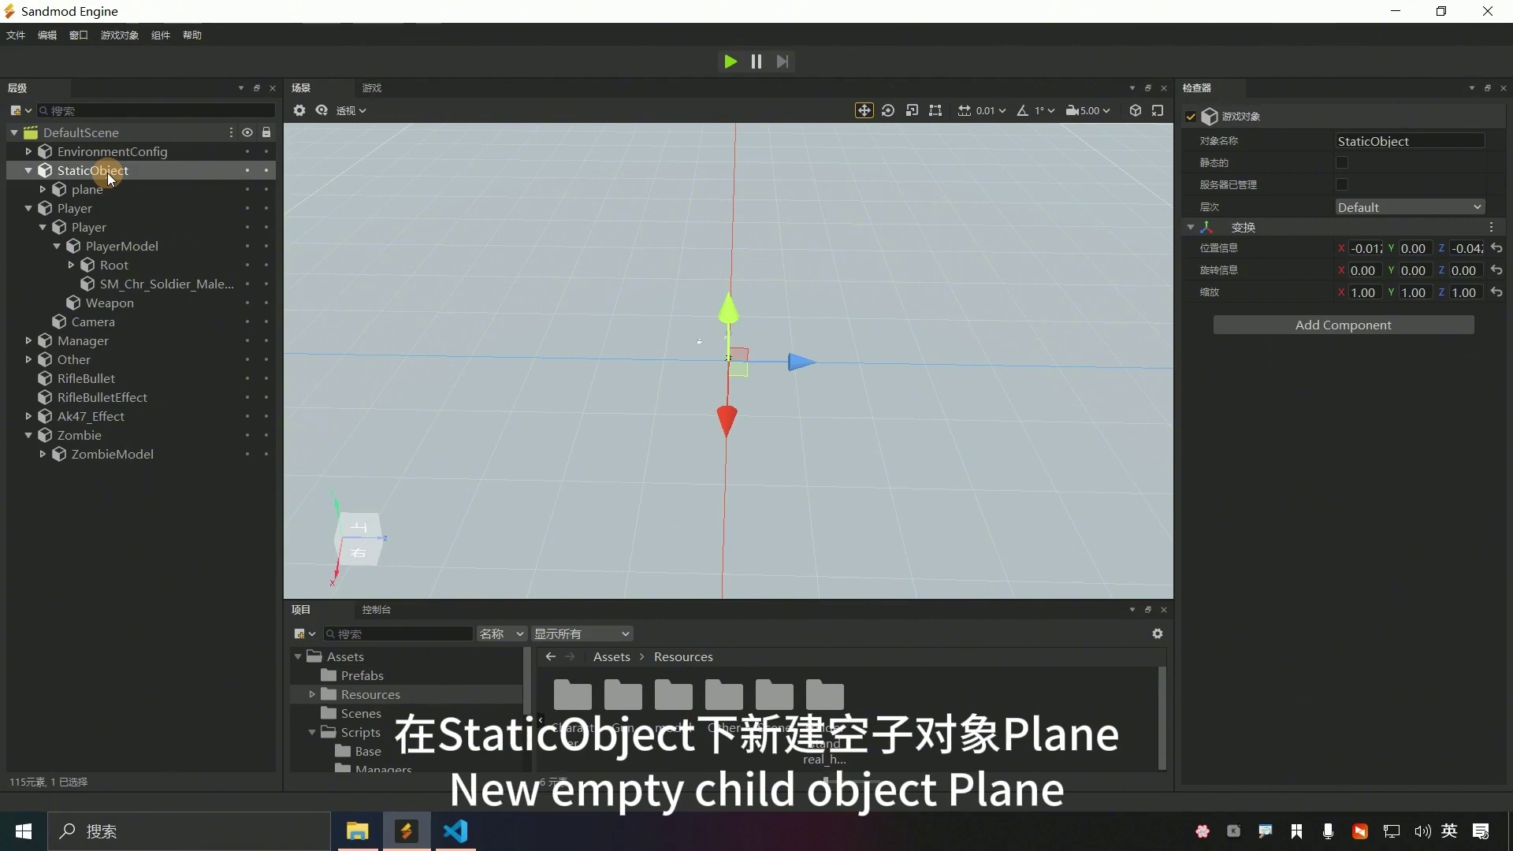
right_click(107, 172)
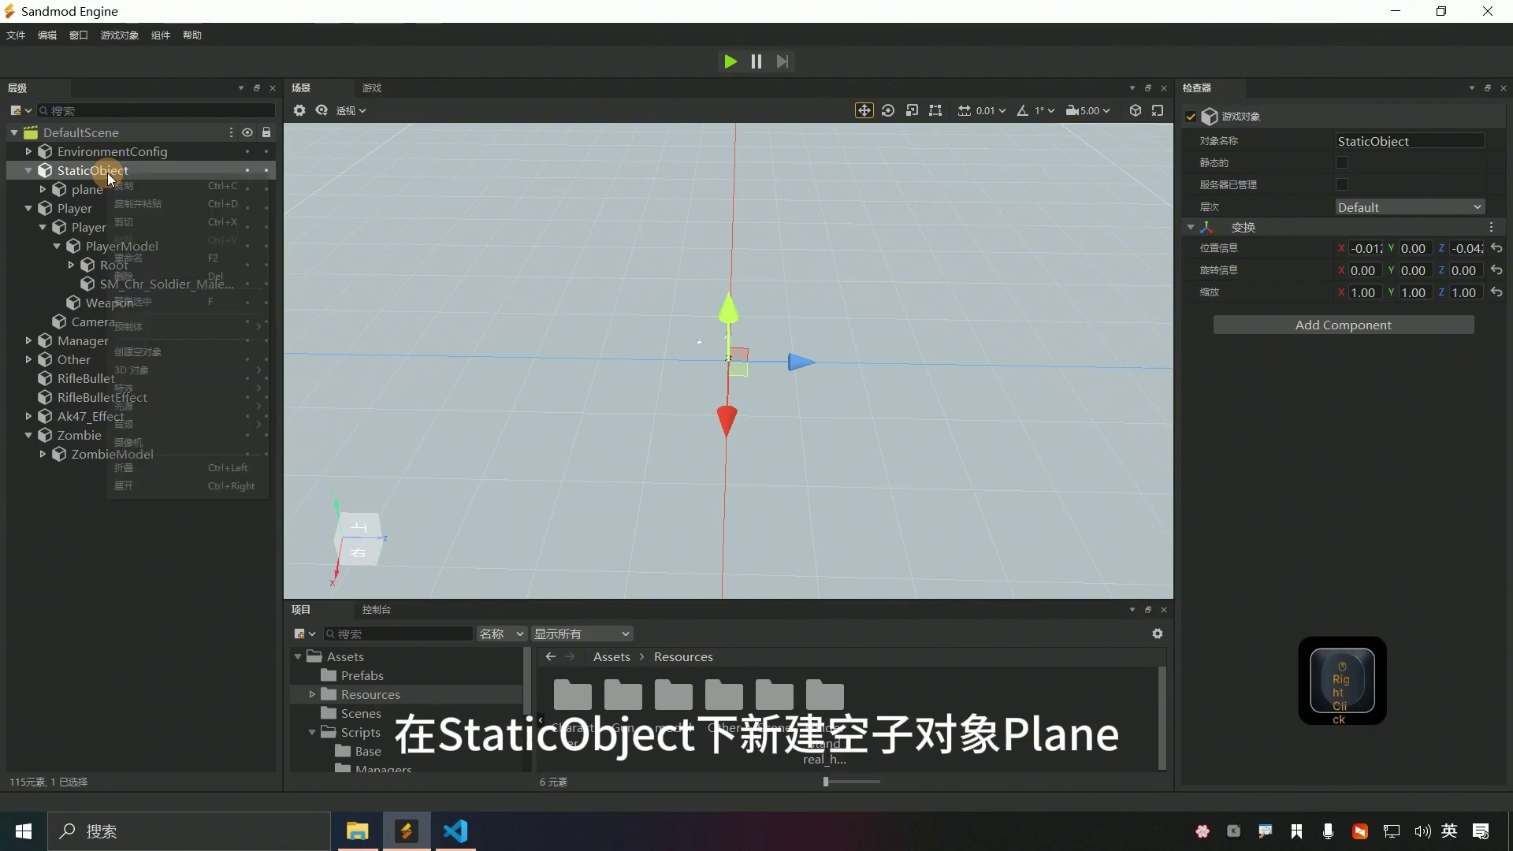
click(186, 355)
text(Plane)
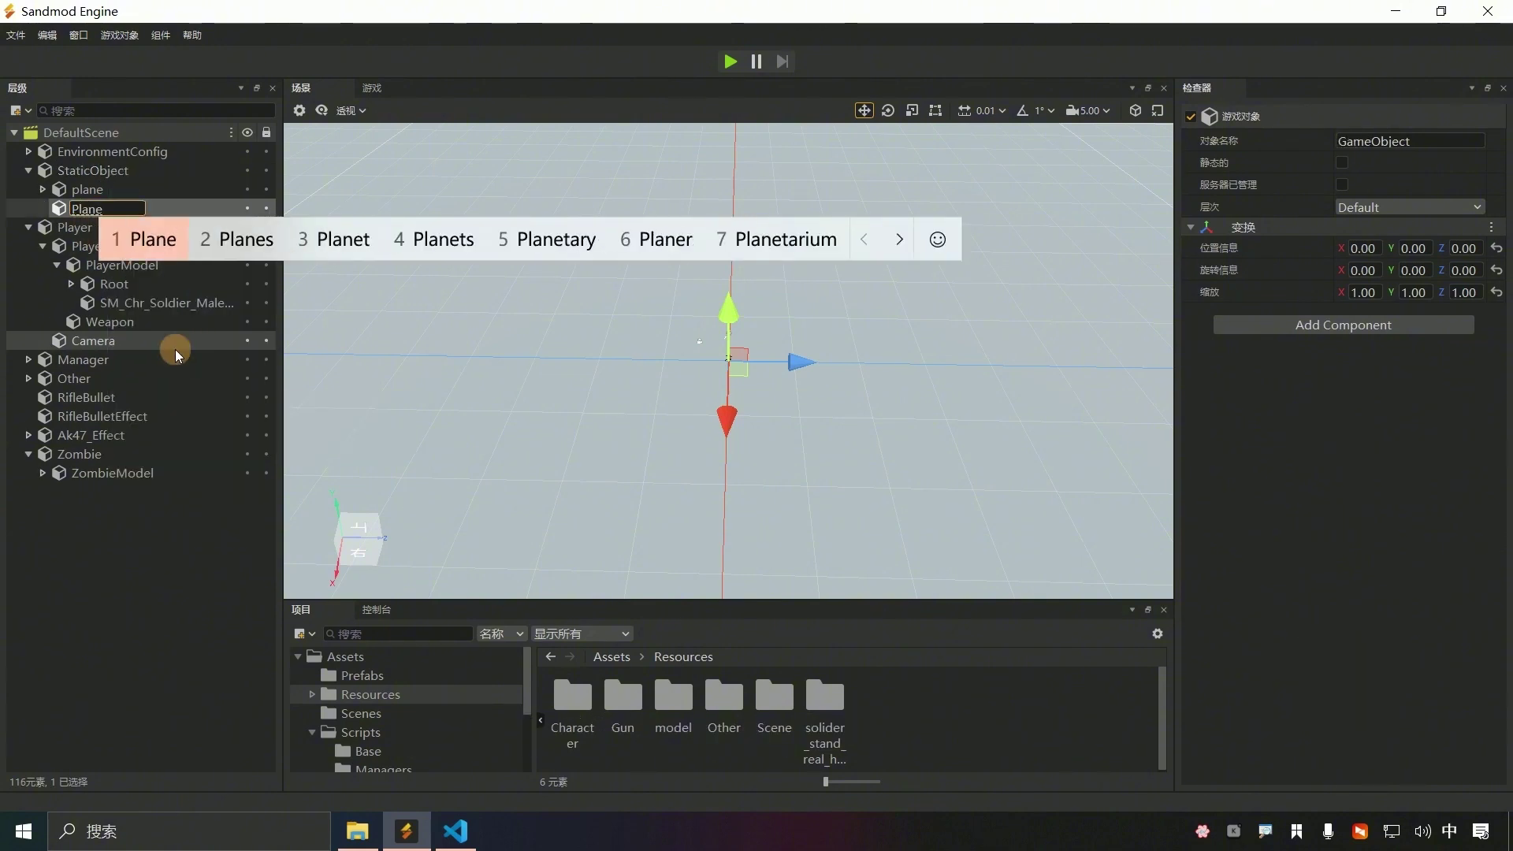
key(space)
key(Return)
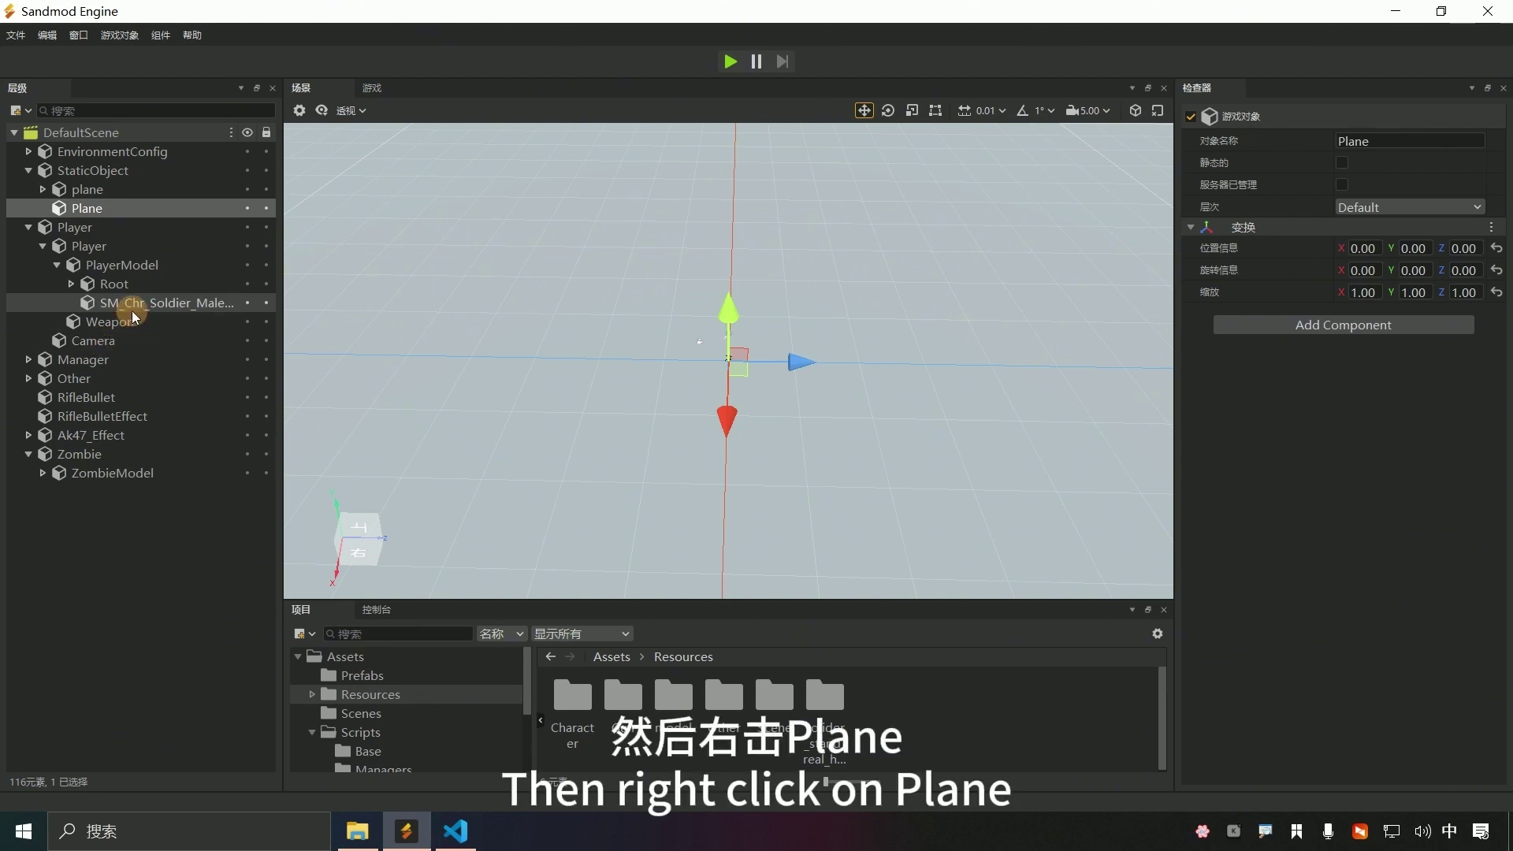
- Add a 3D plane as a child of the empty Plane object and collapse its mesh renderer settings
right_click(111, 202)
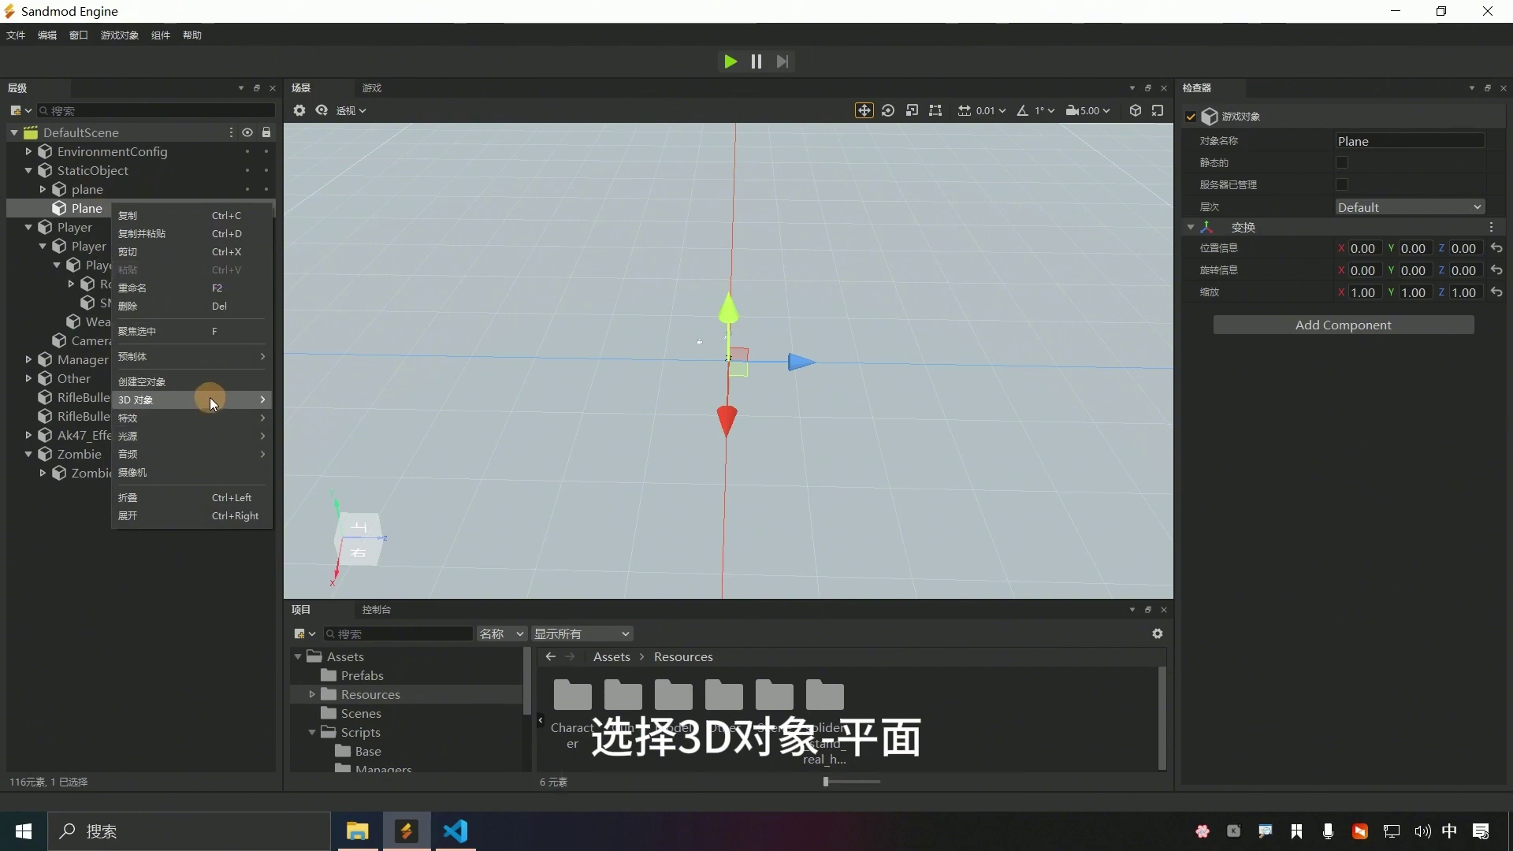
mouse_move(210, 399)
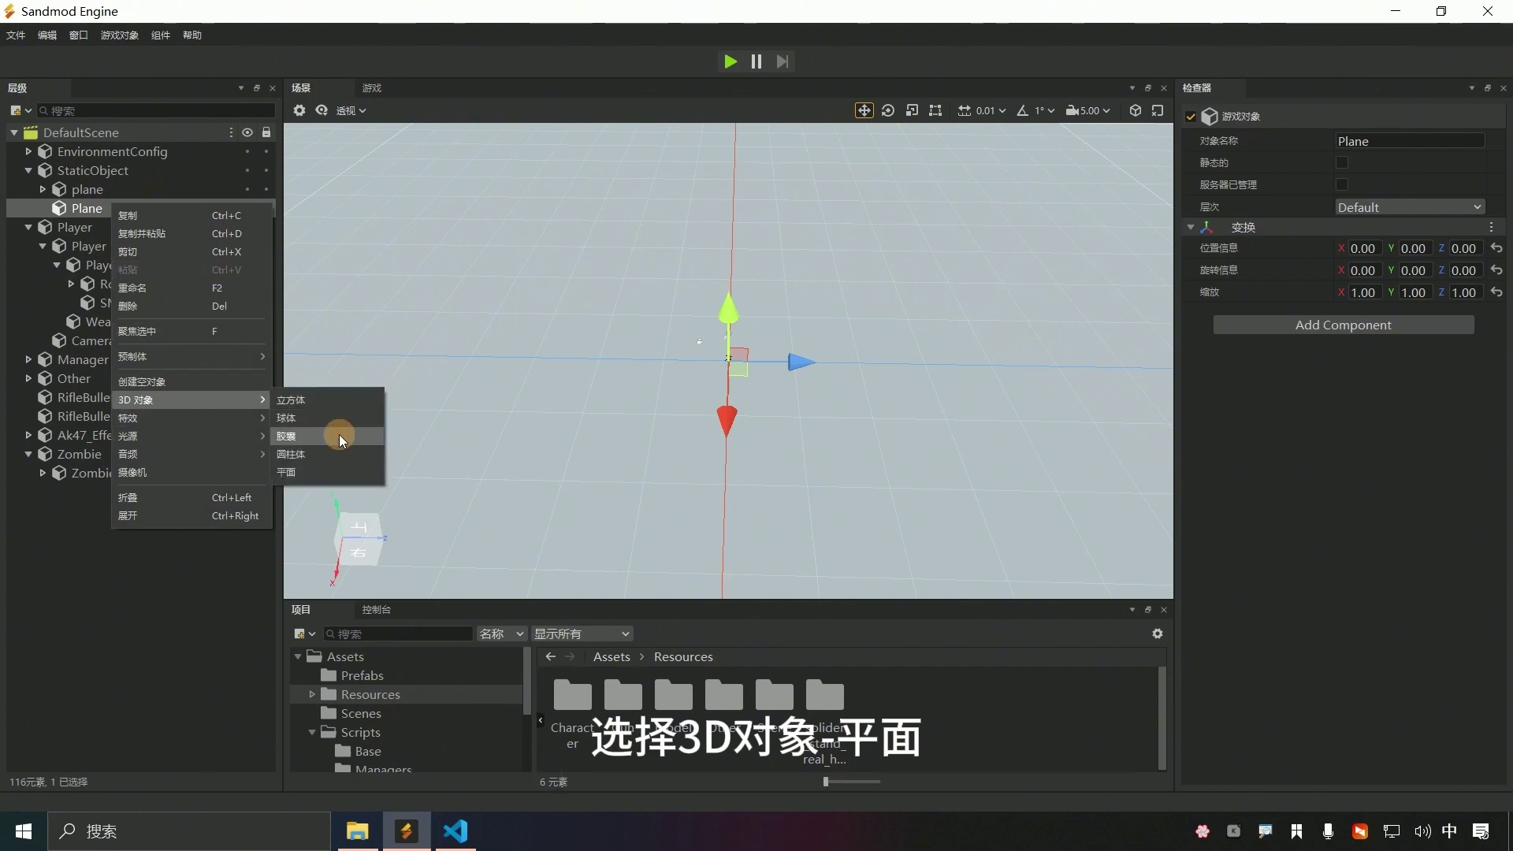
click(296, 472)
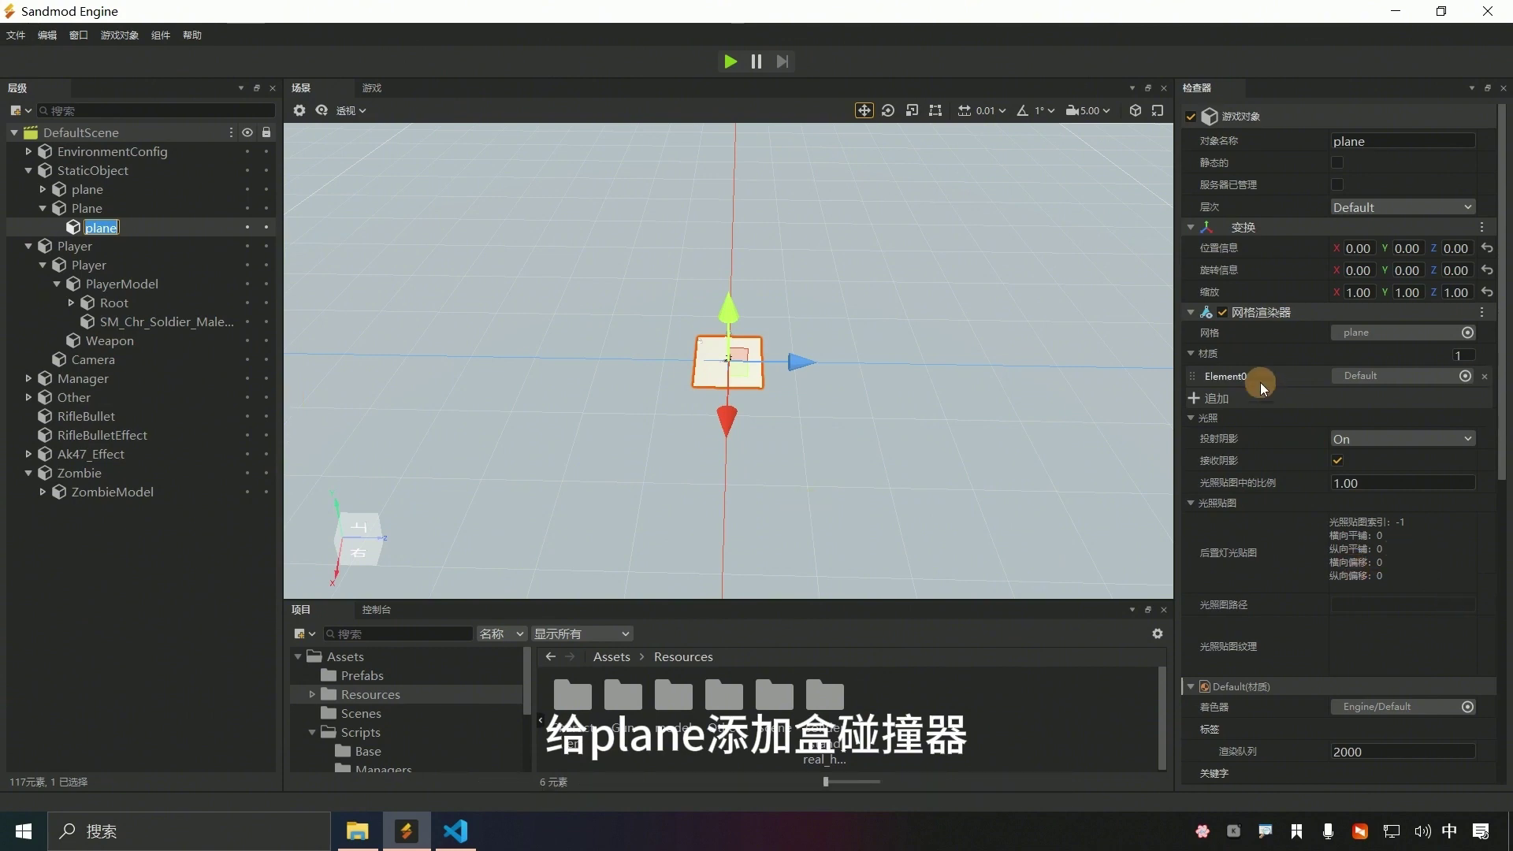
click(1191, 312)
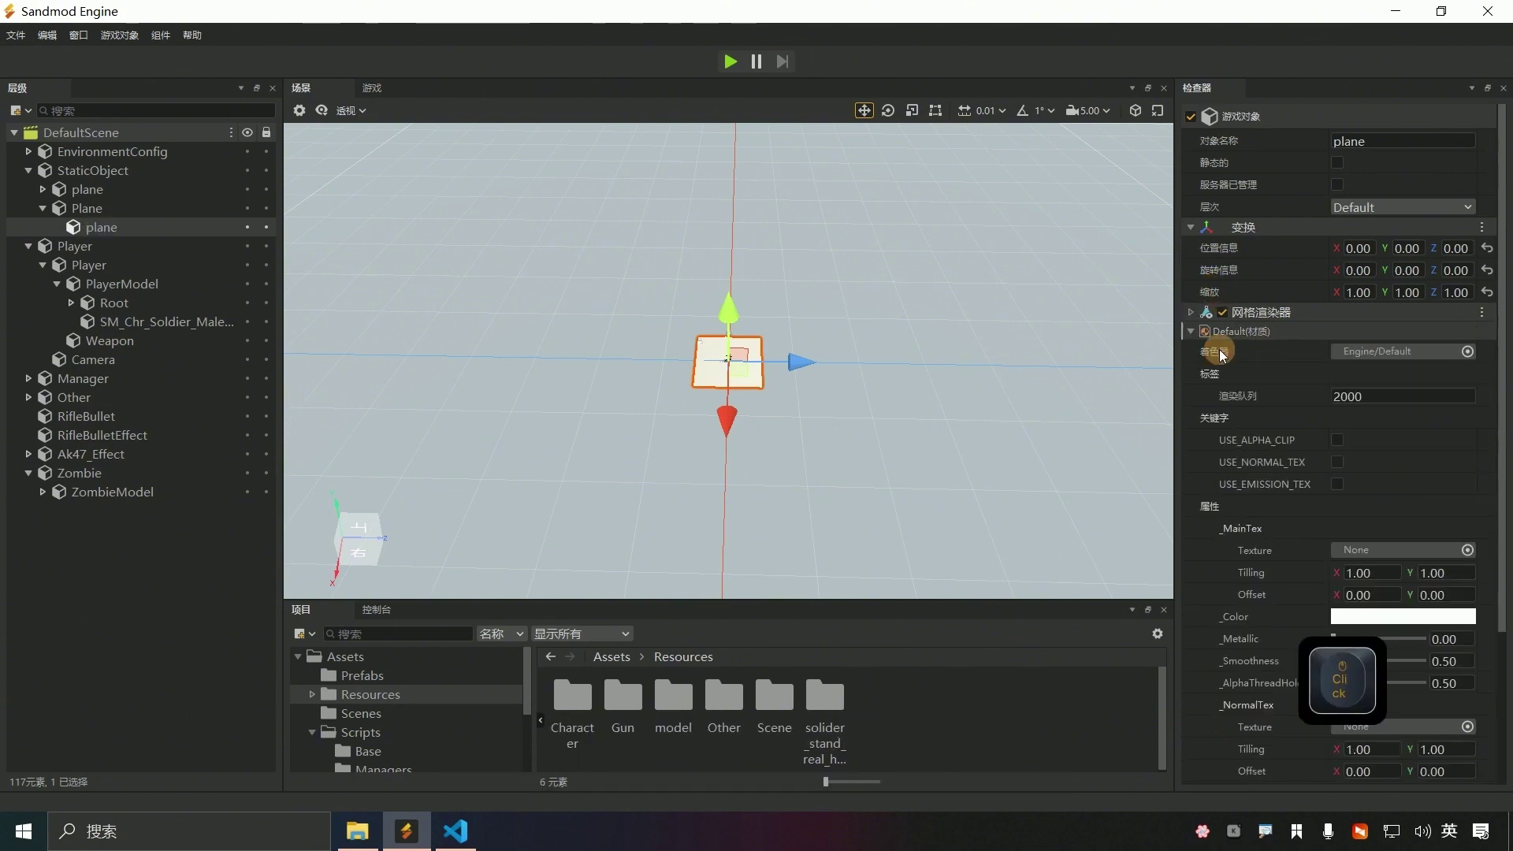
- Collapse the plane's Default material settings and add a box collider component to the plane
click(1191, 331)
click(1292, 364)
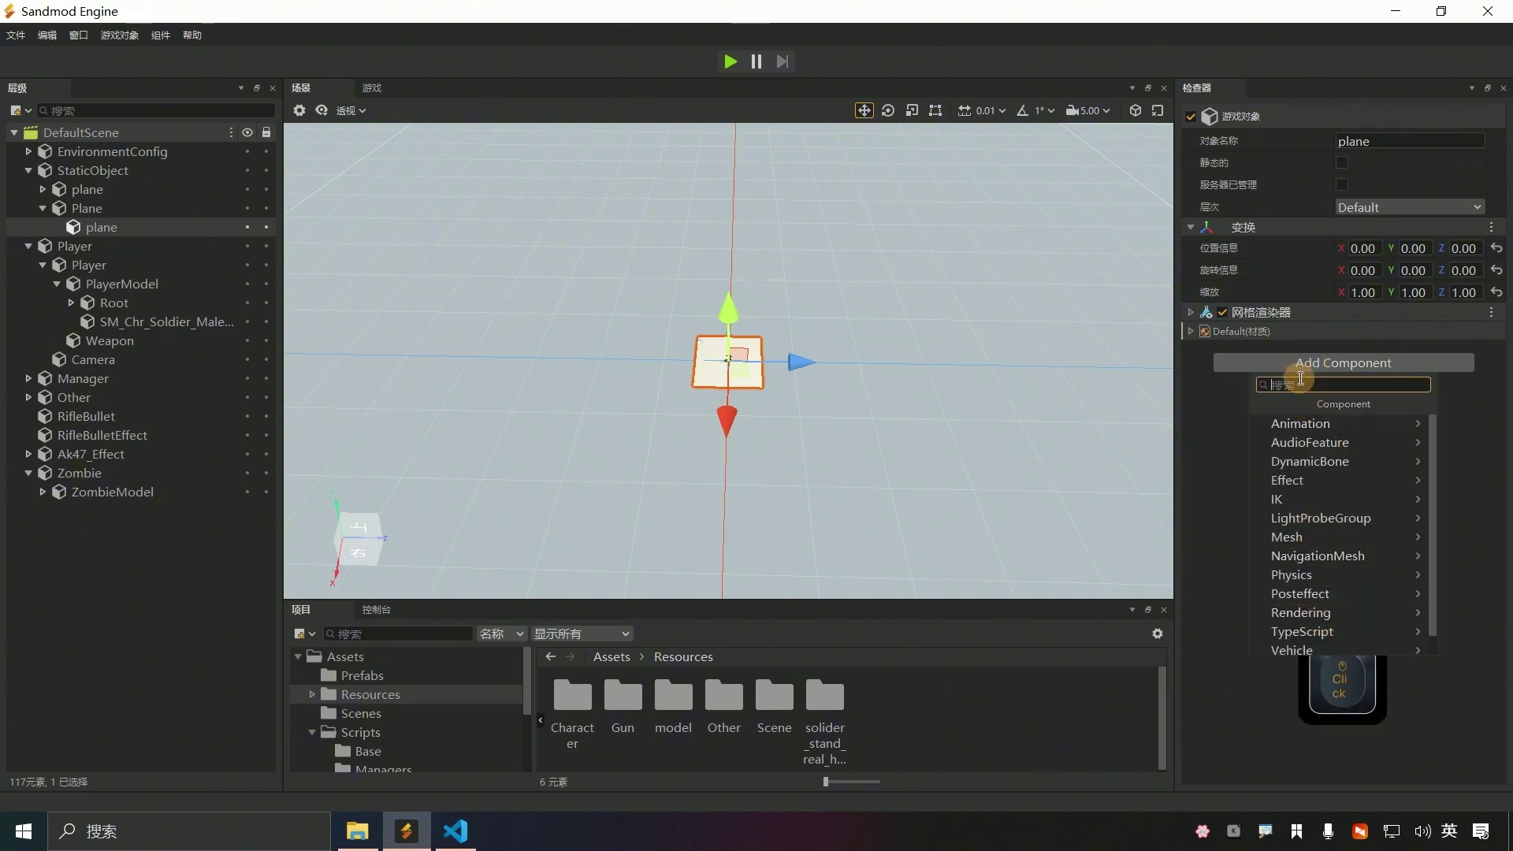
text(box)
click(1293, 424)
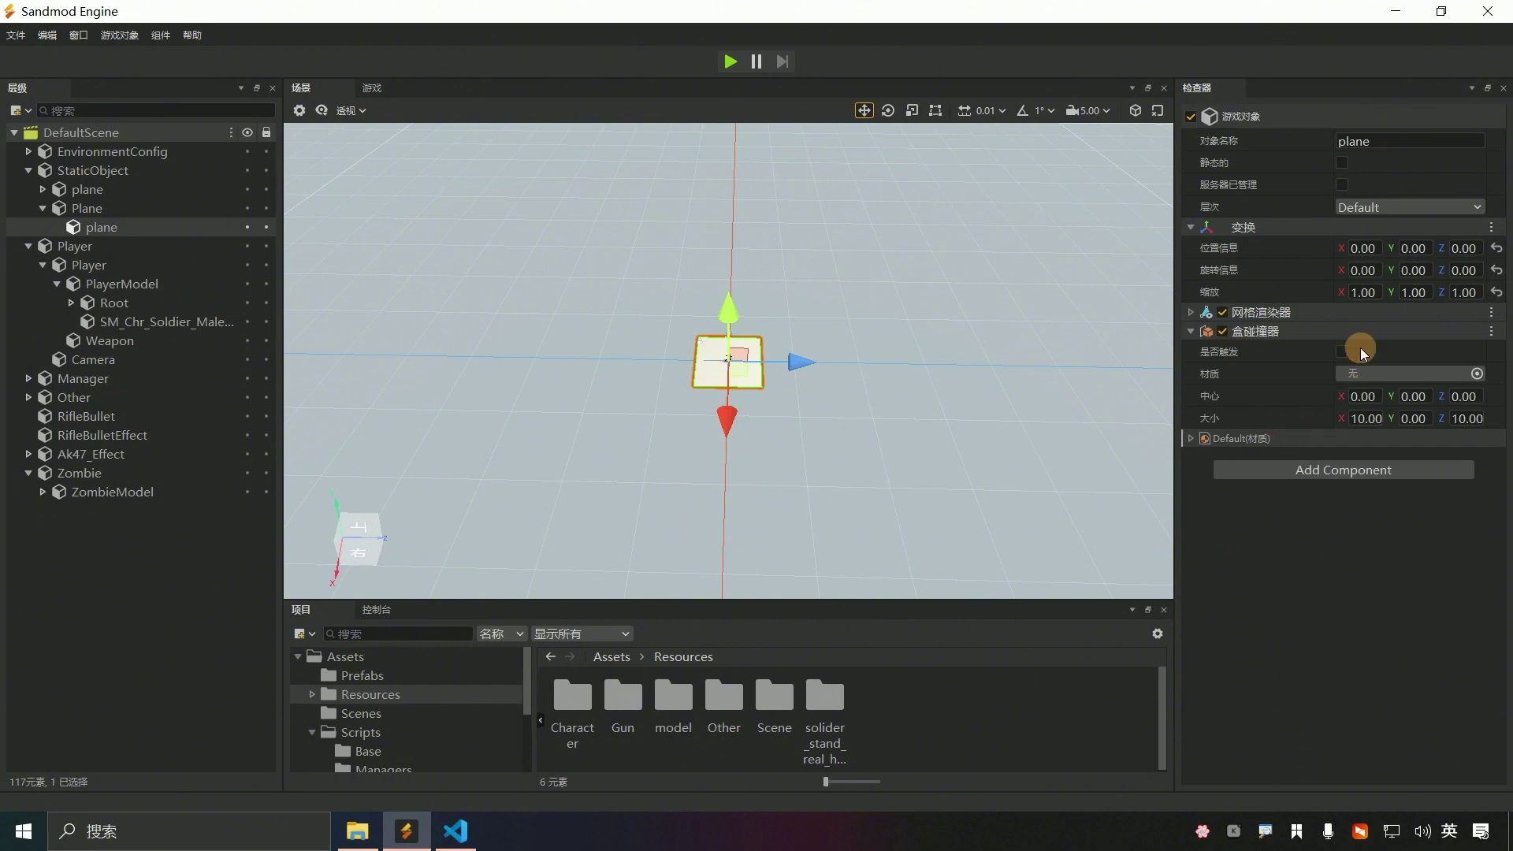
- Expand the plane's Default material settings and set its _Color to light yellow #ddd26e
click(1191, 313)
scroll(1371, 422, down, 1)
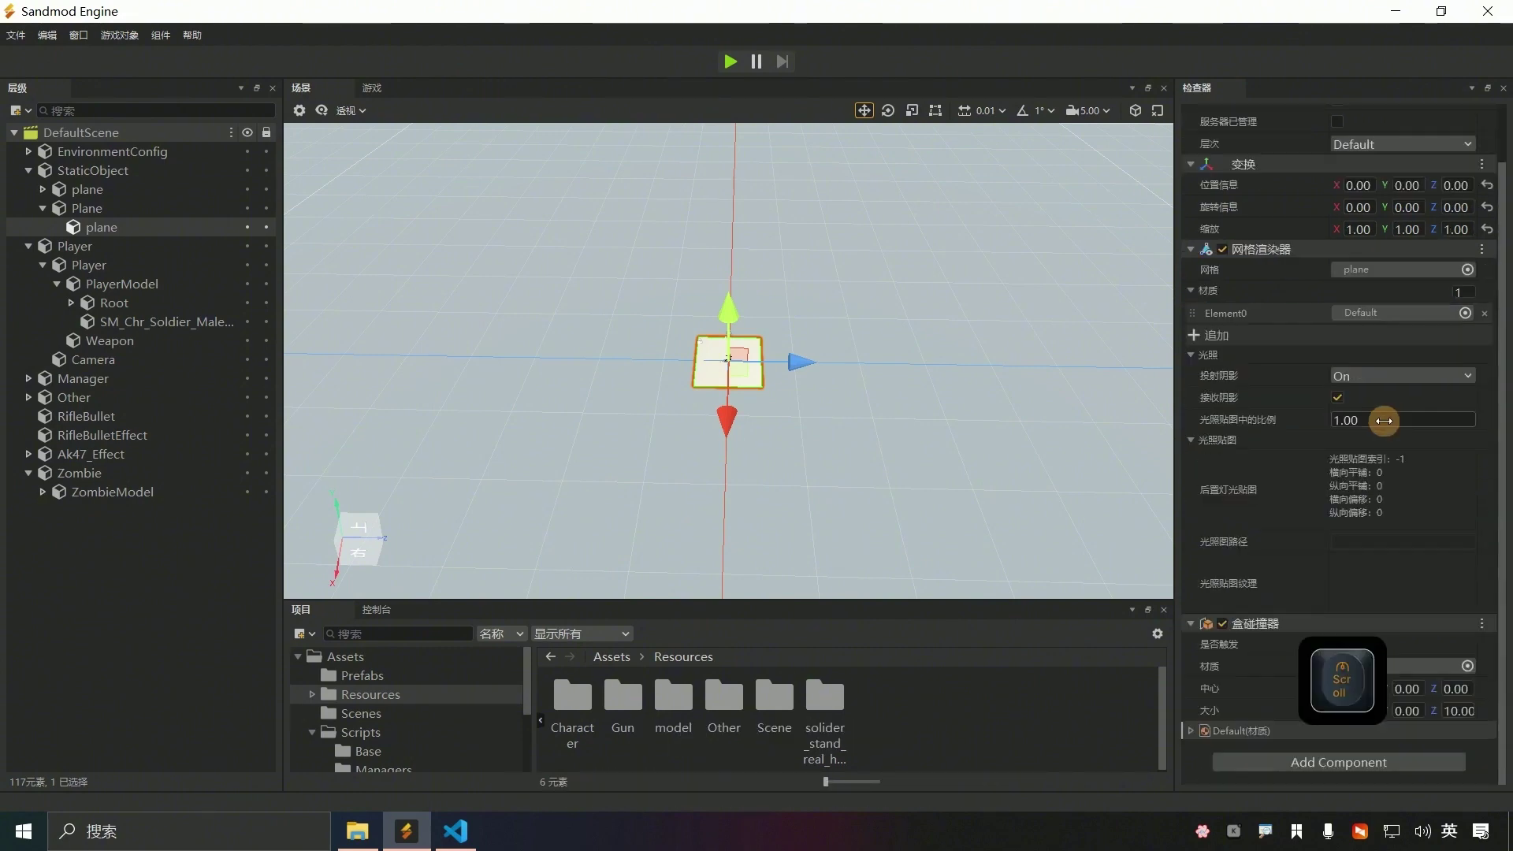
click(1194, 733)
scroll(1332, 560, down, 6)
click(1392, 451)
drag(710, 345, 729, 333)
click(803, 252)
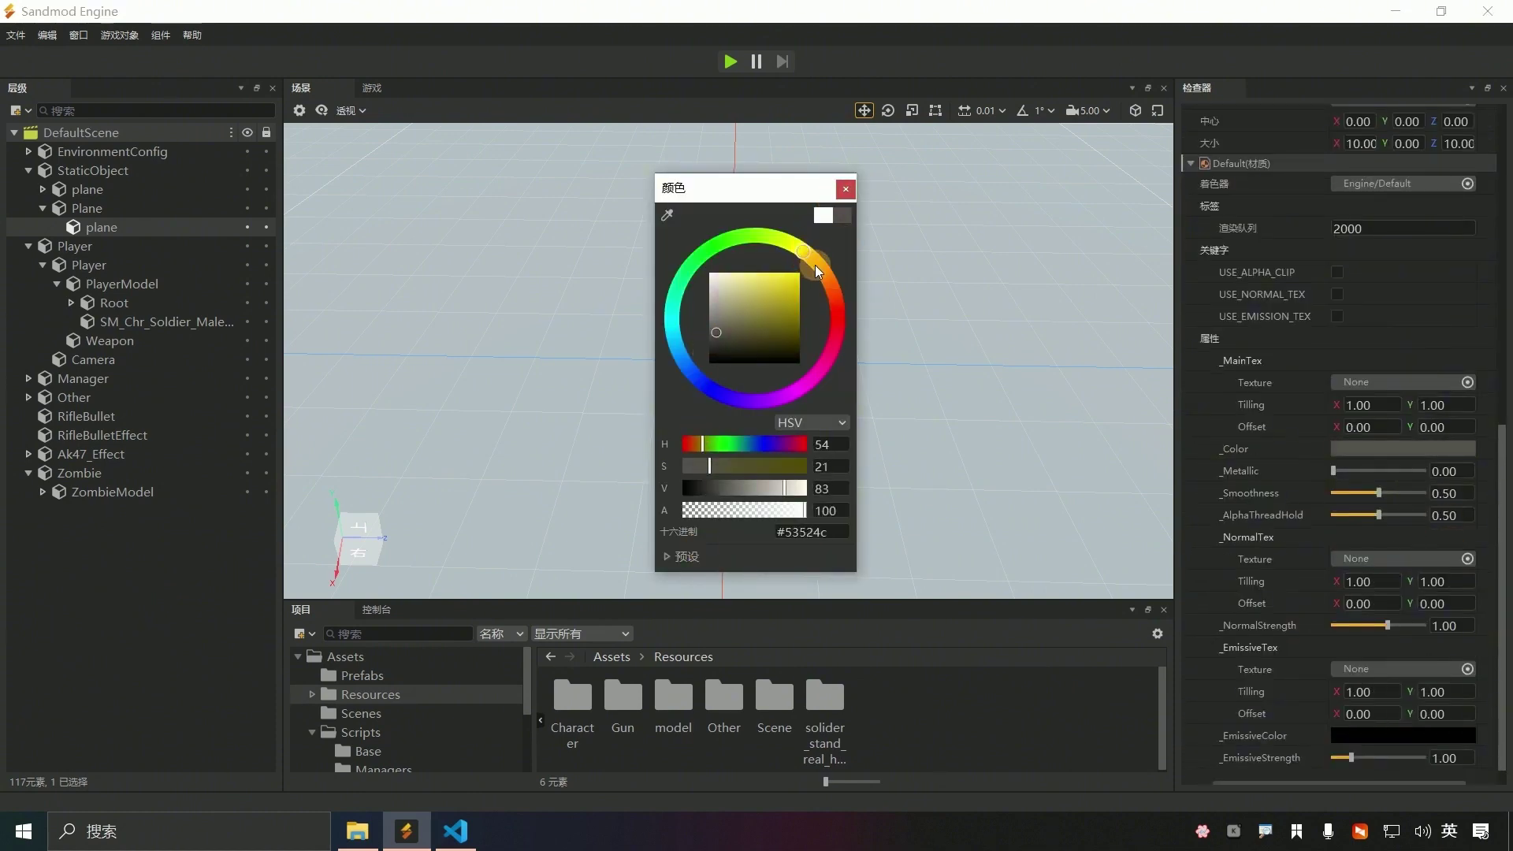
click(754, 284)
click(846, 189)
- Recolour the plane's material to a dark olive yellow and save the plane as a prefab in the Prefabs folder
scroll(730, 383, up, 5)
click(1419, 448)
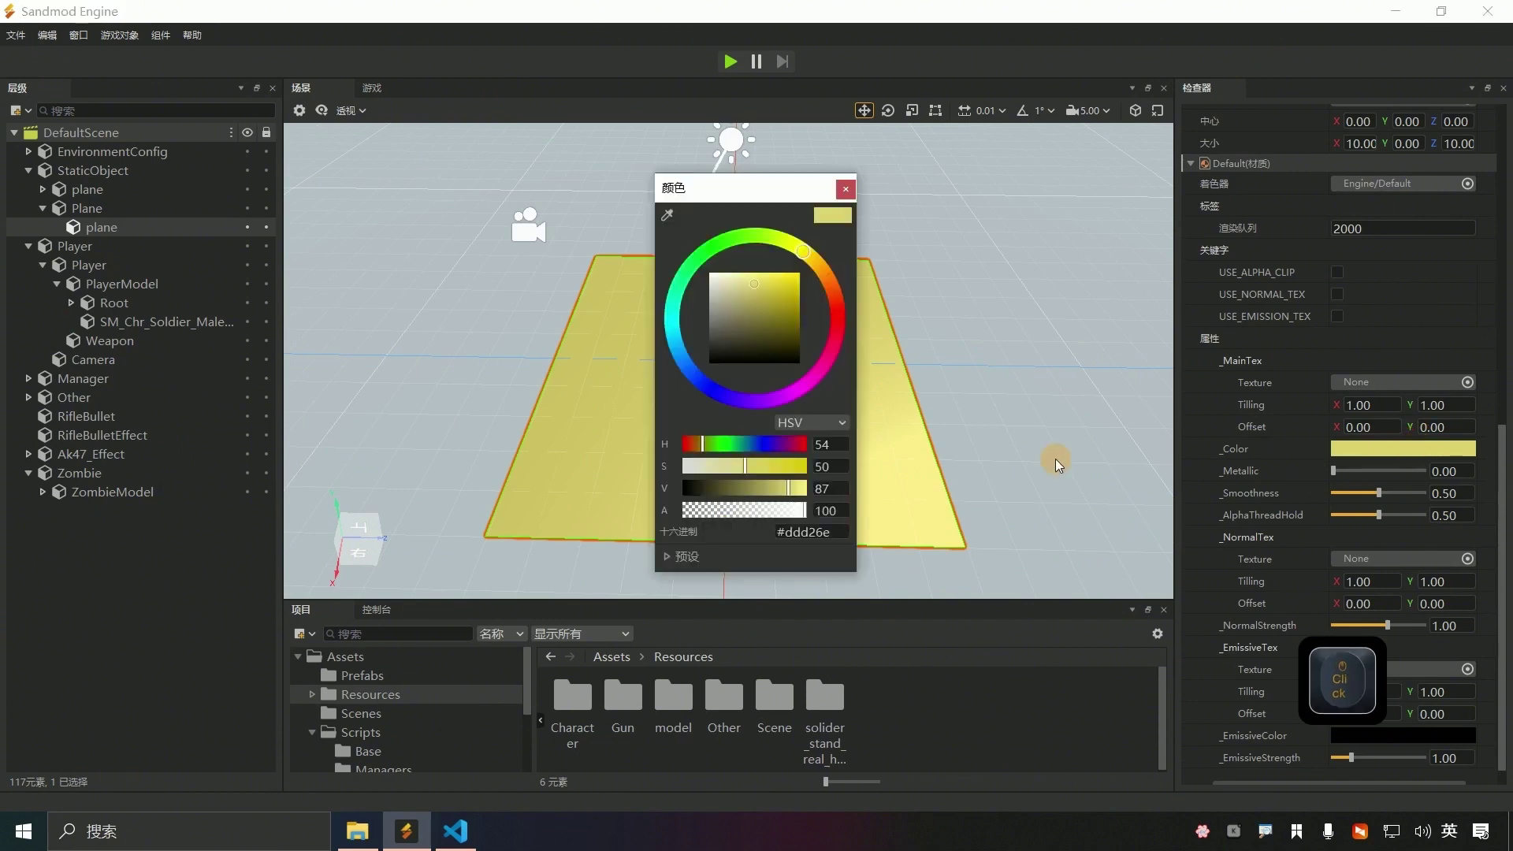
drag(795, 302, 767, 320)
click(756, 323)
click(819, 266)
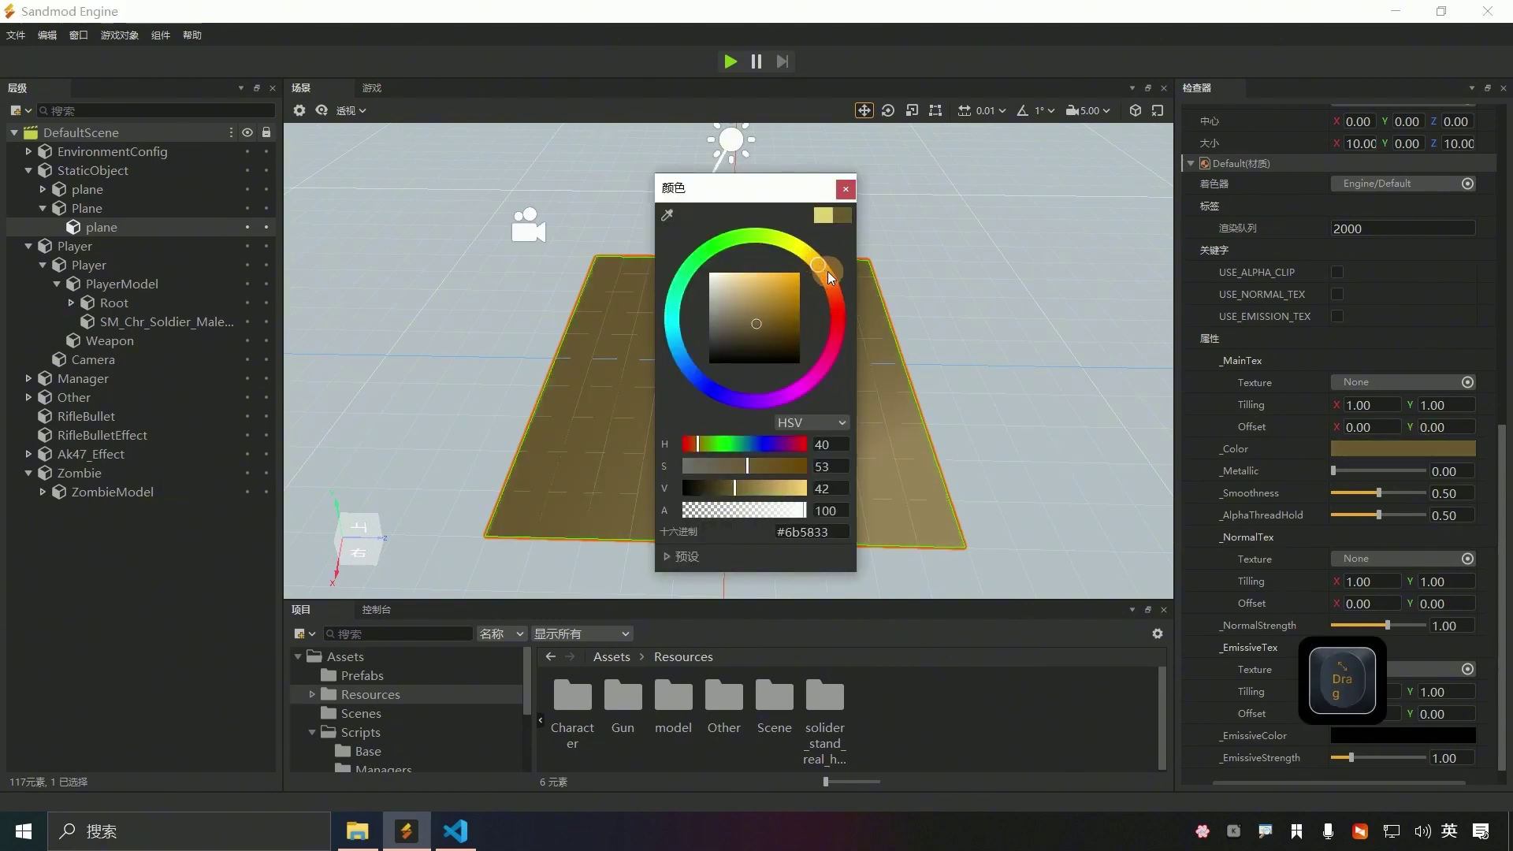
click(824, 272)
click(801, 260)
click(846, 189)
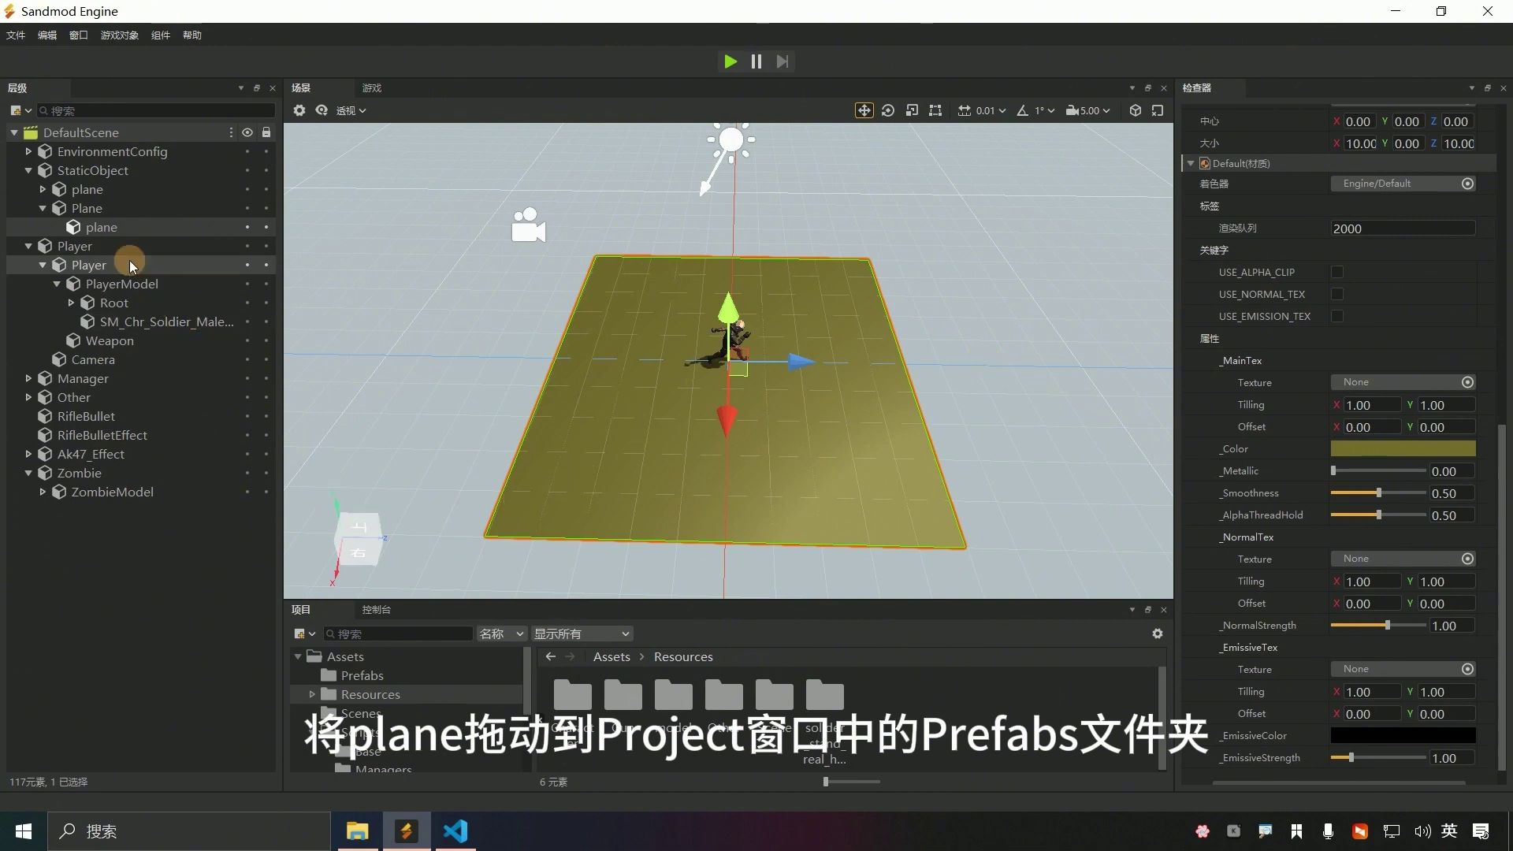
drag(96, 227, 370, 680)
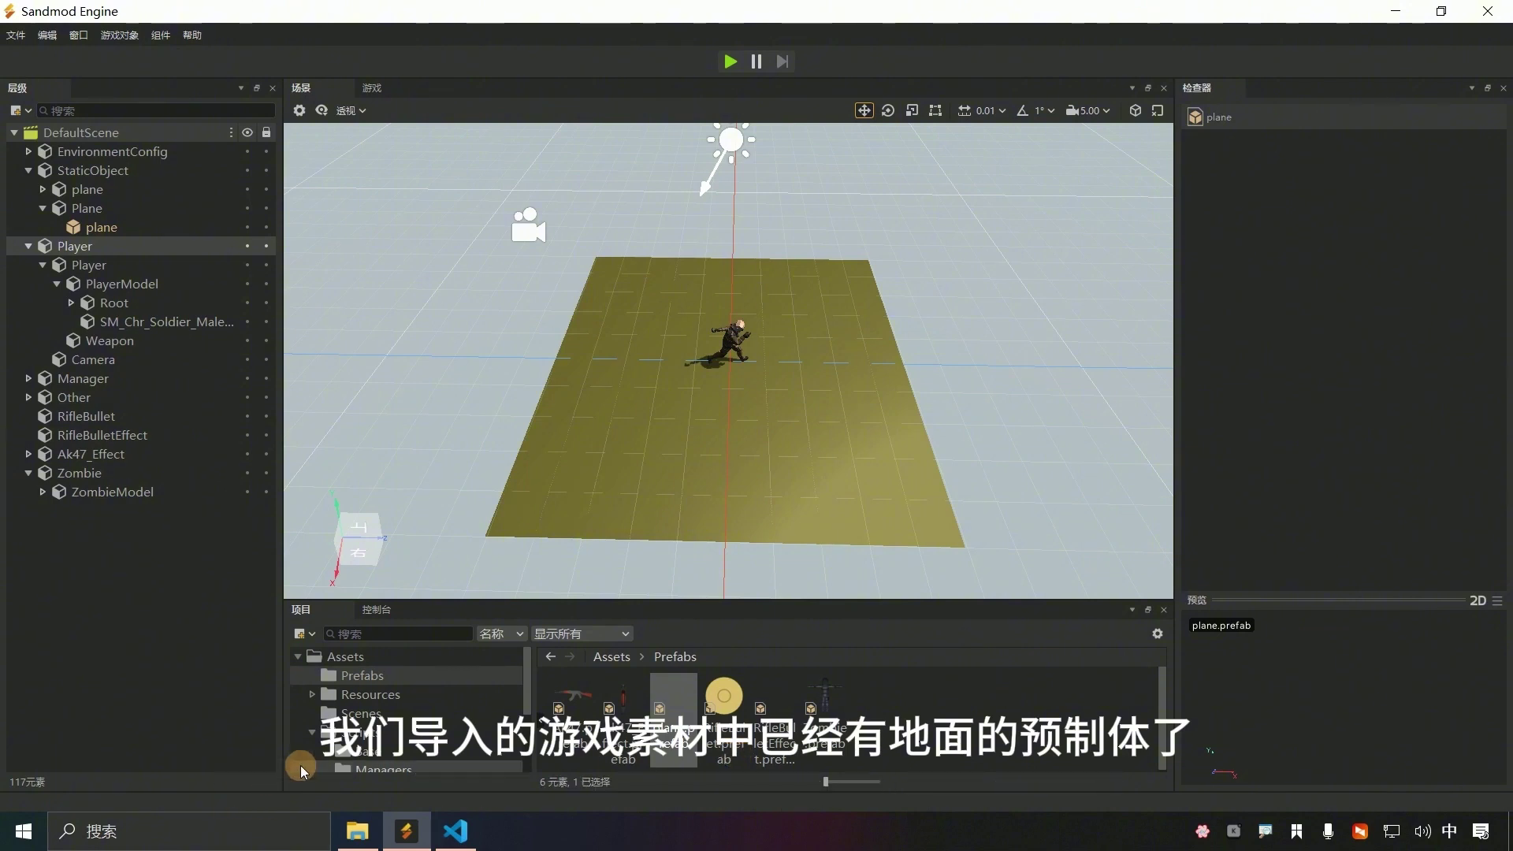
- Search the project's Resources folder for Plane and filter the results to prefabs only
click(362, 713)
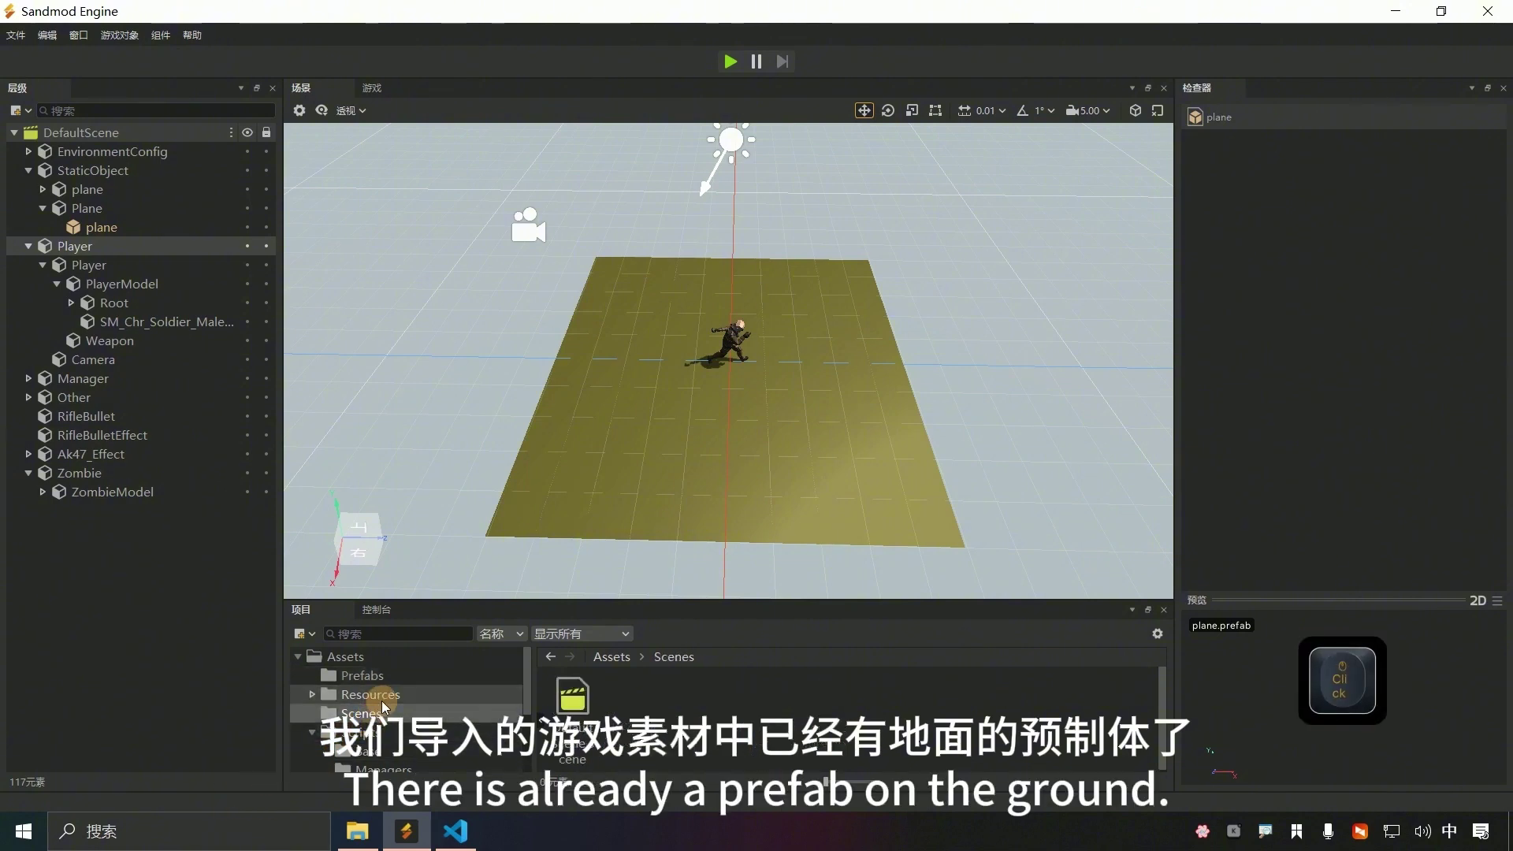
click(378, 696)
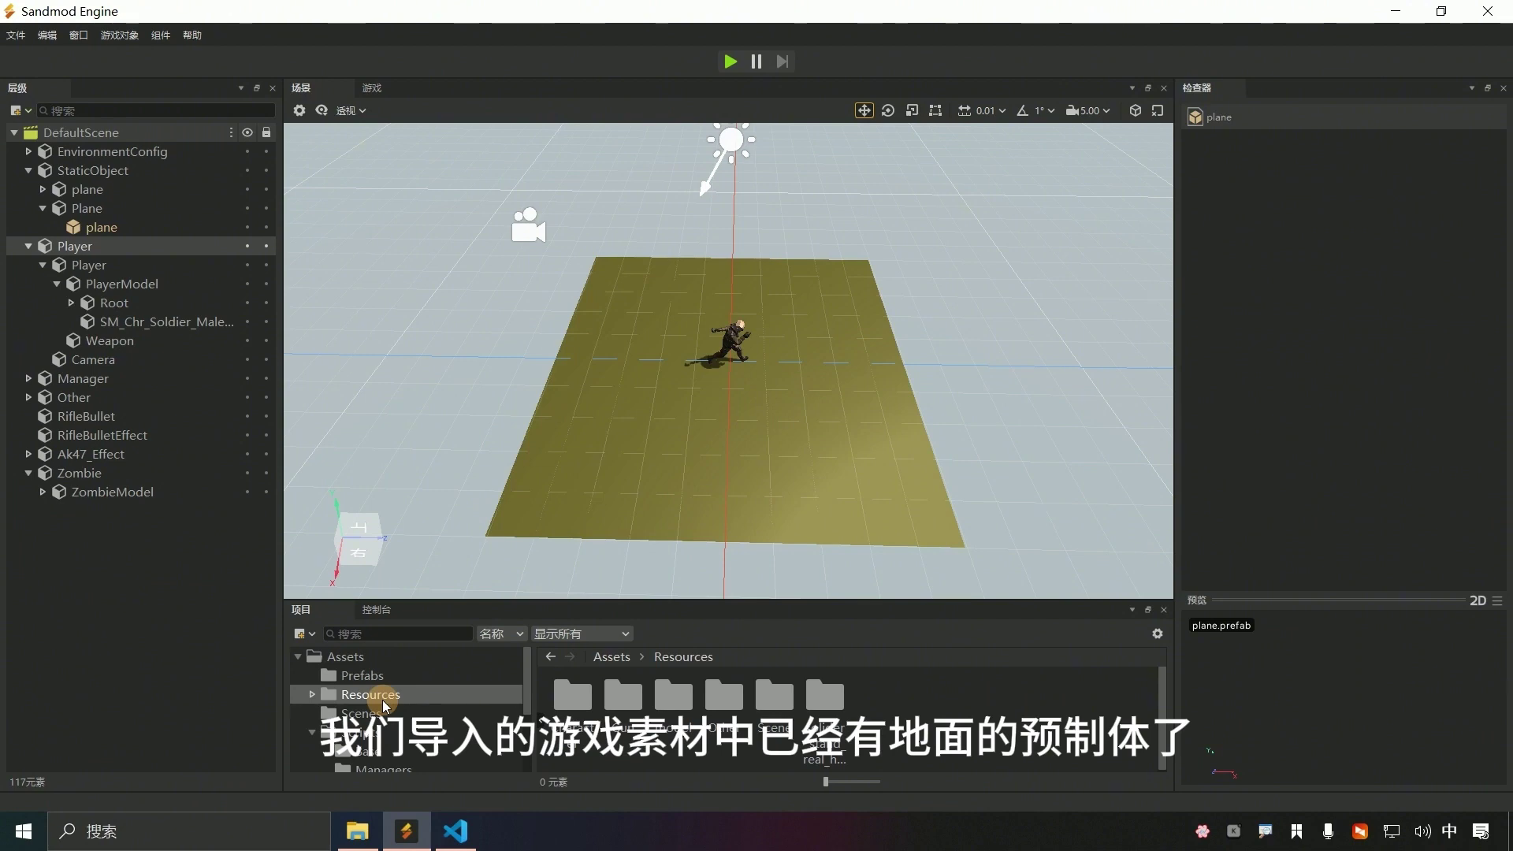
click(313, 697)
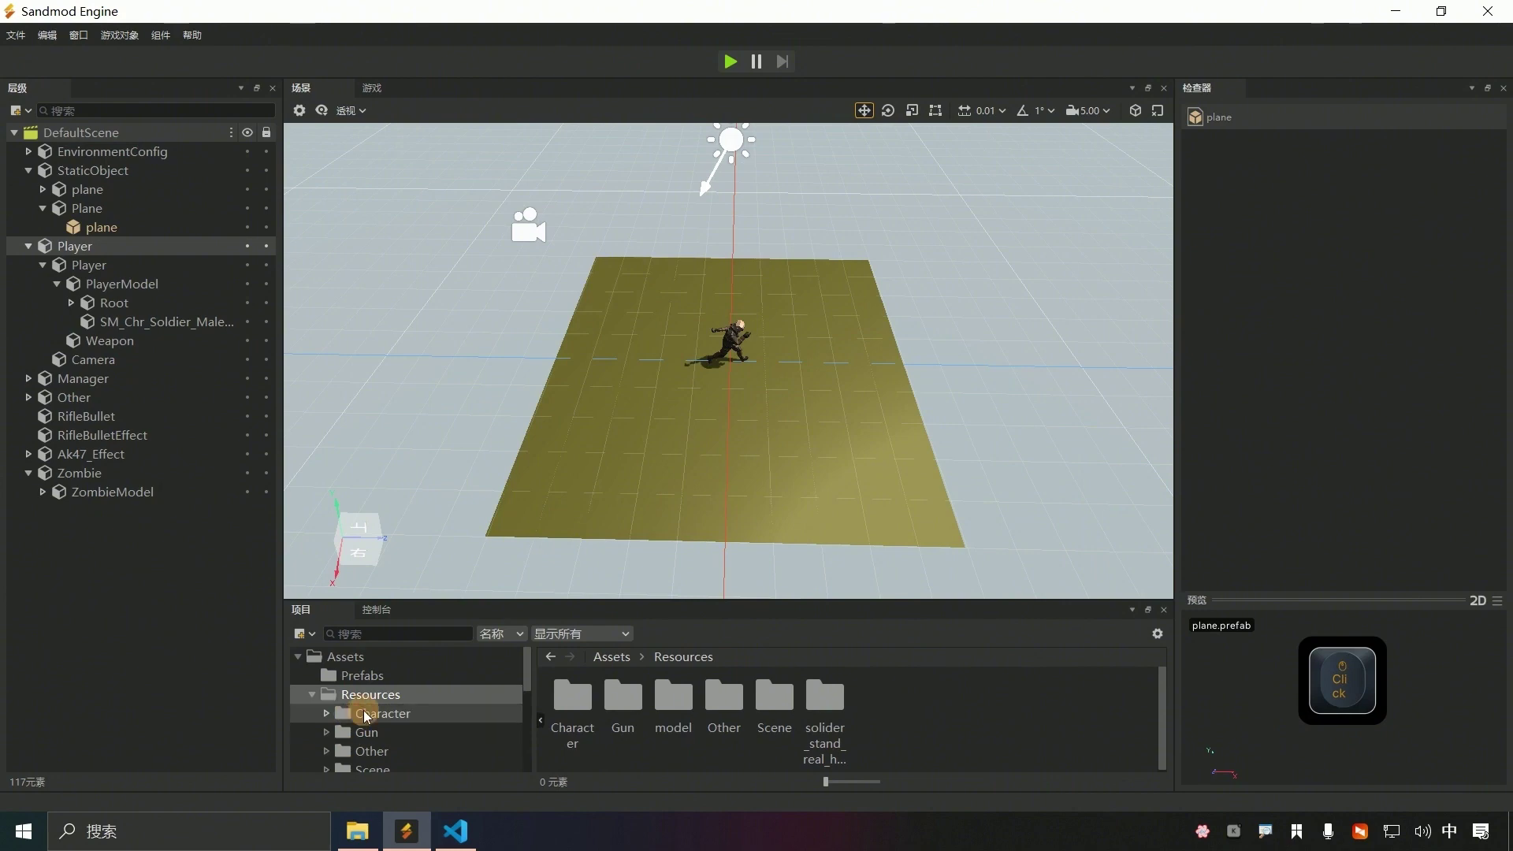
click(391, 714)
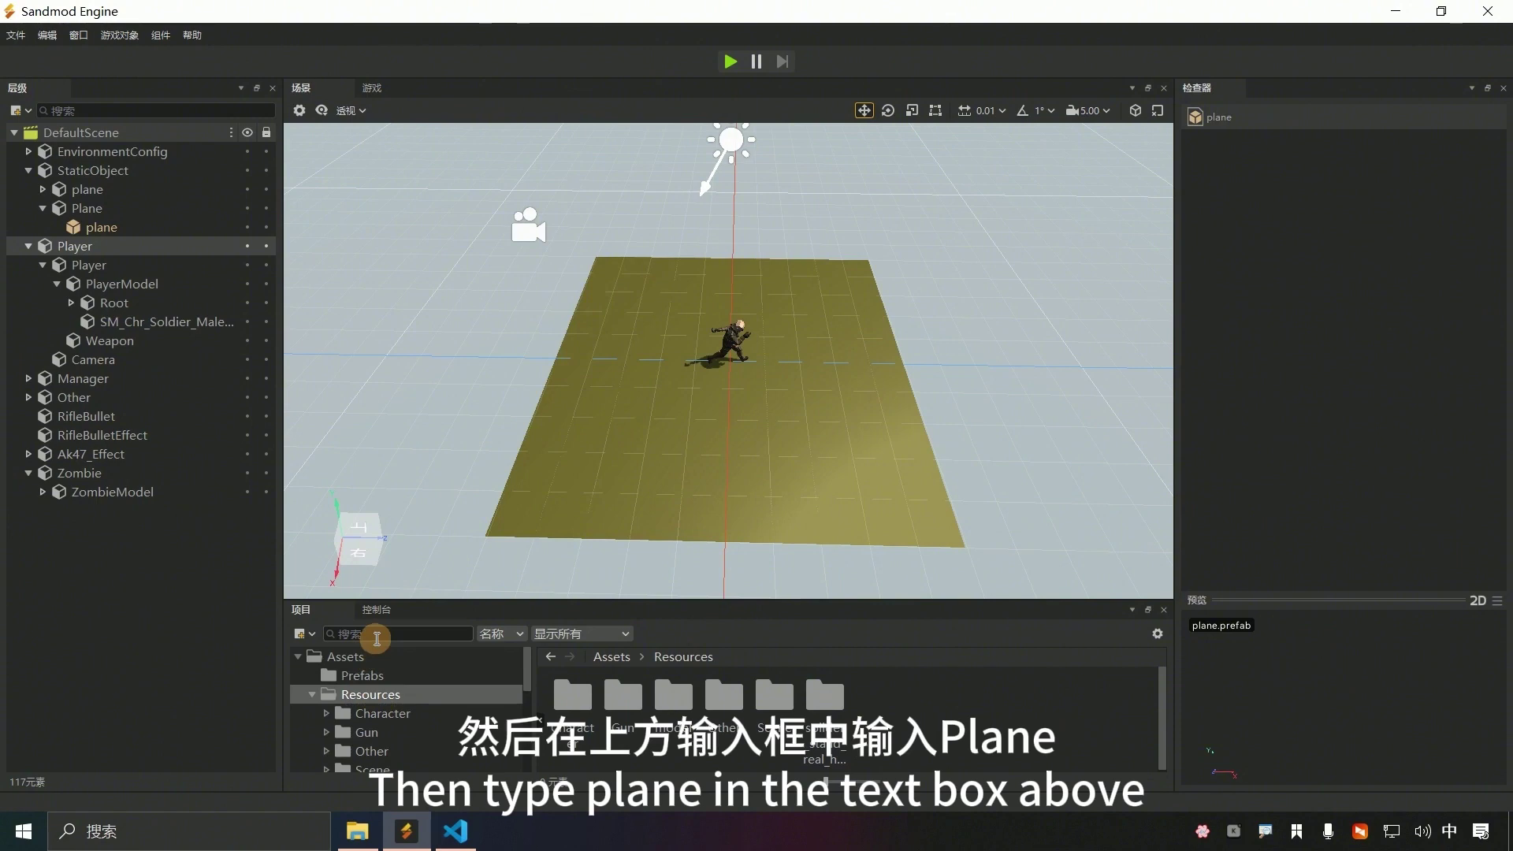
click(380, 633)
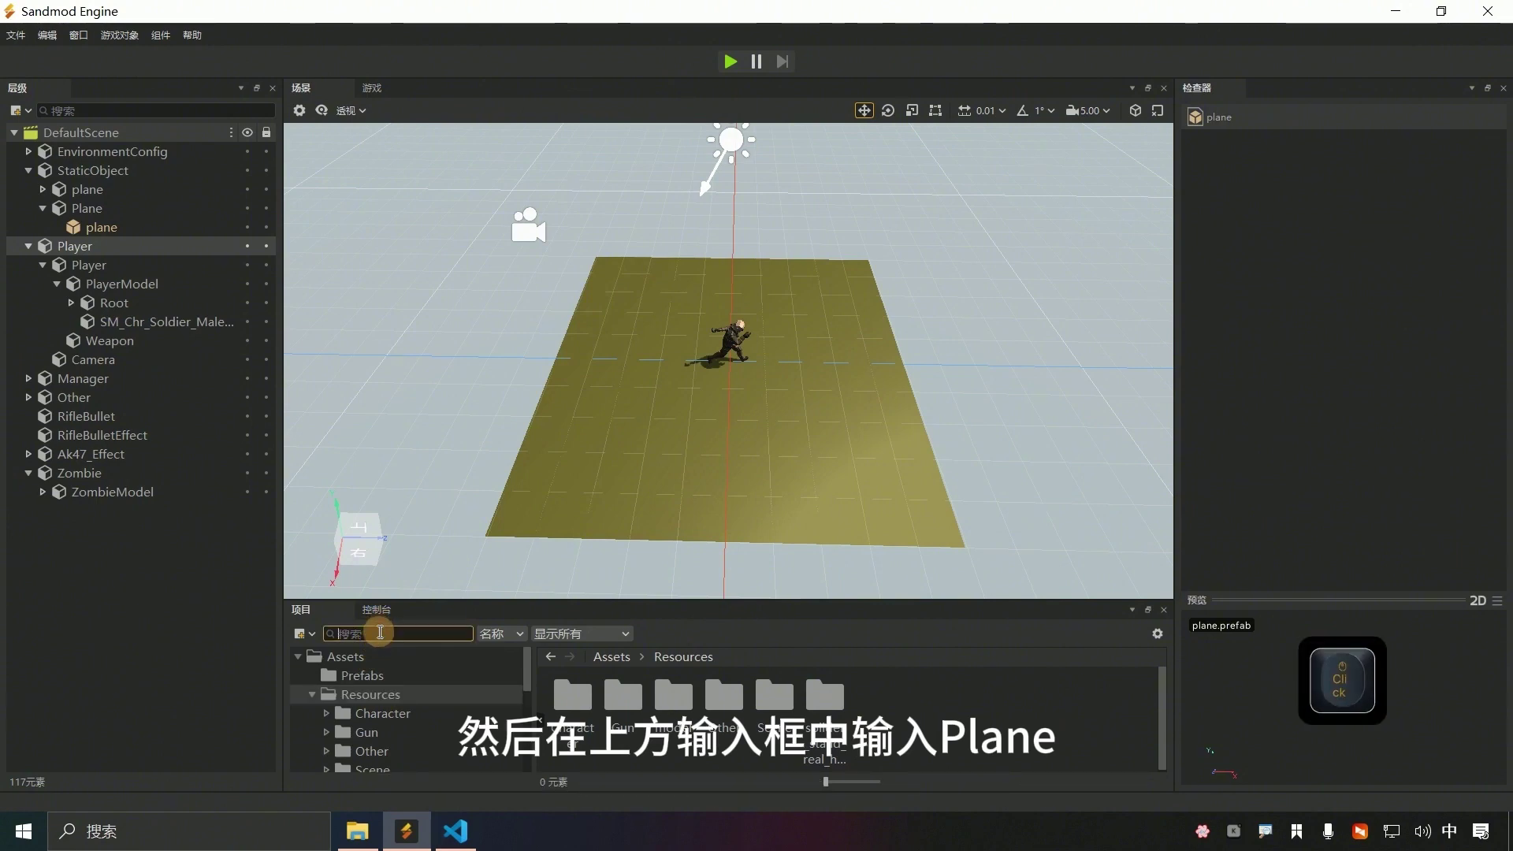
text(Pla)
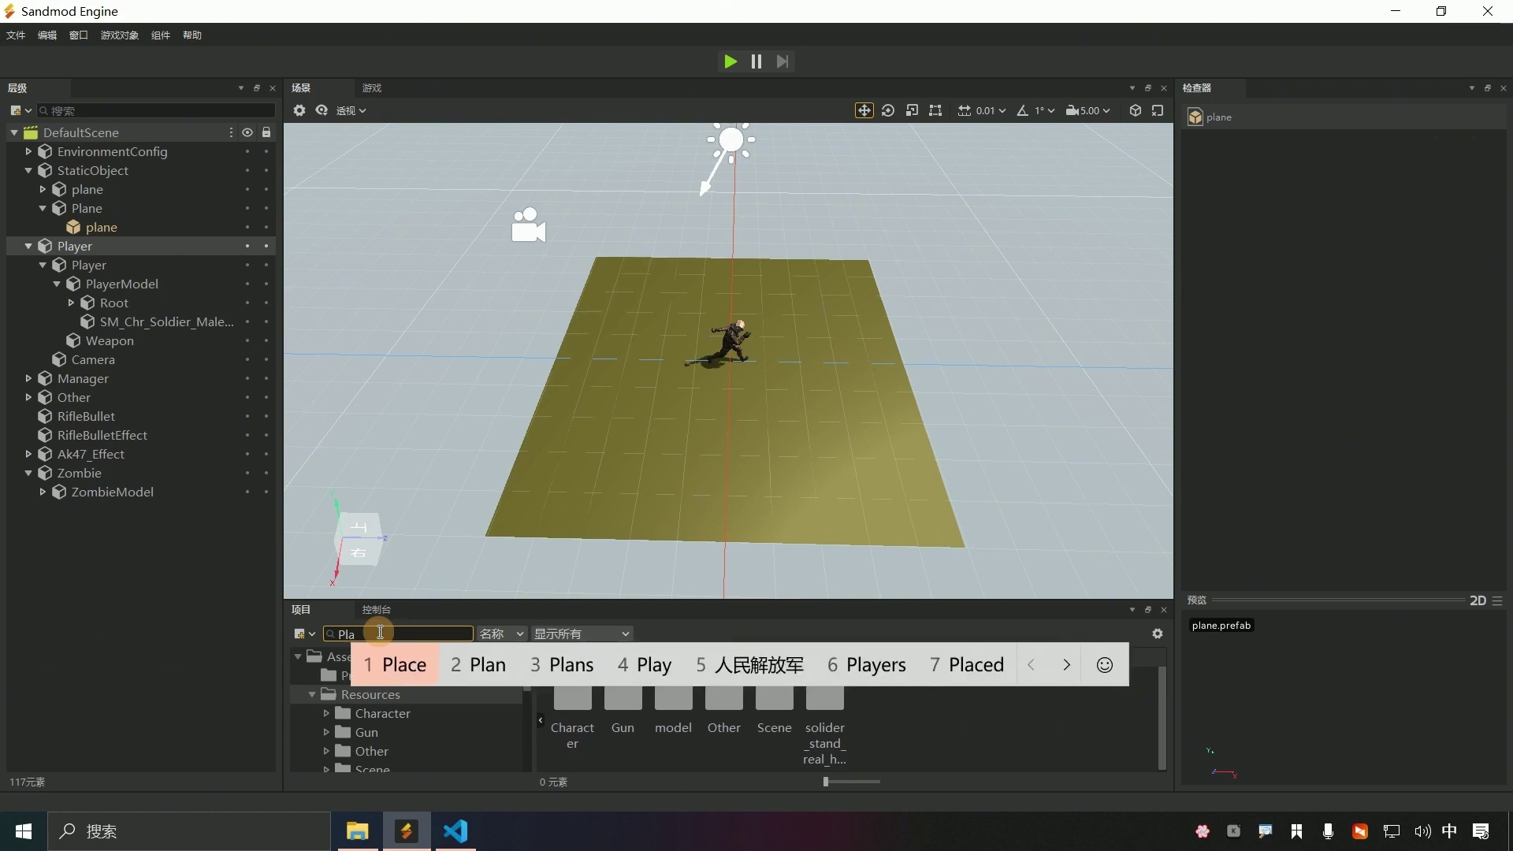
text(ne)
key(space)
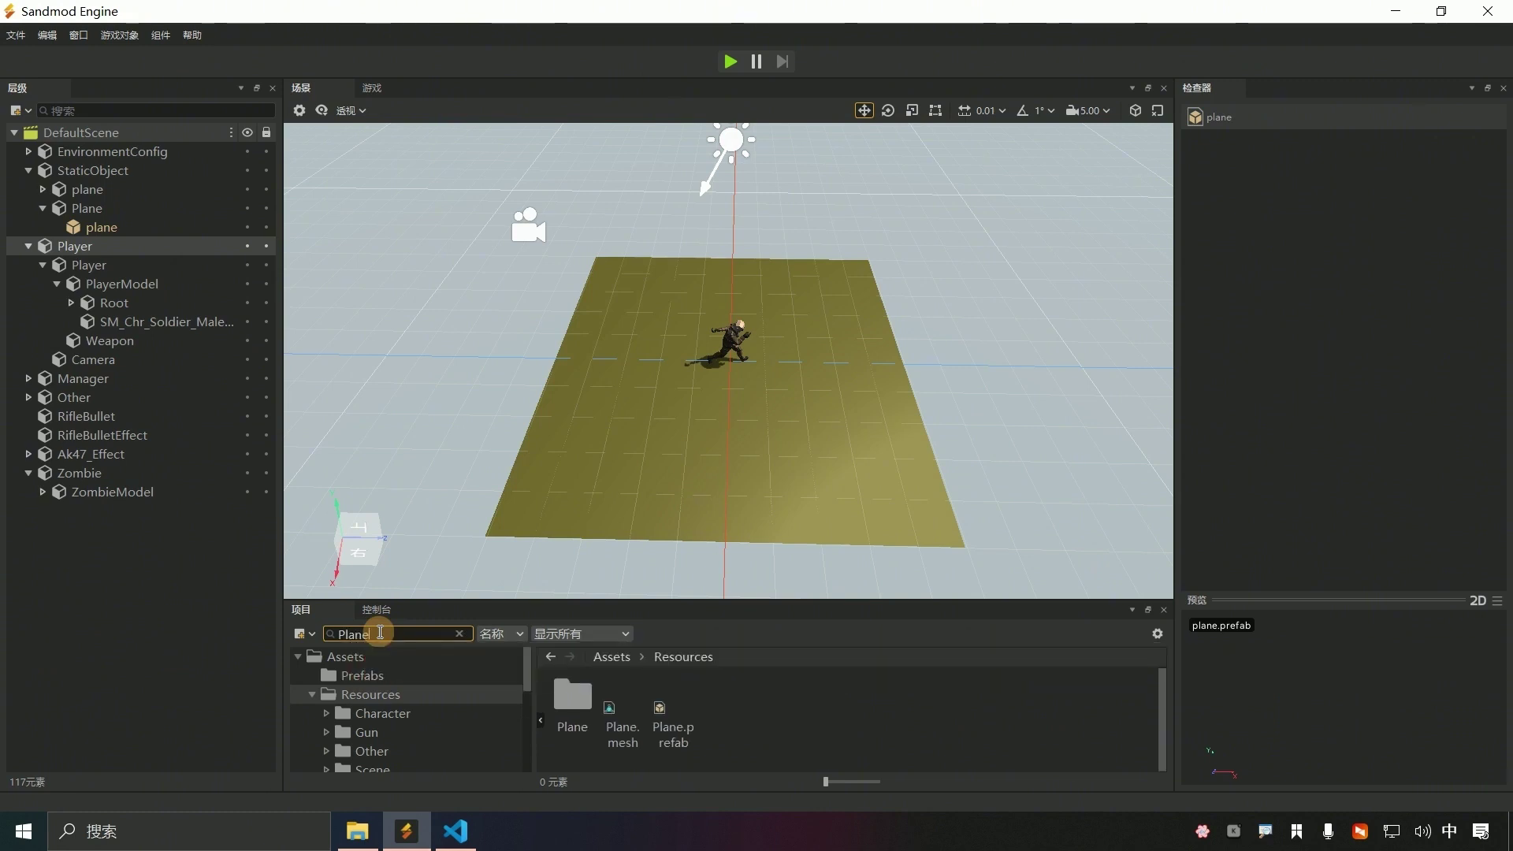
click(581, 634)
click(571, 685)
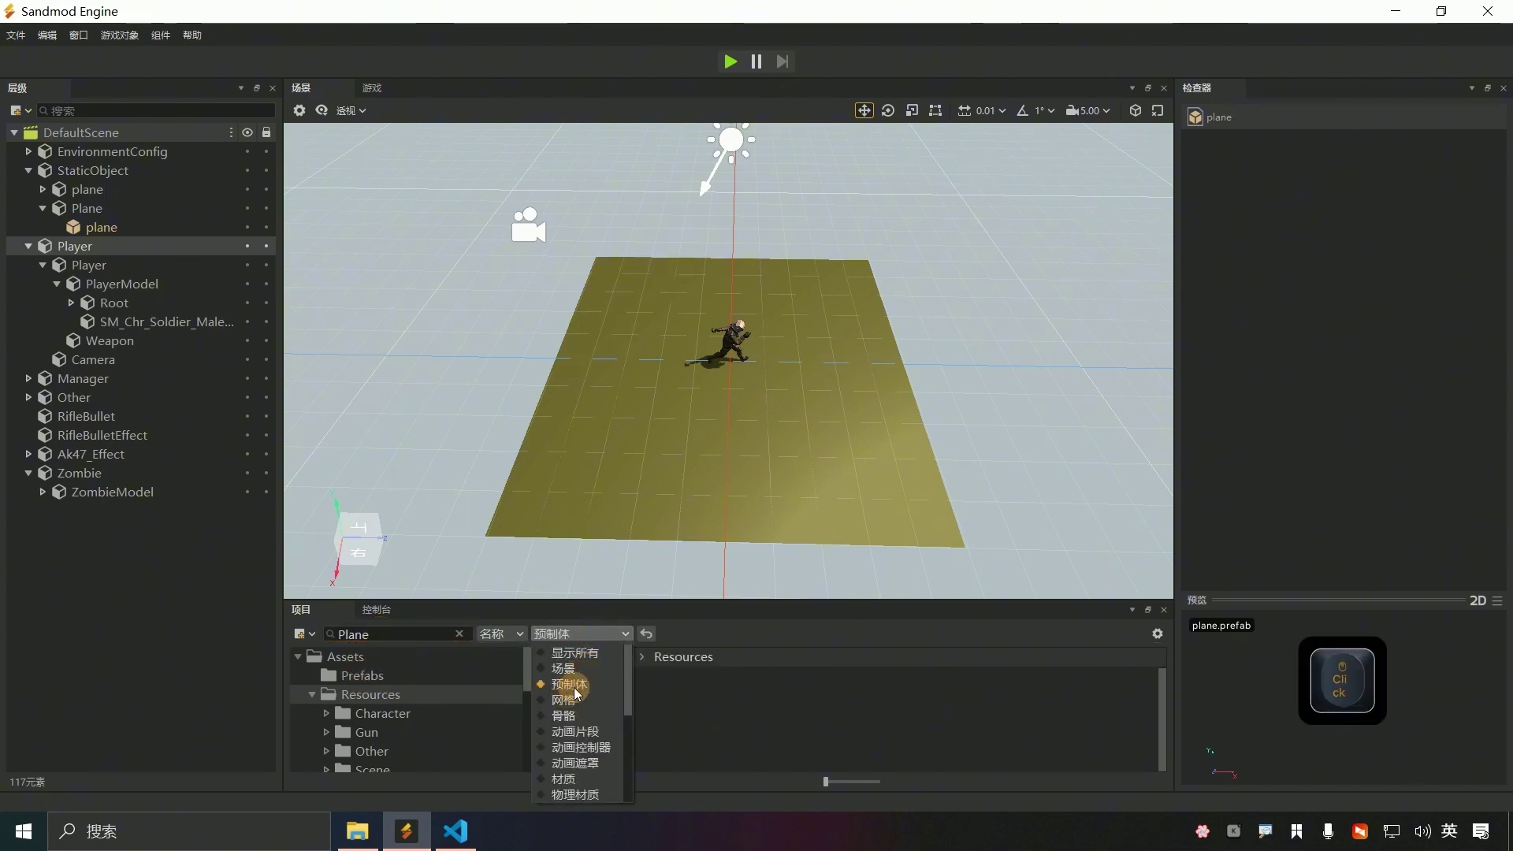
click(781, 607)
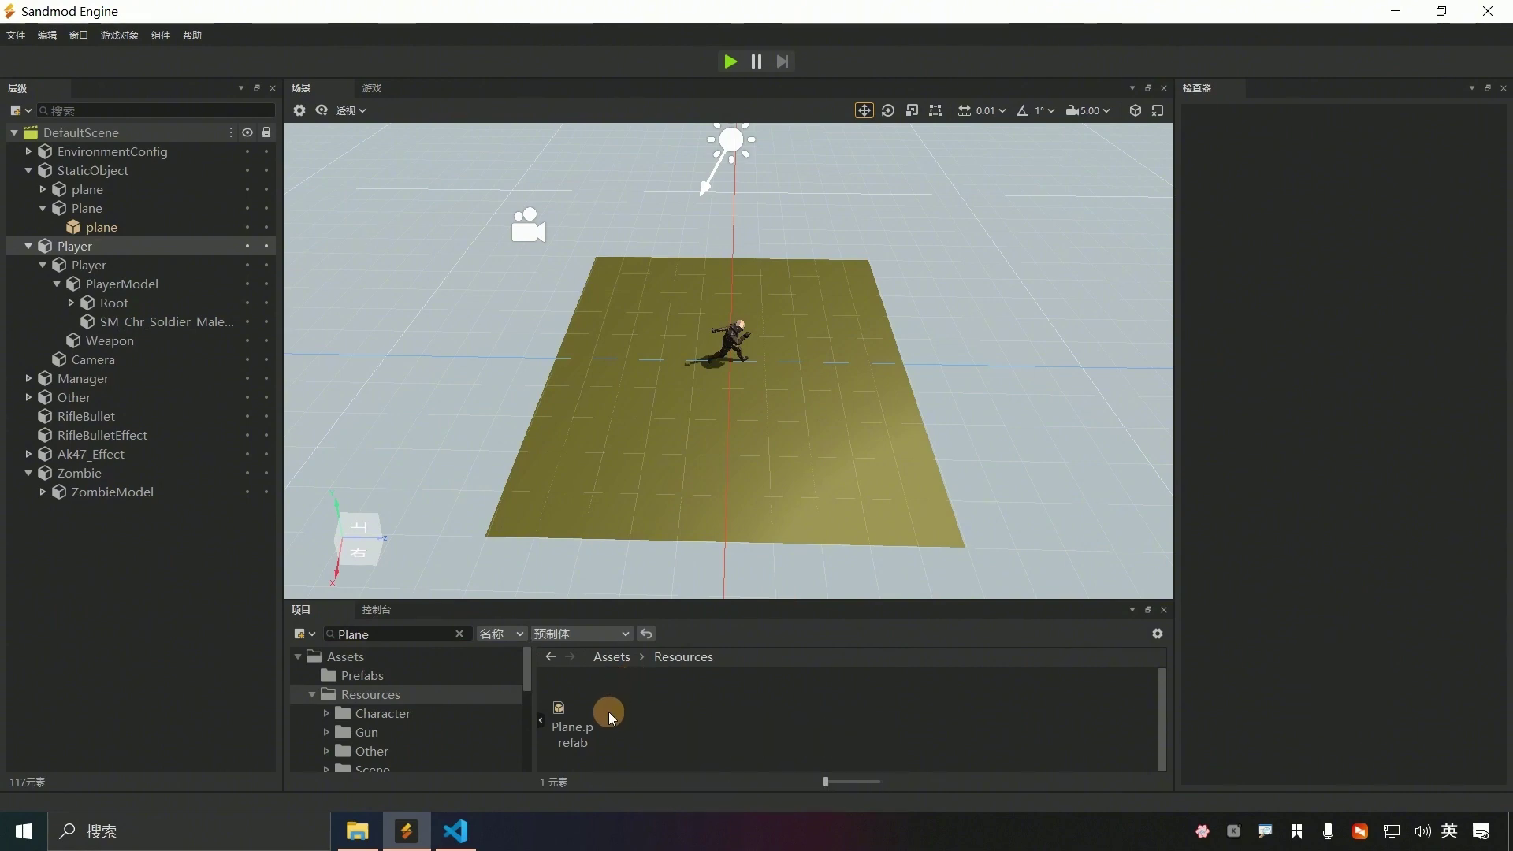
- Unpack the olive plane from its prefab and deactivate its parent Plane object under StaticObject
right_click(88, 227)
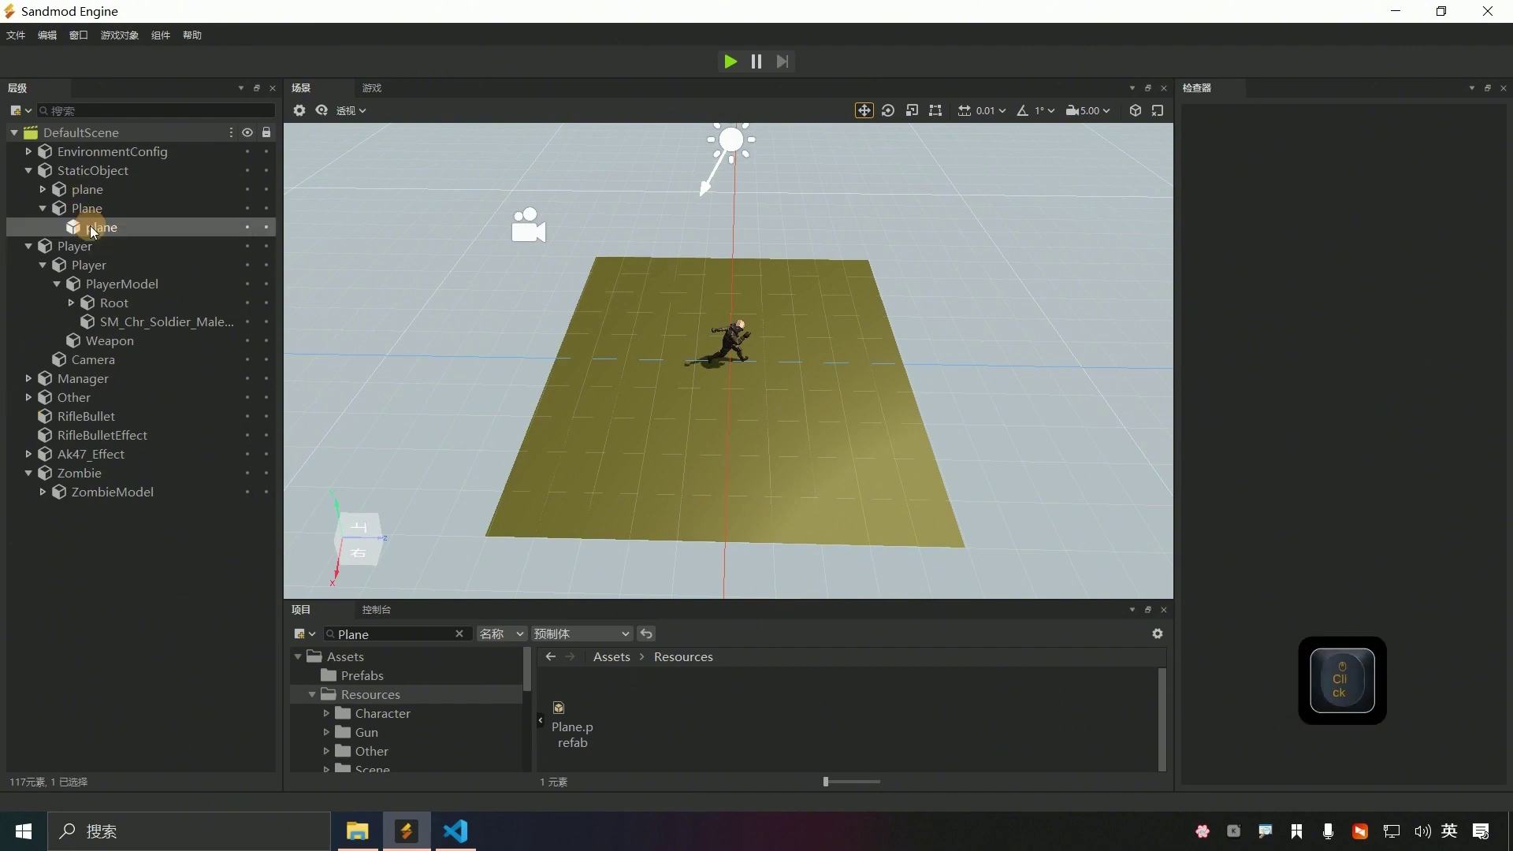
mouse_move(166, 379)
click(274, 473)
click(95, 208)
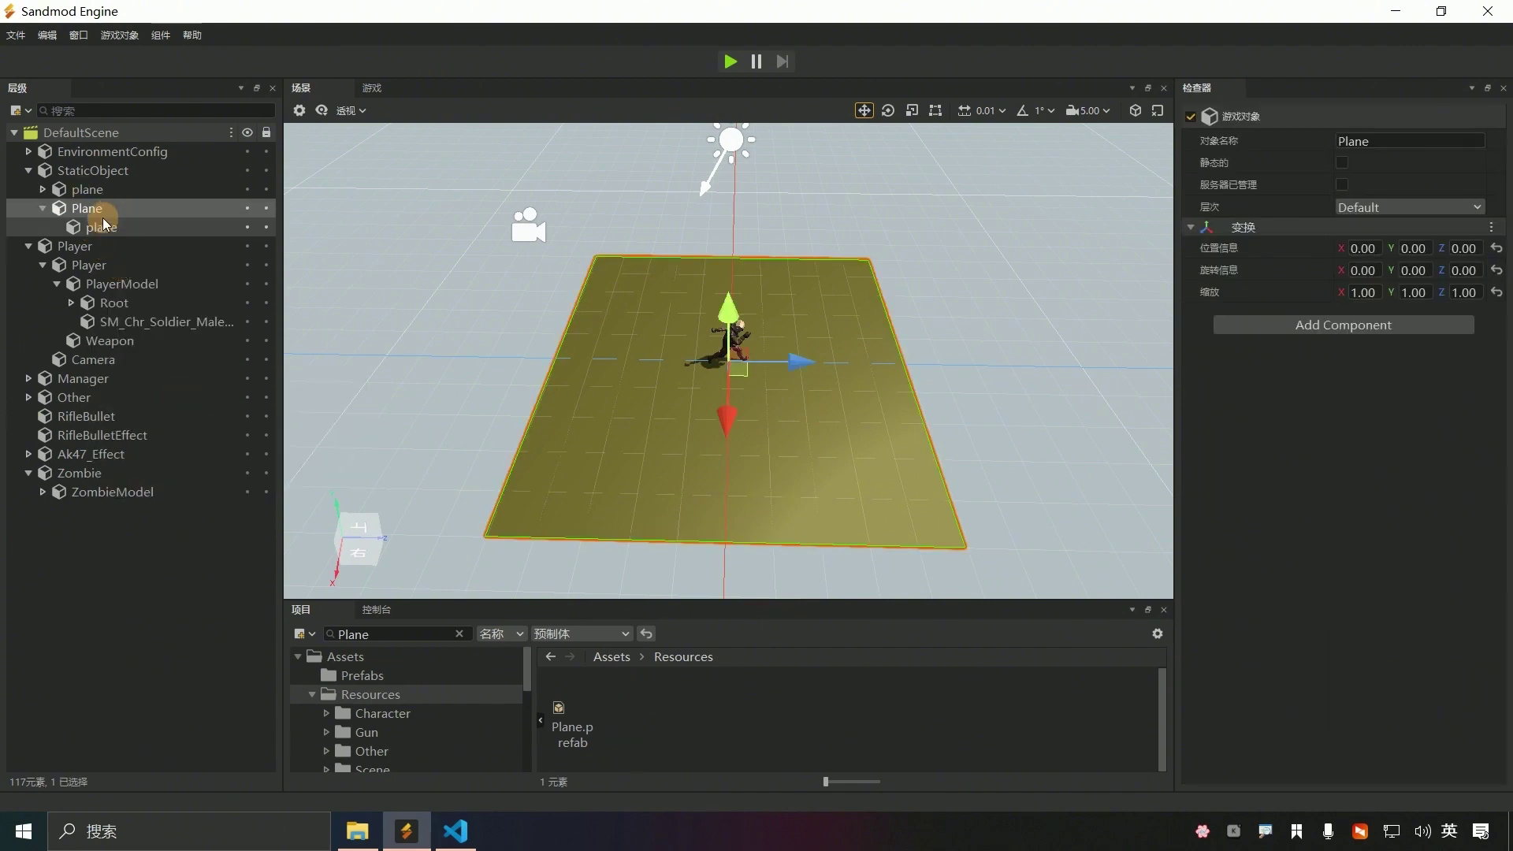
click(1191, 117)
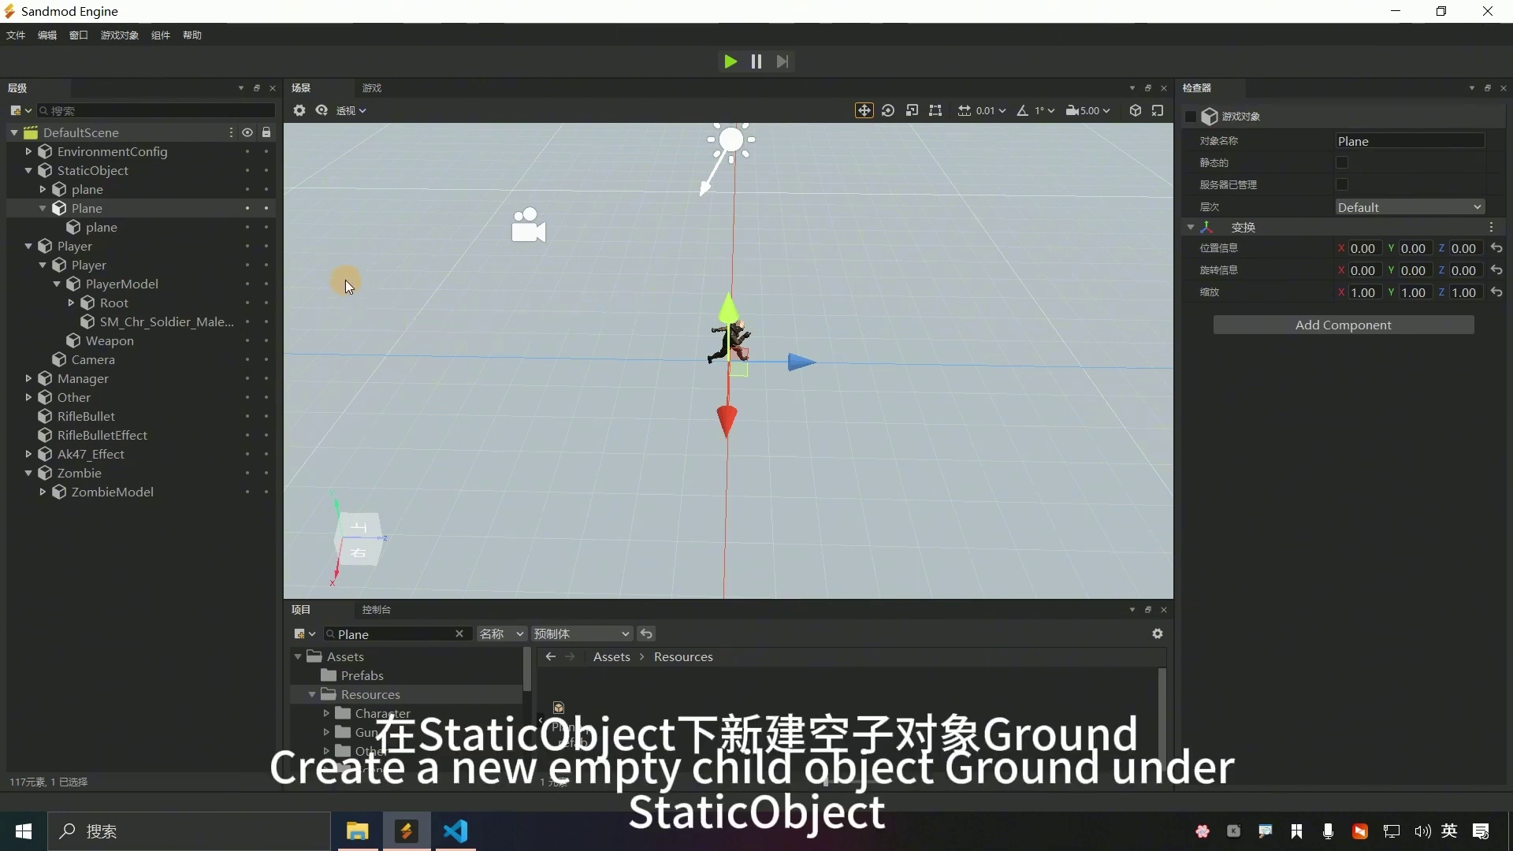
- Create an empty child object named Ground under StaticObject
right_click(100, 175)
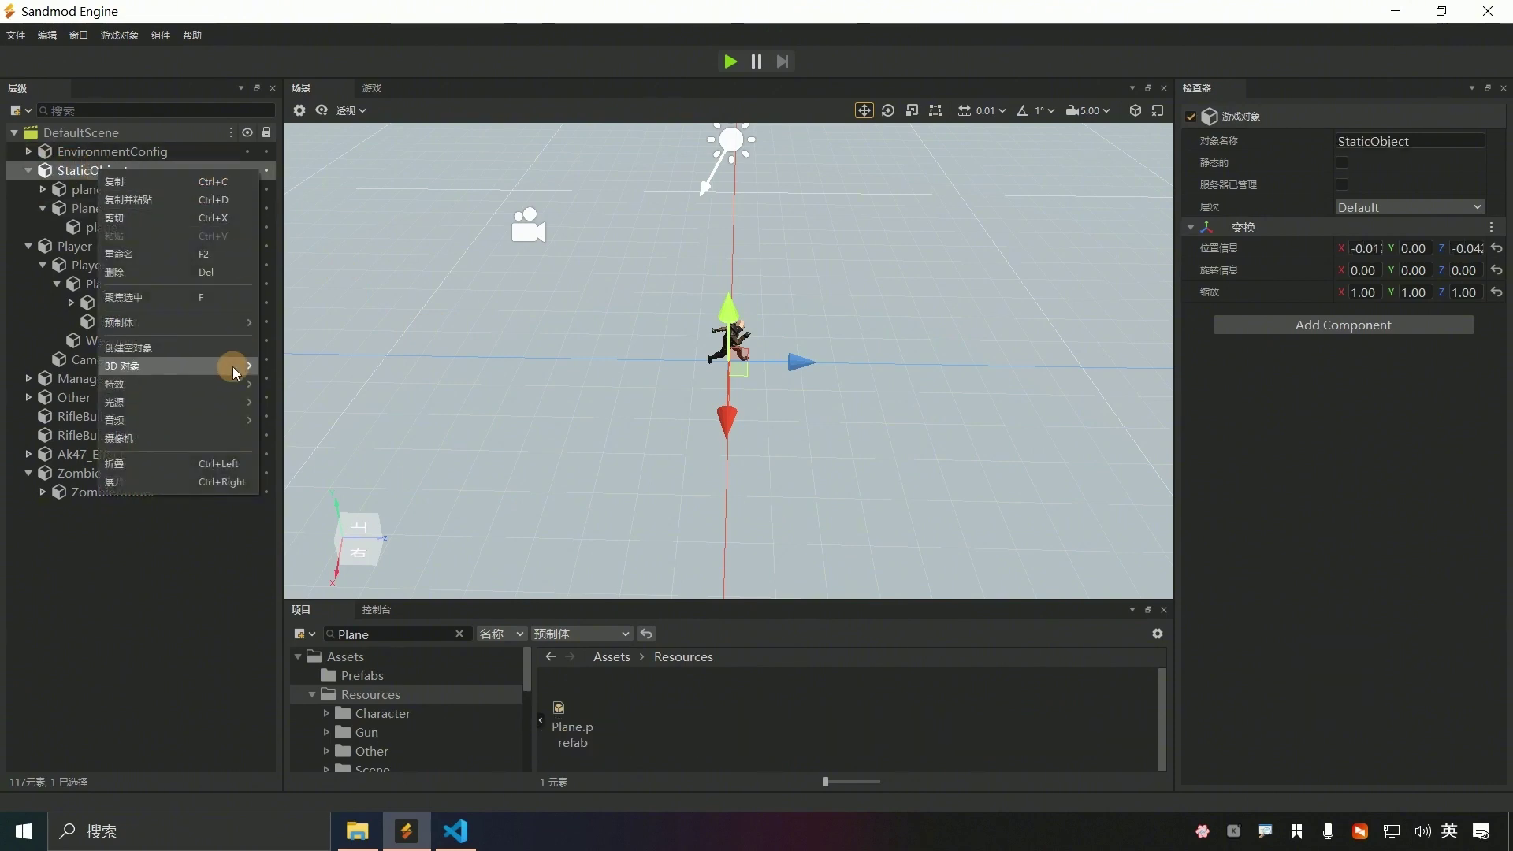
click(206, 348)
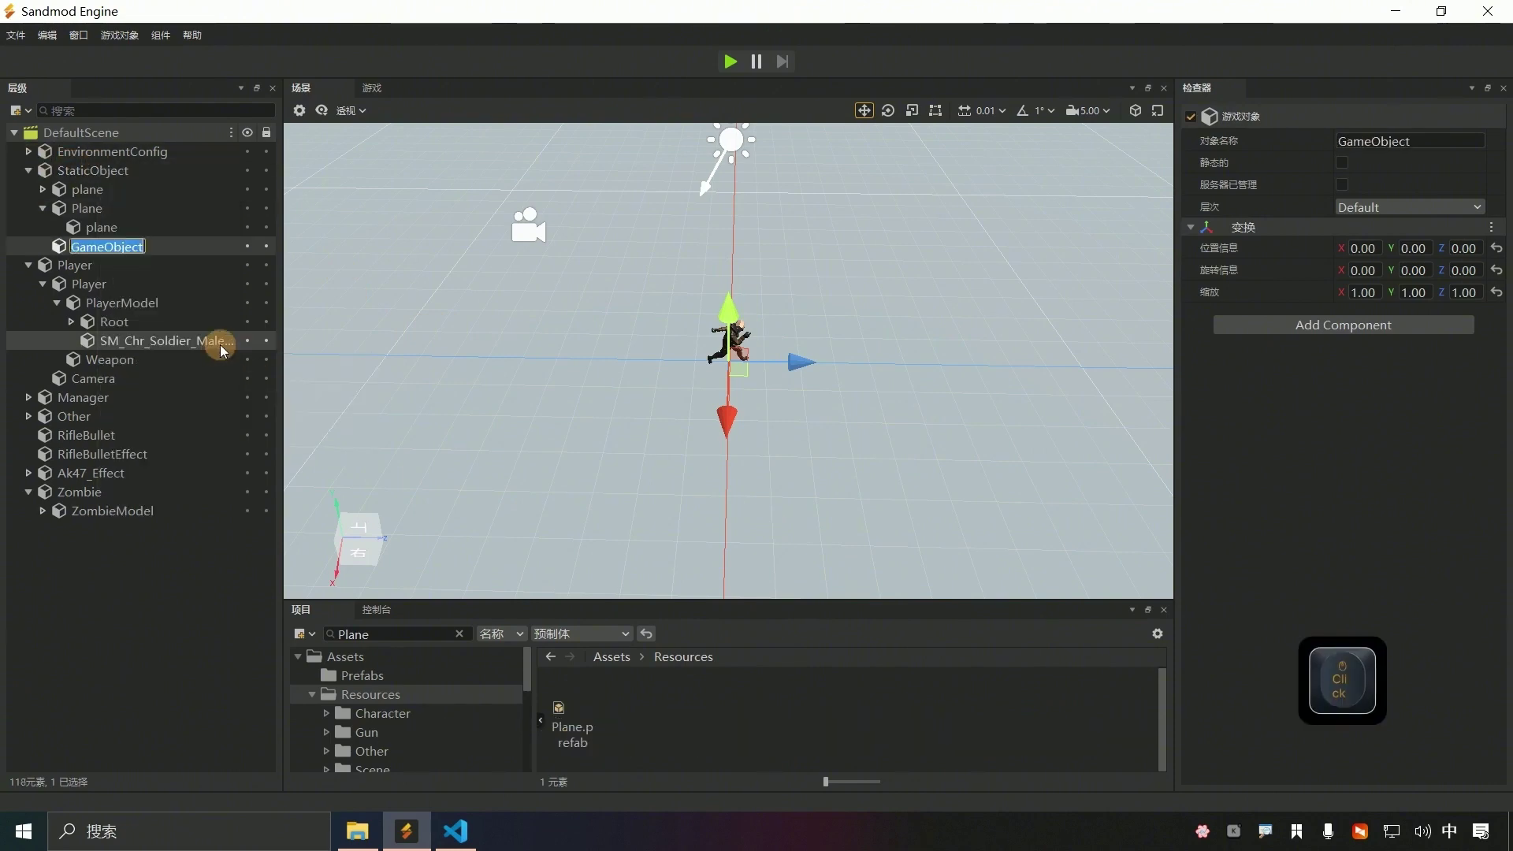
text(Ground)
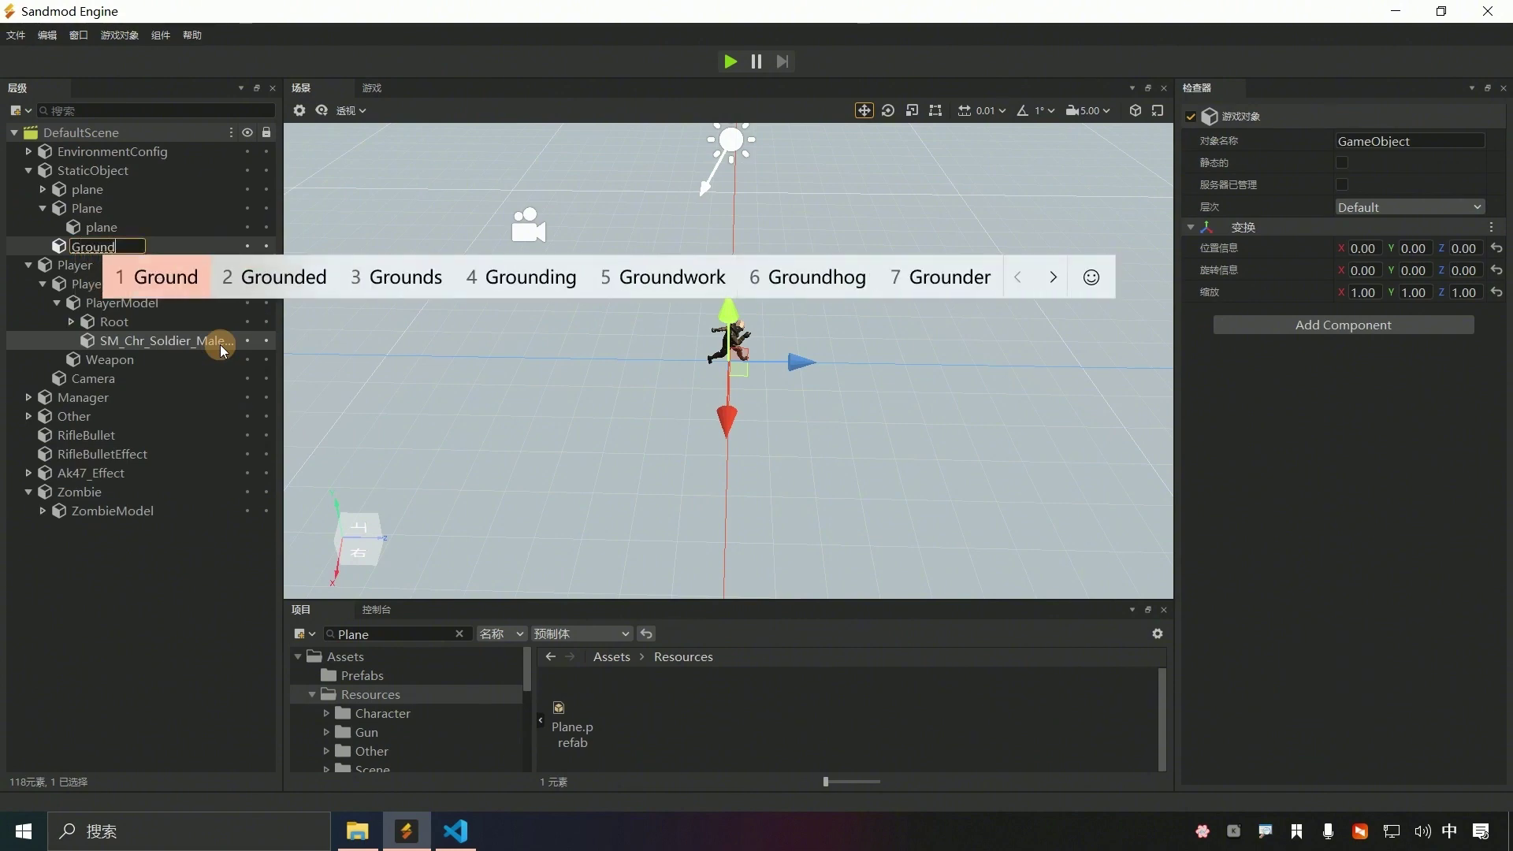
key(Return)
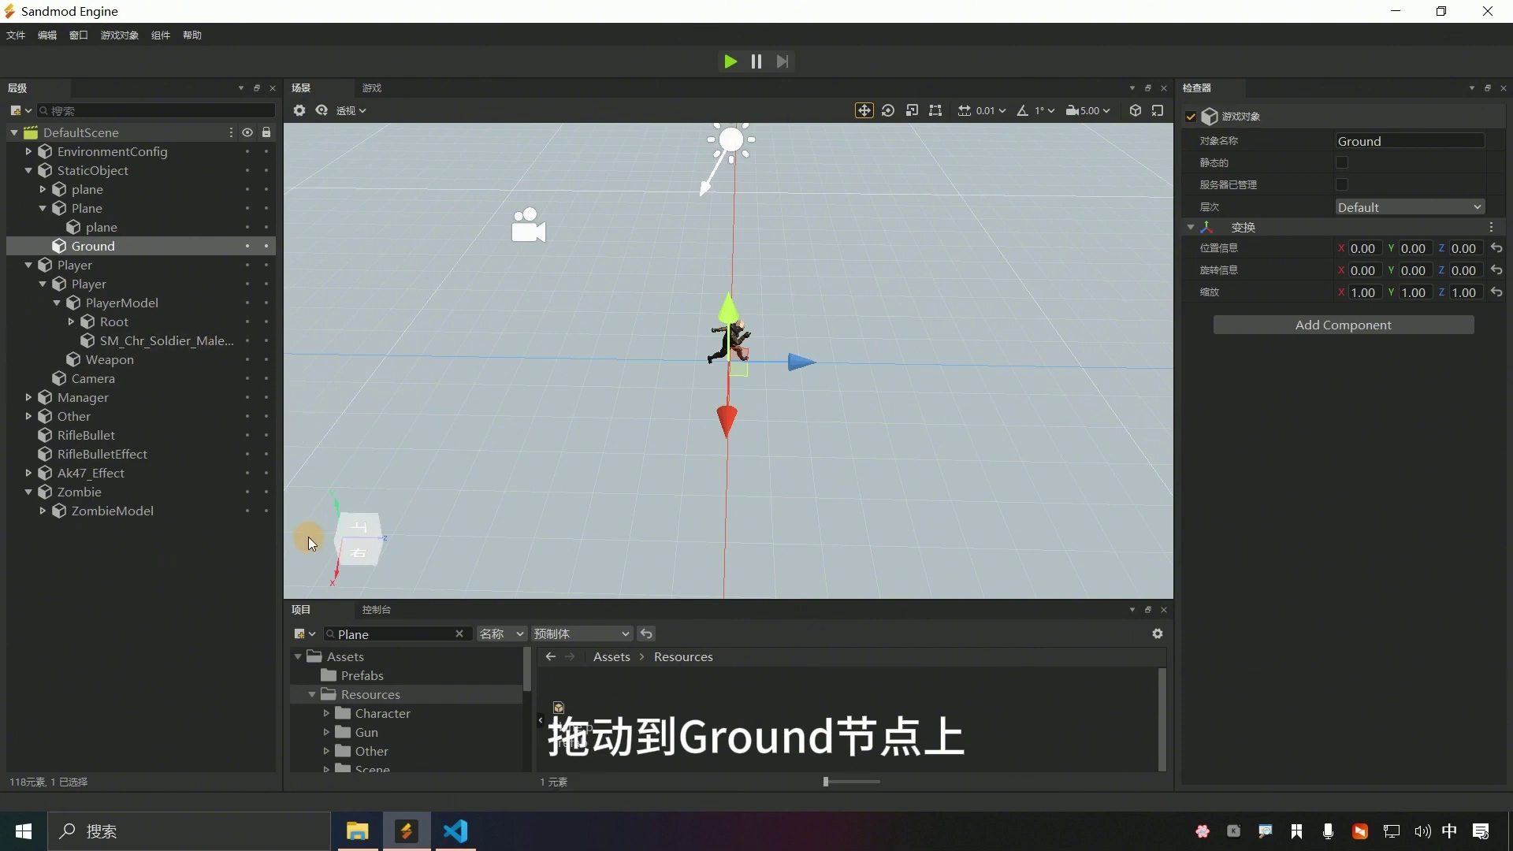
- Add the imported Plane prefab as a child of Ground and unpack the new instance from its prefab
drag(561, 714, 121, 247)
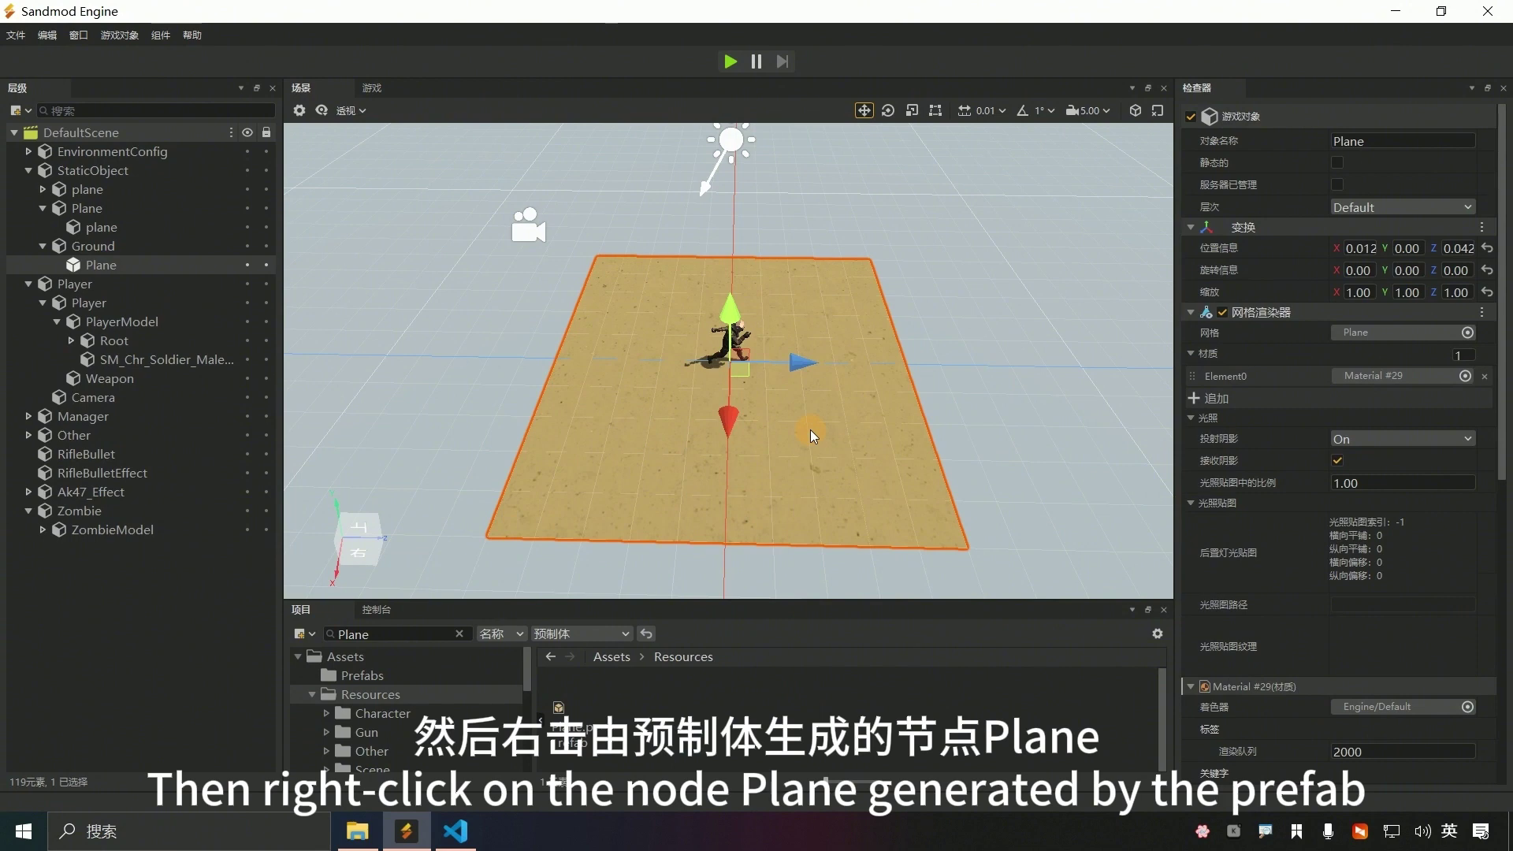
right_click(142, 268)
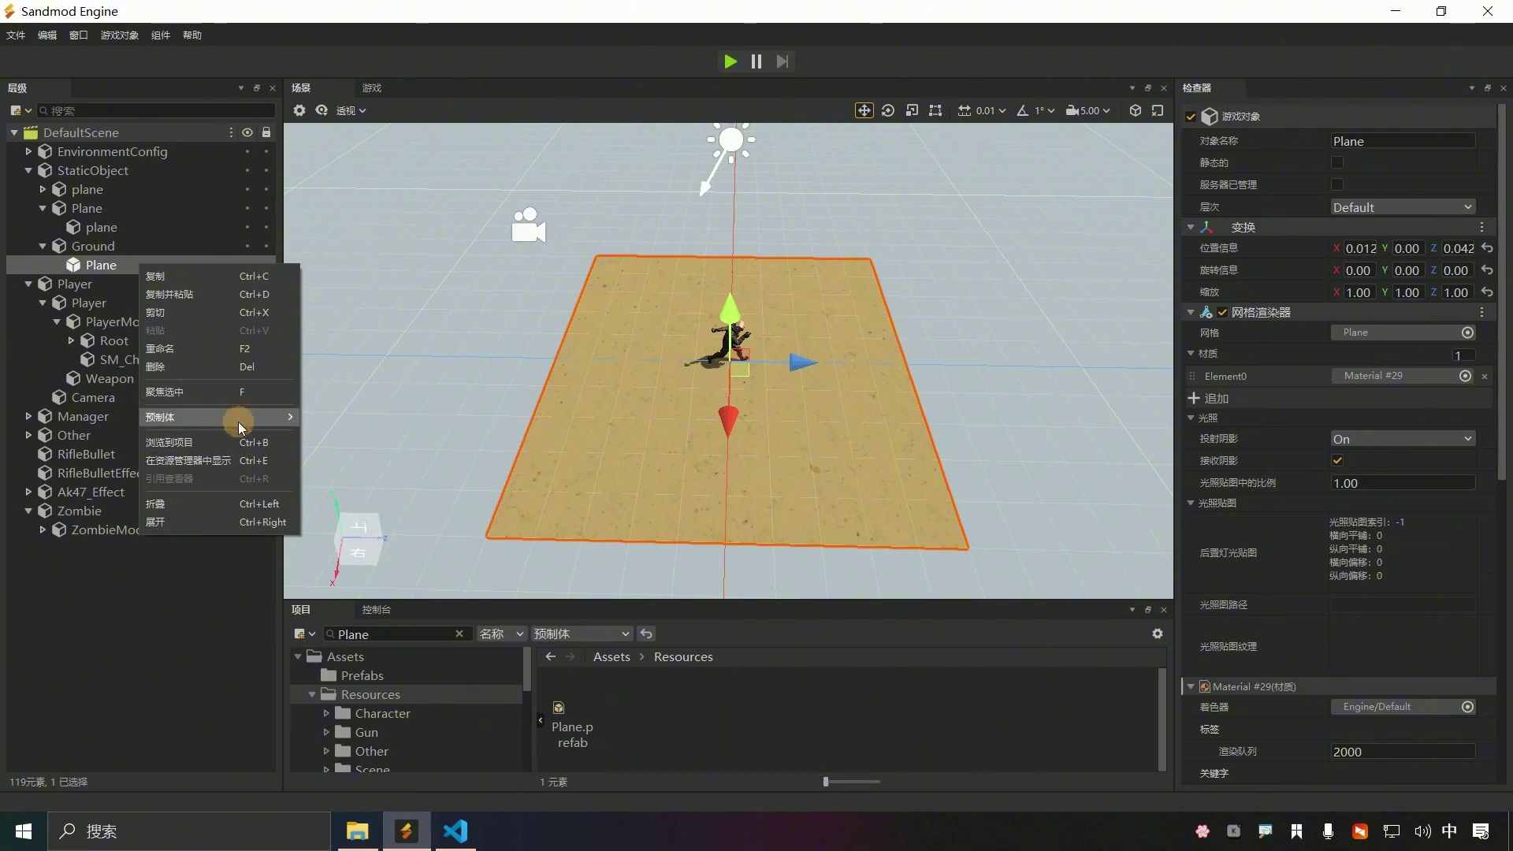
mouse_move(242, 428)
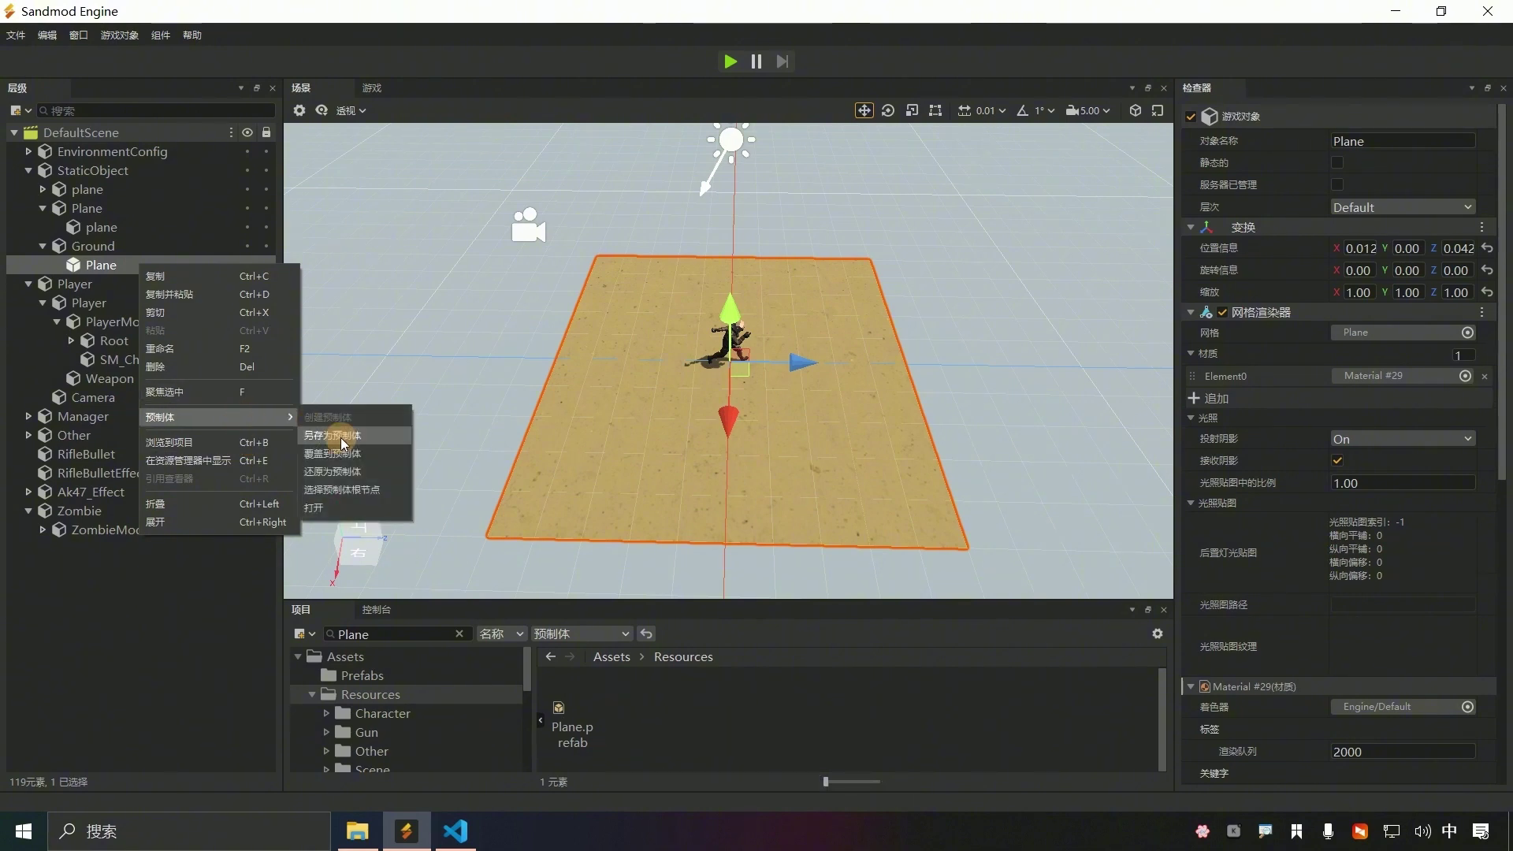
click(347, 512)
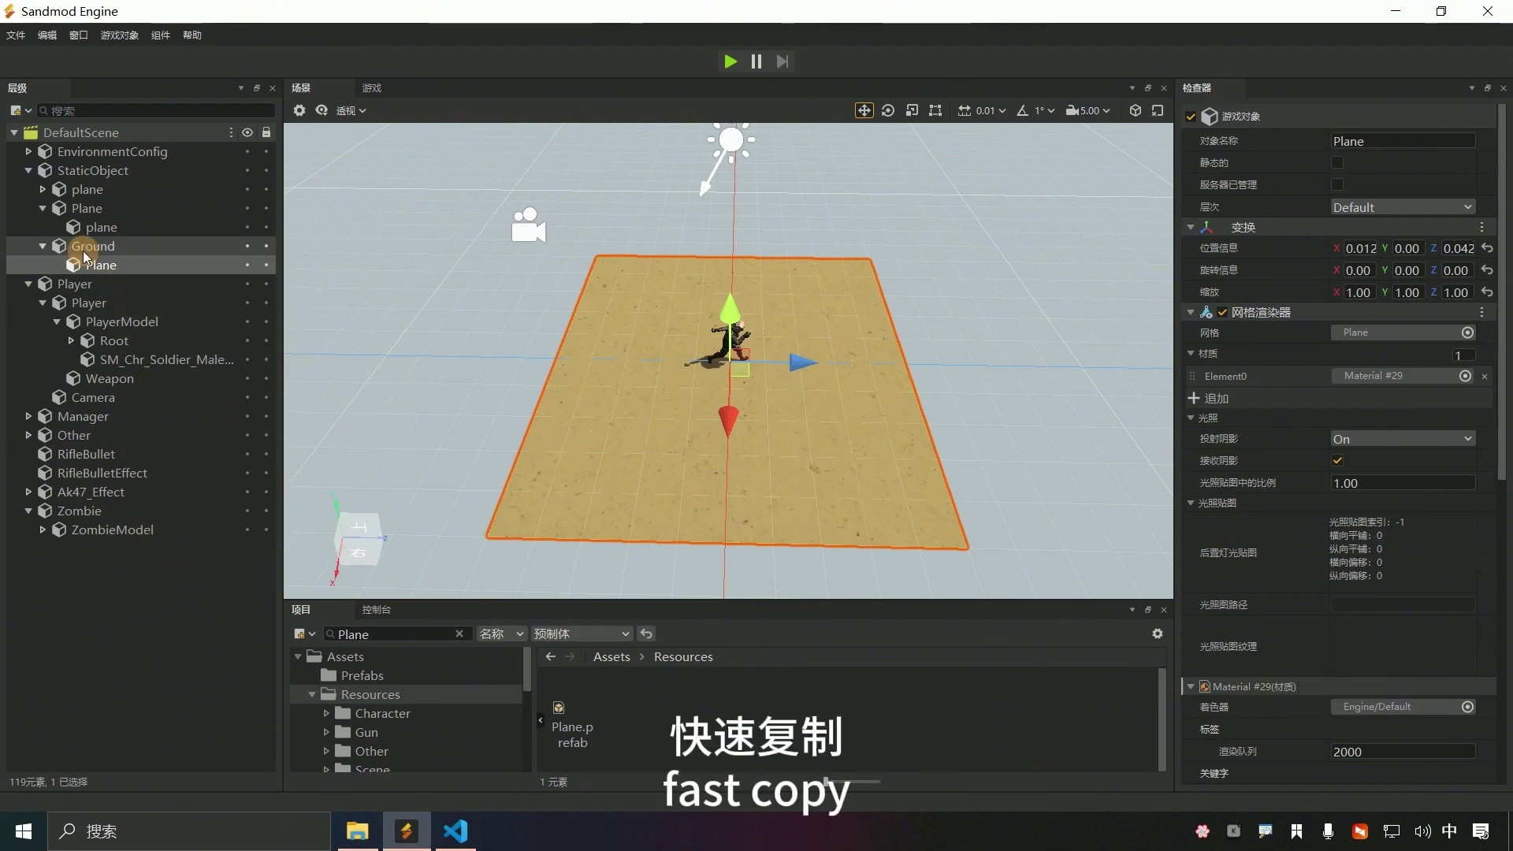
- Duplicate the textured Plane under Ground and move the copy along the Z axis to about 10.05
key(ctrl+d)
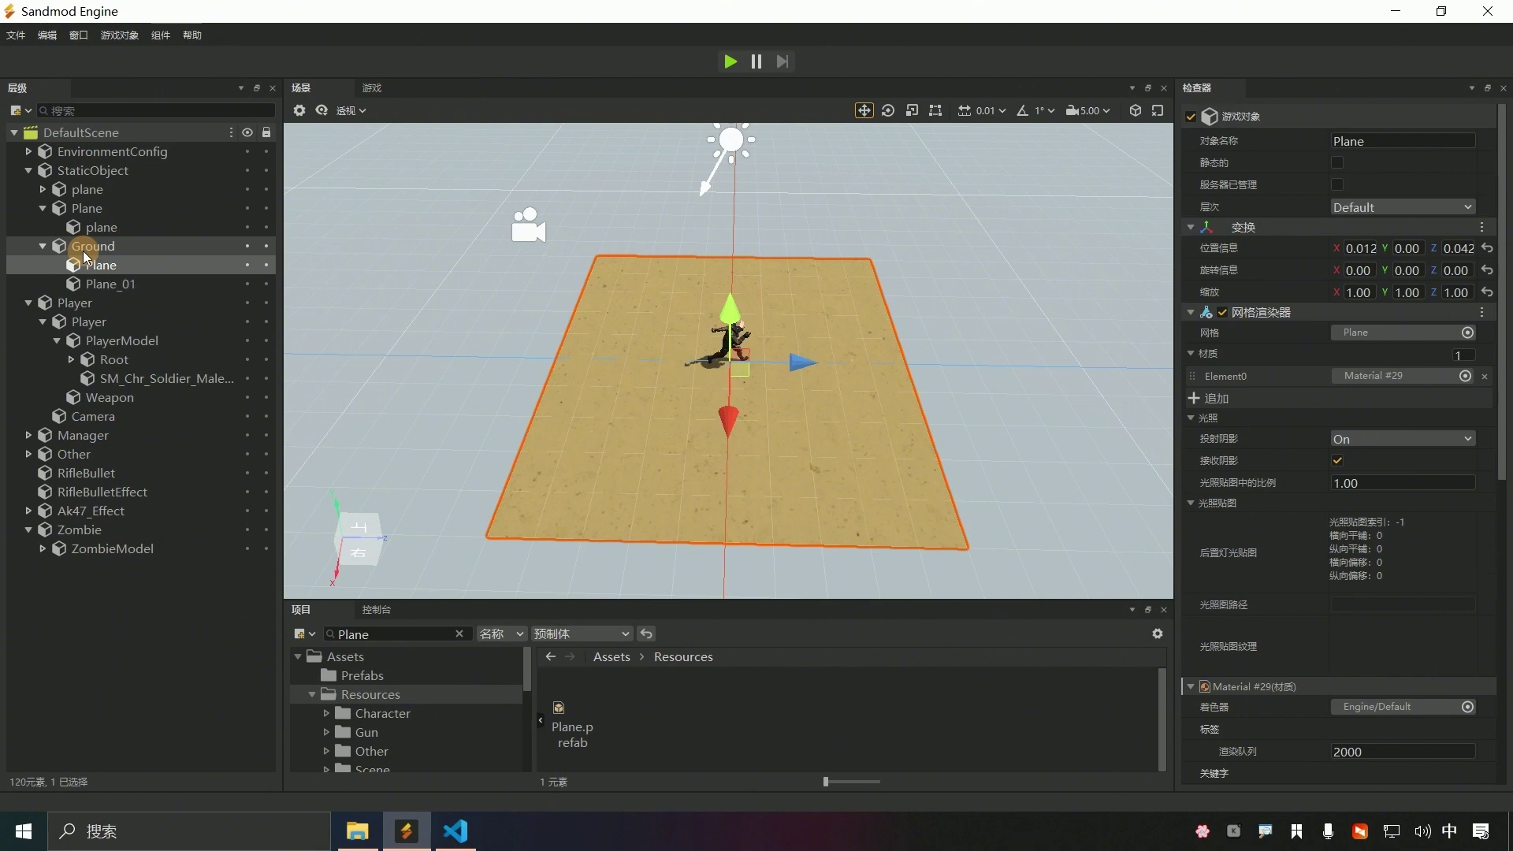
click(126, 287)
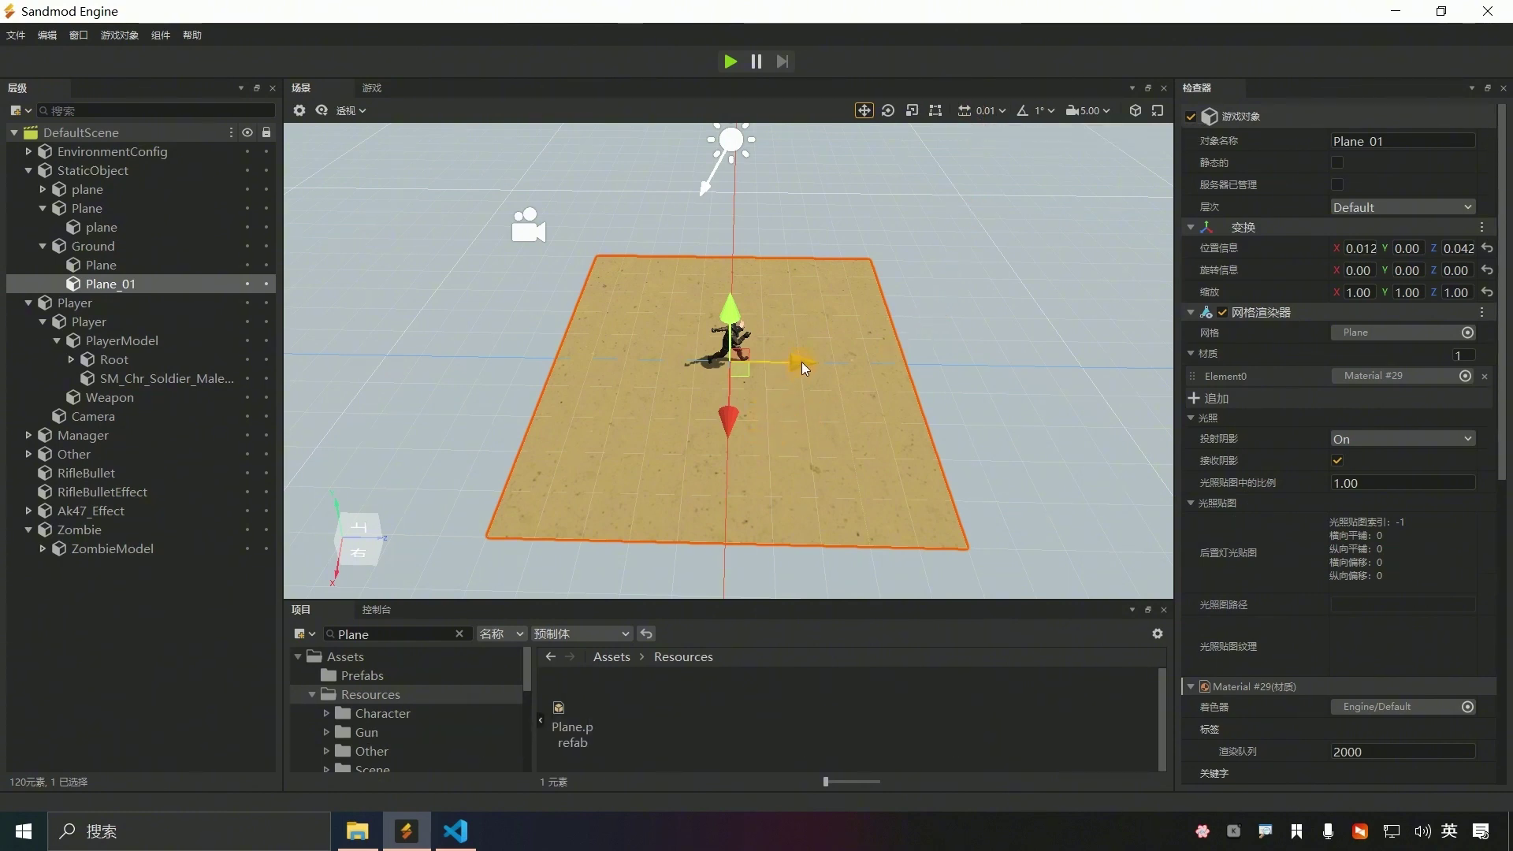
drag(837, 373, 1037, 380)
key(f)
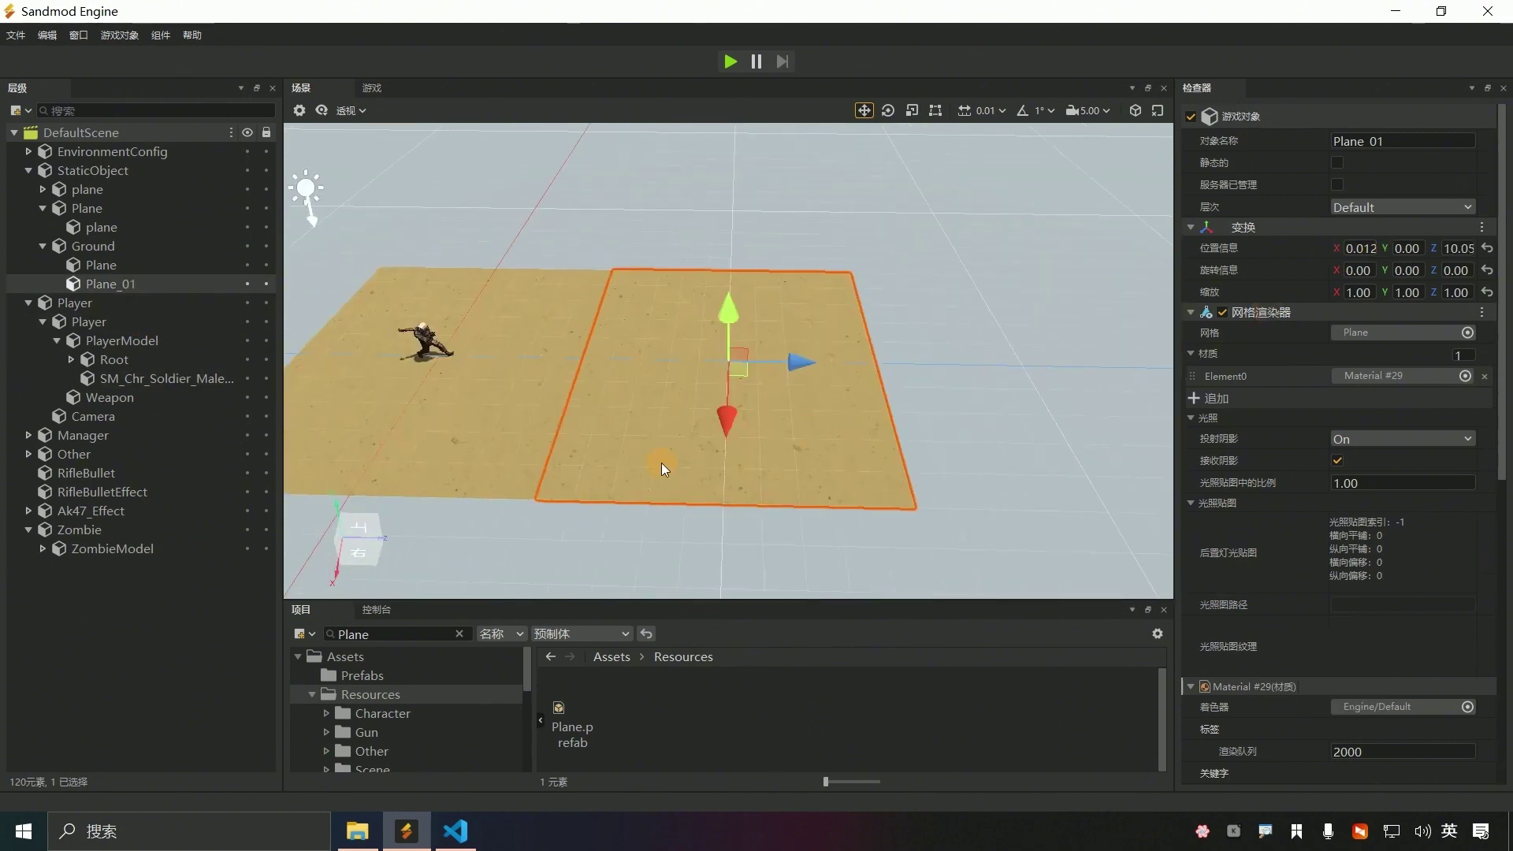
- Set the Z position of the copied ground plane to 10.00
click(112, 346)
click(102, 267)
click(99, 284)
click(1464, 249)
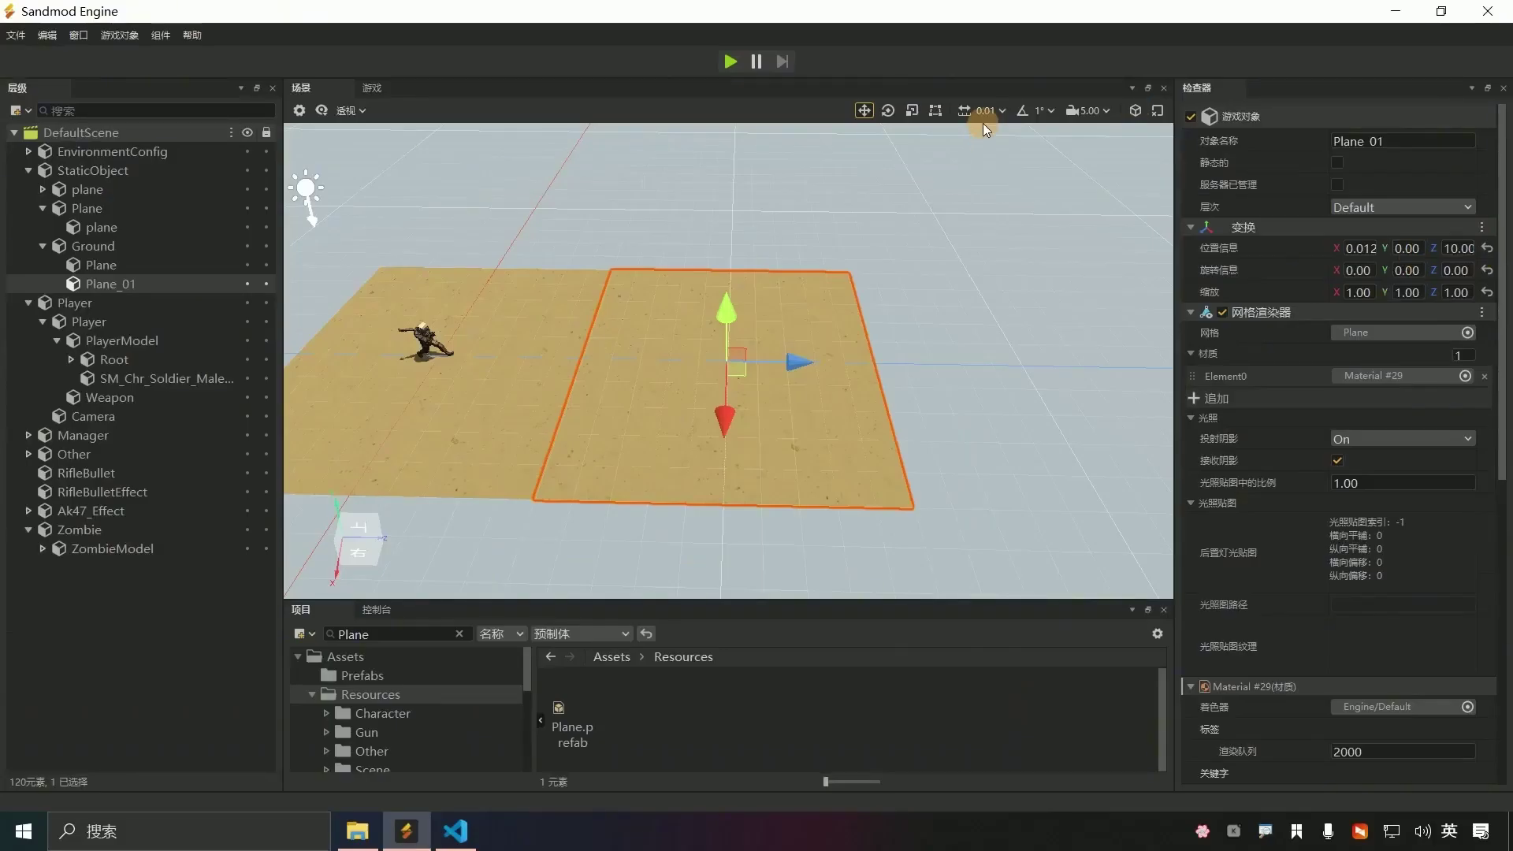
- Set the scene's movement snap increment to 10 and turn on movement snapping
click(1001, 112)
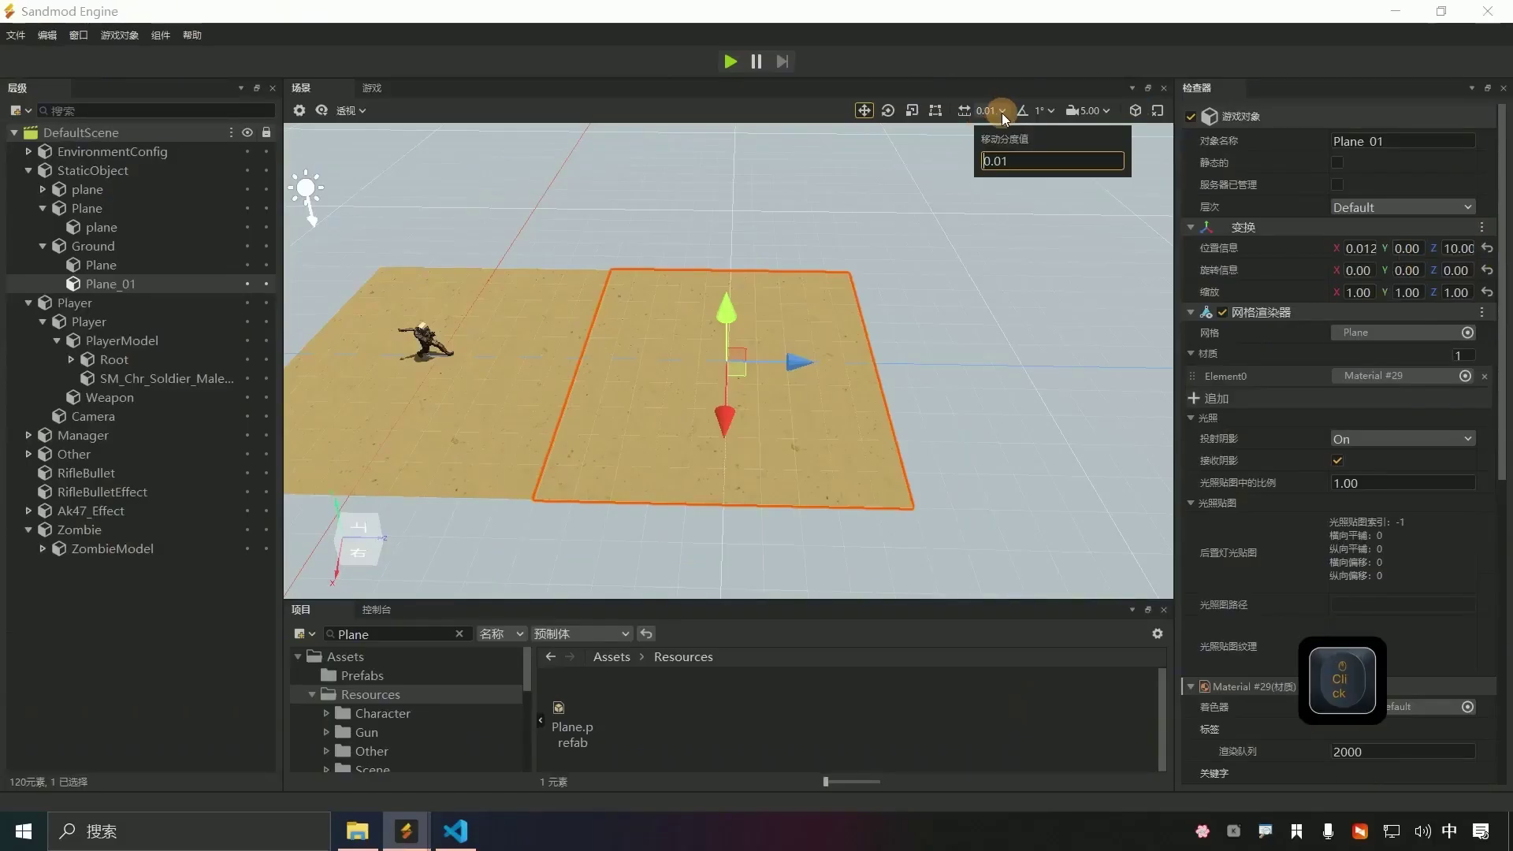
double_click(1025, 159)
text(10)
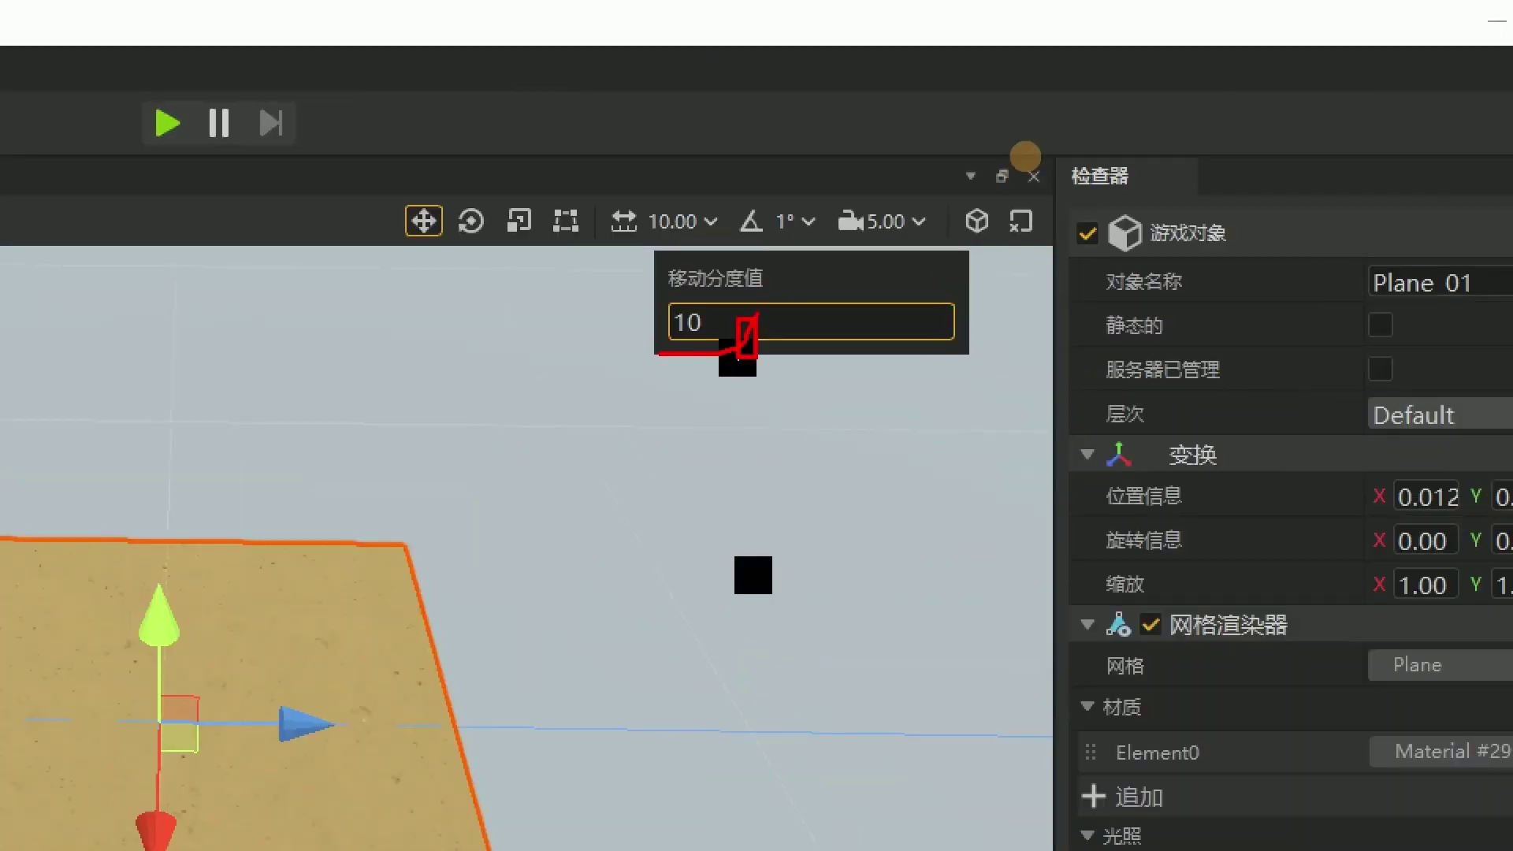
click(1037, 69)
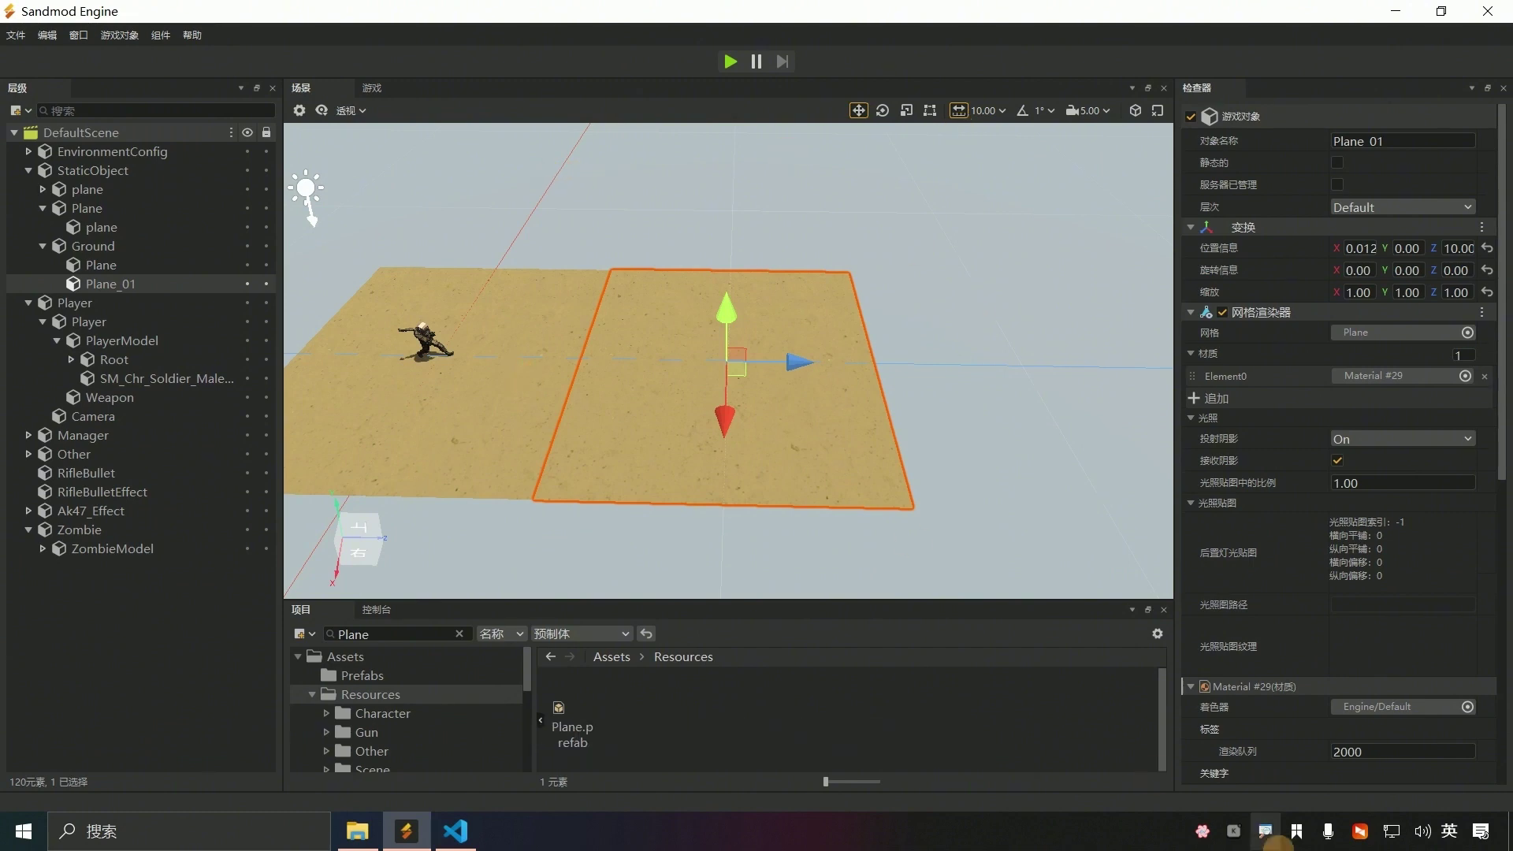
- Duplicate the original Plane tile twice and move the copies along negative Z, one and two tiles away
click(101, 266)
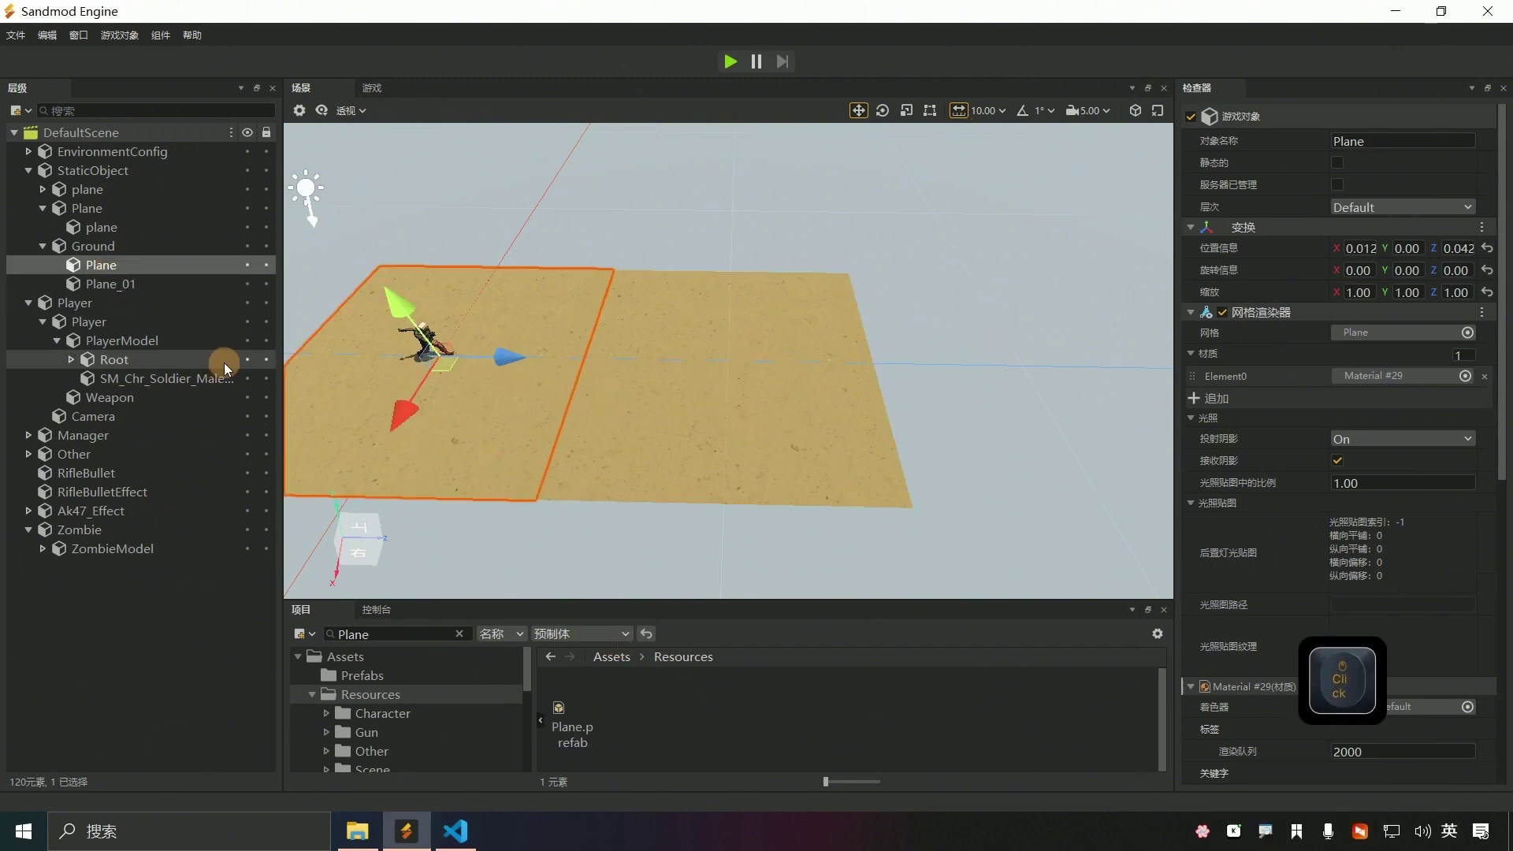
key(ctrl+d)
scroll(476, 381, down, 3)
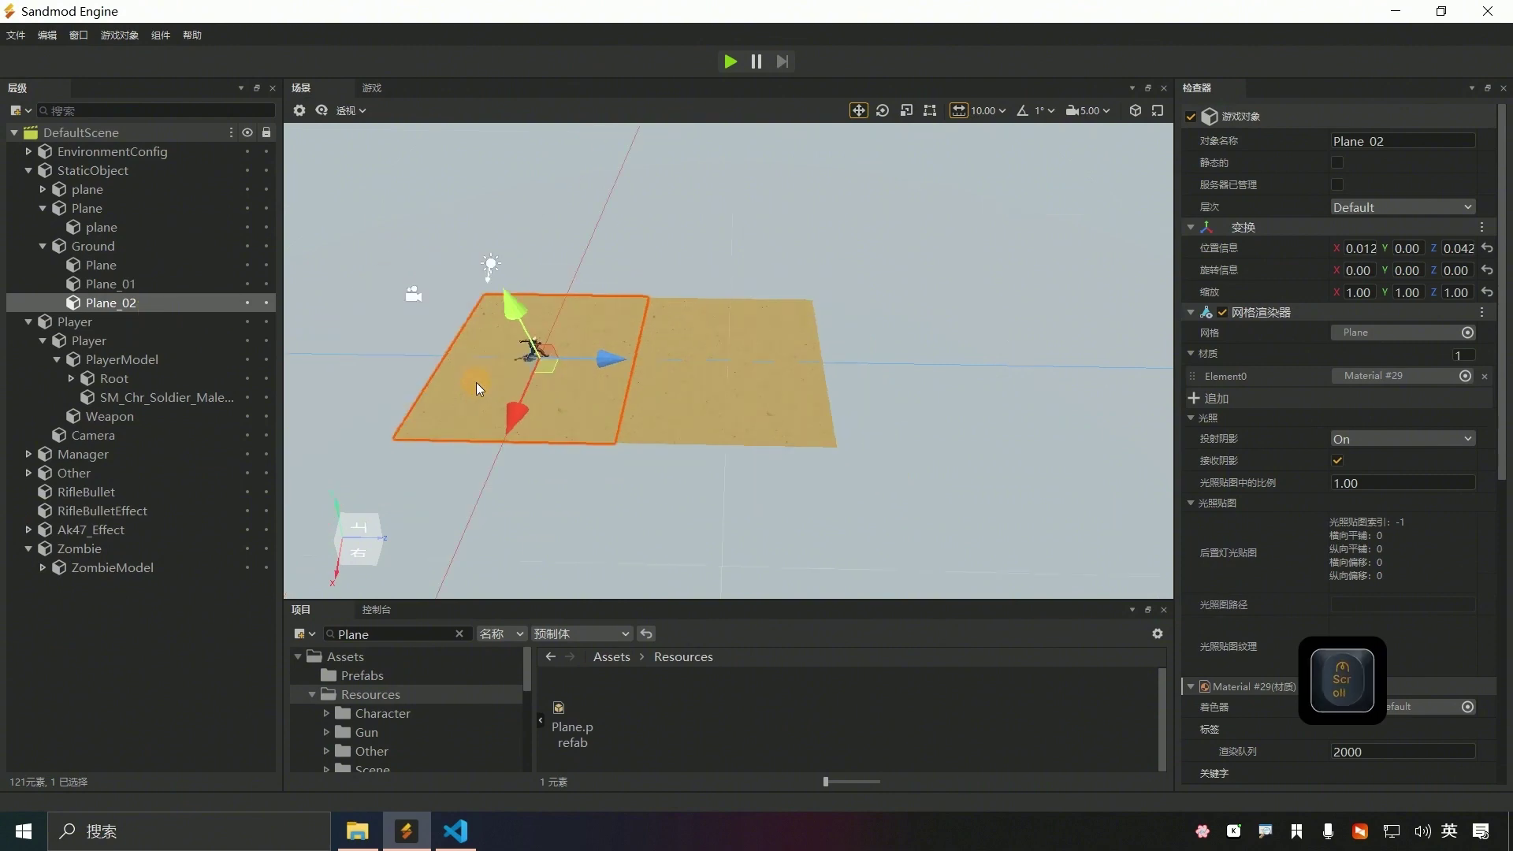
click(363, 504)
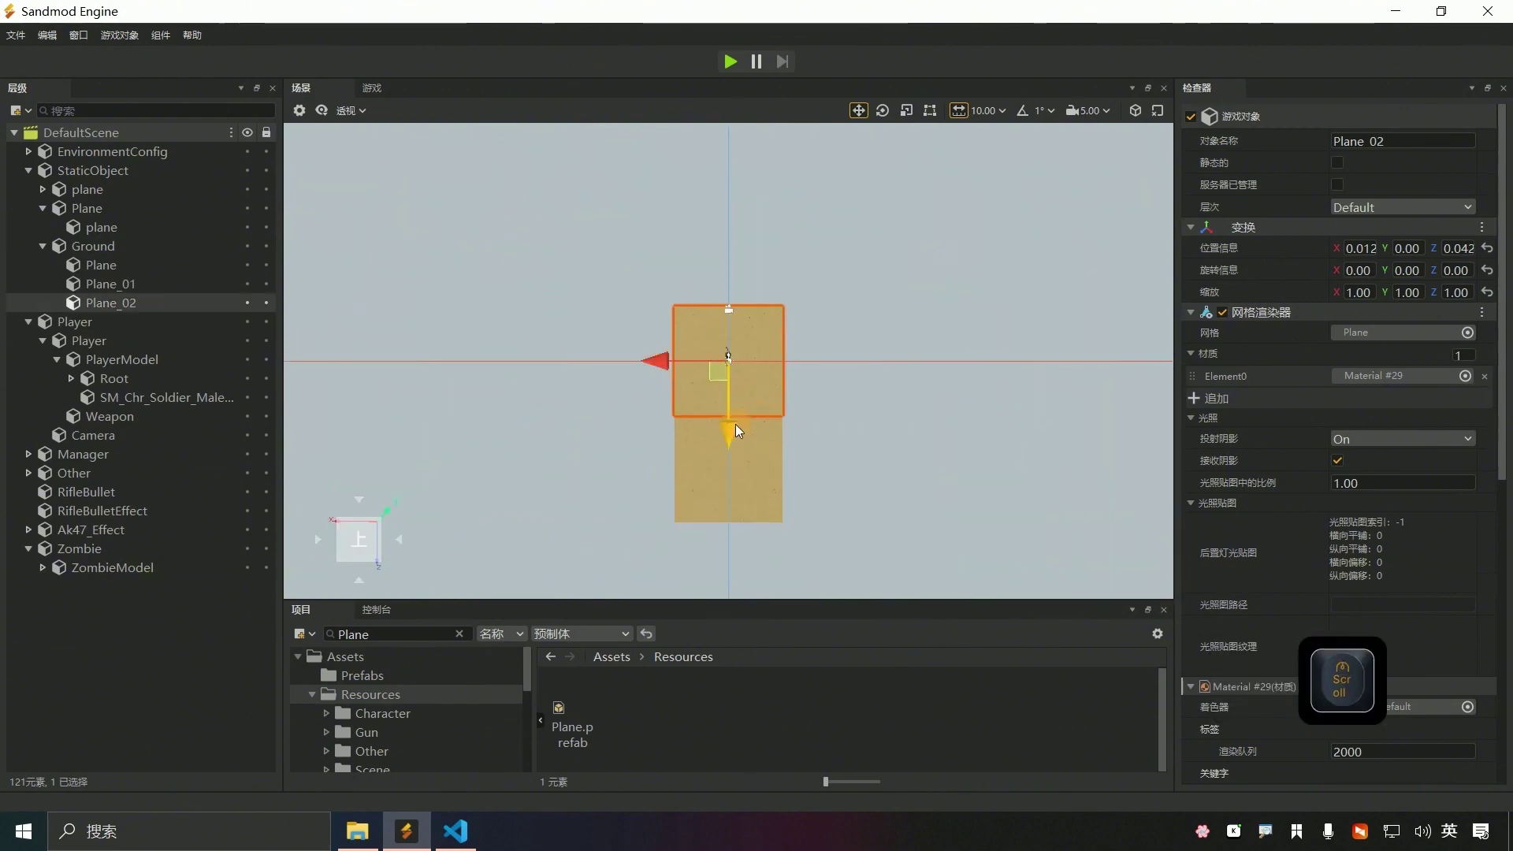
drag(734, 430, 742, 193)
key(ctrl+d)
click(168, 324)
- Extend the tile strip along positive Z with two successive copies, the first at Z 20 and the second one tile beyond
click(740, 503)
key(ctrl+d)
click(760, 512)
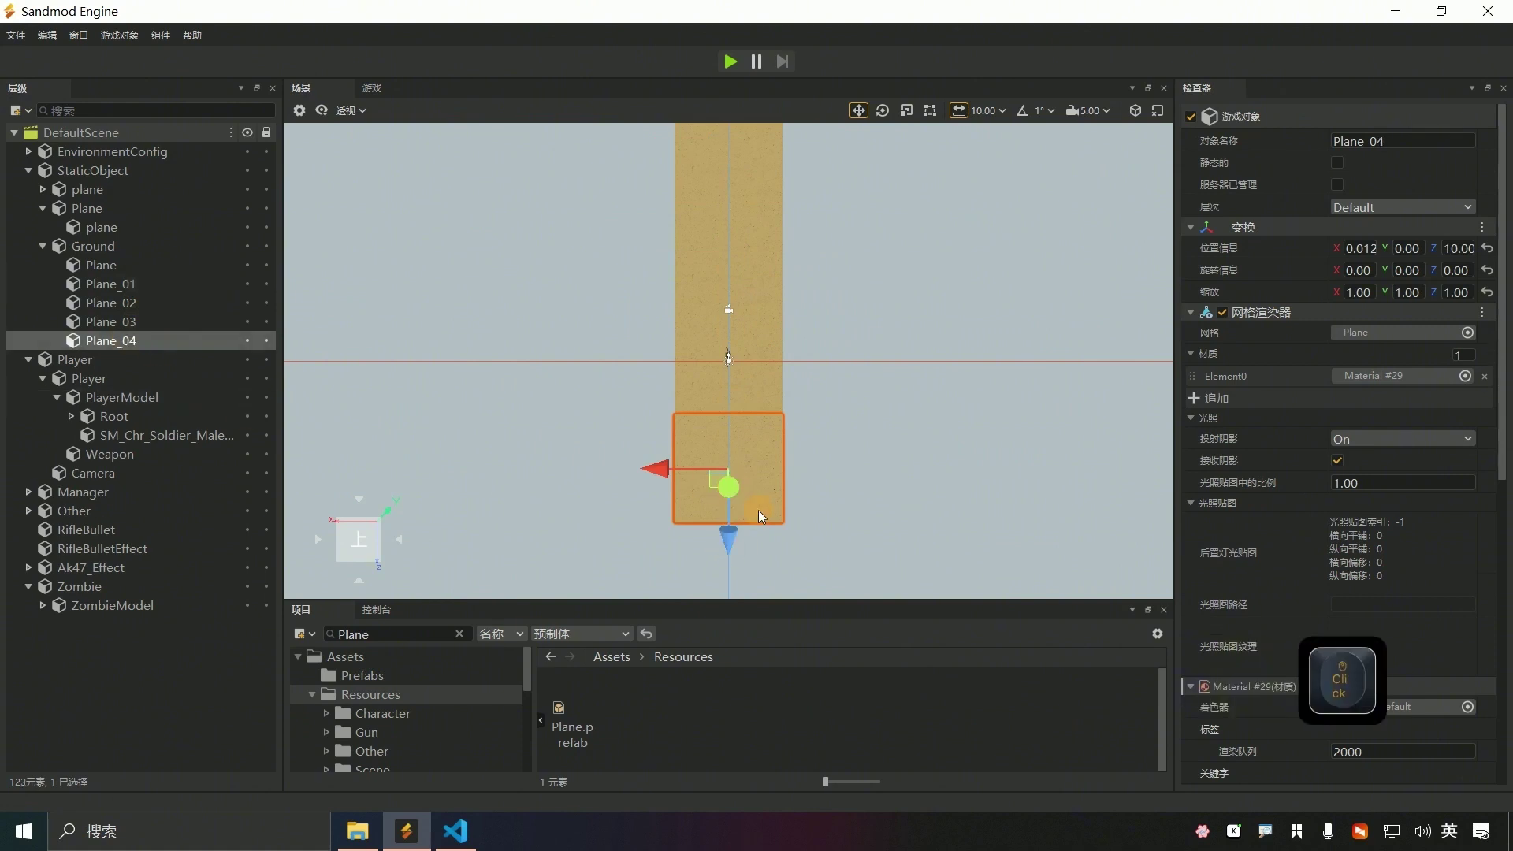
drag(730, 539, 728, 648)
scroll(824, 493, down, 3)
key(ctrl+d)
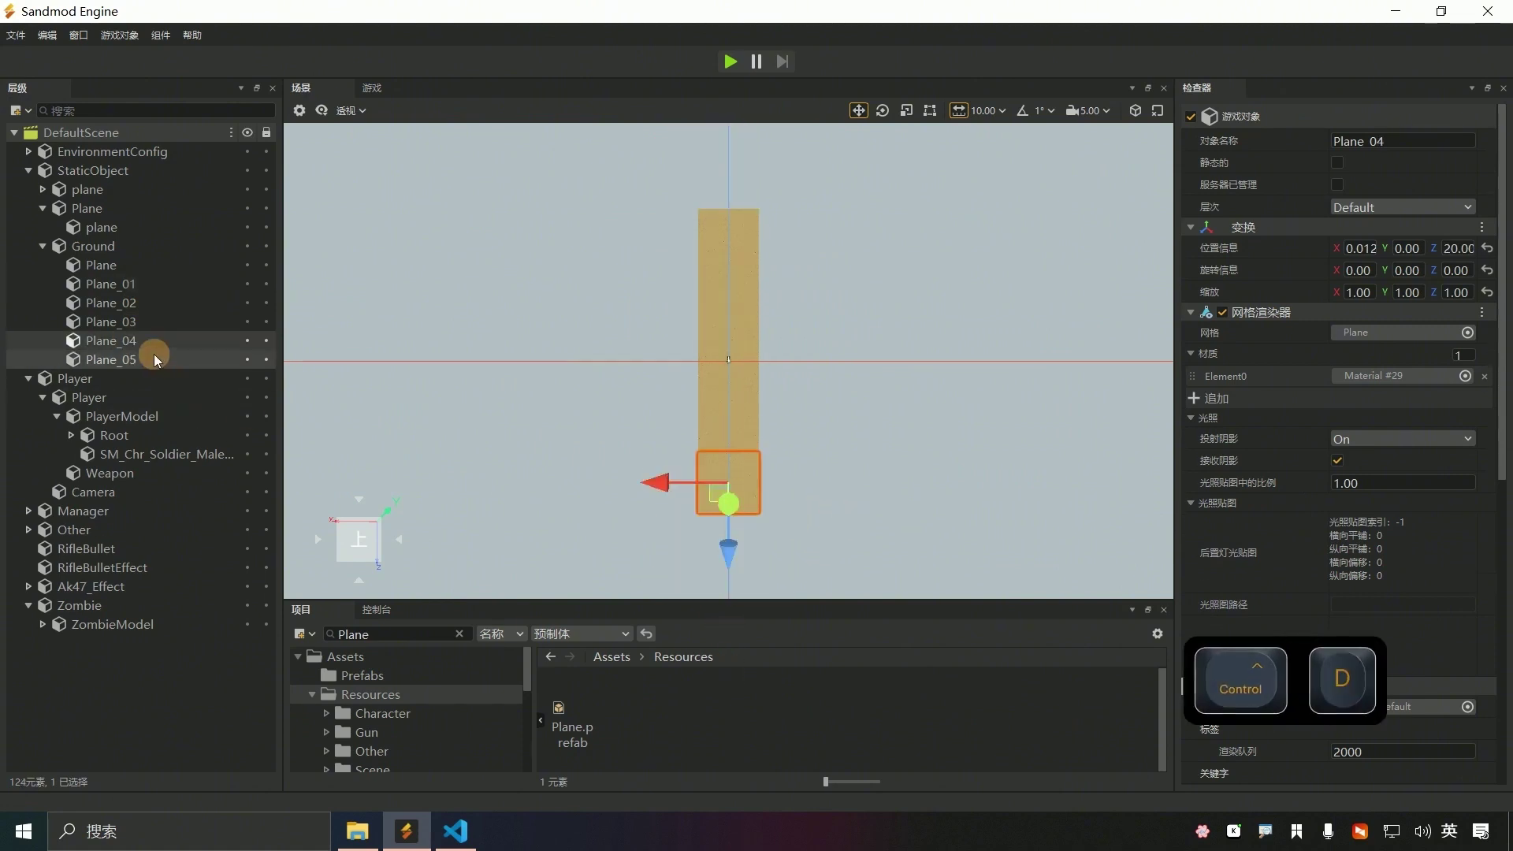
click(157, 360)
drag(729, 549, 720, 621)
- Duplicate the last tile at the strip's negative Z end and move the copy along Z to about -29.9
click(740, 228)
key(ctrl+d)
click(153, 380)
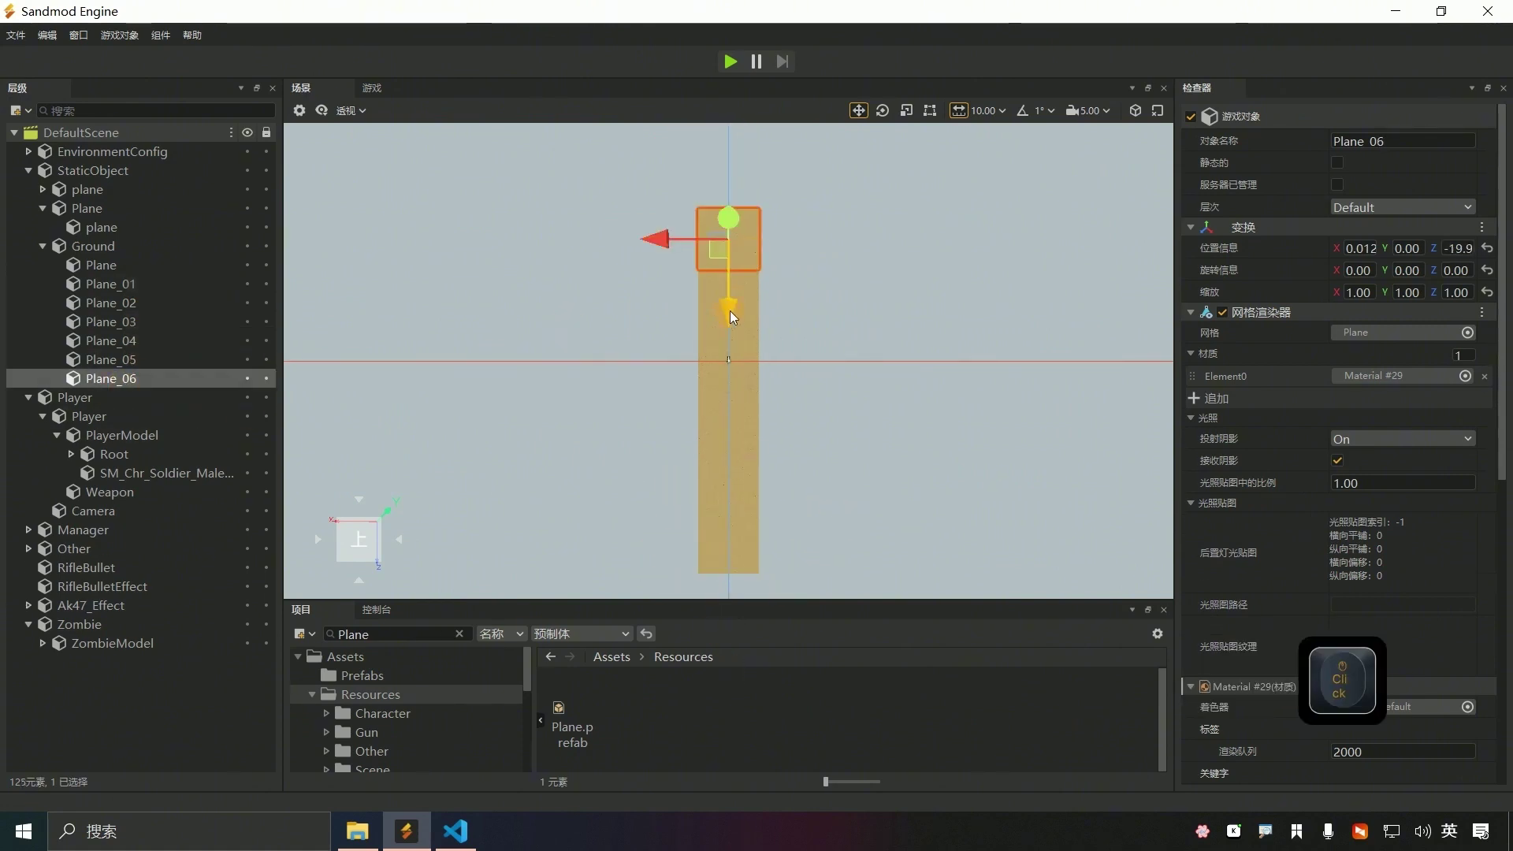
drag(733, 317, 731, 254)
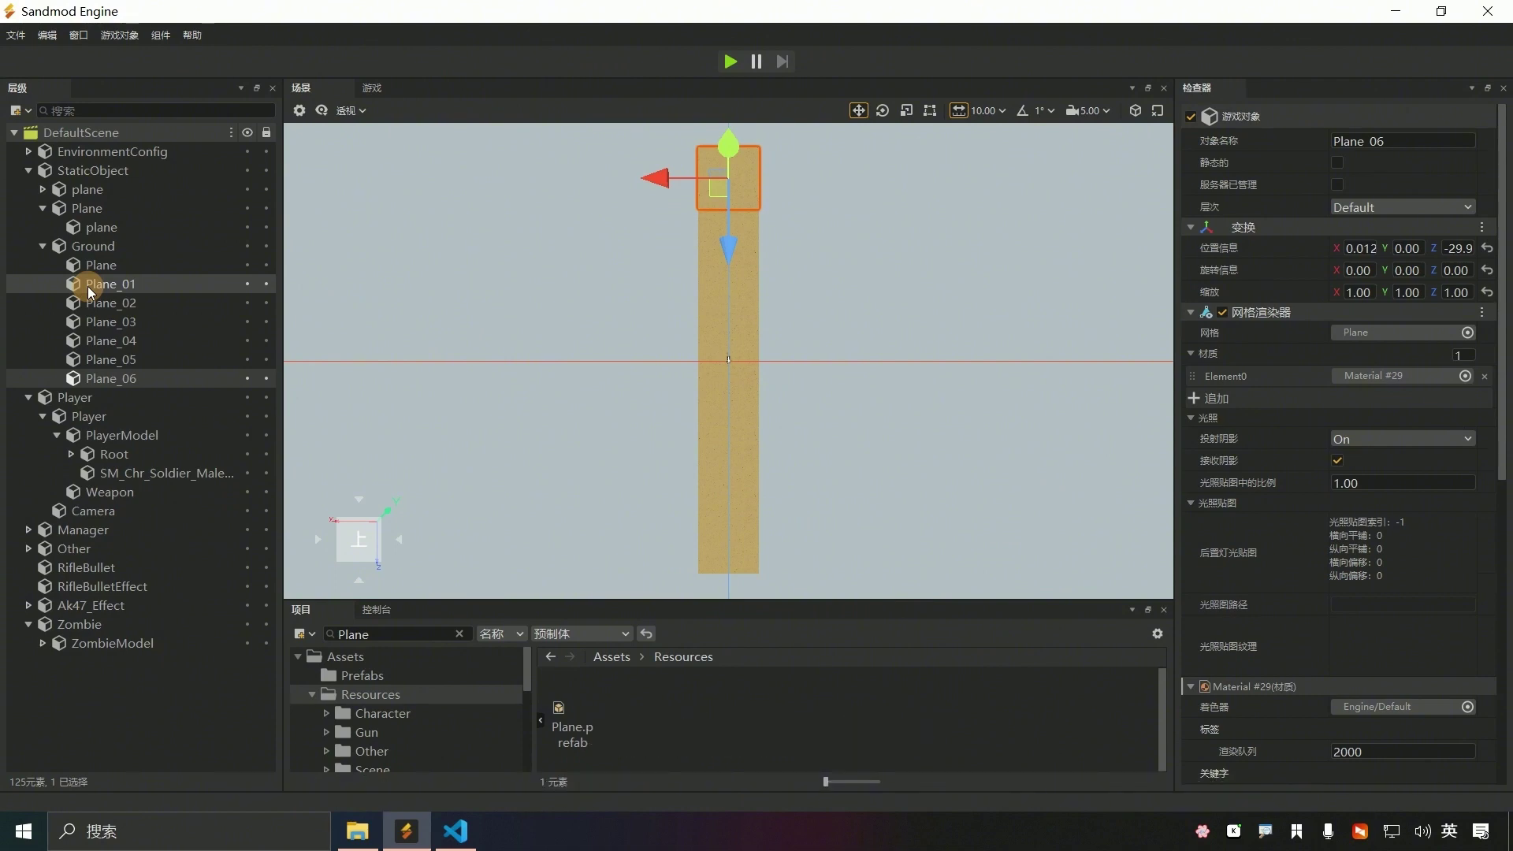
- Create an empty child object named Line under Ground
click(94, 246)
right_click(95, 246)
click(241, 472)
text(Line)
key(Return)
key(Return)
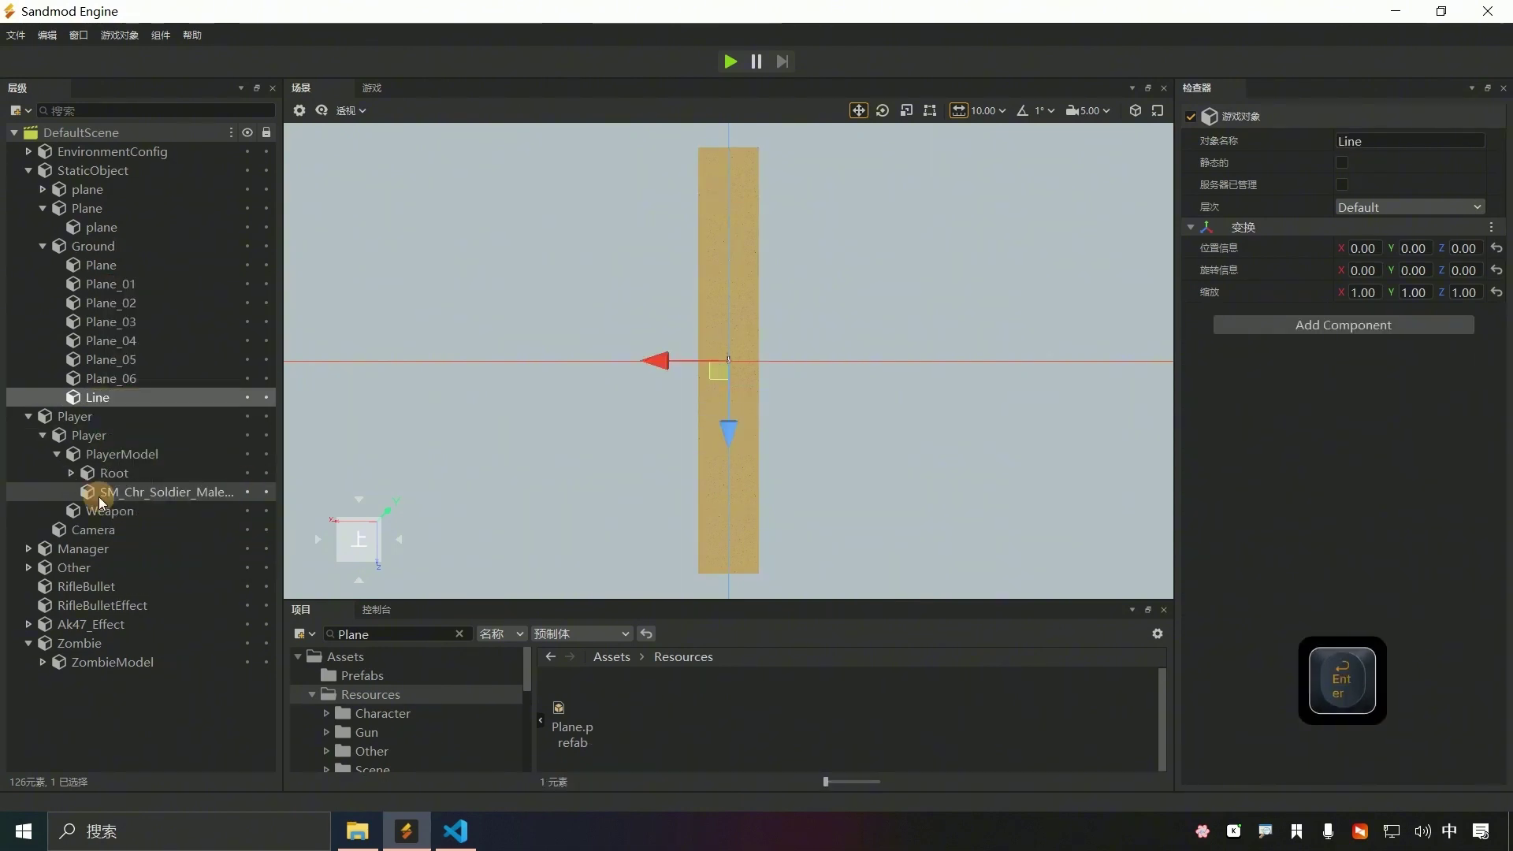
- Make the tiles Plane through Plane_06 children of the Line object
click(105, 264)
shift+click(115, 379)
drag(116, 378, 156, 397)
- Duplicate Line three times and move the copies side by side along positive X, up to X 30
double_click(97, 268)
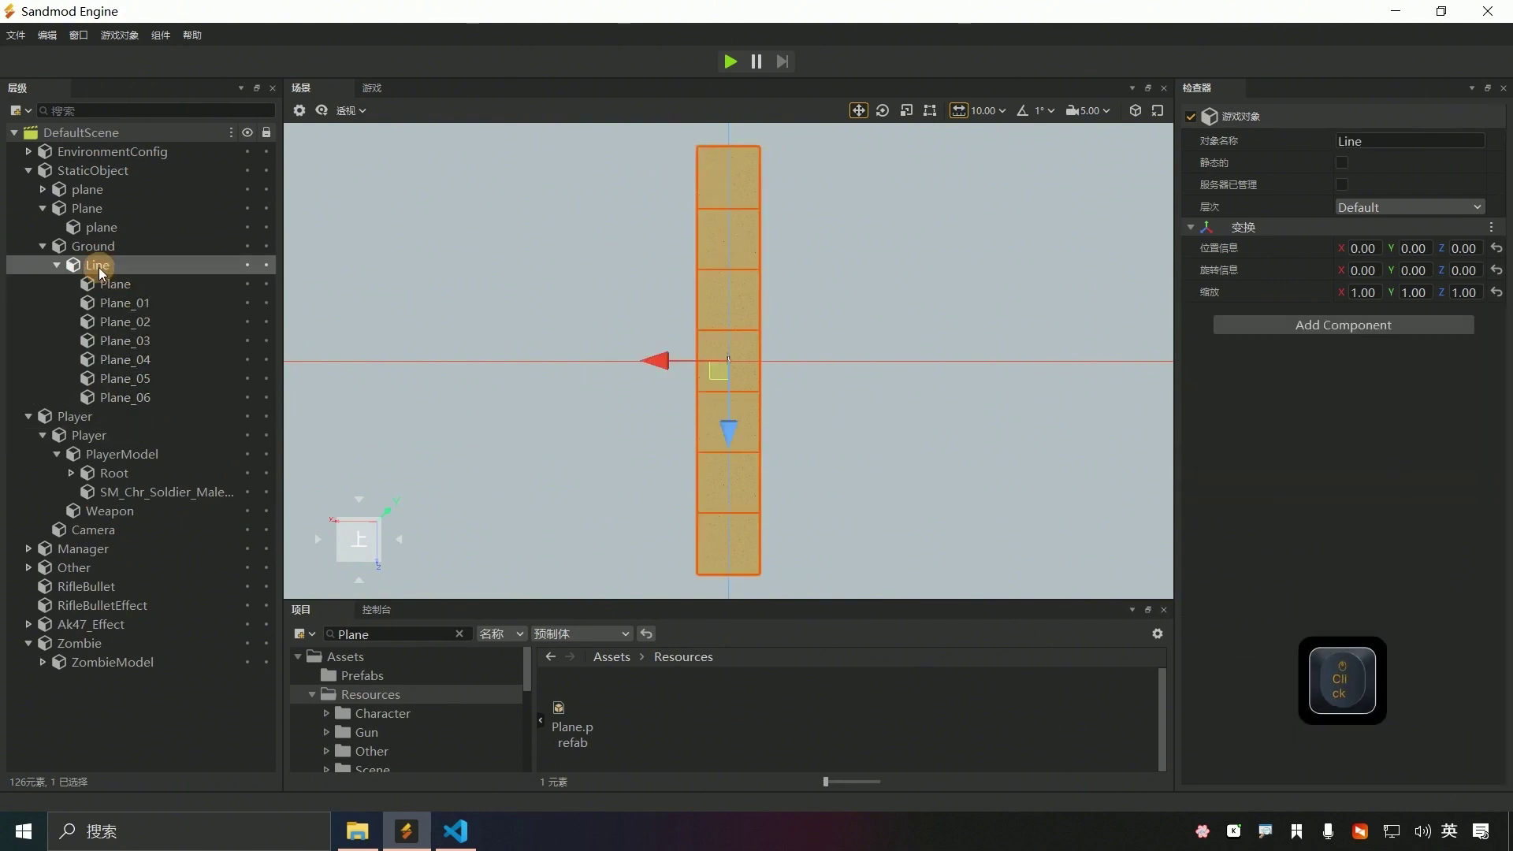
key(ctrl+d)
click(138, 286)
key(ctrl+d)
drag(659, 361, 483, 359)
key(ctrl+d)
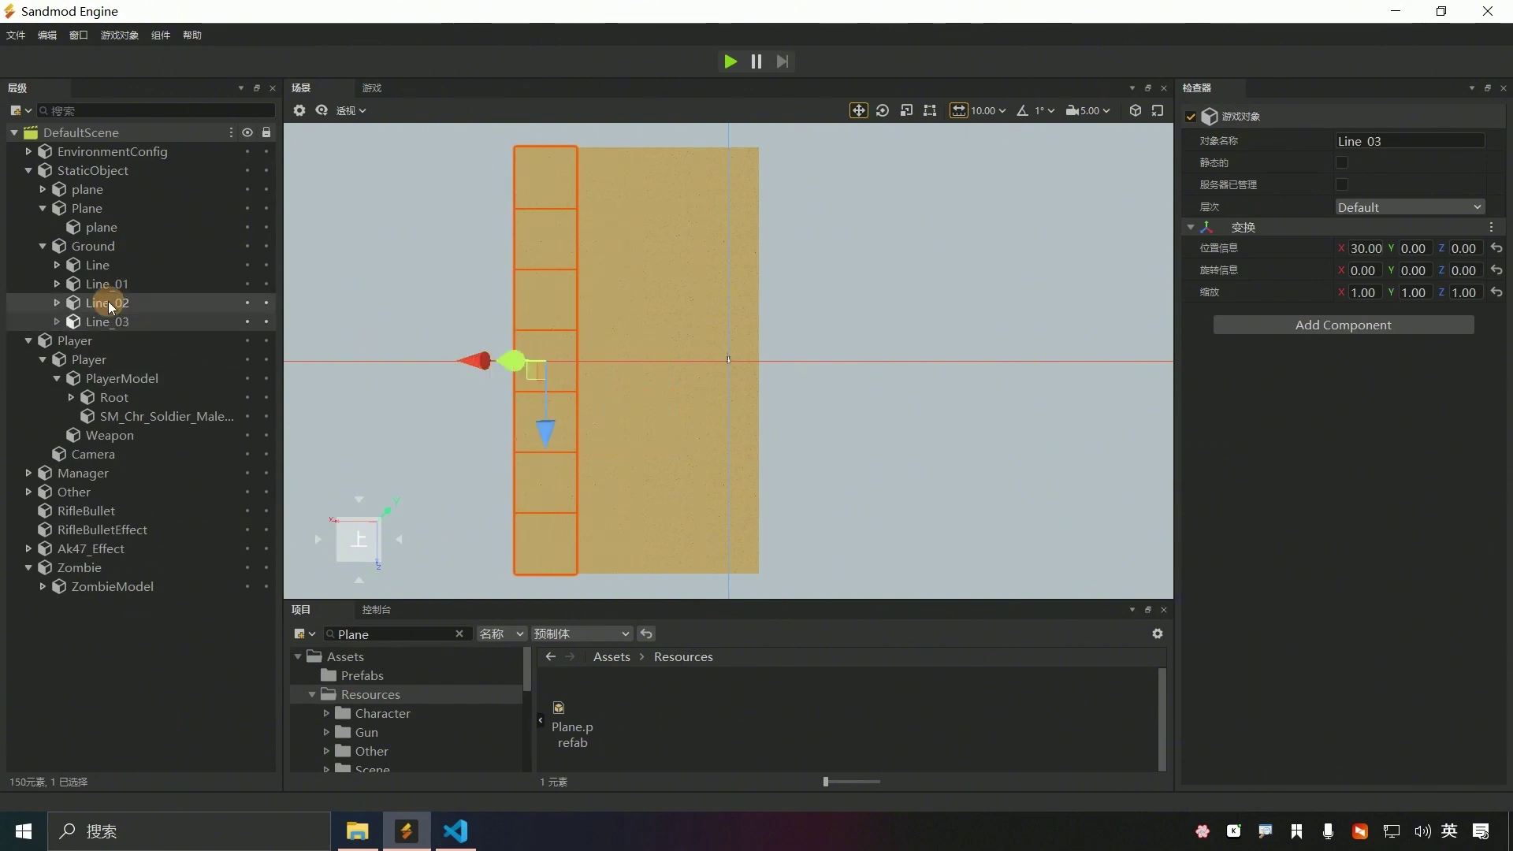
- Duplicate Line four more times and move the copies side by side along negative X, up to X -40
click(98, 265)
key(ctrl+d)
drag(655, 361, 920, 378)
key(ctrl+d)
click(120, 360)
key(ctrl+d)
click(126, 381)
click(126, 361)
key(ctrl+d)
- Frame Ground and the Player object to examine the finished ground around the character
click(88, 247)
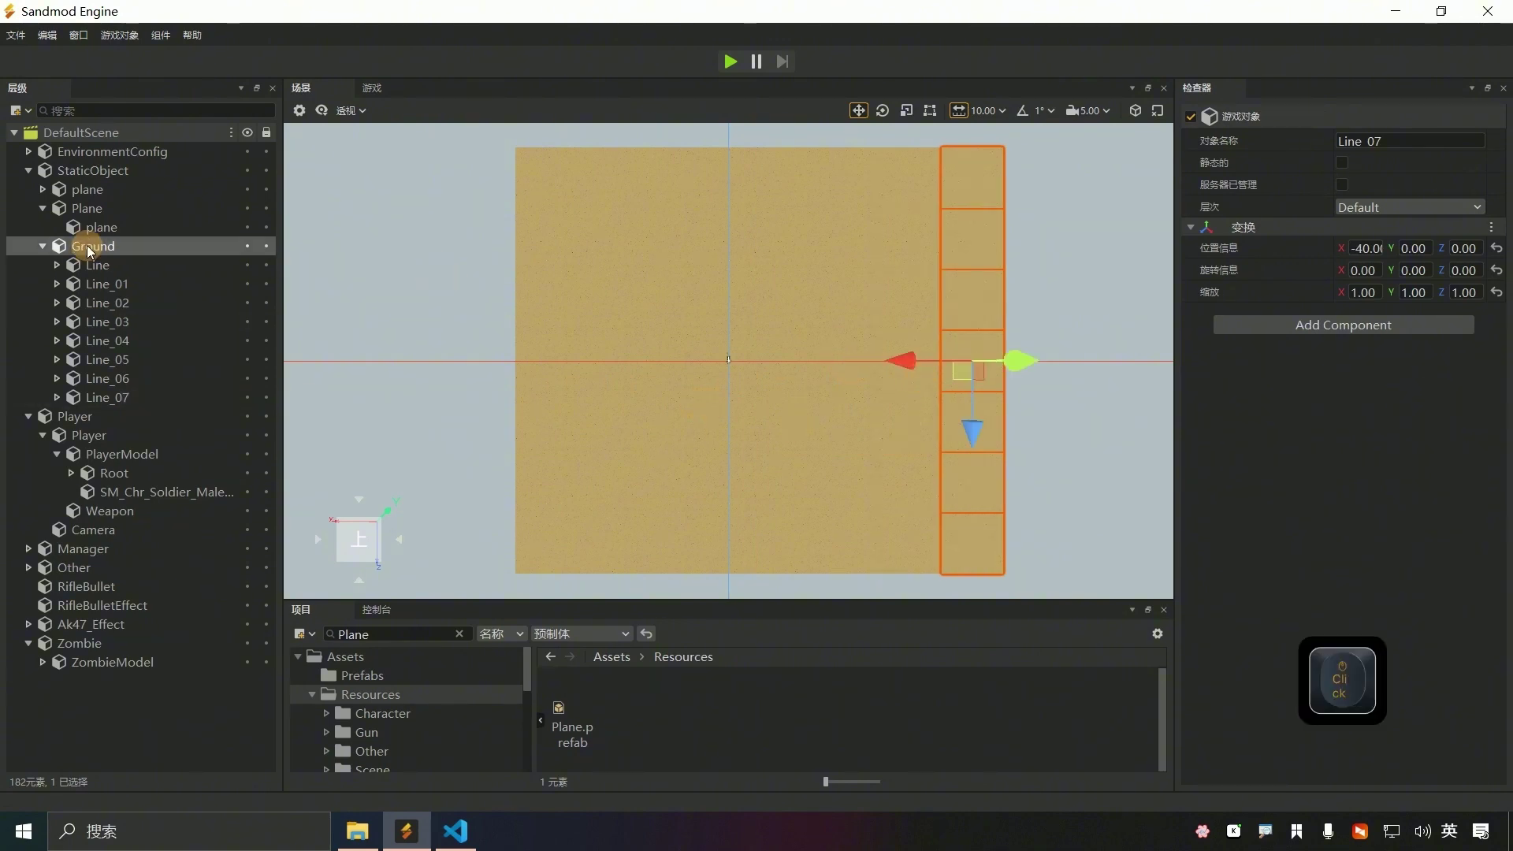
key(f)
right_drag(859, 462, 949, 471)
click(101, 436)
key(f)
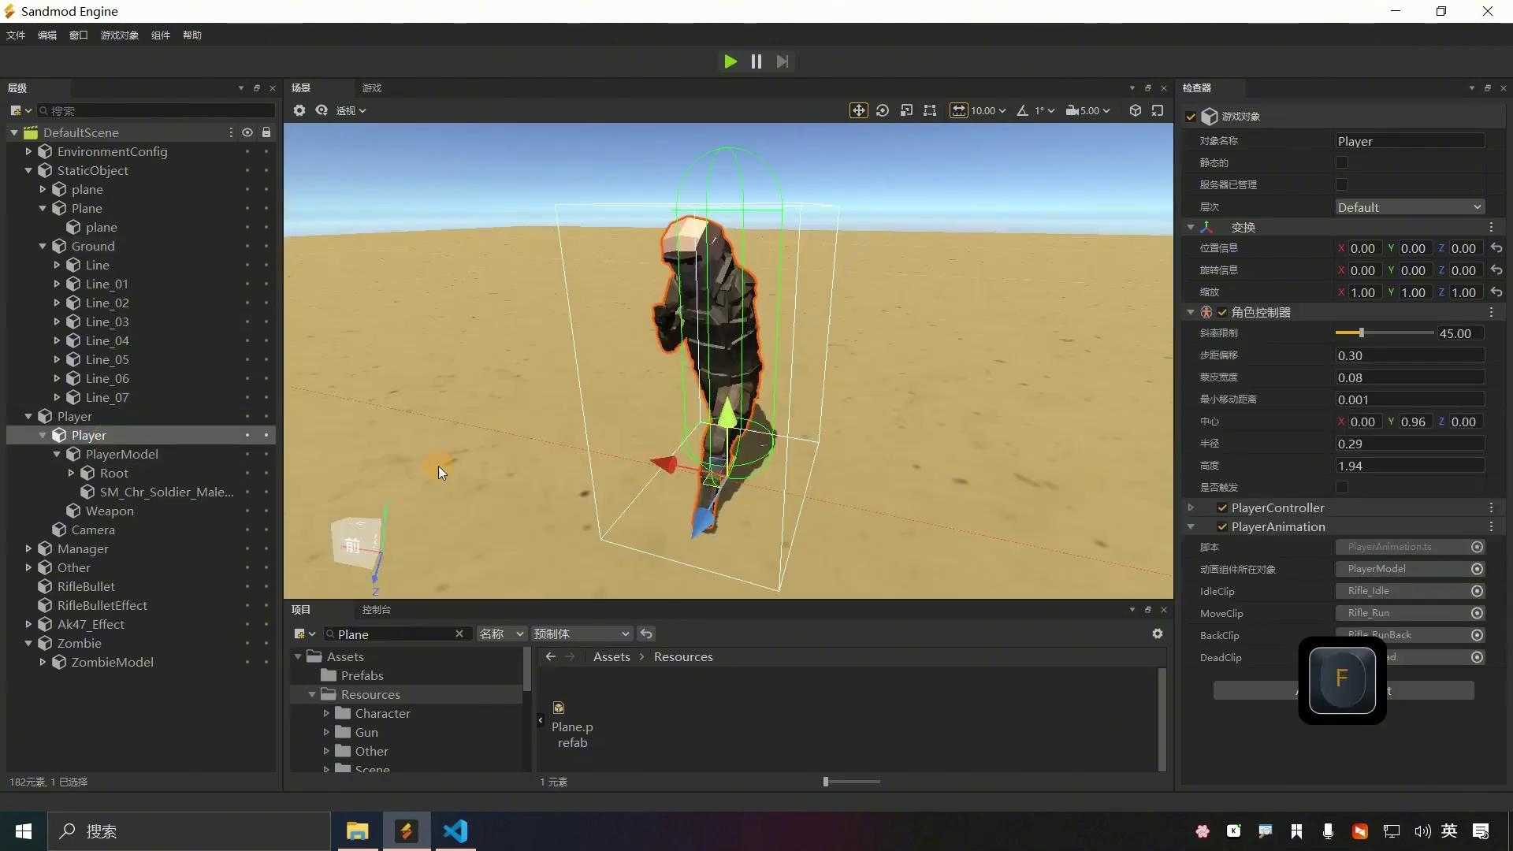
scroll(734, 400, down, 5)
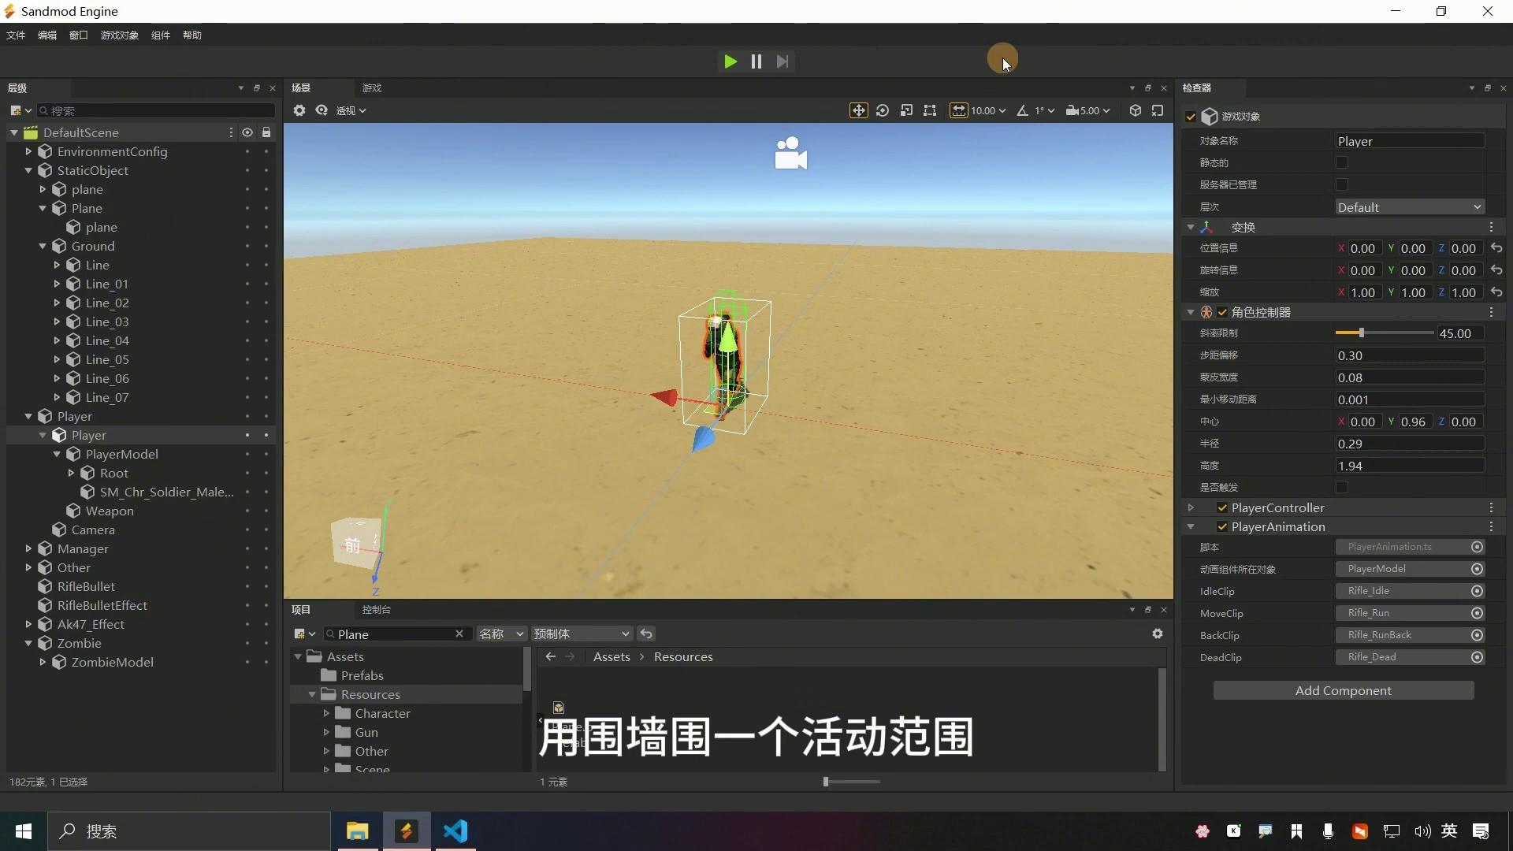
- Delete the two old plane objects directly under StaticObject, leaving only the Ground group
click(111, 172)
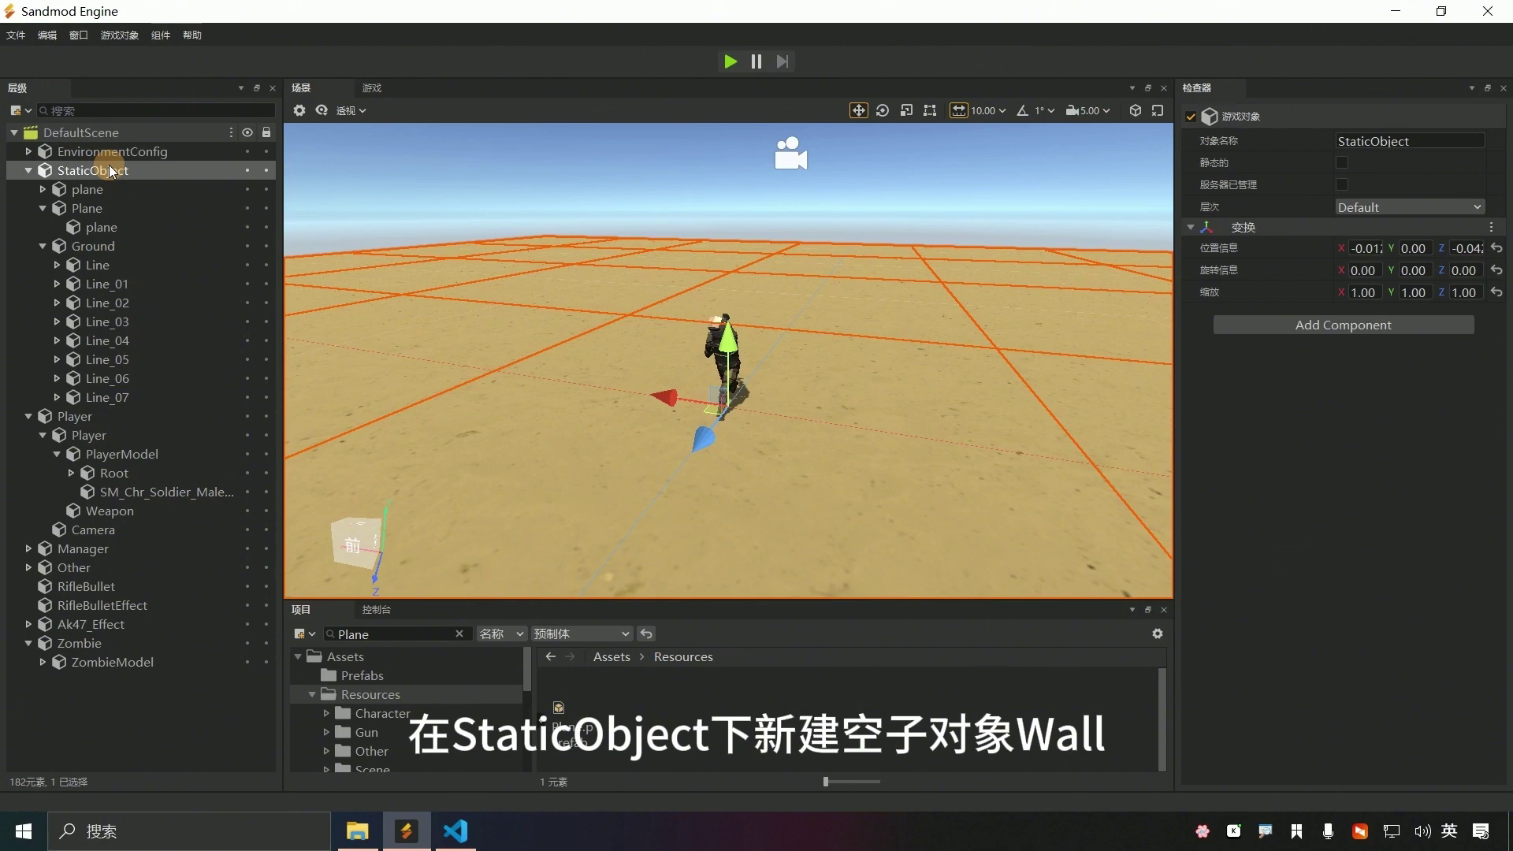
click(96, 190)
shift+click(83, 208)
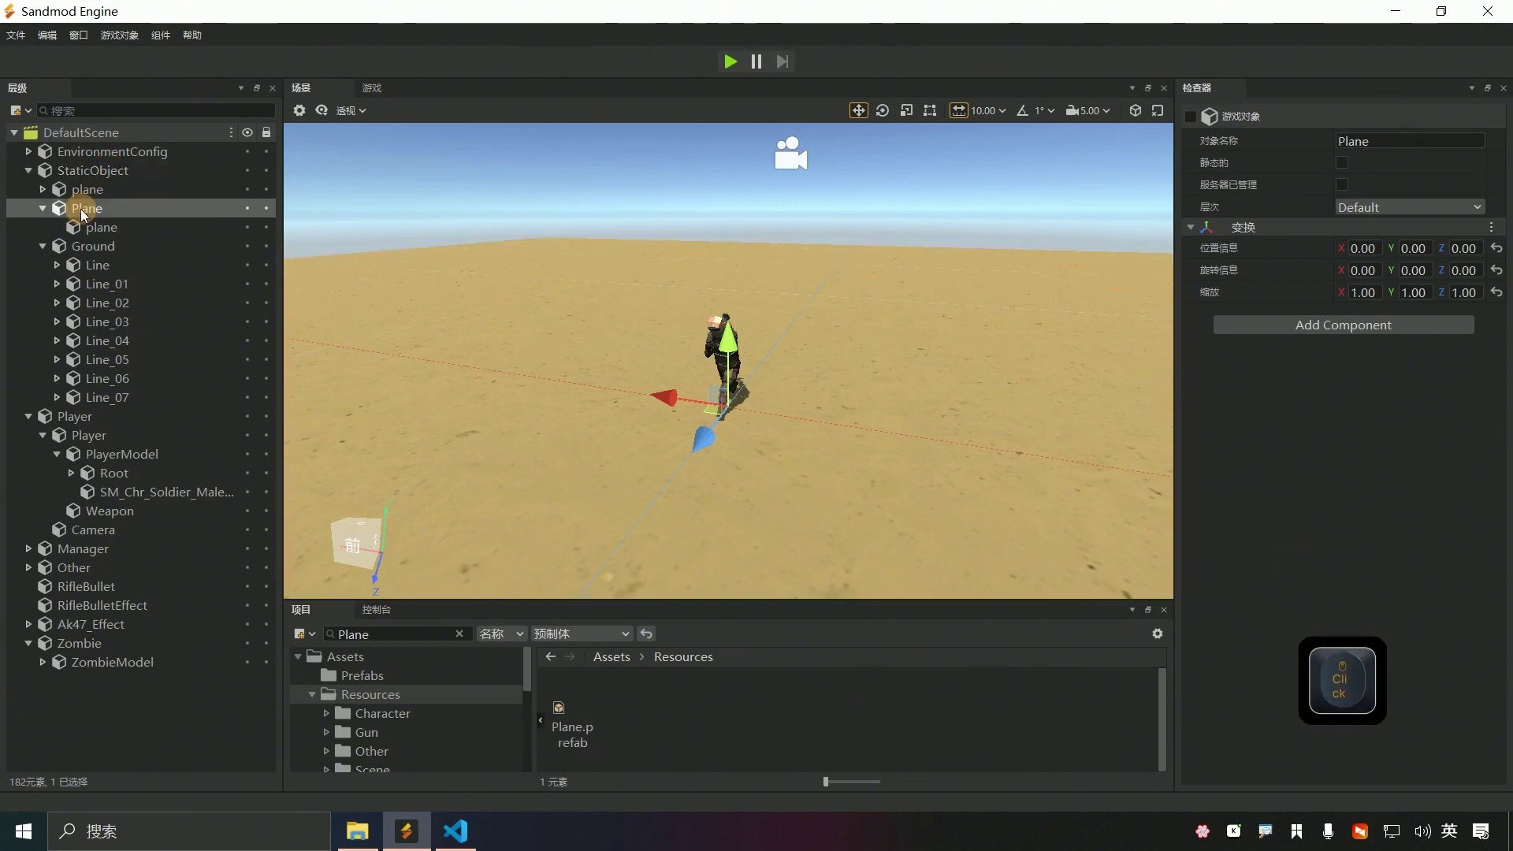
key(Delete)
- Create an empty child object named Wall under StaticObject and collapse the Ground group
right_click(117, 171)
click(215, 352)
text(Wall)
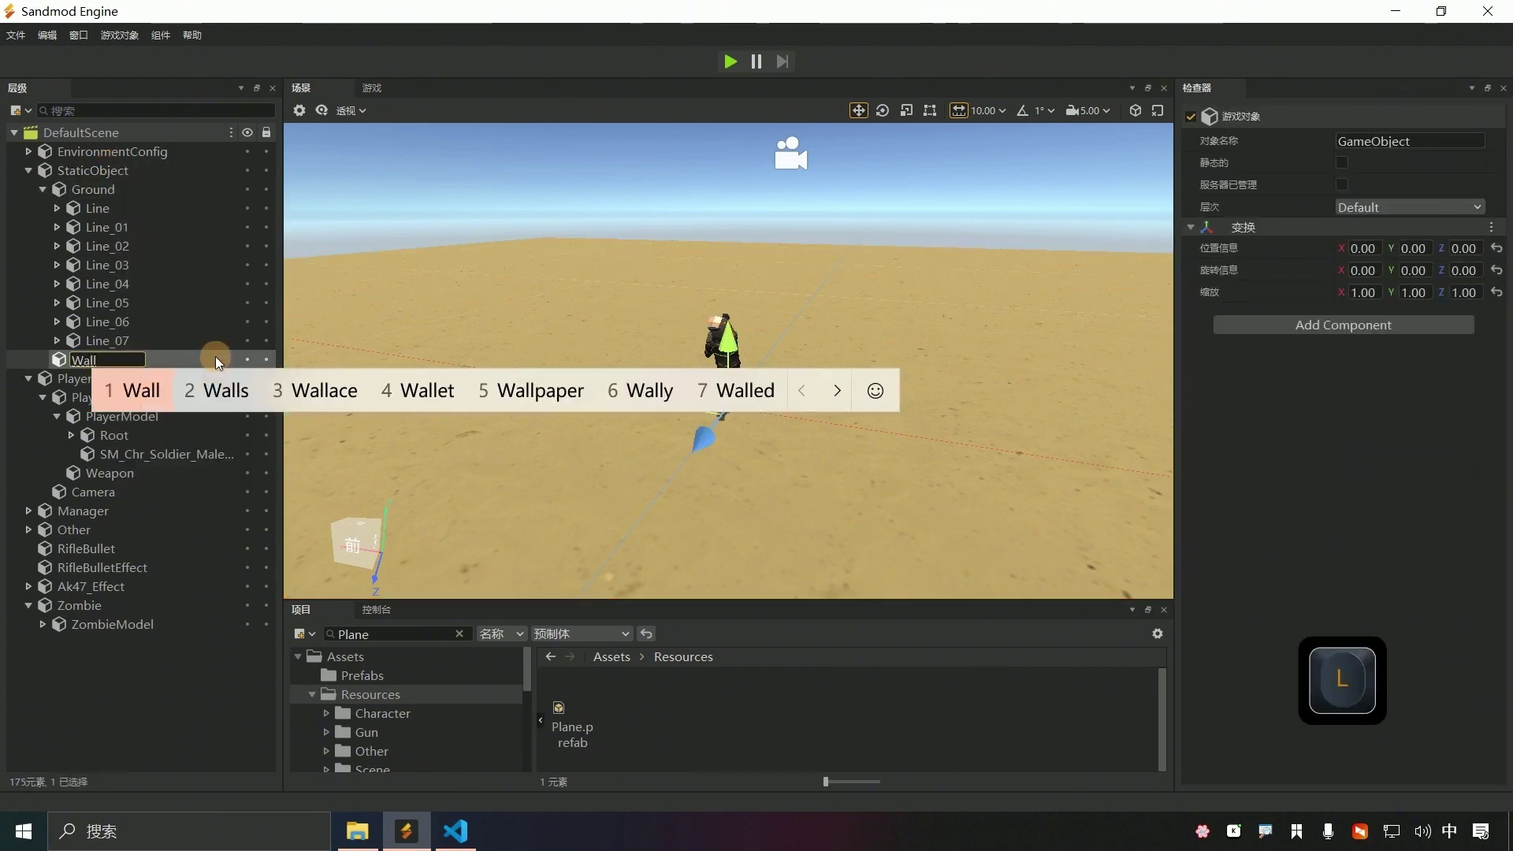
click(50, 193)
click(35, 189)
click(96, 211)
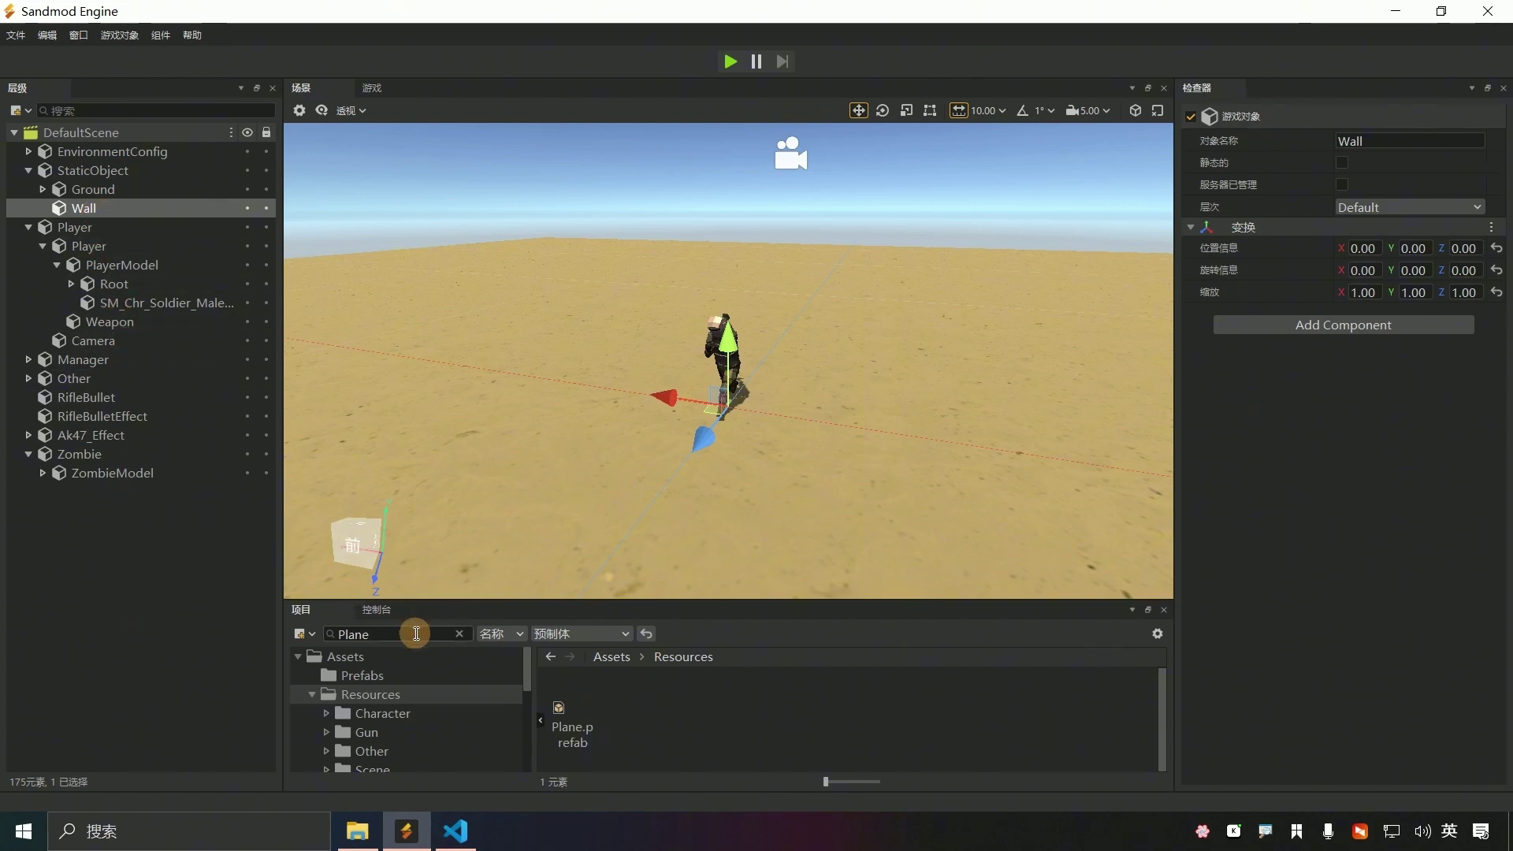
- Search the project's prefabs for "Wall"
click(459, 634)
text(Wall)
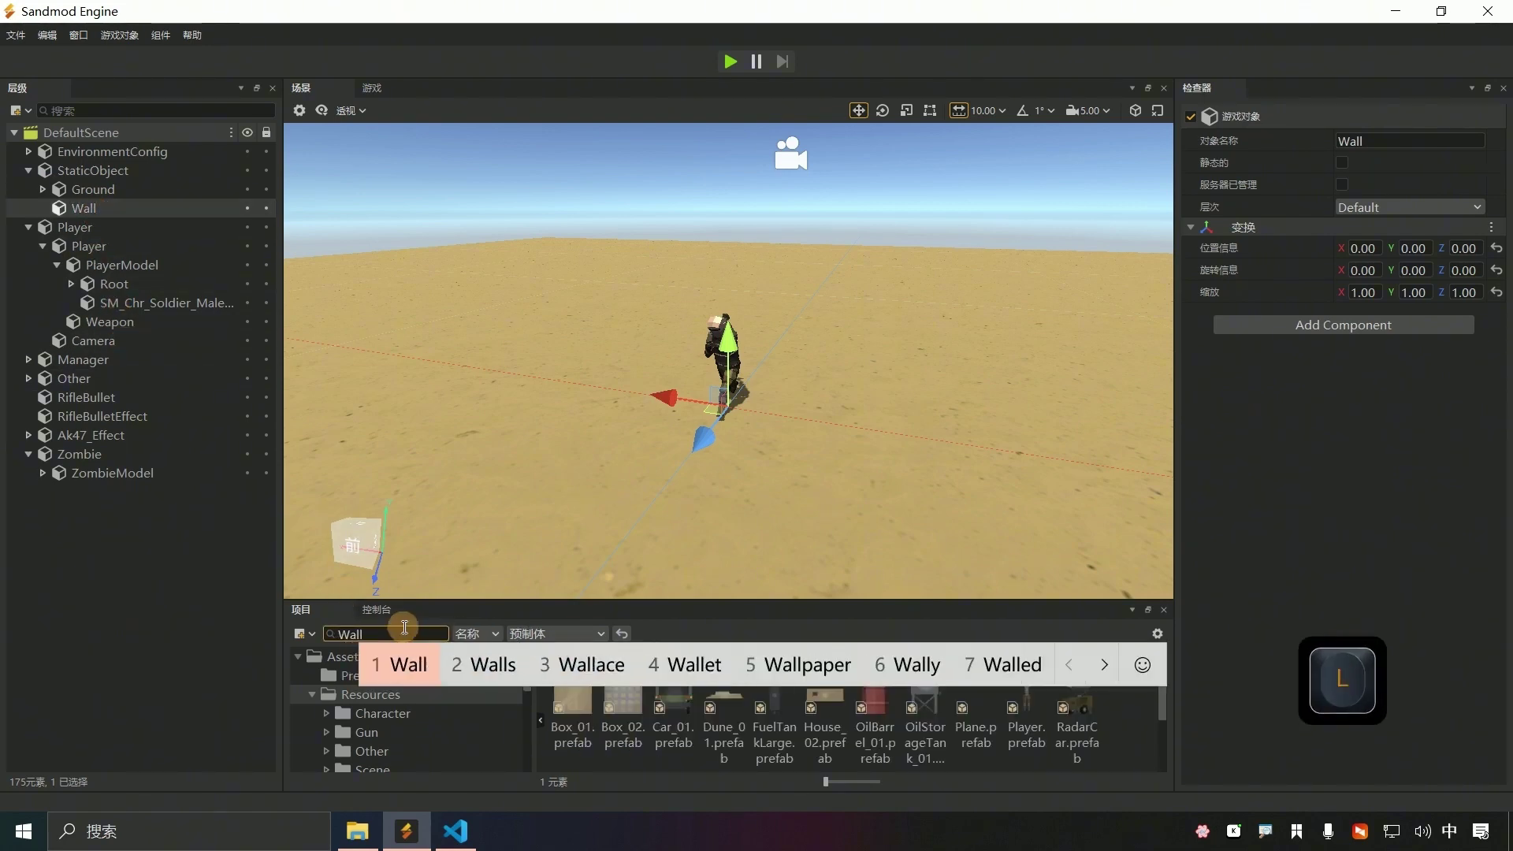
key(Return)
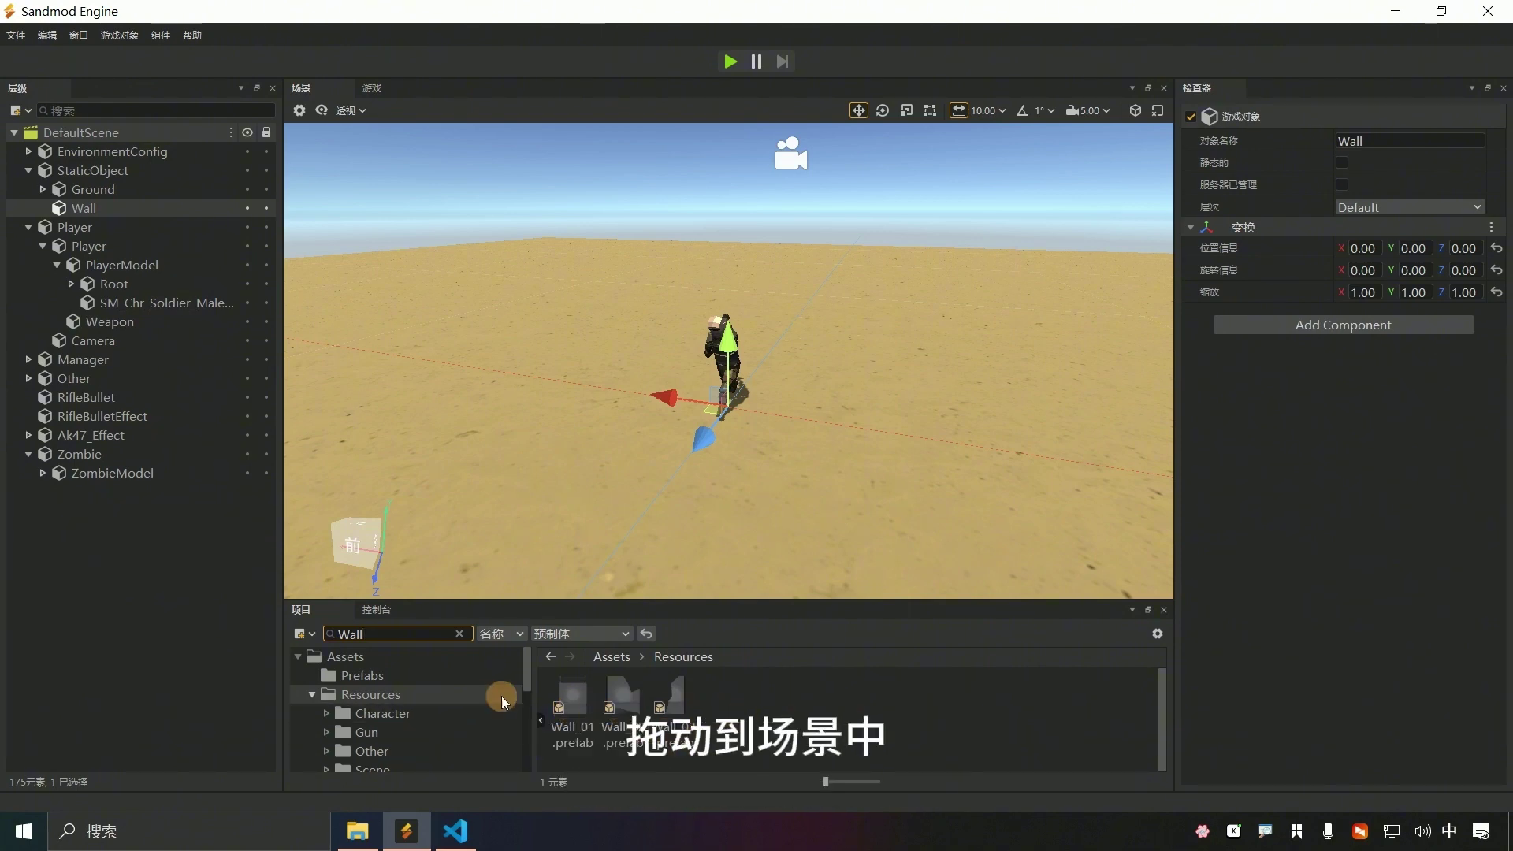
- Place the Wall_01 prefab in the scene and move it along Z to about 32.81, near the ground's edge
drag(581, 698, 517, 491)
scroll(817, 447, down, 5)
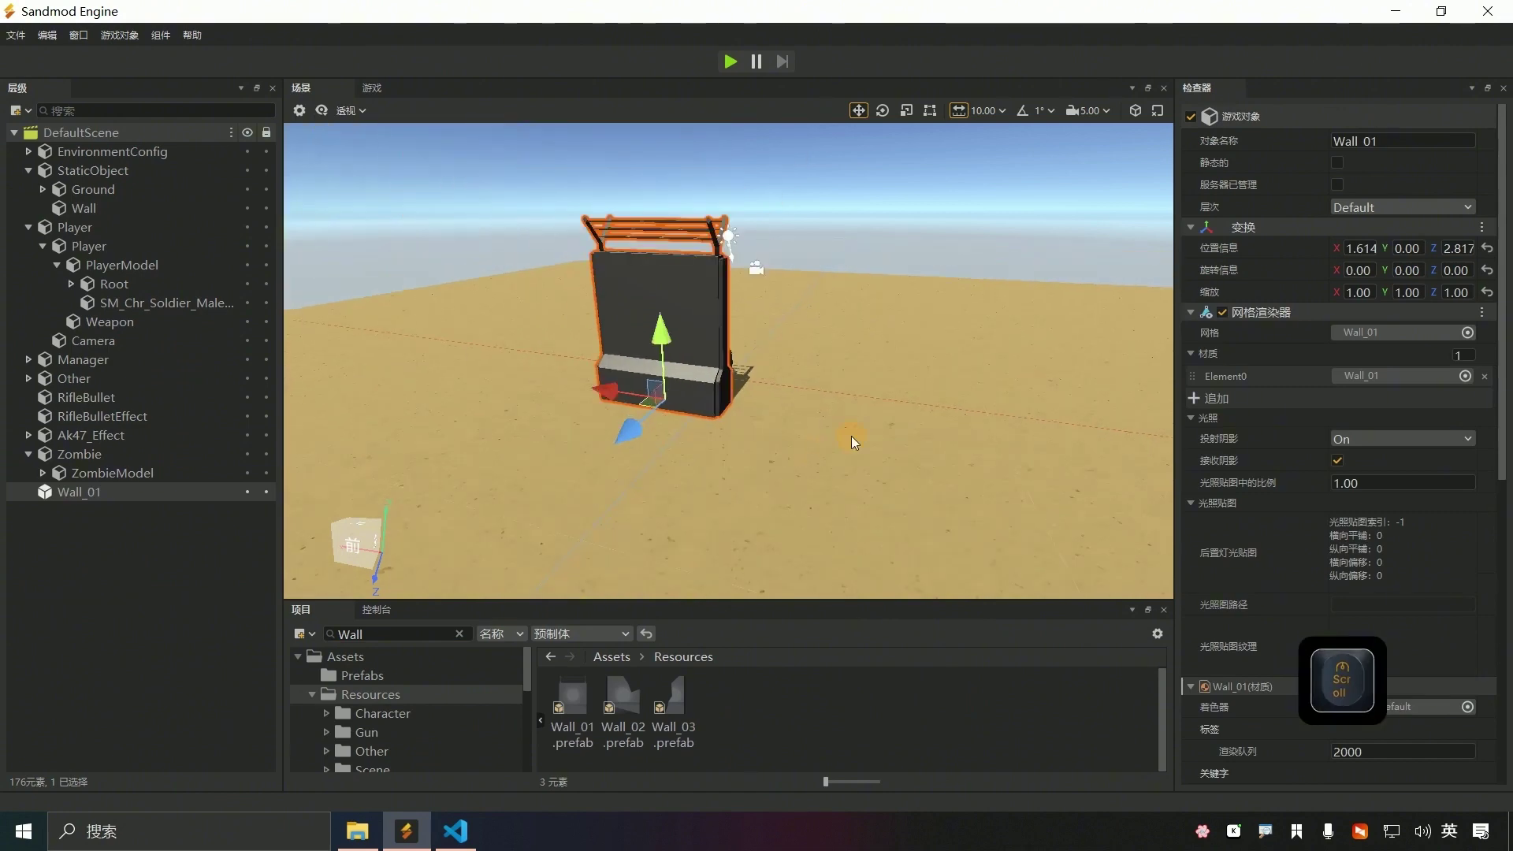
right_drag(853, 439, 845, 443)
scroll(845, 442, down, 6)
drag(676, 425, 604, 516)
scroll(687, 485, up, 3)
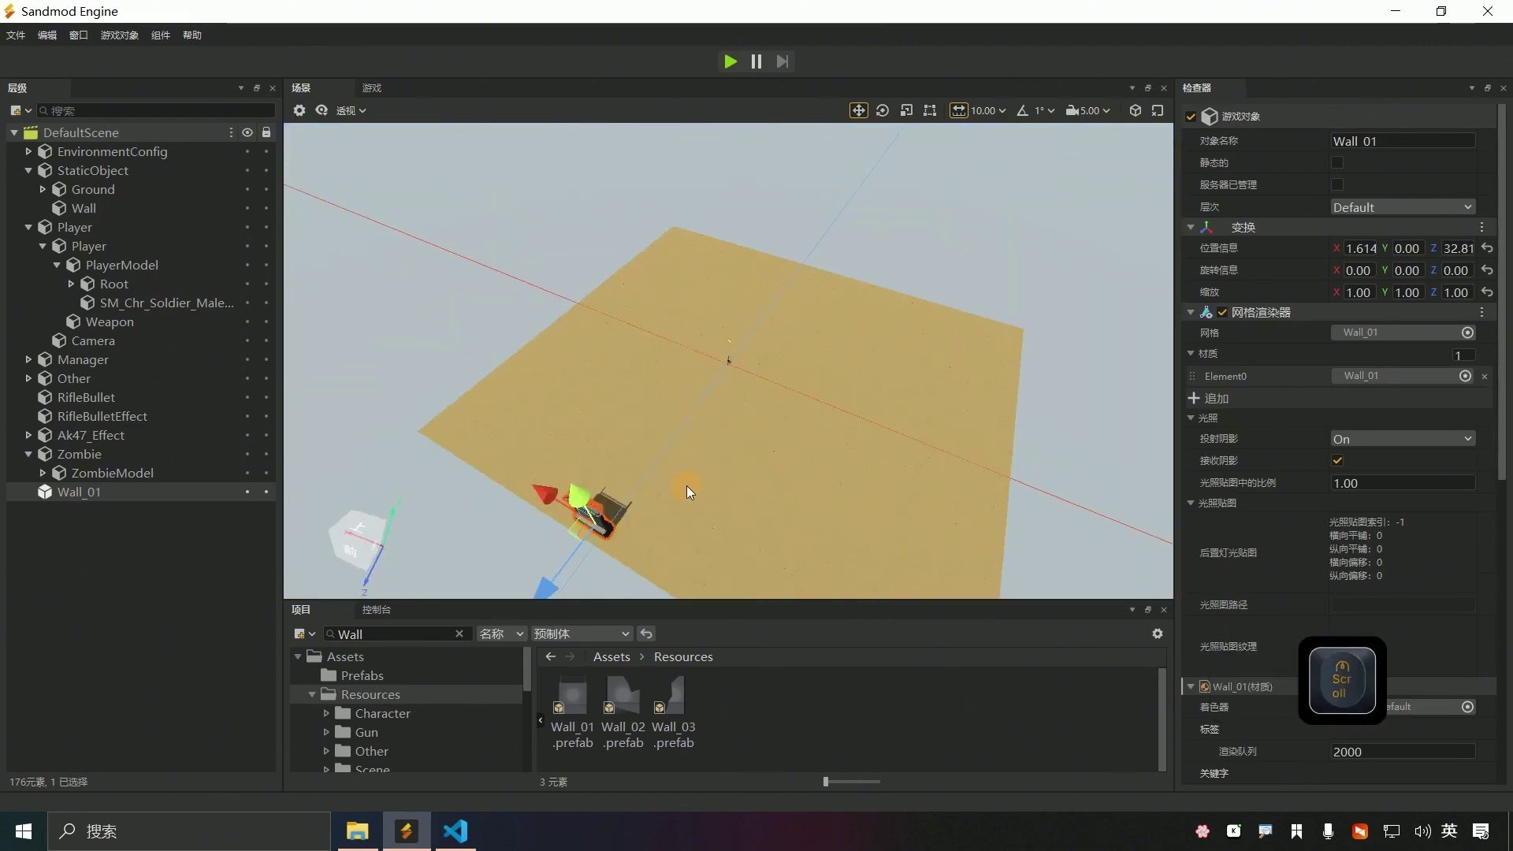
key(f)
right_drag(698, 369, 862, 440)
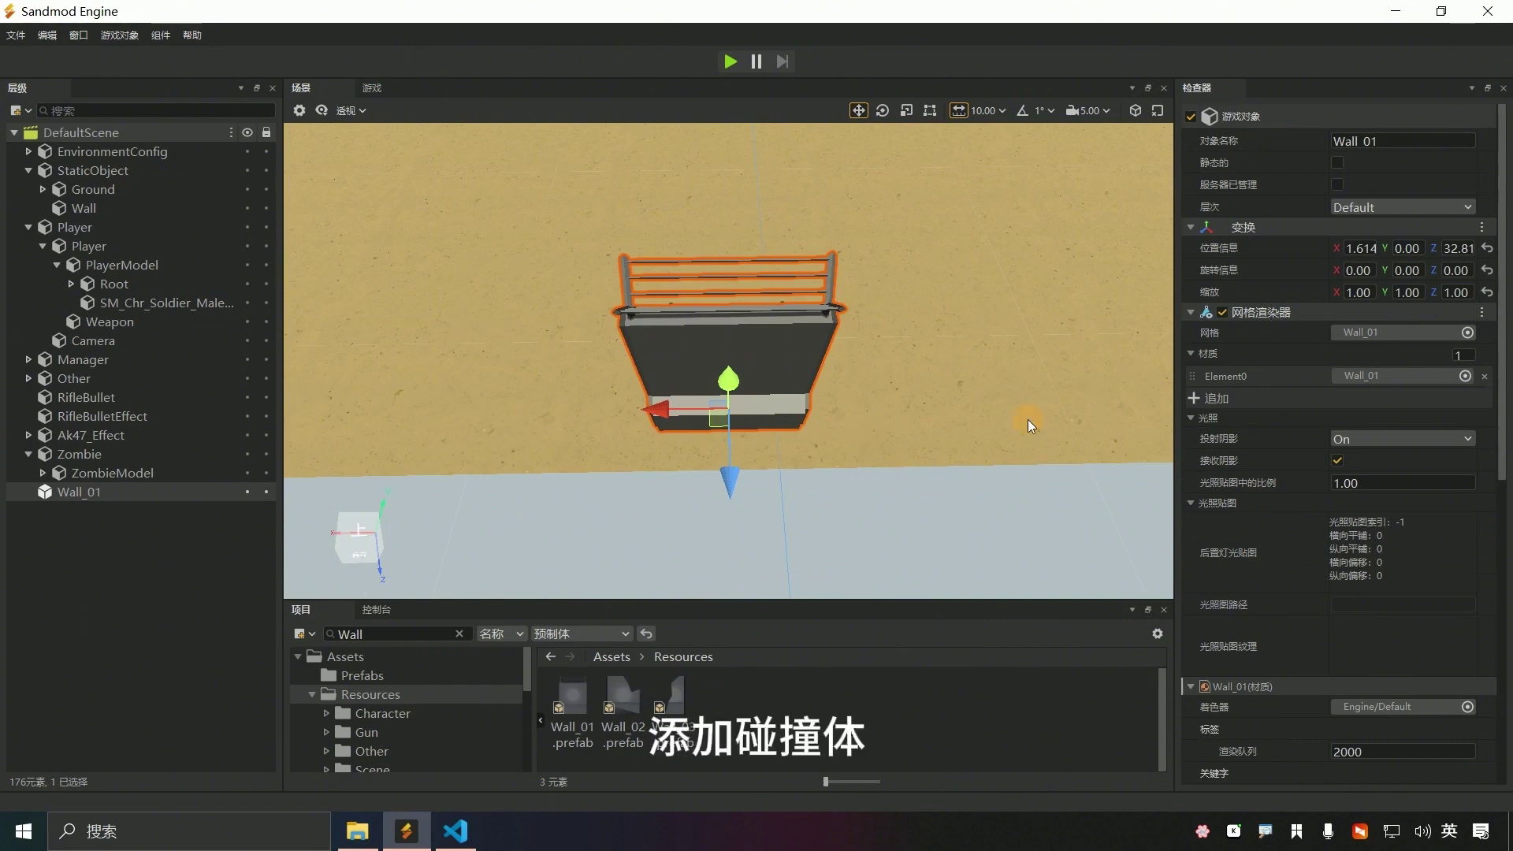
- Collapse Wall_01's component sections and unpack it from its prefab
click(1189, 313)
click(1191, 227)
click(1193, 266)
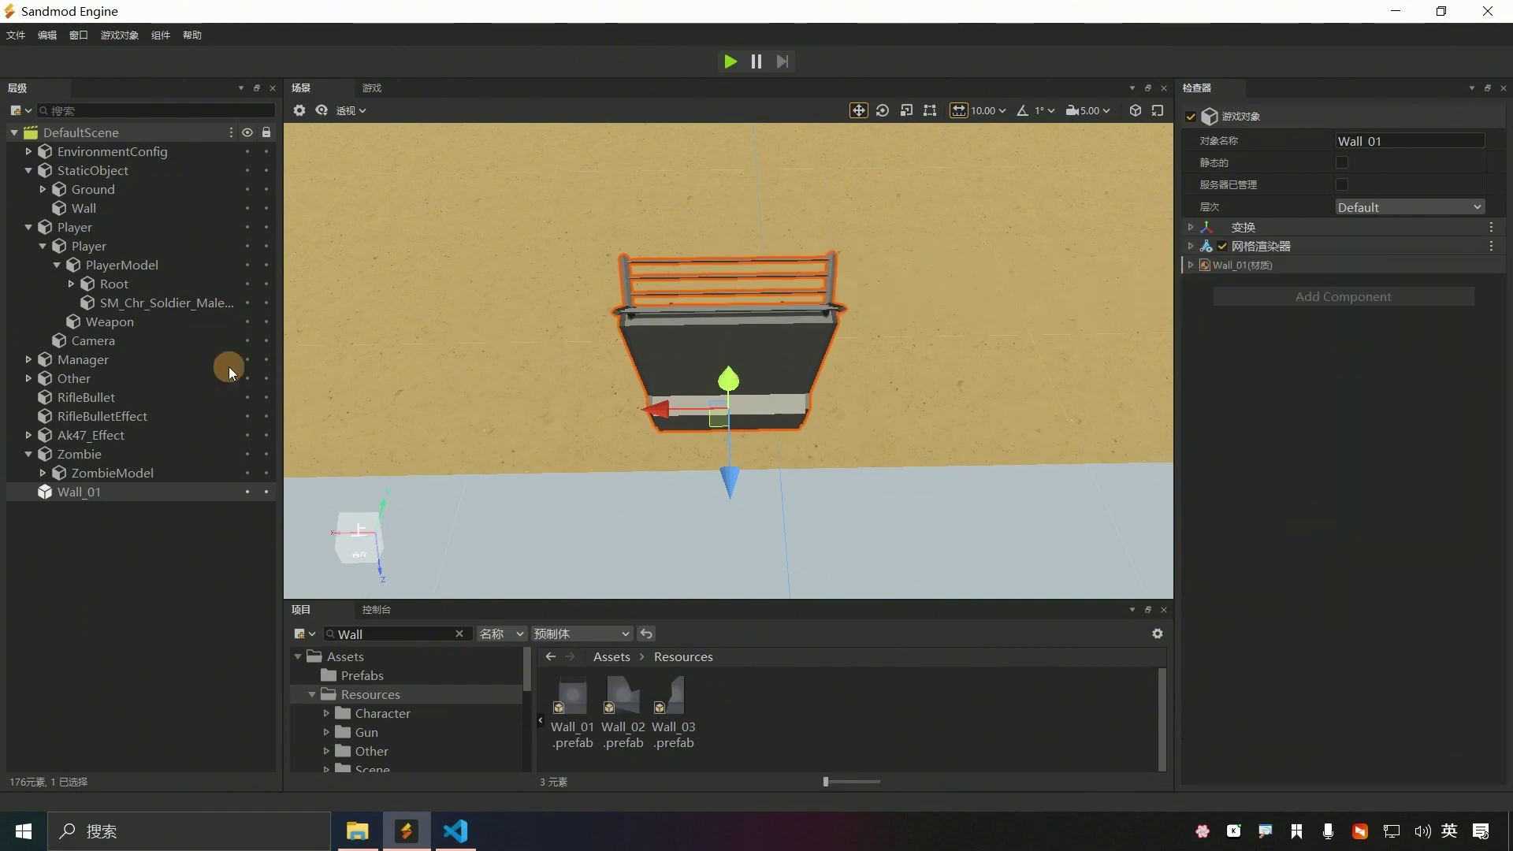
right_click(121, 494)
click(1102, 575)
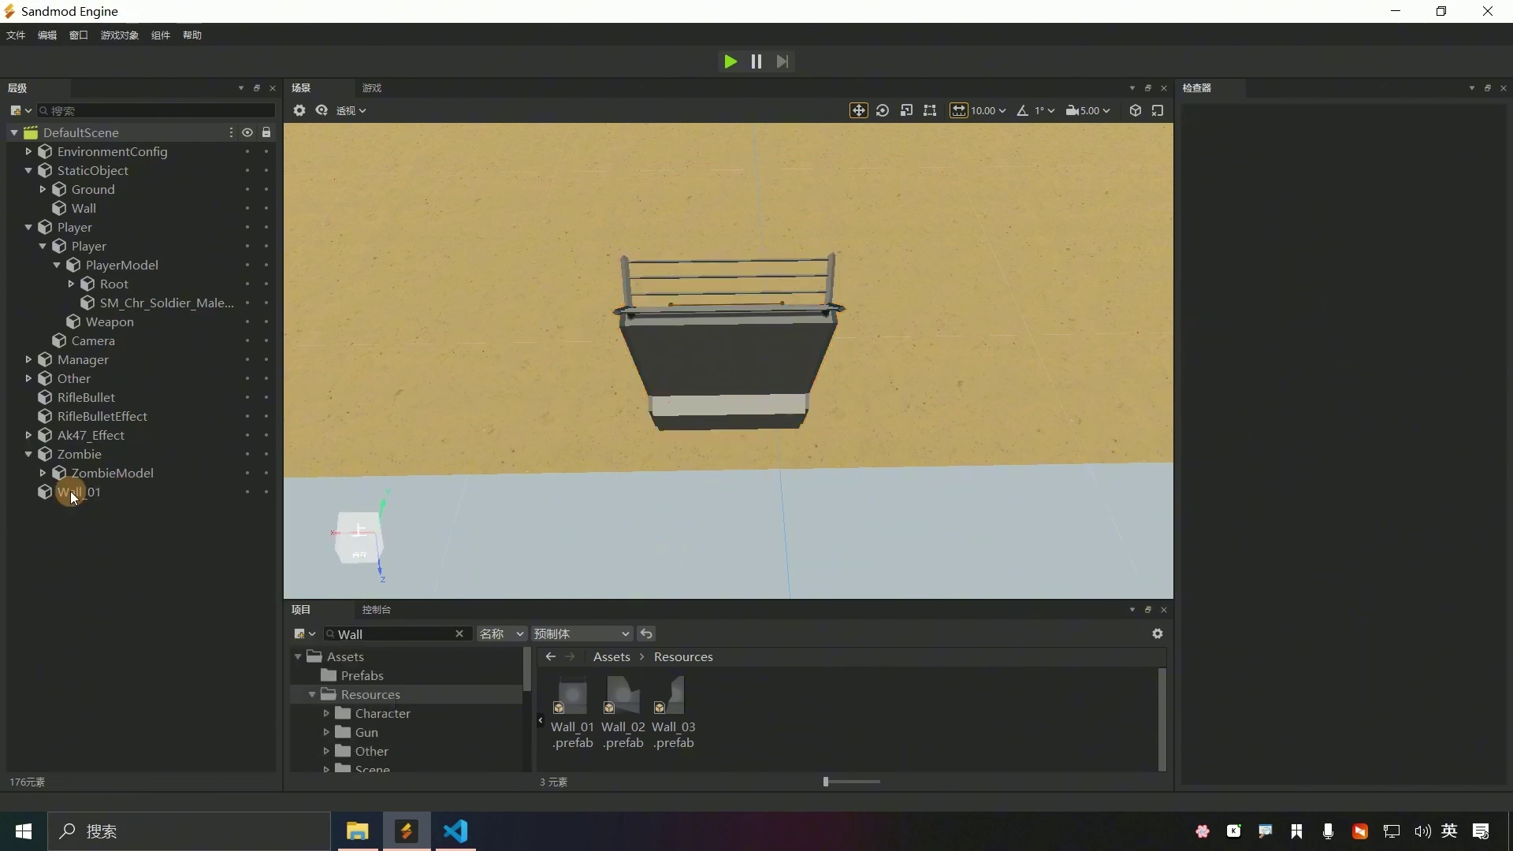
- Make Wall_01 a child of the Wall object under StaticObject
click(73, 495)
scroll(729, 361, up, 2)
shift+click(105, 496)
click(459, 338)
scroll(98, 429, up, 1)
click(41, 193)
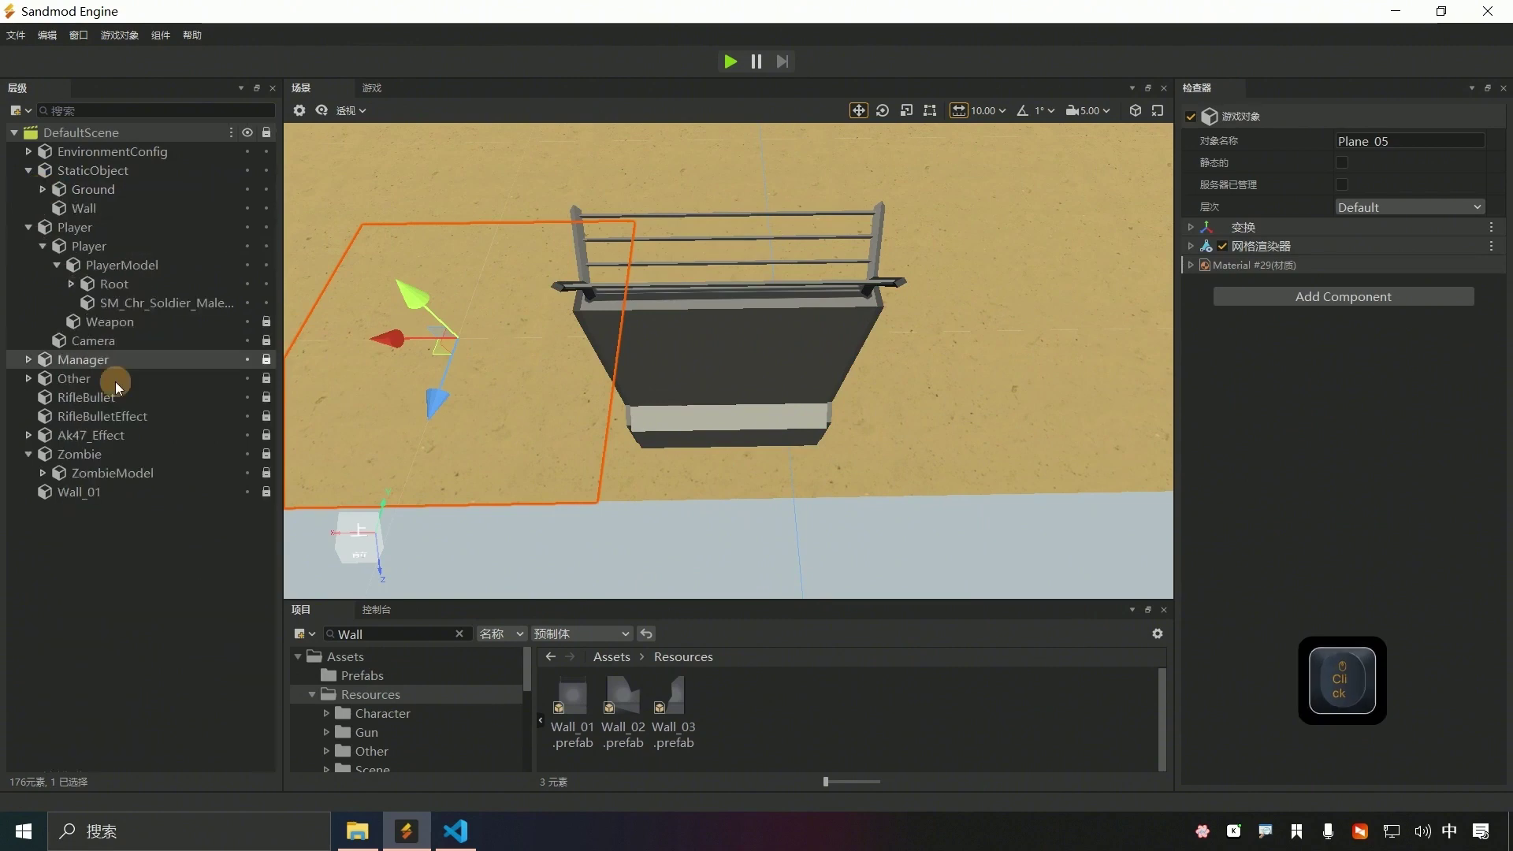
click(61, 489)
drag(61, 489, 93, 207)
- Add a box collider component to Wall_01
double_click(140, 226)
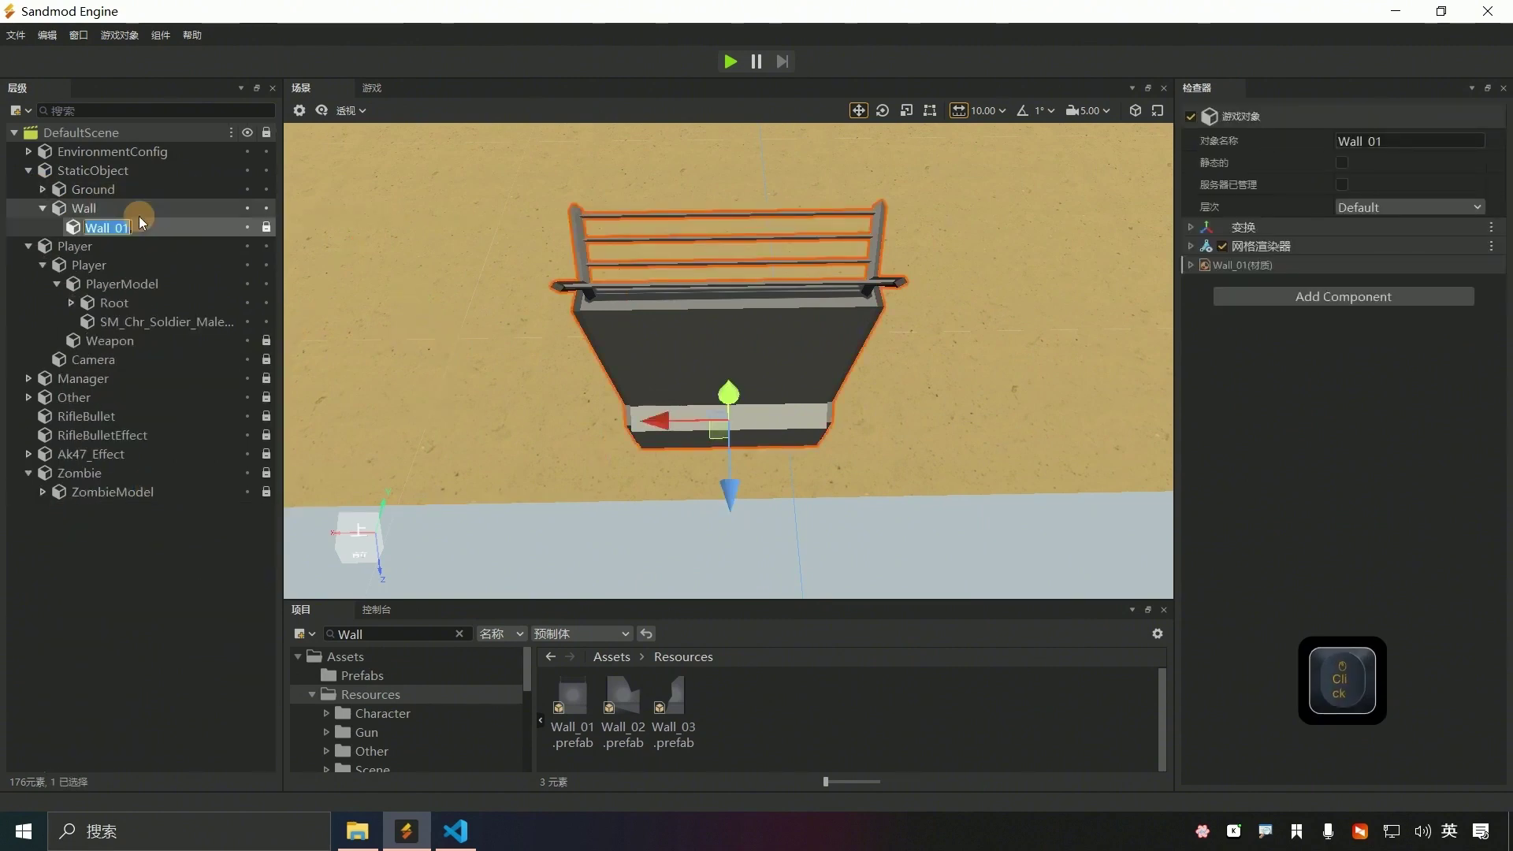
click(1351, 295)
text(box)
click(1297, 360)
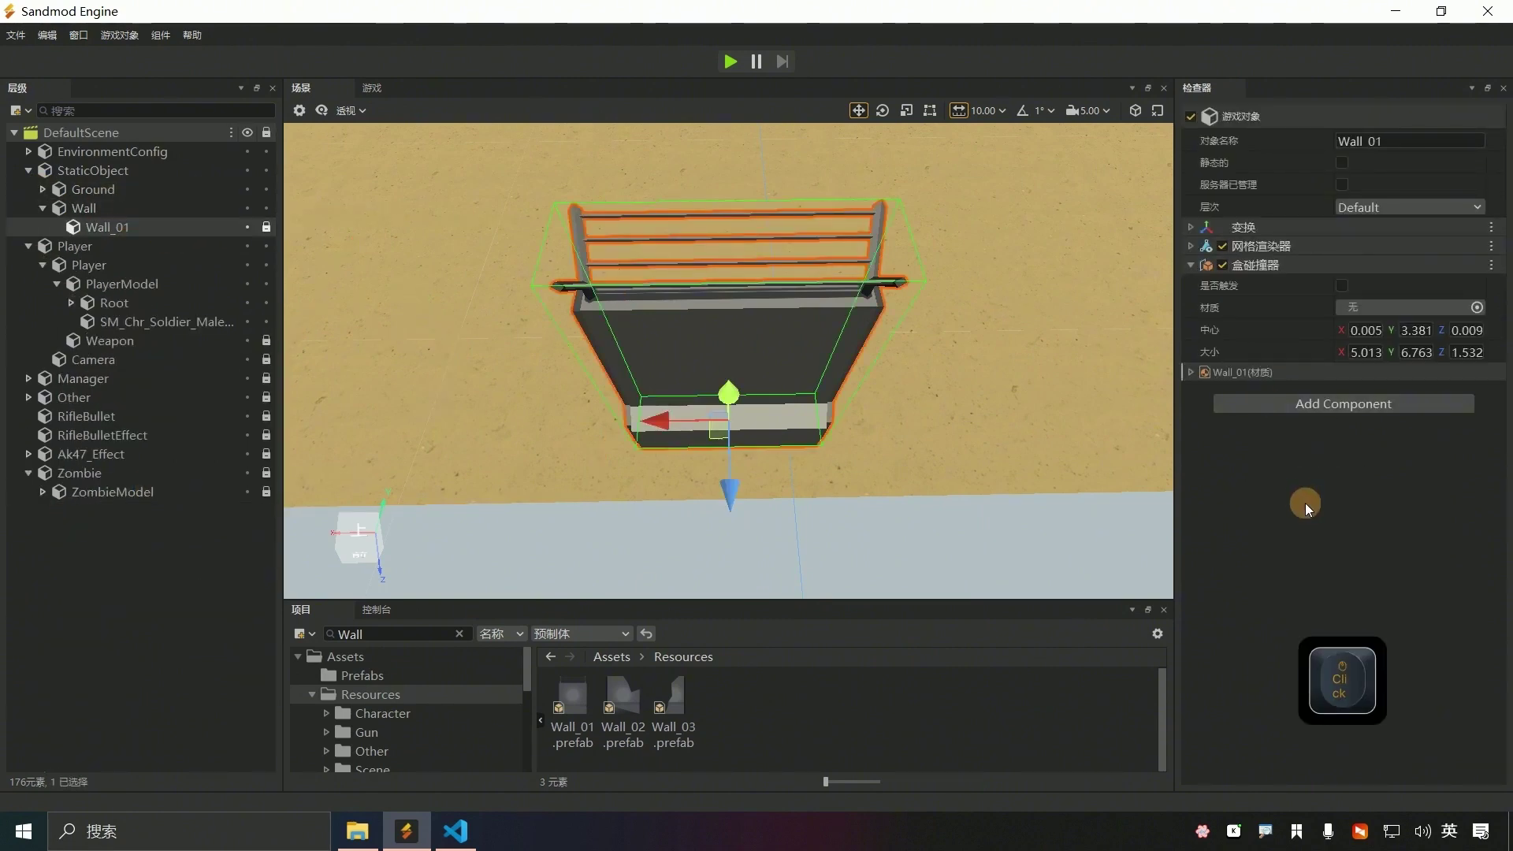
- Move Wall_01 along the ground's edge to near its corner and turn off movement snapping
scroll(950, 424, down, 3)
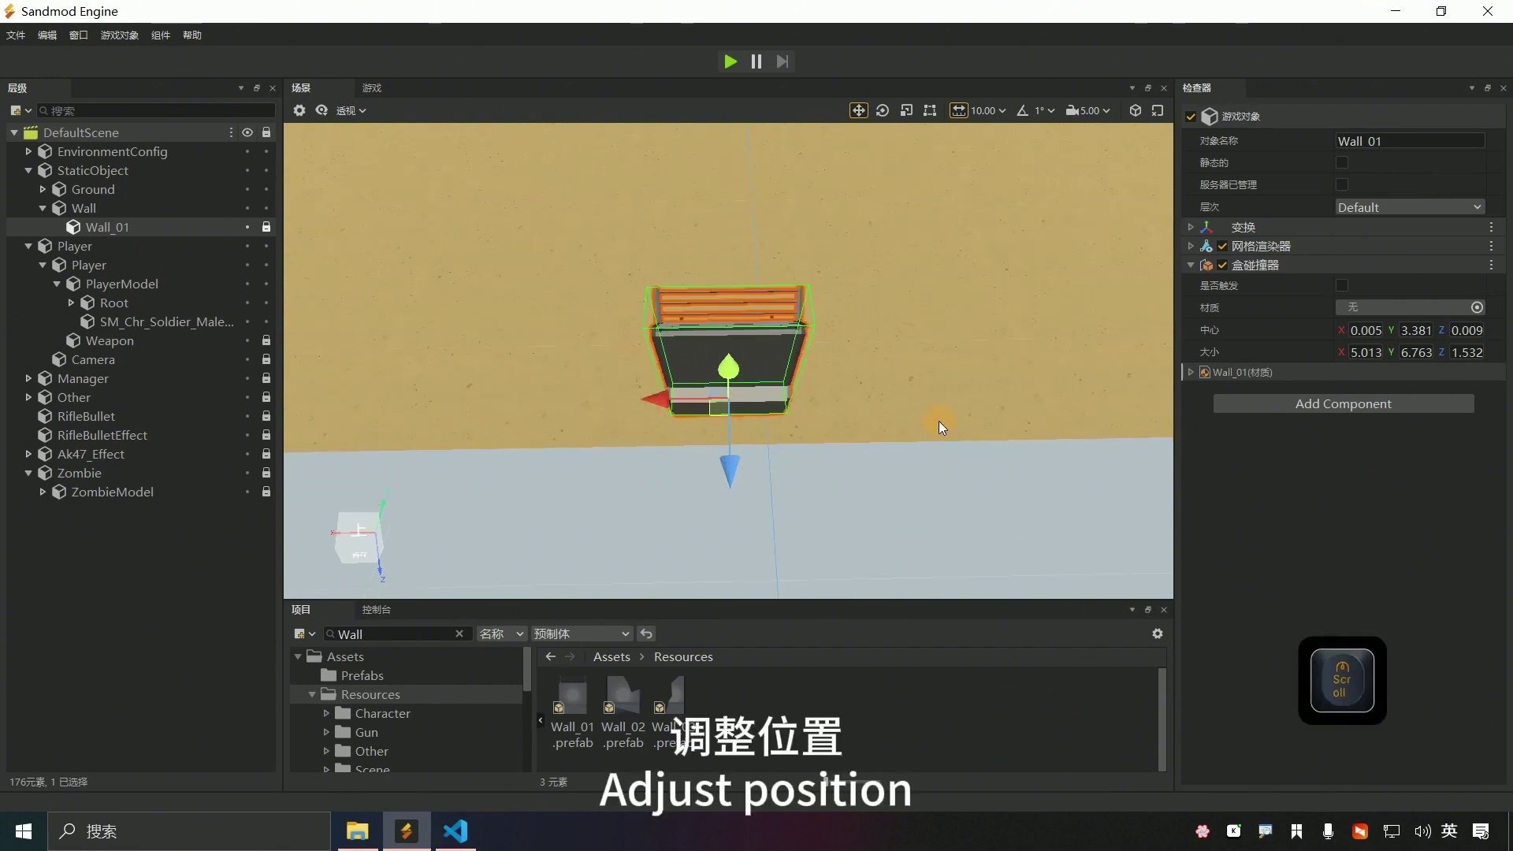
middle_drag(740, 394, 339, 391)
right_drag(542, 395, 728, 361)
key(f)
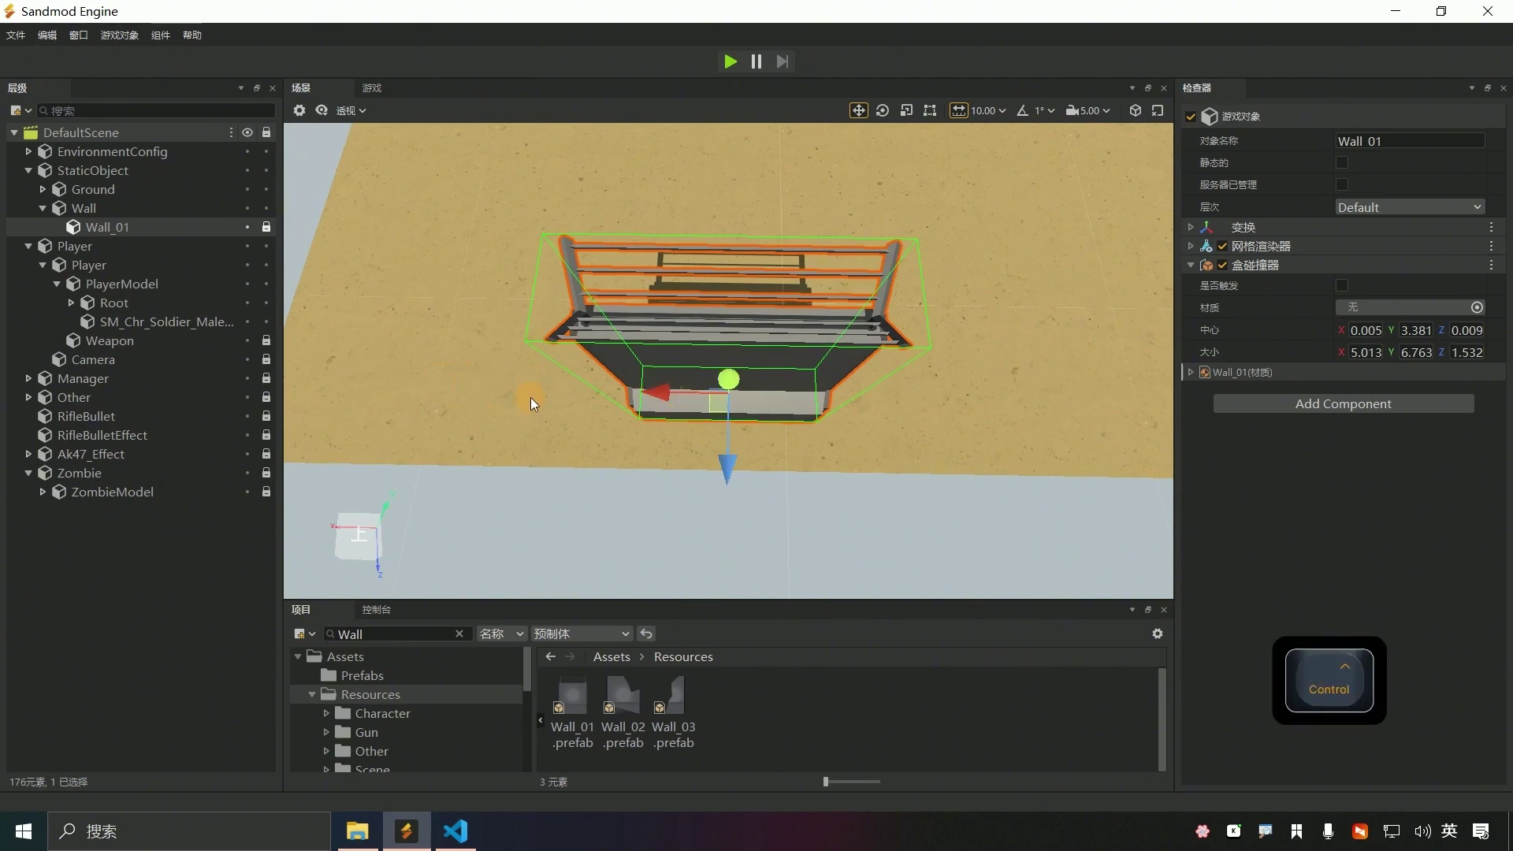
right_drag(531, 402, 728, 361)
key(f)
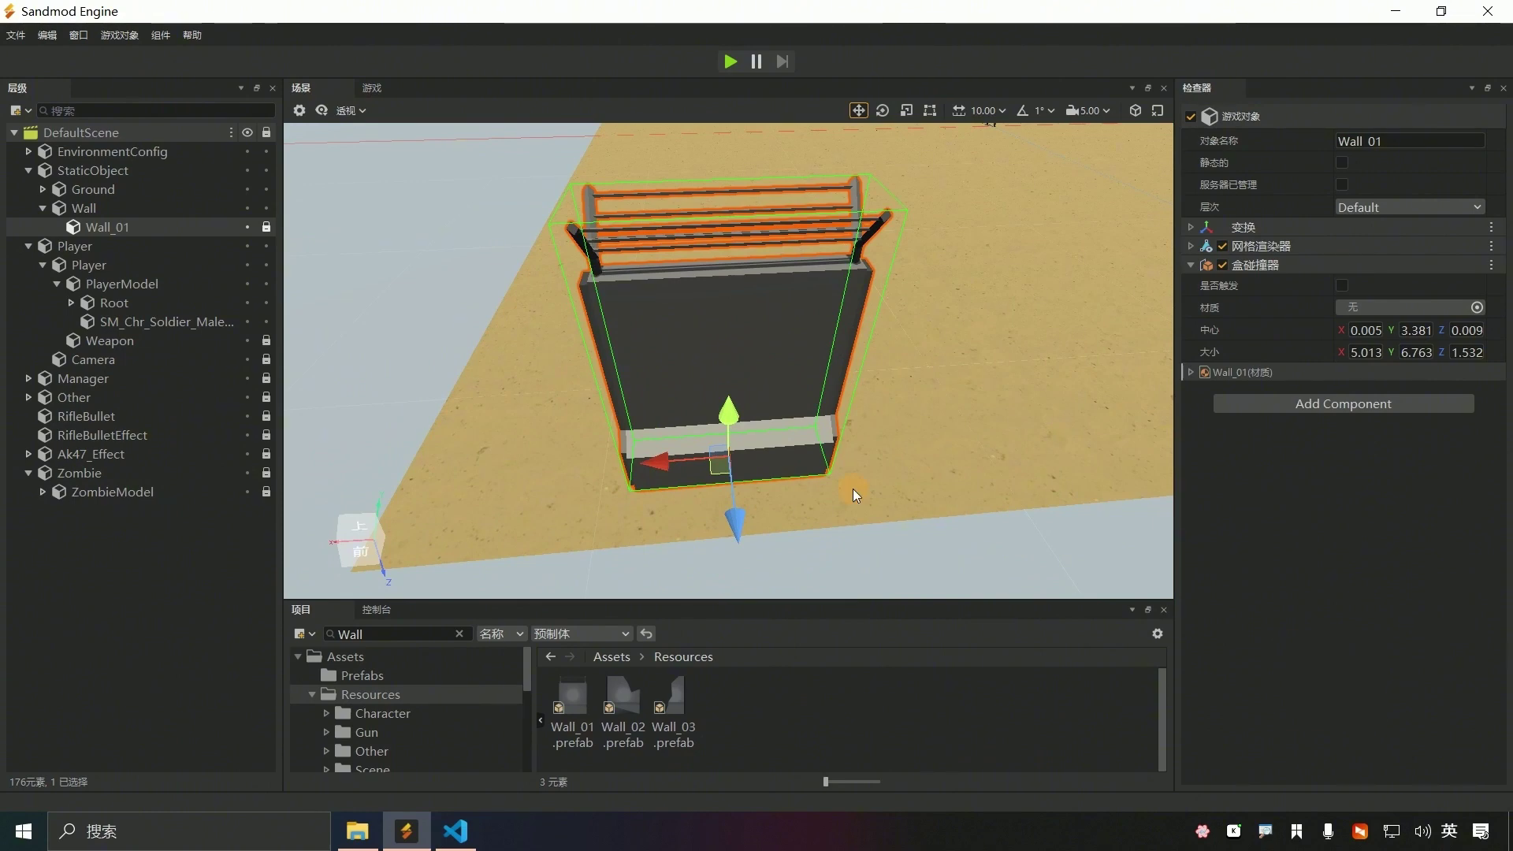
- Duplicate Wall_01 and move the copy along the ground's edge so it stands beside the original
key(ctrl+d)
click(719, 482)
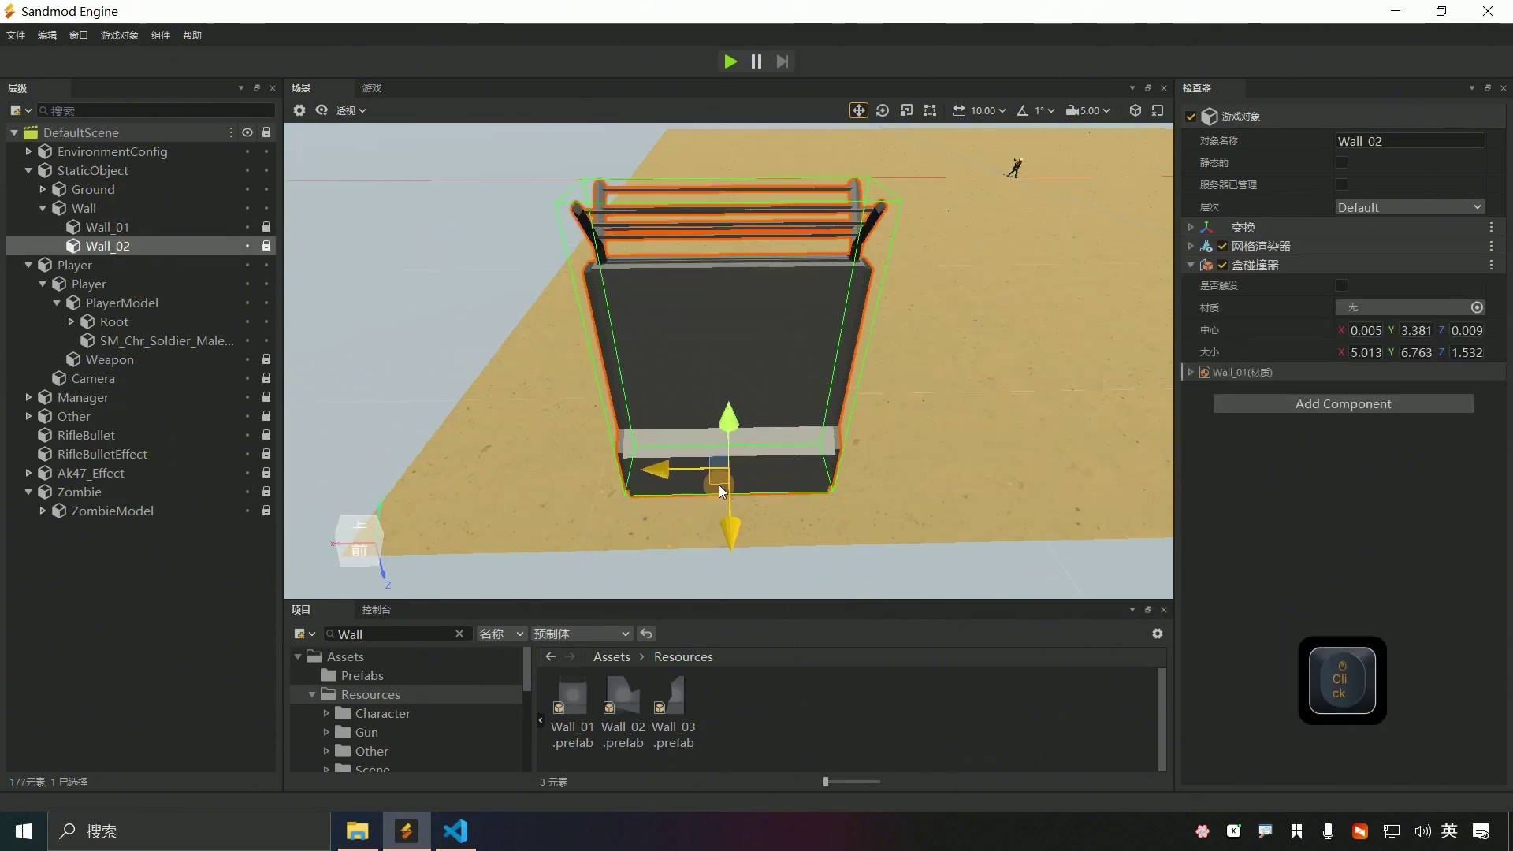
drag(718, 484, 916, 489)
right_drag(916, 489, 758, 395)
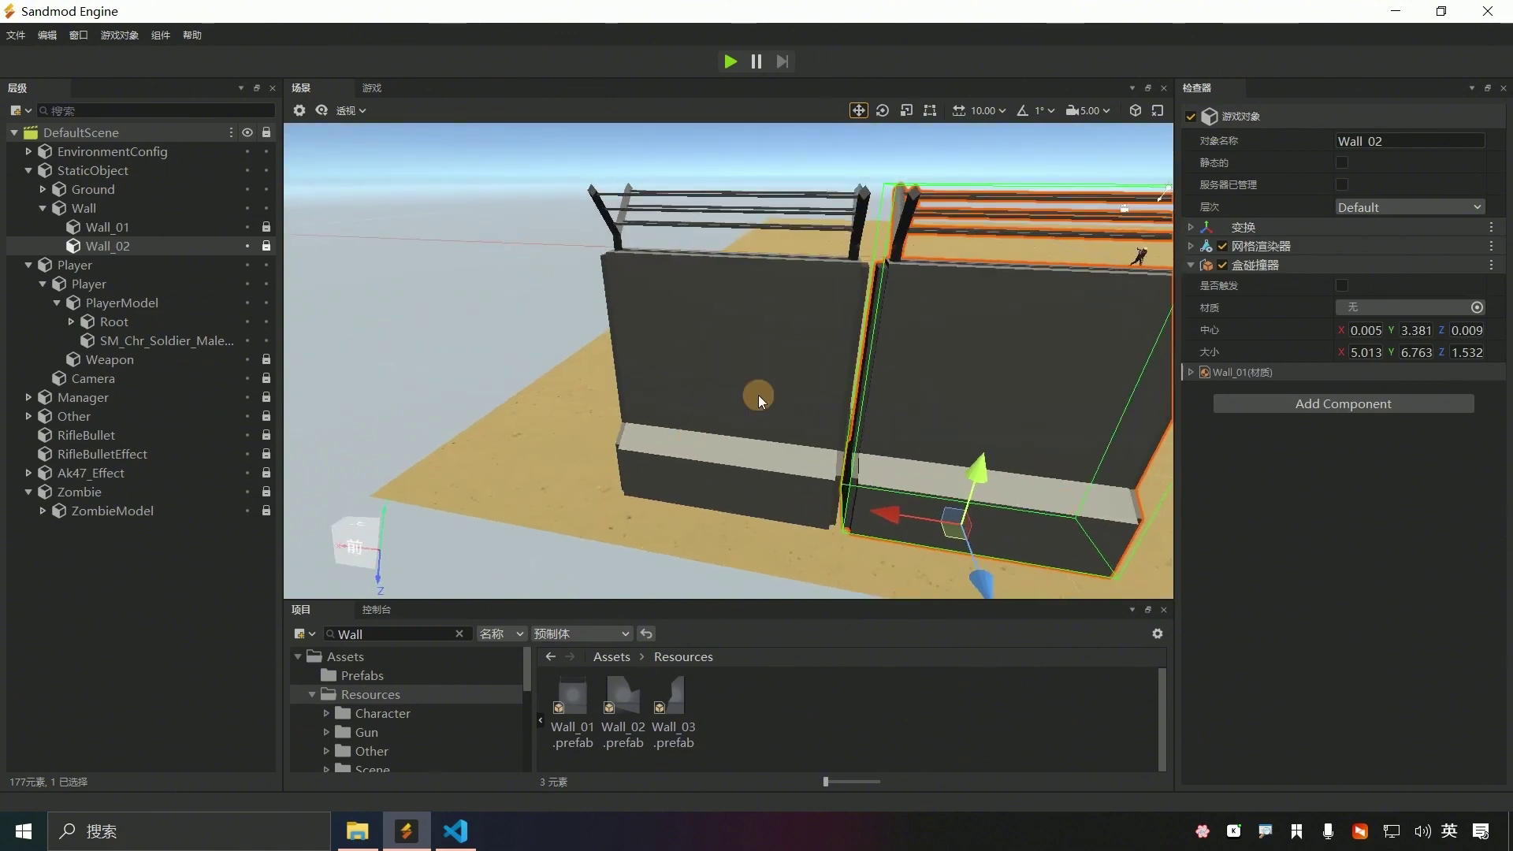
- Set Wall_01's position to X 27 and Z 30
click(758, 396)
scroll(177, 307, up, 3)
click(43, 189)
click(107, 227)
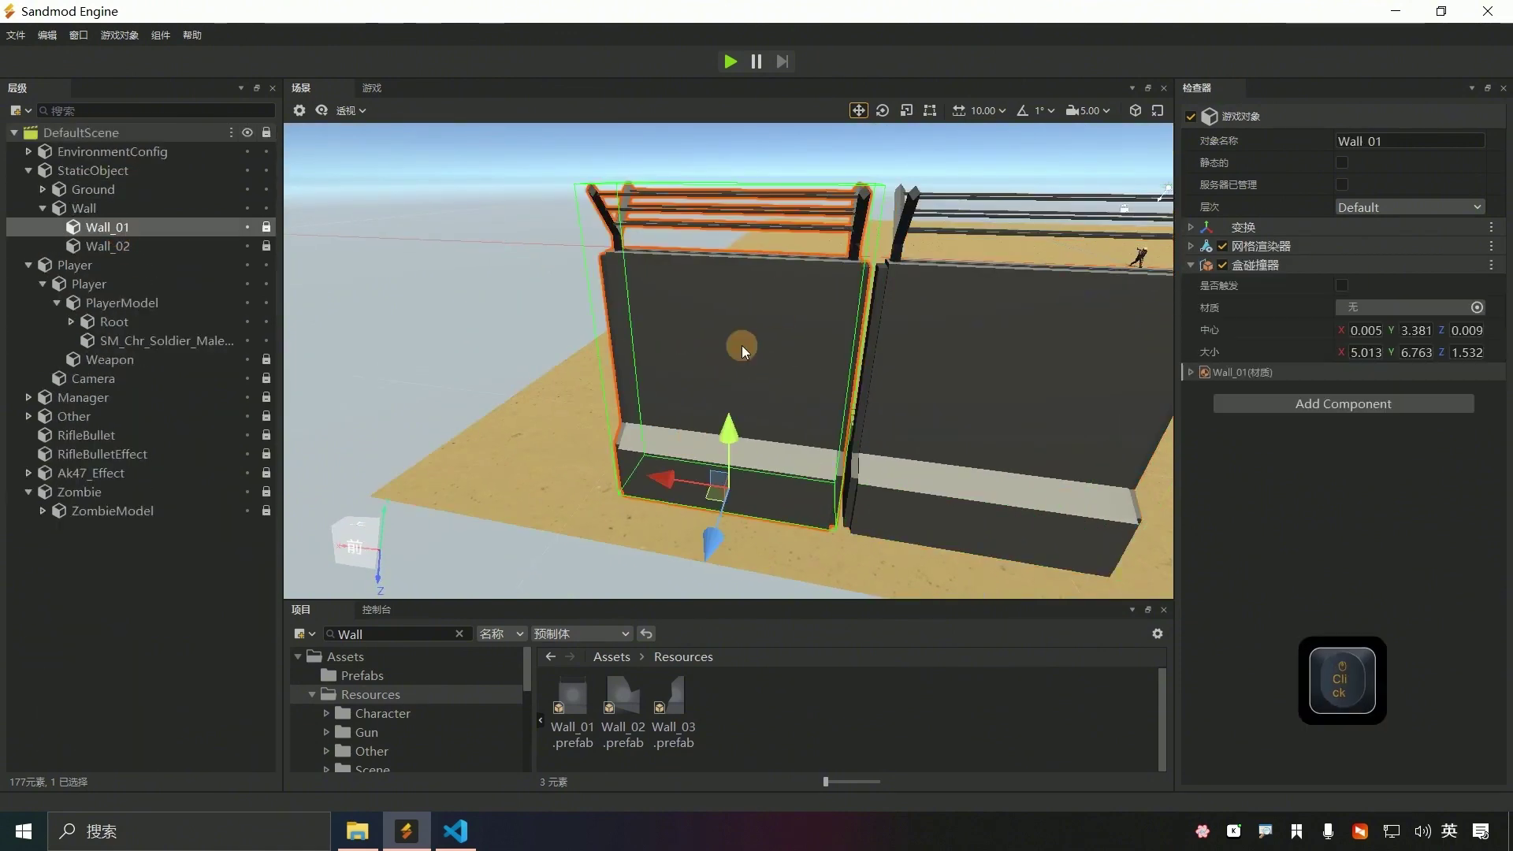
click(1201, 227)
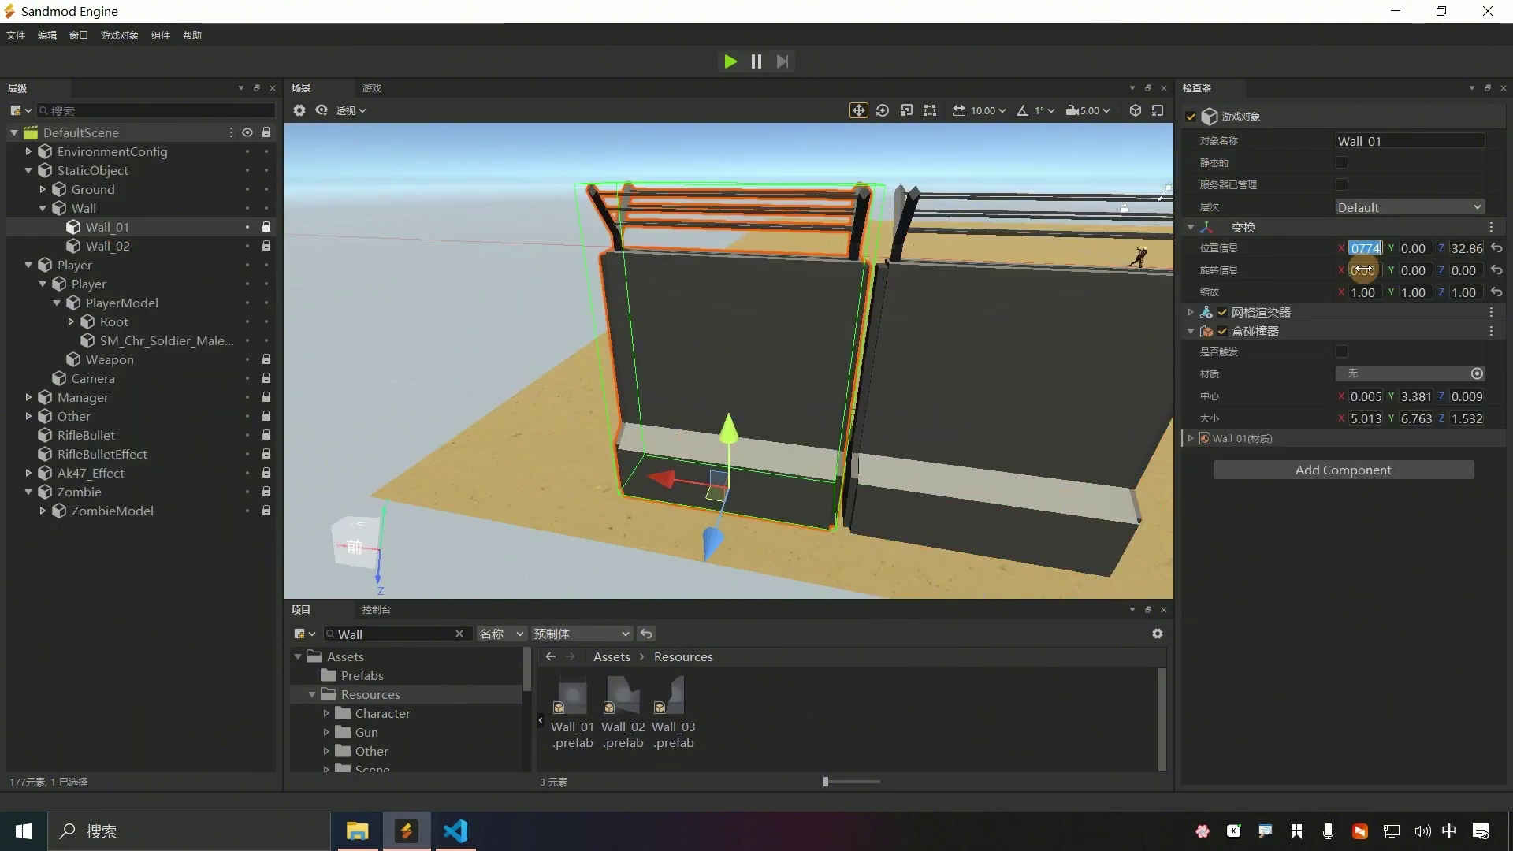
text(27)
text(30)
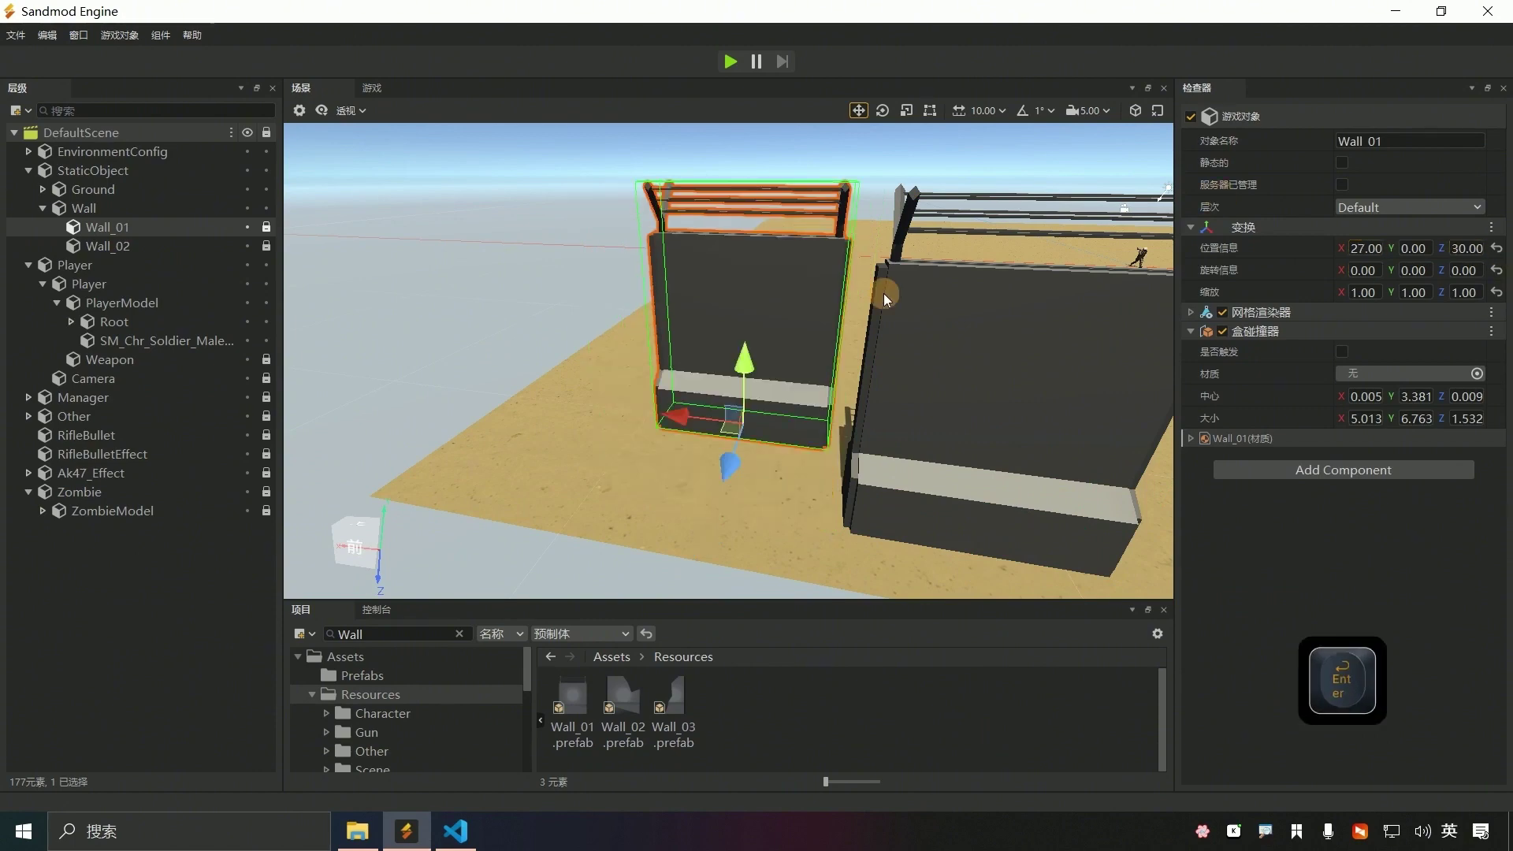
- Delete the Wall_02 copy beside Wall_01
right_drag(883, 294, 726, 361)
click(154, 246)
key(Delete)
- Duplicate Wall_01 and move the copy along the ground's edge so it stands directly beside the original
click(123, 226)
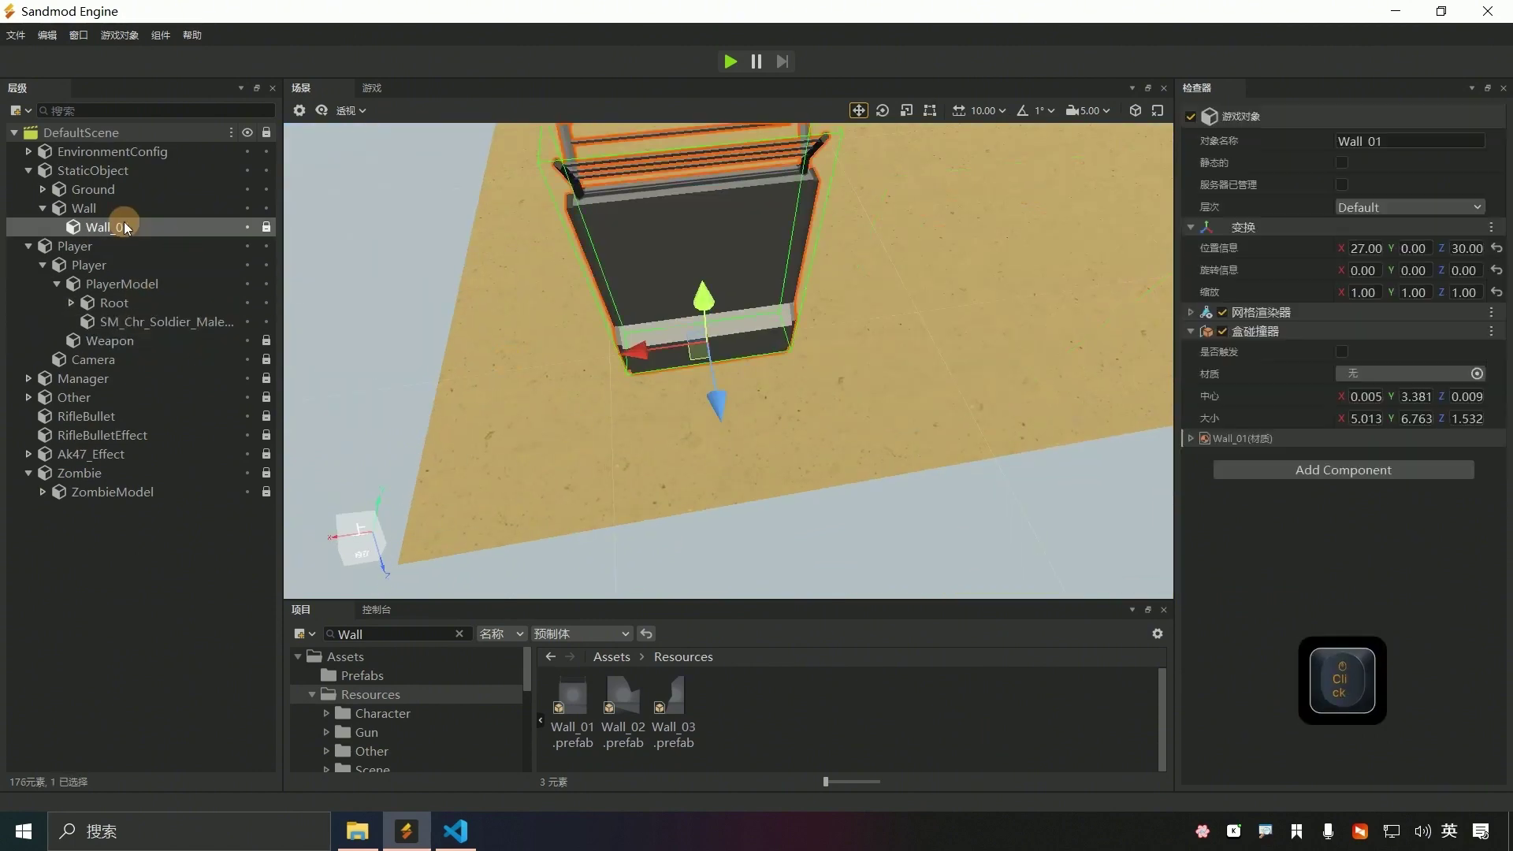
key(ctrl+d)
drag(631, 355, 805, 334)
right_drag(805, 336, 728, 357)
drag(844, 419, 826, 452)
right_drag(826, 452, 728, 361)
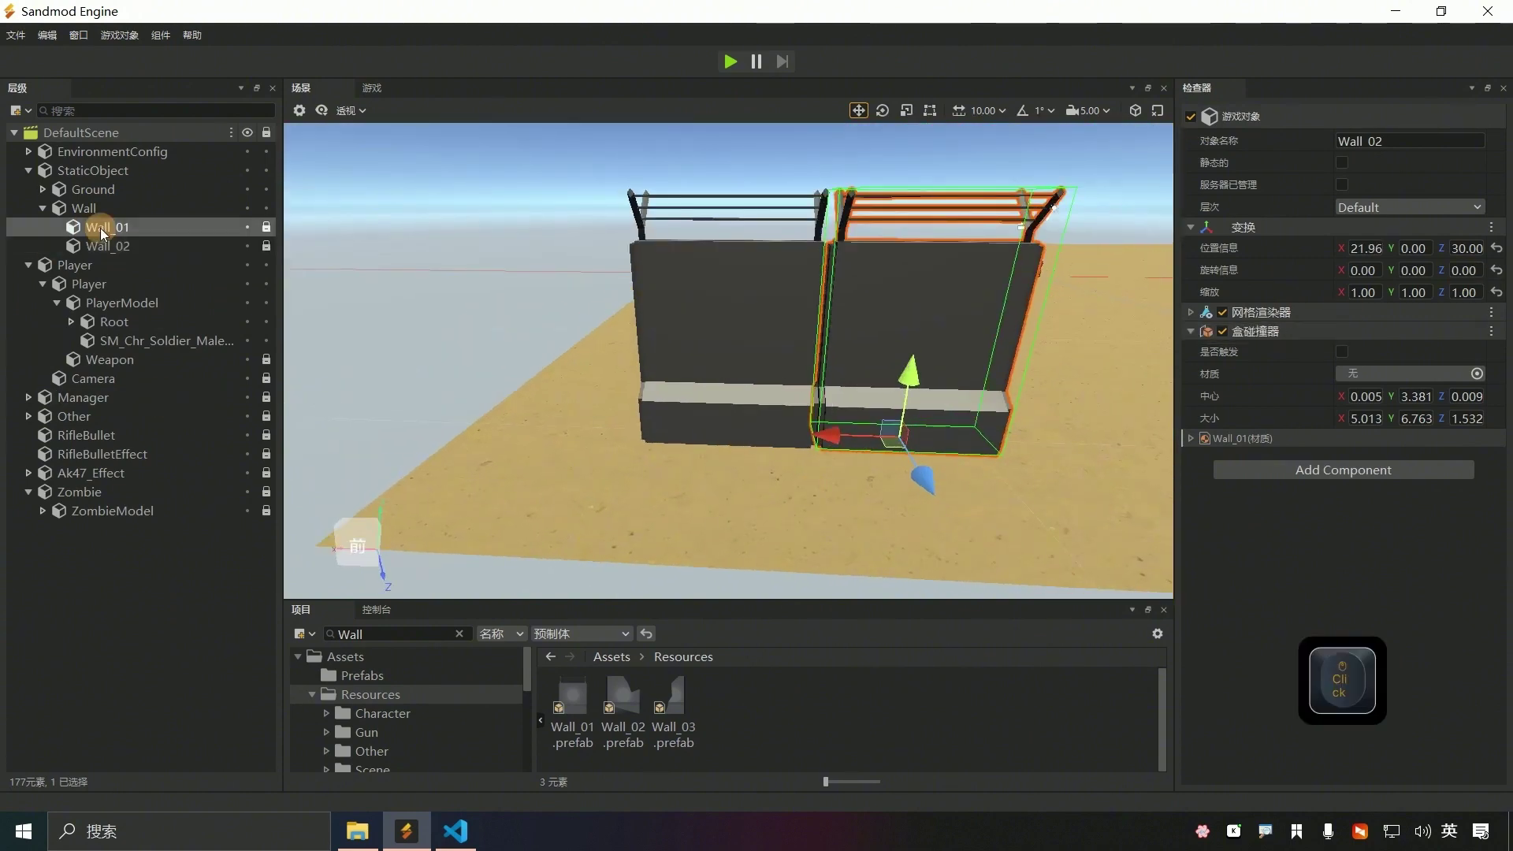
- Set Wall_02's X position to 22
click(118, 249)
click(122, 229)
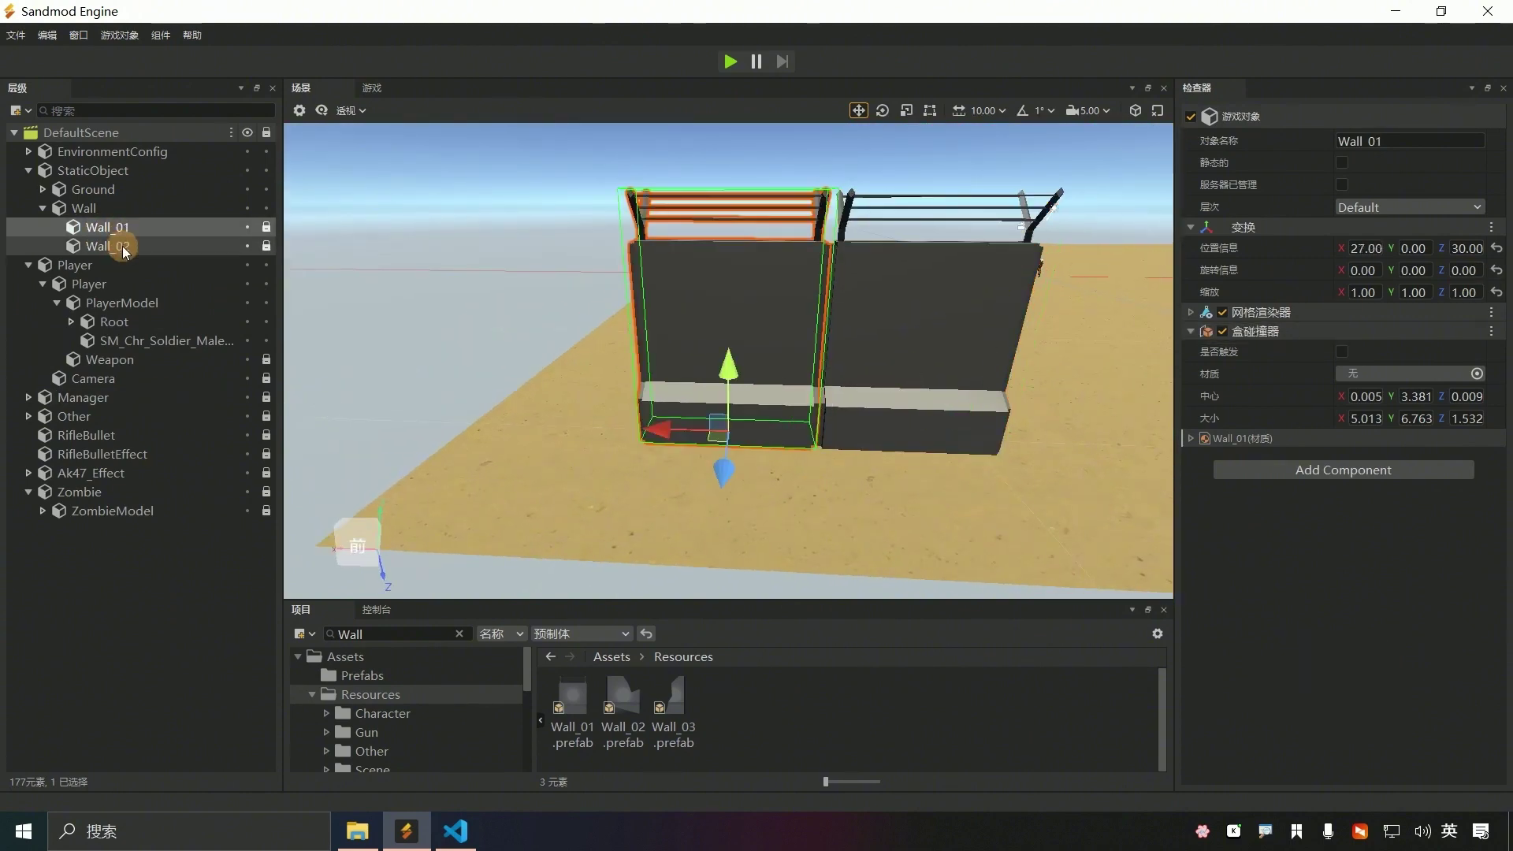
click(121, 246)
click(1372, 249)
text(22)
key(Return)
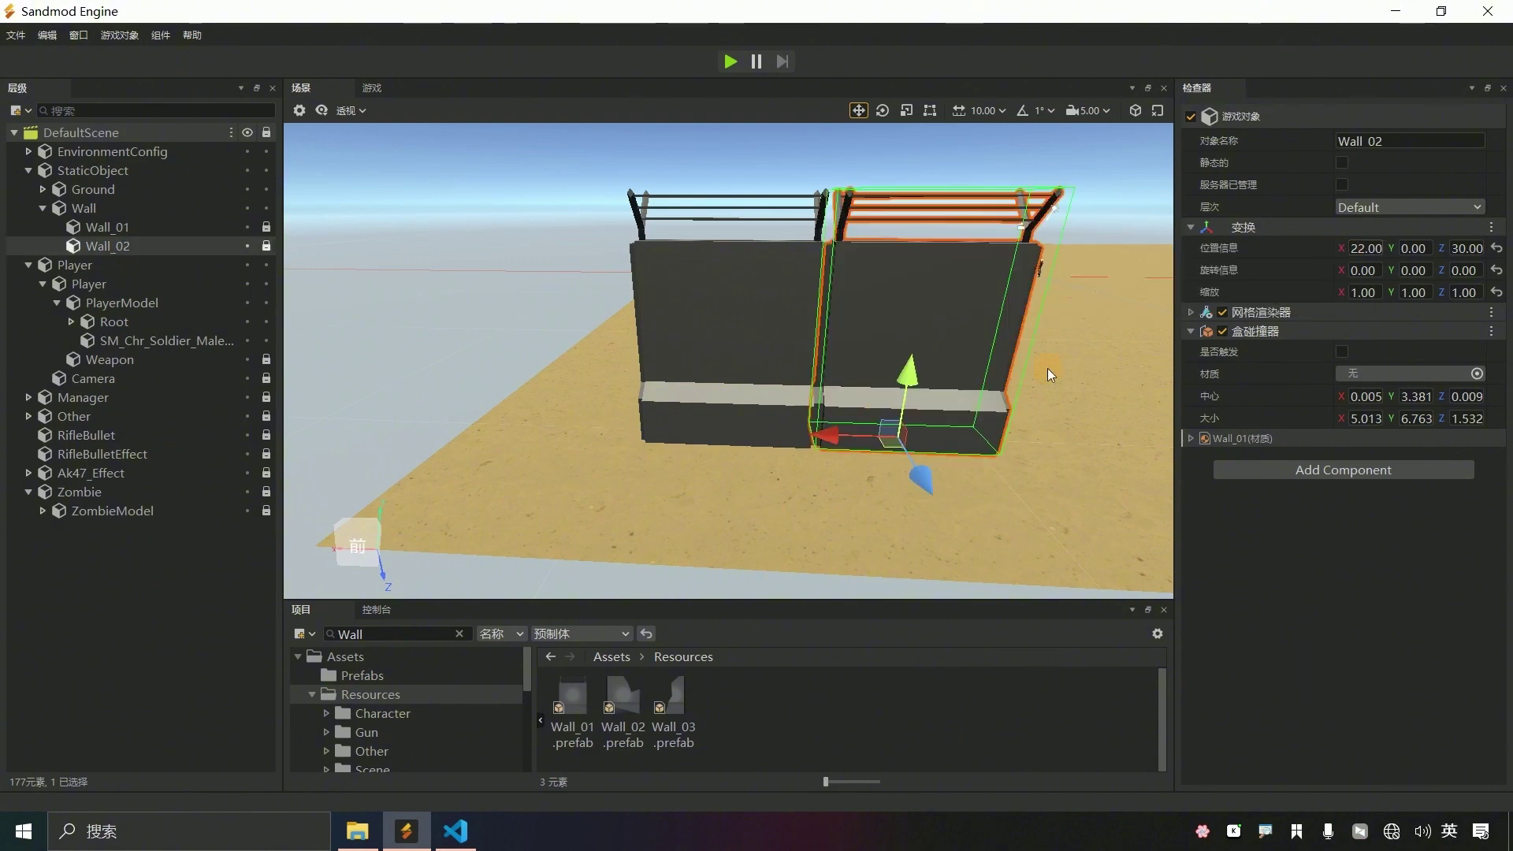
- Set the movement snap increment to 5 and turn movement snapping on
scroll(1048, 367, up, 3)
text(5)
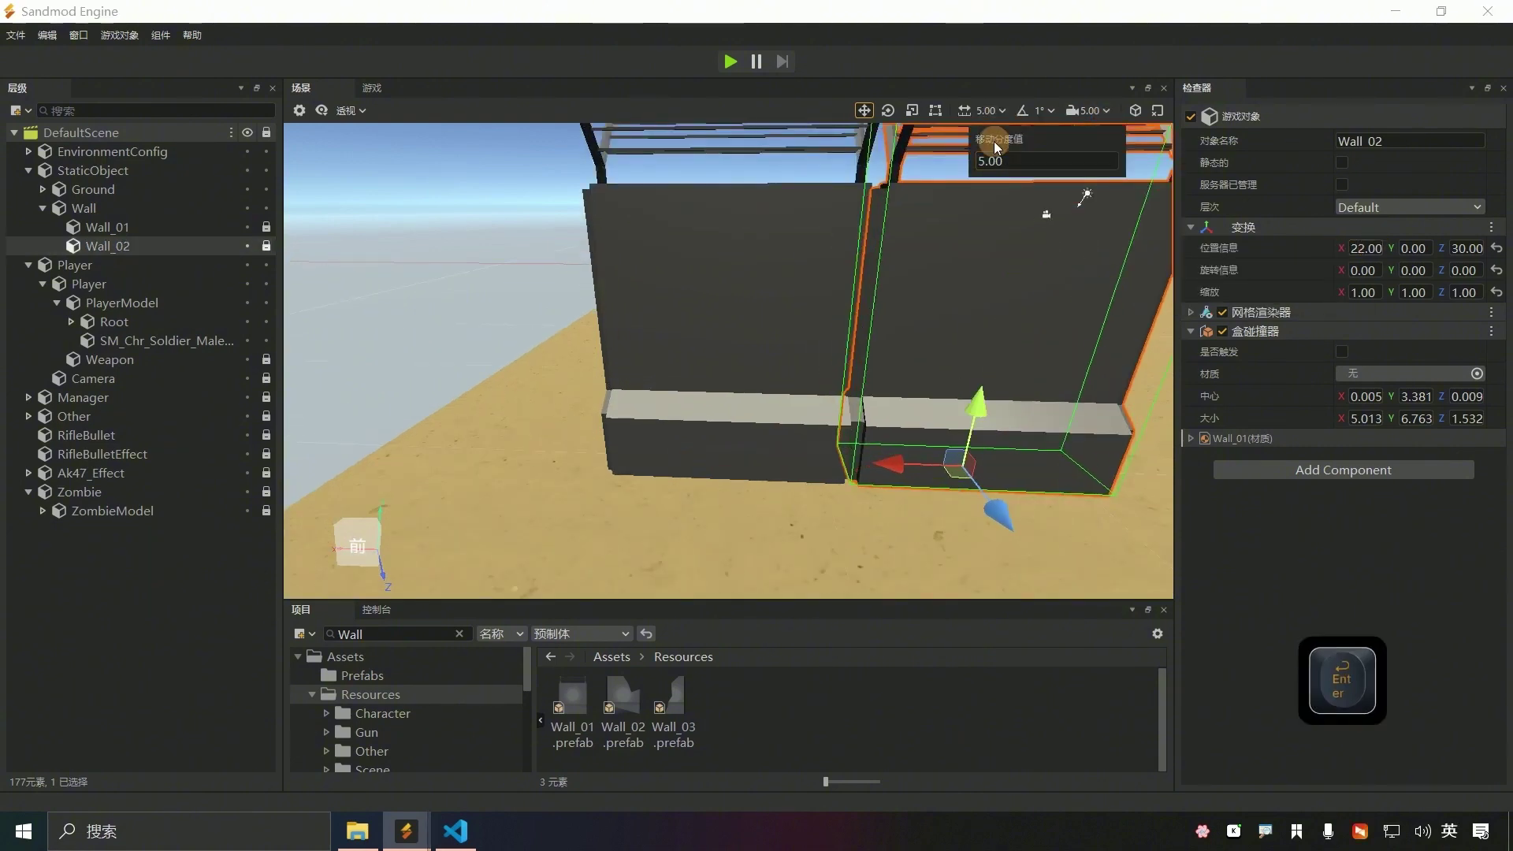
key(Return)
- Duplicate Wall_02 twice in succession, moving each copy 5 units further along the ground's edge until the row ends at X 12
key(ctrl+d)
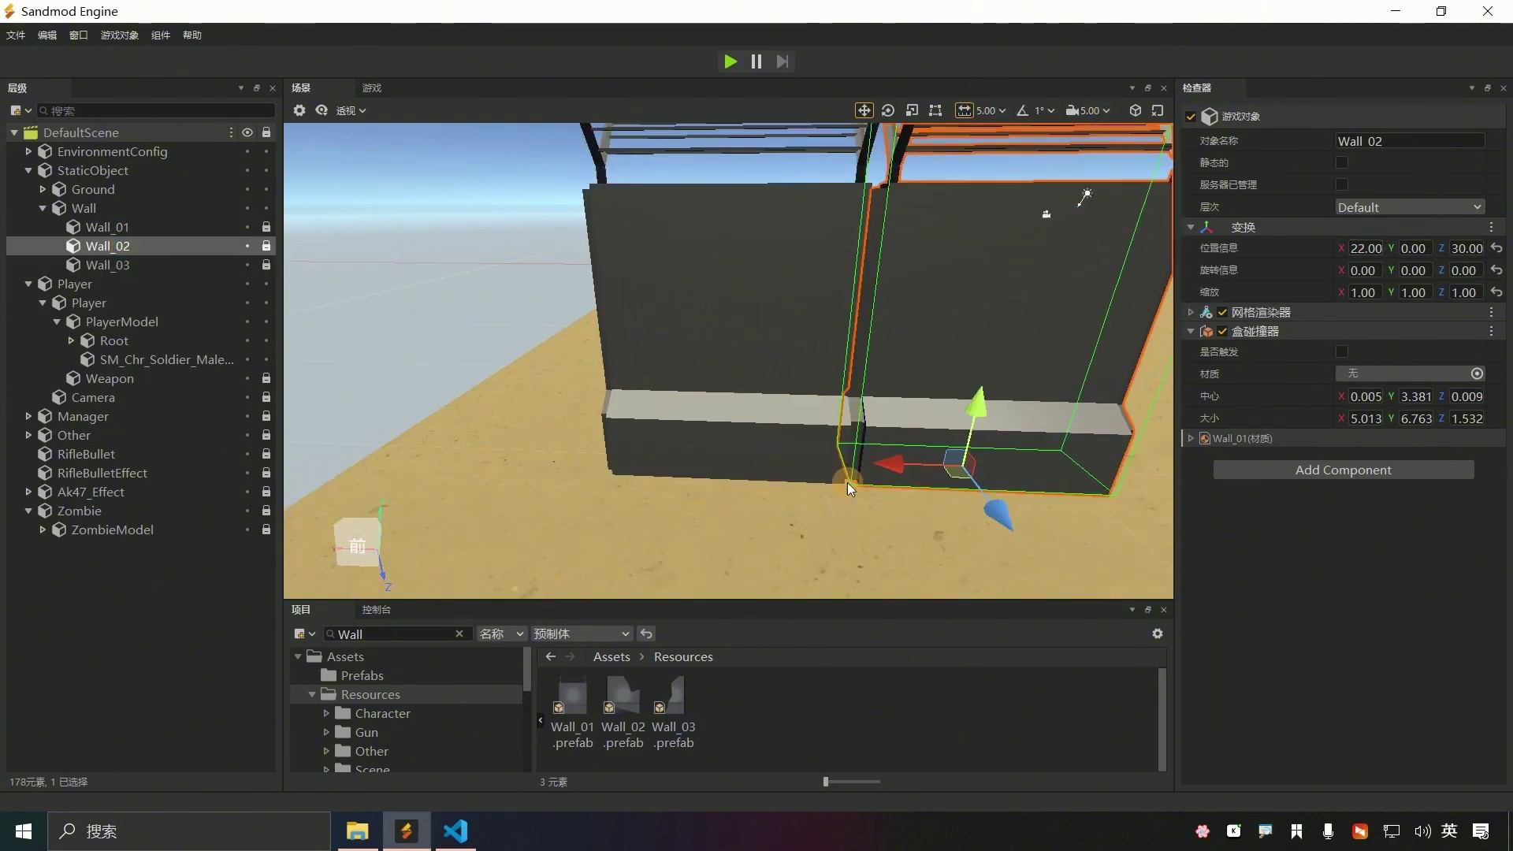
click(123, 266)
click(104, 267)
key(f)
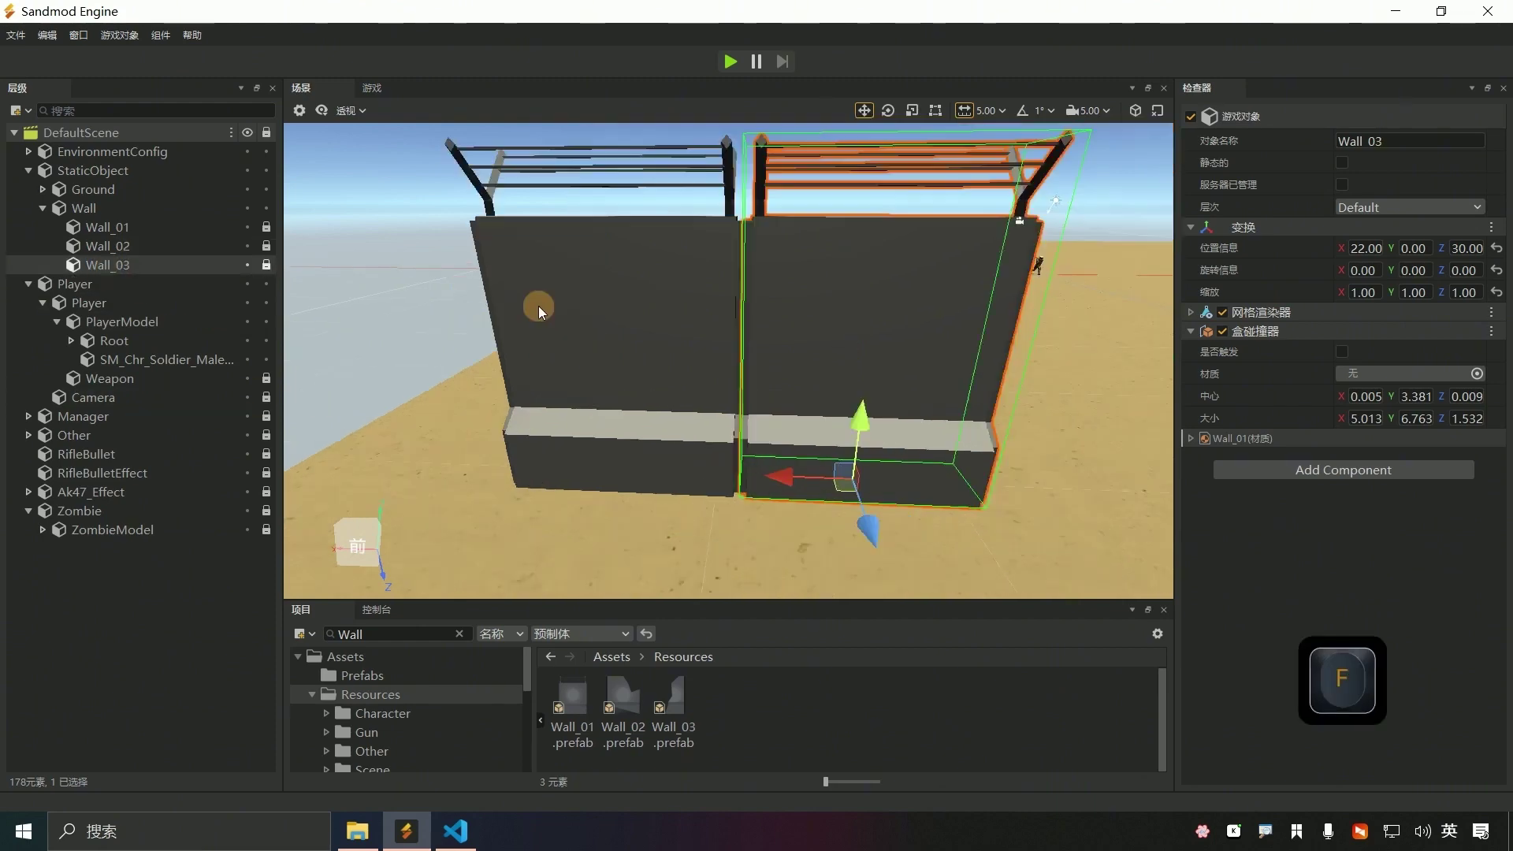
drag(653, 479, 1173, 509)
key(ctrl+d)
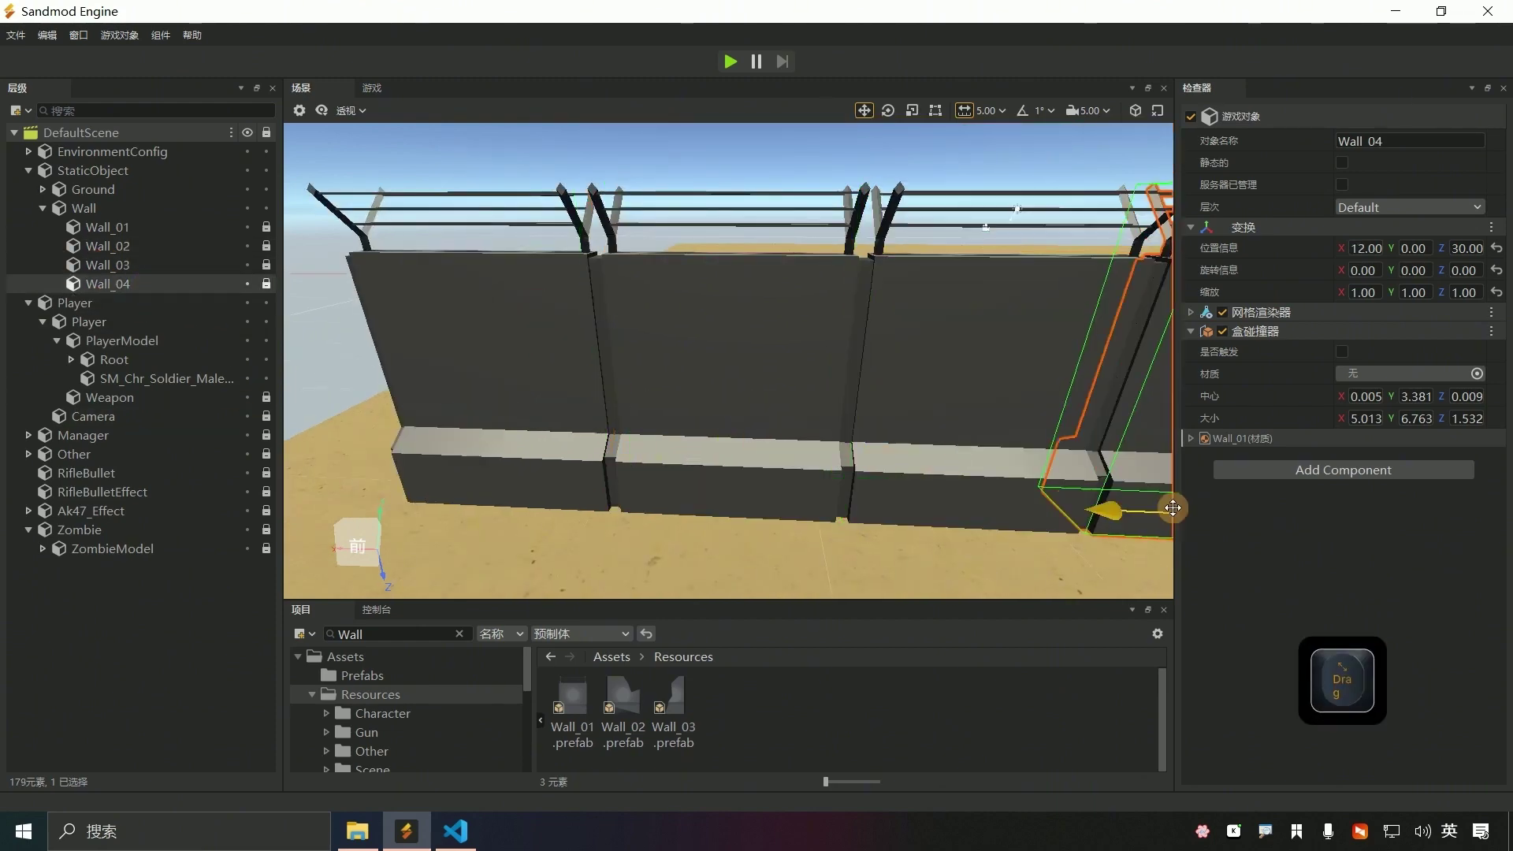
- Extend the wall row from Wall_04 with two more duplicates spaced 5 units apart, ending at X 2
click(106, 284)
key(f)
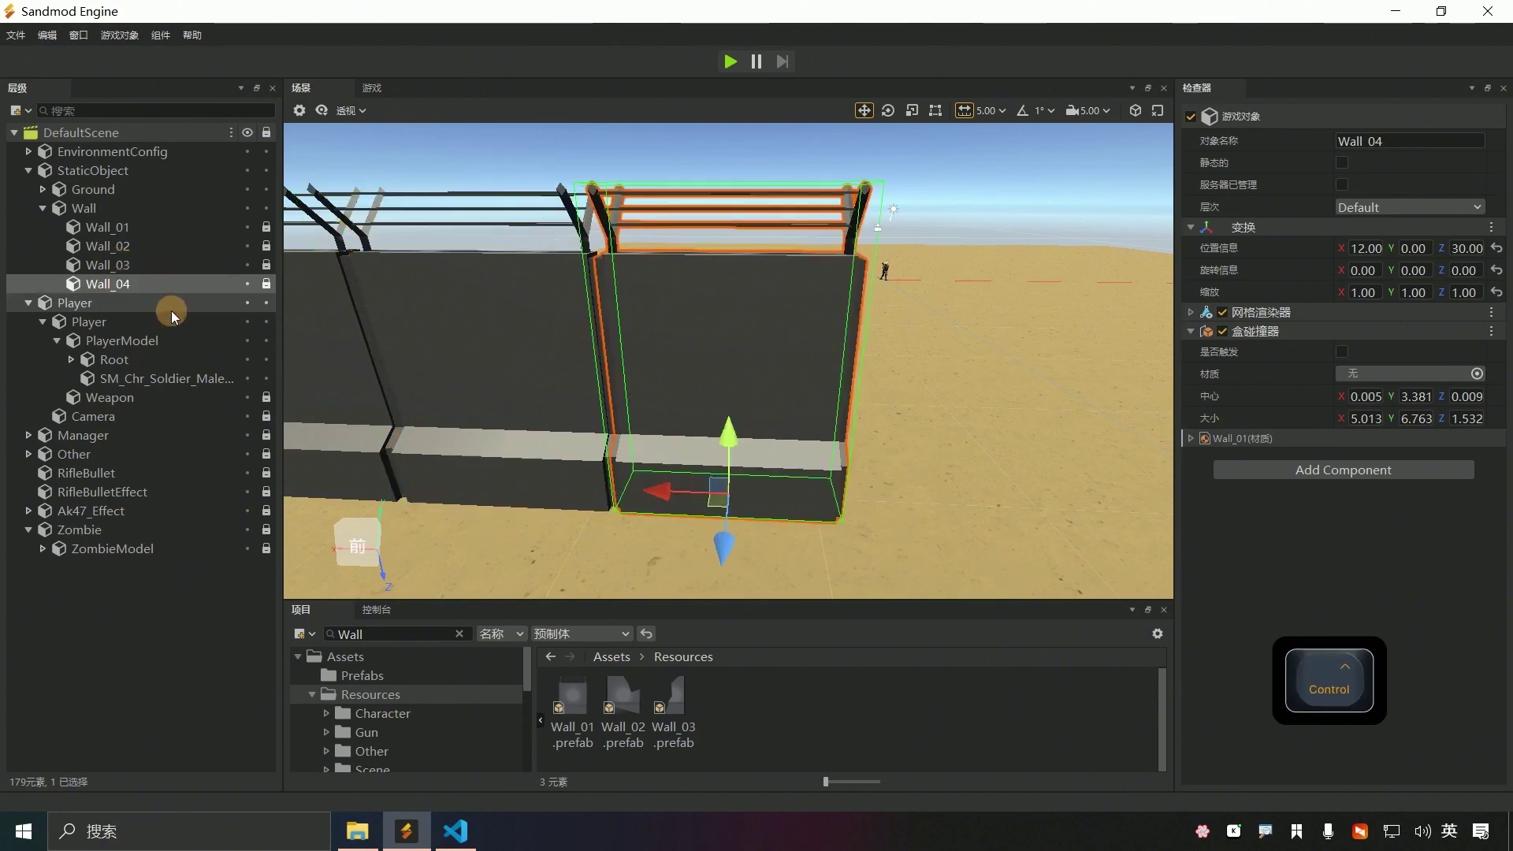
key(ctrl+d)
drag(661, 492, 996, 521)
key(ctrl+d)
scroll(995, 522, down, 5)
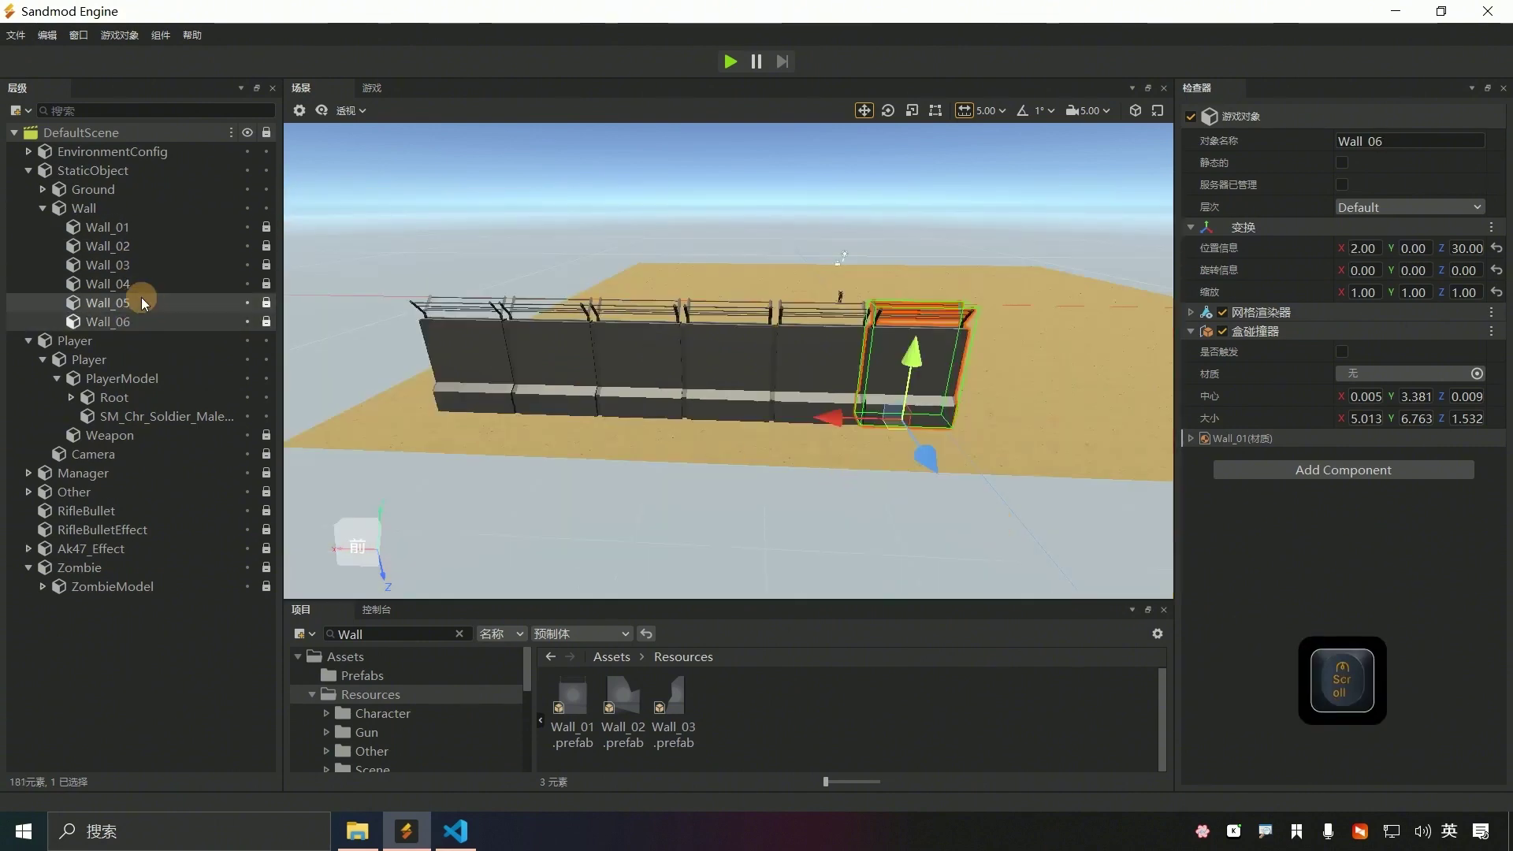
- Duplicate the end wall twice more and place the copies at X -3 and X -8
key(ctrl+d)
click(131, 340)
key(ctrl+d)
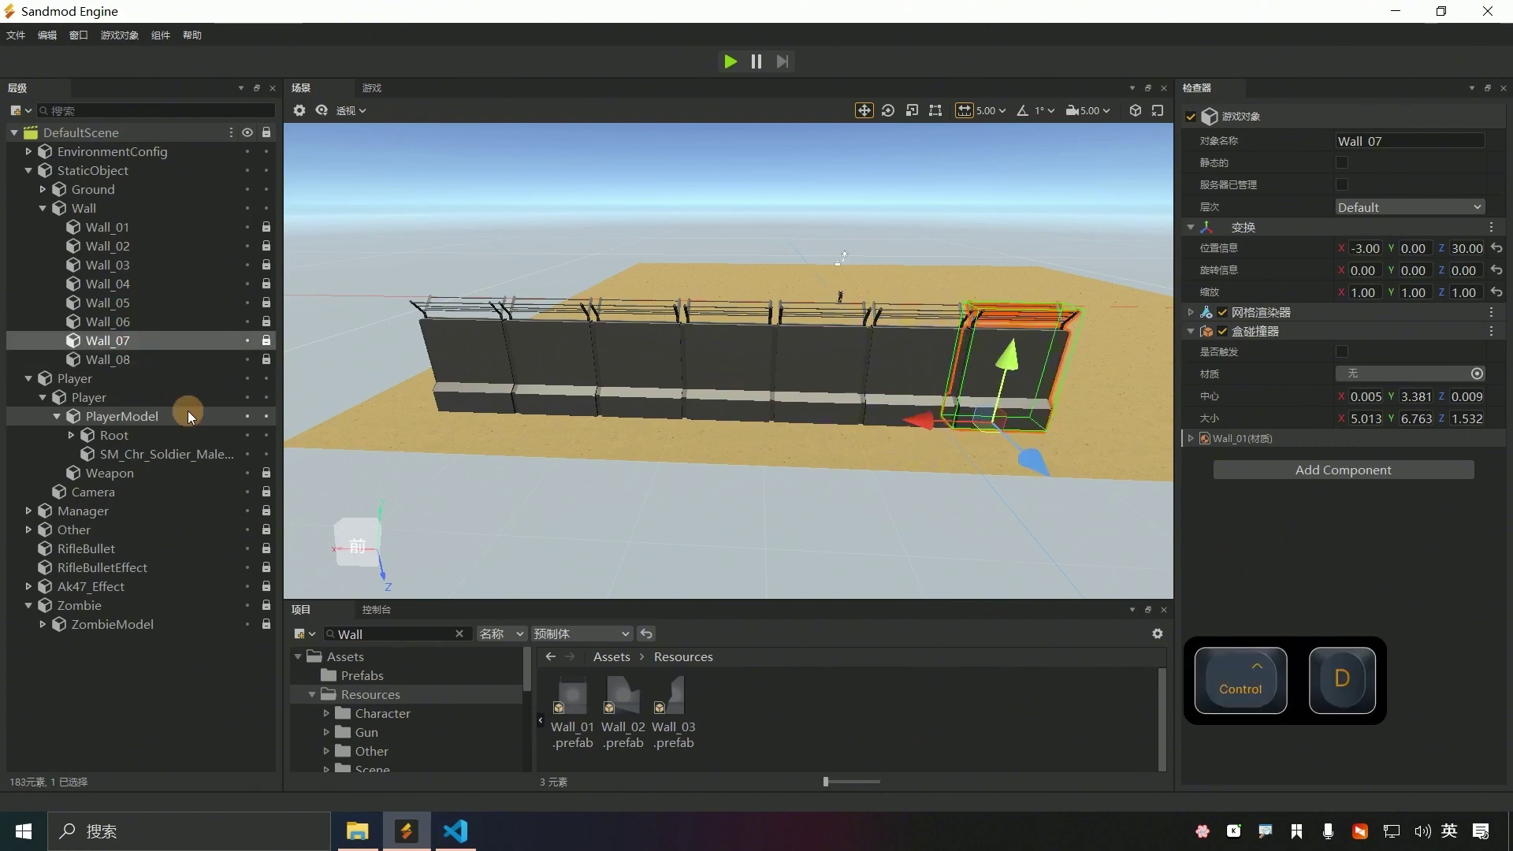
drag(921, 420, 1011, 427)
scroll(925, 438, down, 3)
key(f)
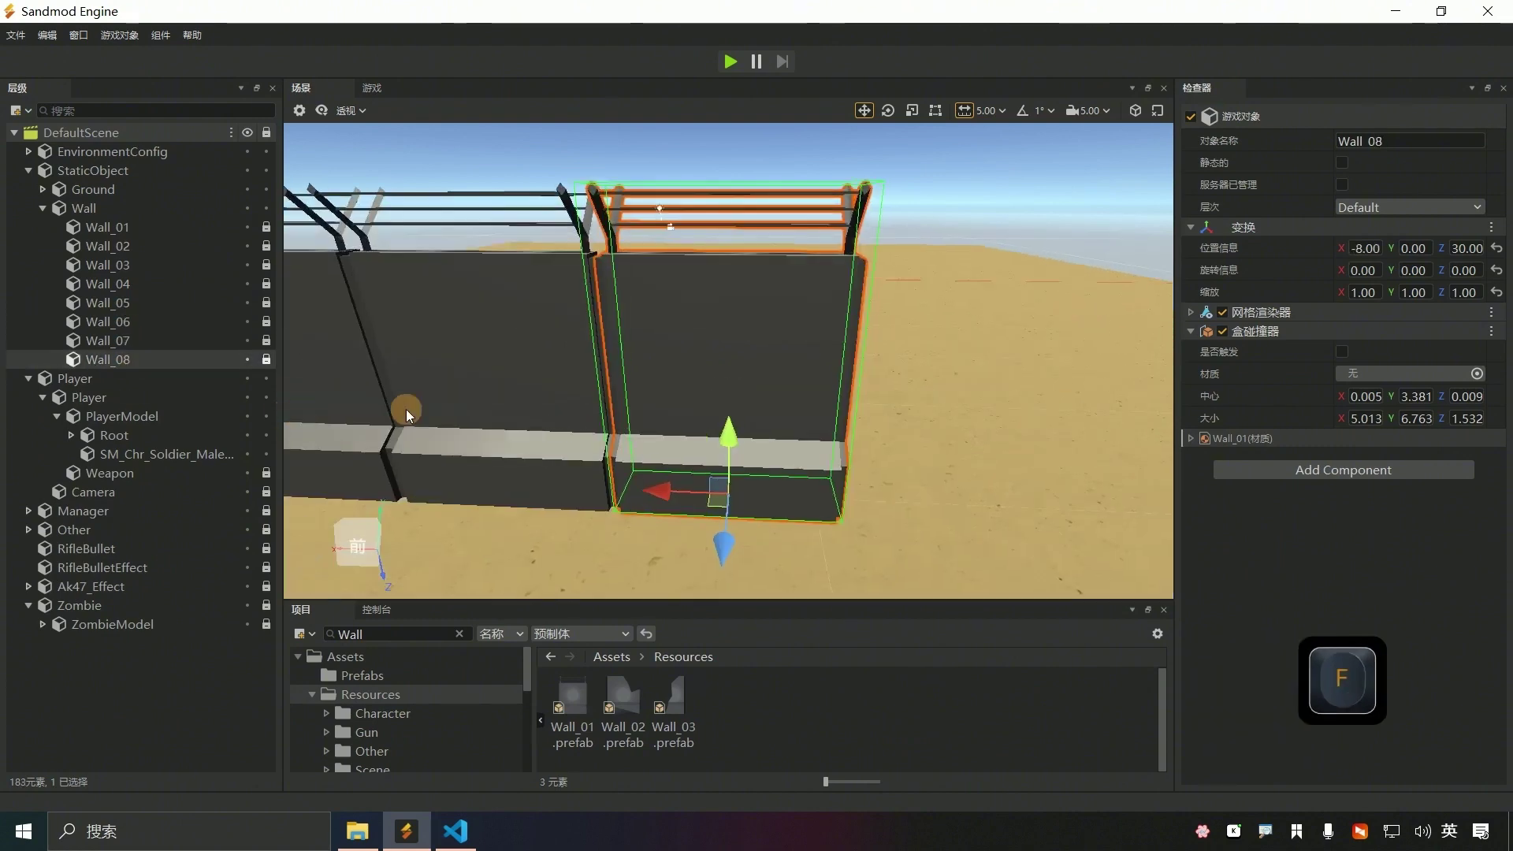
- Continue the row past Wall_08 with two duplicates at 5-unit spacing, ending at X -18
key(ctrl+d)
drag(666, 492, 882, 498)
click(125, 362)
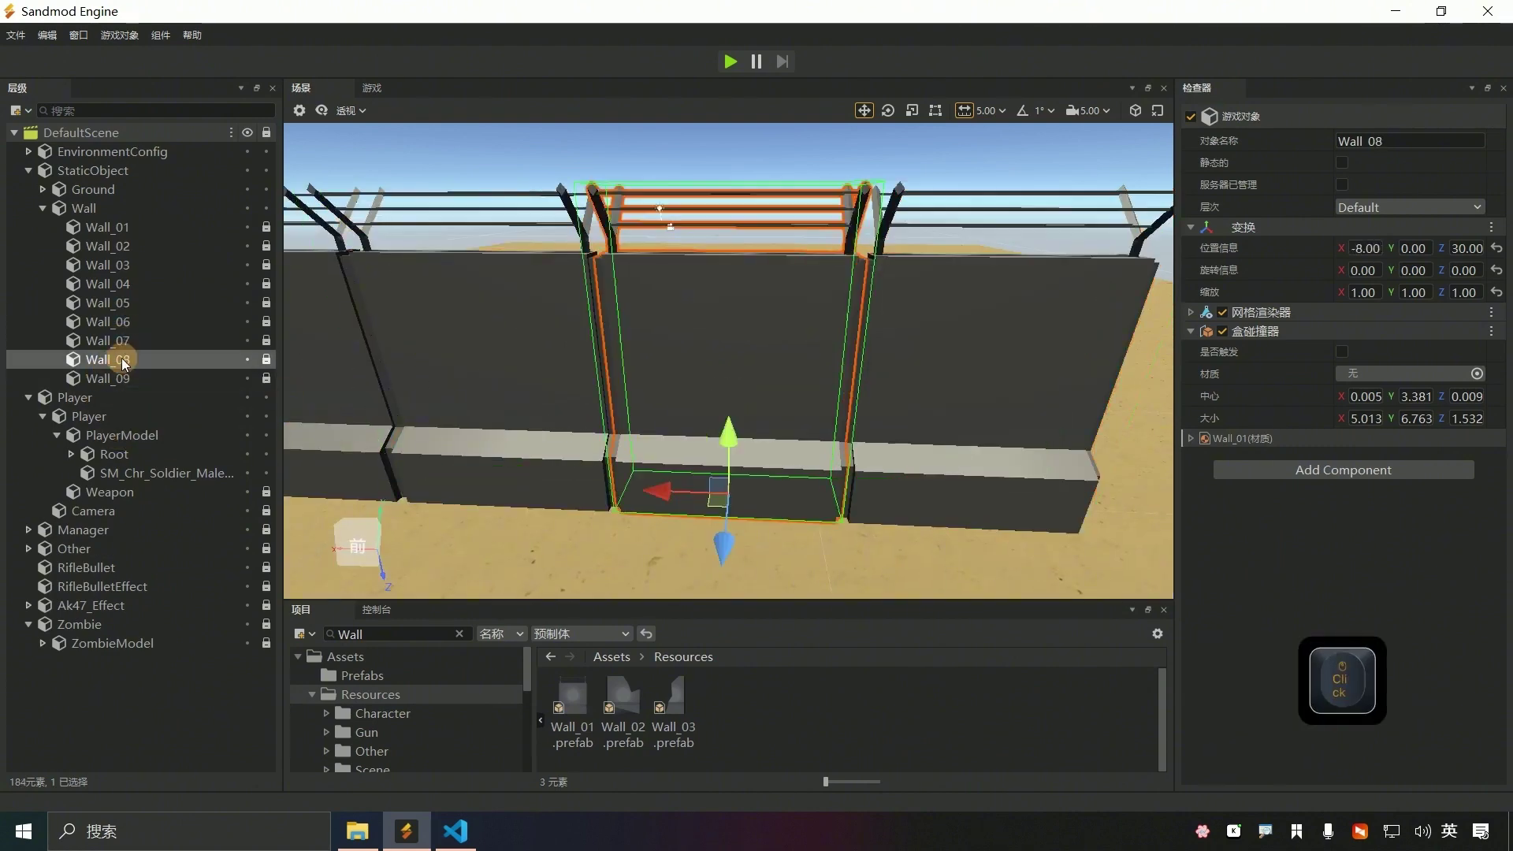
click(115, 379)
key(ctrl+d)
drag(1052, 499, 1103, 502)
- Duplicate Wall_10 and move the copy along the edge to X -23
scroll(1030, 508, down, 4)
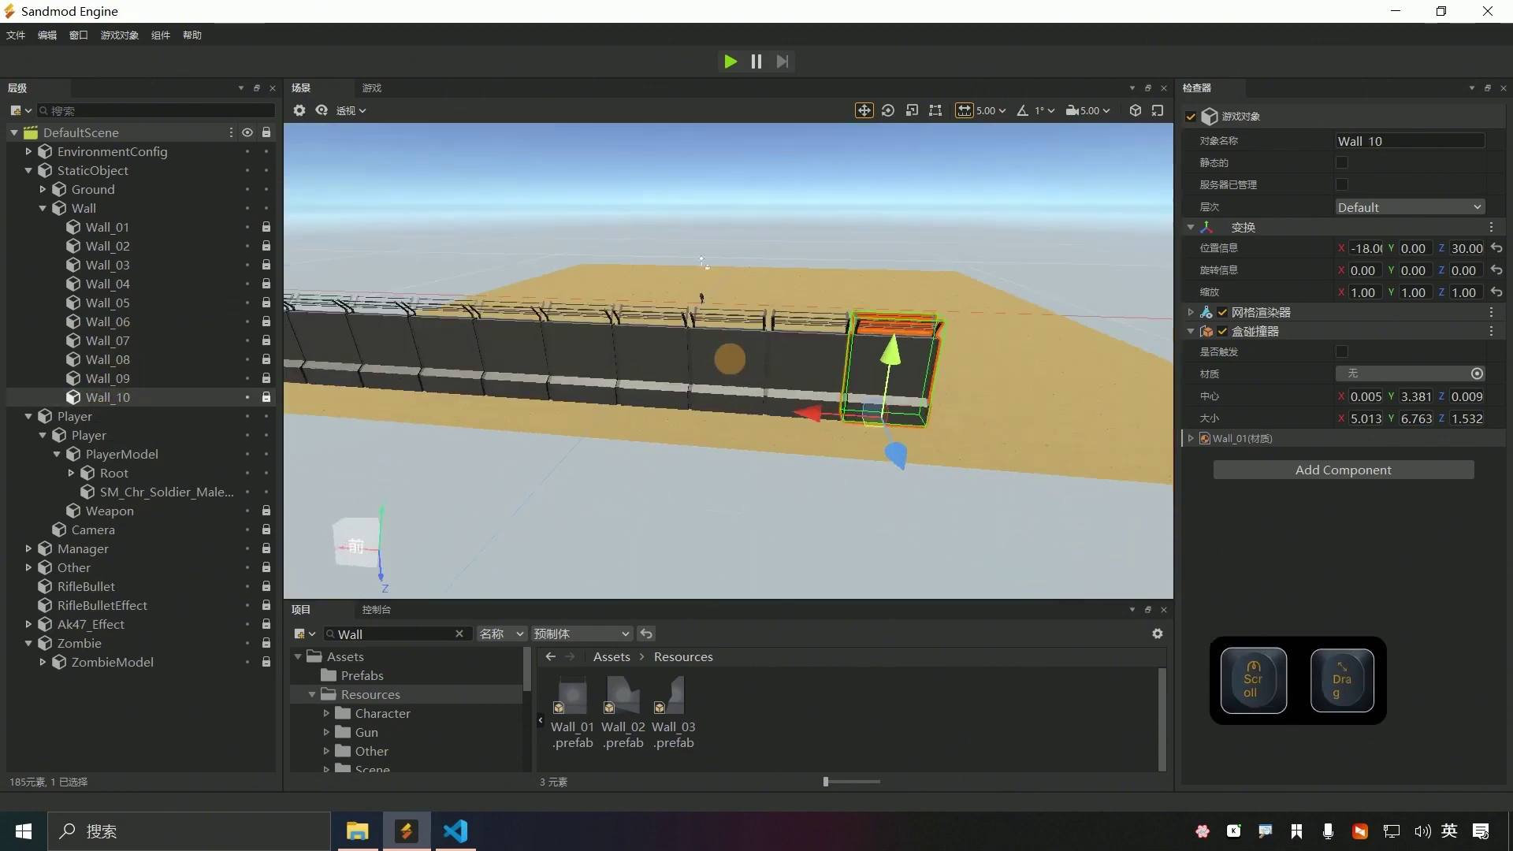
click(122, 399)
key(ctrl+d)
click(135, 419)
drag(812, 412, 902, 417)
scroll(903, 418, down, 4)
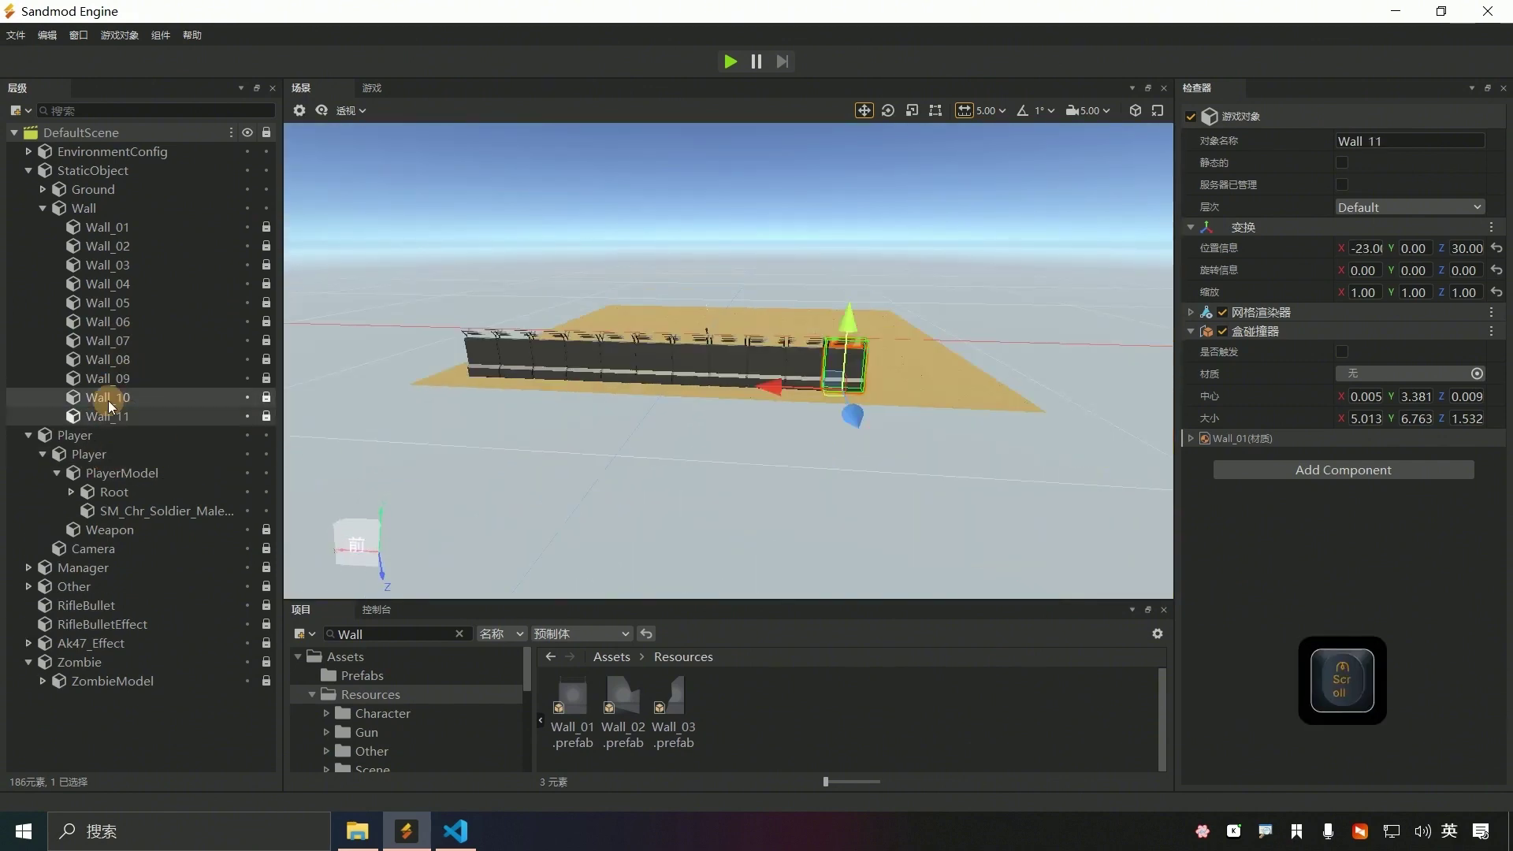
- Add two more duplicates after Wall_11 at 5-unit spacing, ending the row at X -33
click(113, 414)
key(ctrl+d)
click(201, 439)
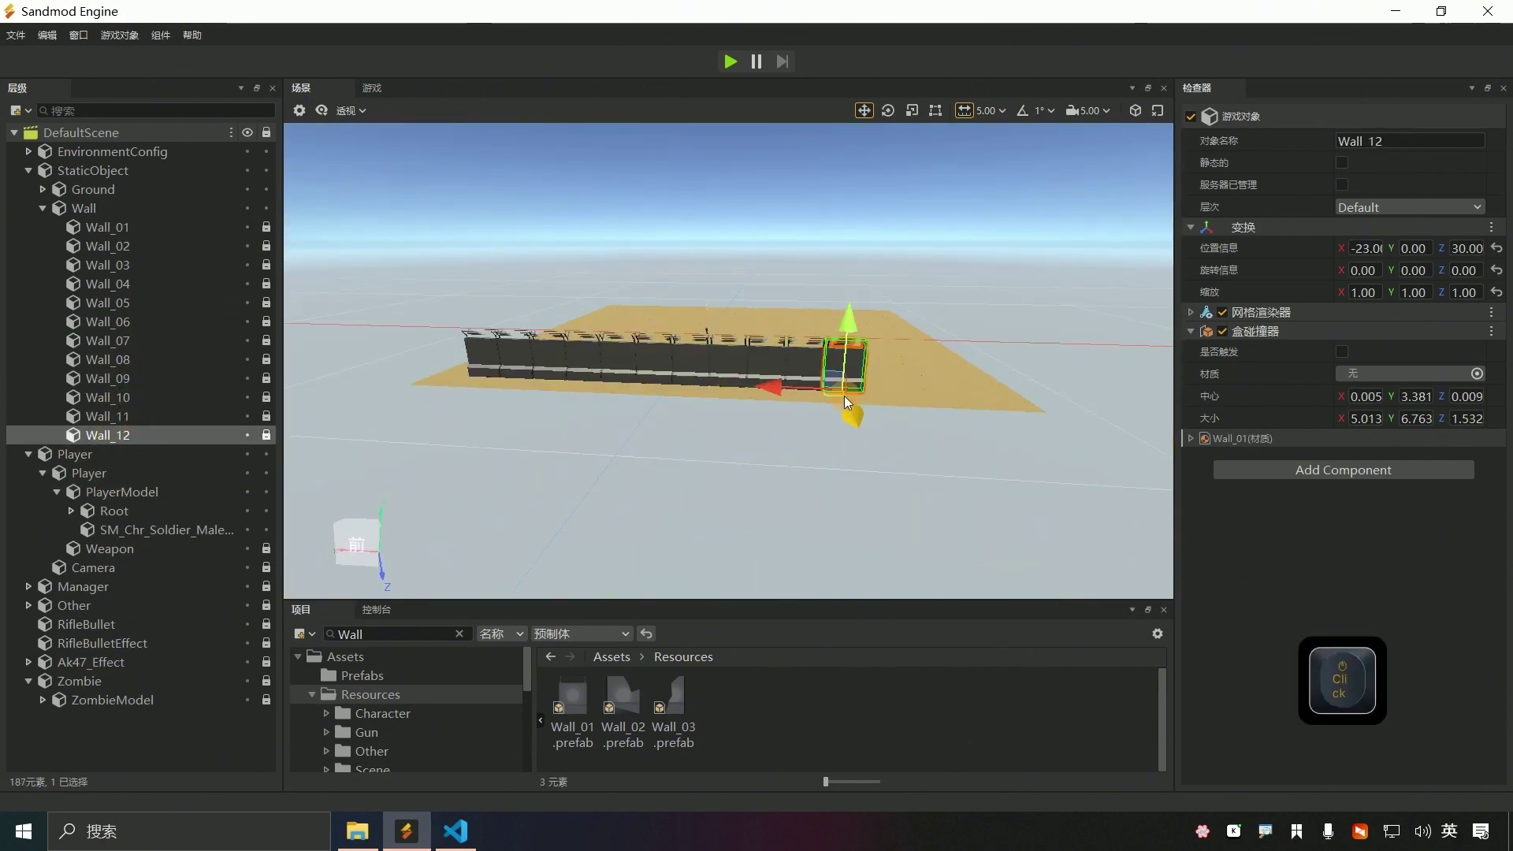
key(ctrl+d)
click(150, 448)
drag(815, 390, 872, 402)
key(f)
right_drag(1039, 381, 728, 361)
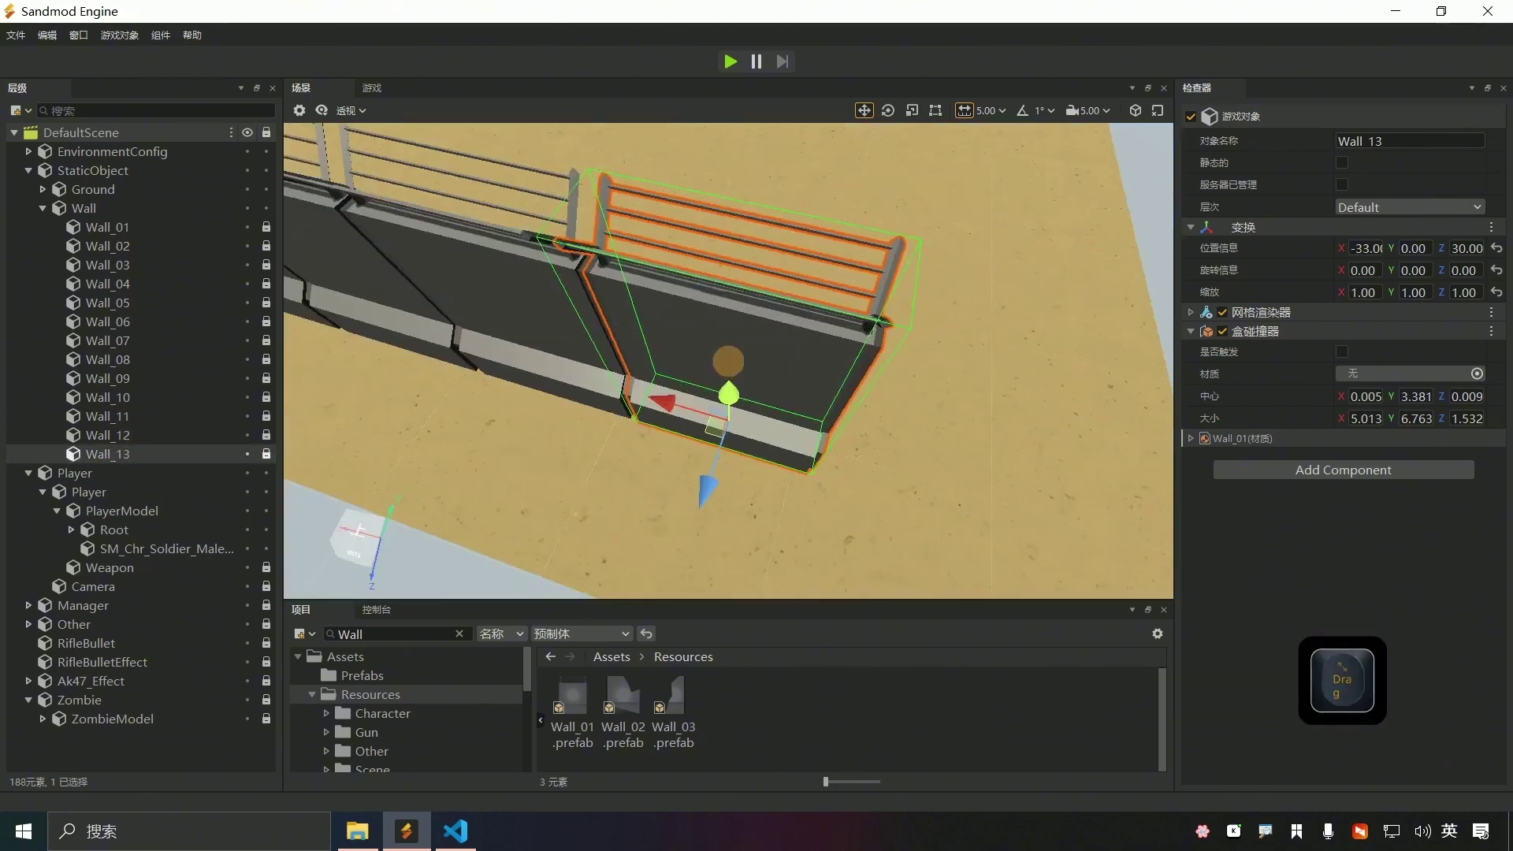
- Duplicate Wall_13 and move the copy one wall length further toward the ground's far corner
scroll(773, 484, down, 4)
key(ctrl+d)
click(121, 474)
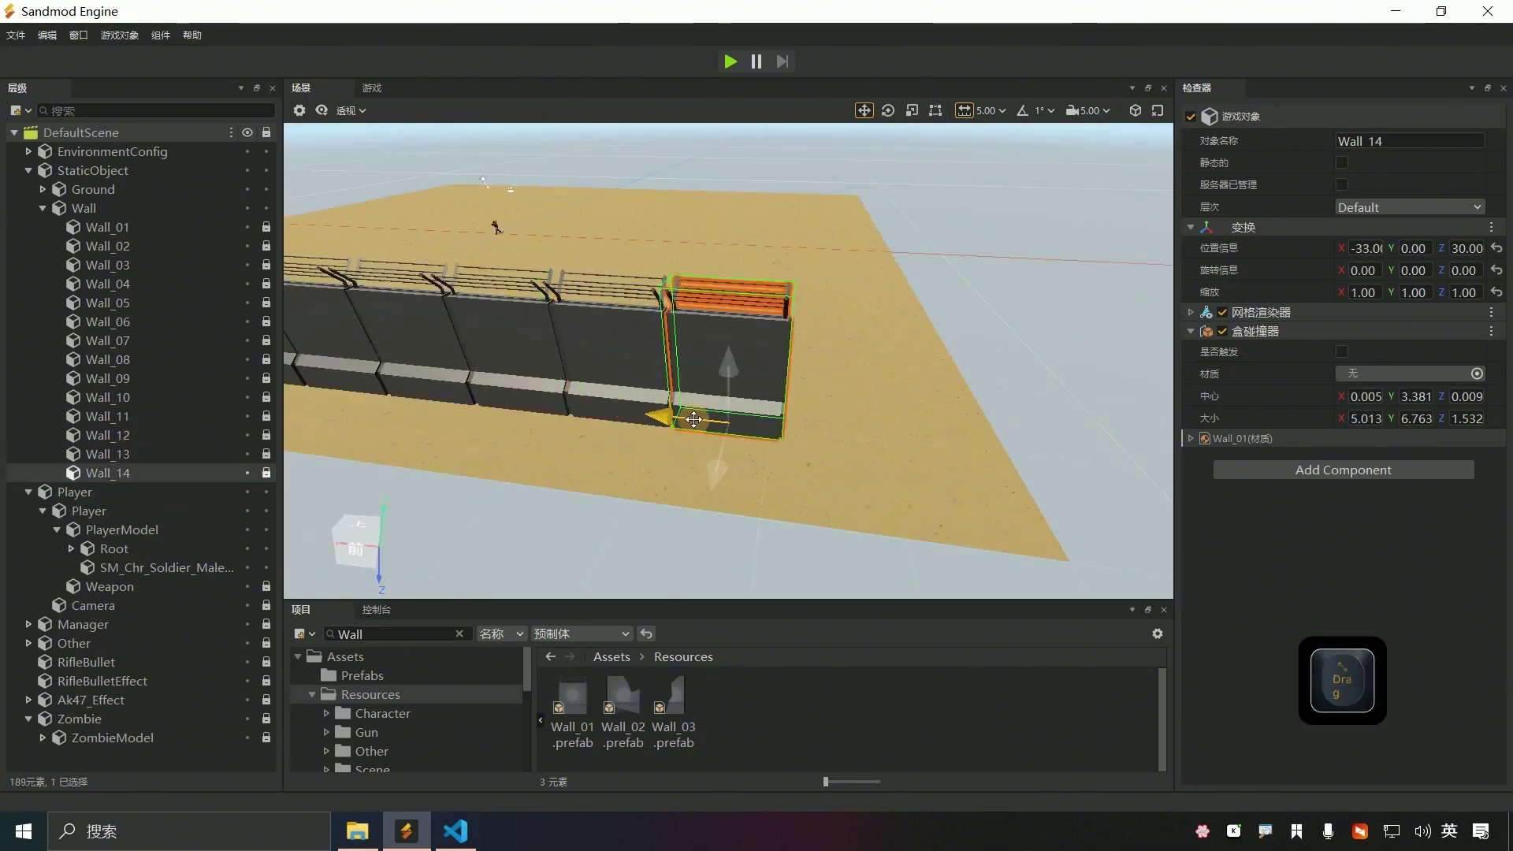
scroll(871, 433, down, 5)
- Create an empty object named Side under the Wall object
click(107, 227)
shift+click(123, 473)
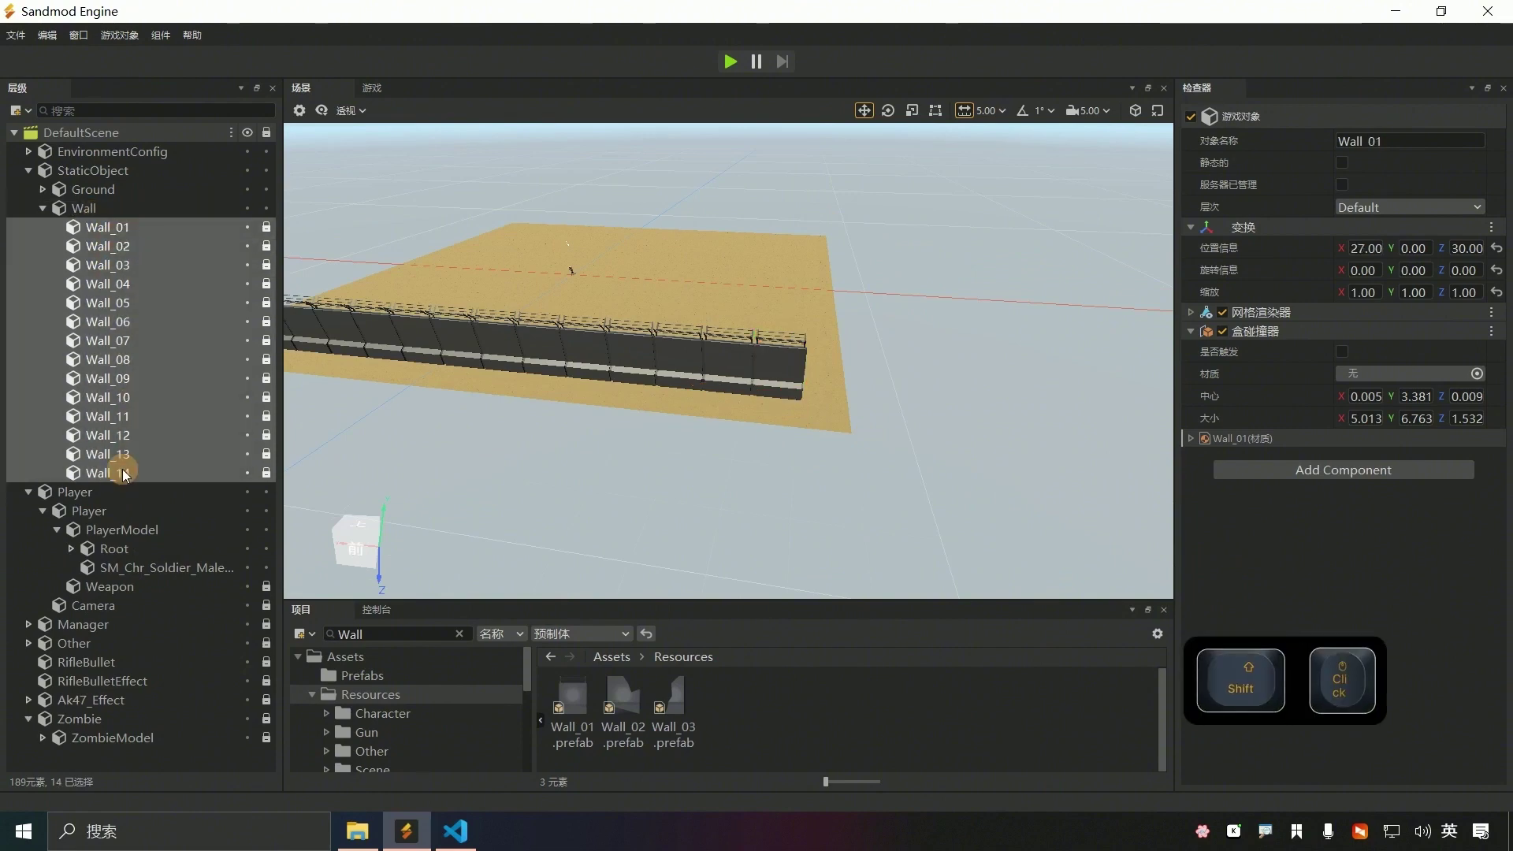
right_click(122, 473)
click(210, 266)
text(Side)
key(Return)
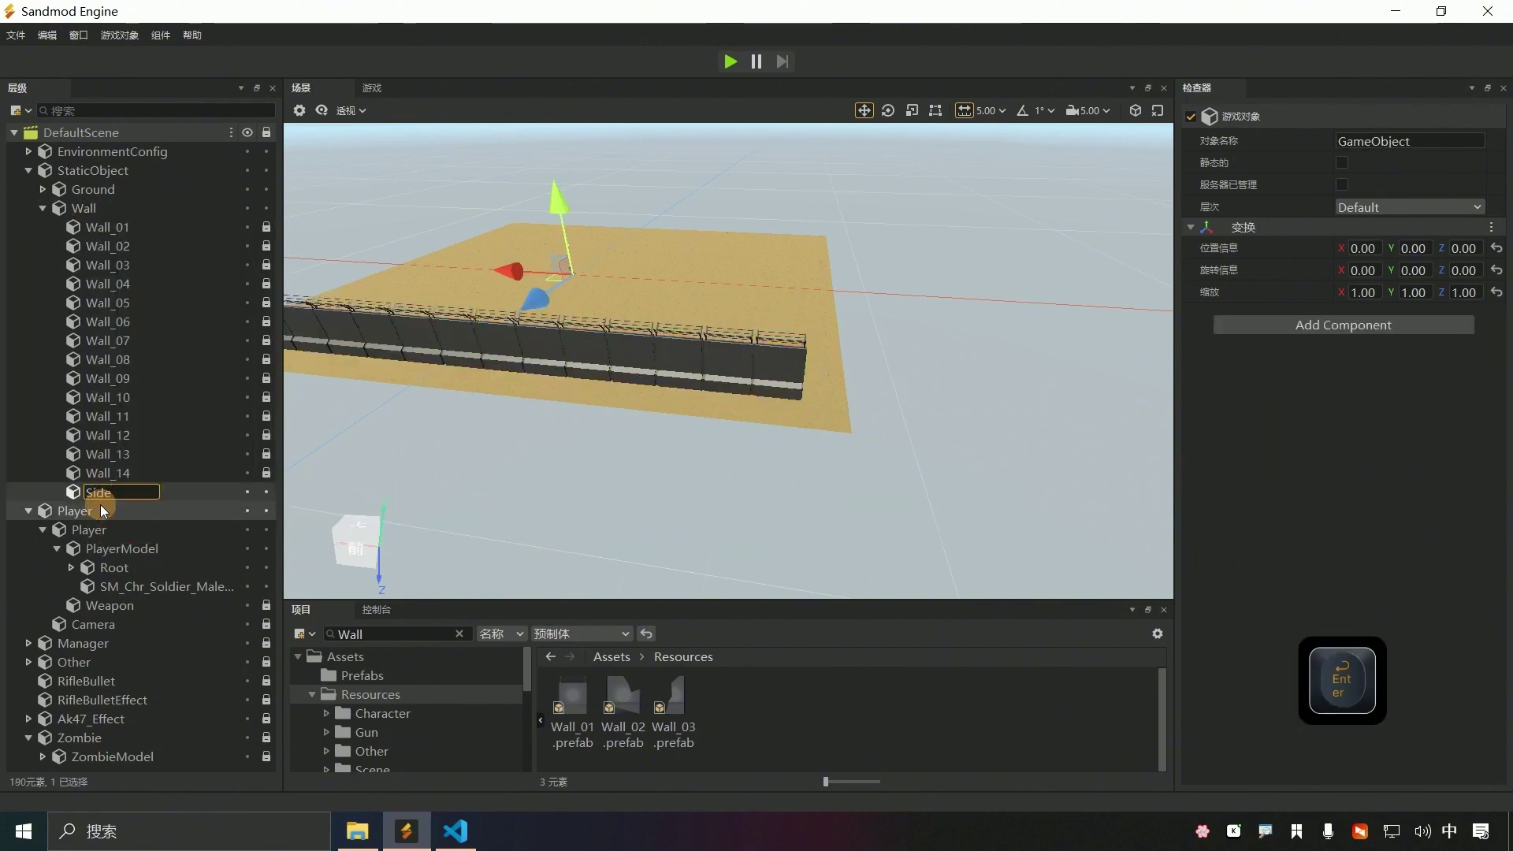
- Make Wall_01 through Wall_14 children of the Side object
click(99, 233)
shift+click(107, 475)
drag(107, 476, 111, 493)
- Duplicate the Side group and select the copy
click(104, 228)
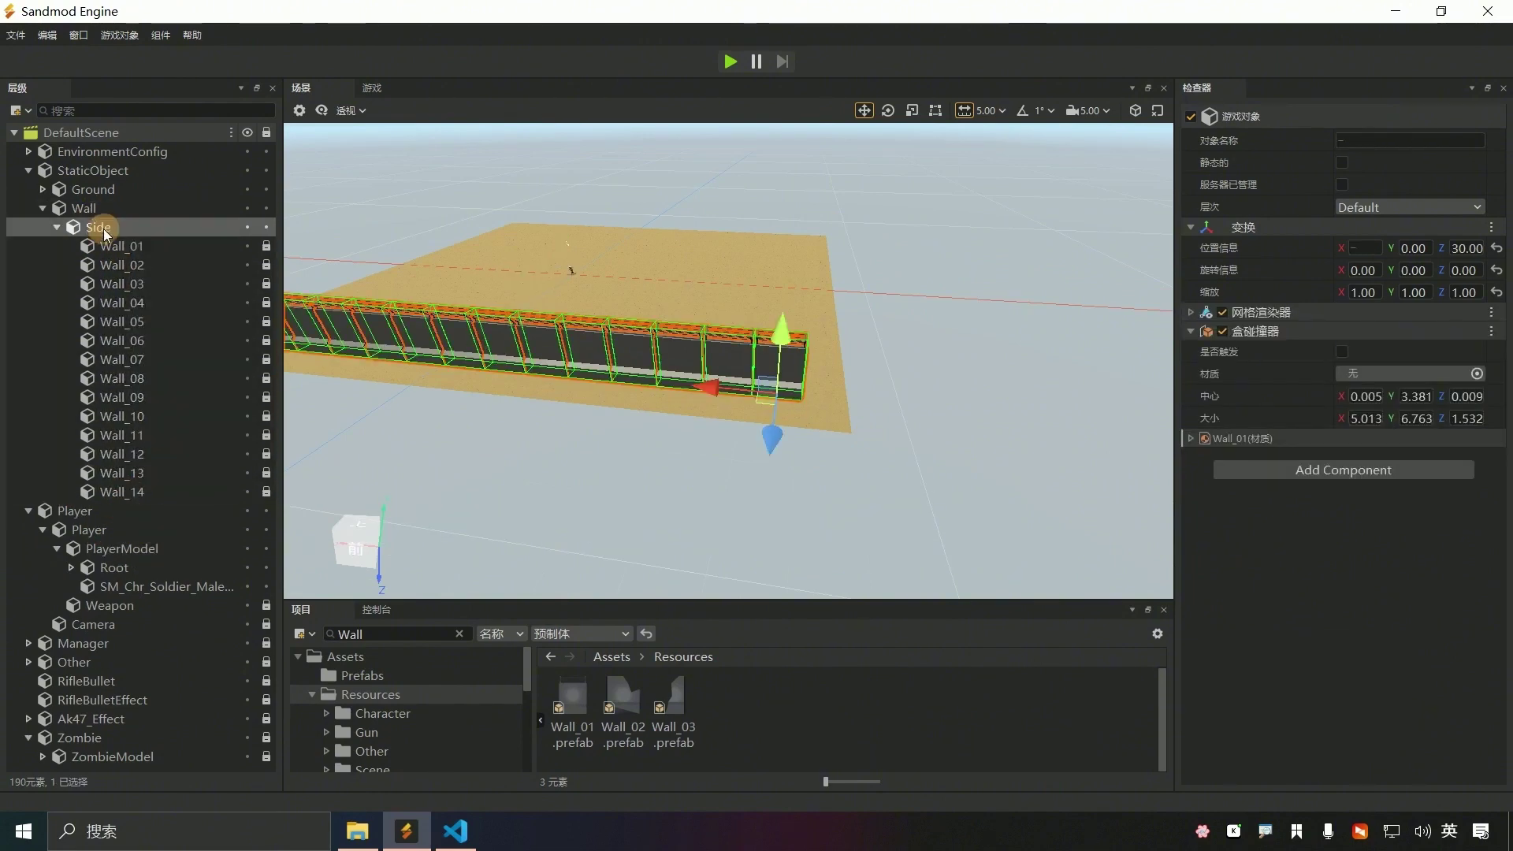
click(56, 227)
key(ctrl+d)
click(137, 251)
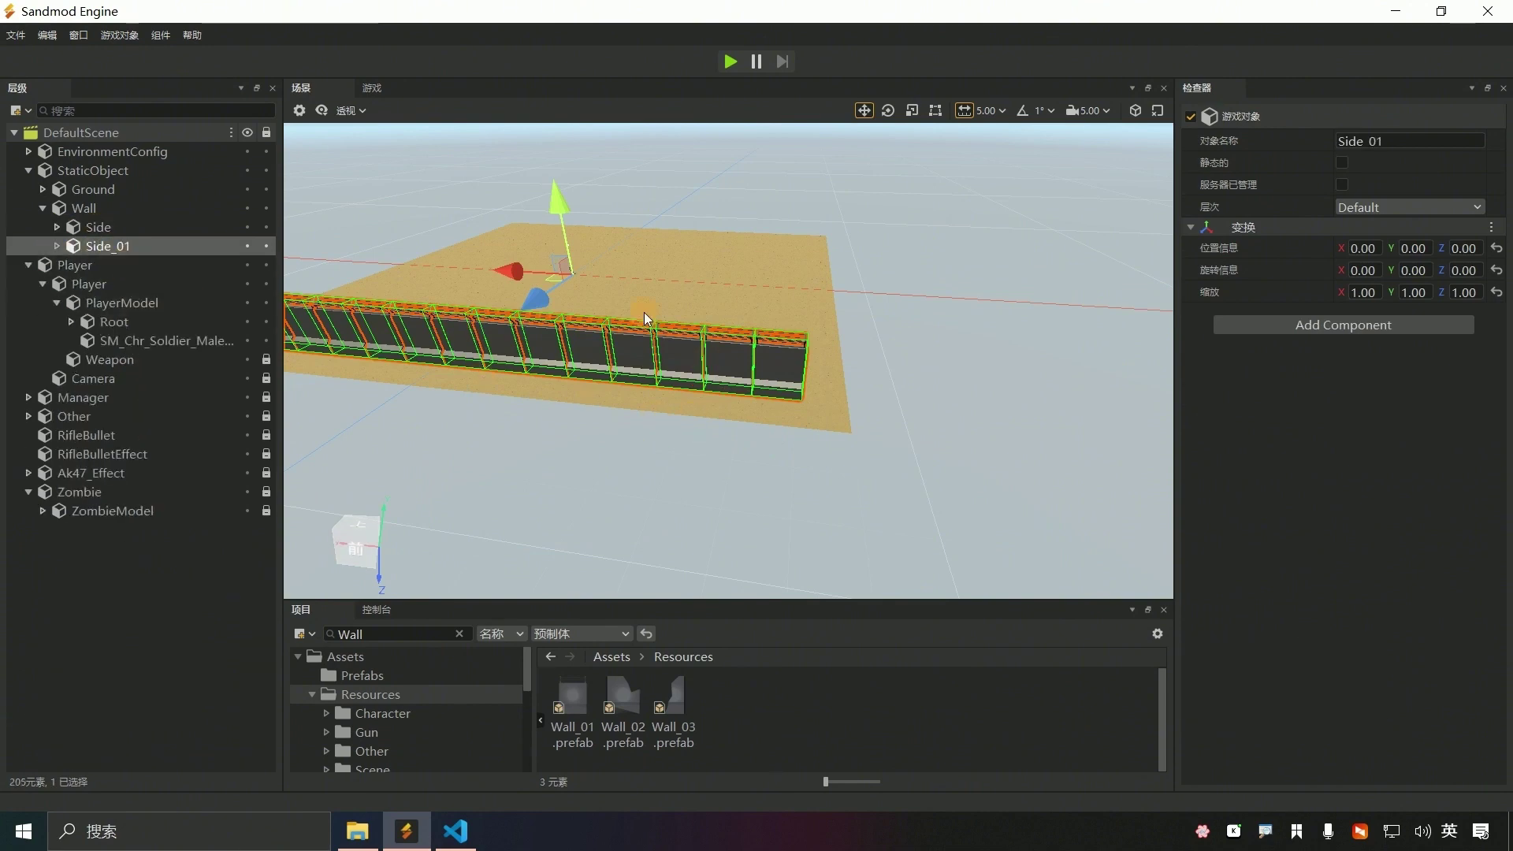
- Move Side_01 across the ground to the opposite edge at Z -60
click(362, 531)
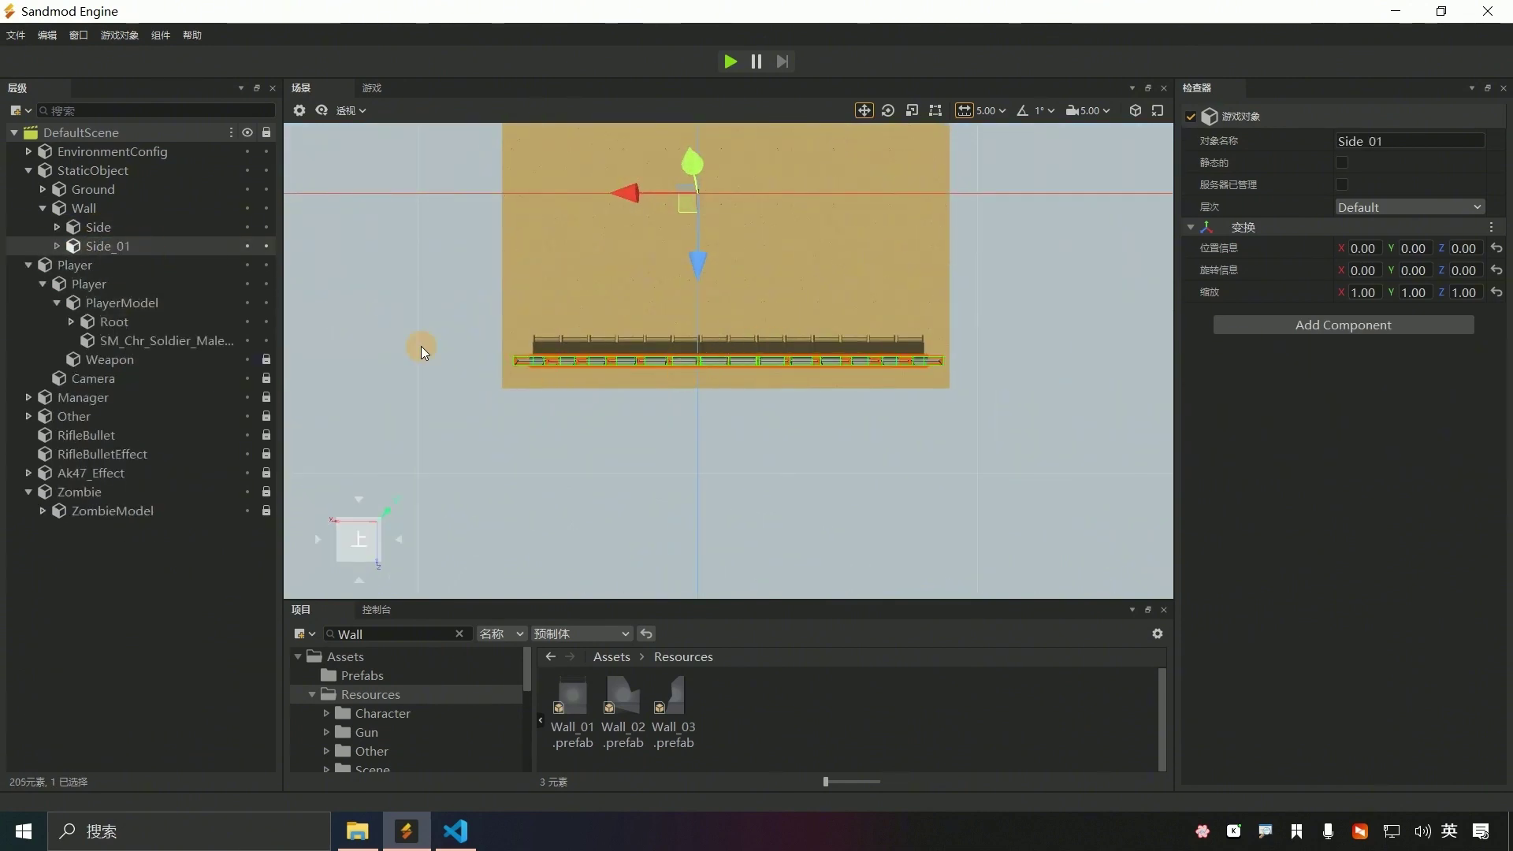
scroll(705, 386, up, 2)
middle_drag(907, 348, 699, 347)
scroll(699, 347, down, 1)
drag(507, 241, 538, 4)
scroll(517, 152, down, 1)
scroll(518, 149, down, 2)
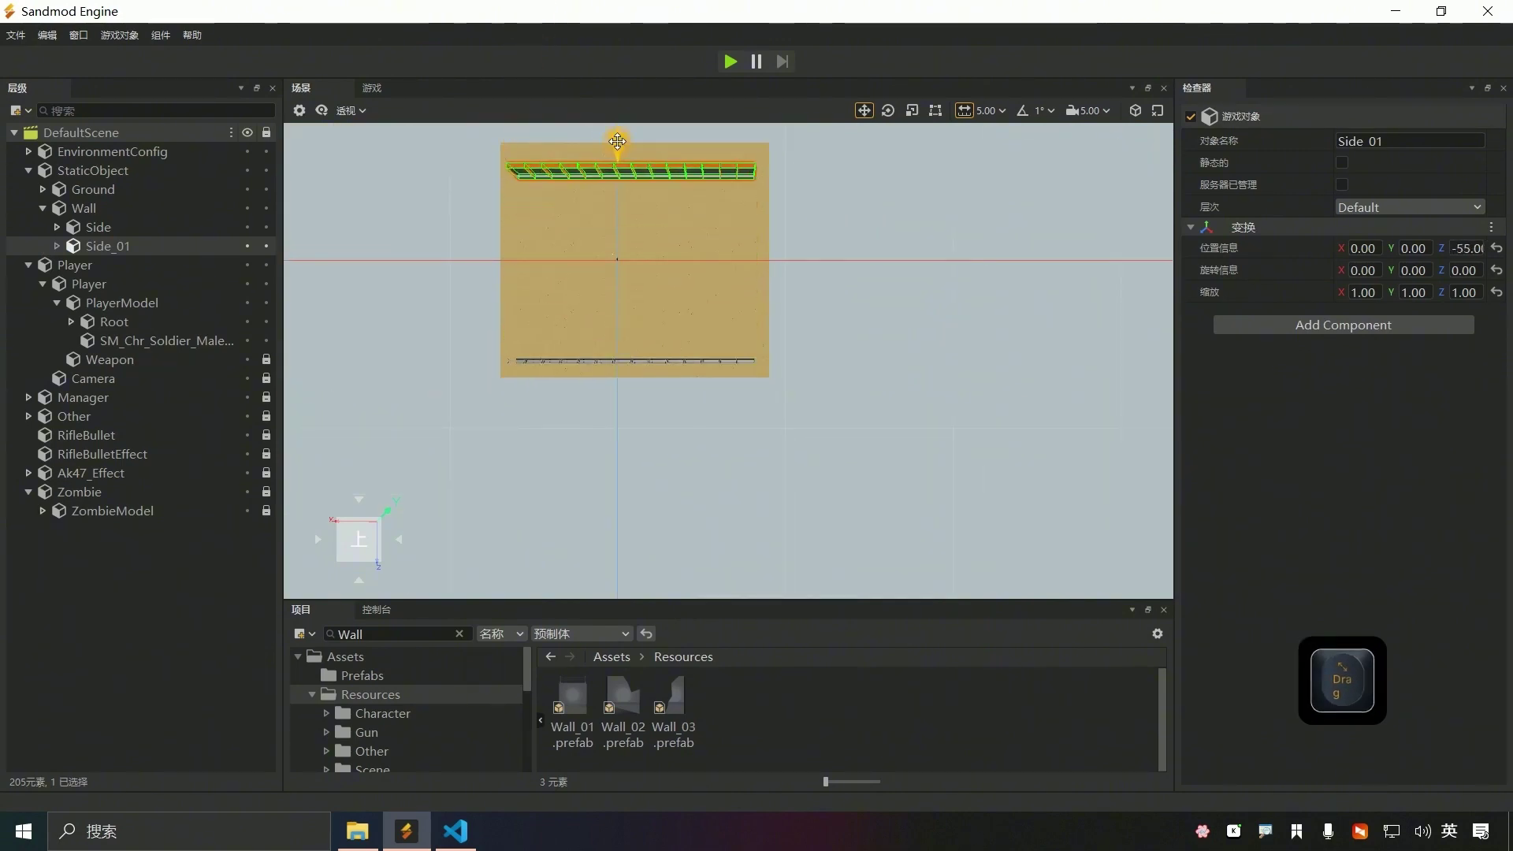
right_drag(1088, 342, 729, 361)
key(f)
scroll(718, 430, up, 2)
right_drag(719, 425, 729, 365)
key(f)
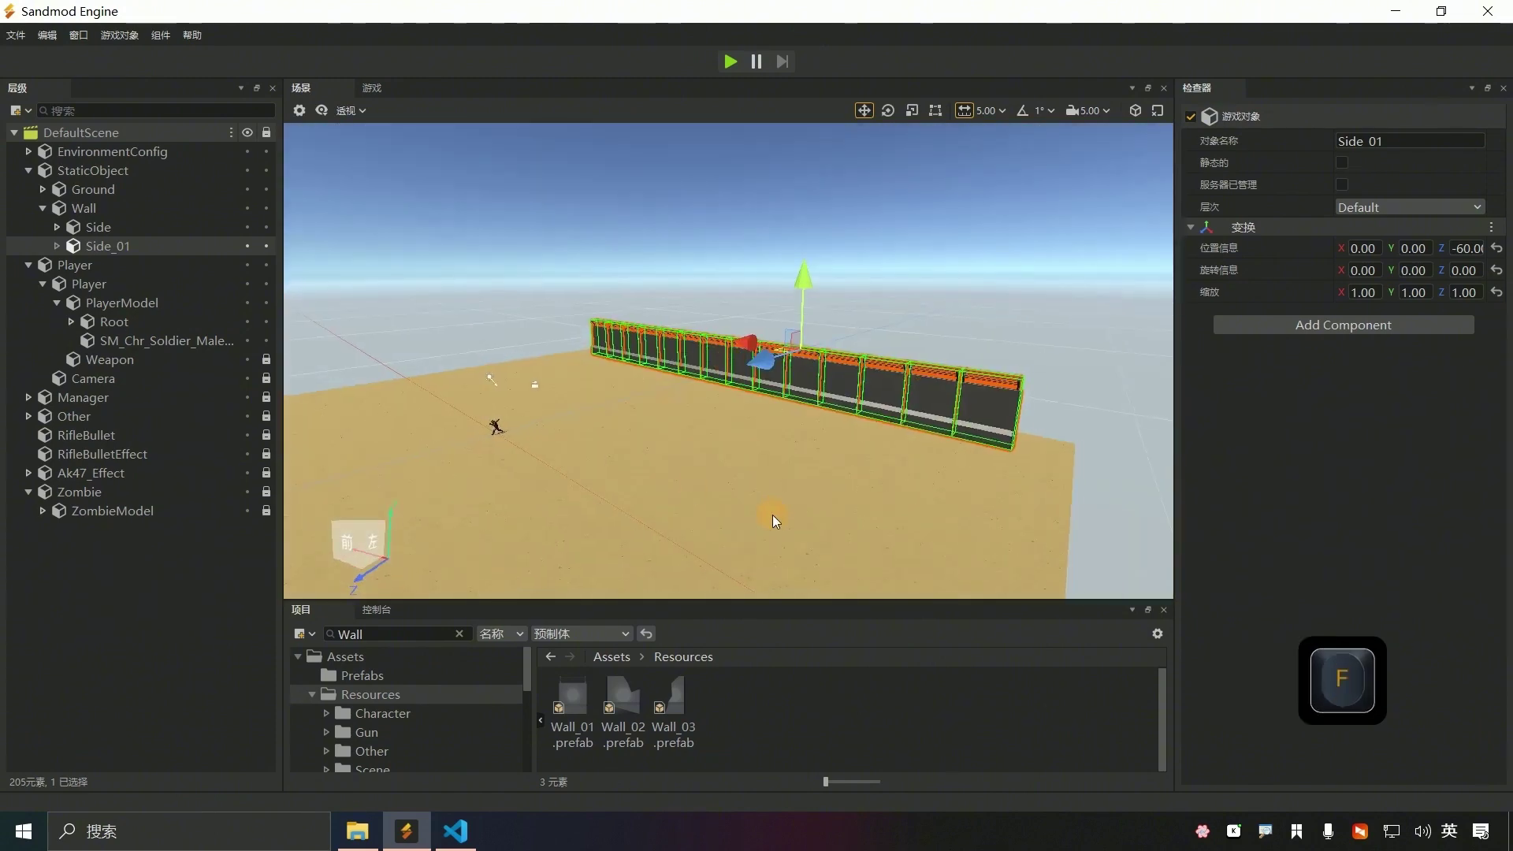
- Place a Wall_01 prefab on the ground's open edge, rotated 90° about Y, and move it to the corner at Z 27.10
scroll(872, 497, down, 5)
drag(573, 698, 665, 509)
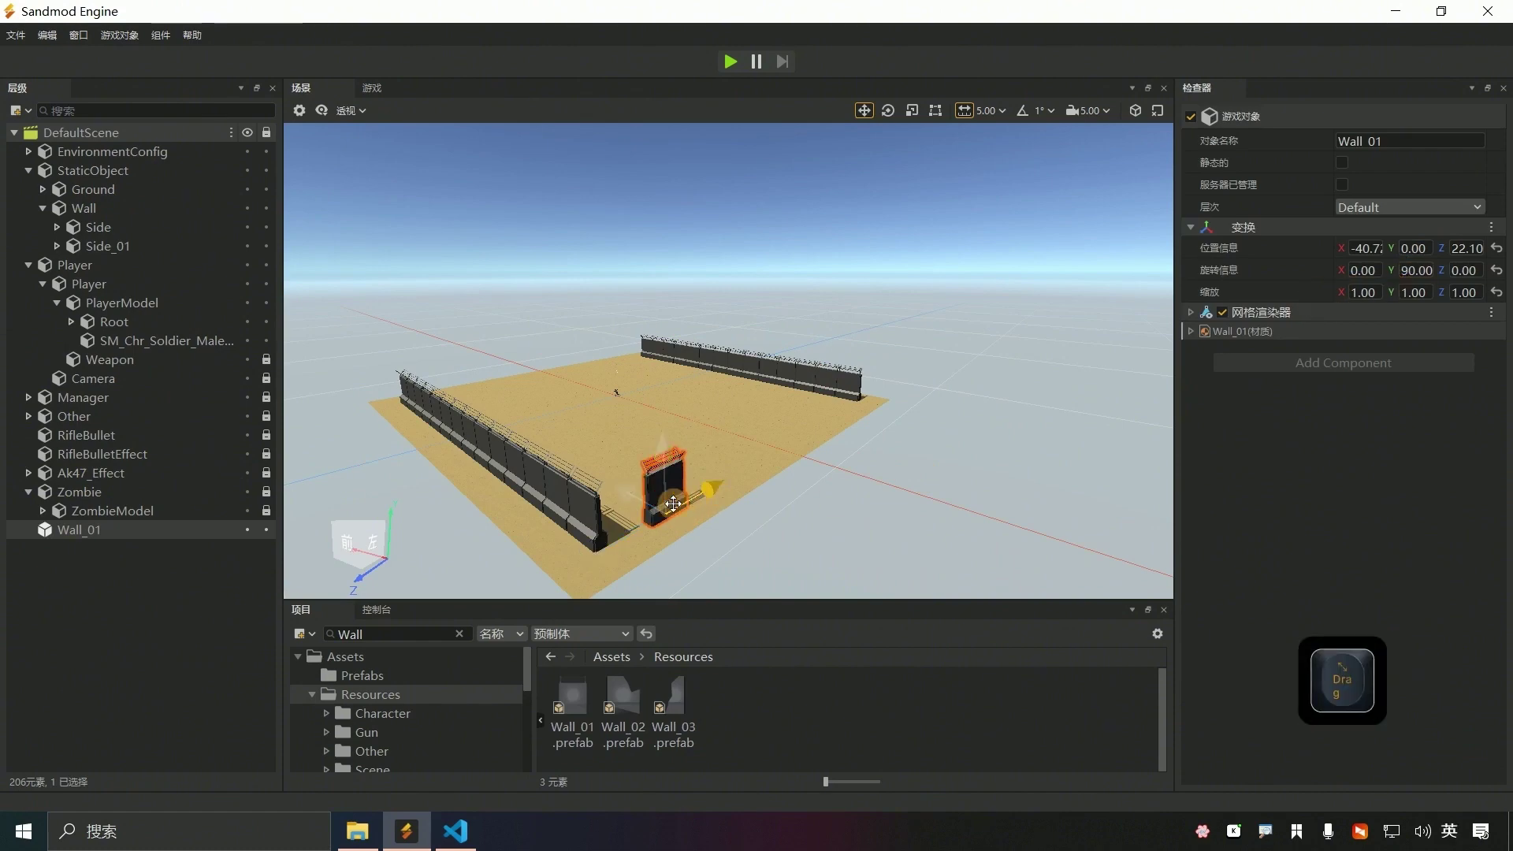
key(f)
right_drag(588, 546, 726, 363)
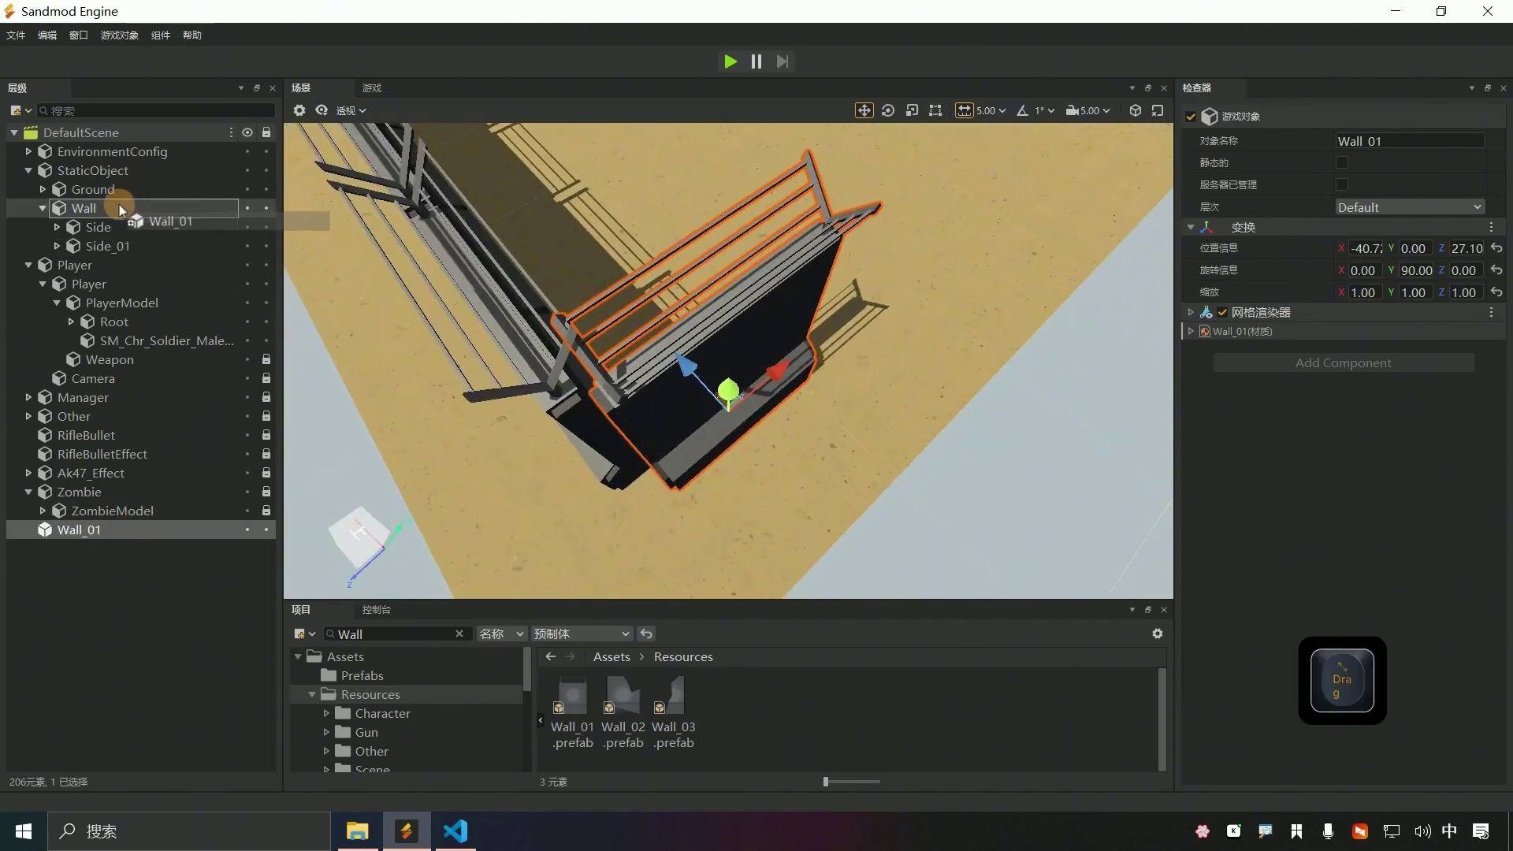
- Move the new Wall_01 under the Wall object and place it in a new empty child object named Side2
drag(120, 205, 119, 207)
right_click(95, 216)
click(153, 396)
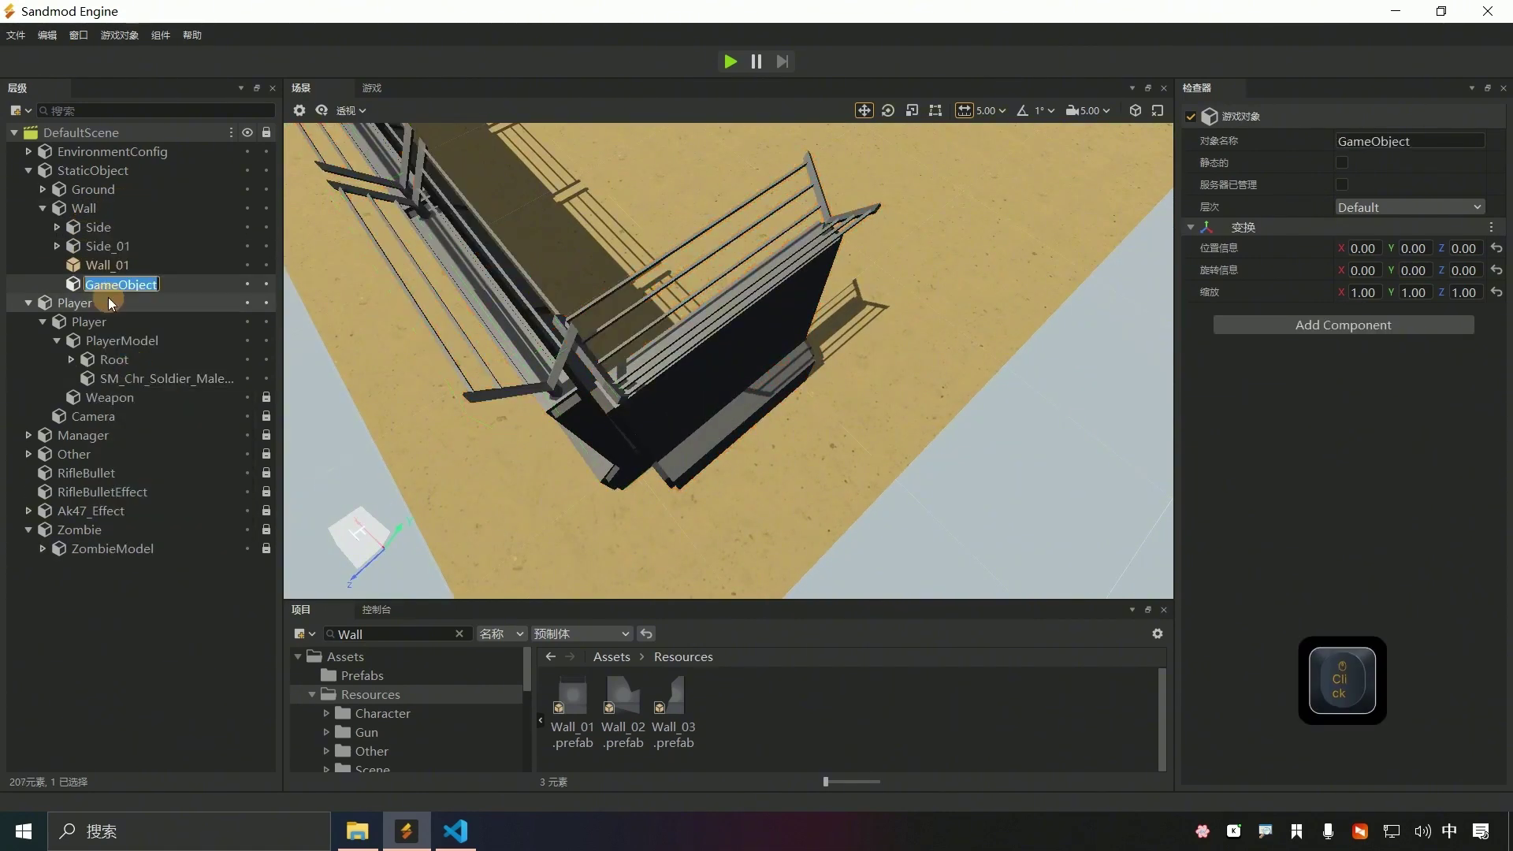
text(Side2)
click(112, 263)
drag(112, 264, 111, 283)
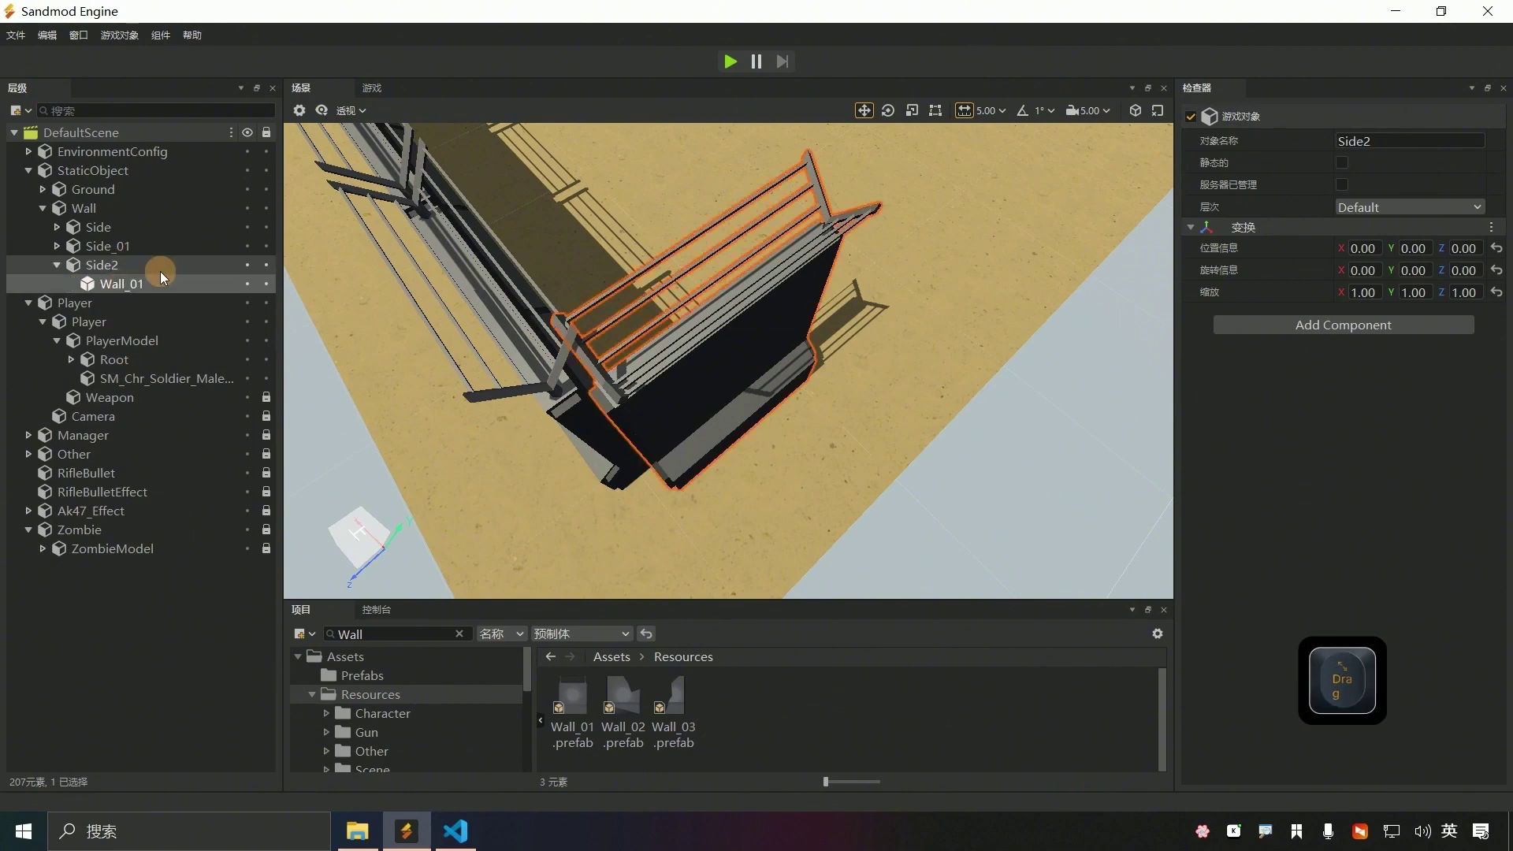
key(ctrl+d)
click(145, 304)
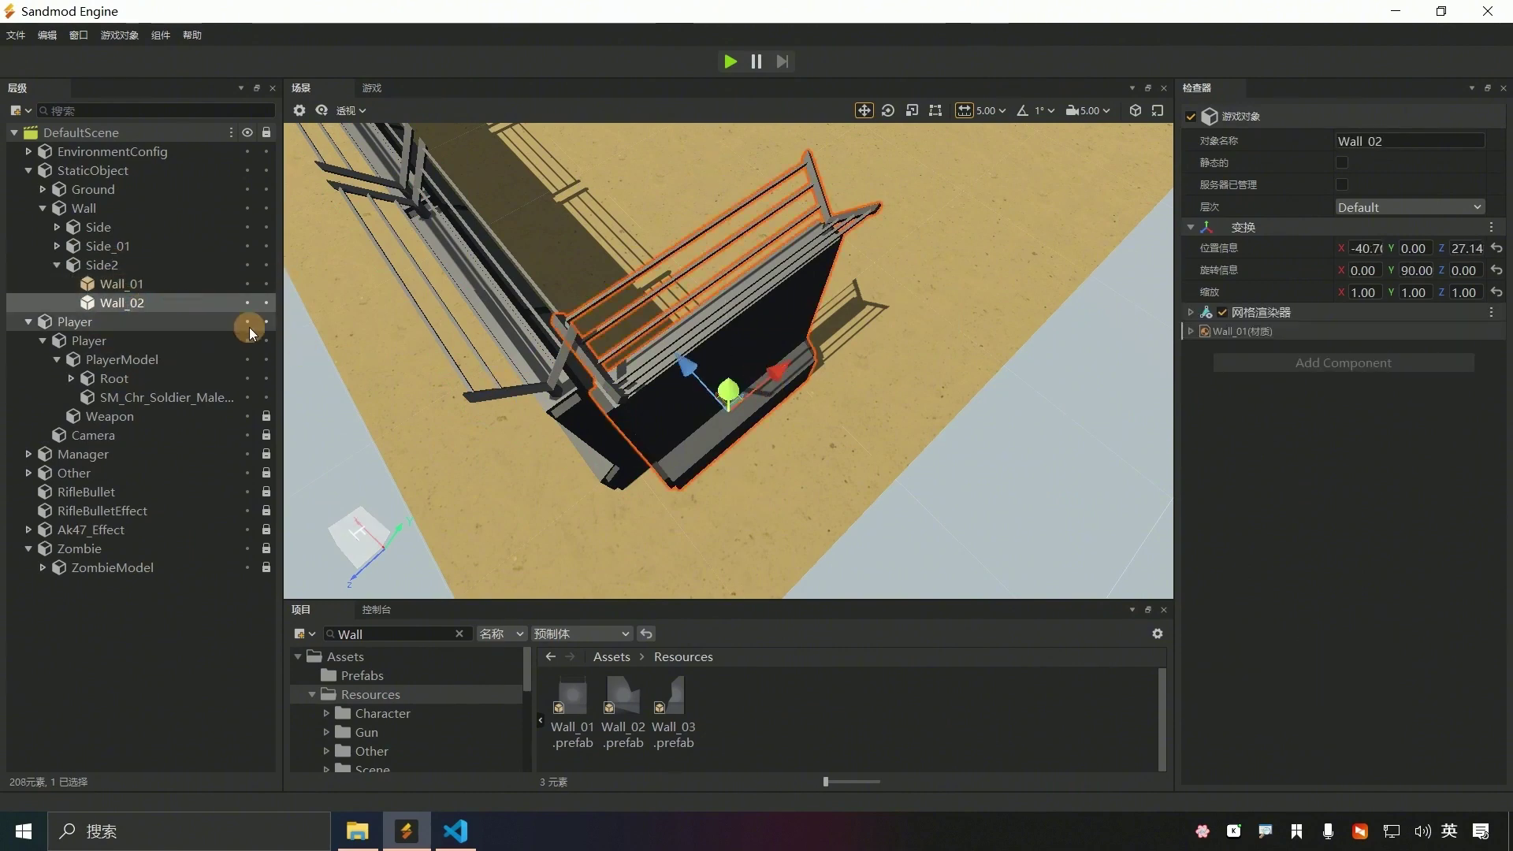
key(ctrl+z)
scroll(101, 424, down, 2)
scroll(101, 424, up, 3)
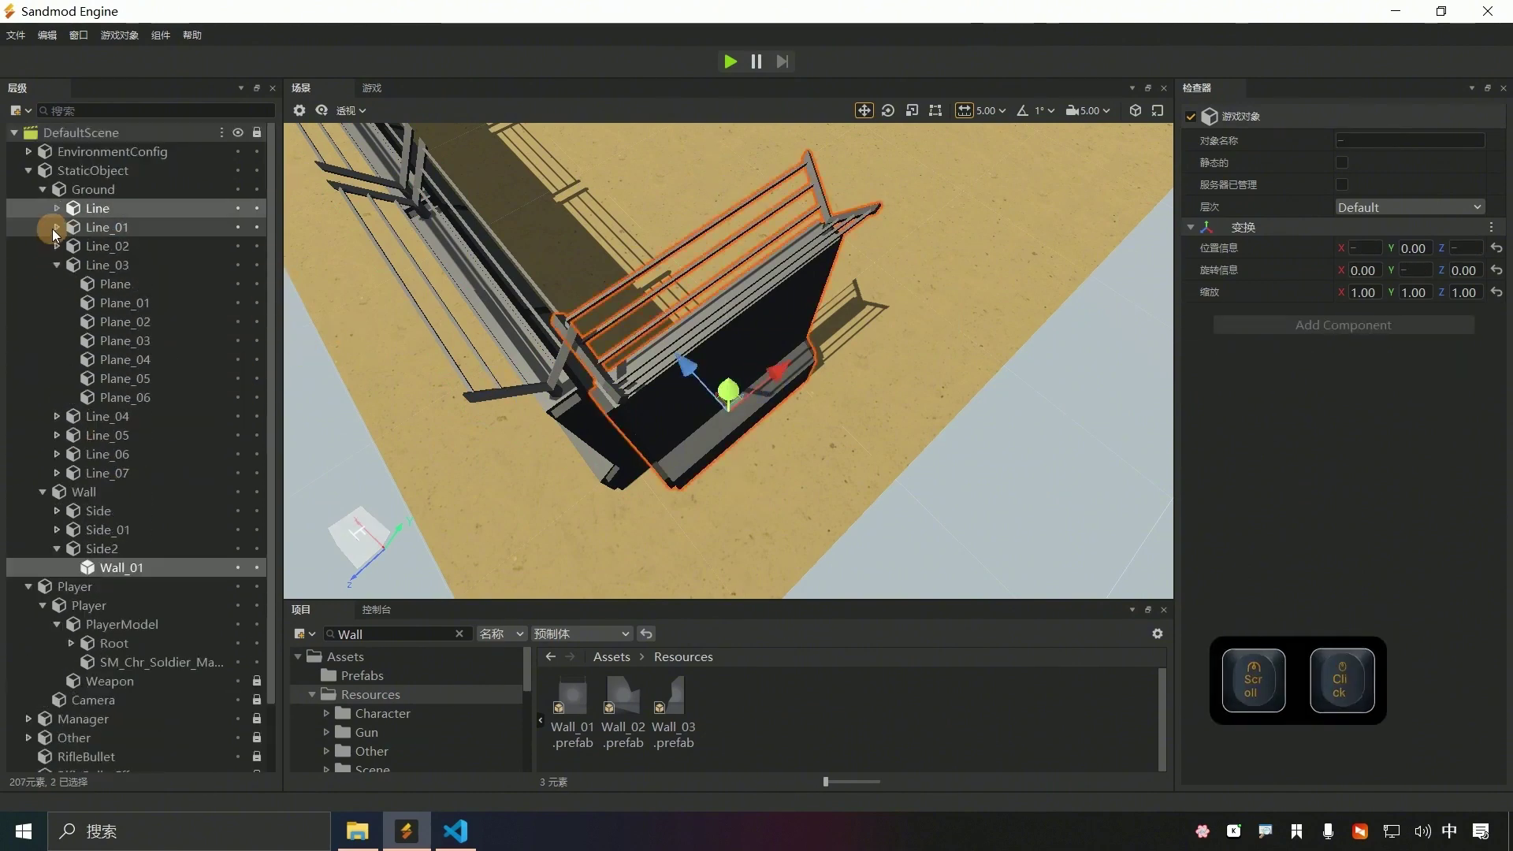
click(42, 189)
- Unlink Side2's Wall_01 from its prefab and add a box collider component to it
right_click(158, 284)
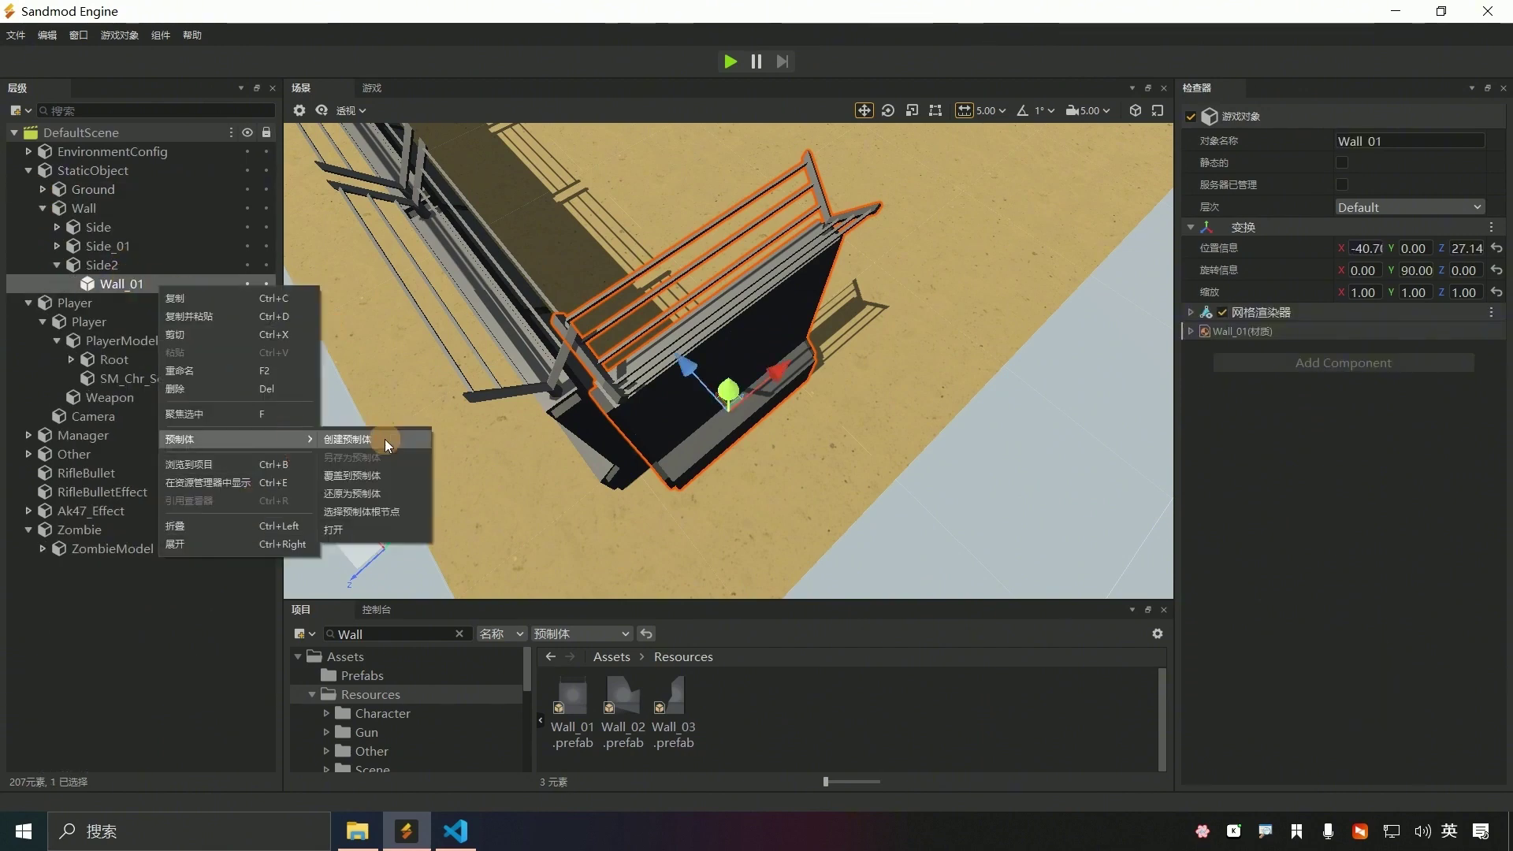
click(384, 439)
click(1292, 364)
click(1305, 424)
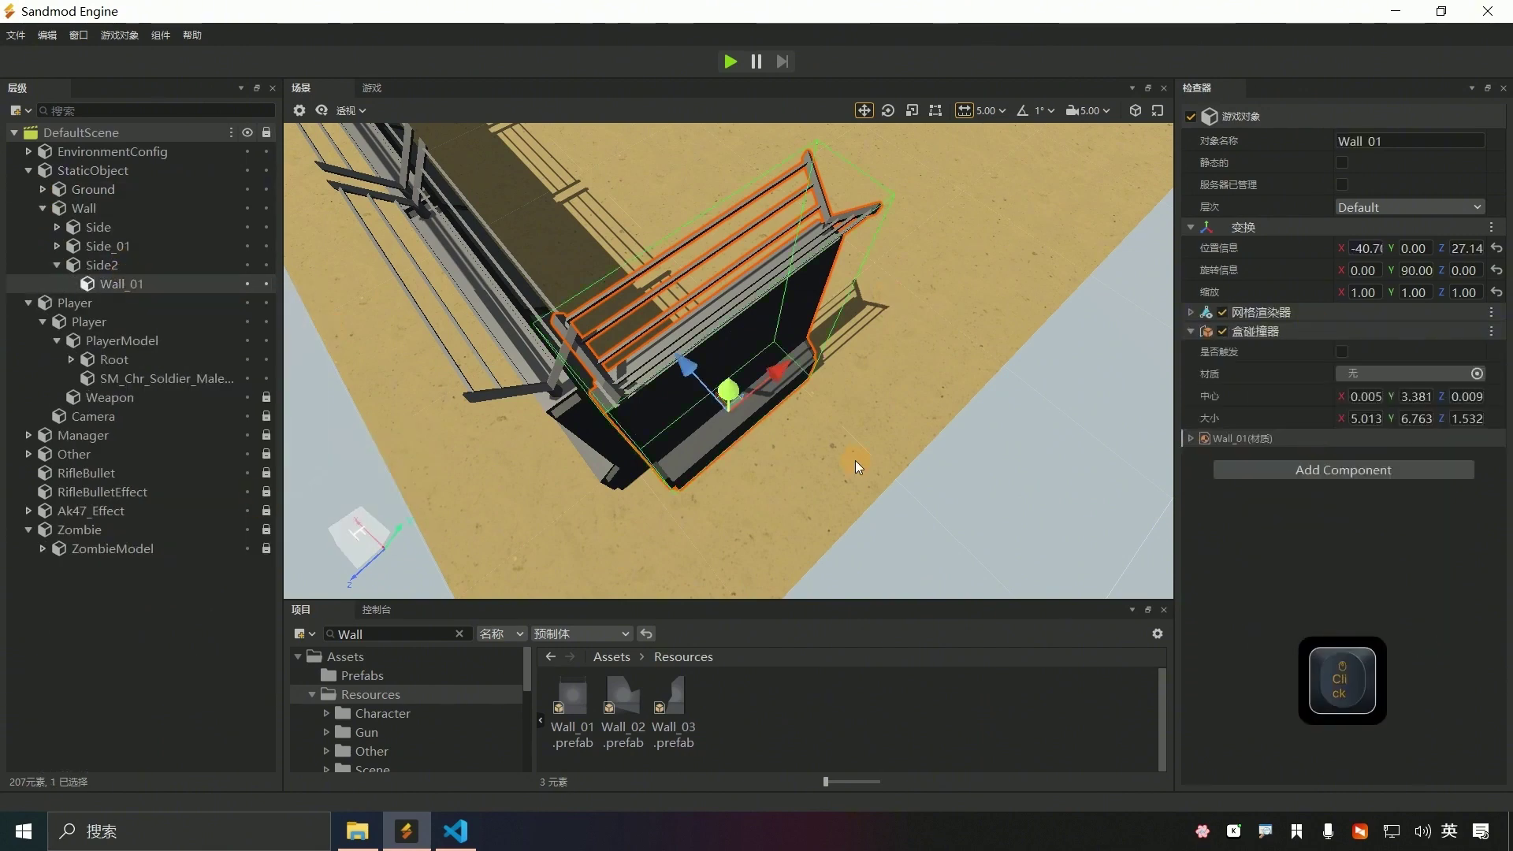
- Duplicate Side2's wall three times in succession, moving each copy 5 units along the edge until the row ends at Z 12.14
key(ctrl+d)
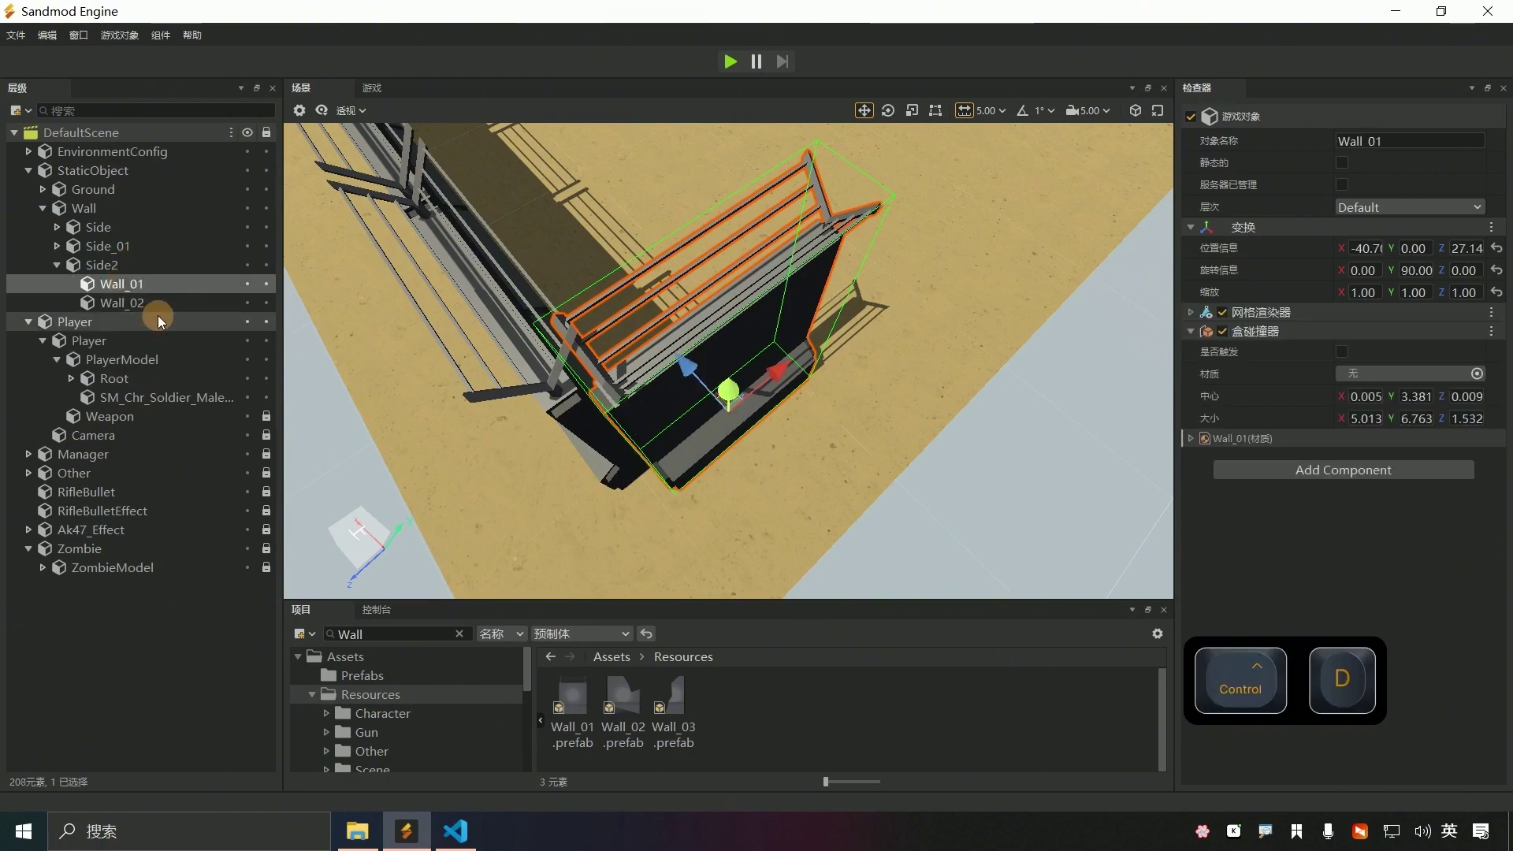
scroll(916, 324, down, 5)
key(f)
alt+drag(908, 343, 615, 367)
key(ctrl+d)
drag(796, 467, 1161, 491)
key(ctrl+d)
scroll(957, 525, down, 5)
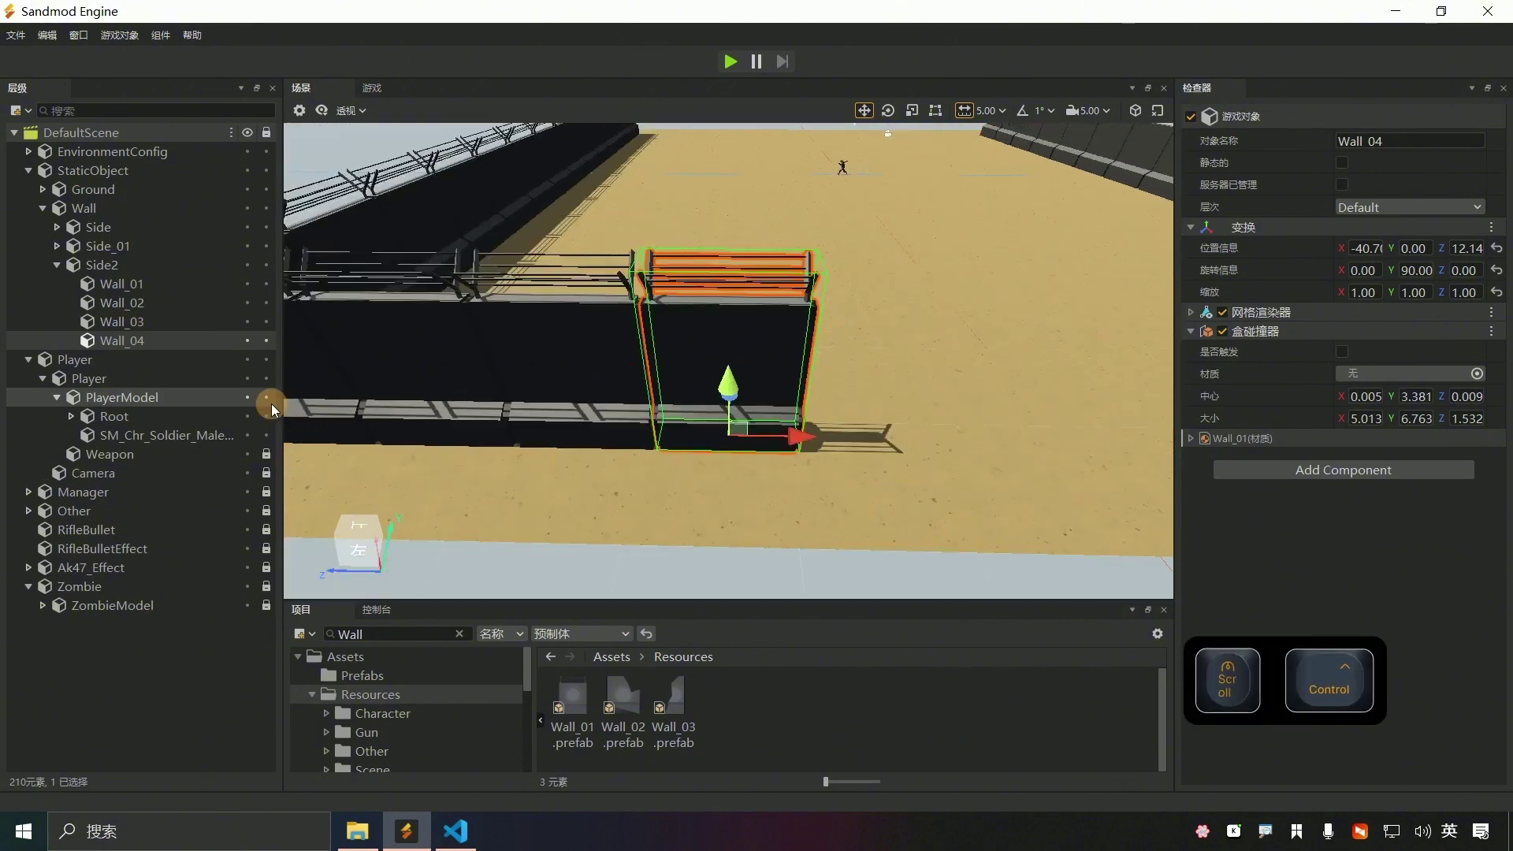
- Duplicate Side2's end wall Wall_04 three times in succession, moving each copy 5 units along the edge to reach Z -2.85
click(136, 345)
key(ctrl+d)
drag(798, 435, 1182, 446)
click(71, 376)
click(130, 362)
key(ctrl+d)
click(126, 380)
key(ctrl+d)
click(127, 398)
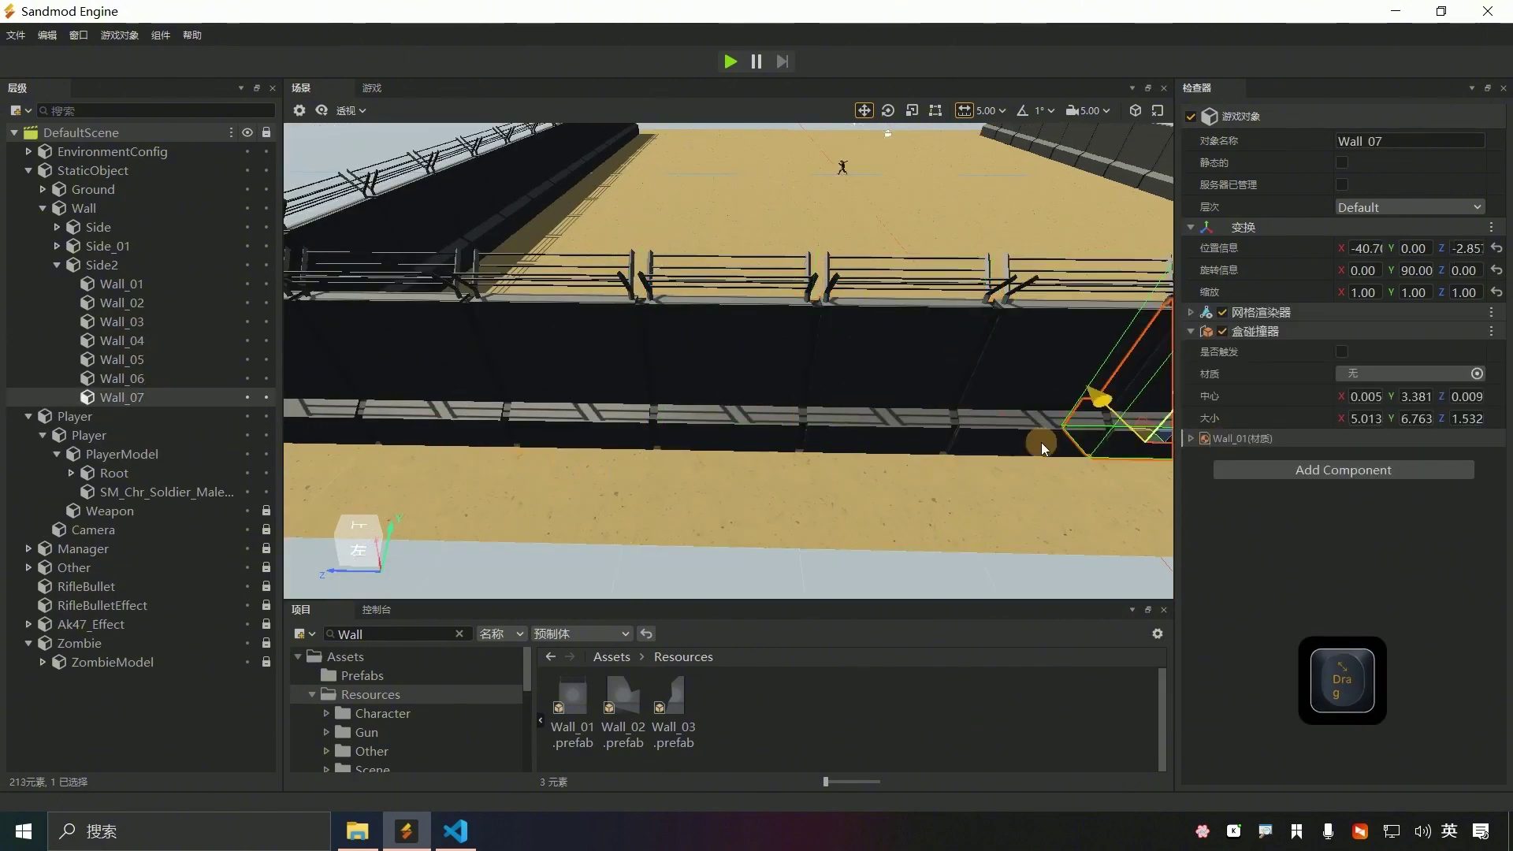
- Extend the Side2 row with two more copies of its end wall, each 5 units further along, to Z -12.85
scroll(1042, 447, down, 5)
key(ctrl+d)
click(137, 416)
drag(1013, 401, 1168, 410)
key(ctrl+d)
click(138, 435)
key(f)
scroll(958, 448, down, 3)
- Complete the Side2 row to the ground's corner with three more wall copies at 5-unit spacing, the last at Z -27.85
key(ctrl+d)
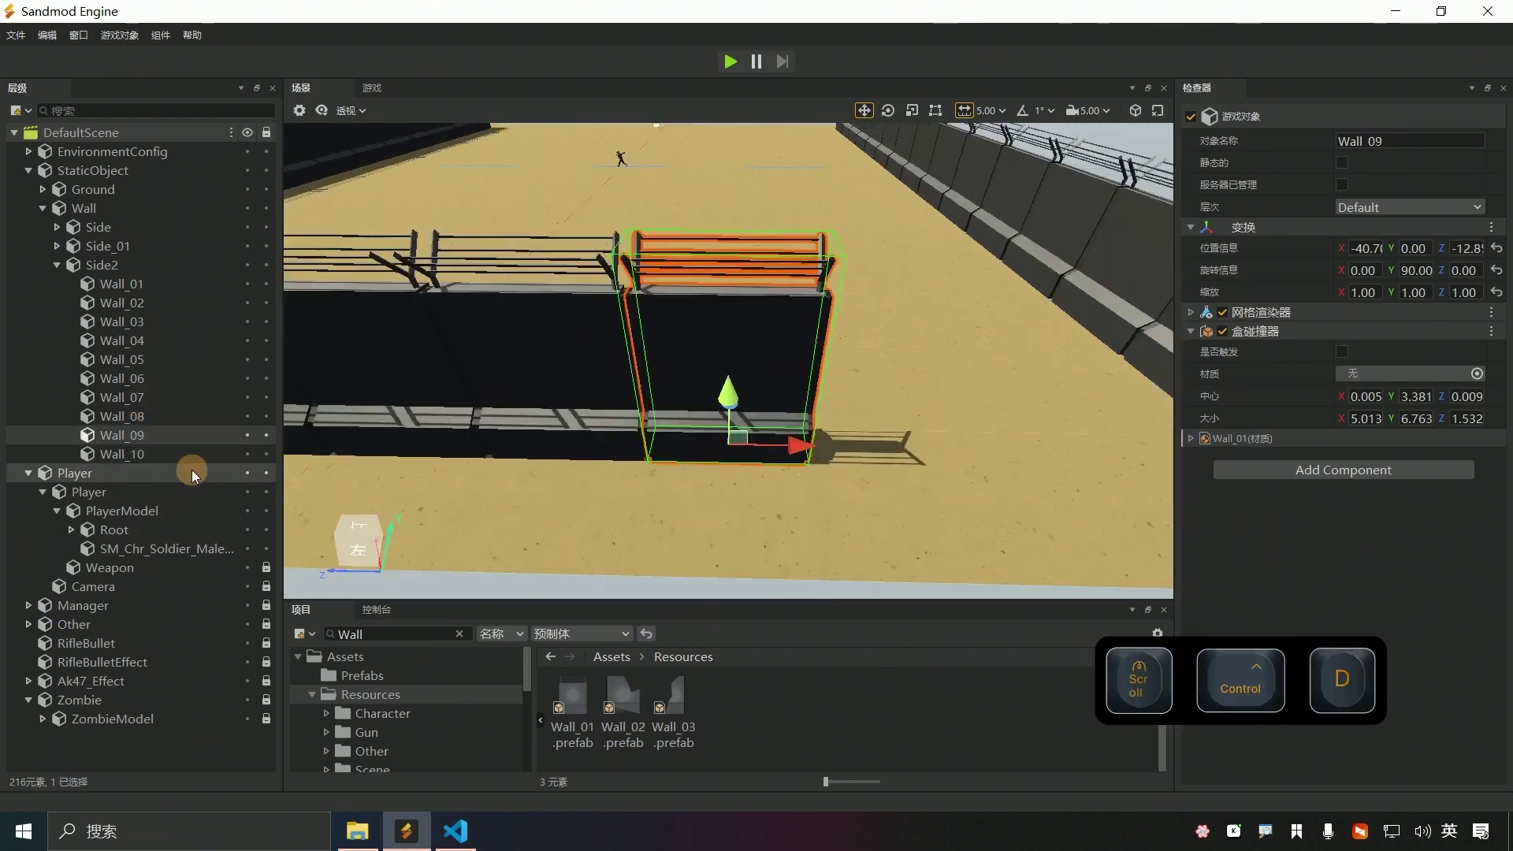
click(191, 455)
drag(764, 446, 1028, 466)
key(ctrl+d)
click(145, 473)
scroll(1028, 466, down, 3)
key(ctrl+d)
click(145, 492)
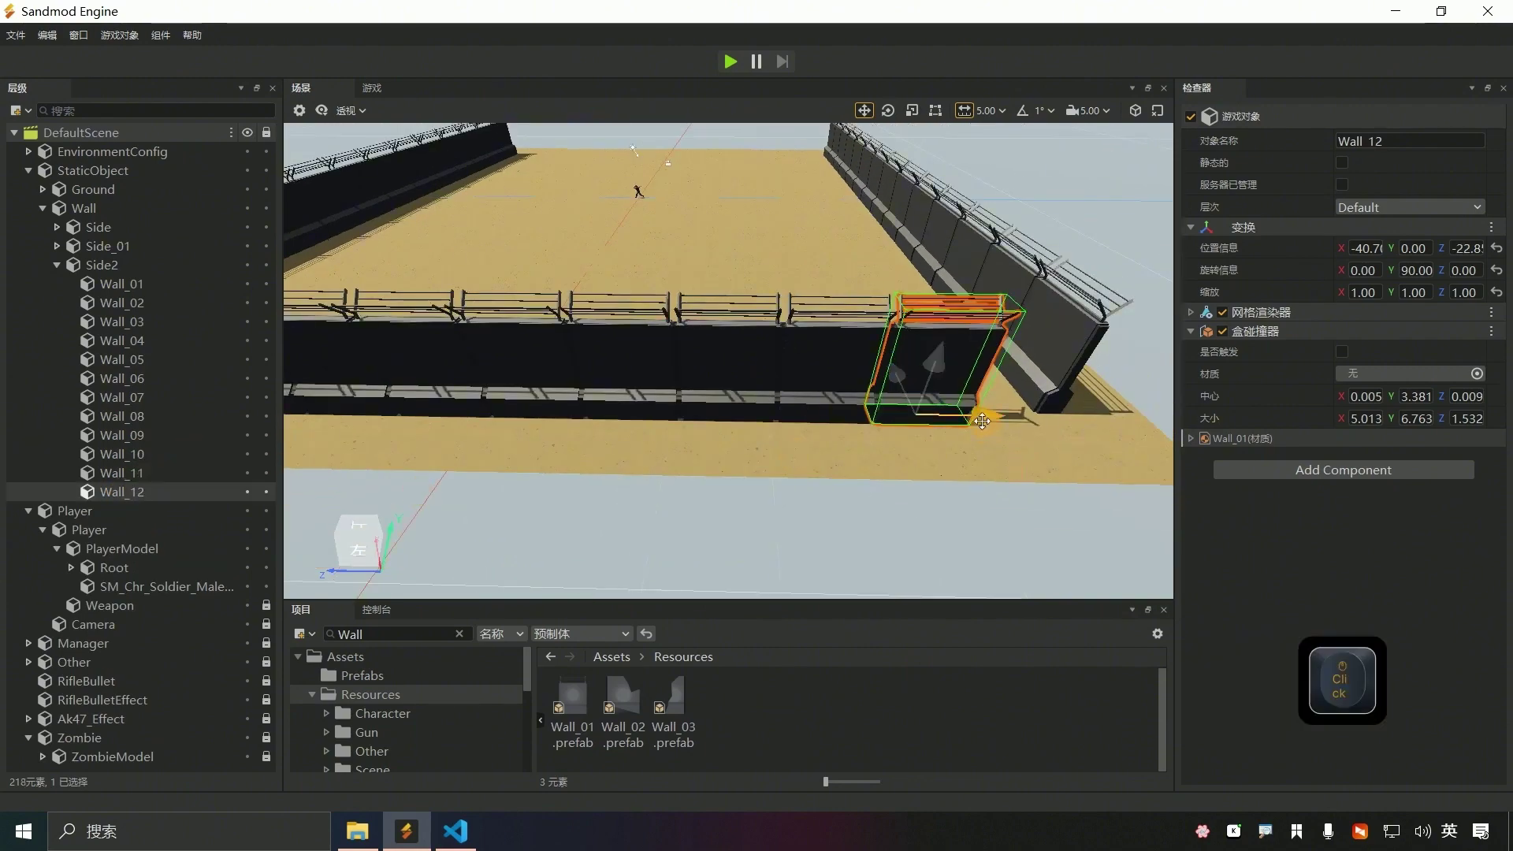
drag(982, 421, 1067, 435)
key(f)
middle_drag(999, 454, 753, 363)
- Duplicate the whole Side2 object with its walls and select the copy in a top view
click(120, 284)
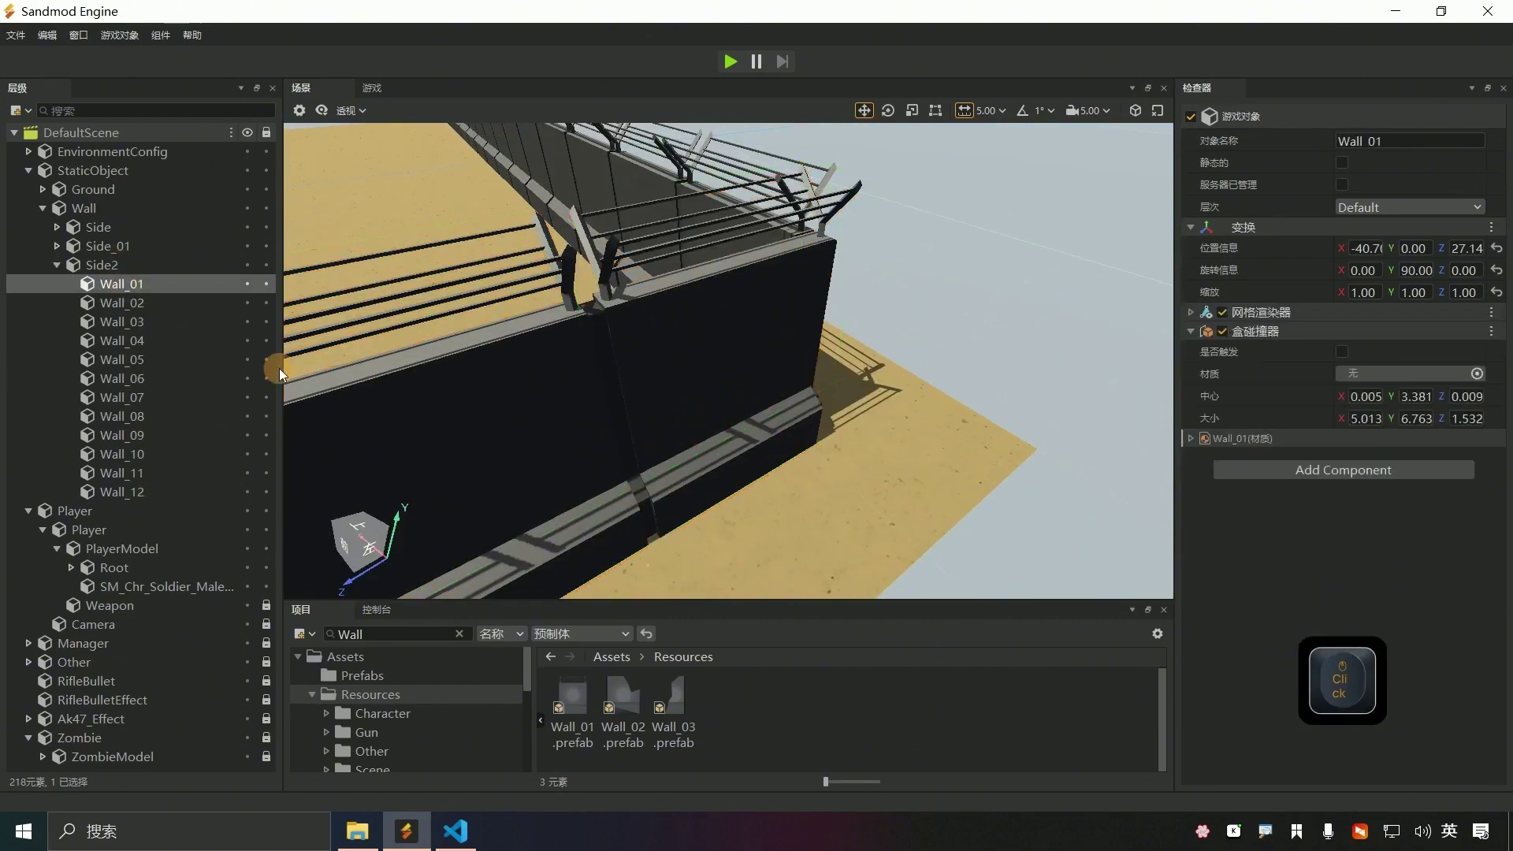
middle_drag(279, 368, 451, 430)
click(101, 265)
key(ctrl+d)
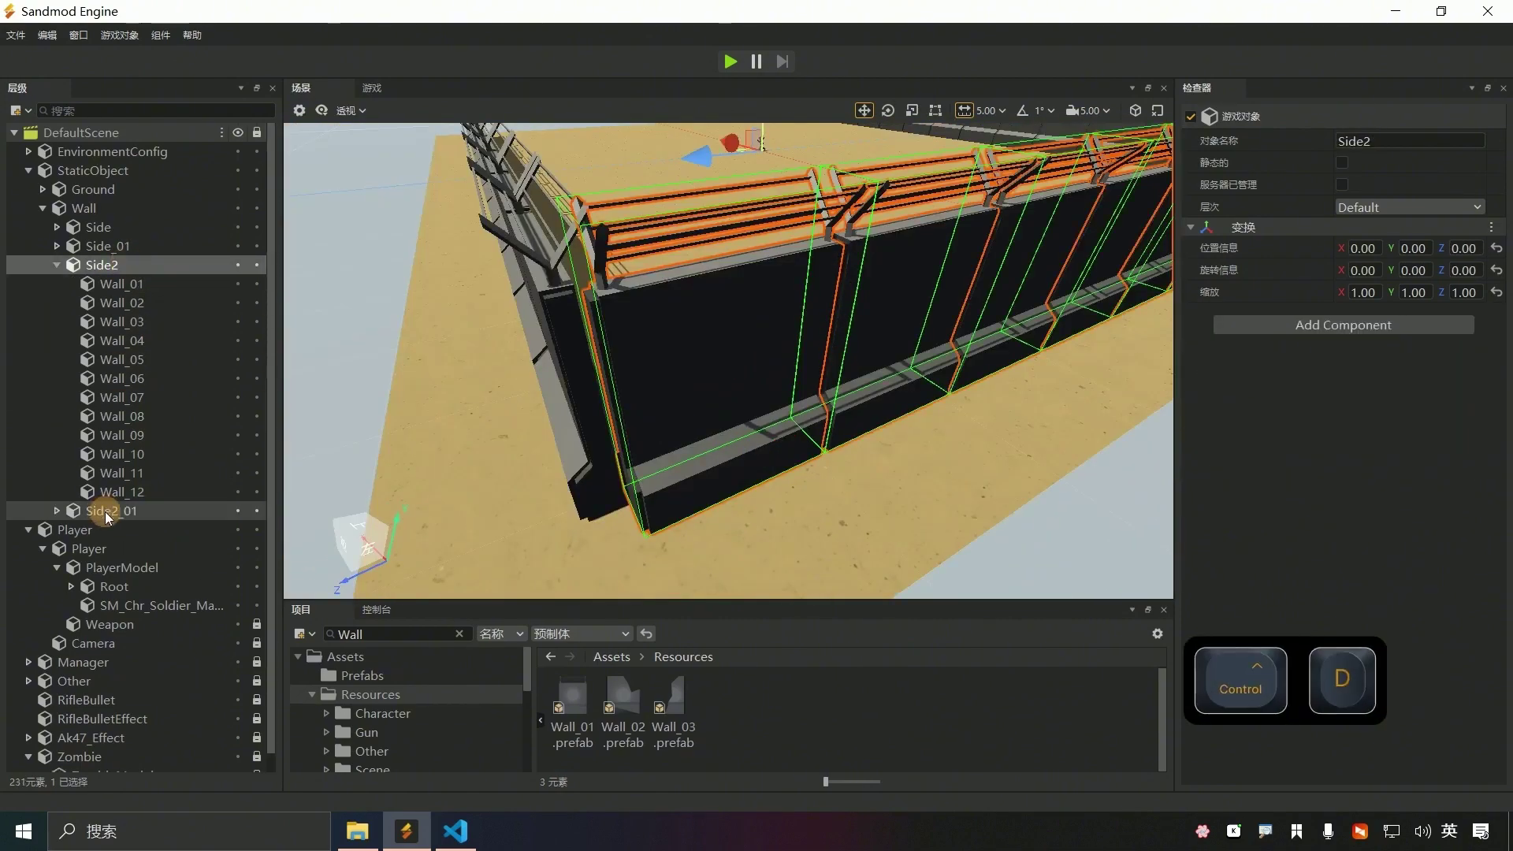
click(106, 512)
scroll(692, 480, down, 5)
click(683, 240)
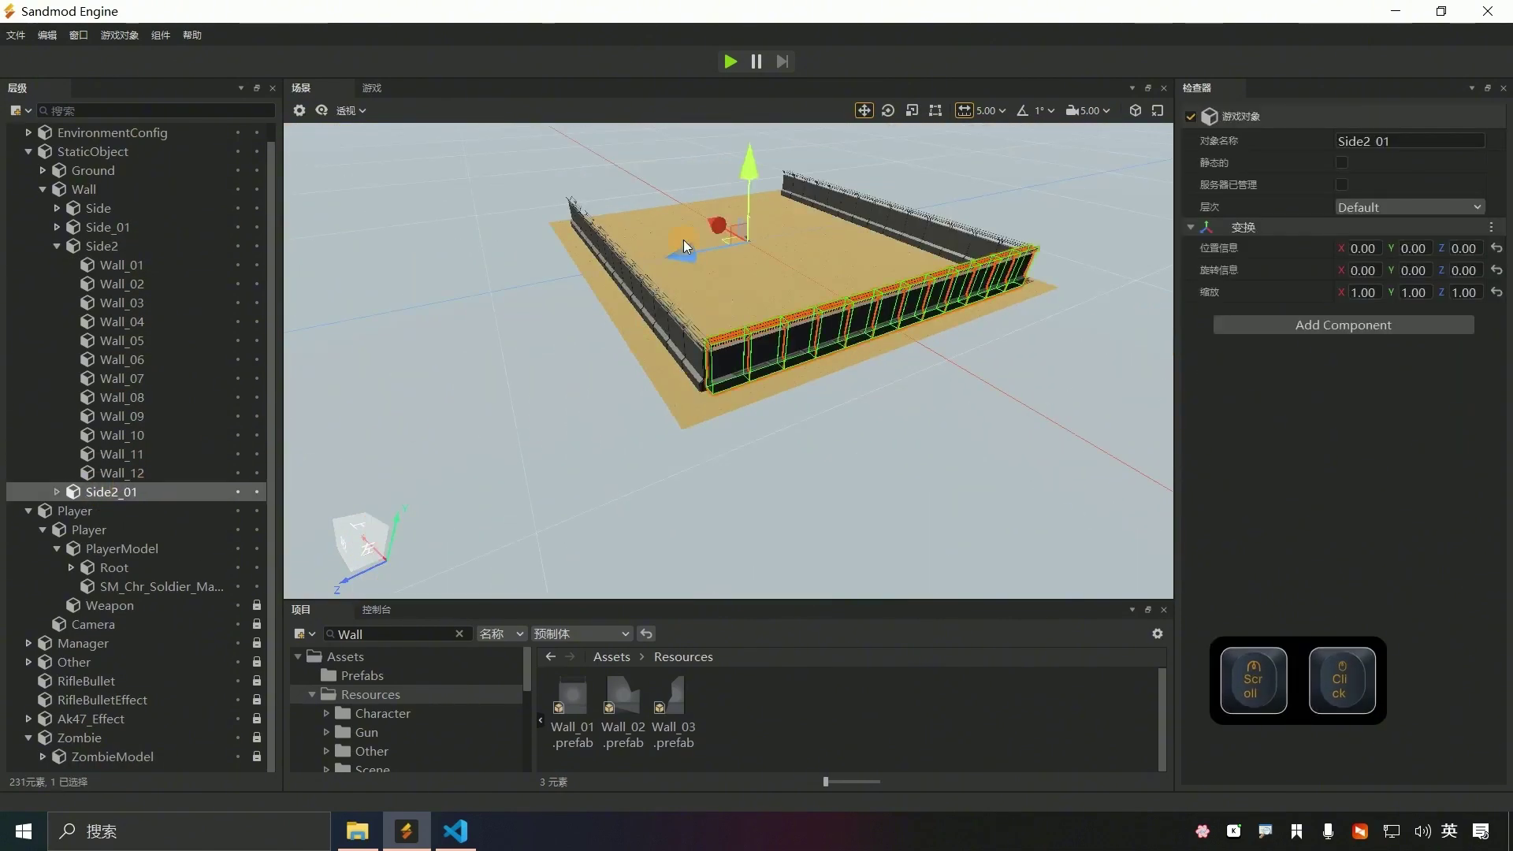
click(366, 524)
drag(389, 367, 86, 378)
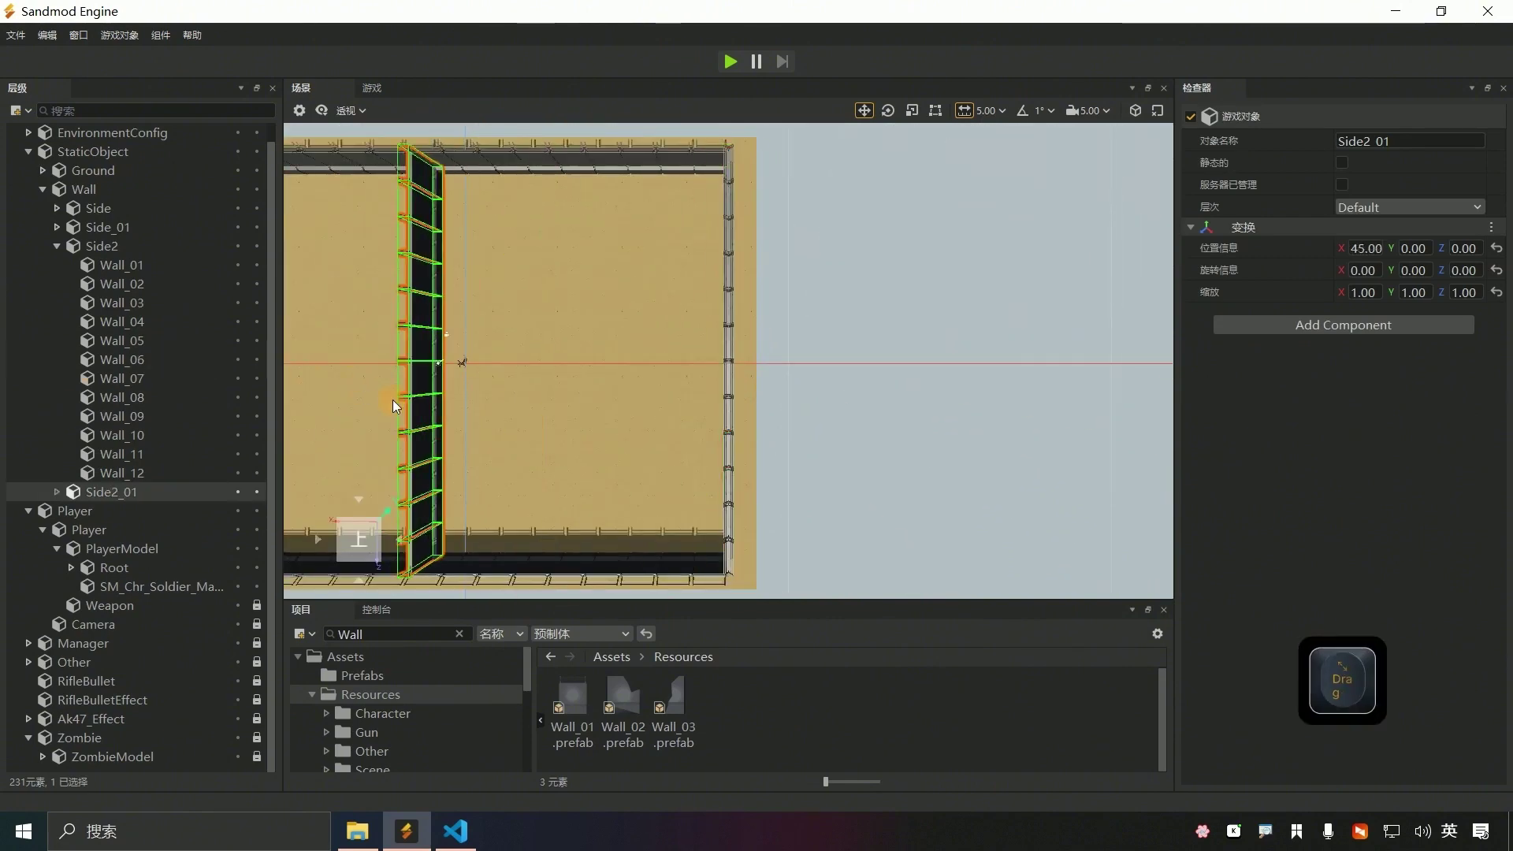
key(f)
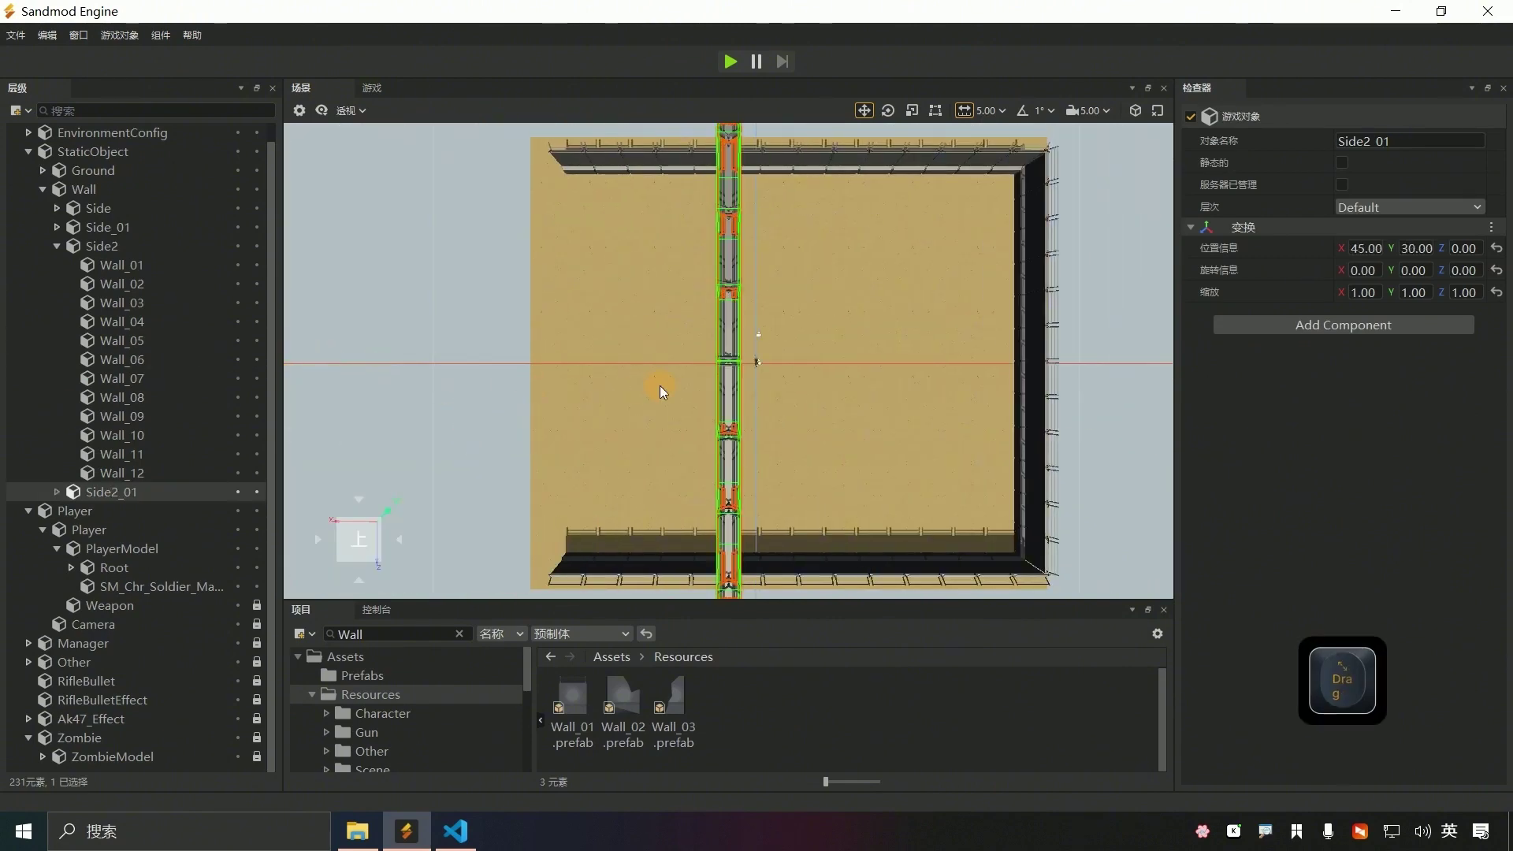
key(ctrl+z)
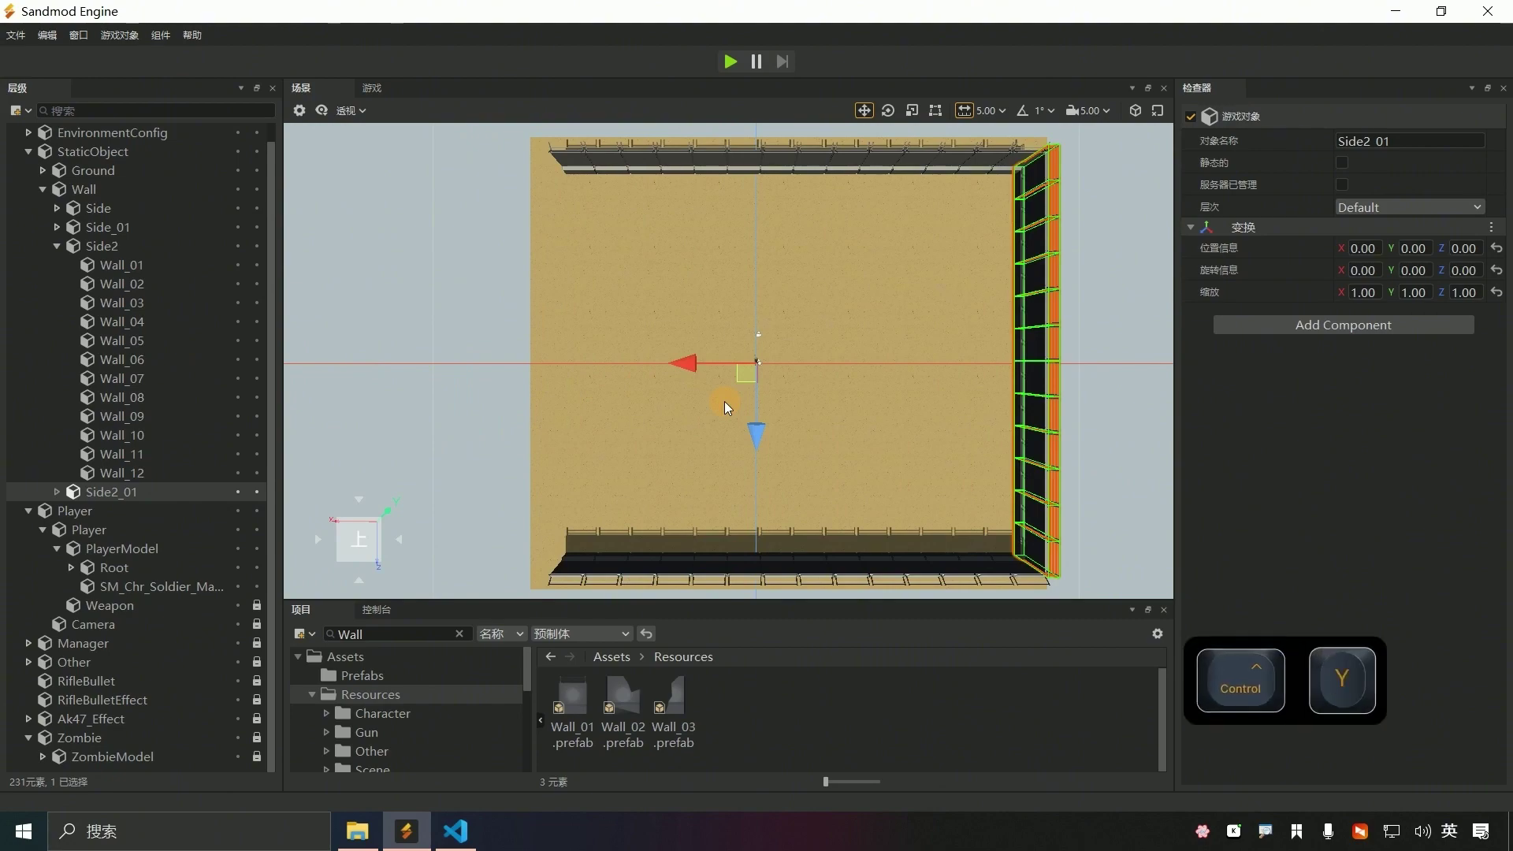
- Move the Side2 copy along X to 70 so its row stands on the ground's opposite edge
drag(690, 363, 229, 355)
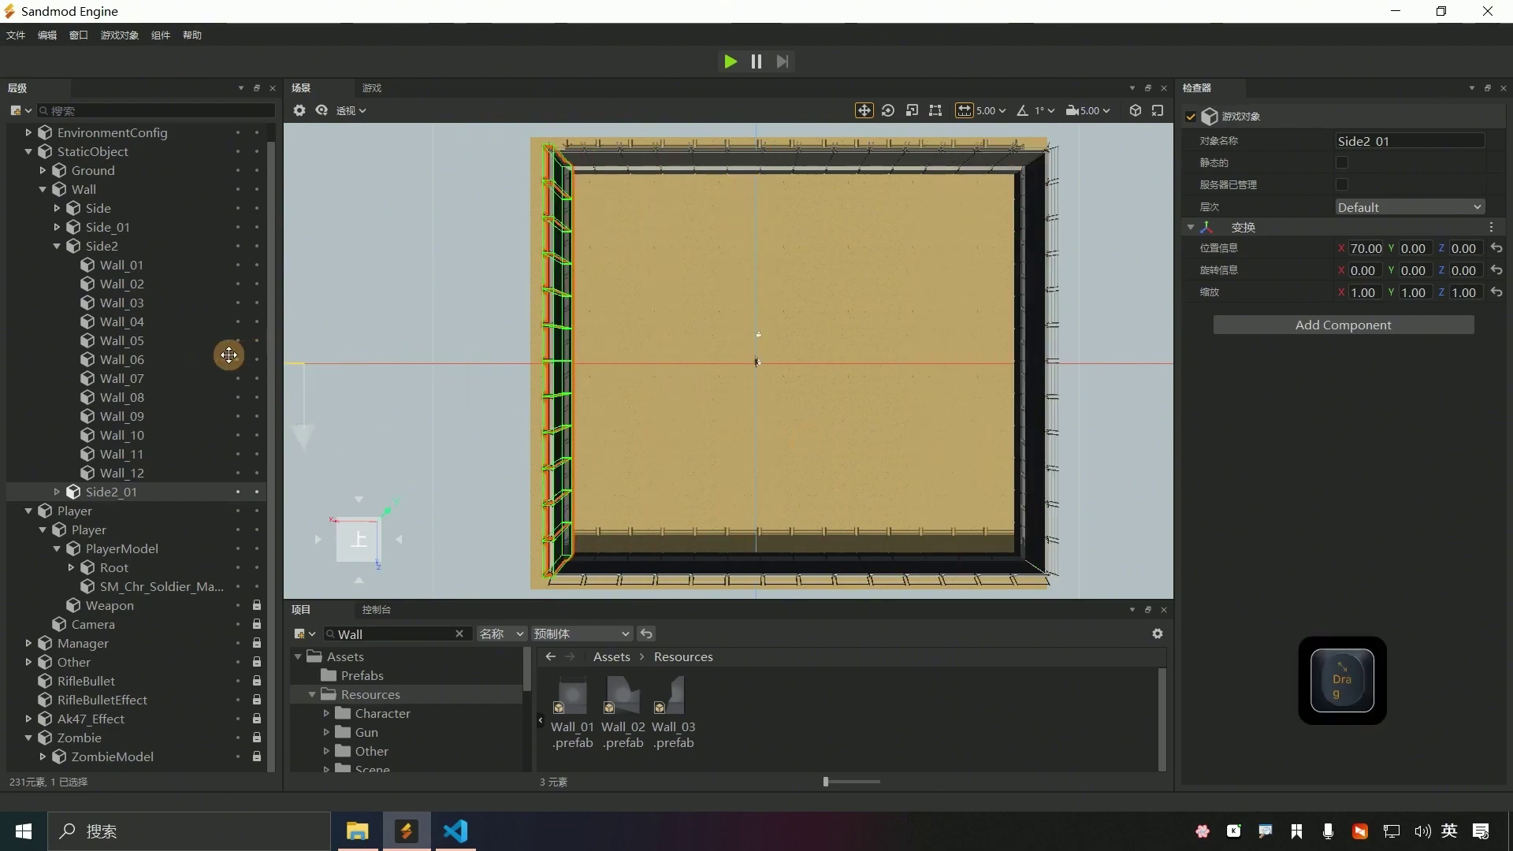
key(f)
right_drag(739, 445, 558, 534)
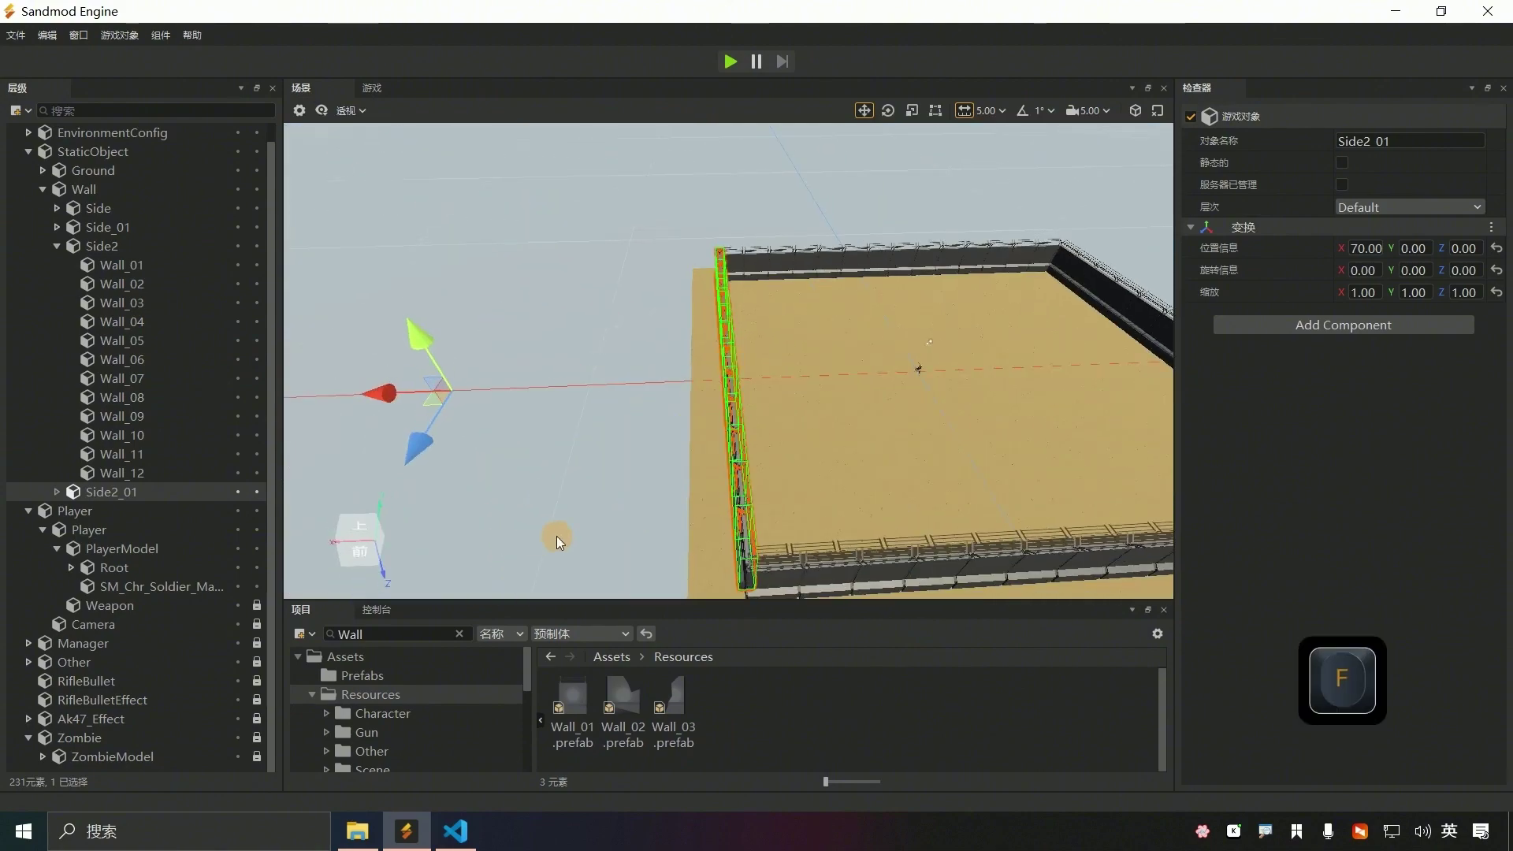
- Delete Wall_09 through Wall_12 from Side2_01 to leave an opening at the end of its row
click(144, 473)
click(56, 492)
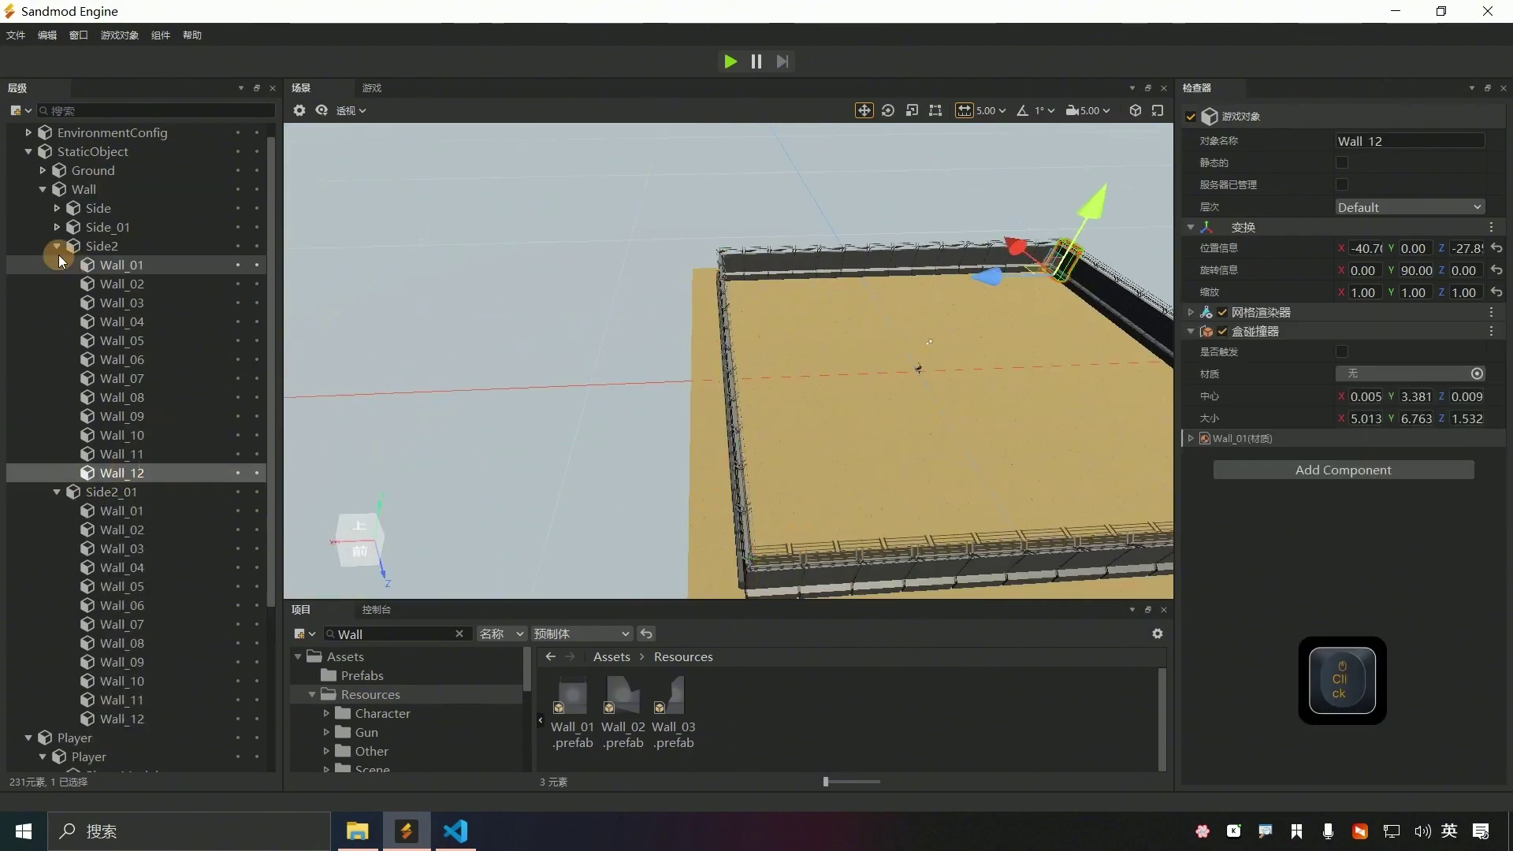
click(57, 247)
click(162, 494)
key(f)
right_drag(921, 493, 710, 321)
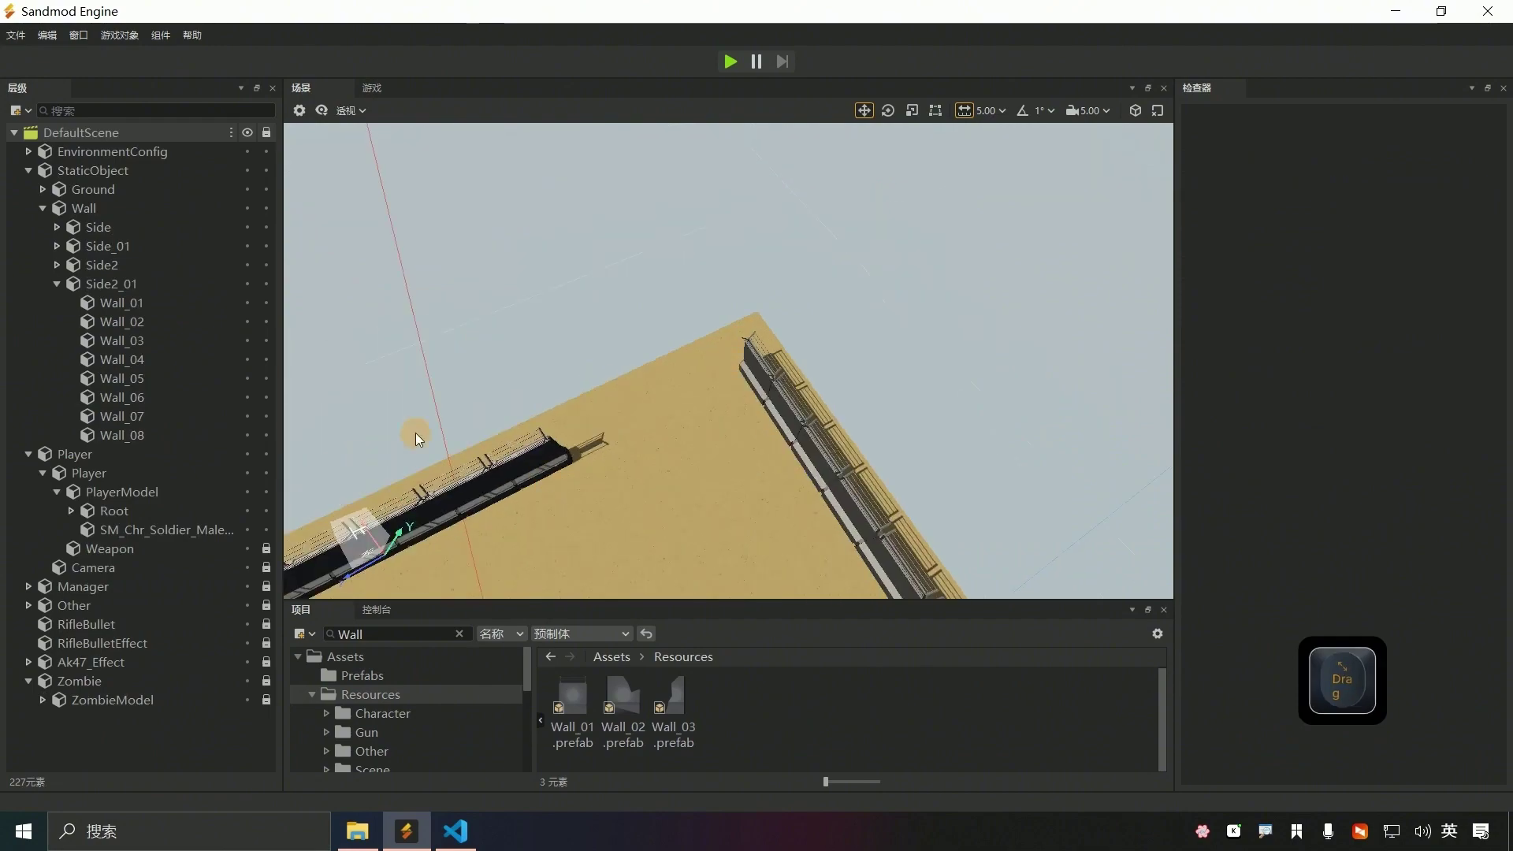
- Examine the open end of the shortened Side2_01 row and its gap to the adjoining wall row
click(543, 457)
key(f)
scroll(739, 517, down, 1)
scroll(740, 516, down, 5)
right_drag(739, 516, 701, 473)
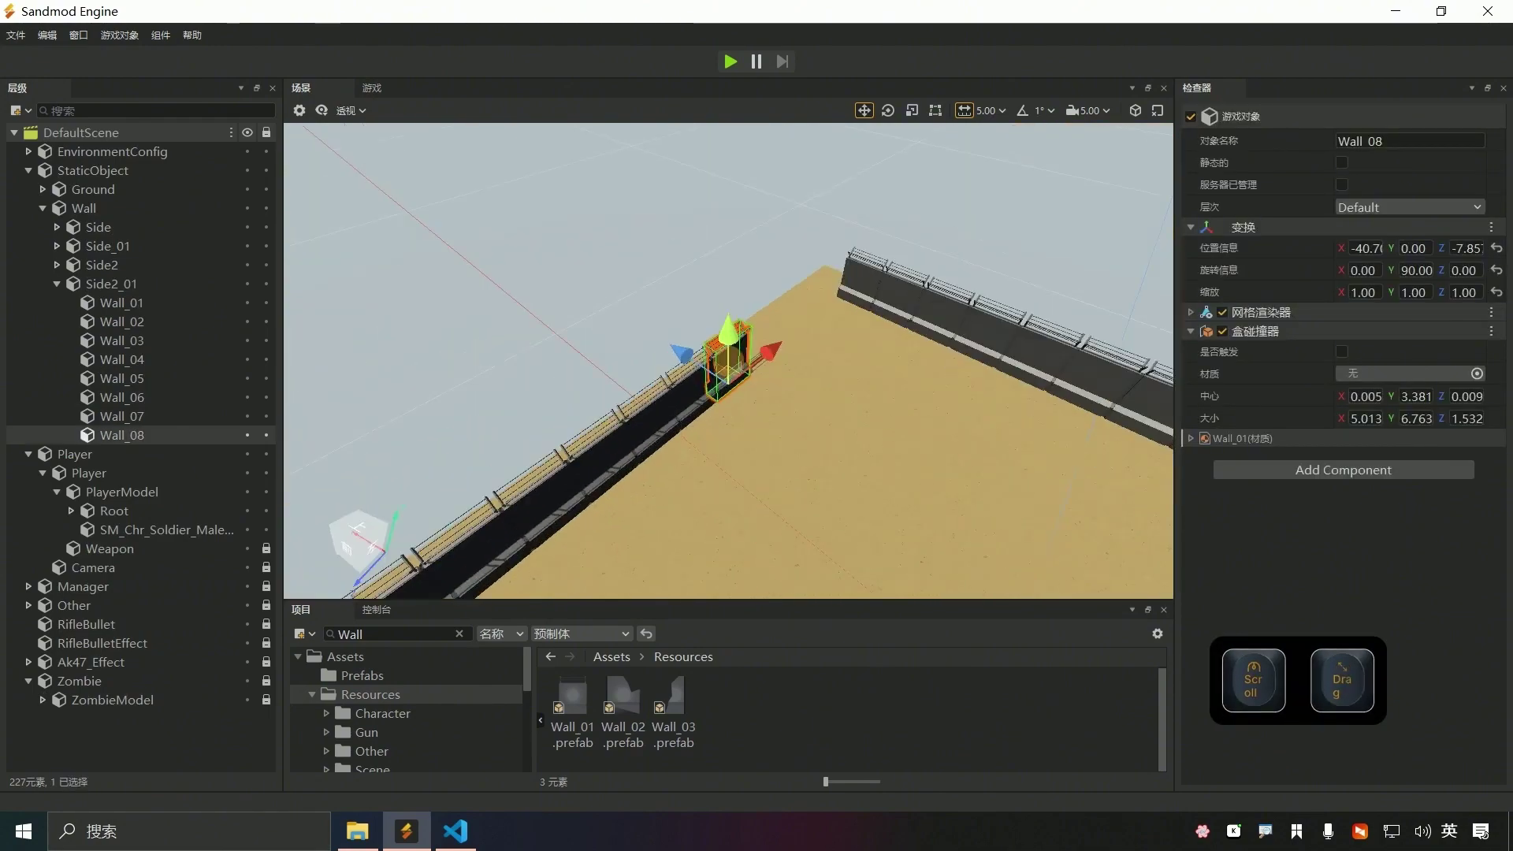
scroll(678, 465, down, 4)
click(592, 458)
key(f)
scroll(582, 454, down, 1)
right_drag(581, 452, 964, 246)
scroll(891, 375, down, 8)
click(963, 246)
scroll(905, 420, up, 3)
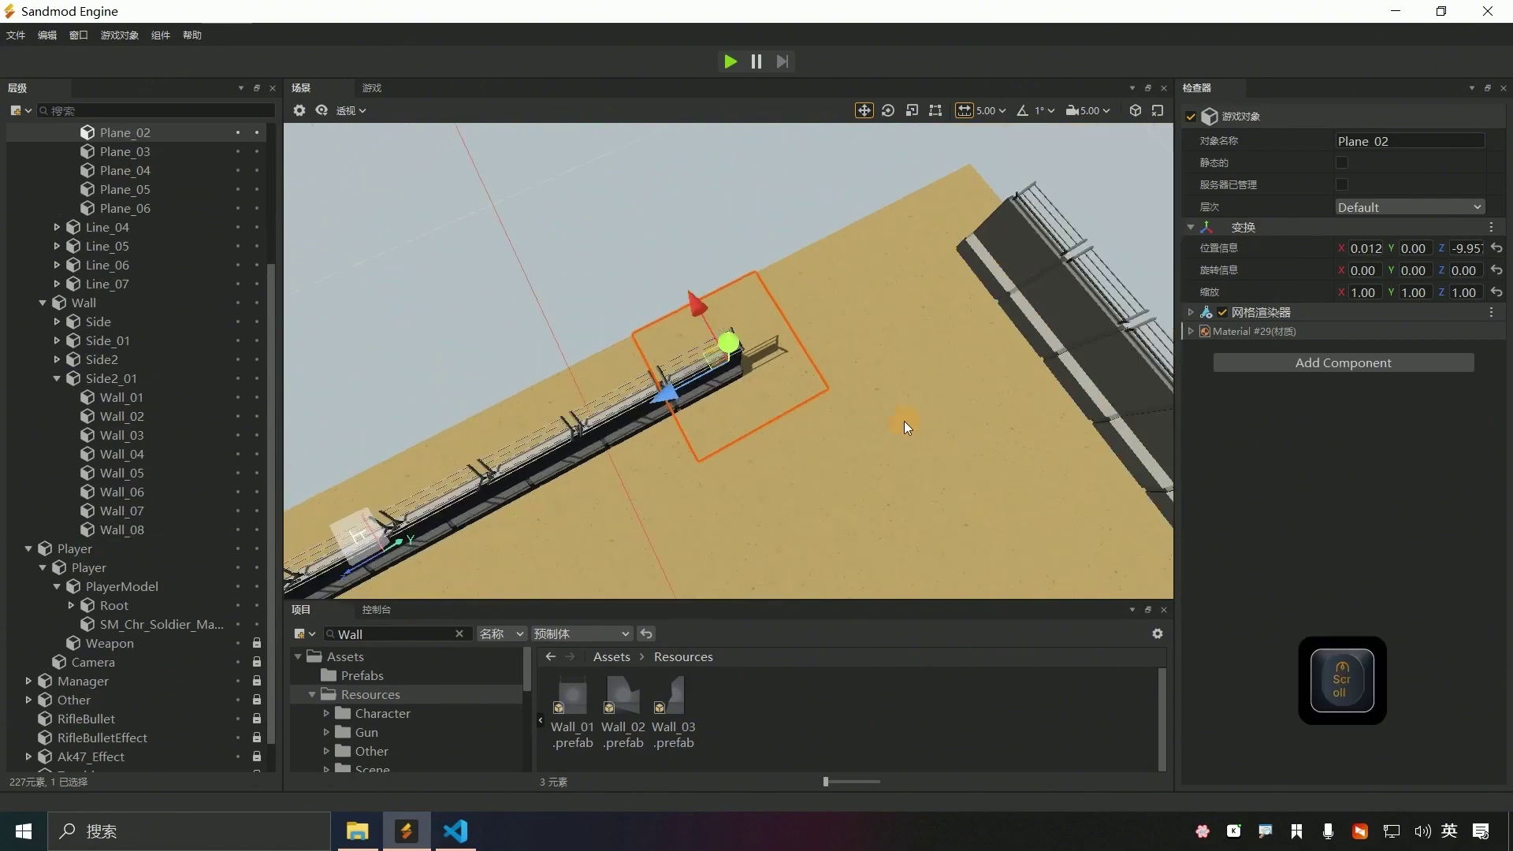
right_drag(701, 377, 682, 314)
click(705, 315)
key(f)
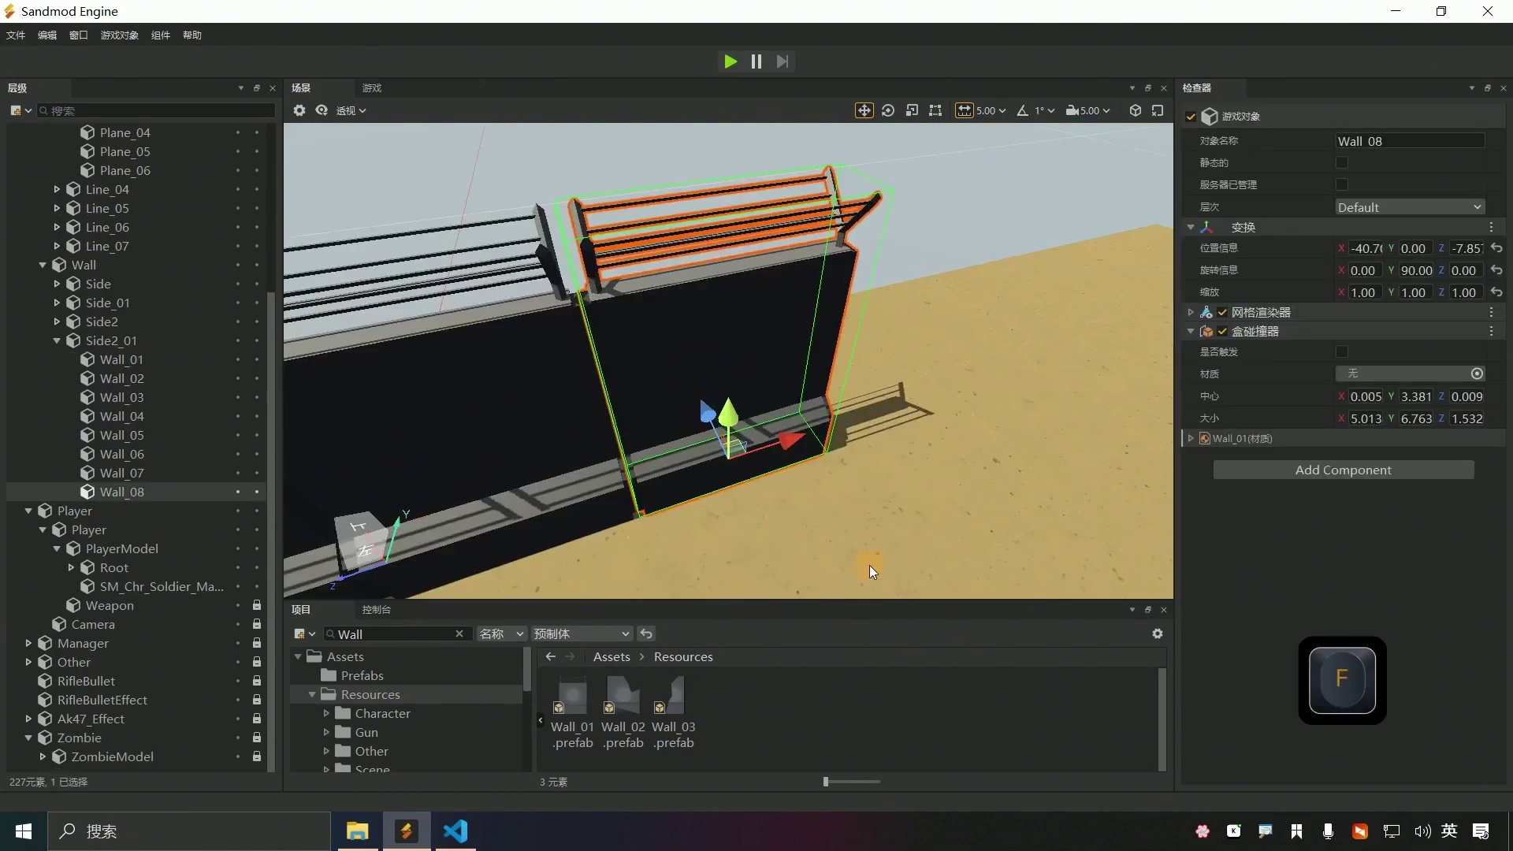
- Check the enclosure from farther away and save the scene
scroll(869, 565, down, 6)
right_drag(869, 565, 725, 371)
scroll(726, 370, down, 5)
click(672, 518)
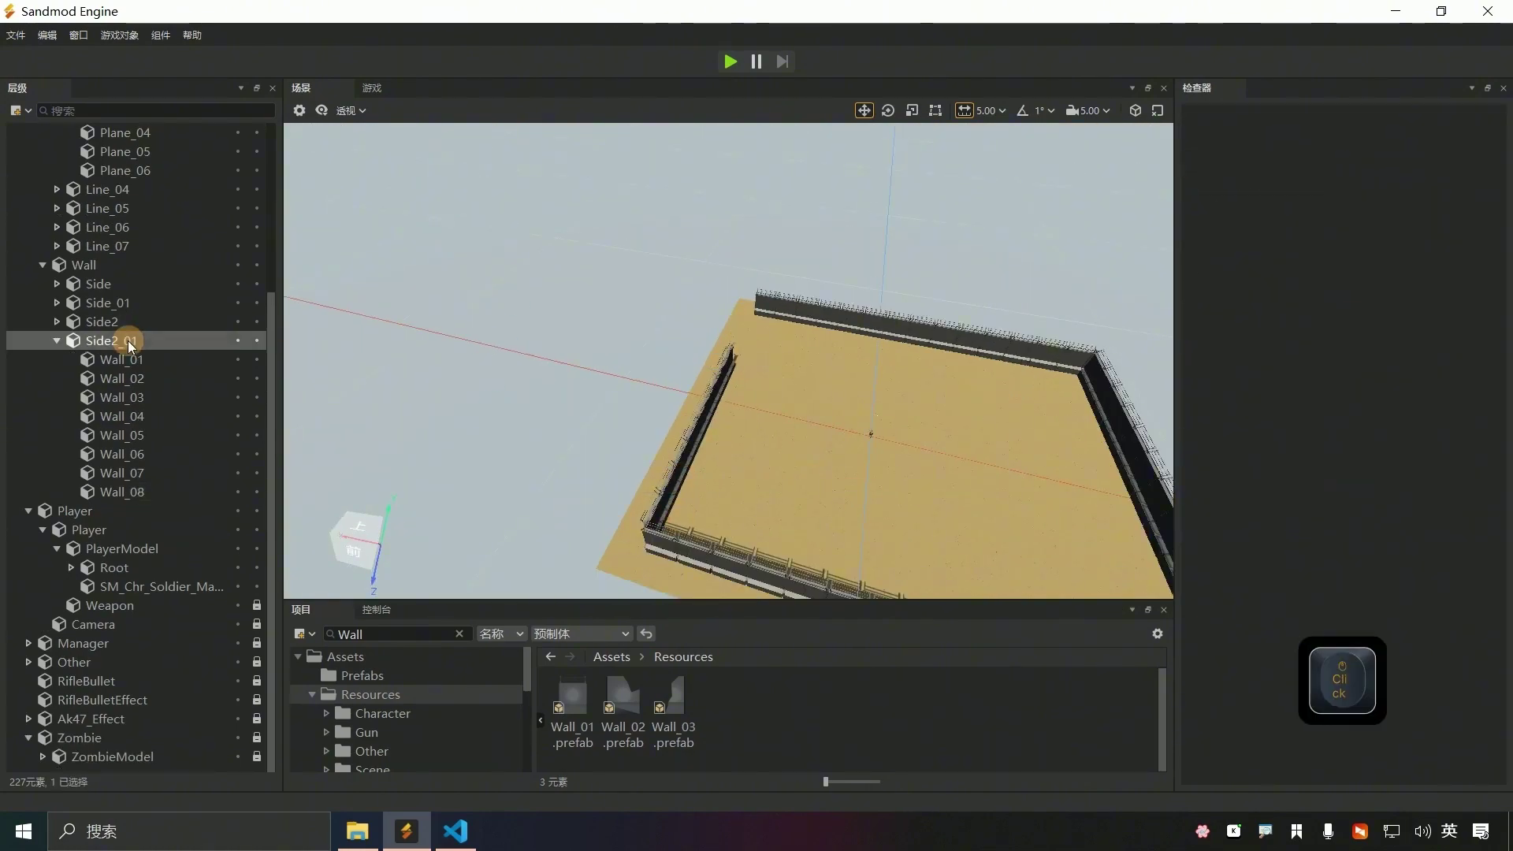
scroll(990, 433, down, 4)
key(ctrl+s)
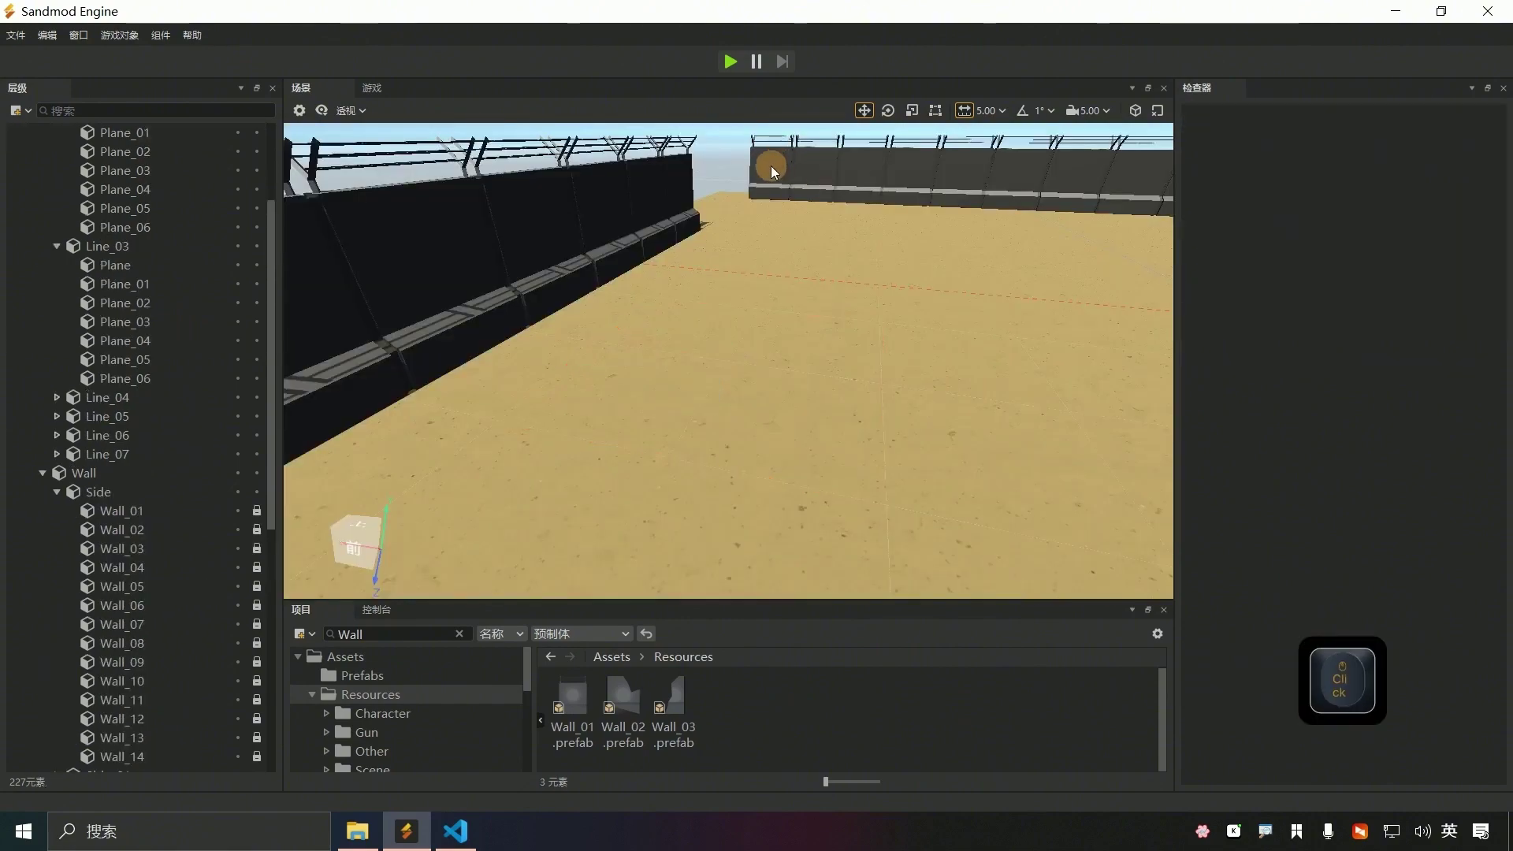
- Examine the wall row beyond the opening and identify which Side_01 walls run along it, checking Wall_01 through Wall_09
scroll(802, 220, down, 2)
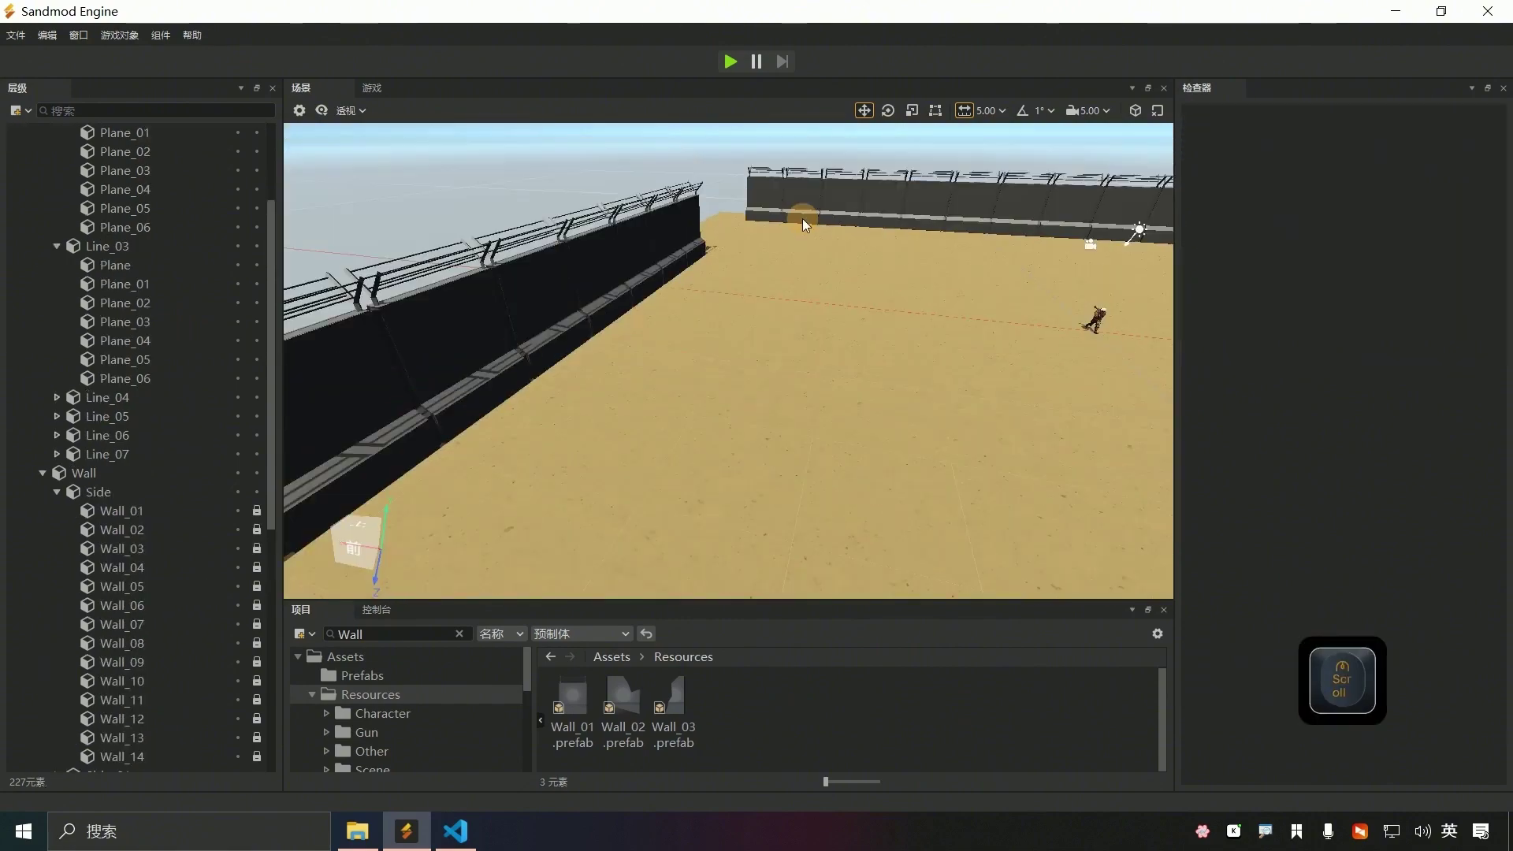
scroll(803, 219, down, 3)
key(w)
scroll(822, 282, up, 3)
right_drag(821, 283, 714, 260)
key(s)
key(w)
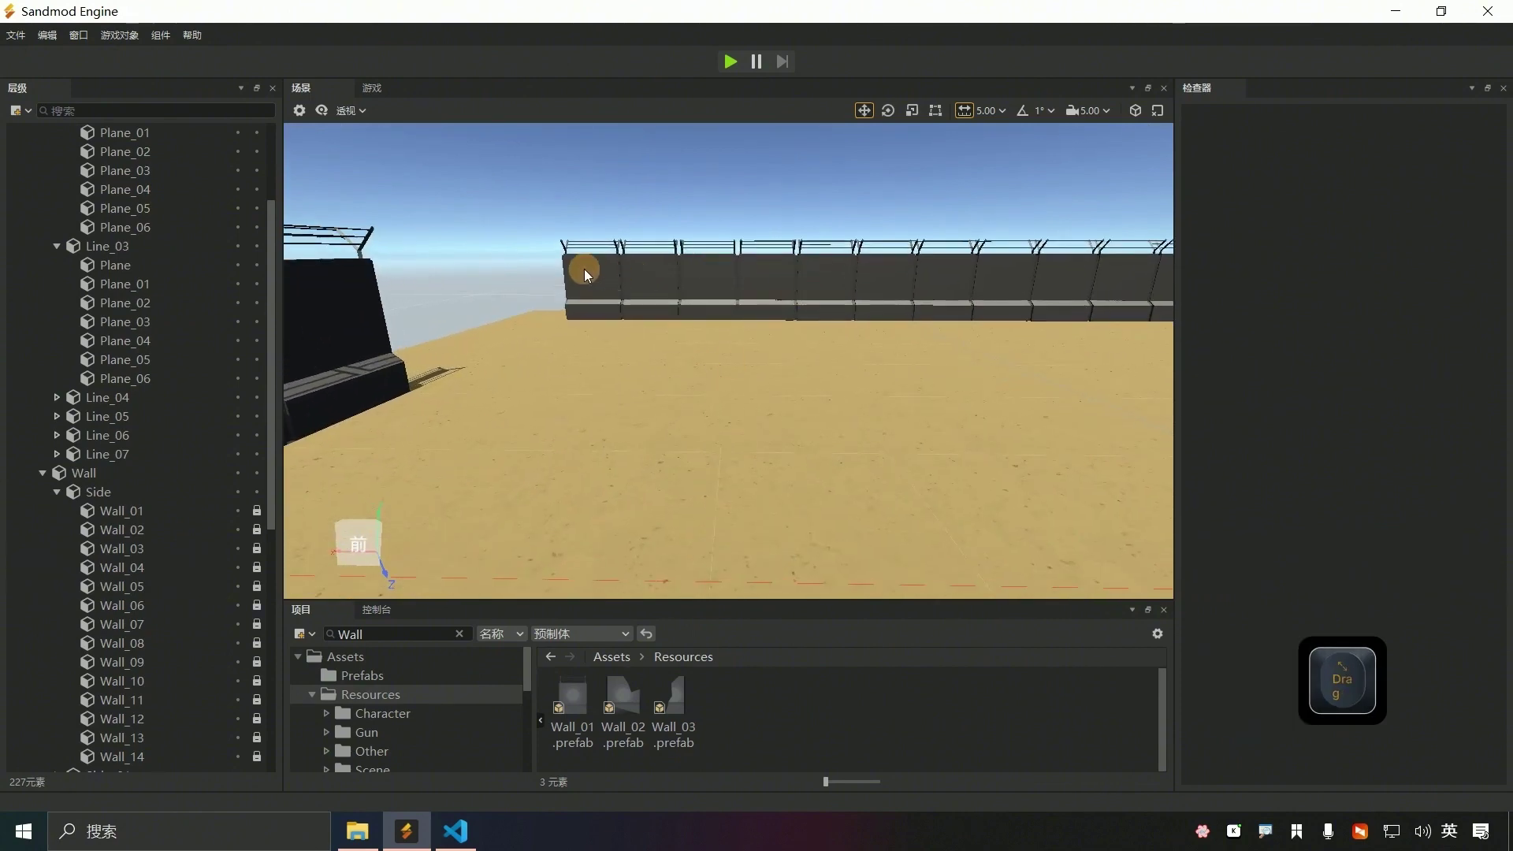
scroll(114, 315, up, 3)
click(113, 285)
click(41, 189)
click(124, 252)
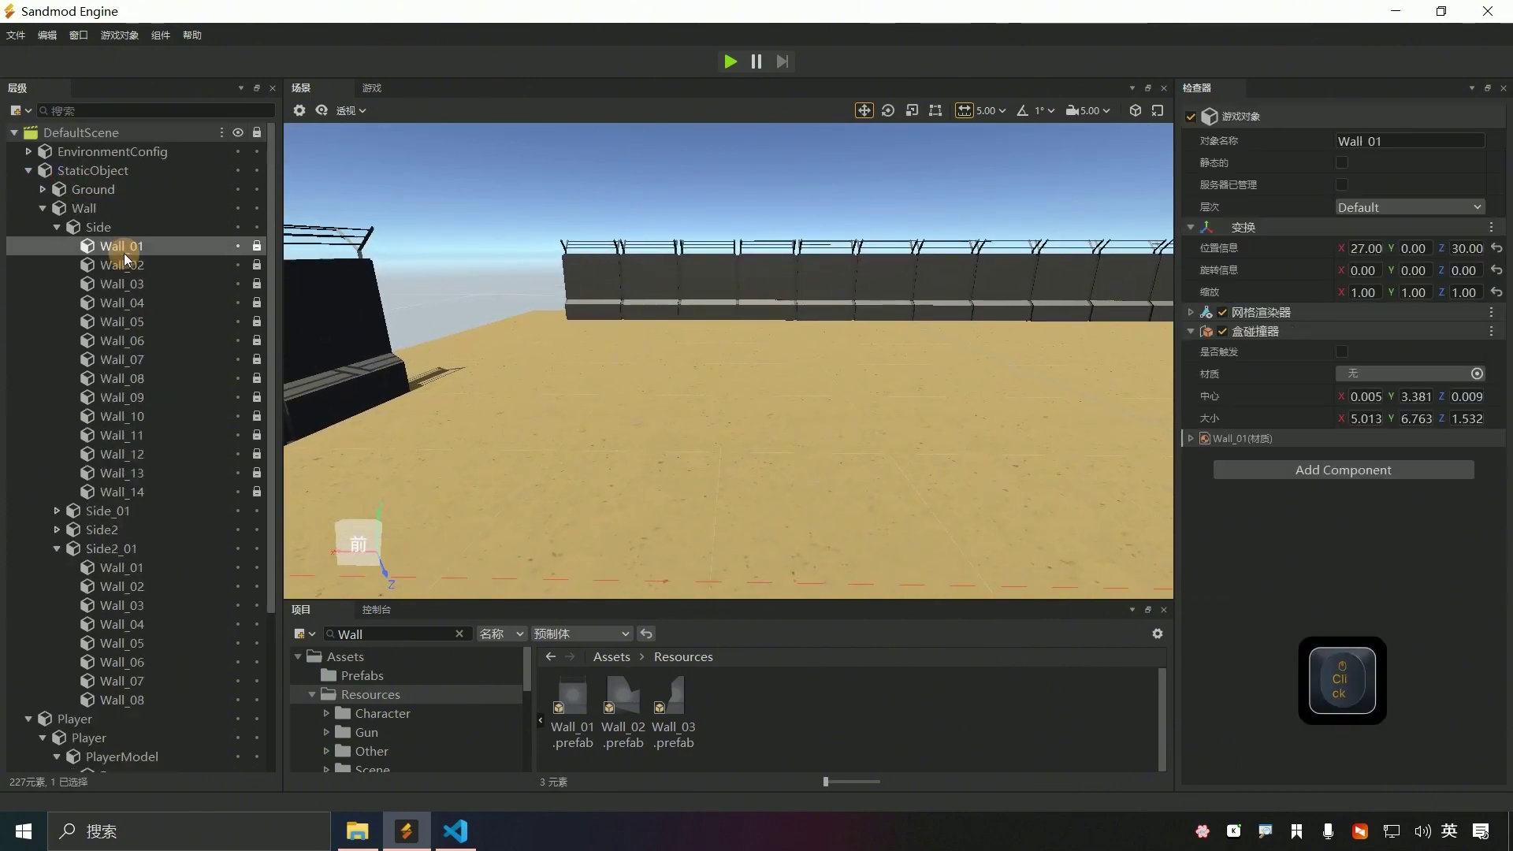
click(104, 514)
click(57, 227)
click(57, 246)
click(602, 279)
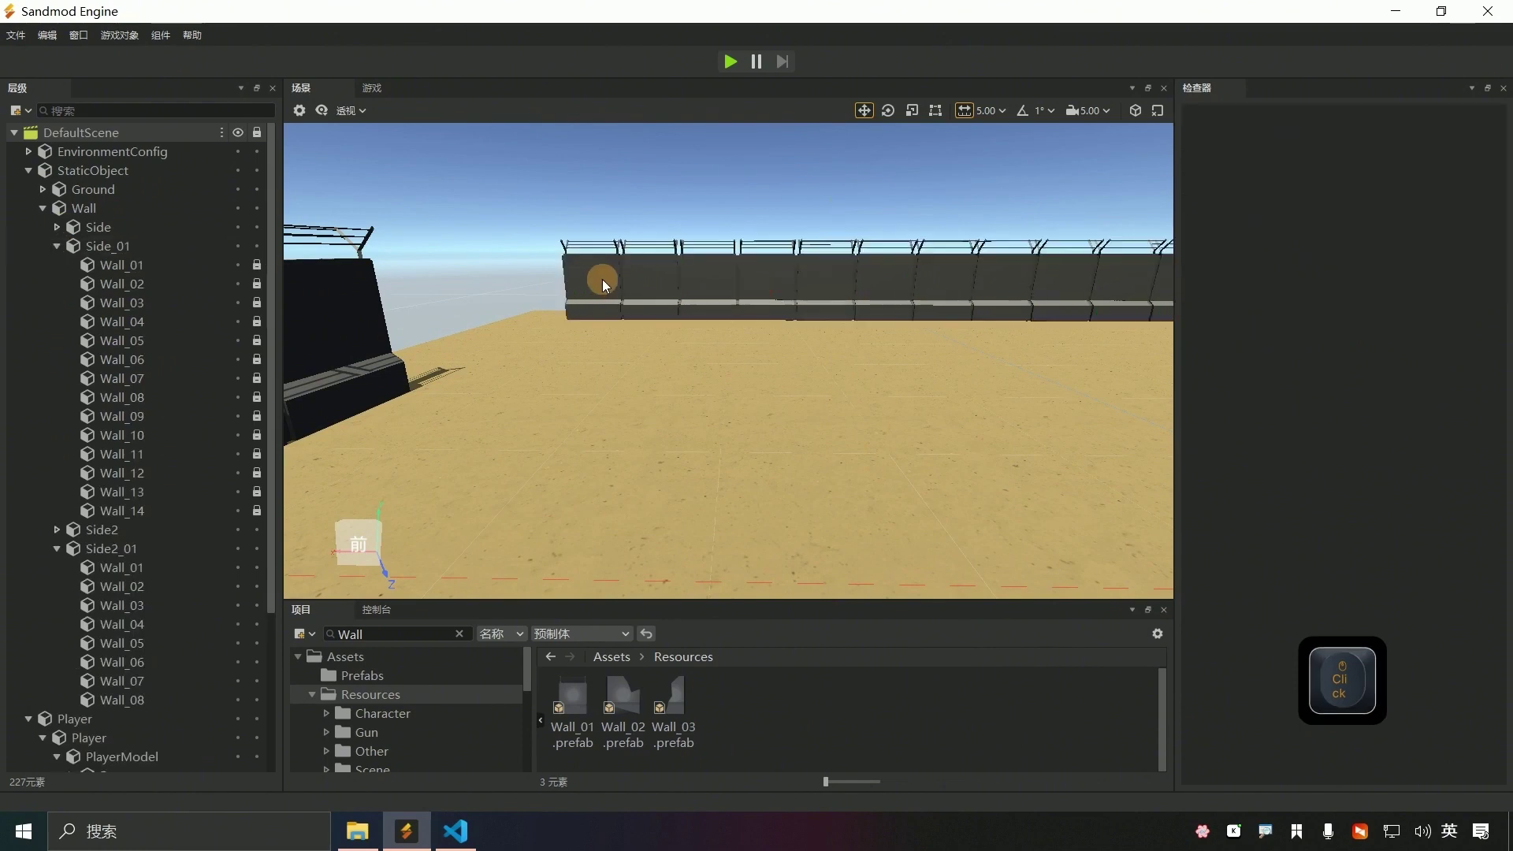
shift+drag(135, 272, 134, 426)
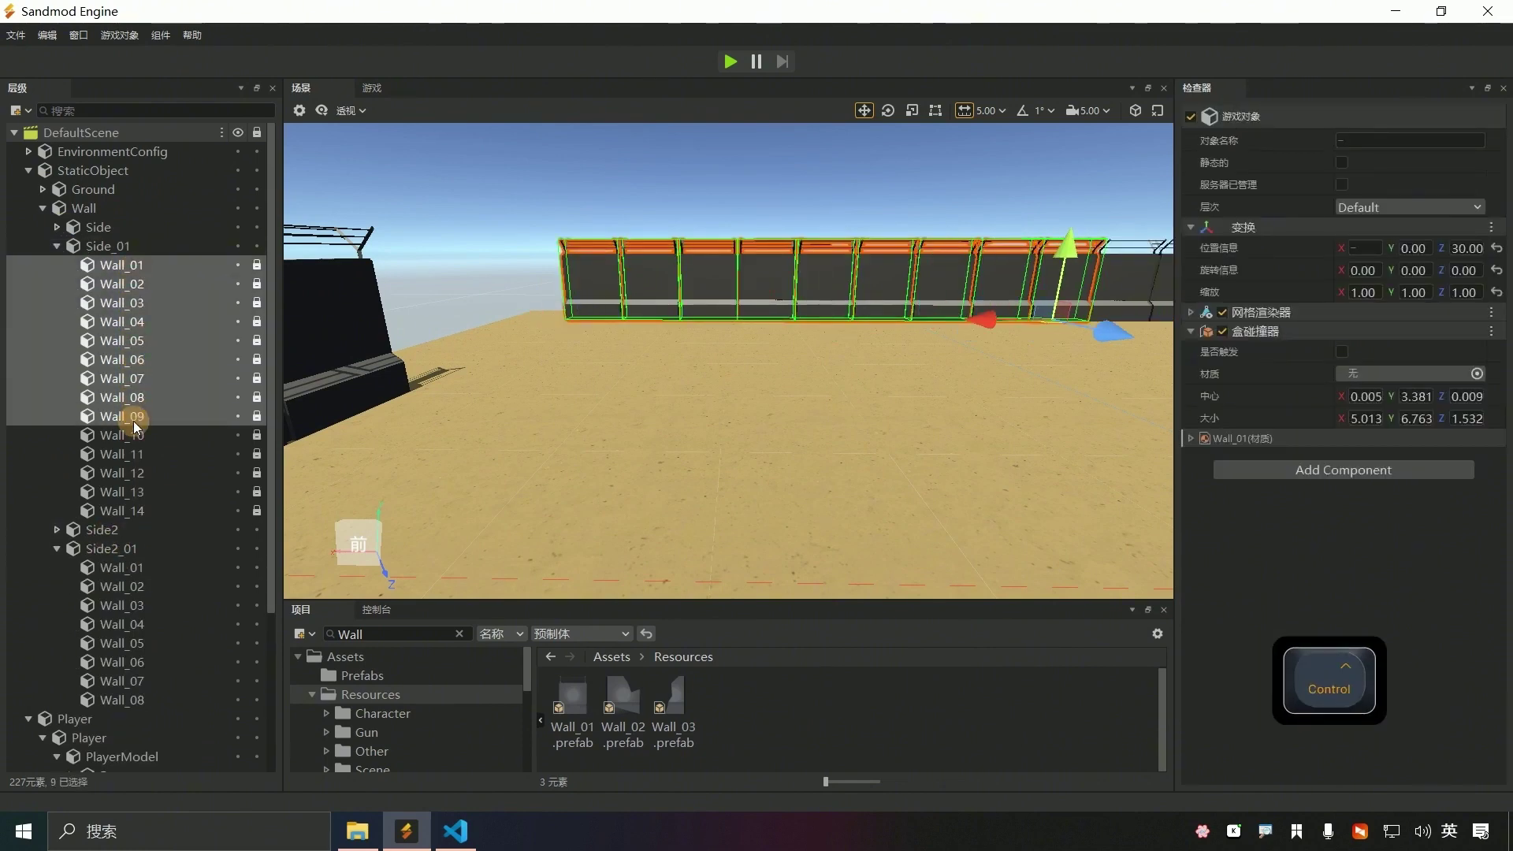
- Duplicate the Side_01 row and move the copy inward along Z to -40, level with the end of Side2_01
click(57, 246)
click(105, 247)
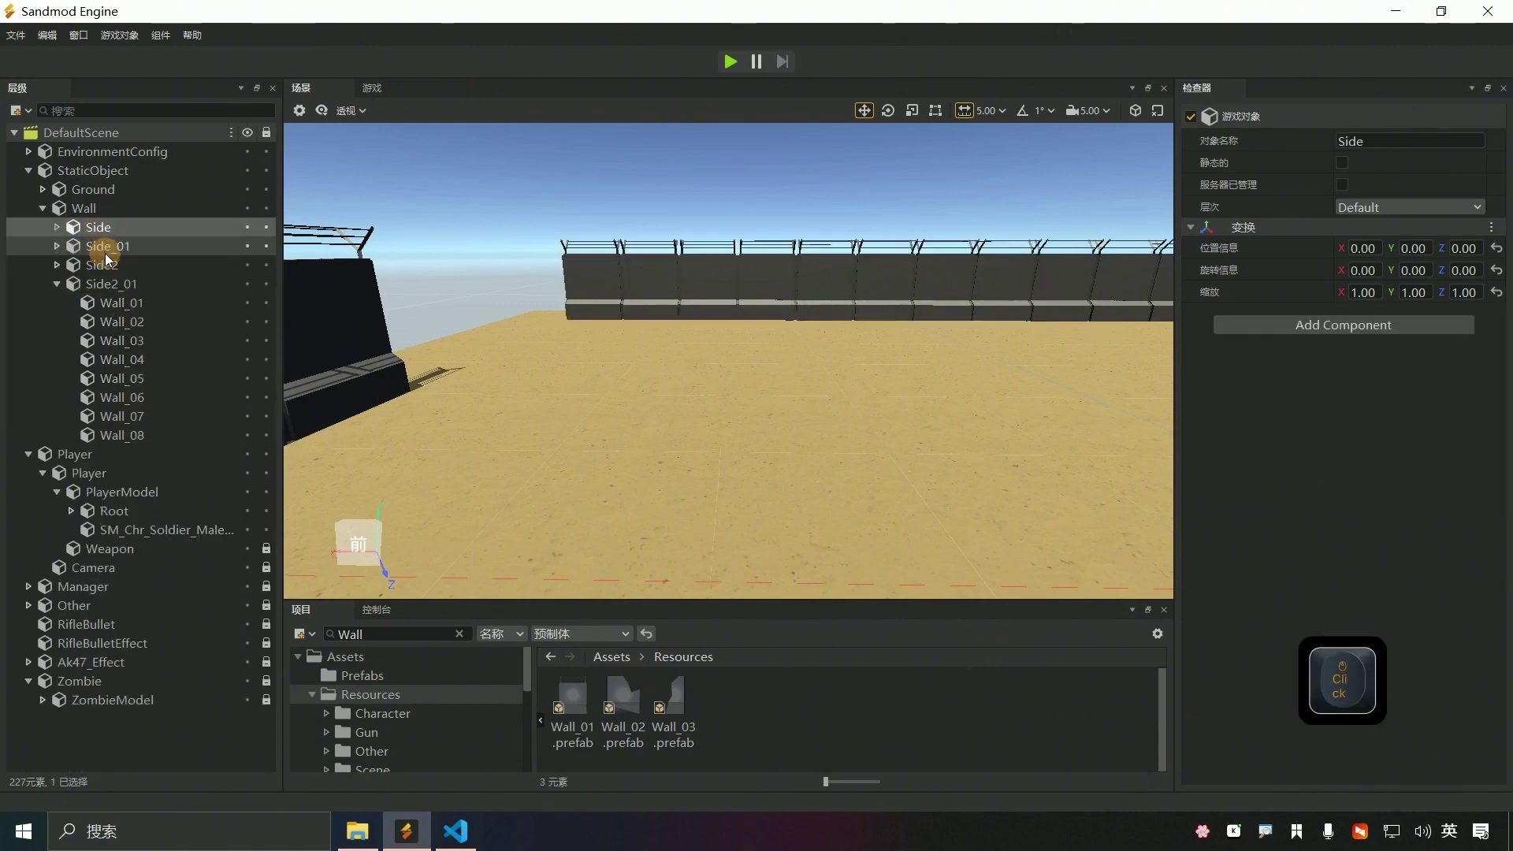
key(ctrl+d)
double_click(108, 454)
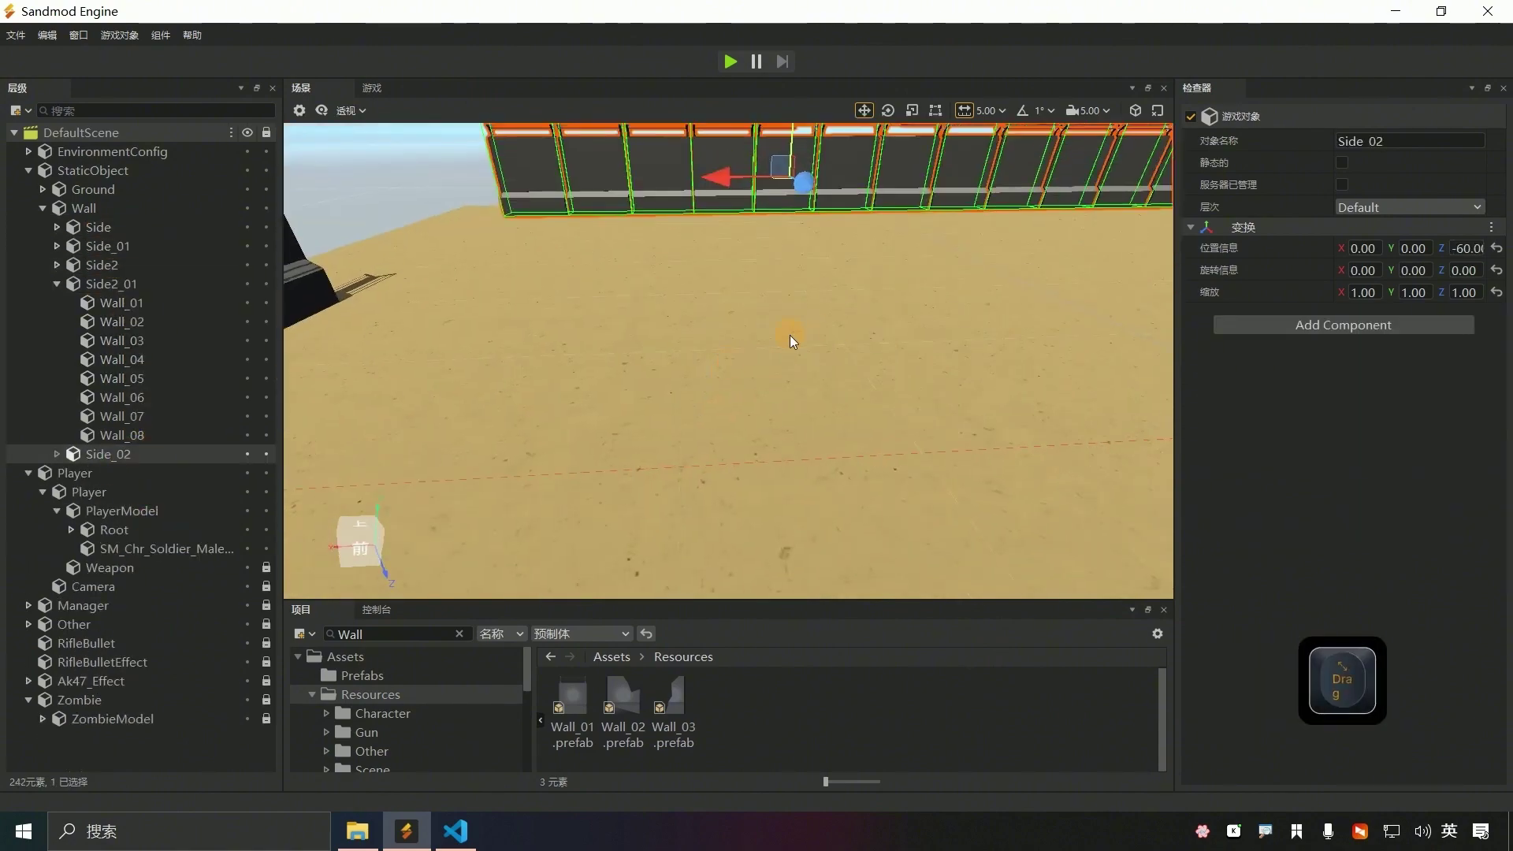
right_drag(703, 348, 729, 360)
click(357, 534)
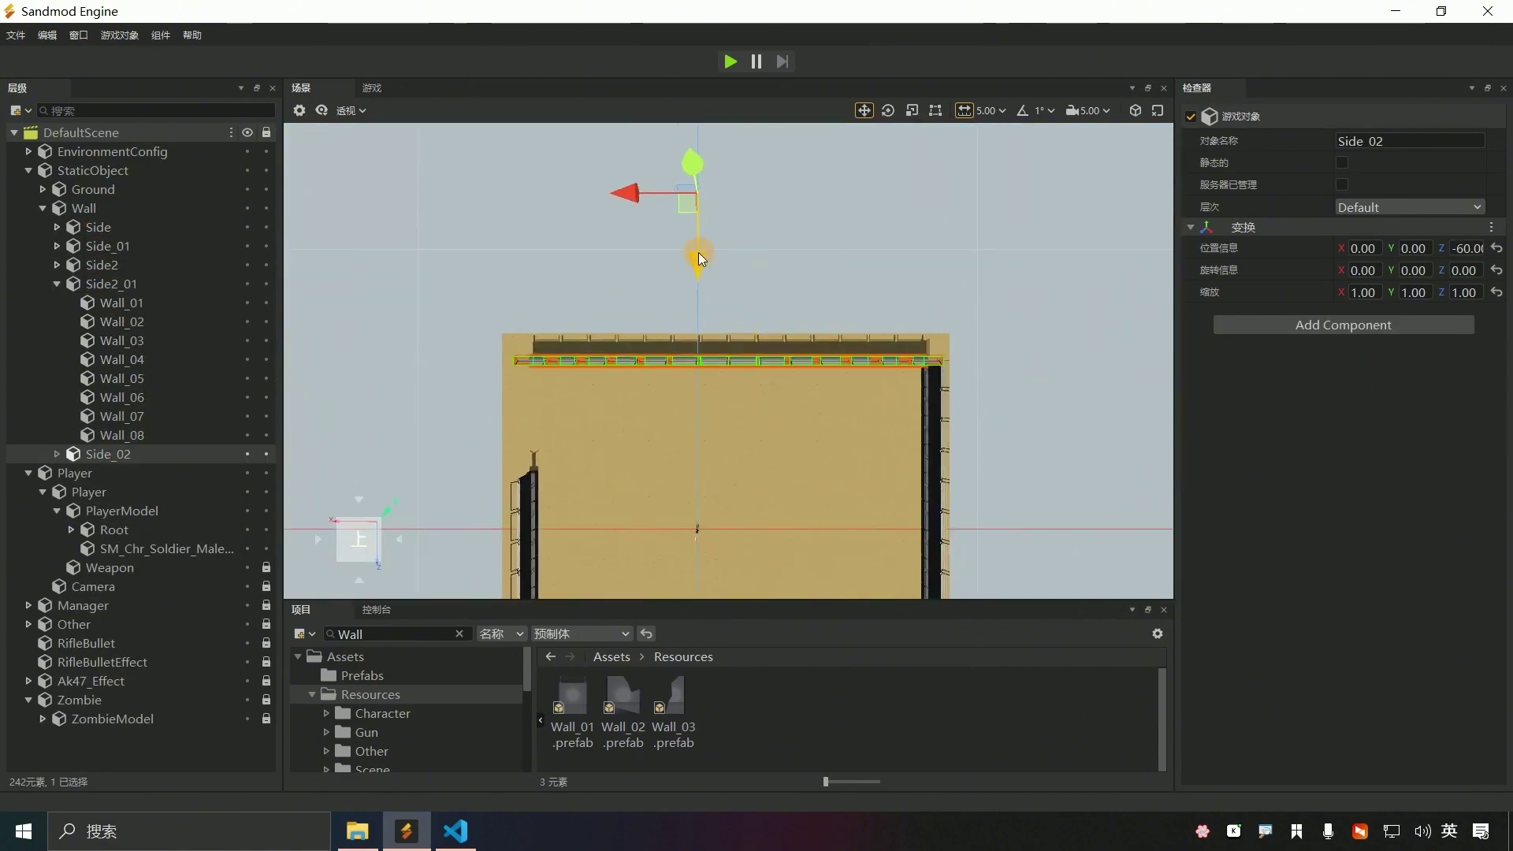
drag(700, 257, 700, 376)
scroll(803, 440, down, 3)
scroll(772, 462, up, 2)
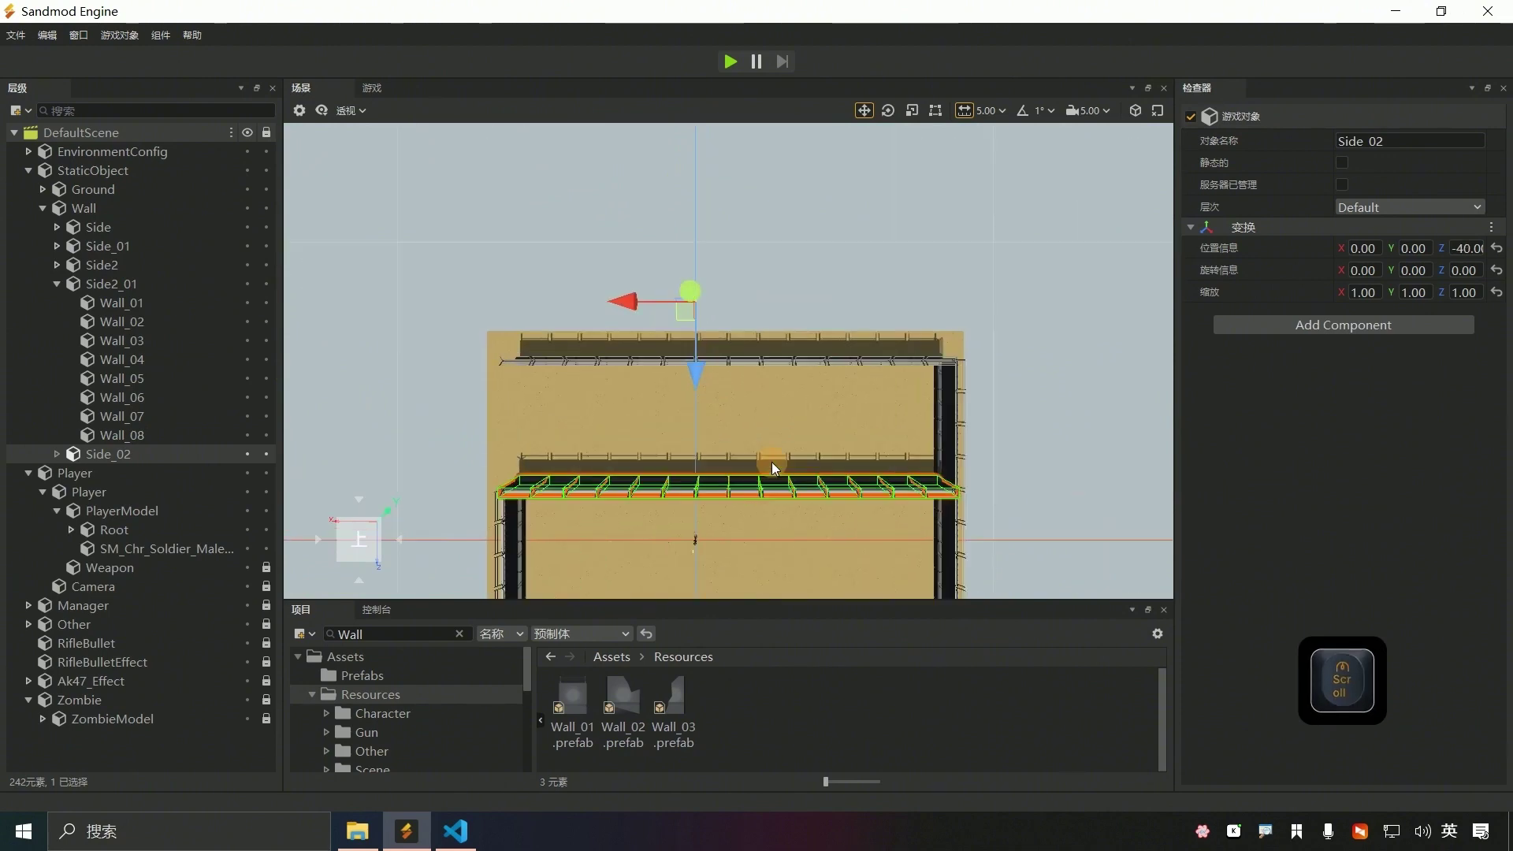
- Delete Wall_08 through Wall_14 from Side_02 to shorten the inner wall row
click(56, 454)
scroll(116, 532, down, 2)
click(123, 492)
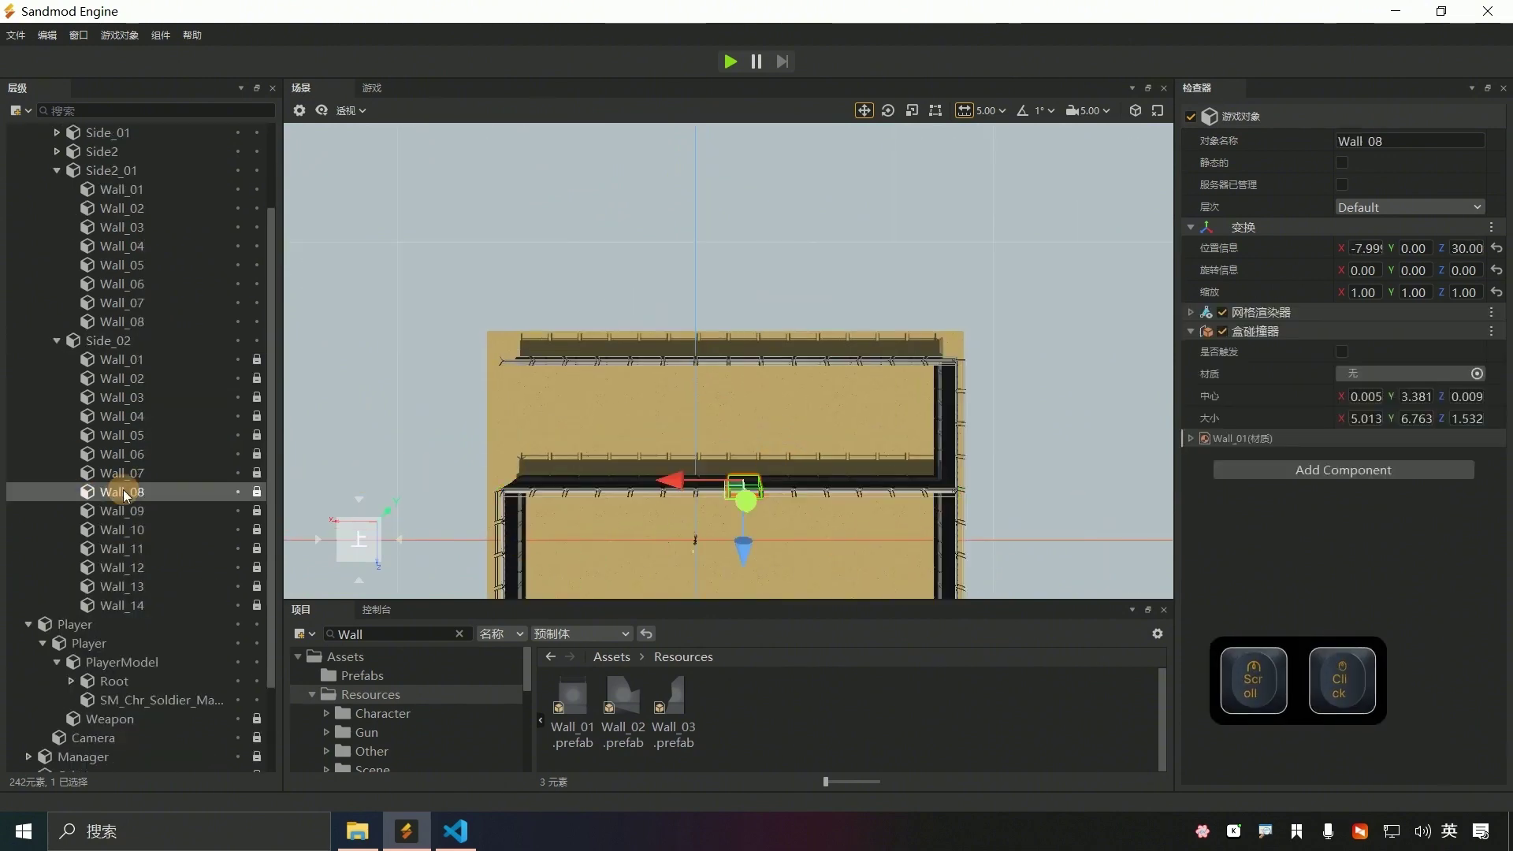
shift+click(134, 604)
key(Delete)
scroll(588, 487, down, 4)
scroll(588, 487, up, 3)
- Duplicate the shortened Side_02 row and move the copy along Z to -20
click(116, 366)
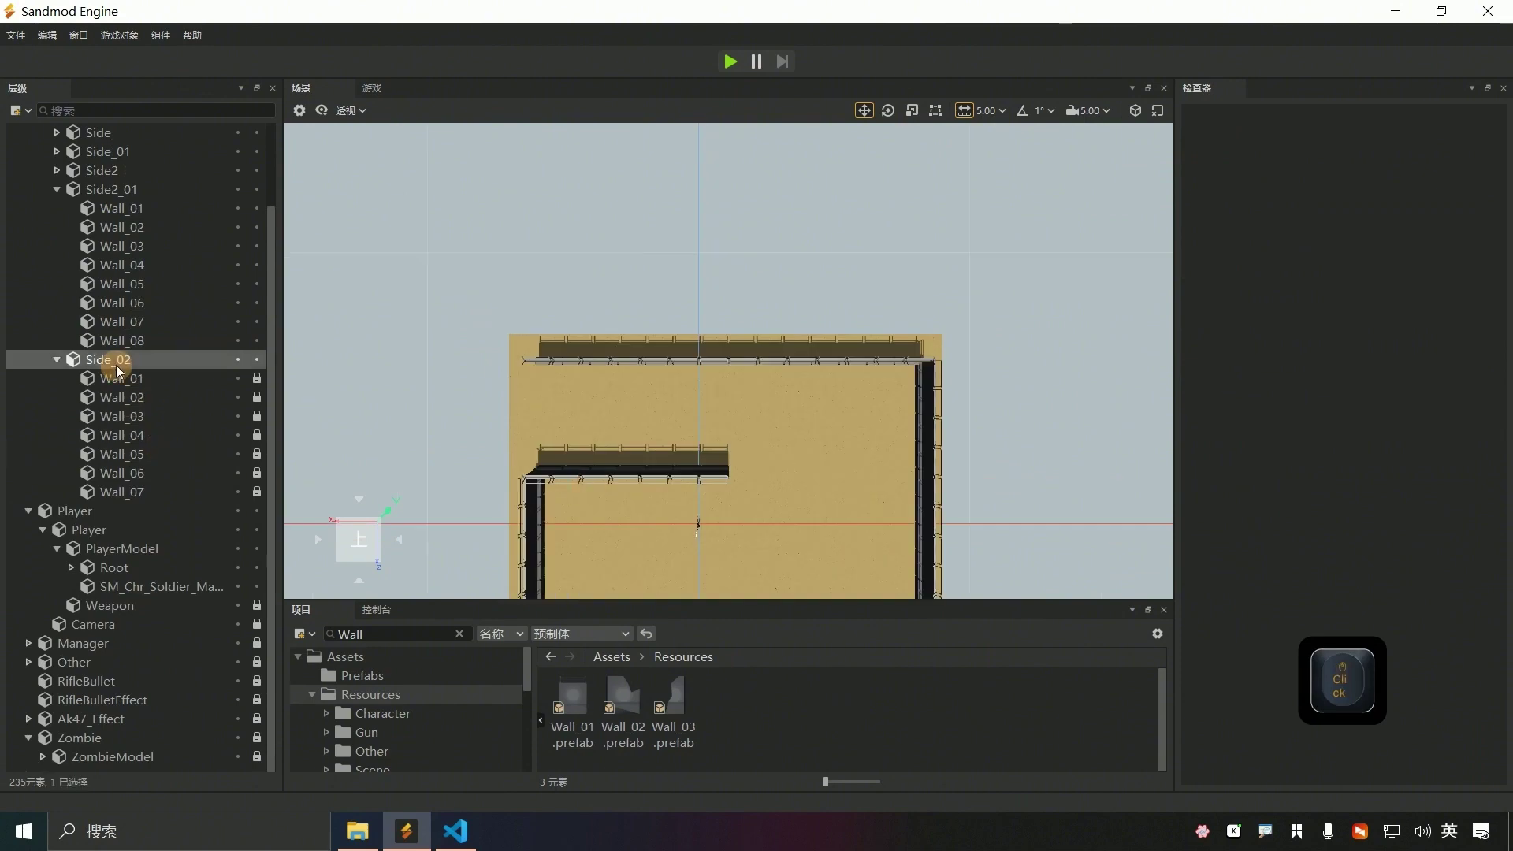
key(ctrl+d)
click(102, 518)
scroll(819, 546, down, 3)
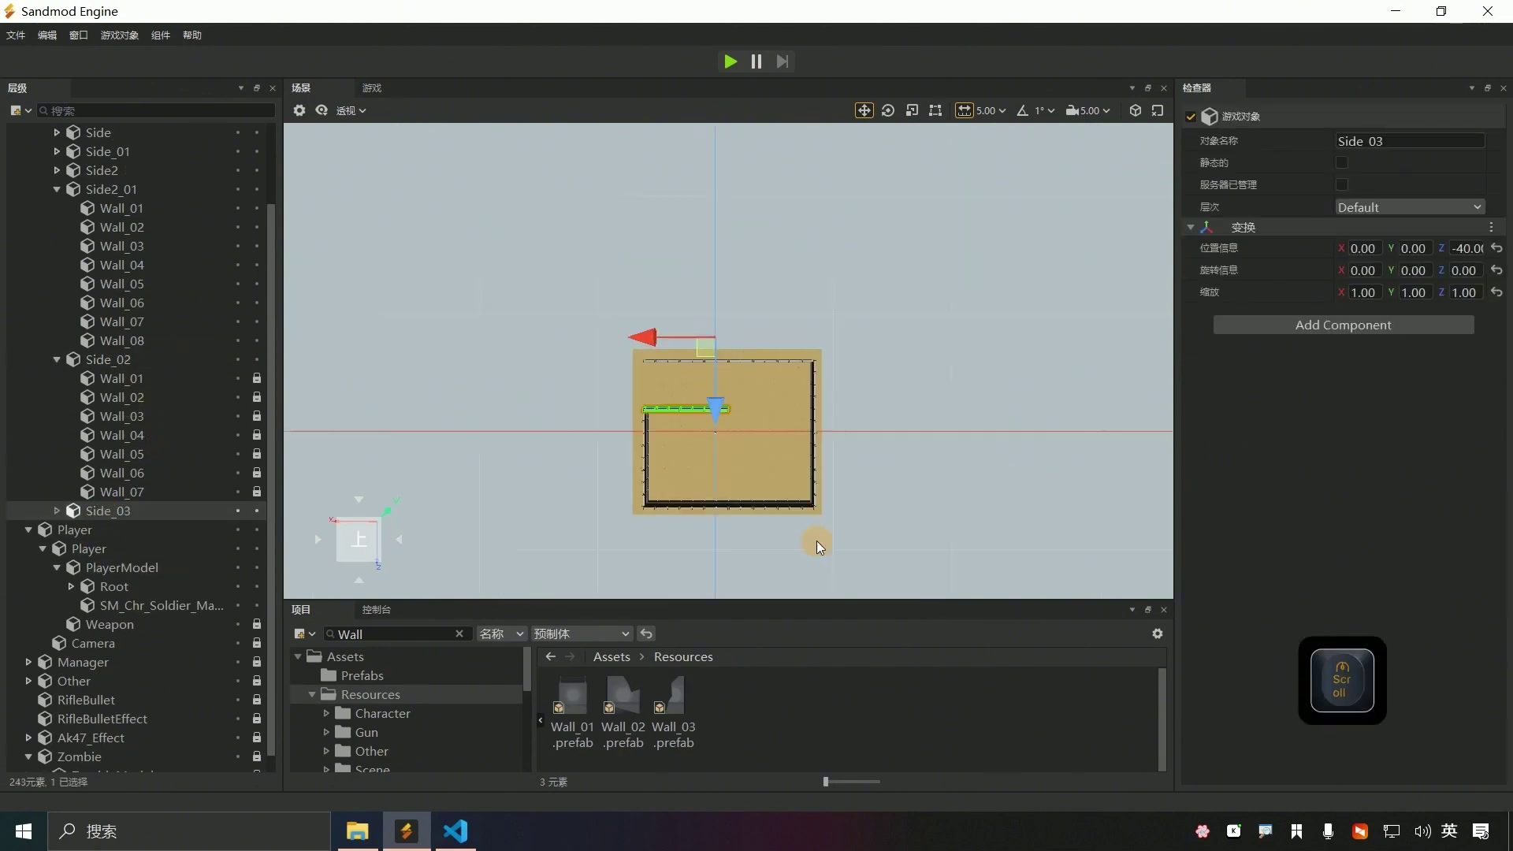
scroll(683, 486, up, 5)
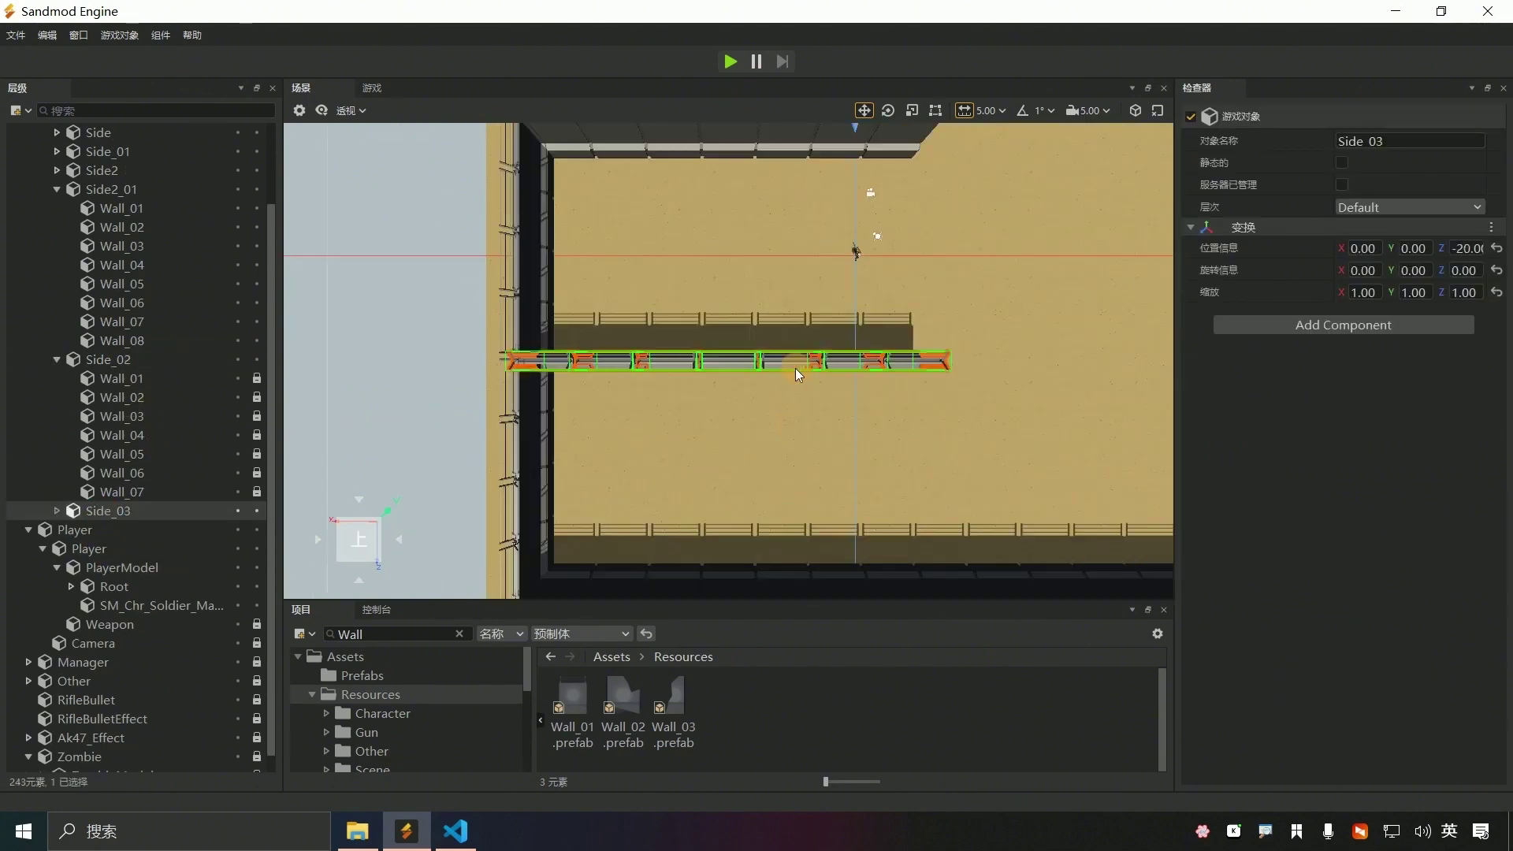
- Delete Wall_04 and Wall_05 from Side_03 to open a passage in the middle of the row
click(753, 367)
scroll(122, 497, down, 9)
click(127, 454)
click(125, 473)
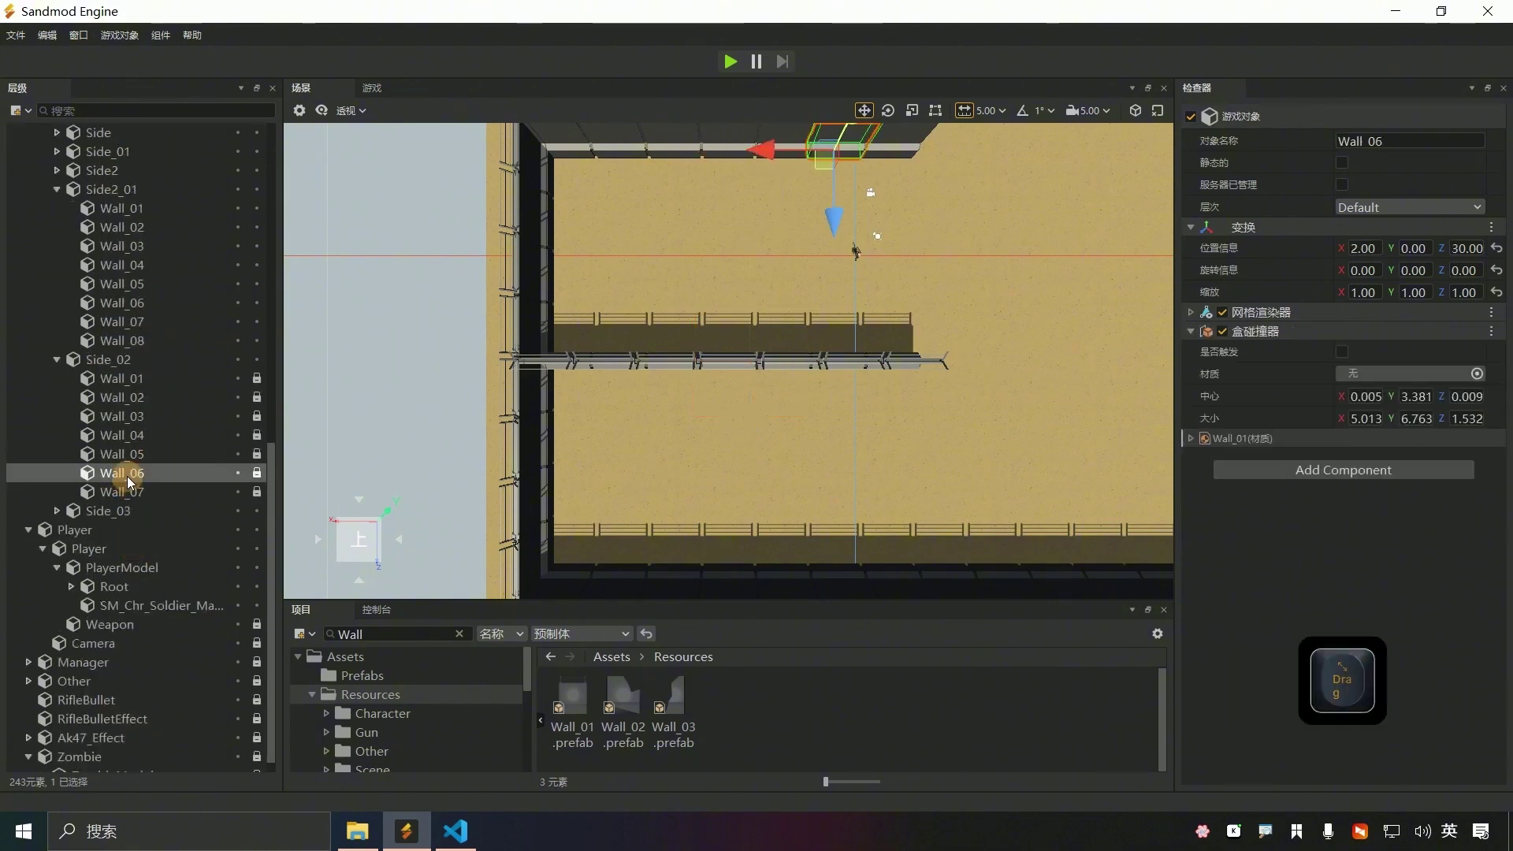
click(744, 368)
scroll(118, 513, up, 10)
click(42, 190)
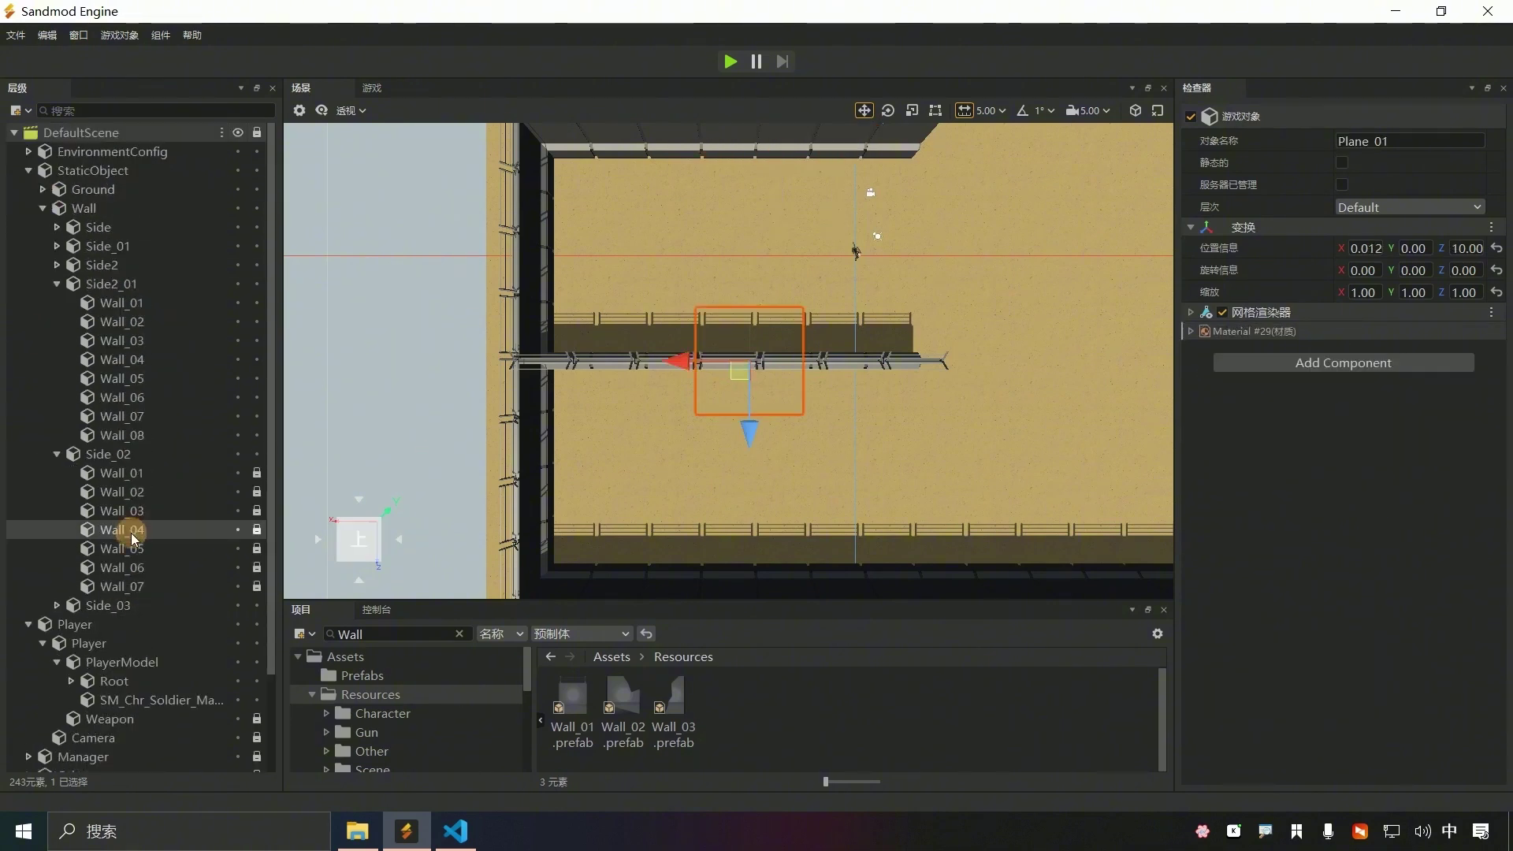
click(130, 531)
click(57, 606)
click(128, 664)
click(128, 682)
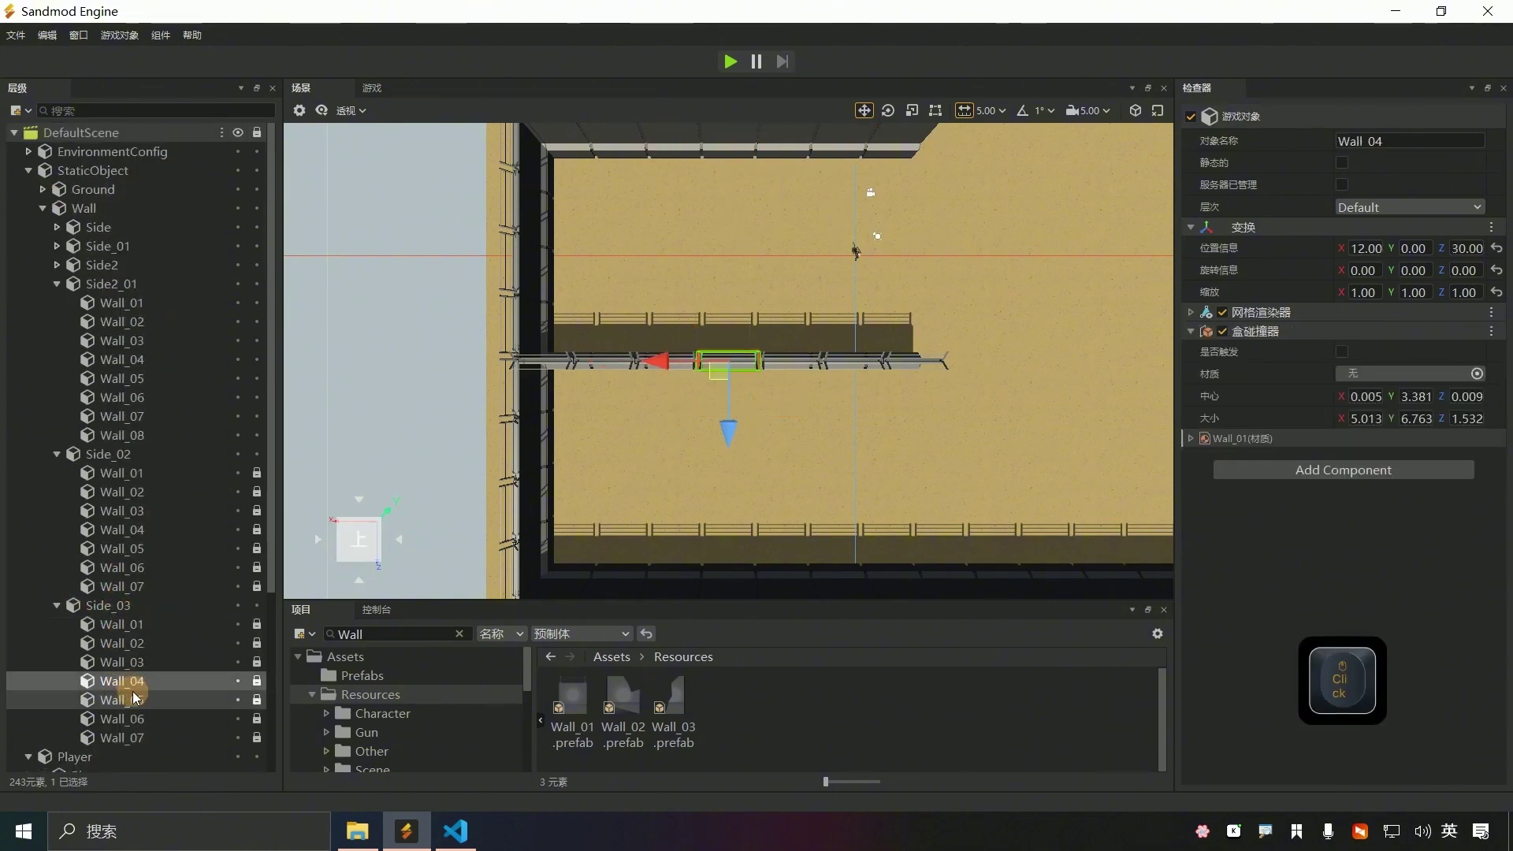
click(136, 701)
ctrl+click(139, 685)
key(Delete)
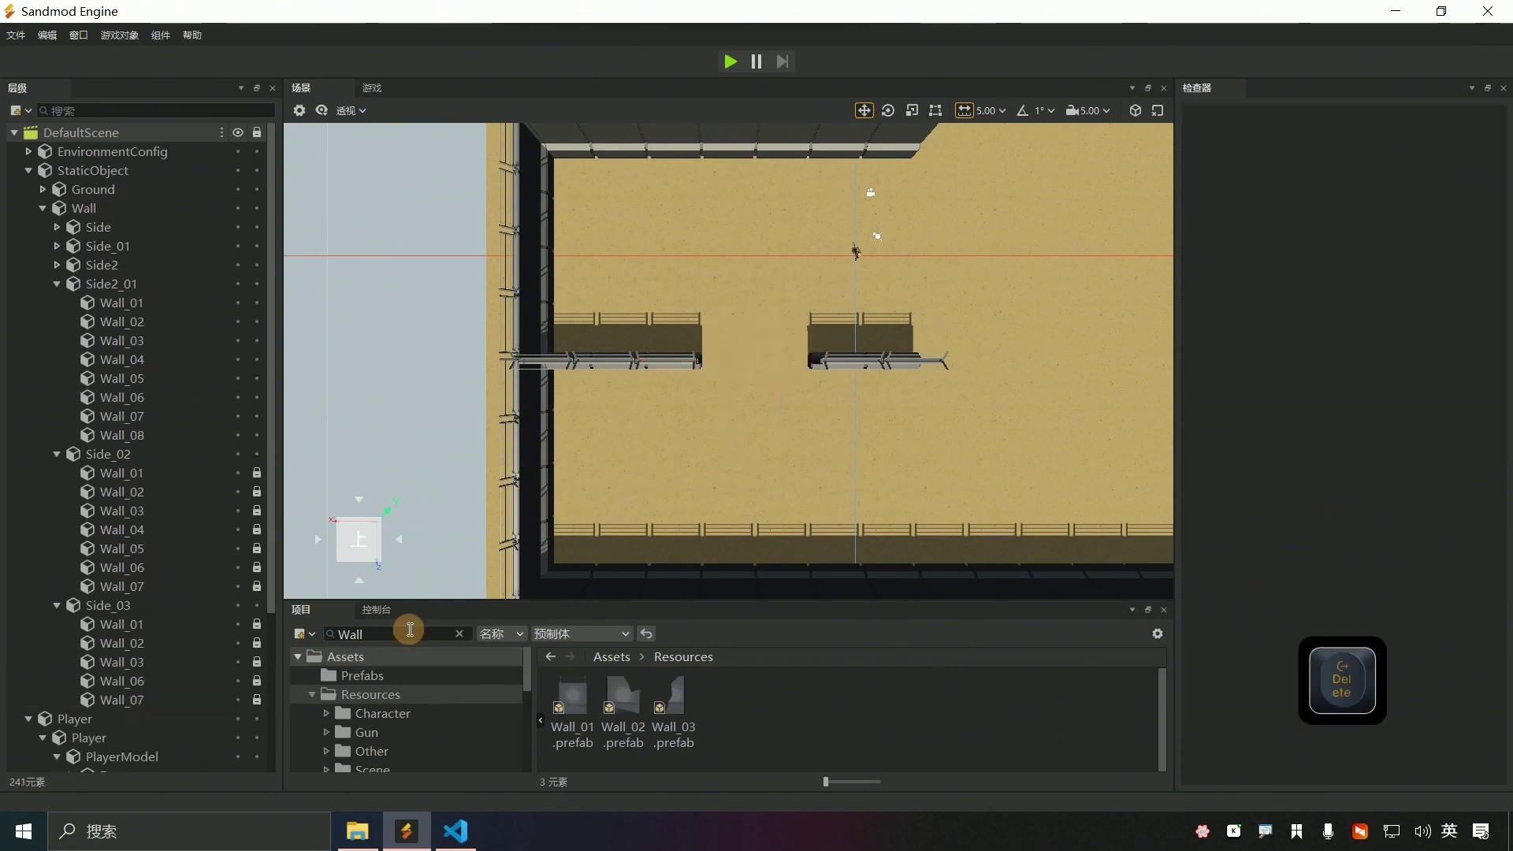
- Duplicate a Side2_01 wall segment twice and line up the copies as a short crosswise wall at the inner end of the Side_03 row
right_drag(709, 410, 729, 363)
click(542, 523)
click(555, 523)
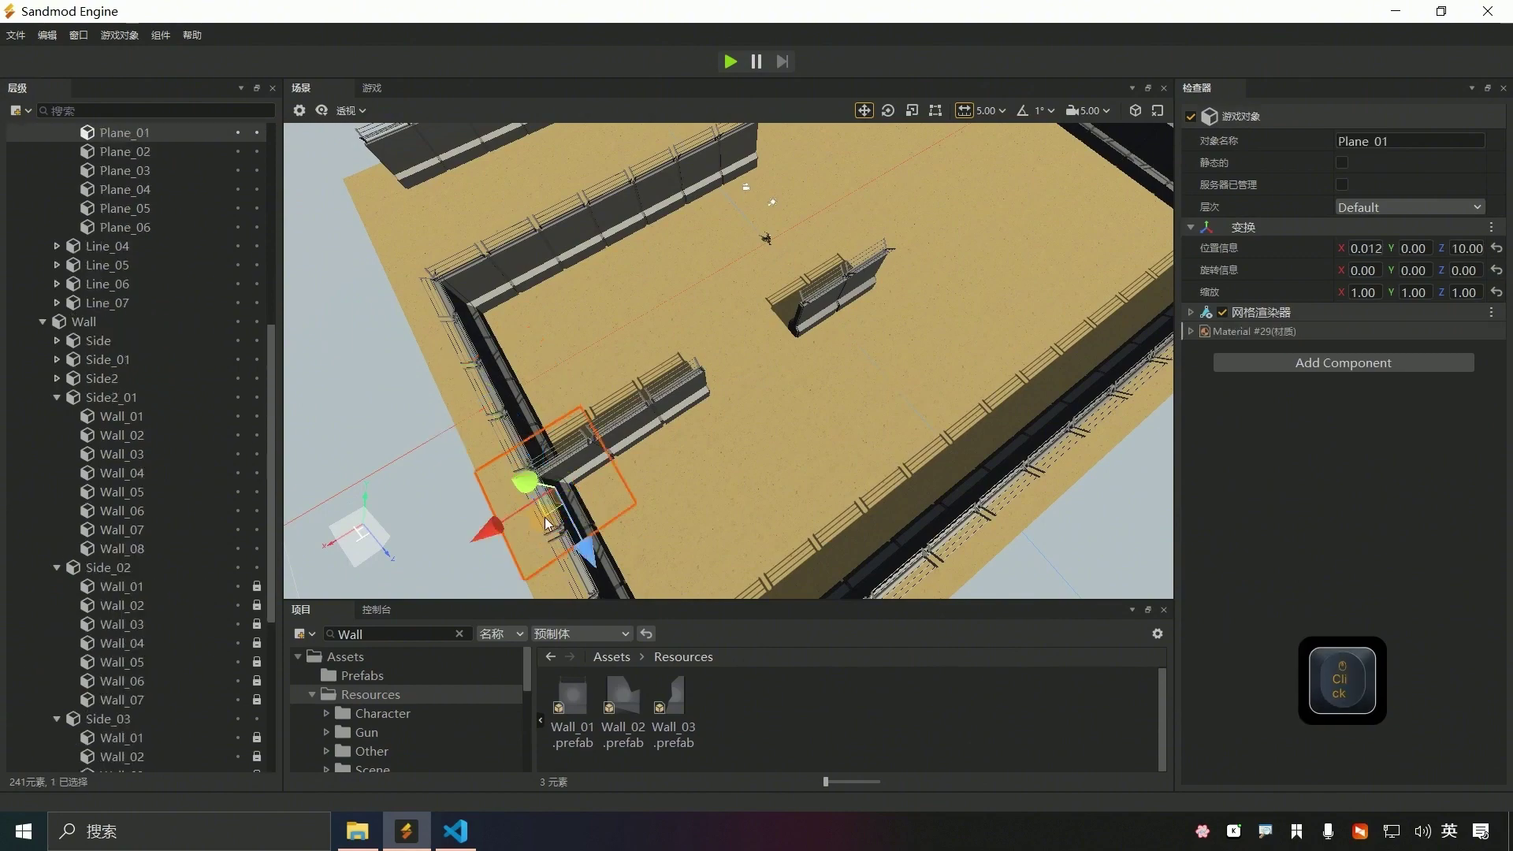
click(556, 515)
key(ctrl+d)
drag(509, 547, 906, 374)
right_drag(756, 361, 804, 533)
key(ctrl+d)
drag(692, 544, 816, 556)
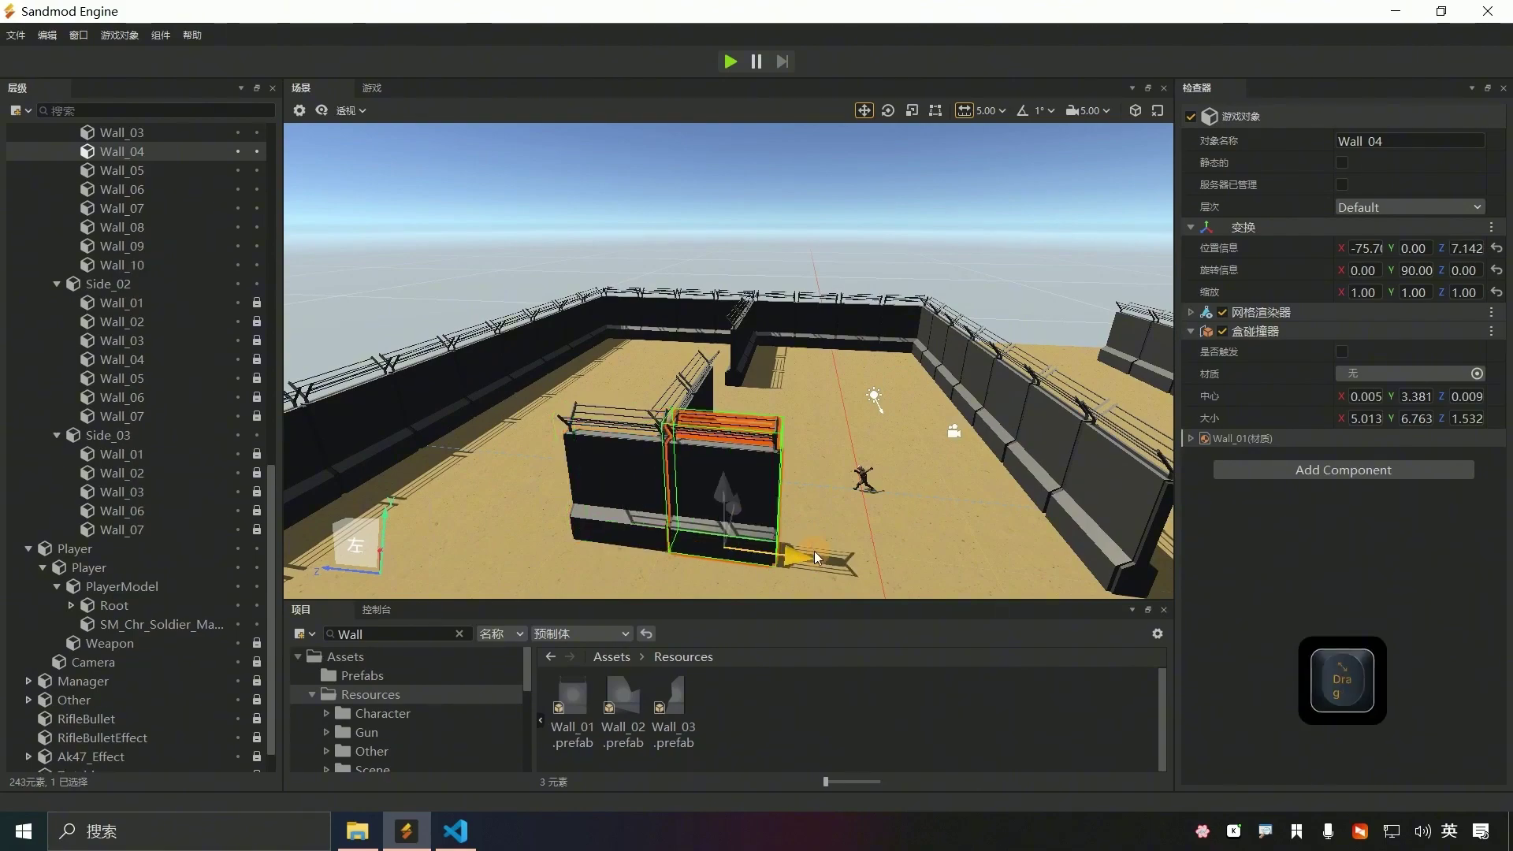
- Add the Wall_03 prefab to the open ground and set its Y position to 0
right_drag(734, 362, 729, 357)
scroll(415, 418, down, 5)
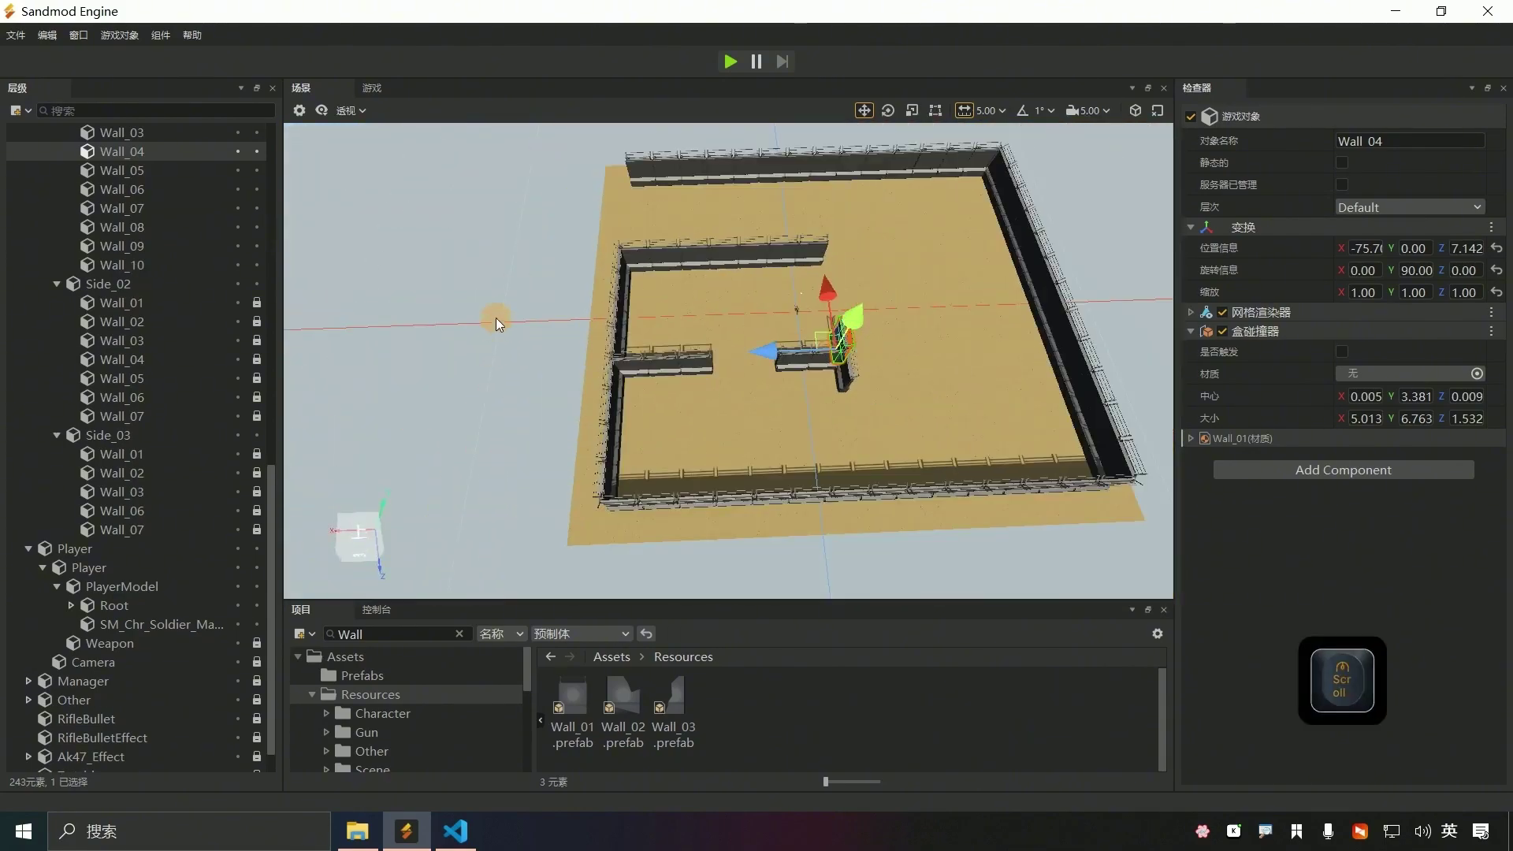
right_drag(712, 292, 728, 361)
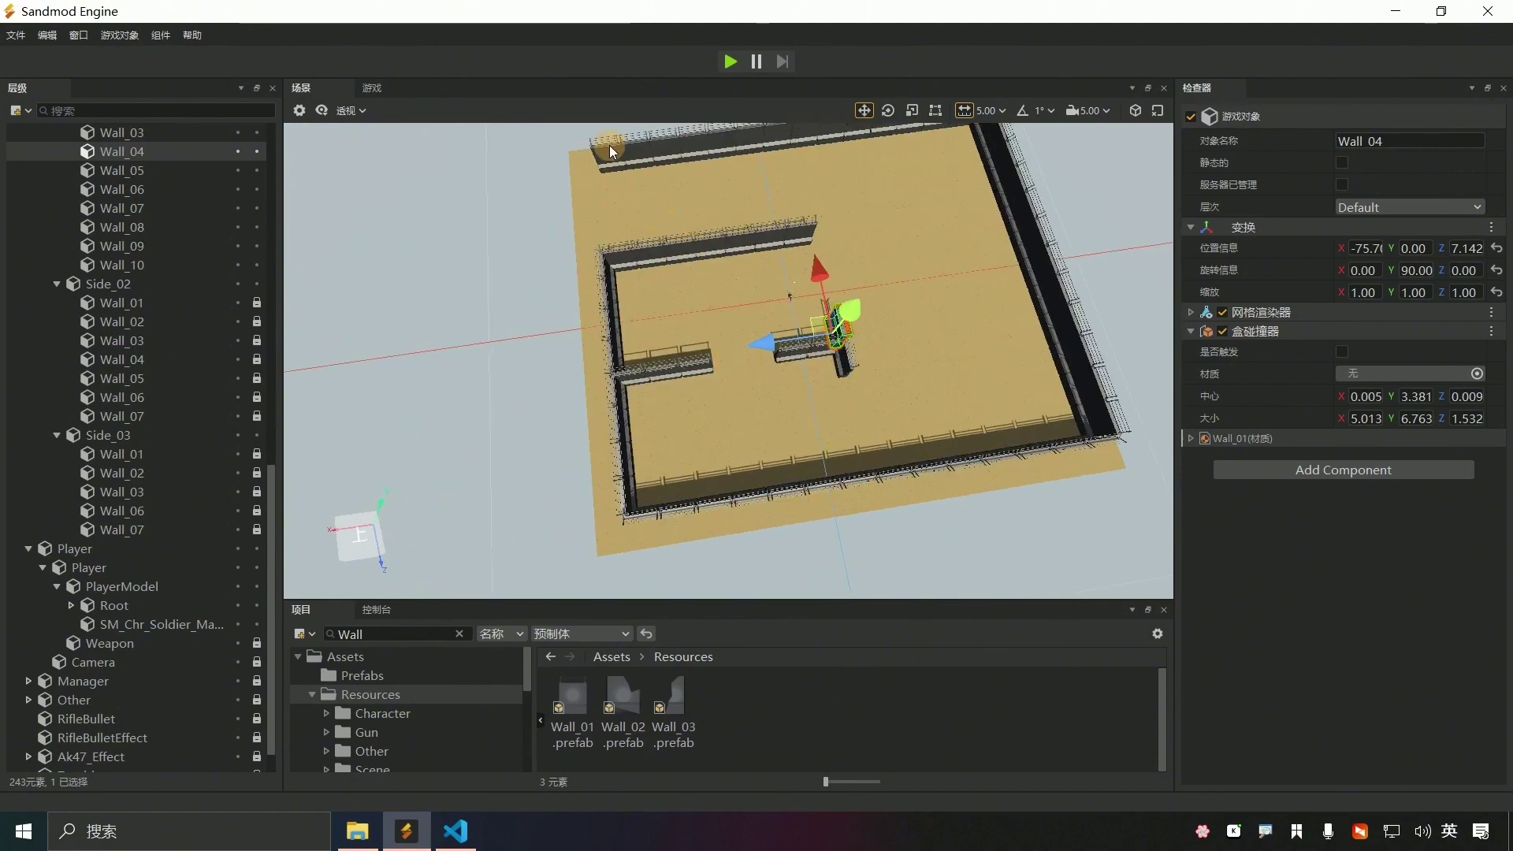
click(611, 150)
click(615, 678)
drag(919, 283, 906, 285)
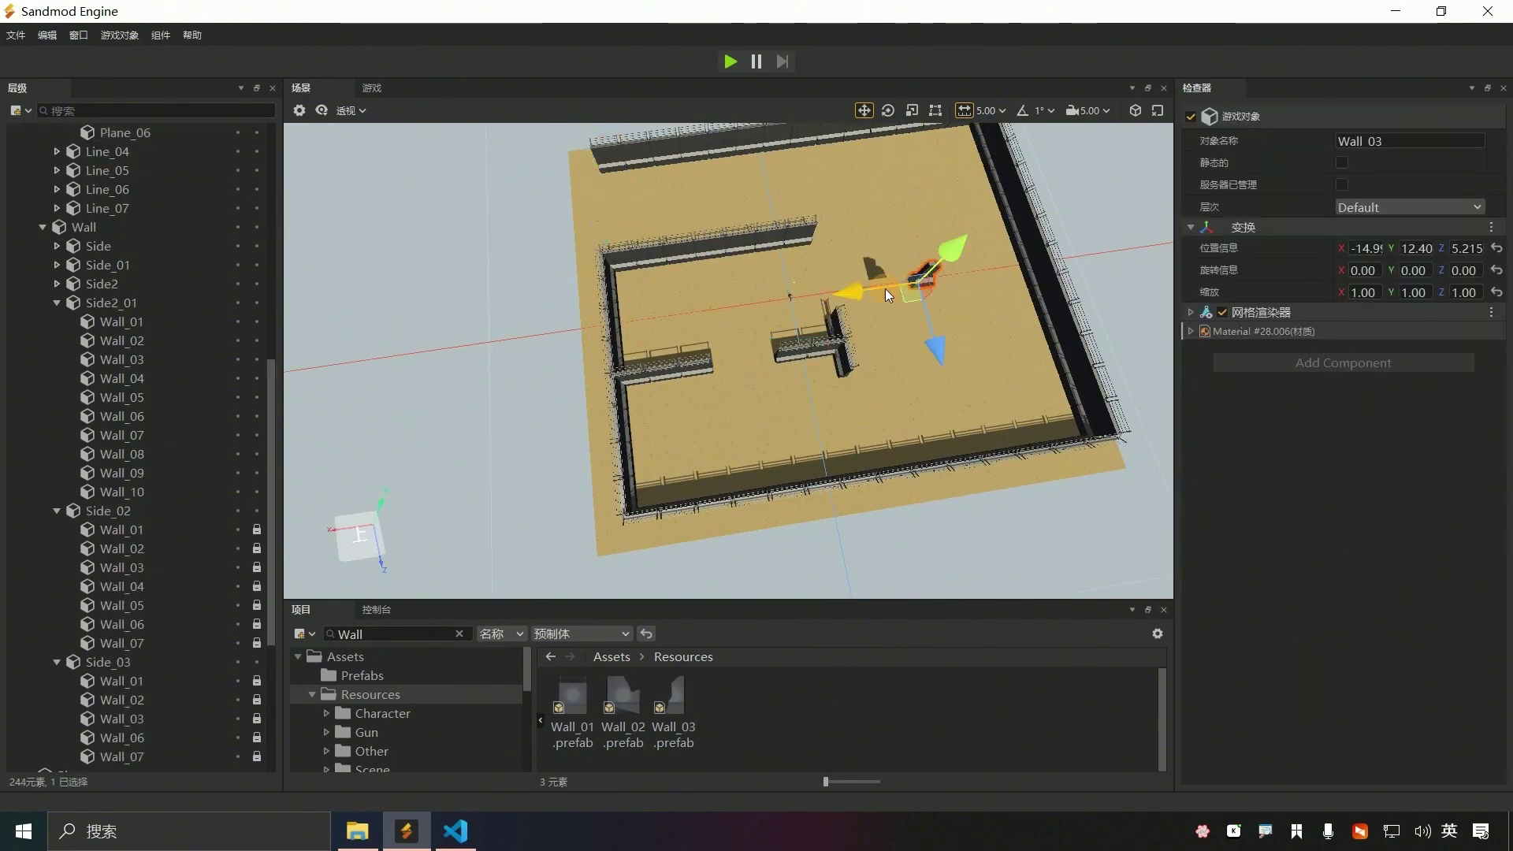
key(f)
click(1419, 249)
text(0)
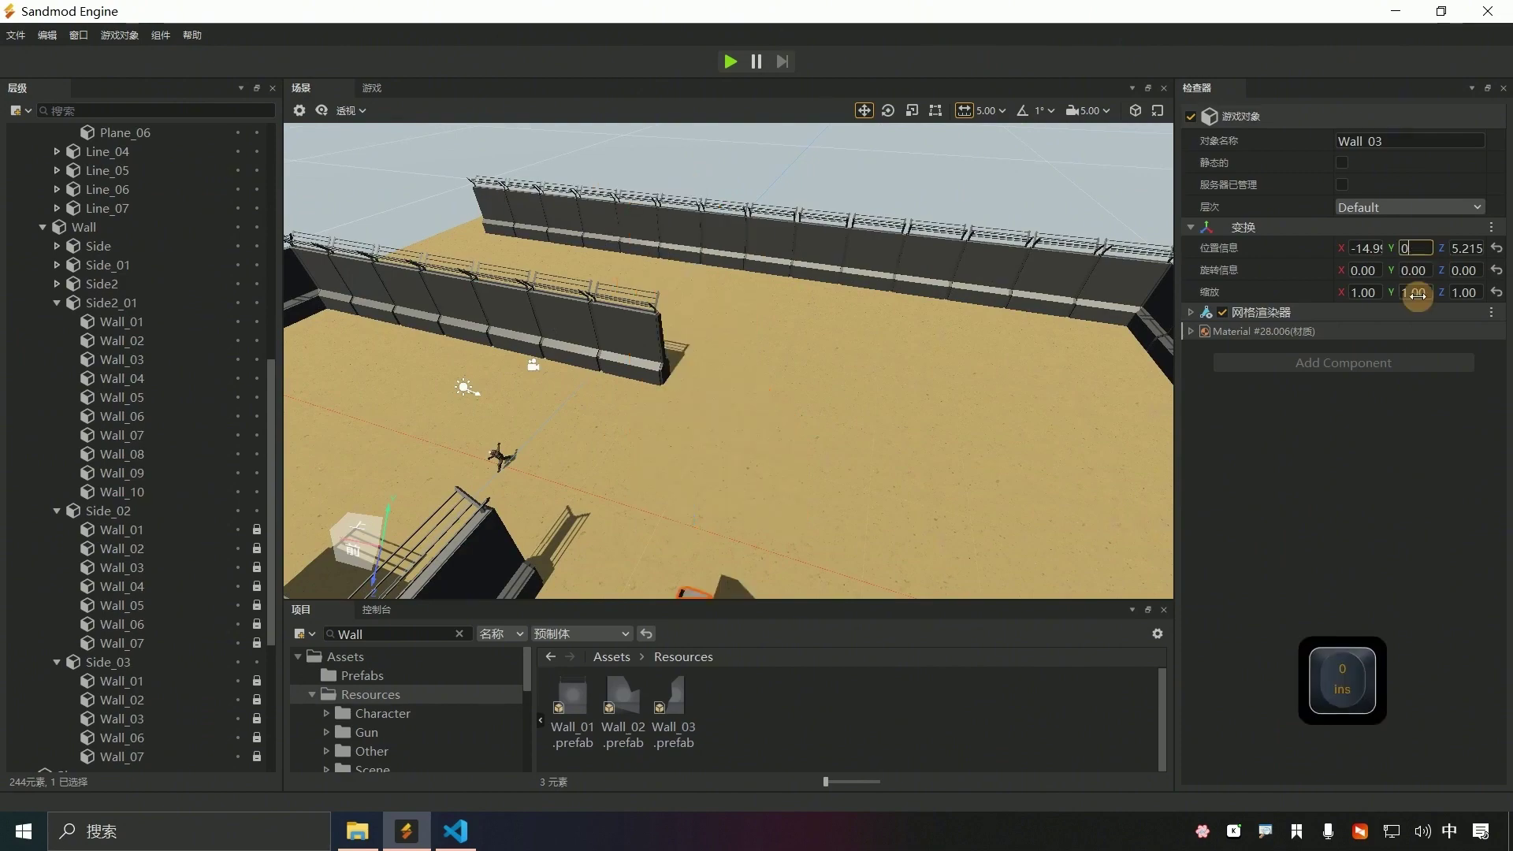
- Move the Wall_03 piece flush against the open end of the Side_02 row, at about X -6.8, Z -10.0
scroll(788, 505, down, 3)
drag(703, 577, 751, 433)
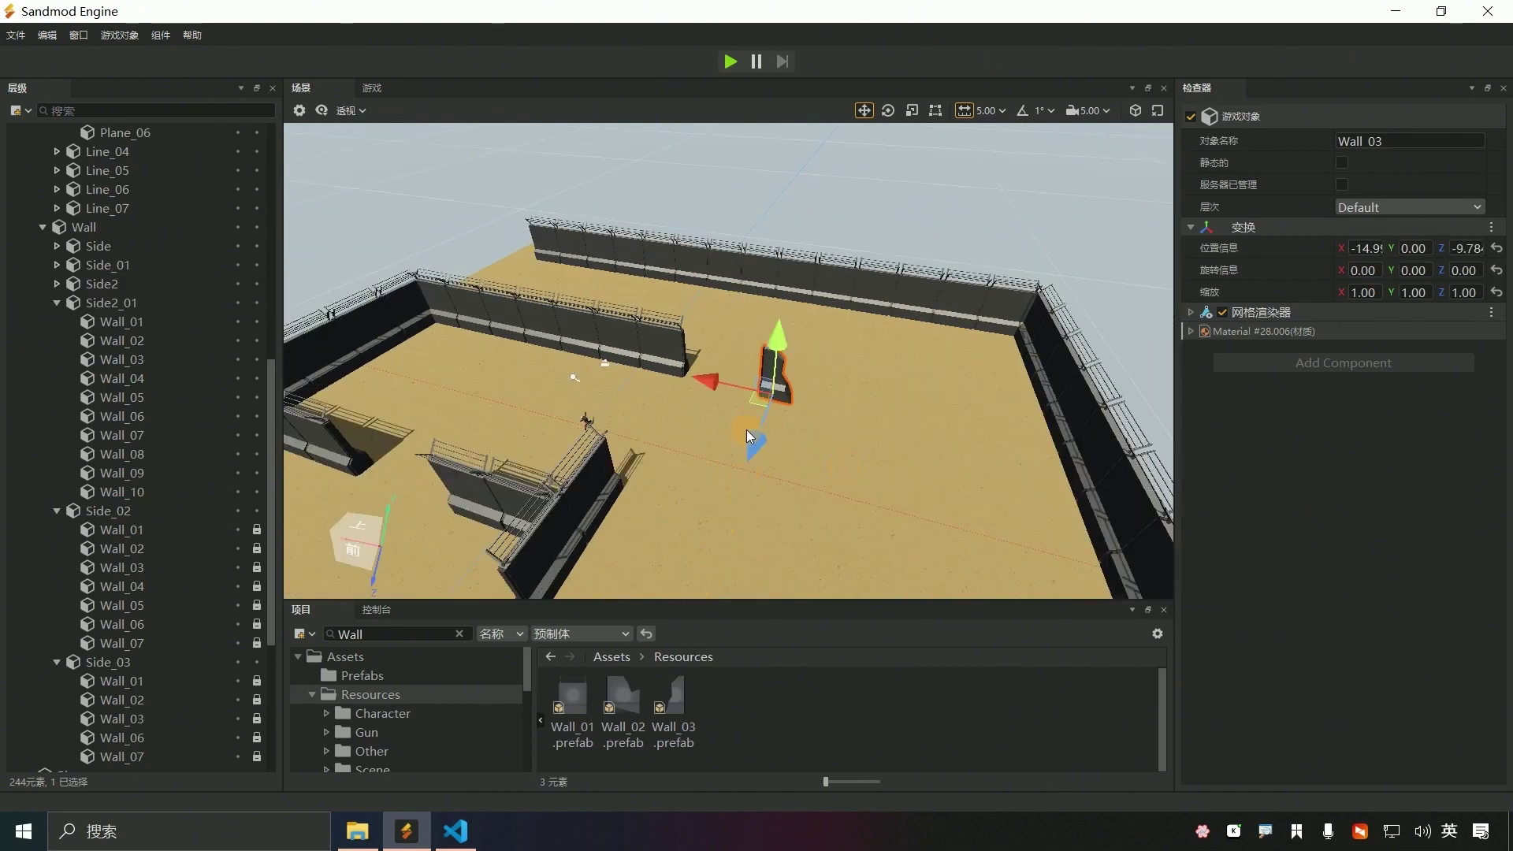
drag(704, 379, 624, 352)
key(f)
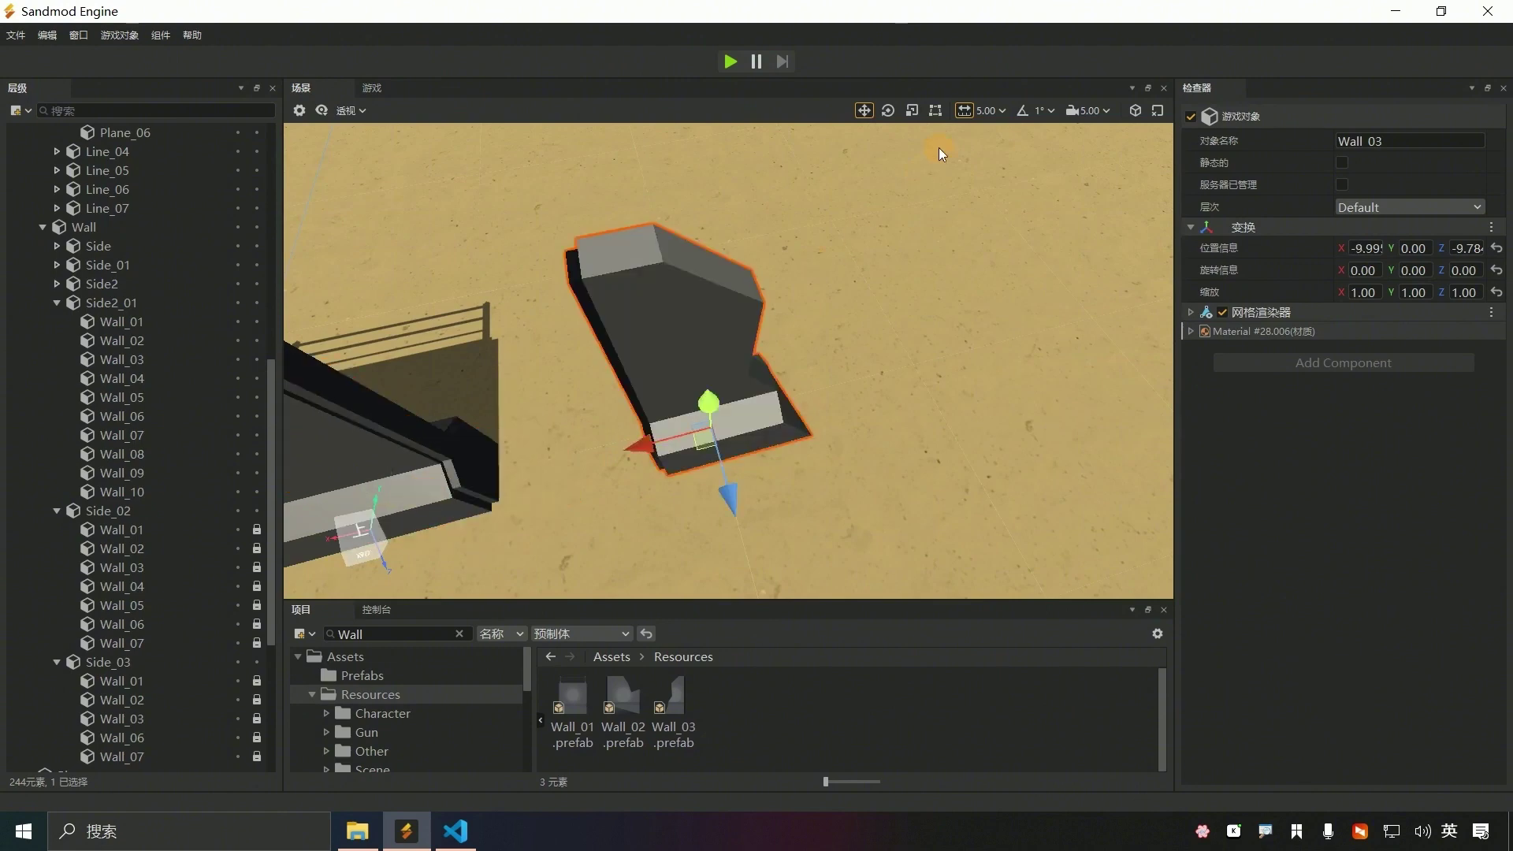
drag(641, 441, 507, 464)
right_drag(506, 464, 726, 362)
key(f)
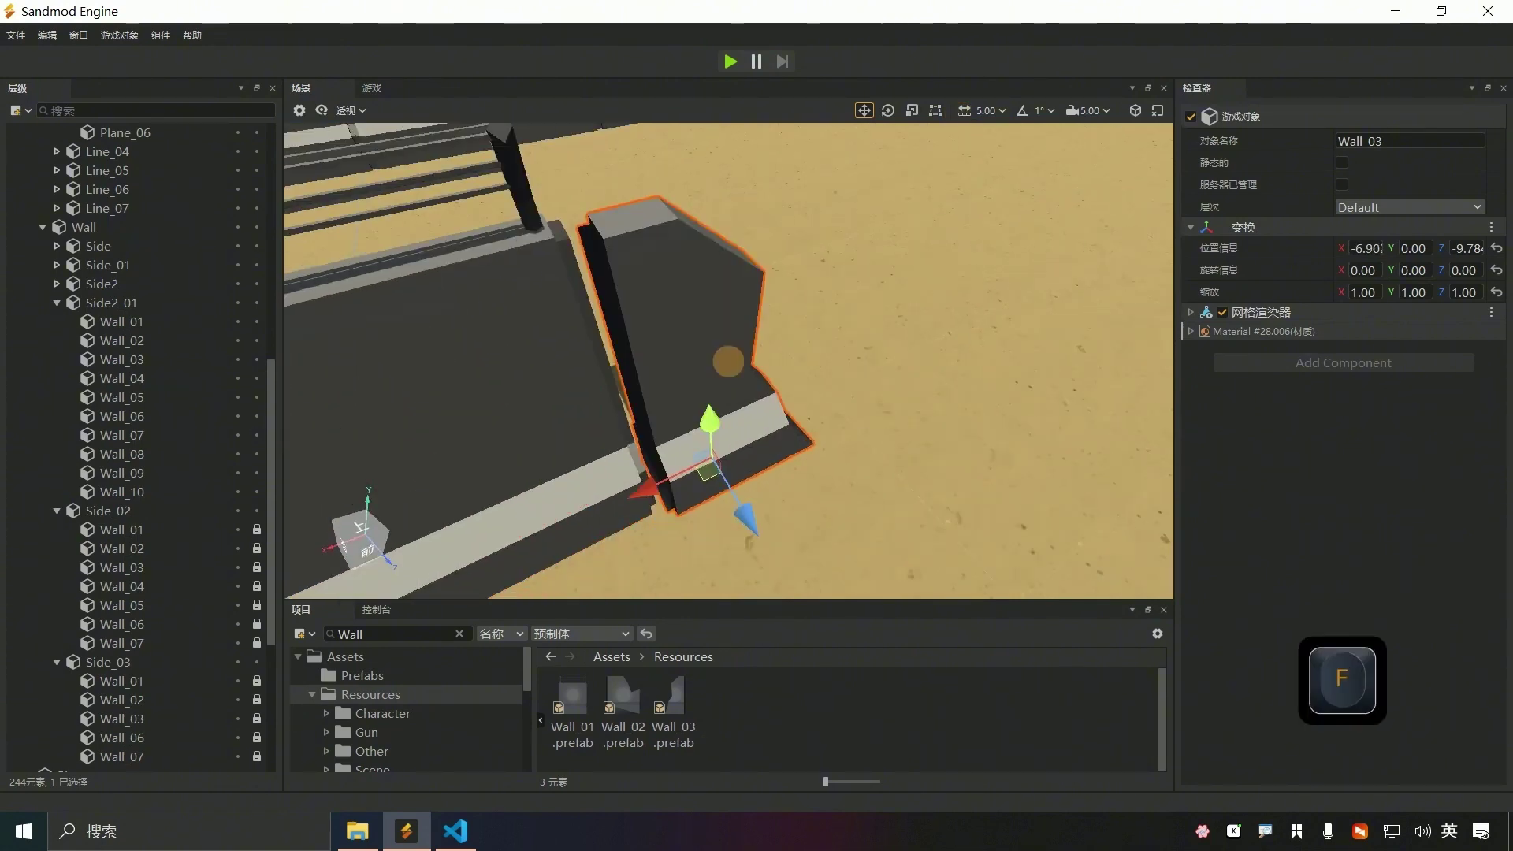
drag(747, 521, 740, 506)
drag(644, 482, 634, 486)
right_drag(830, 442, 1209, 354)
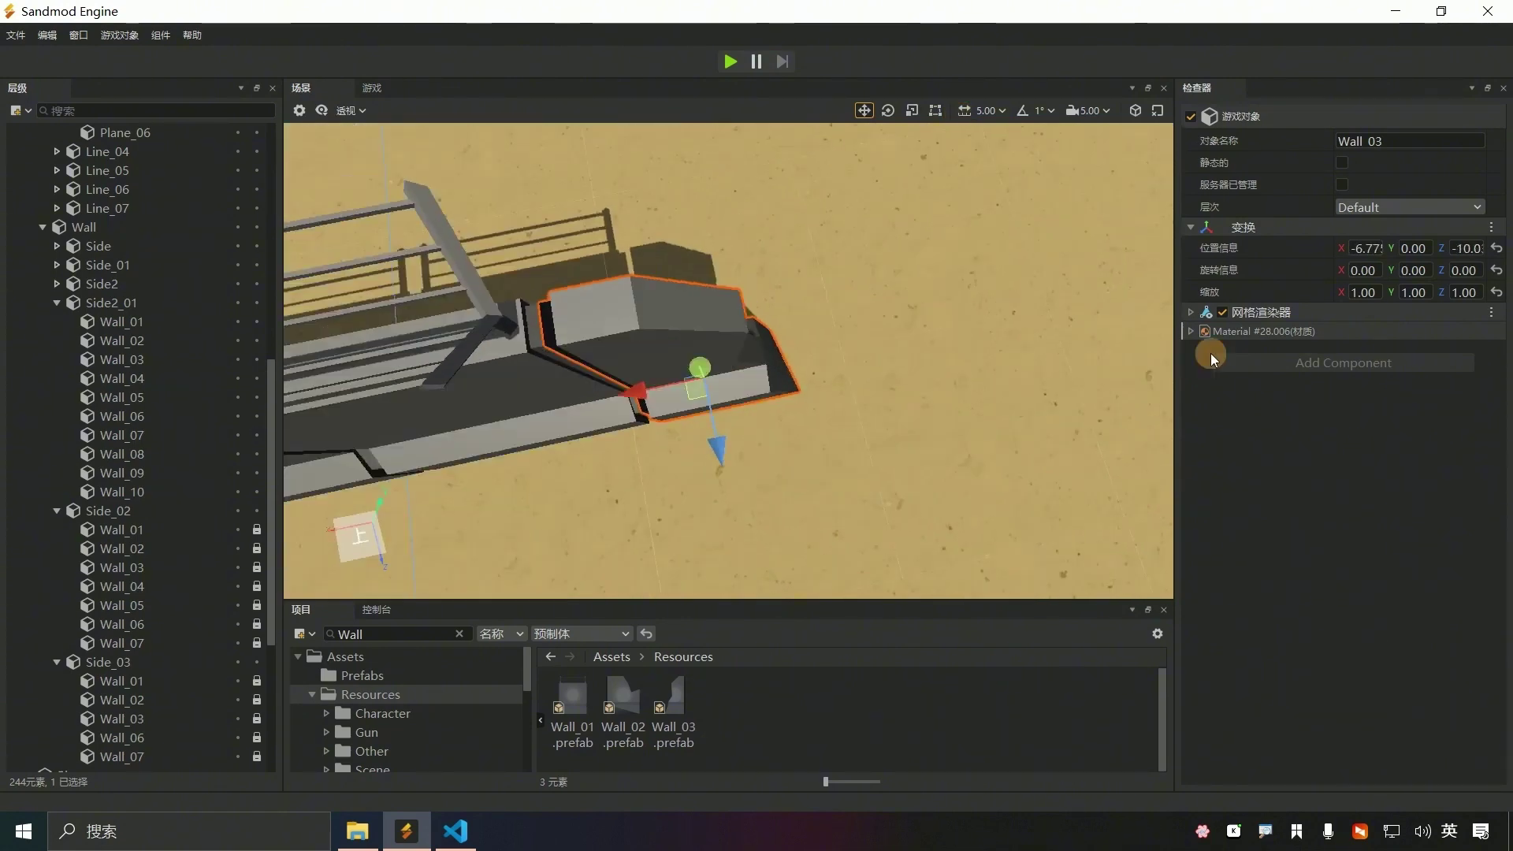
- Unpack the Wall_03 piece from its prefab and nest it under Side_03
scroll(195, 602, down, 5)
right_click(91, 762)
click(70, 756)
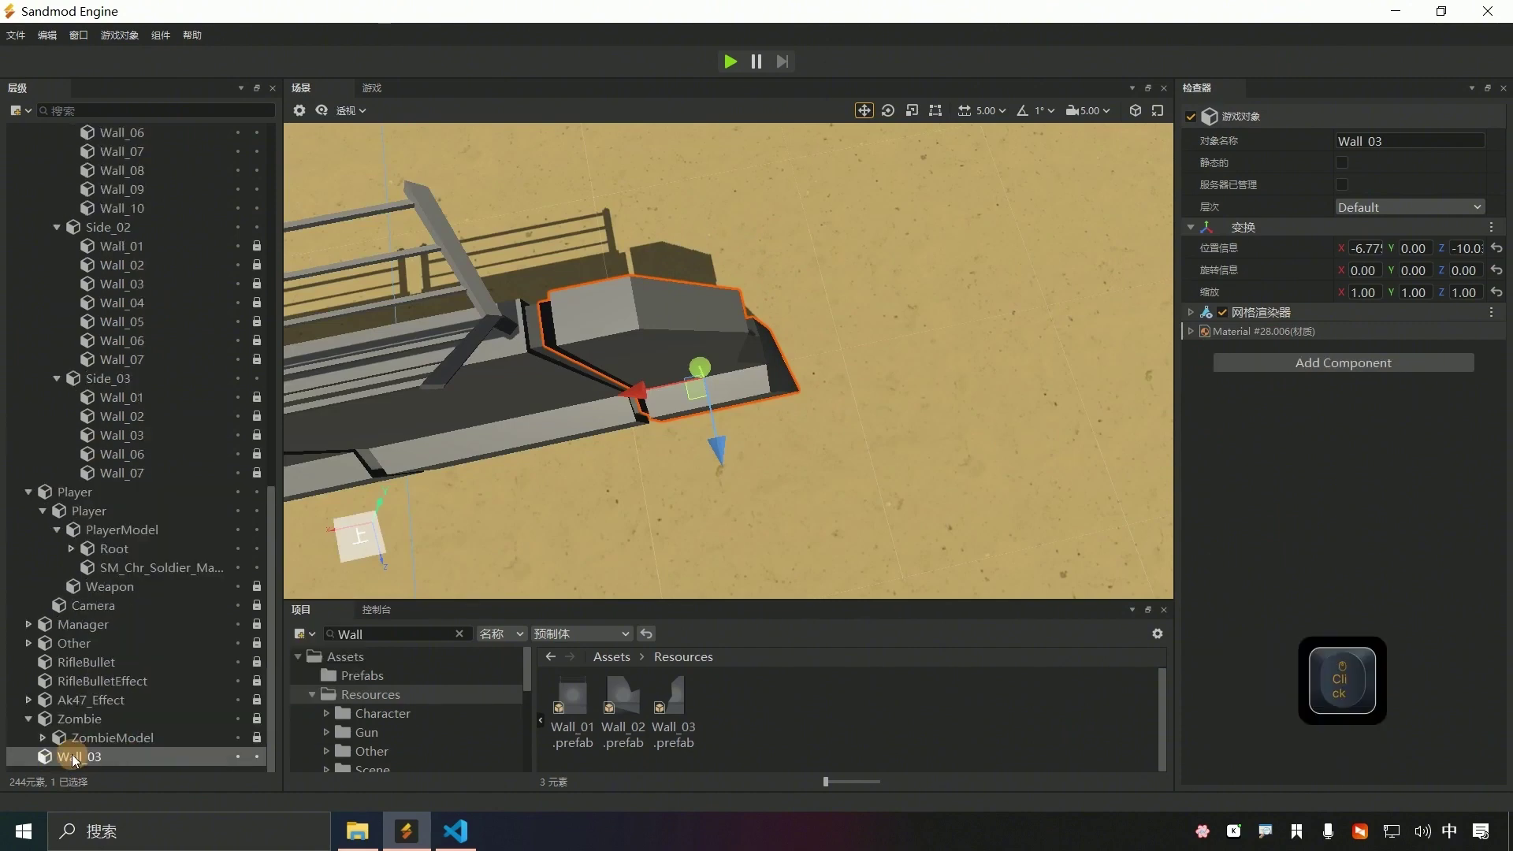
drag(69, 756, 136, 388)
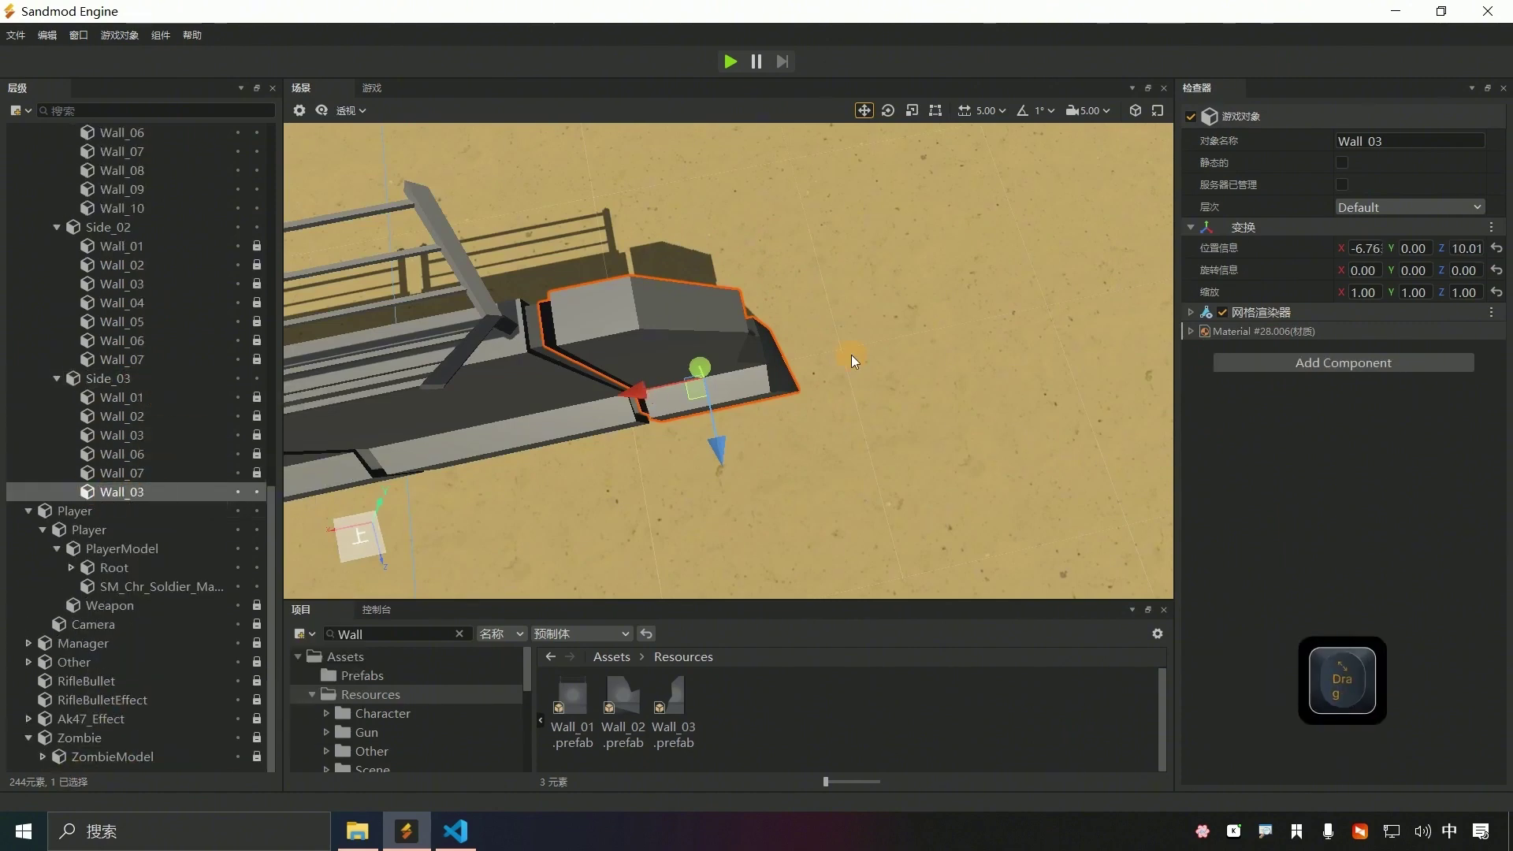
- Add a box collider to the Wall_03 end piece and save the scene
click(1337, 363)
text(box)
click(1313, 426)
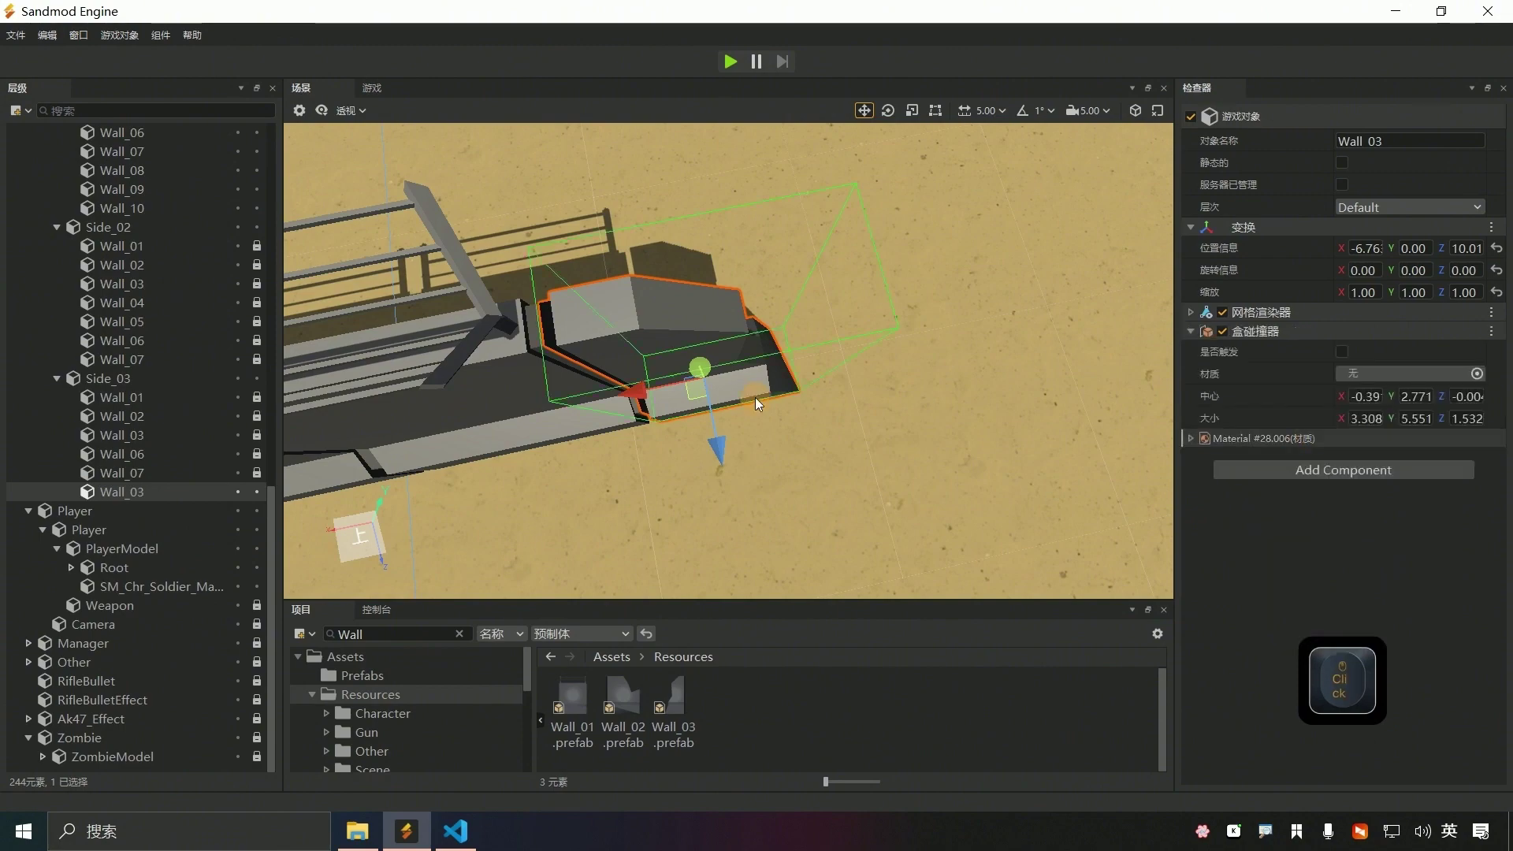
click(936, 395)
key(ctrl+s)
- Examine the inner and outer wall rows from several angles
click(864, 86)
scroll(895, 332, down, 10)
right_drag(902, 436, 851, 430)
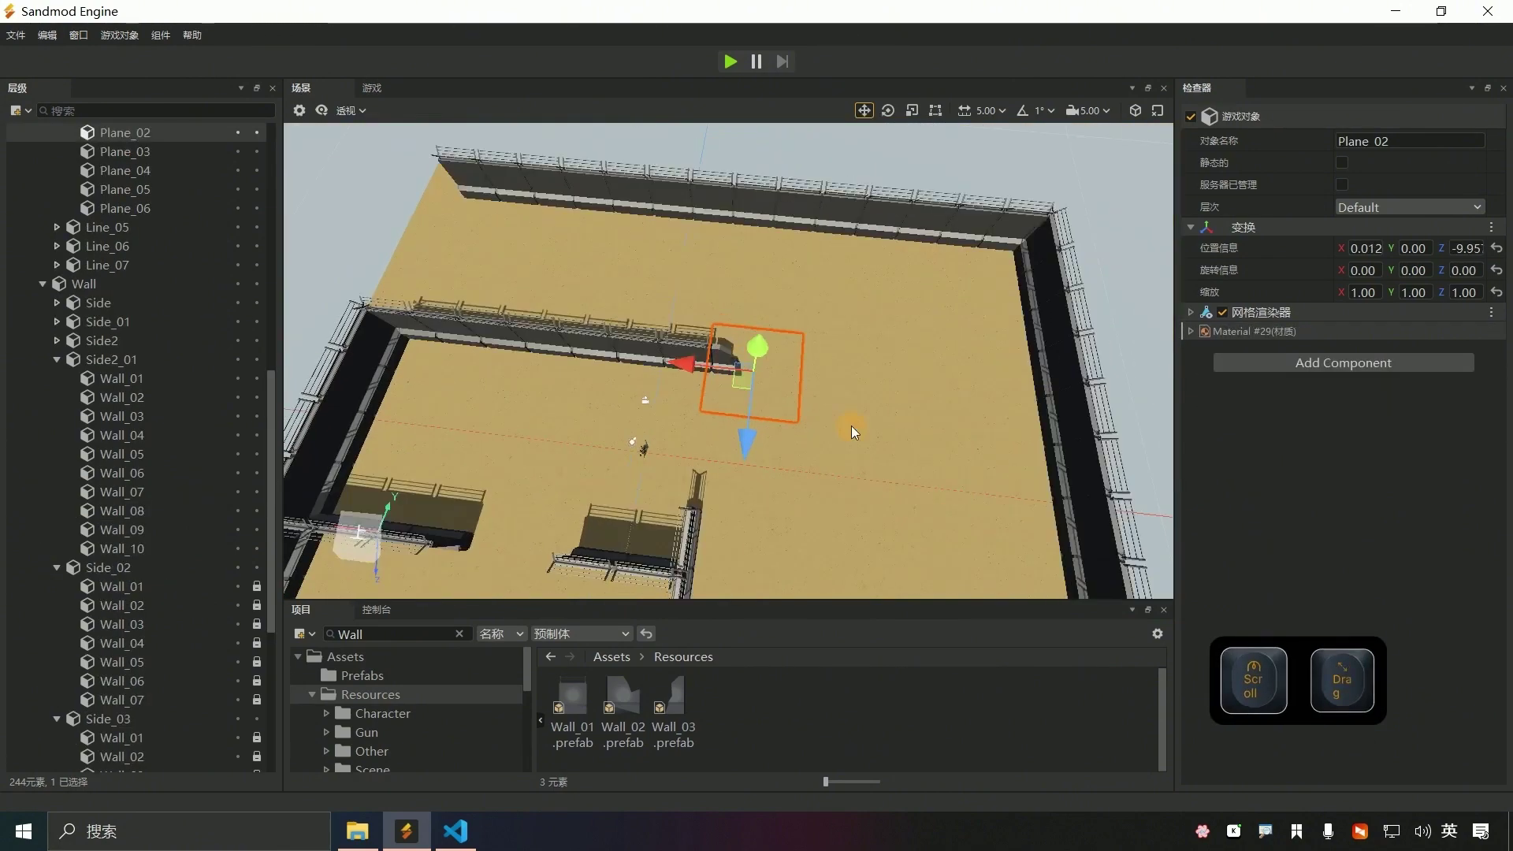
click(469, 171)
ctrl+click(471, 171)
ctrl+scroll(471, 171, up, 5)
scroll(470, 171, down, 10)
mouse_move(693, 382)
right_down()
mouse_move(736, 361)
mouse_move(710, 356)
right_up()
scroll(429, 342, up, 5)
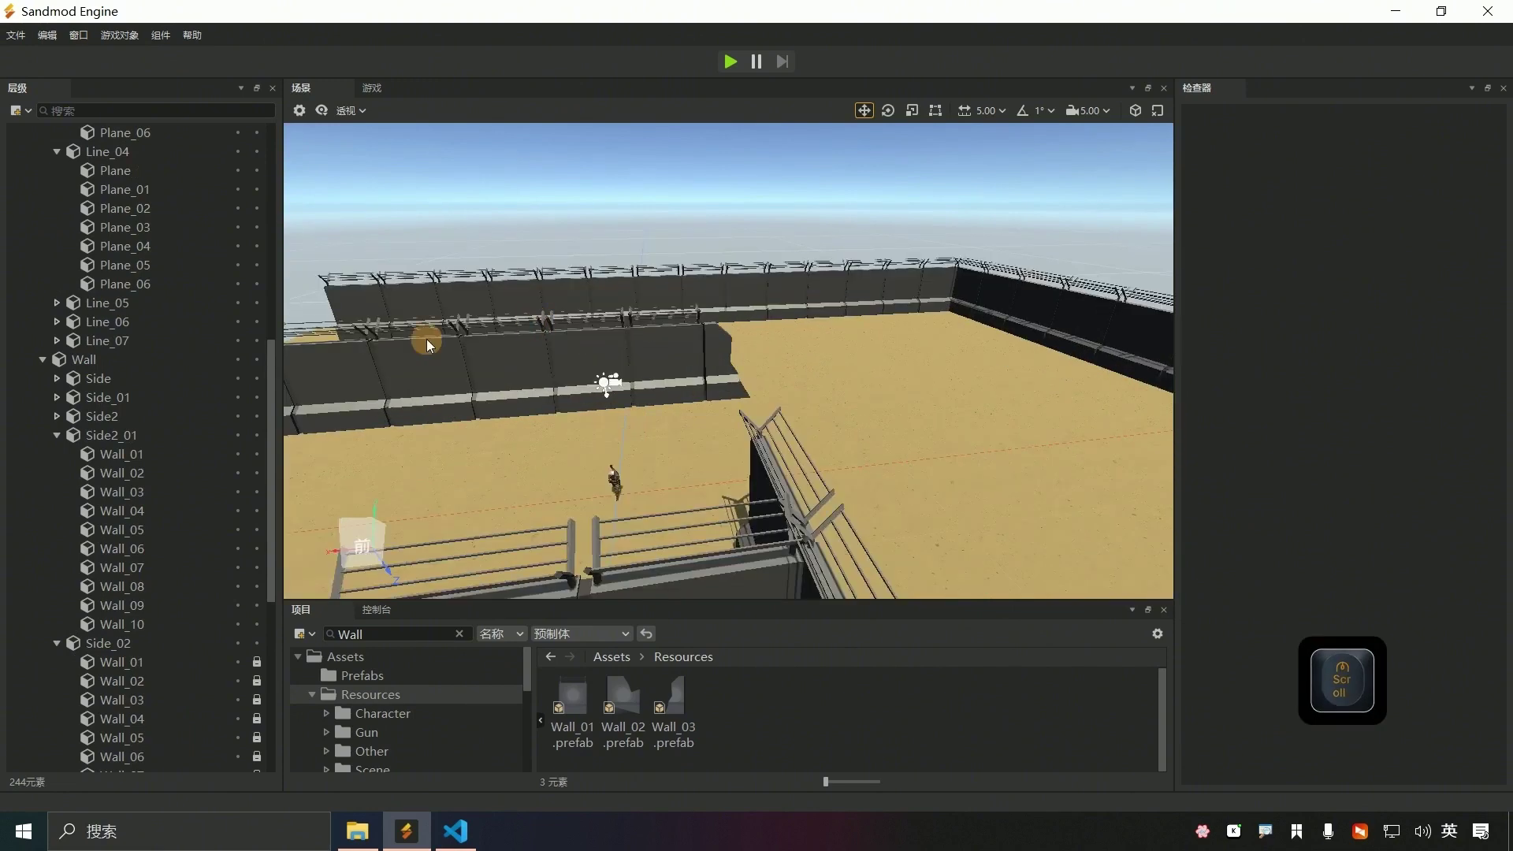
- Add the Wall_02 prefab near the crosswise wall and set its Y rotation to -90
scroll(44, 331, up, 8)
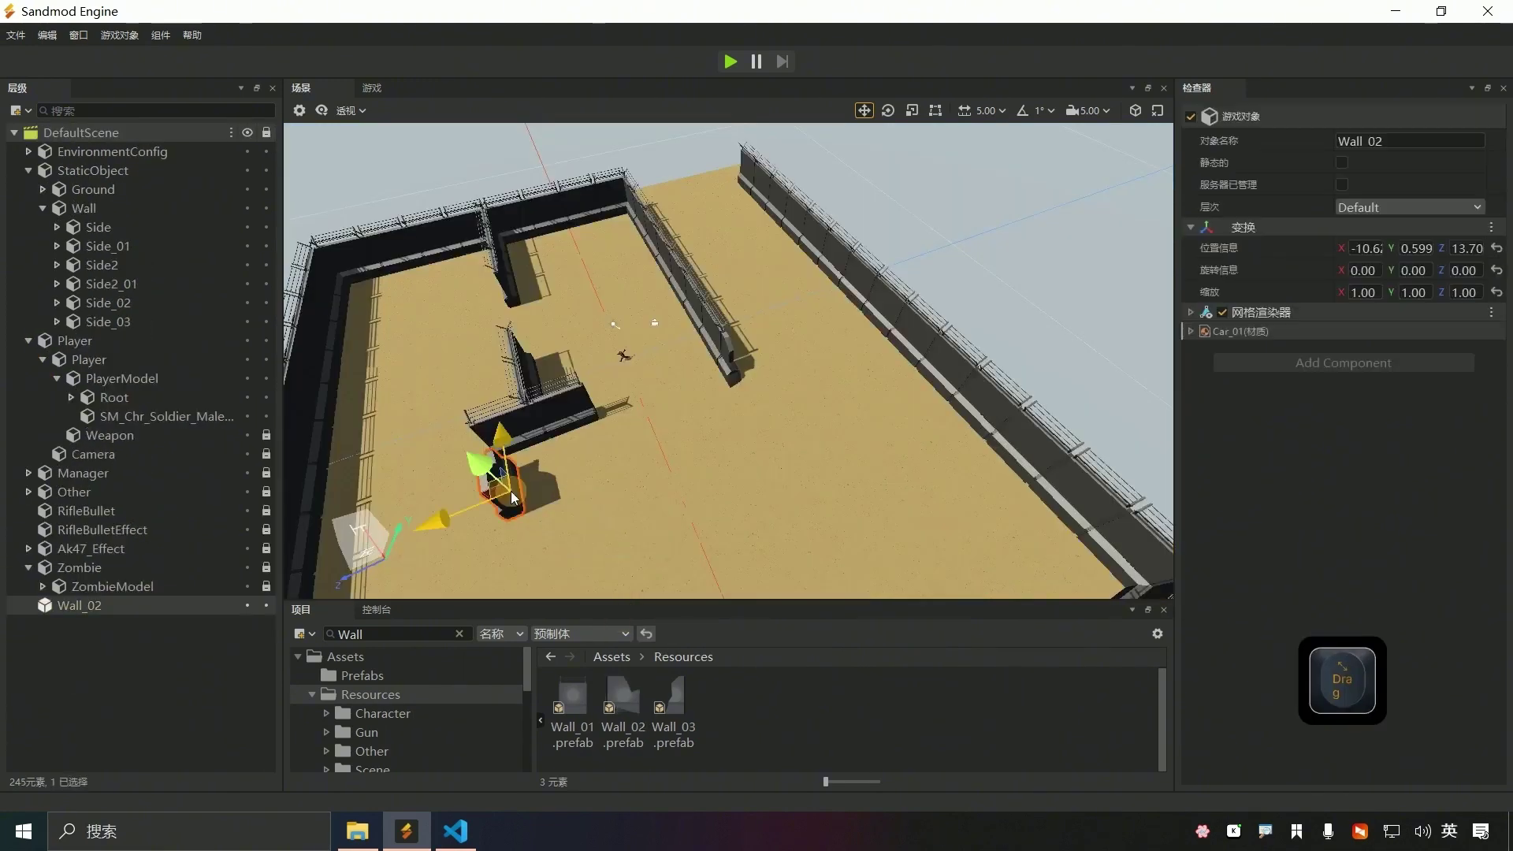
click(1411, 272)
text(90)
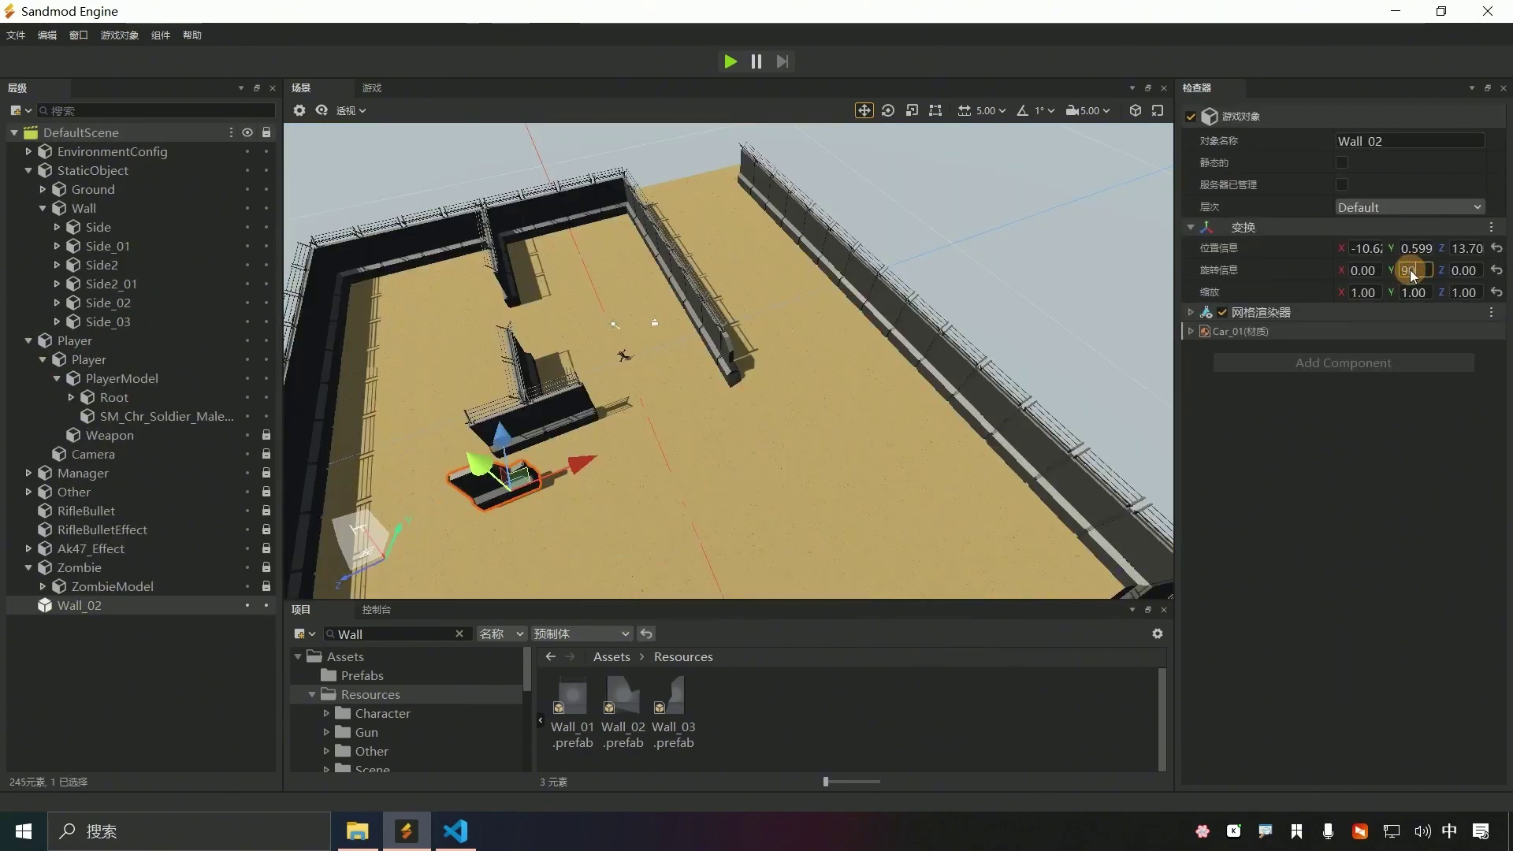
text(-)
- Move the Wall_02 piece toward the crosswise wall's free end, to about X -6.0, Z 17.8
drag(519, 550, 510, 503)
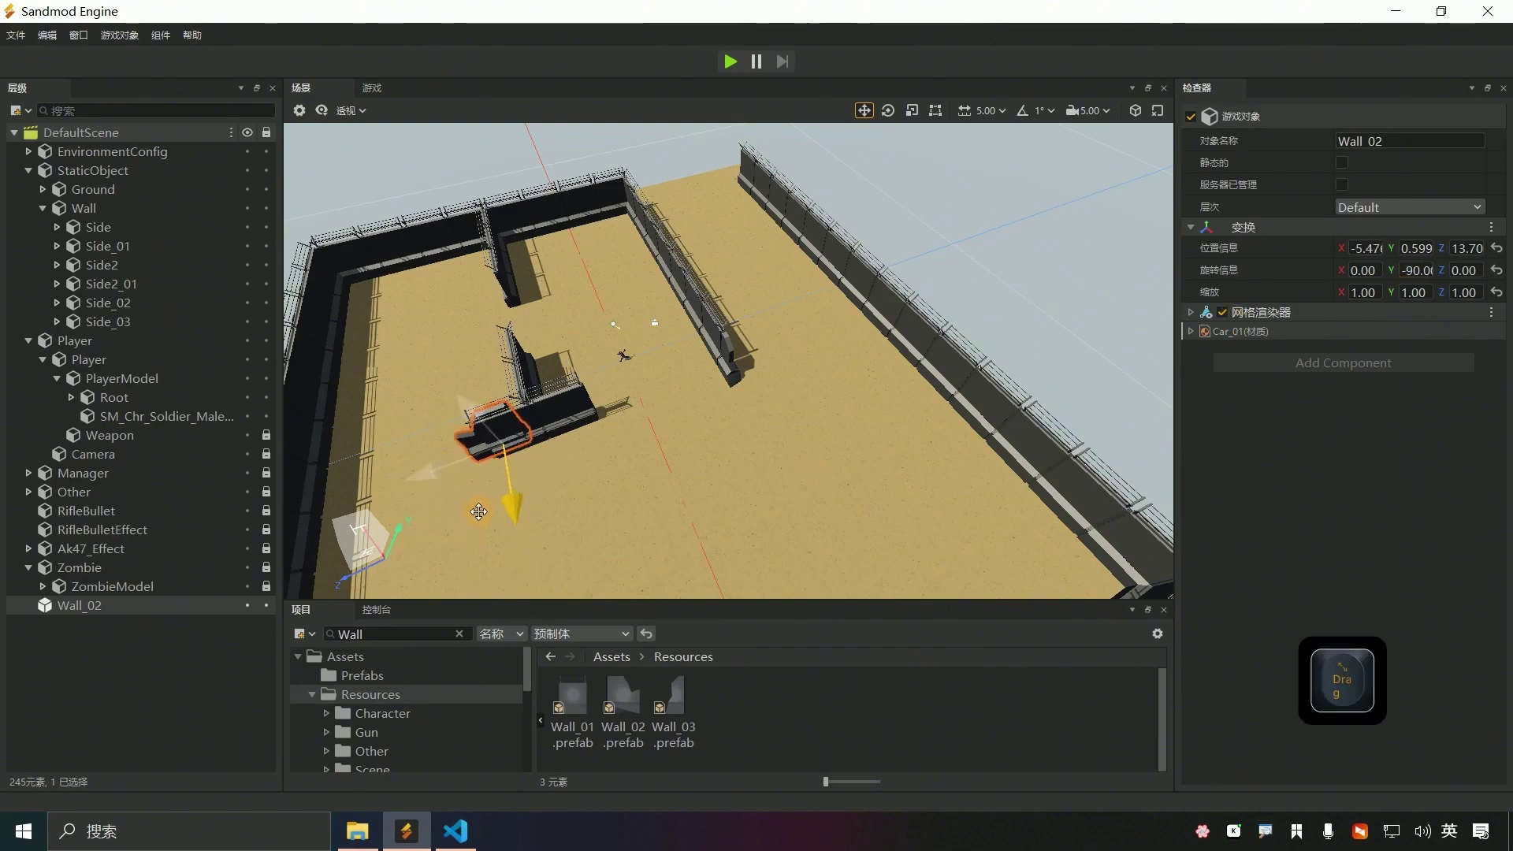
drag(434, 464, 388, 479)
mouse_move(344, 447)
right_down()
mouse_move(729, 363)
mouse_move(344, 447)
right_up()
key(f)
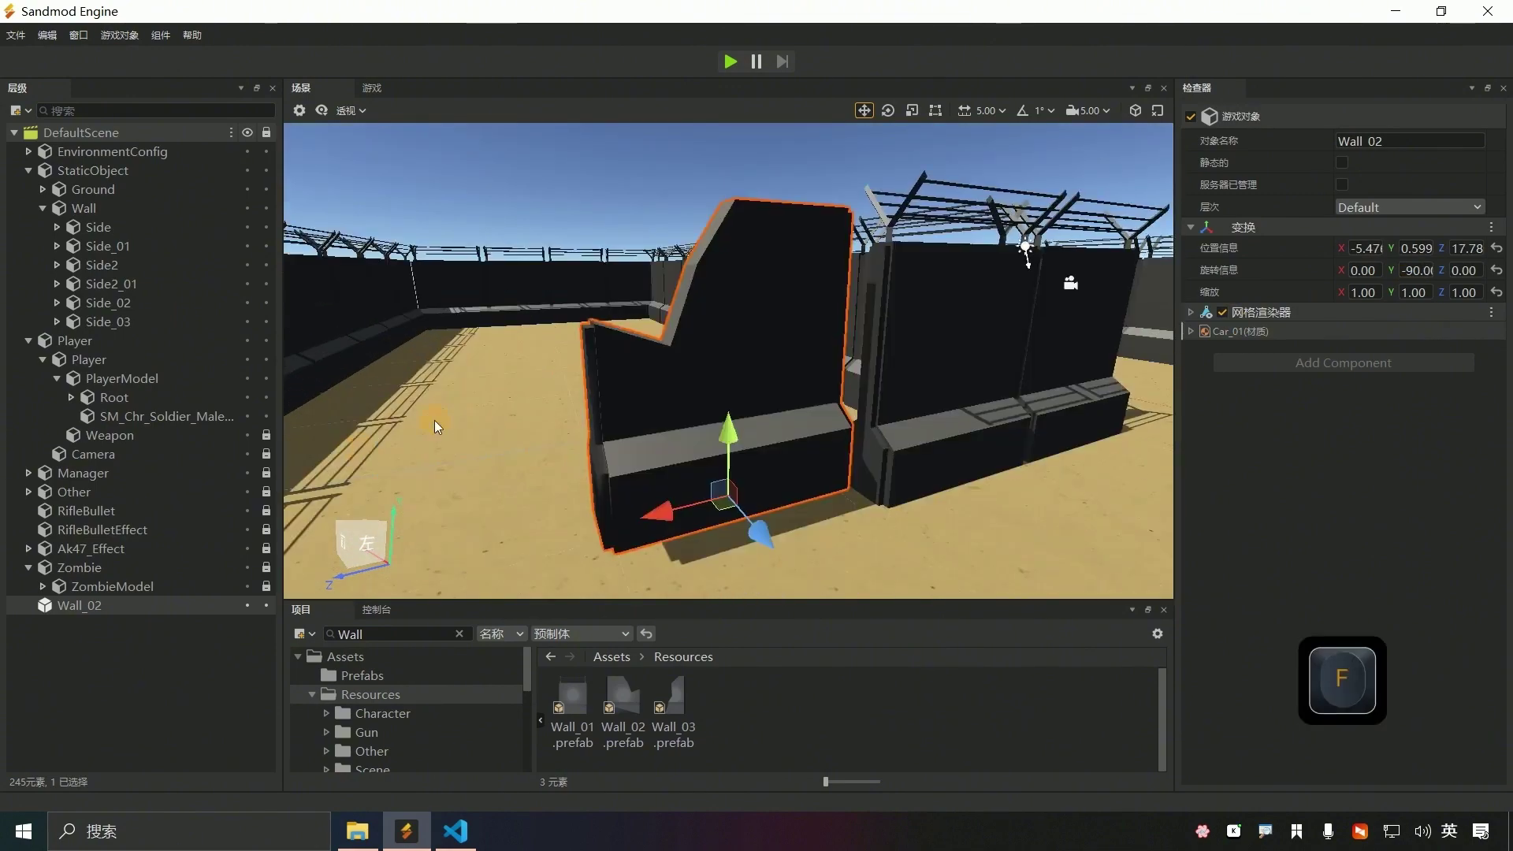
right_drag(434, 421, 729, 364)
drag(780, 461, 810, 467)
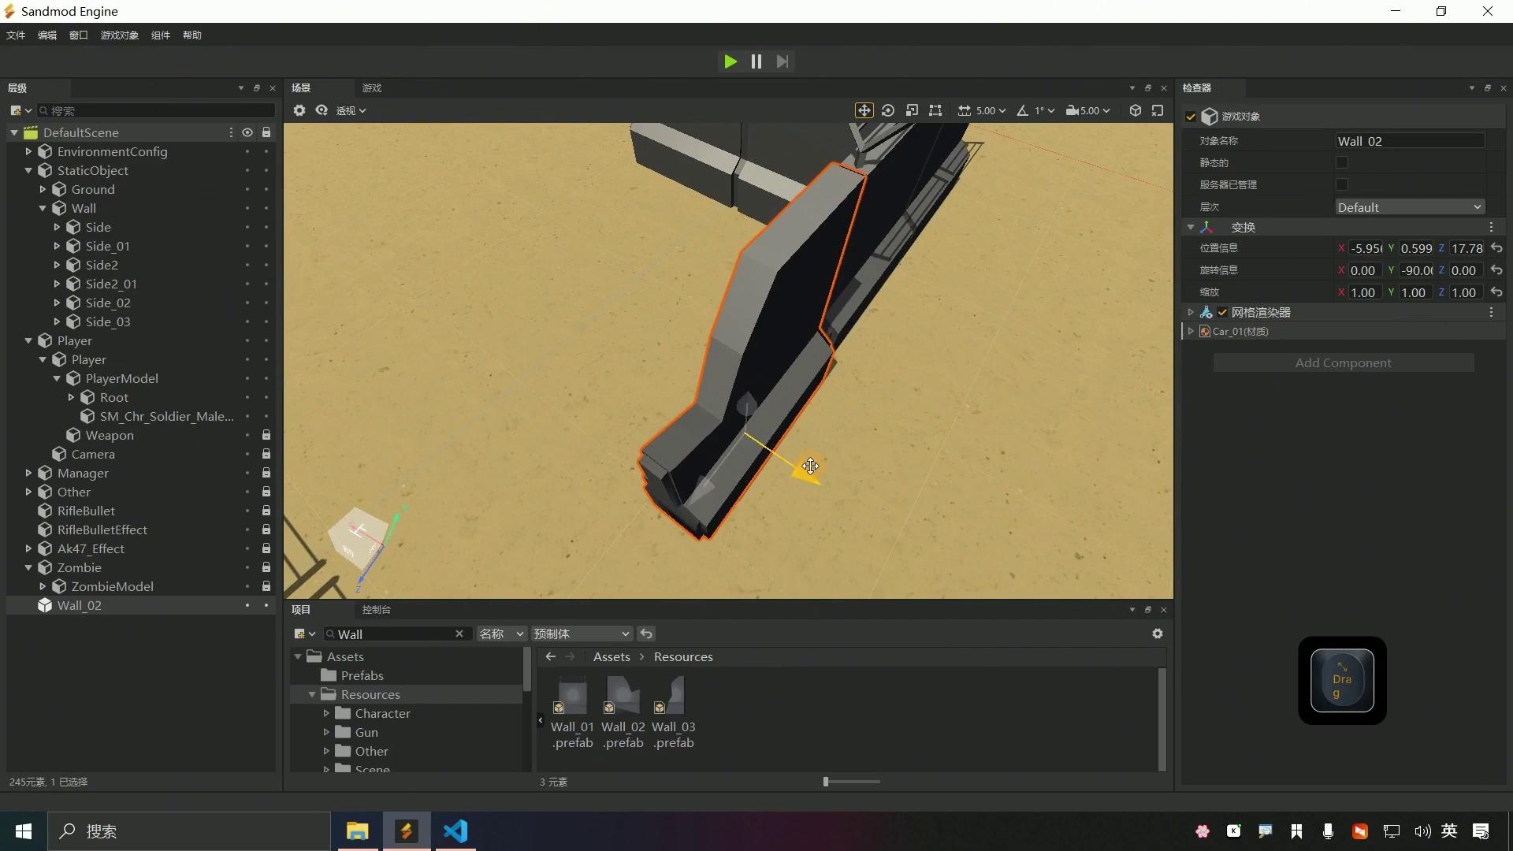
- Set Wall_02's Y position to 0 and fit it flush against the crosswise wall at about X -5.7, Z 17.1
double_click(1429, 252)
text(0)
mouse_move(930, 473)
right_down()
mouse_move(726, 358)
mouse_move(930, 473)
right_up()
drag(668, 529, 699, 527)
mouse_move(713, 521)
right_down()
mouse_move(726, 361)
mouse_move(713, 520)
right_up()
drag(789, 446, 782, 430)
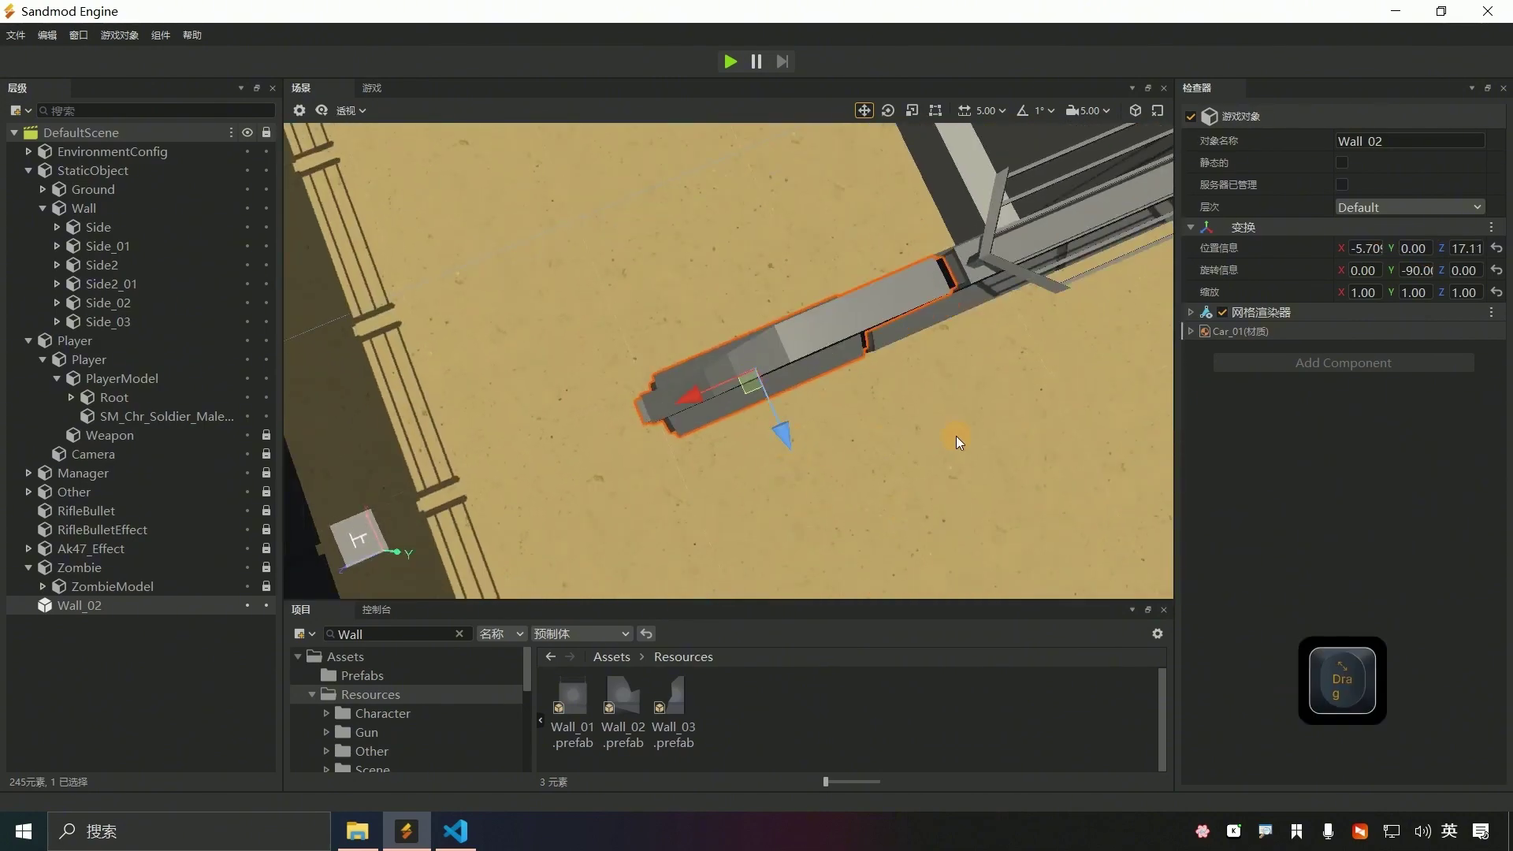
- Unpack Wall_02 and nest it under the Wall object, with a box collider added
mouse_move(957, 441)
right_down()
mouse_move(726, 361)
mouse_move(957, 442)
right_up()
right_click(93, 609)
mouse_move(236, 486)
click(303, 552)
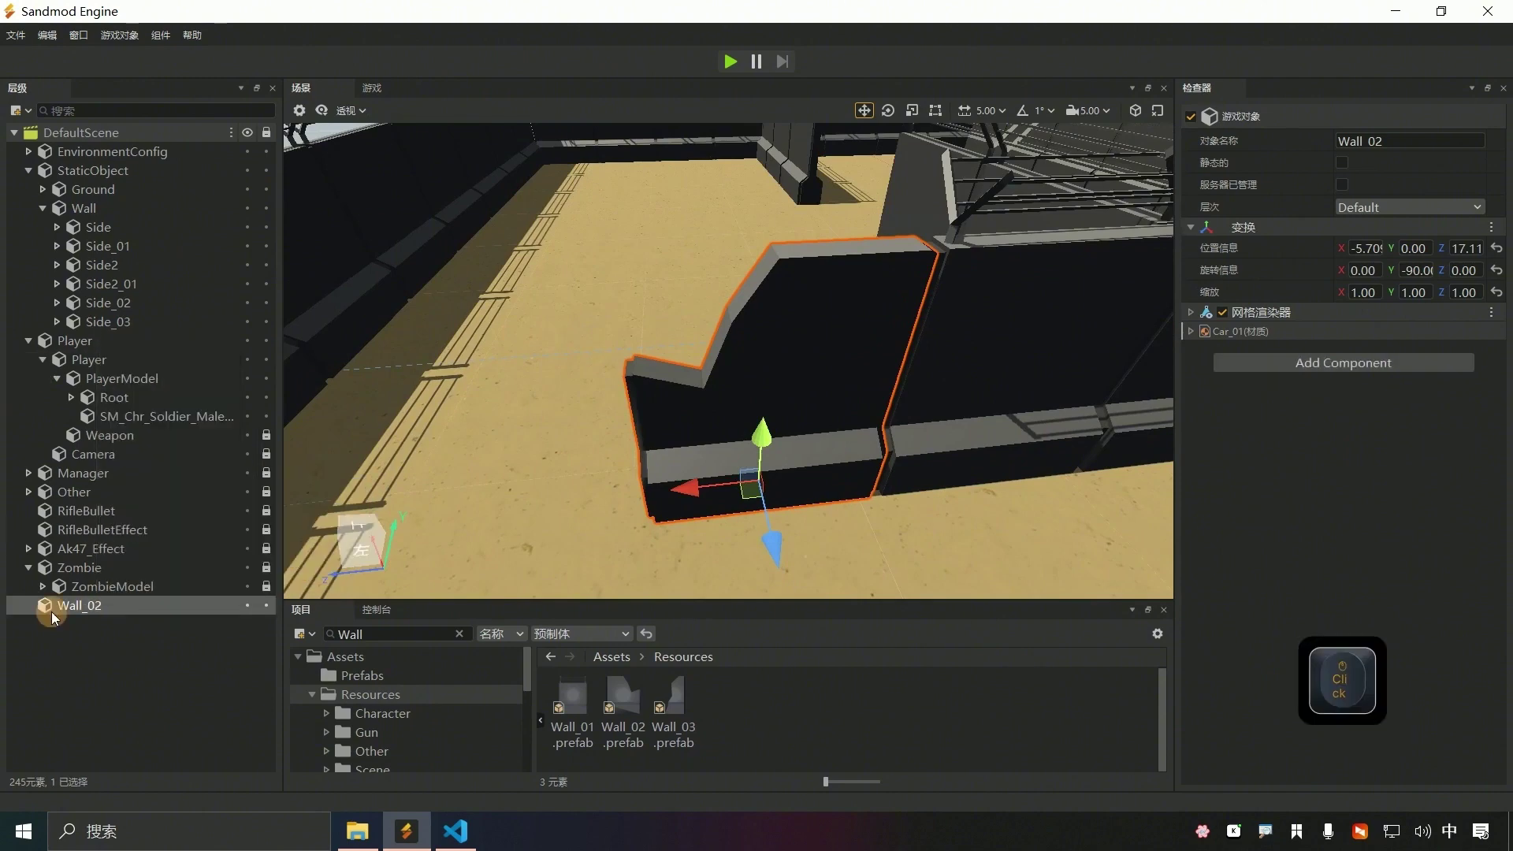
drag(53, 615, 110, 331)
click(1344, 363)
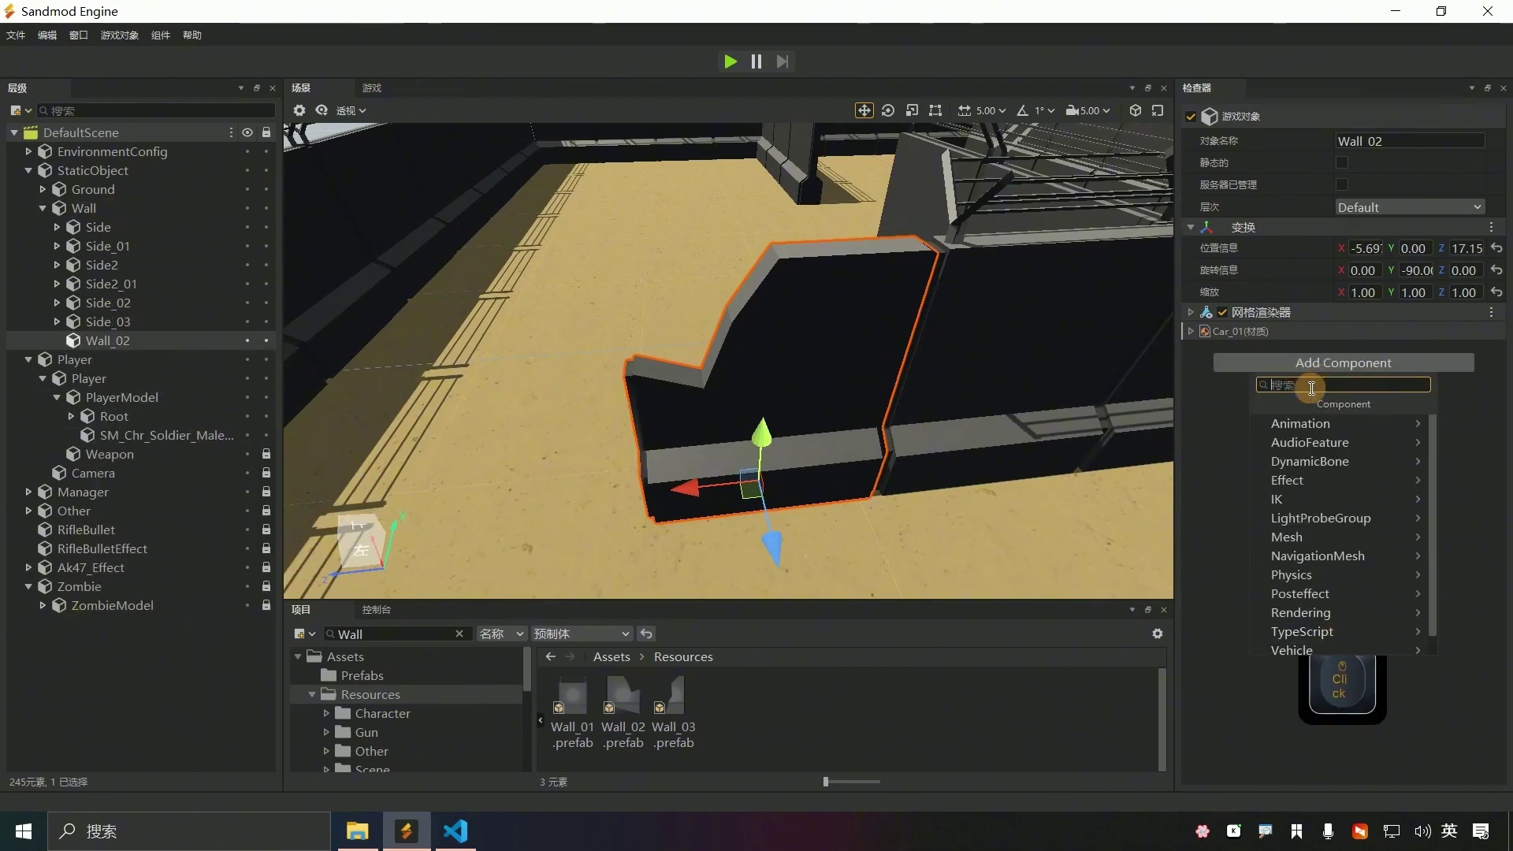
text(box)
click(1304, 426)
scroll(982, 525, down, 2)
- Add another Wall_03 prefab near the crosswise wall's other end with Y rotation -90 and Y position 0
click(986, 533)
scroll(985, 533, down, 5)
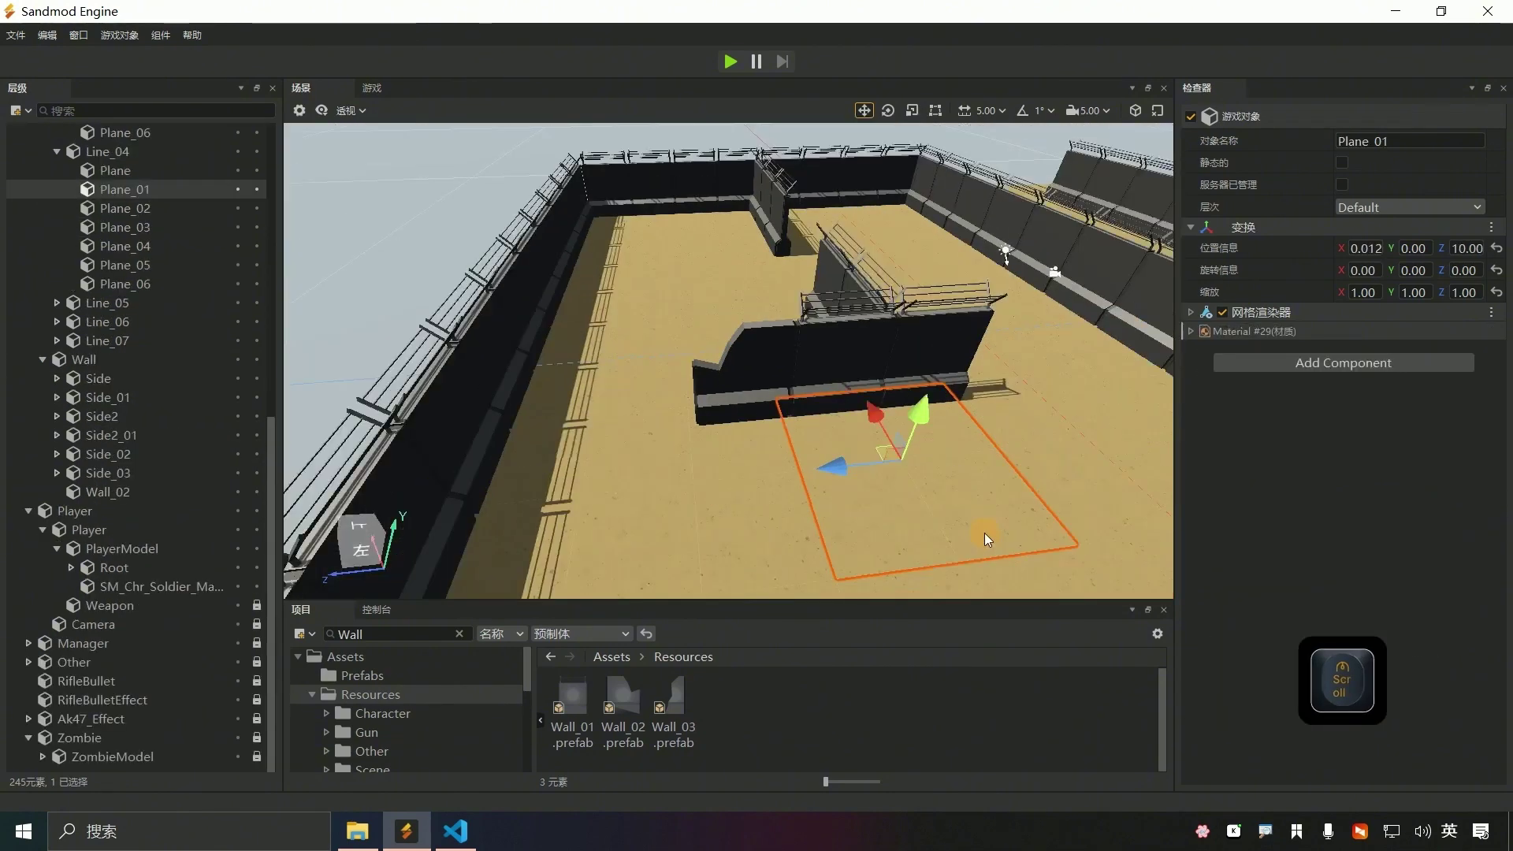
mouse_move(985, 532)
right_down()
mouse_move(727, 359)
mouse_move(985, 532)
right_up()
drag(674, 705, 1028, 442)
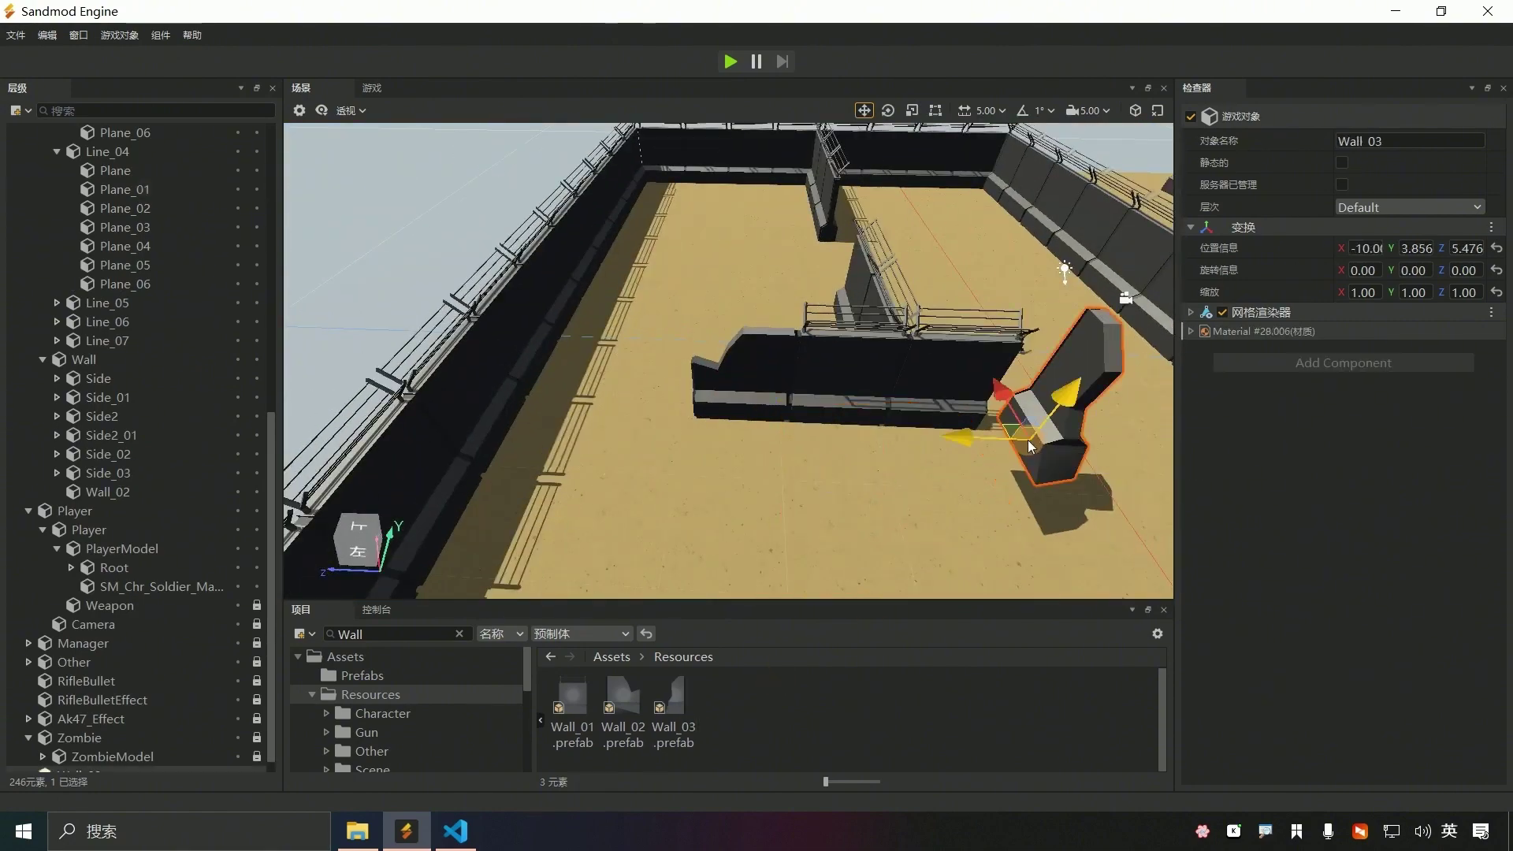
click(1411, 270)
text(90)
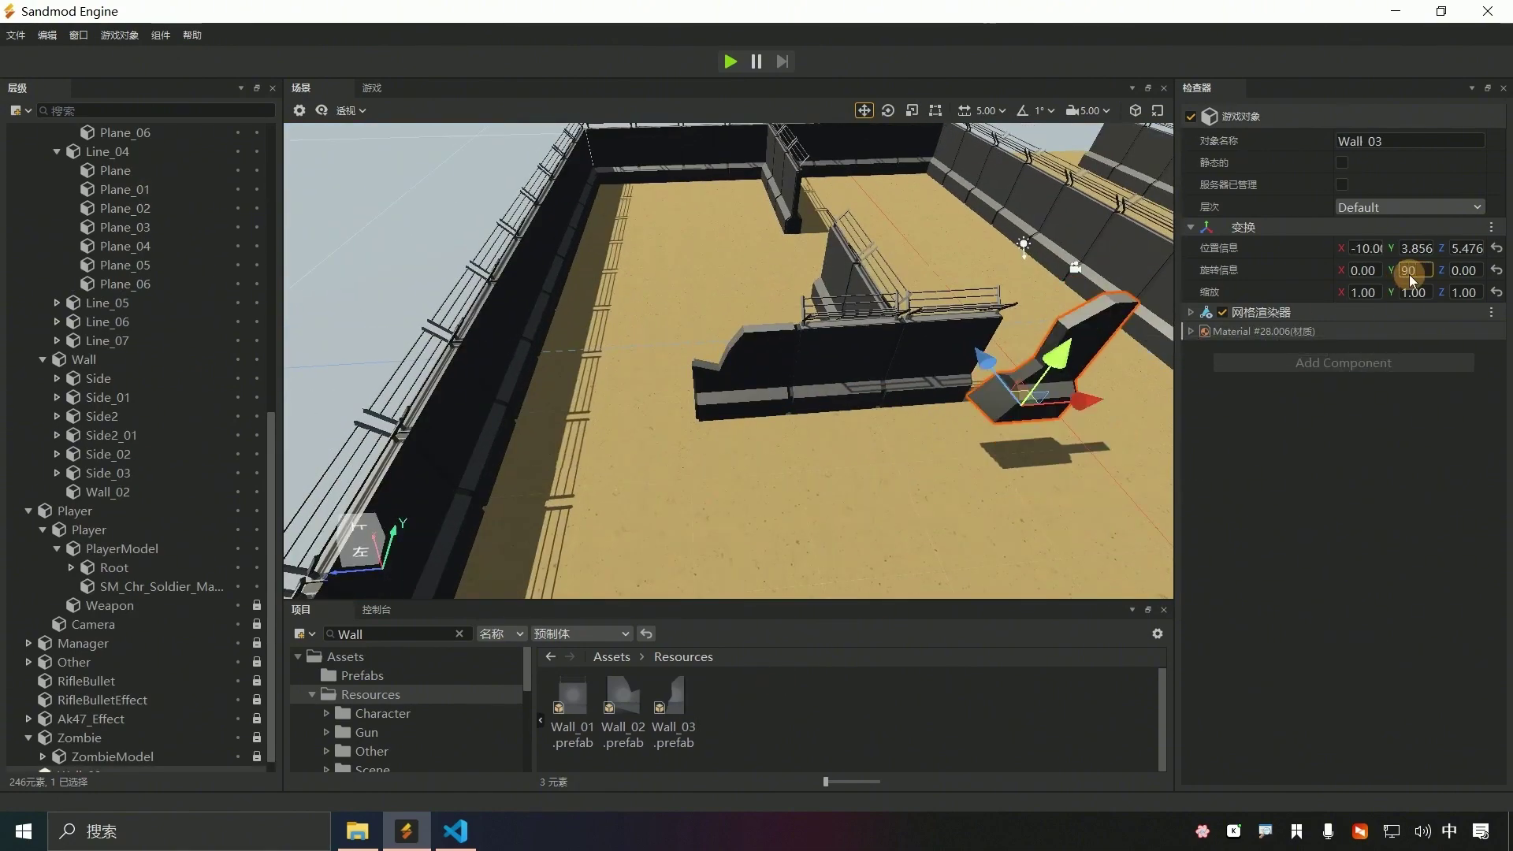
text(-)
mouse_move(1149, 418)
right_down()
mouse_move(728, 359)
mouse_move(1148, 418)
right_up()
click(1419, 252)
text(0)
key(Return)
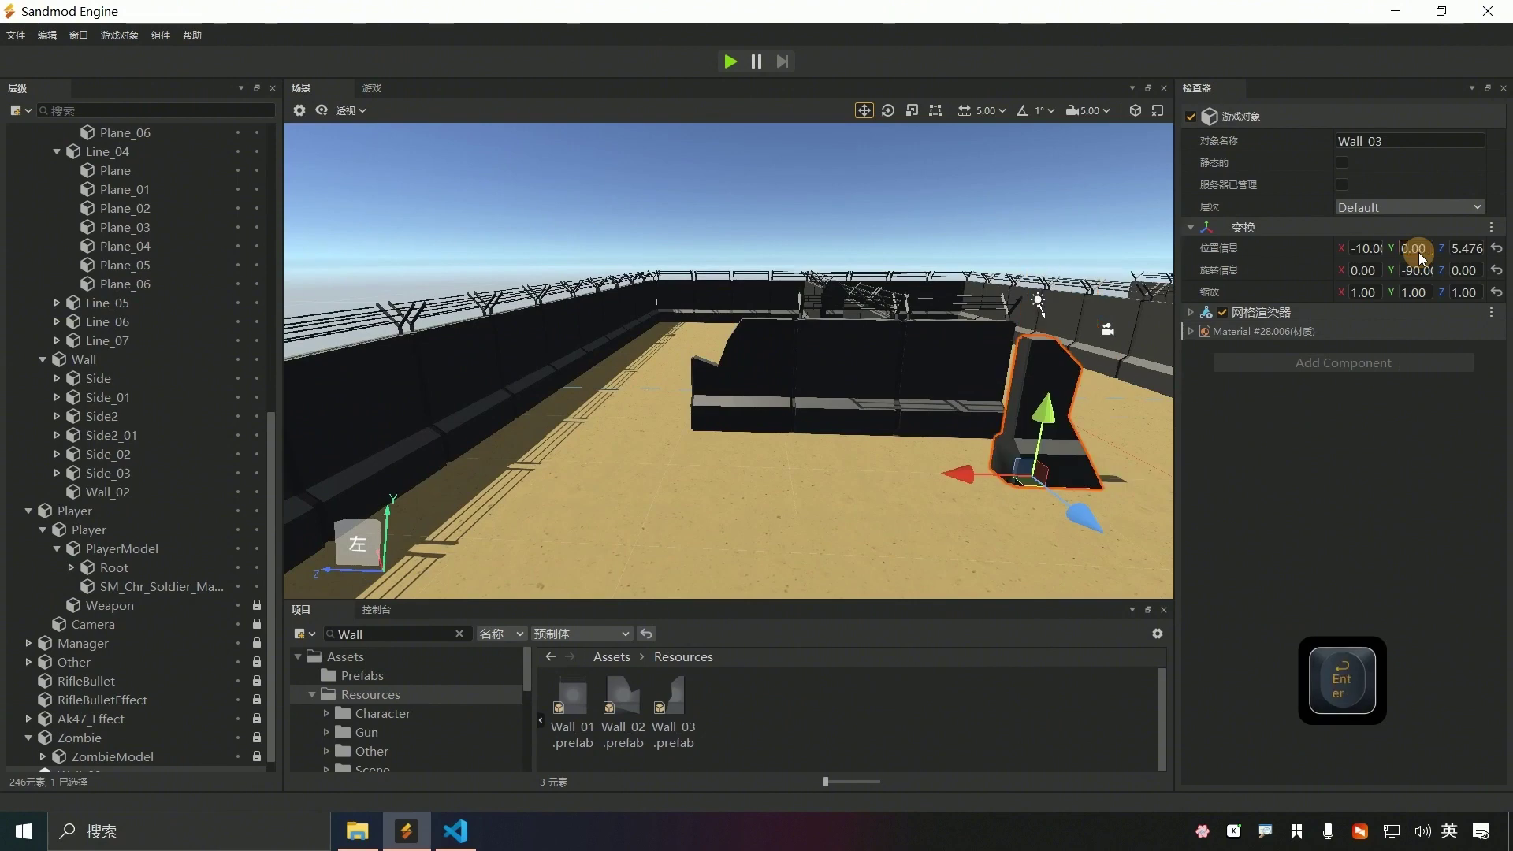
- Move the new Wall_03 piece flush against the crosswise wall's open end, at about X -5.6, Z 3.4
right_drag(883, 436, 728, 359)
drag(900, 513, 946, 522)
drag(1026, 579, 1030, 488)
key(f)
drag(651, 420, 633, 406)
right_drag(553, 369, 728, 359)
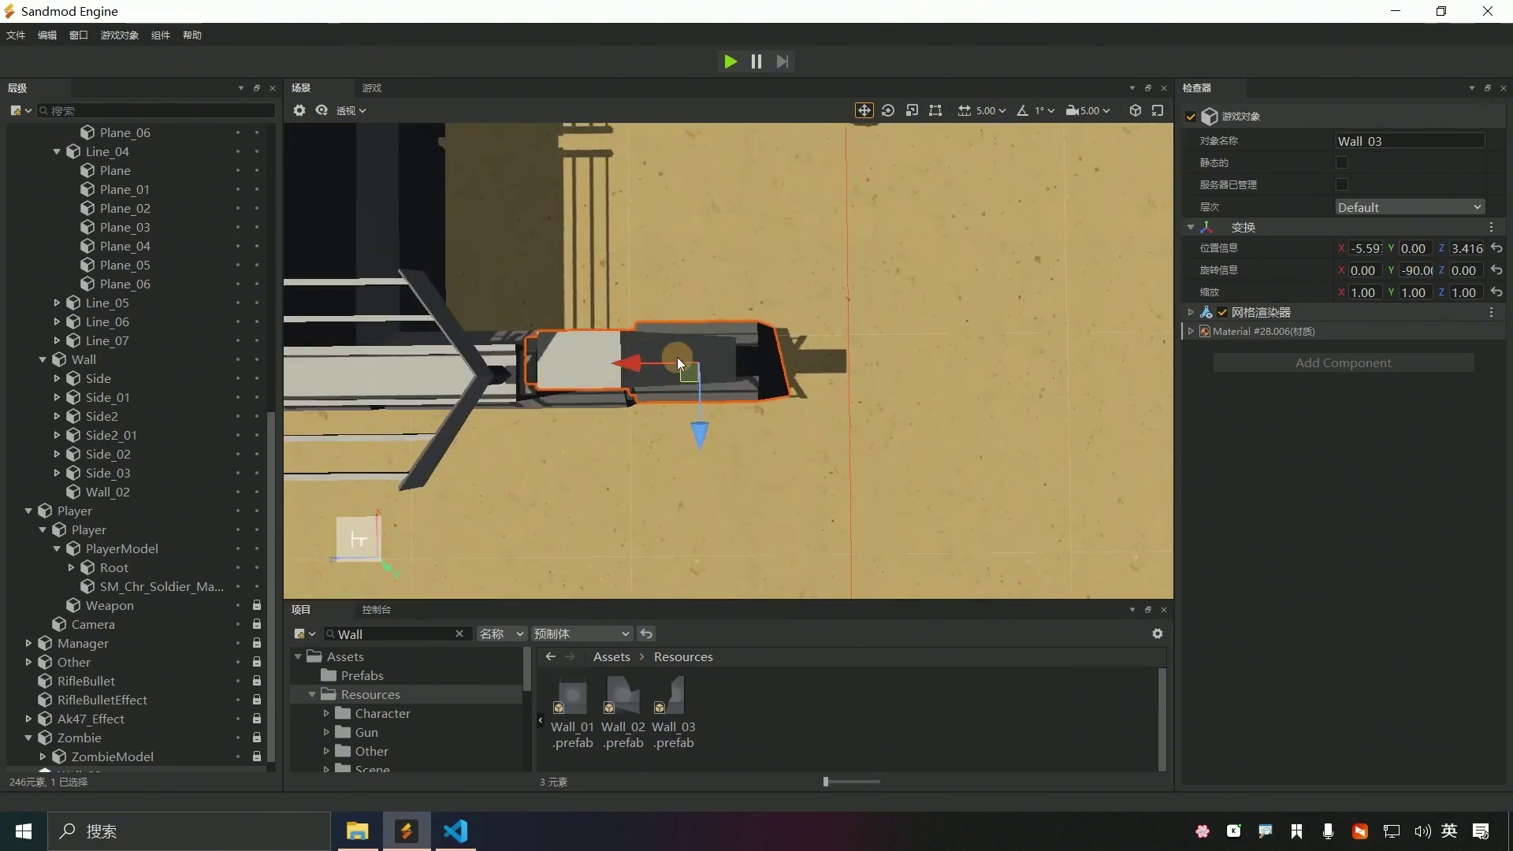
drag(701, 434, 702, 439)
click(853, 458)
mouse_move(853, 459)
right_down()
mouse_move(728, 360)
mouse_move(853, 458)
right_up()
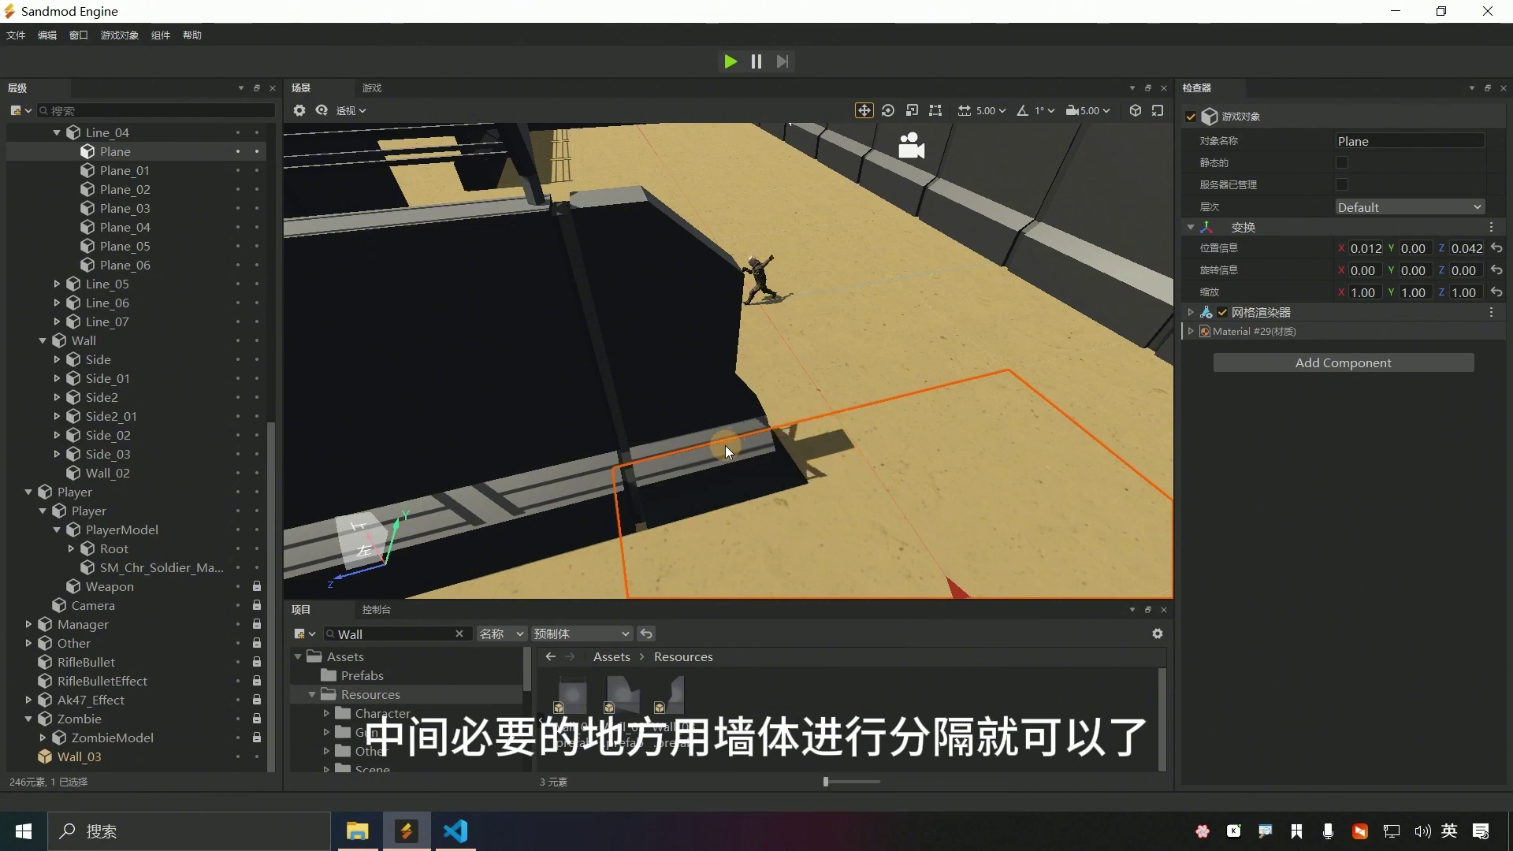
- Search the project assets for "Car", add the Car_01 prefab to the scene and set its Y position to 0
scroll(722, 447, down, 6)
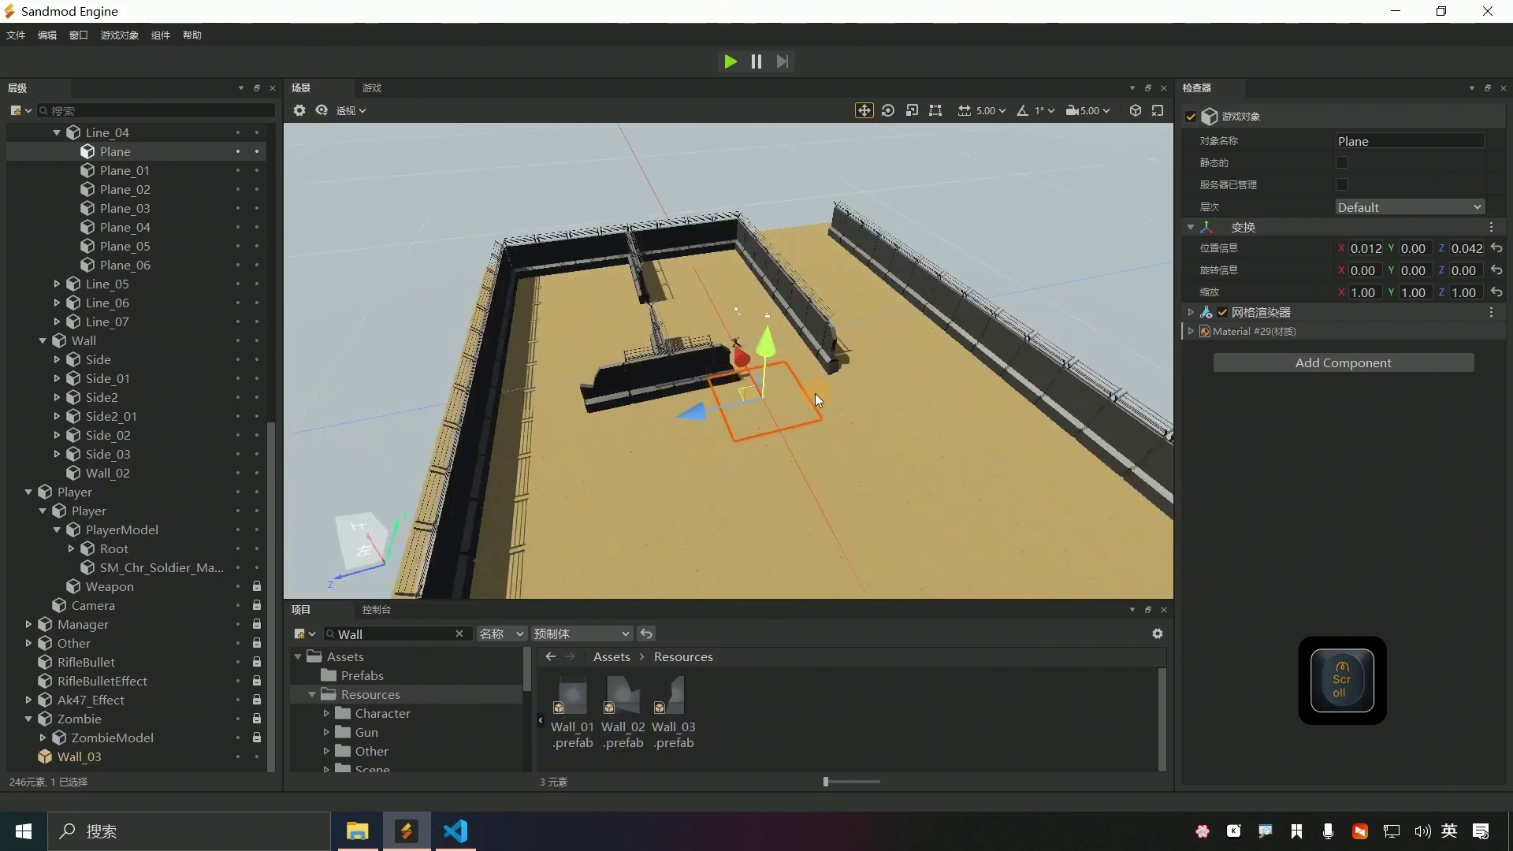
middle_drag(815, 395, 703, 492)
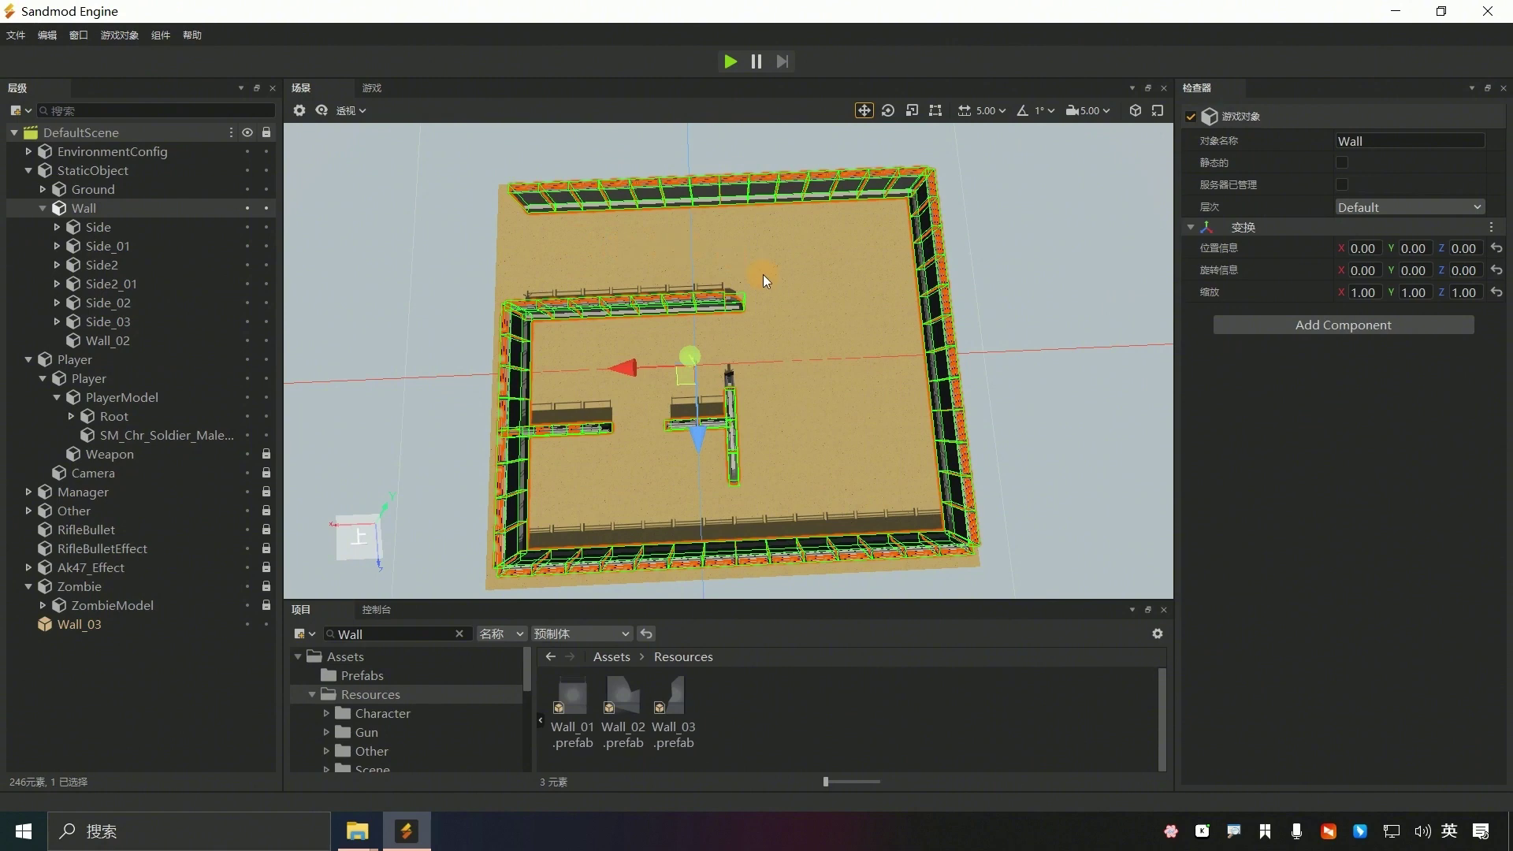
scroll(763, 274, up, 1)
click(459, 634)
text(Car)
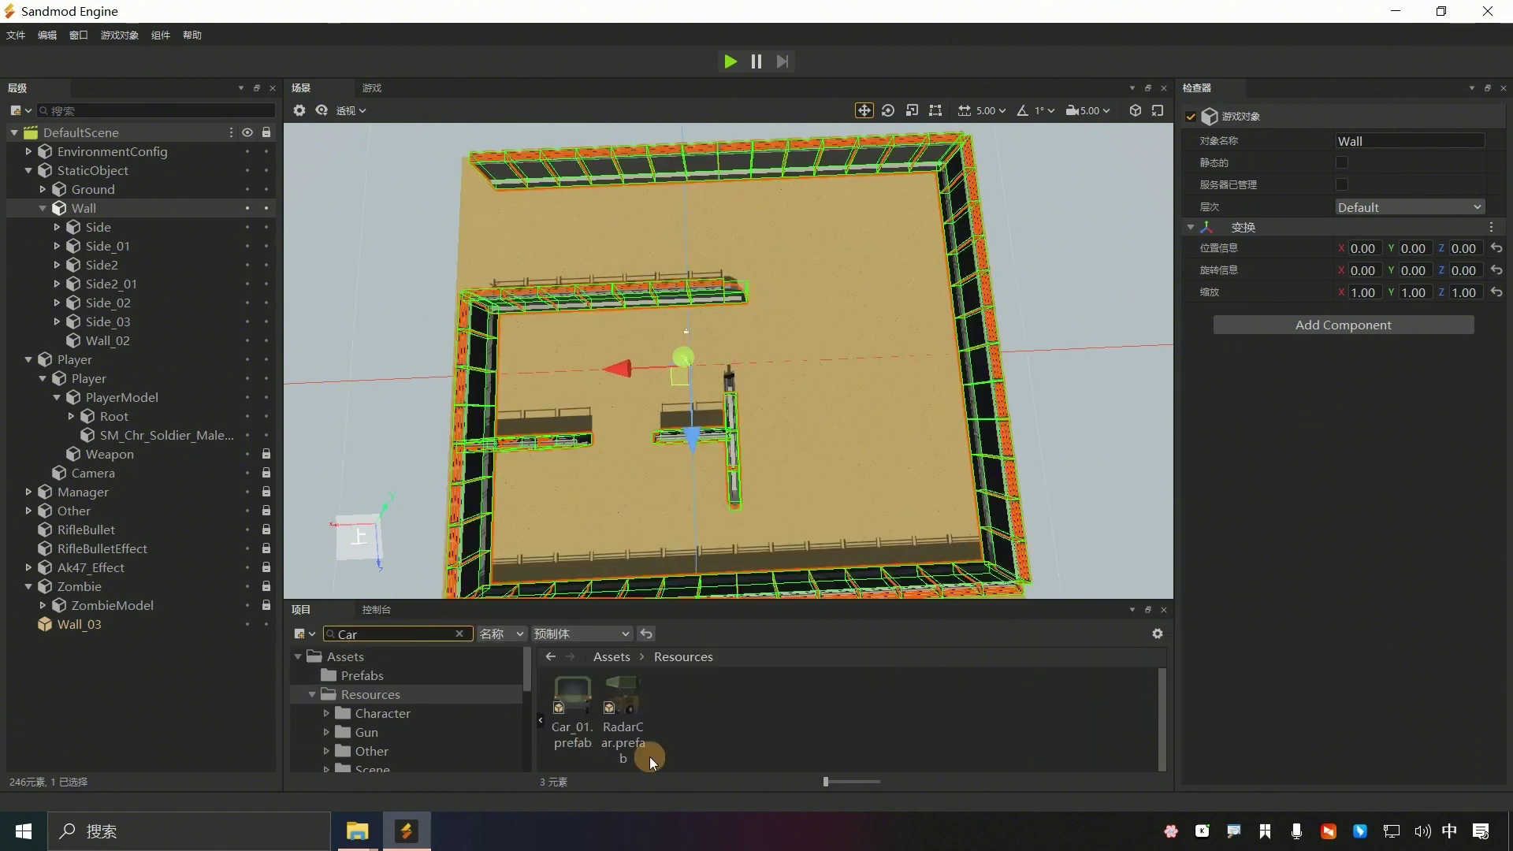
drag(573, 702, 577, 302)
right_drag(759, 183, 729, 362)
key(f)
click(1417, 248)
text(0)
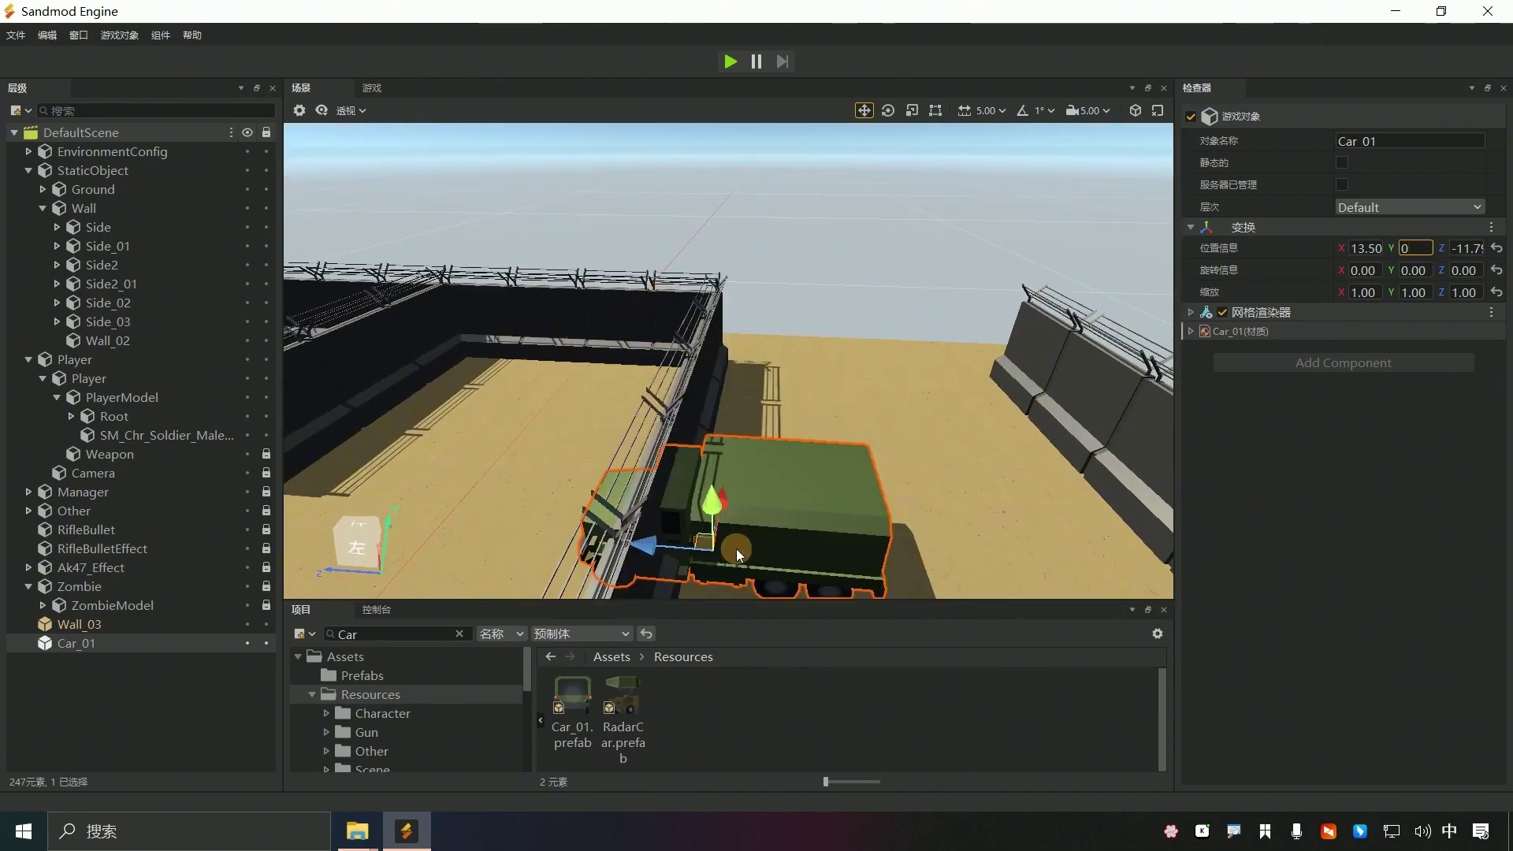
- Move Car_01 into the corridor beside the long inner wall, at about X 22, Z -14, and rotate it about 59° around Y
drag(644, 545, 749, 547)
drag(934, 292, 952, 273)
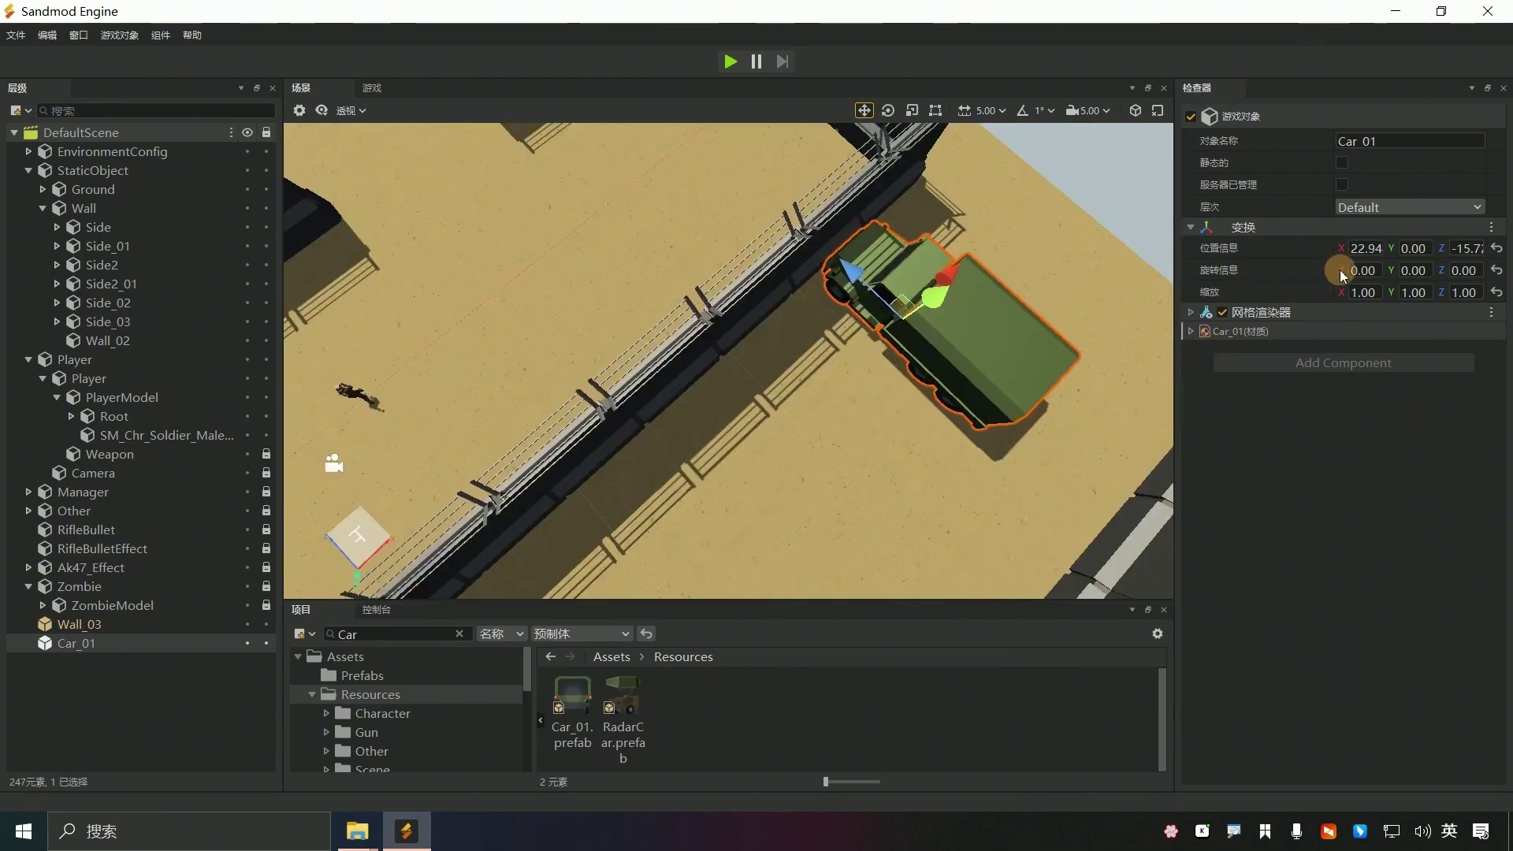
key(e)
key(Escape)
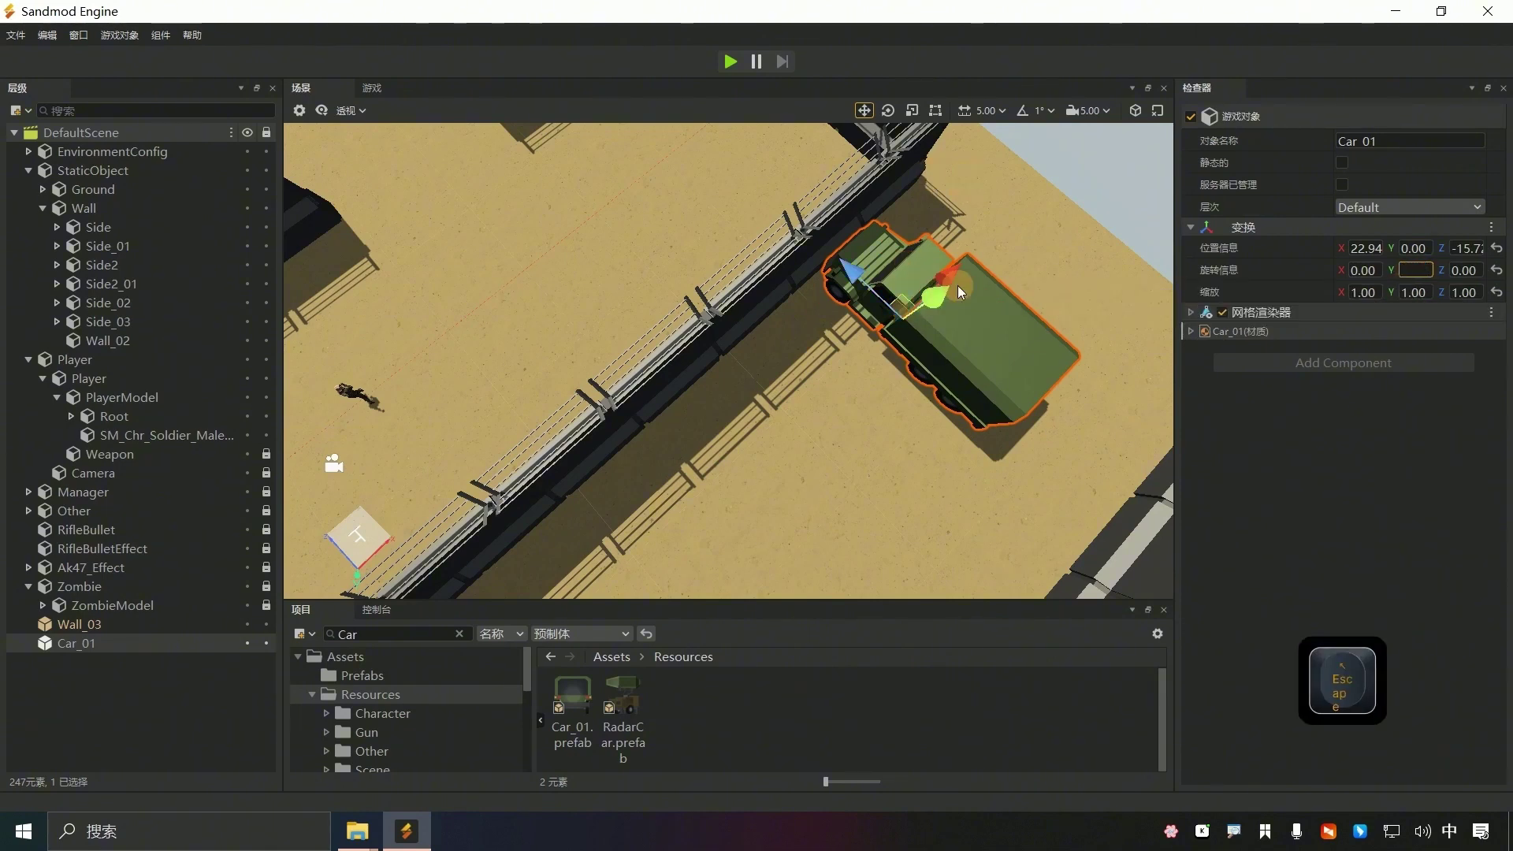
key(e)
key(Escape)
right_drag(960, 326, 925, 379)
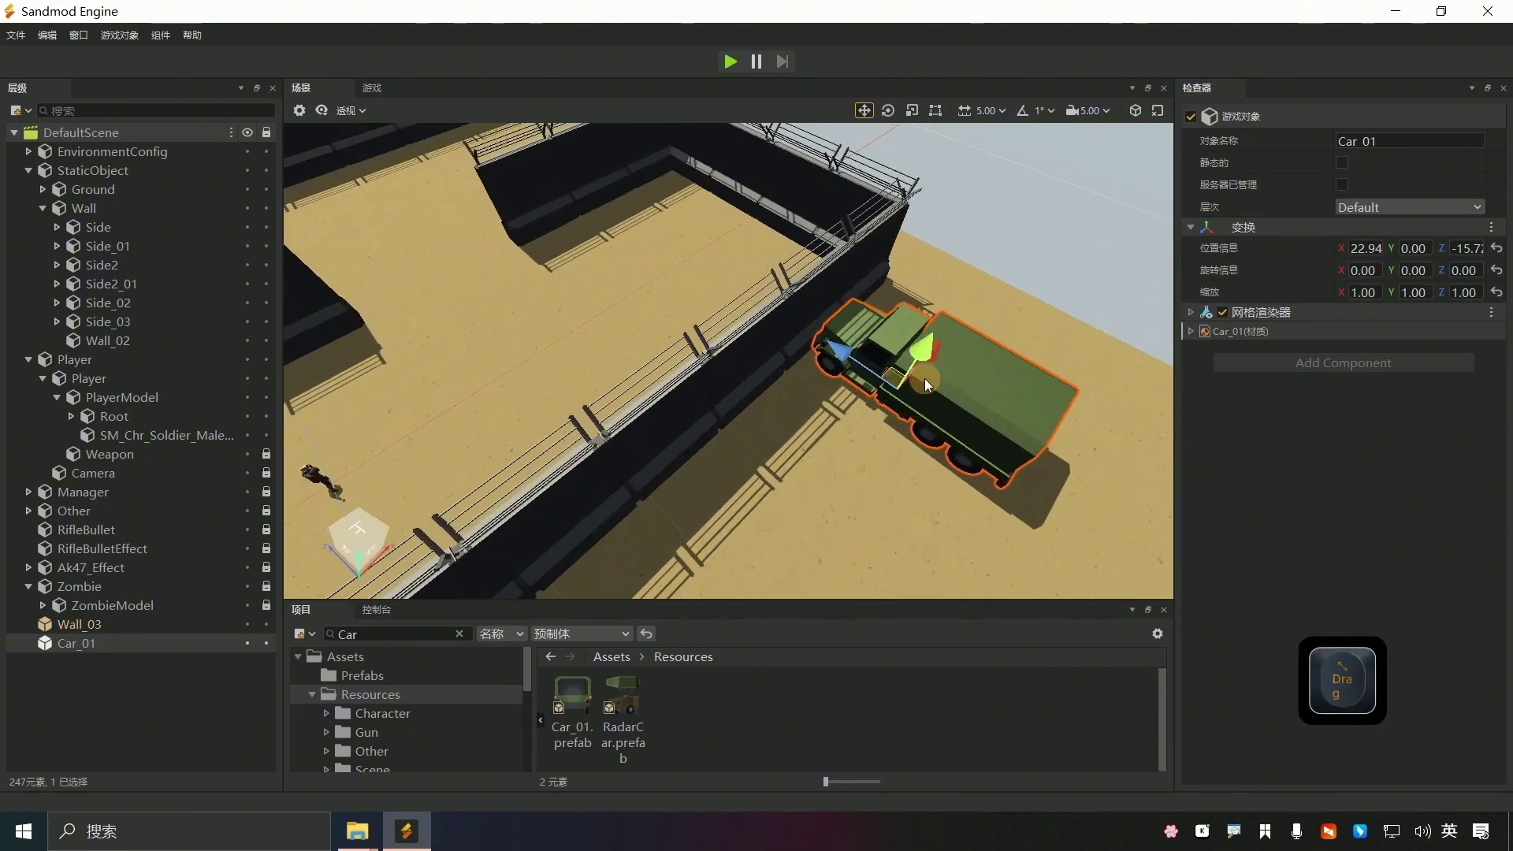
drag(908, 454, 942, 403)
key(w)
right_drag(980, 481, 728, 361)
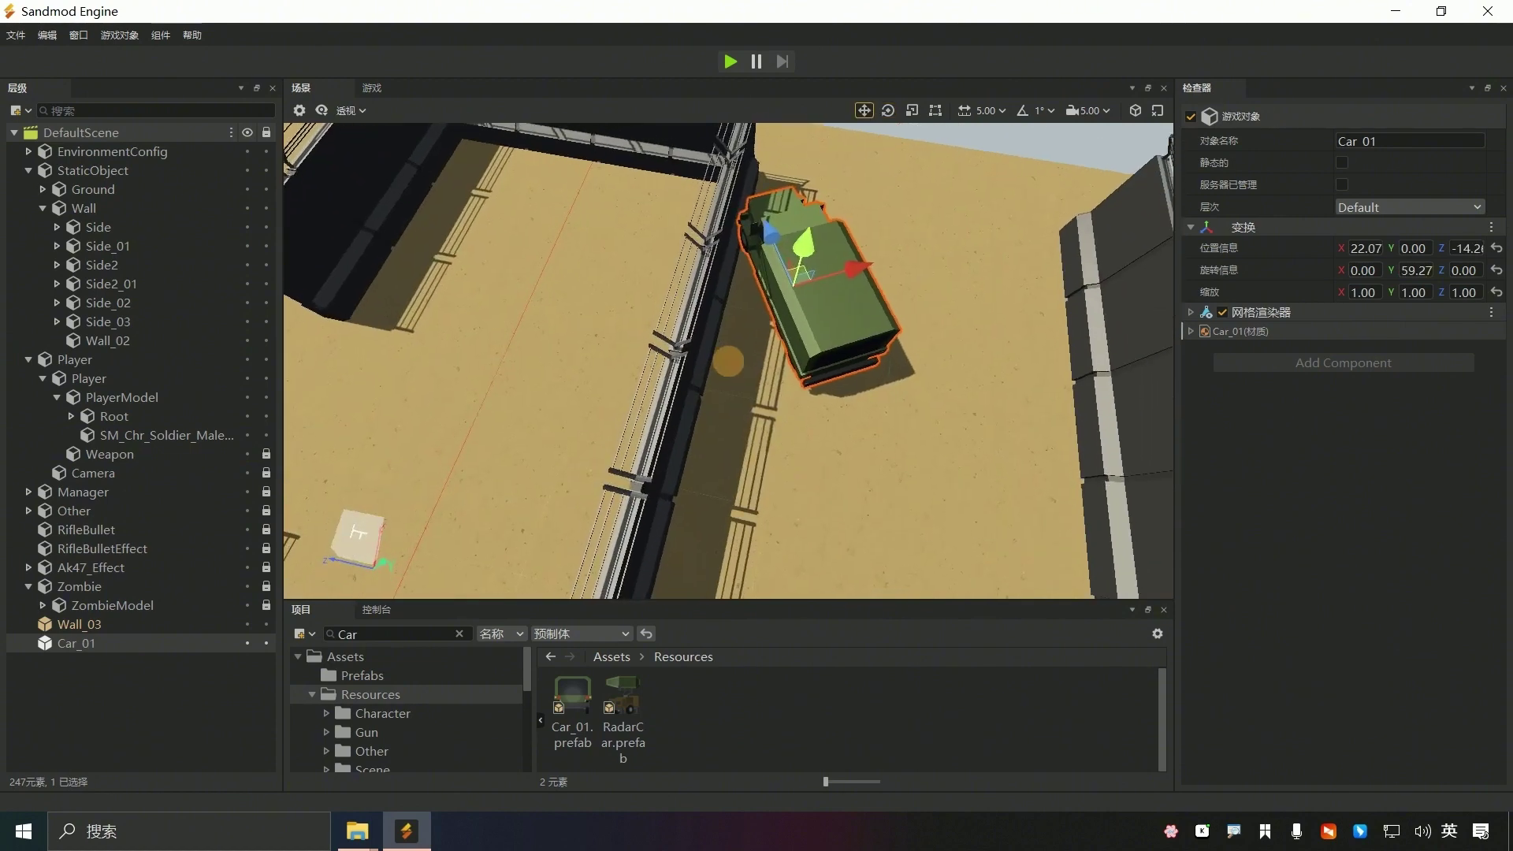
- Duplicate Car_01 and move the copy aside within the corridor, to about X 25.7, Z -20.4
click(831, 447)
click(788, 268)
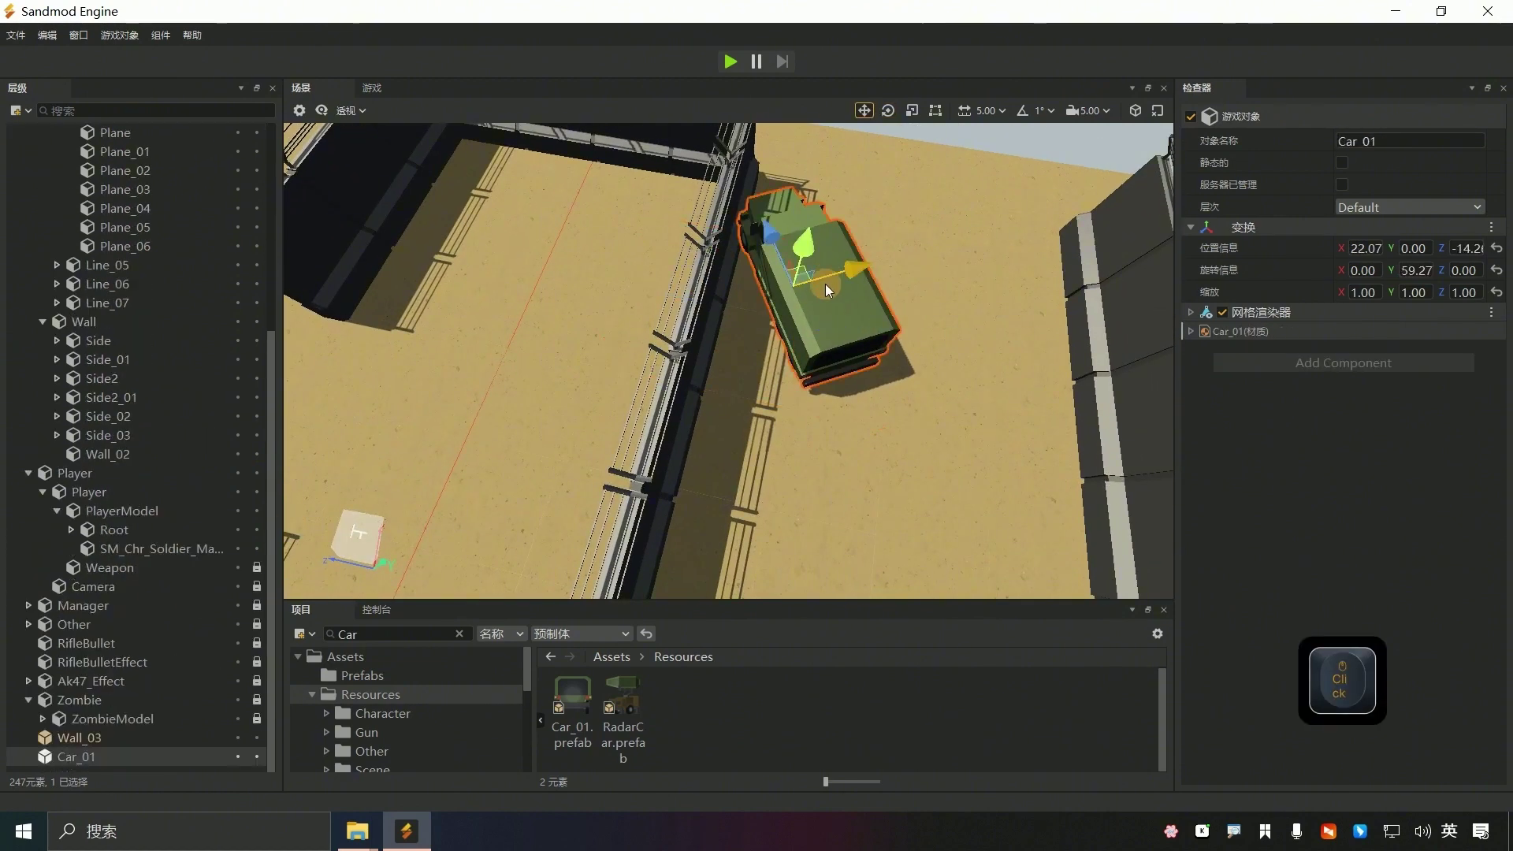
key(ctrl+d)
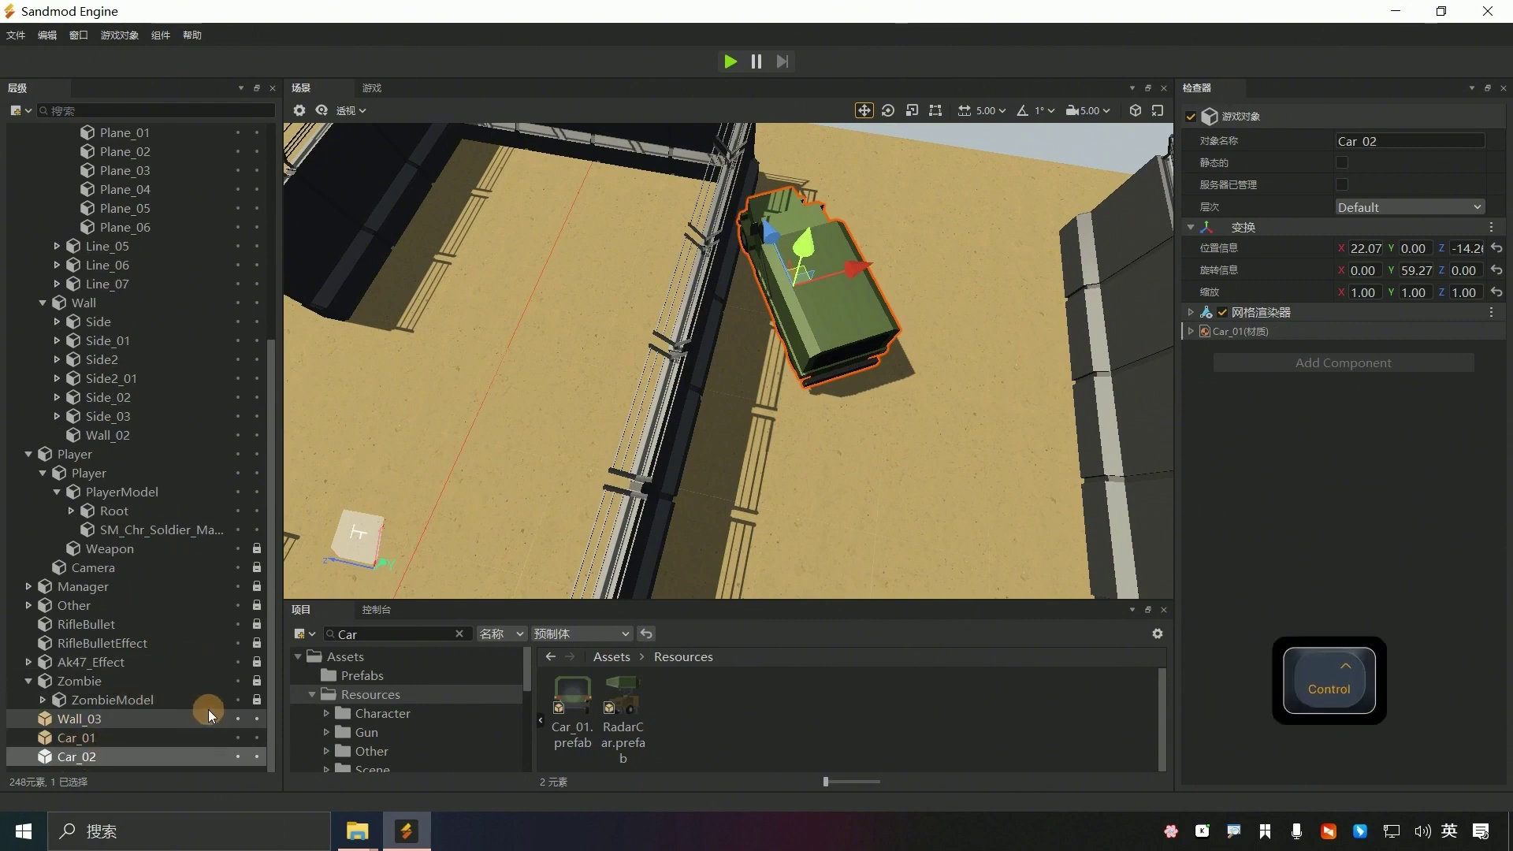
drag(856, 268, 977, 251)
- Turn the copied truck to about 130° around Y and shift it toward the outer wall, at about X 23.6, Z -25
key(e)
drag(957, 312, 992, 315)
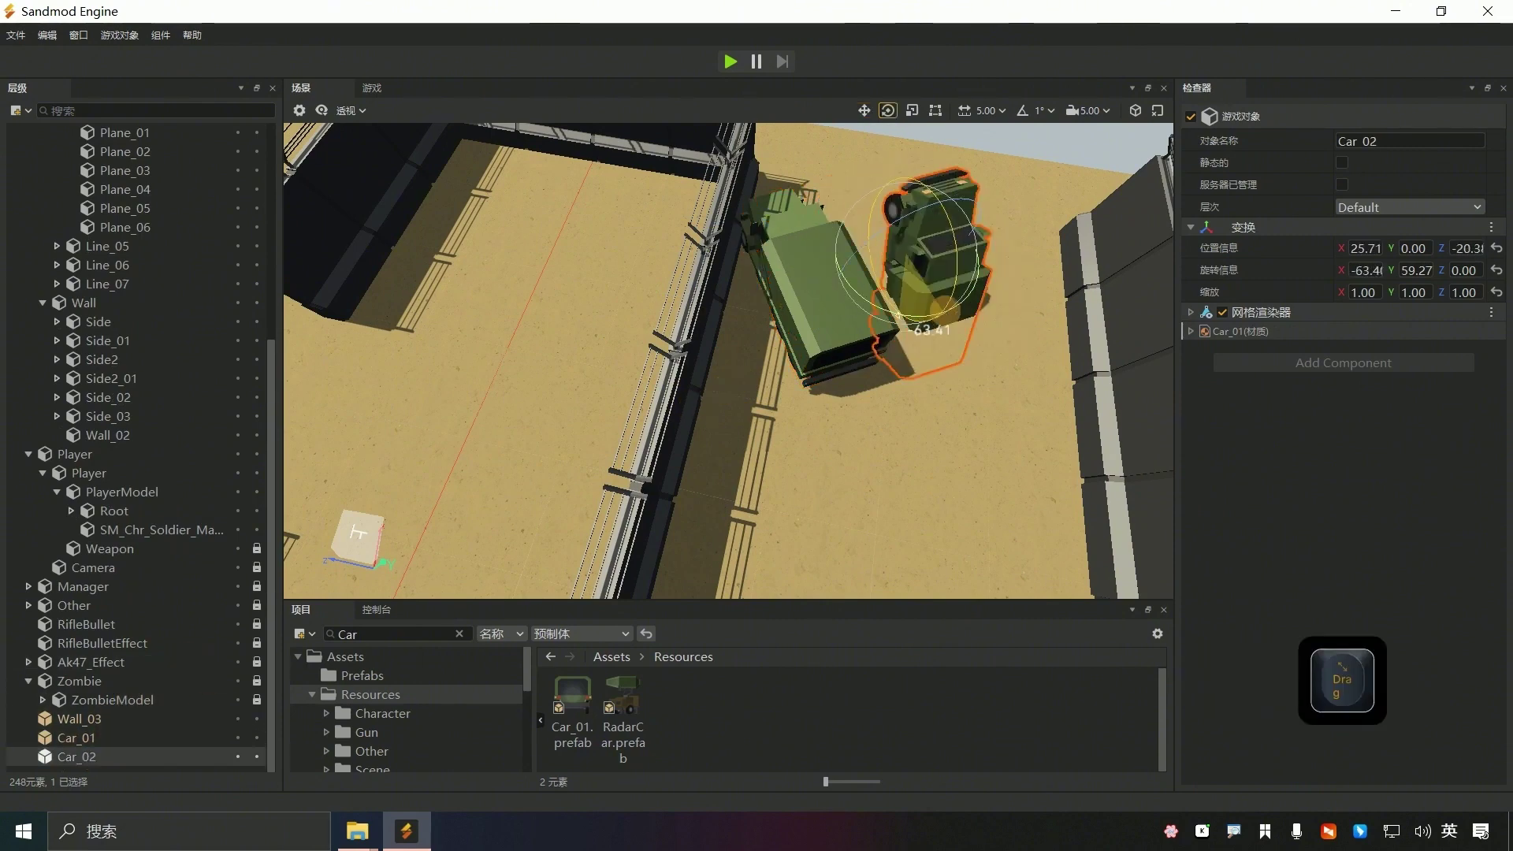
key(ctrl+z)
right_drag(983, 354, 985, 328)
drag(954, 396, 1028, 385)
key(w)
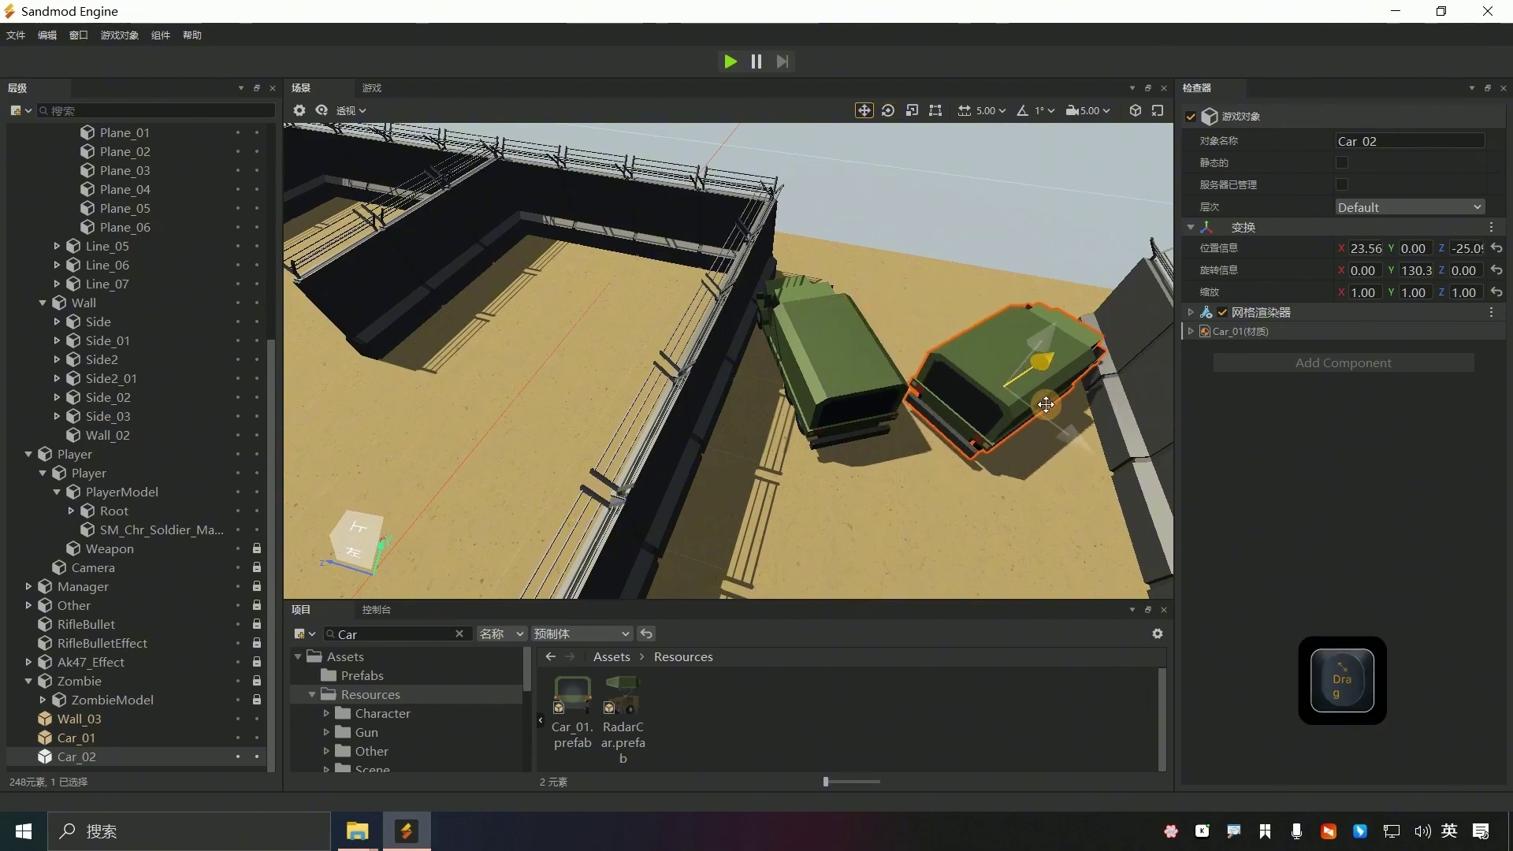
- Rotate Car_02 further to about 156° around Y and nudge it off the outer wall to about X 23.3, Z -24.5
right_drag(728, 362, 860, 487)
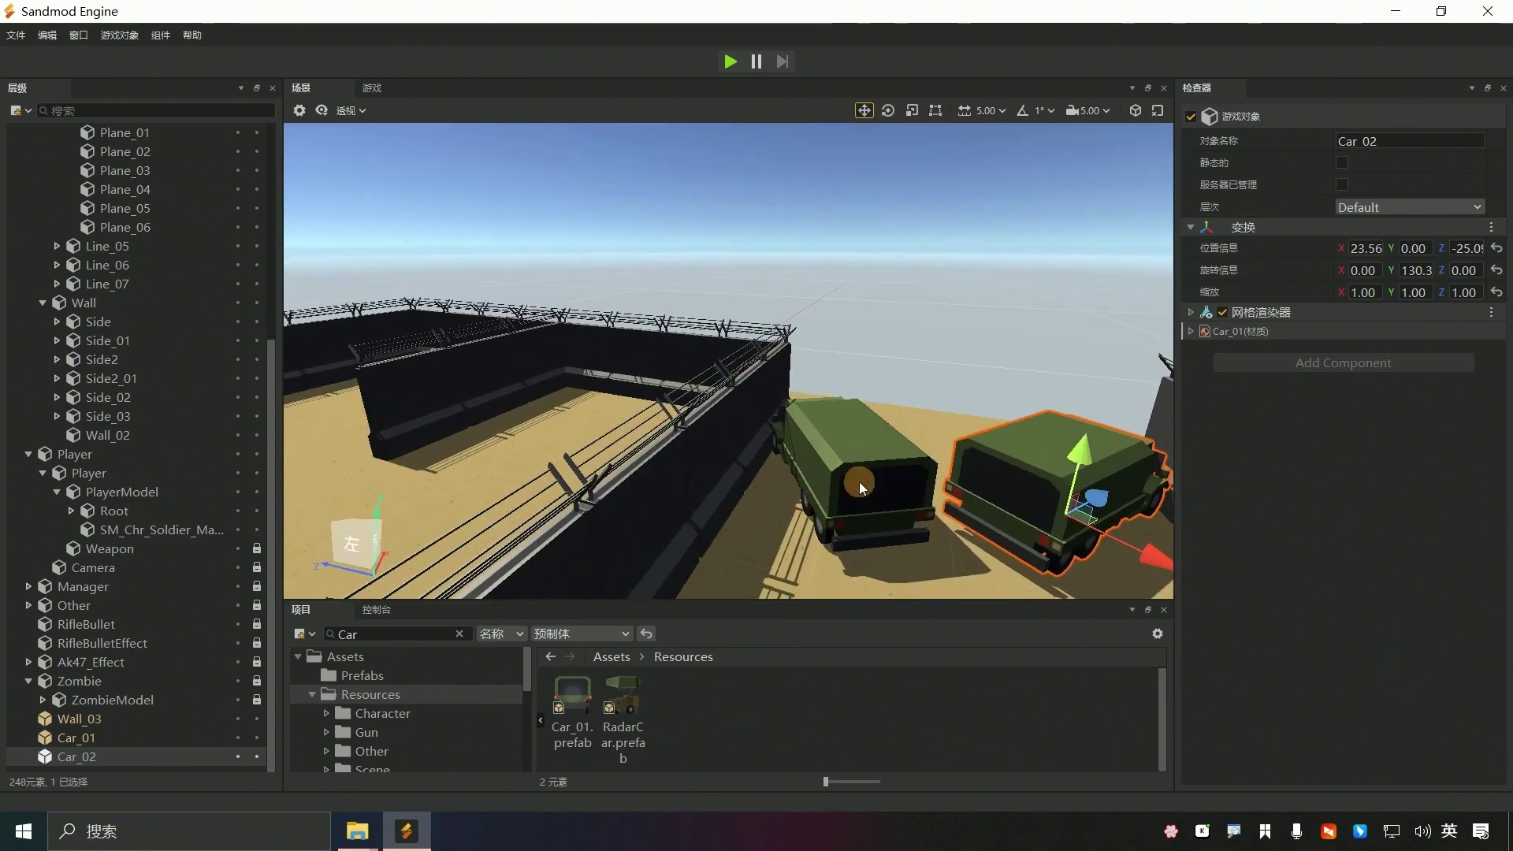
key(e)
drag(1057, 528, 1160, 542)
right_drag(728, 362, 863, 495)
key(w)
key(f)
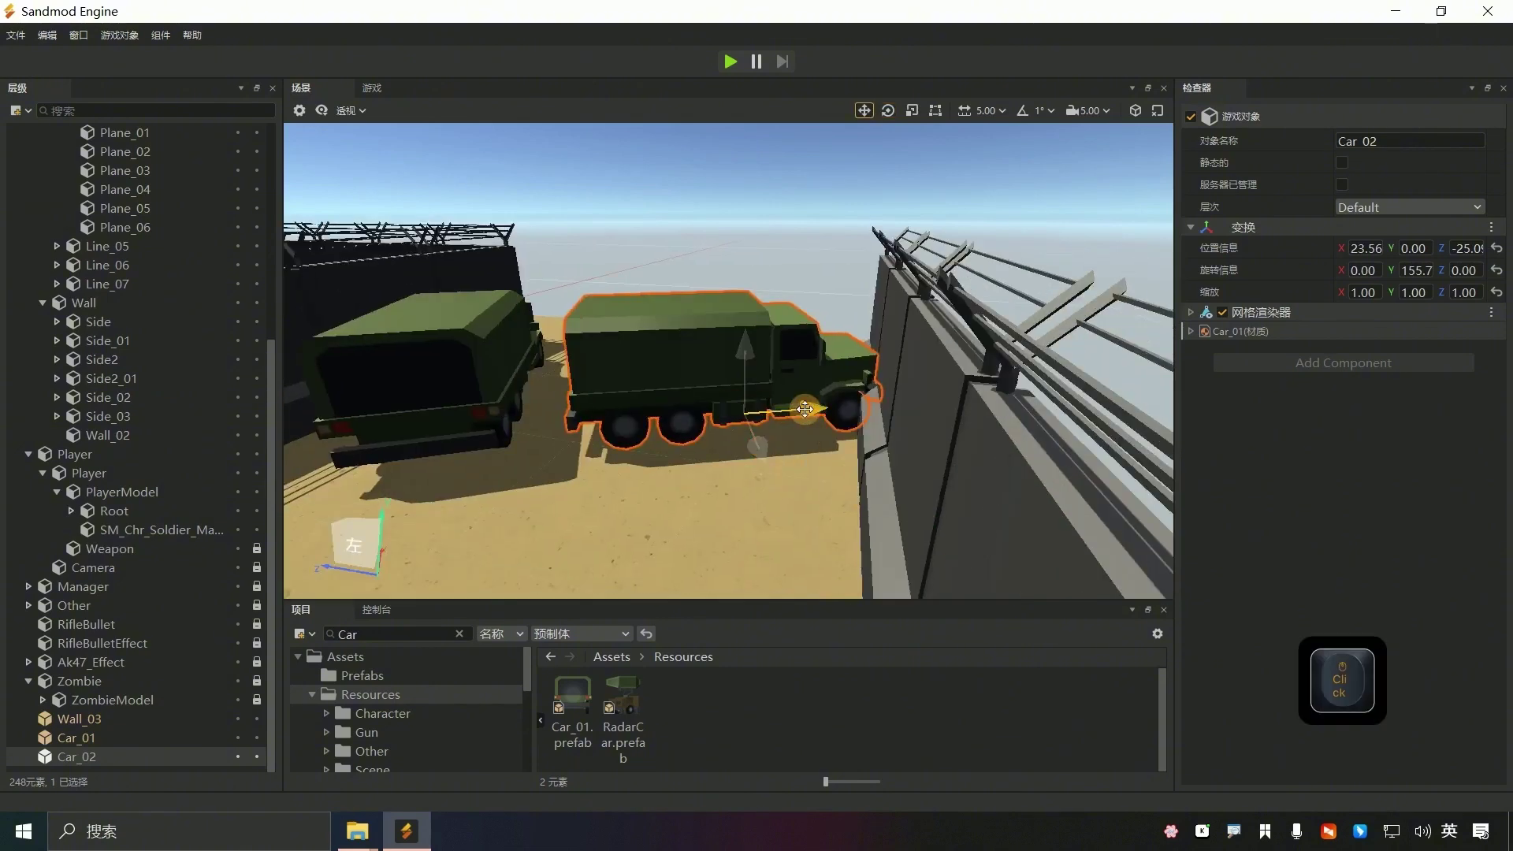
drag(804, 409, 790, 414)
right_drag(790, 414, 432, 470)
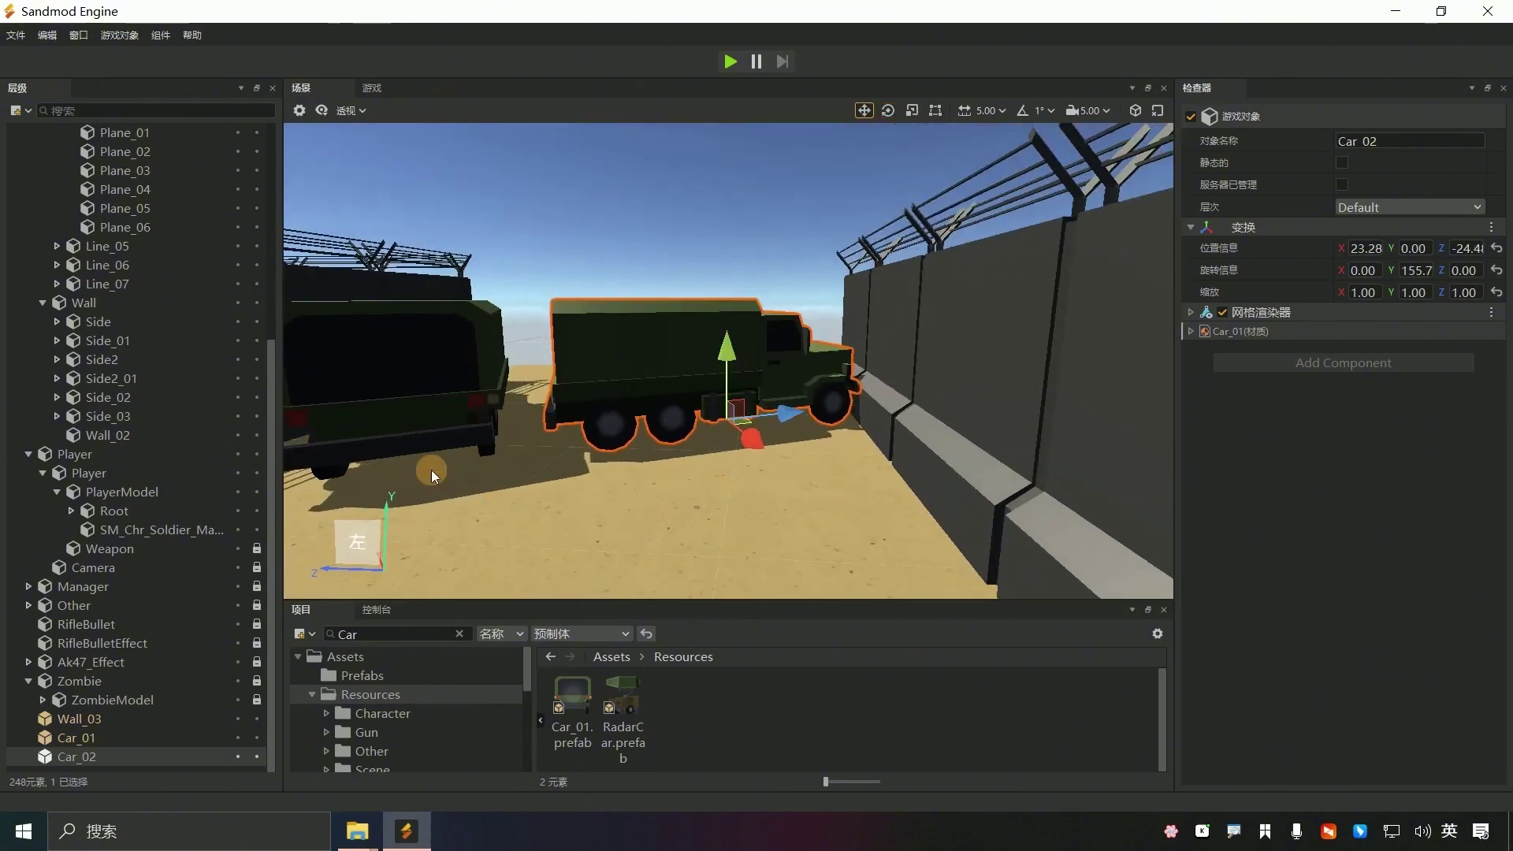
- Rotate Car_01 to about 42° around Y and reposition it next to the inner wall, at about X 20.7, Z -15
click(467, 384)
key(e)
key(ctrl+z)
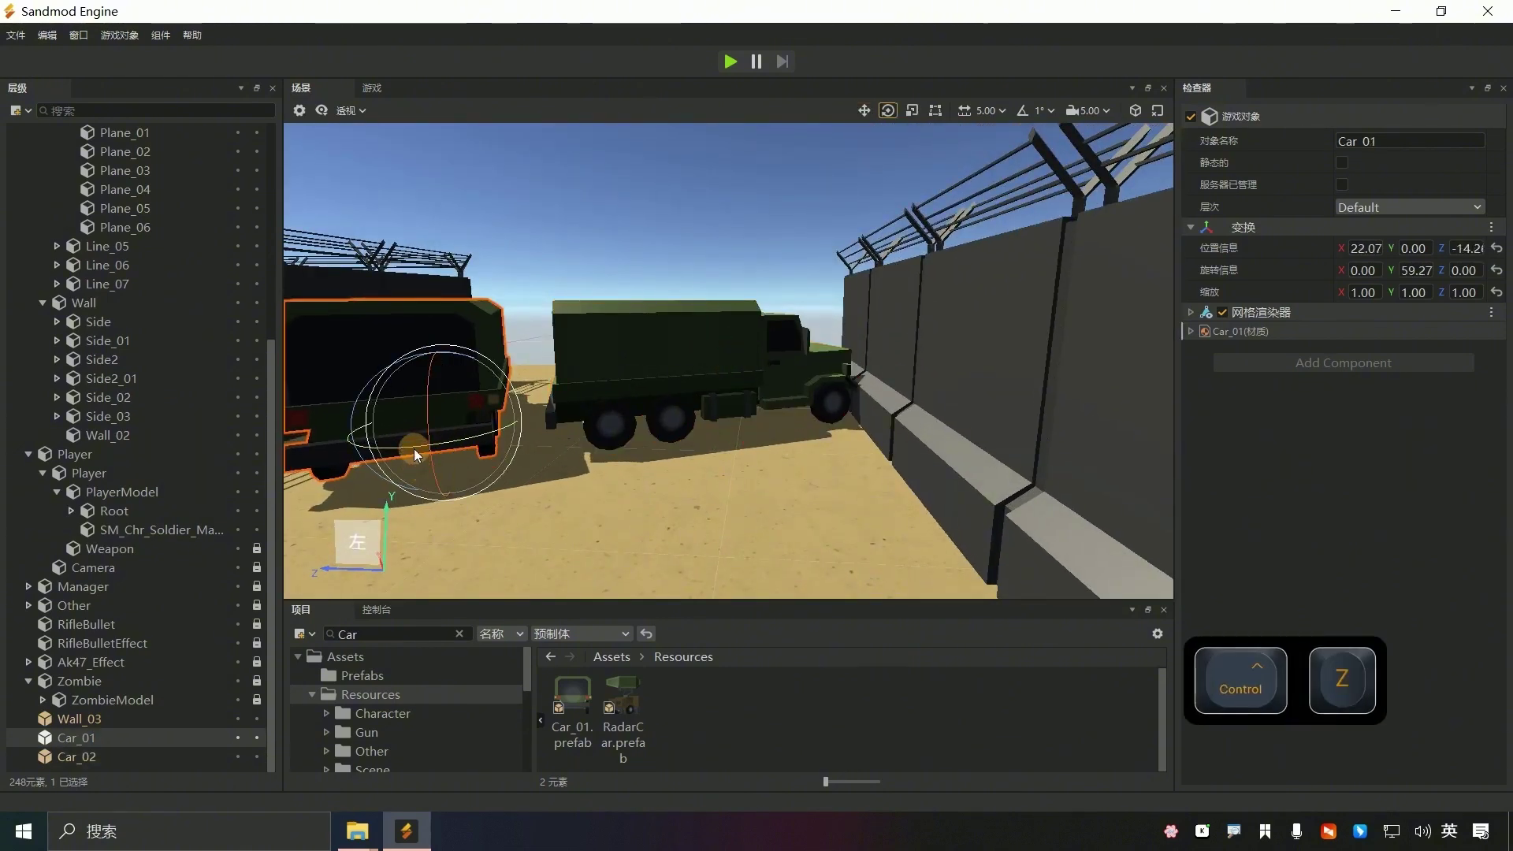
drag(414, 447, 366, 454)
key(f)
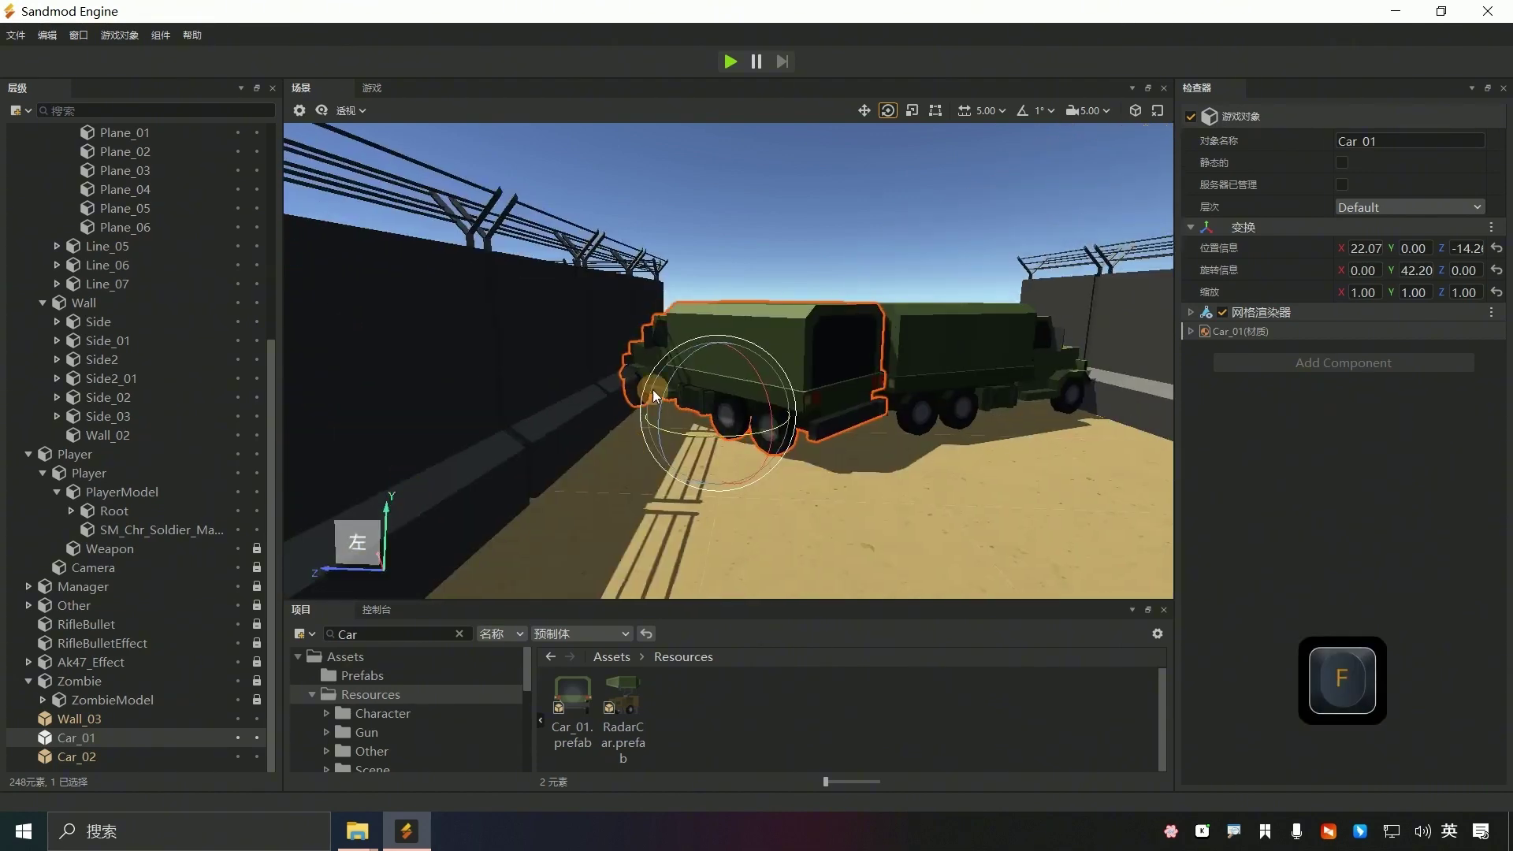
alt+drag(653, 390, 682, 608)
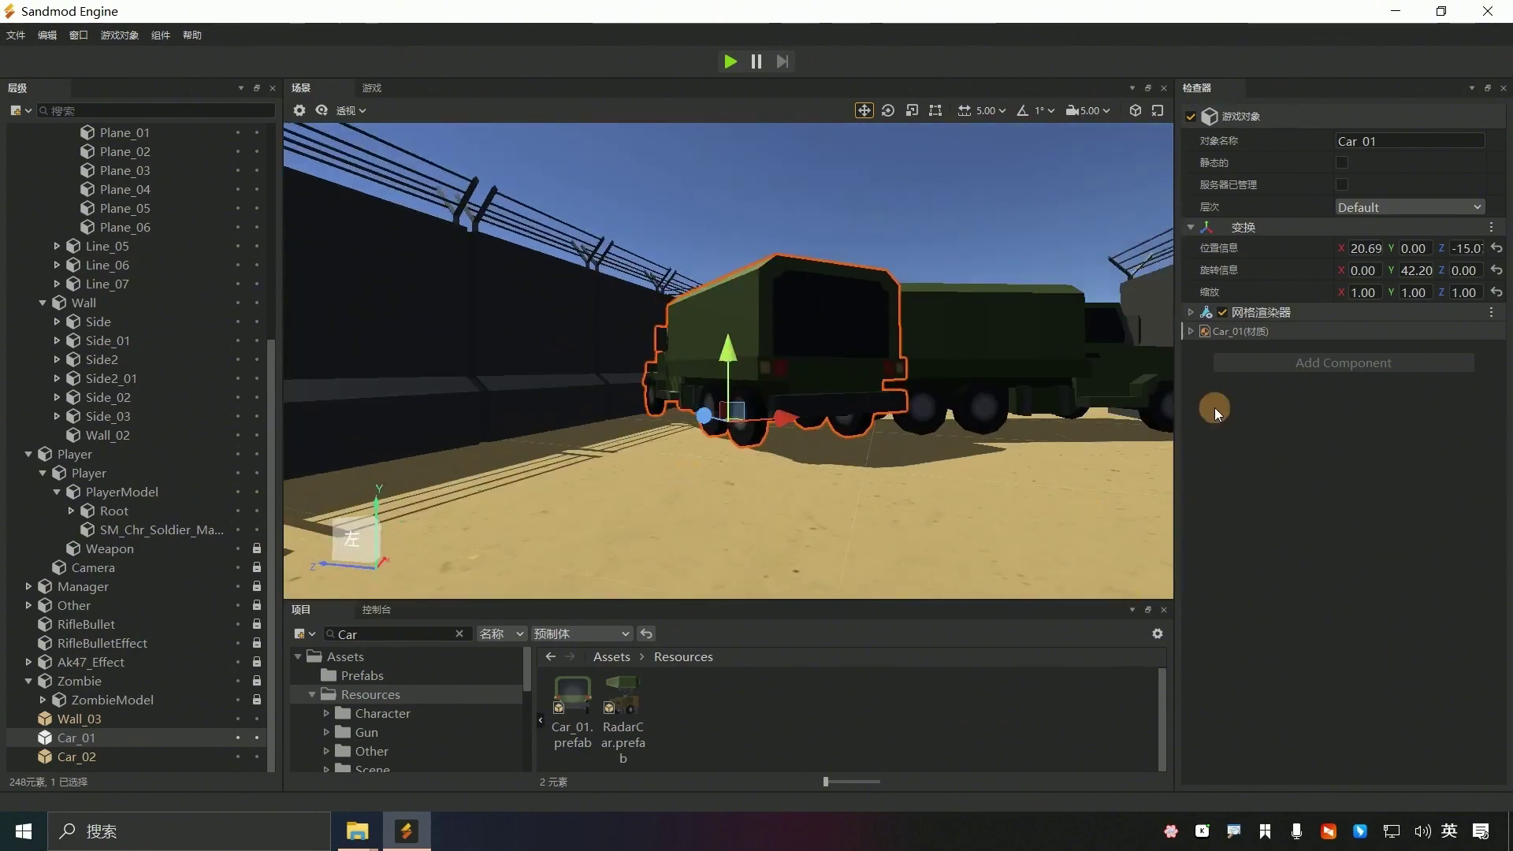
- Unpack the Wall_03, Car_01 and Car_02 prefabs and add a MeshCollider component to all three
click(82, 755)
shift+click(86, 717)
right_click(88, 719)
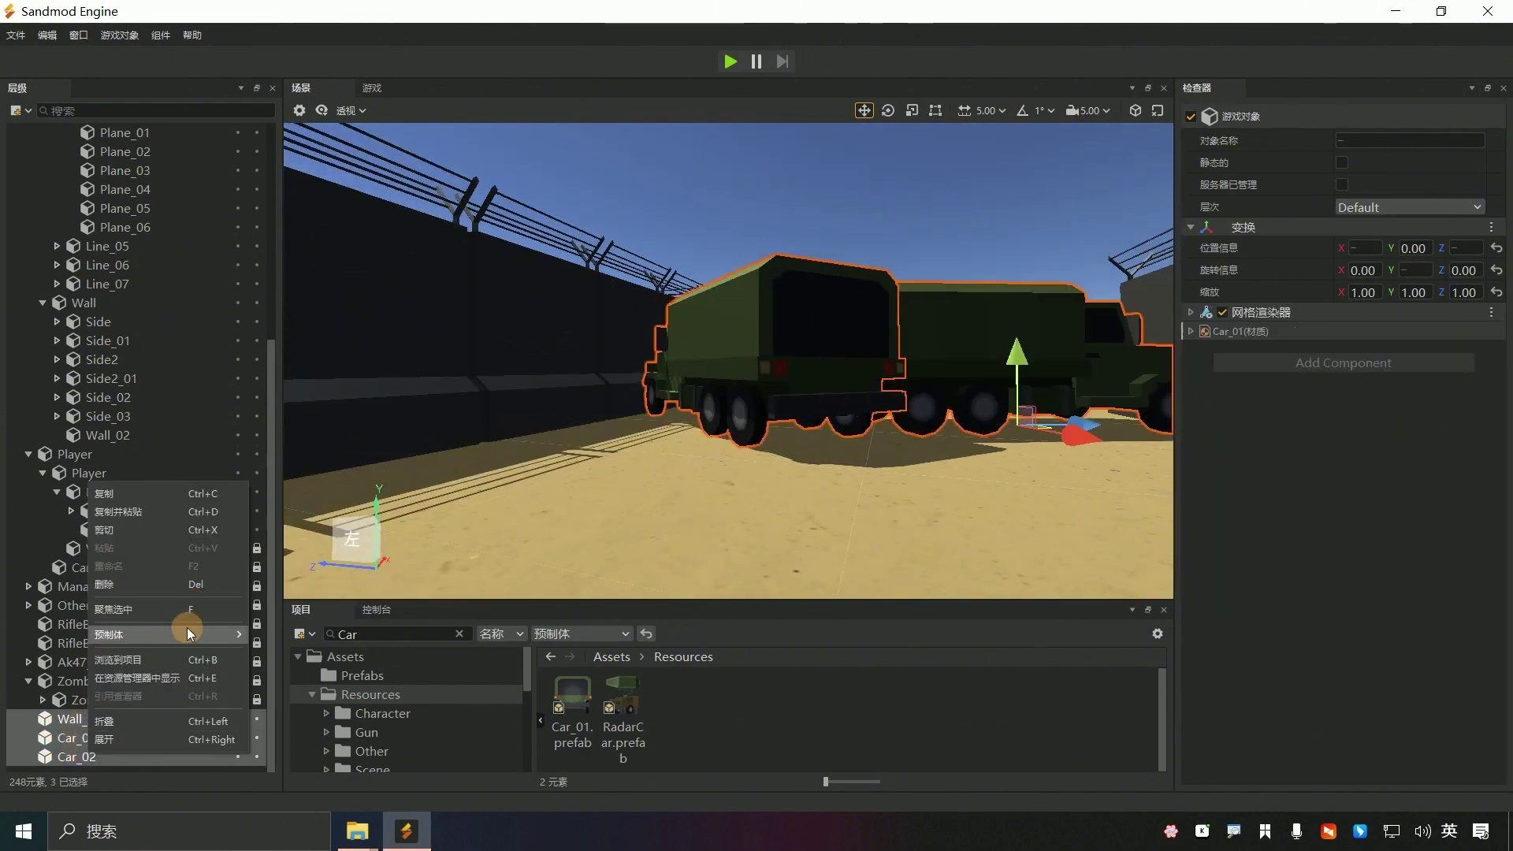
key(Escape)
click(1319, 361)
text(mesh)
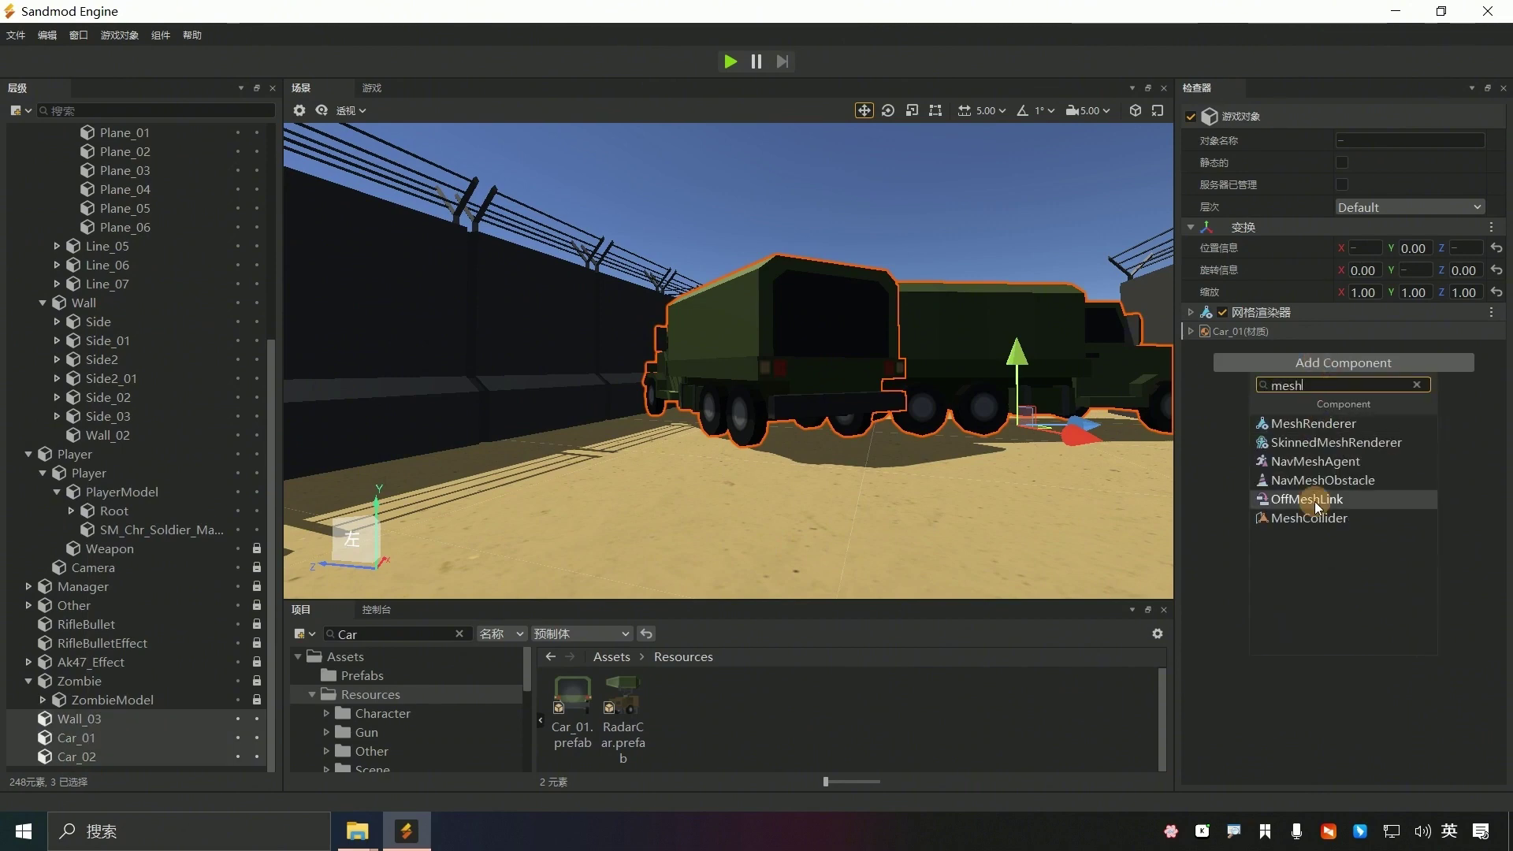
click(1309, 518)
- Move Wall_03, Car_01 and Car_02 under StaticObject and collapse its Ground and Wall groups
drag(85, 725, 111, 132)
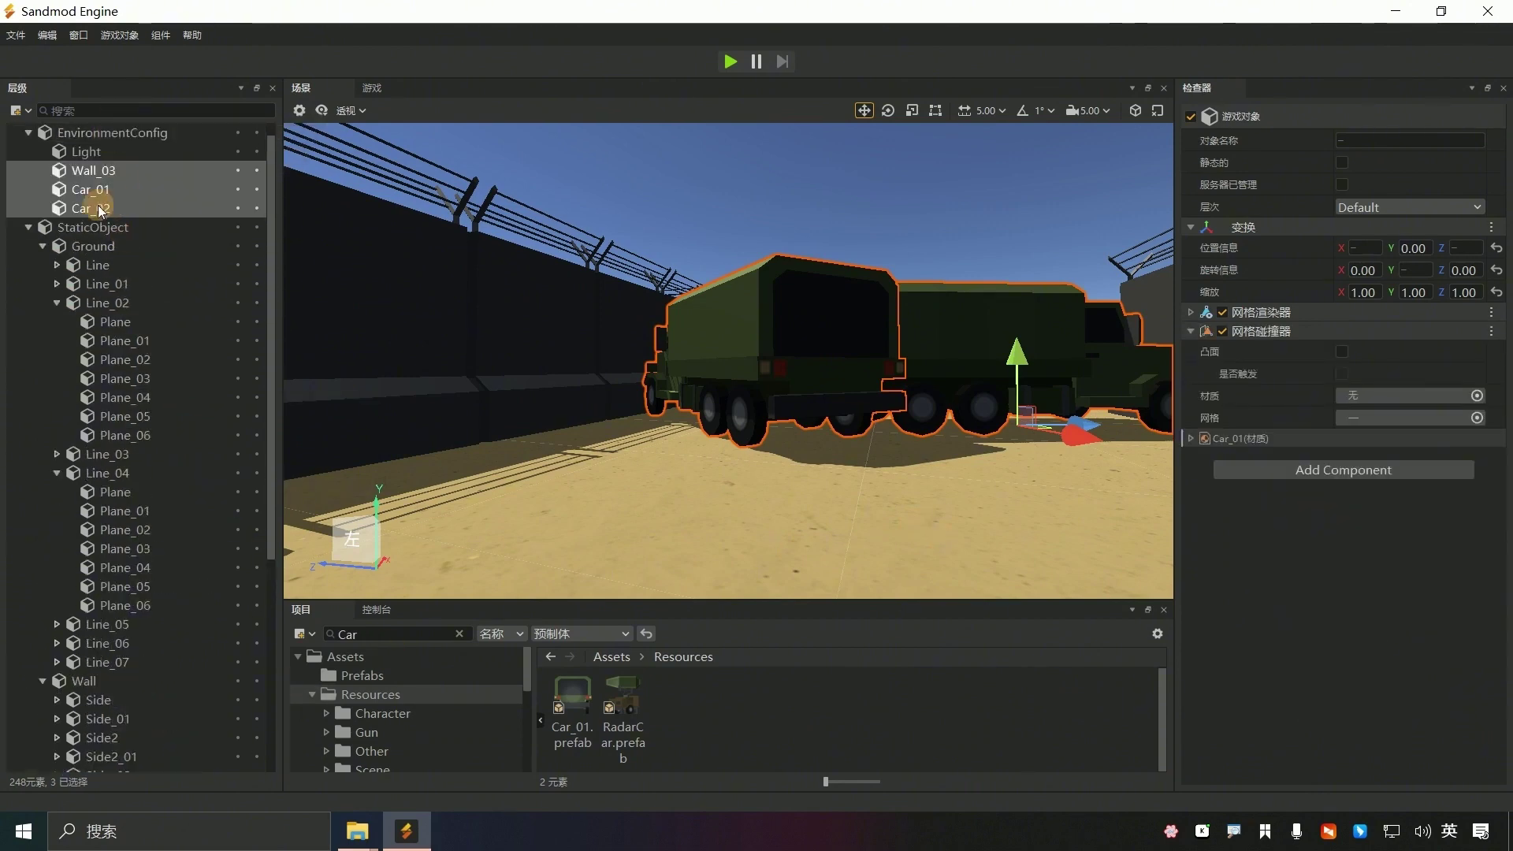
drag(98, 206, 99, 228)
click(42, 190)
click(43, 227)
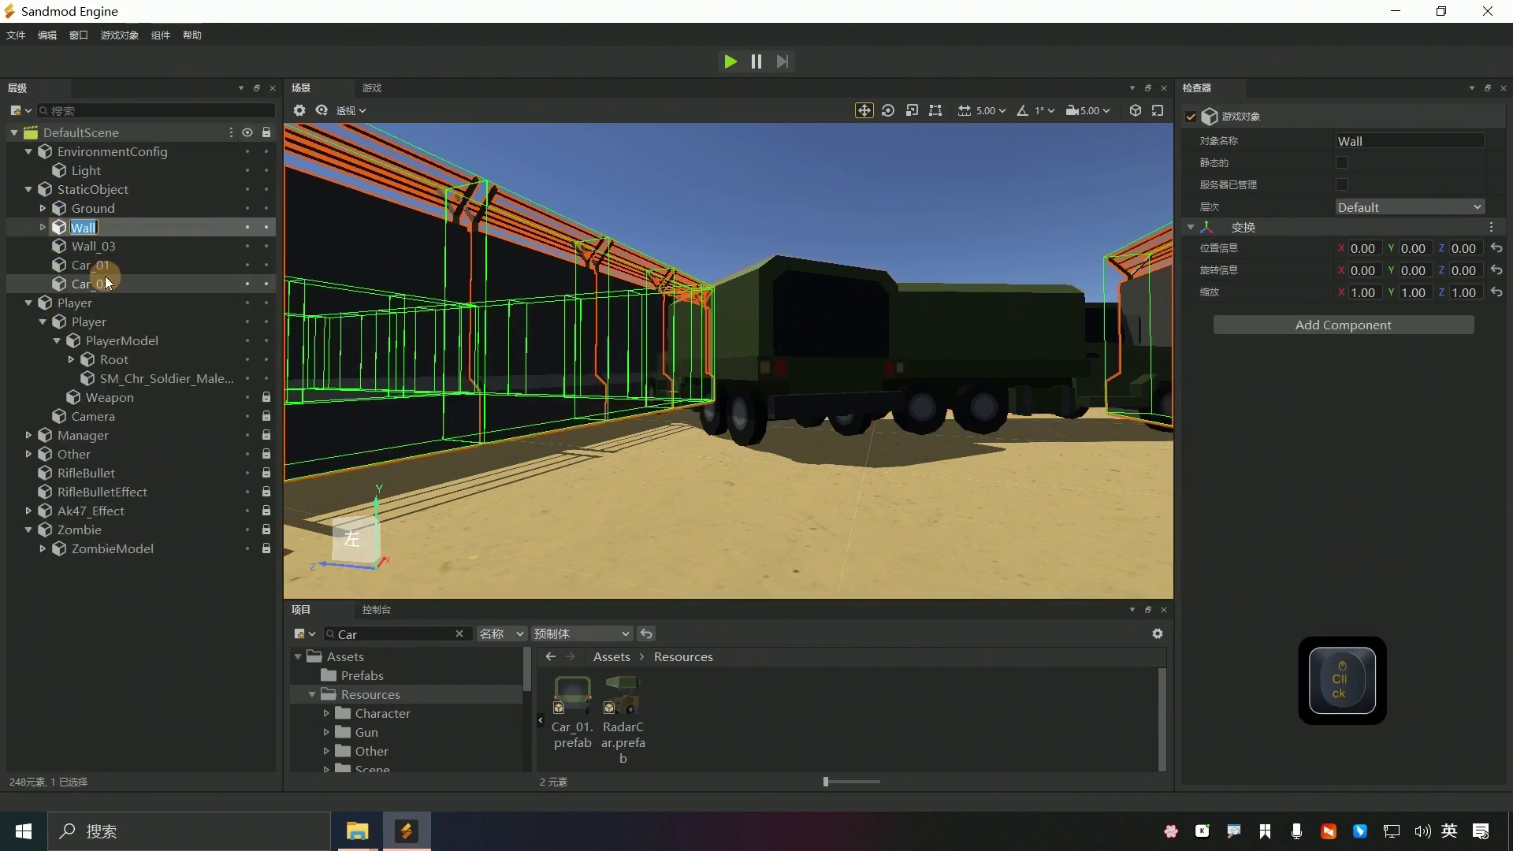
click(88, 246)
- Create an empty object named Other under StaticObject and nest Car_01 and Car_02 inside it
right_click(102, 193)
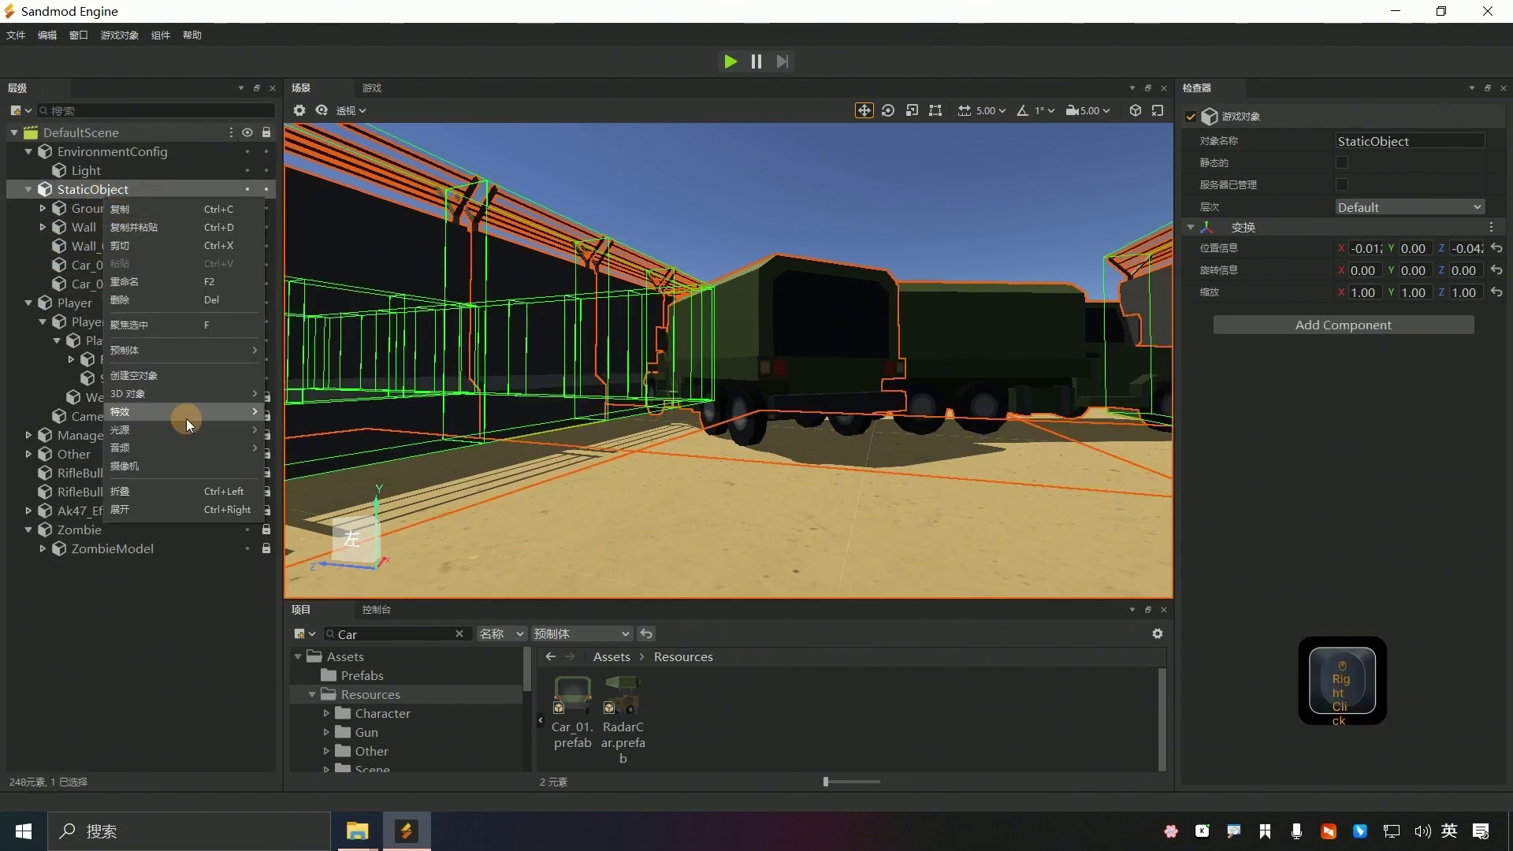
click(237, 375)
text(Other)
key(Return)
ctrl+click(102, 284)
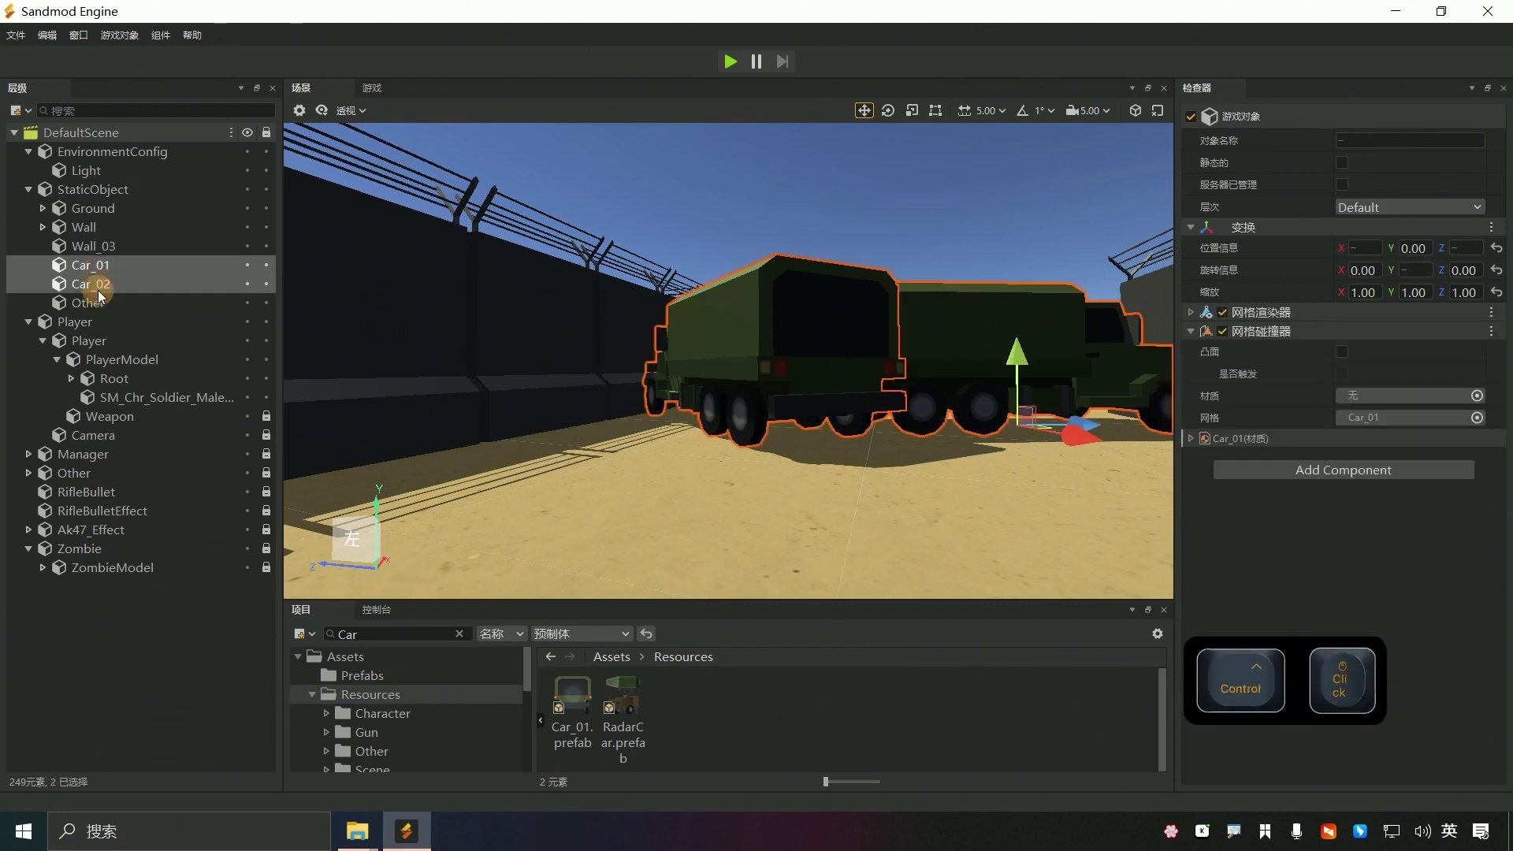
click(29, 190)
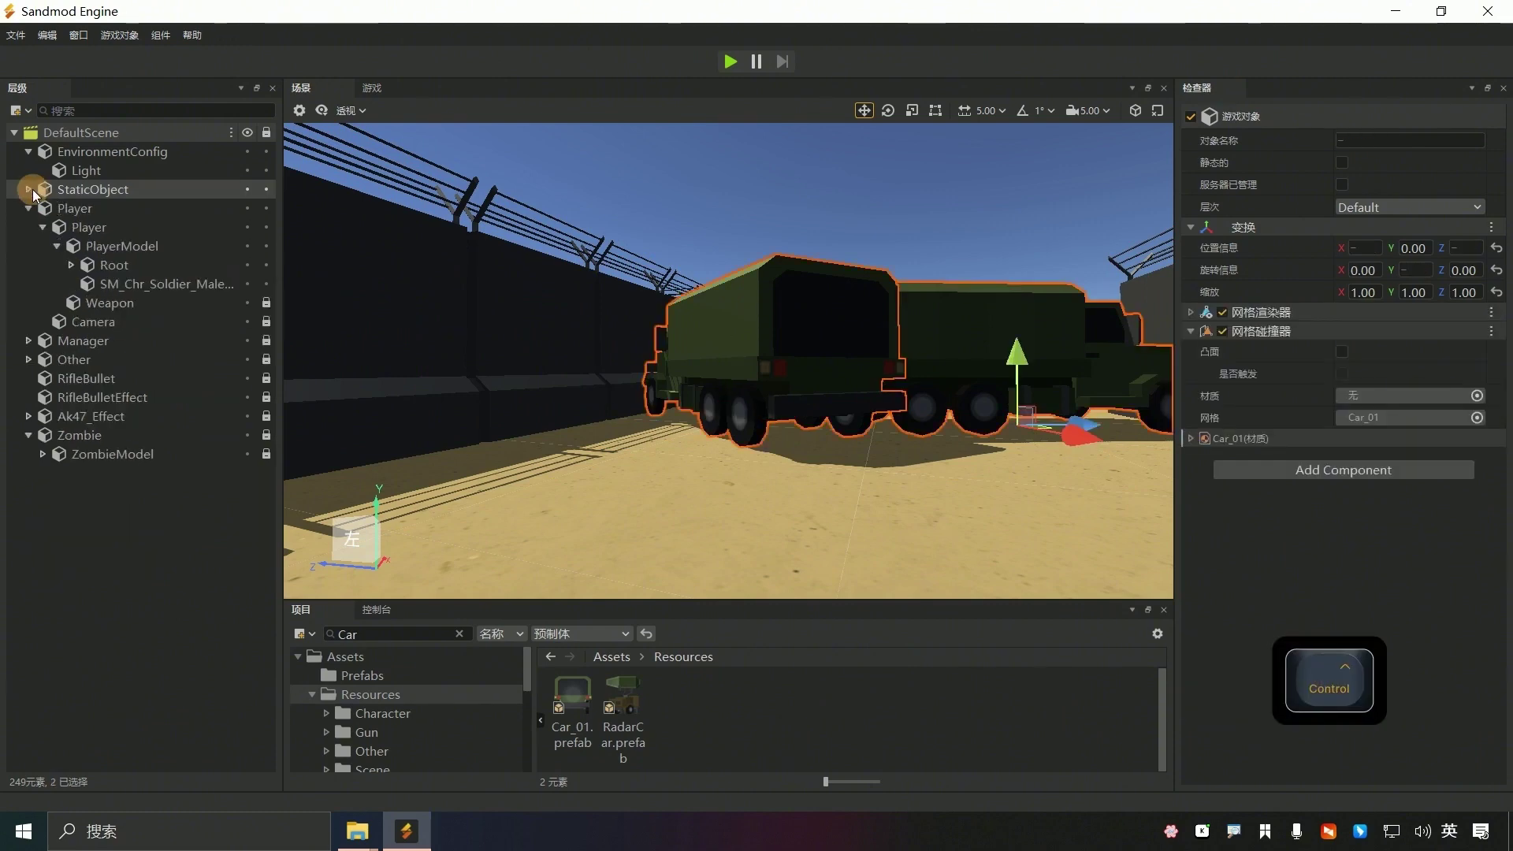
click(32, 189)
key(f)
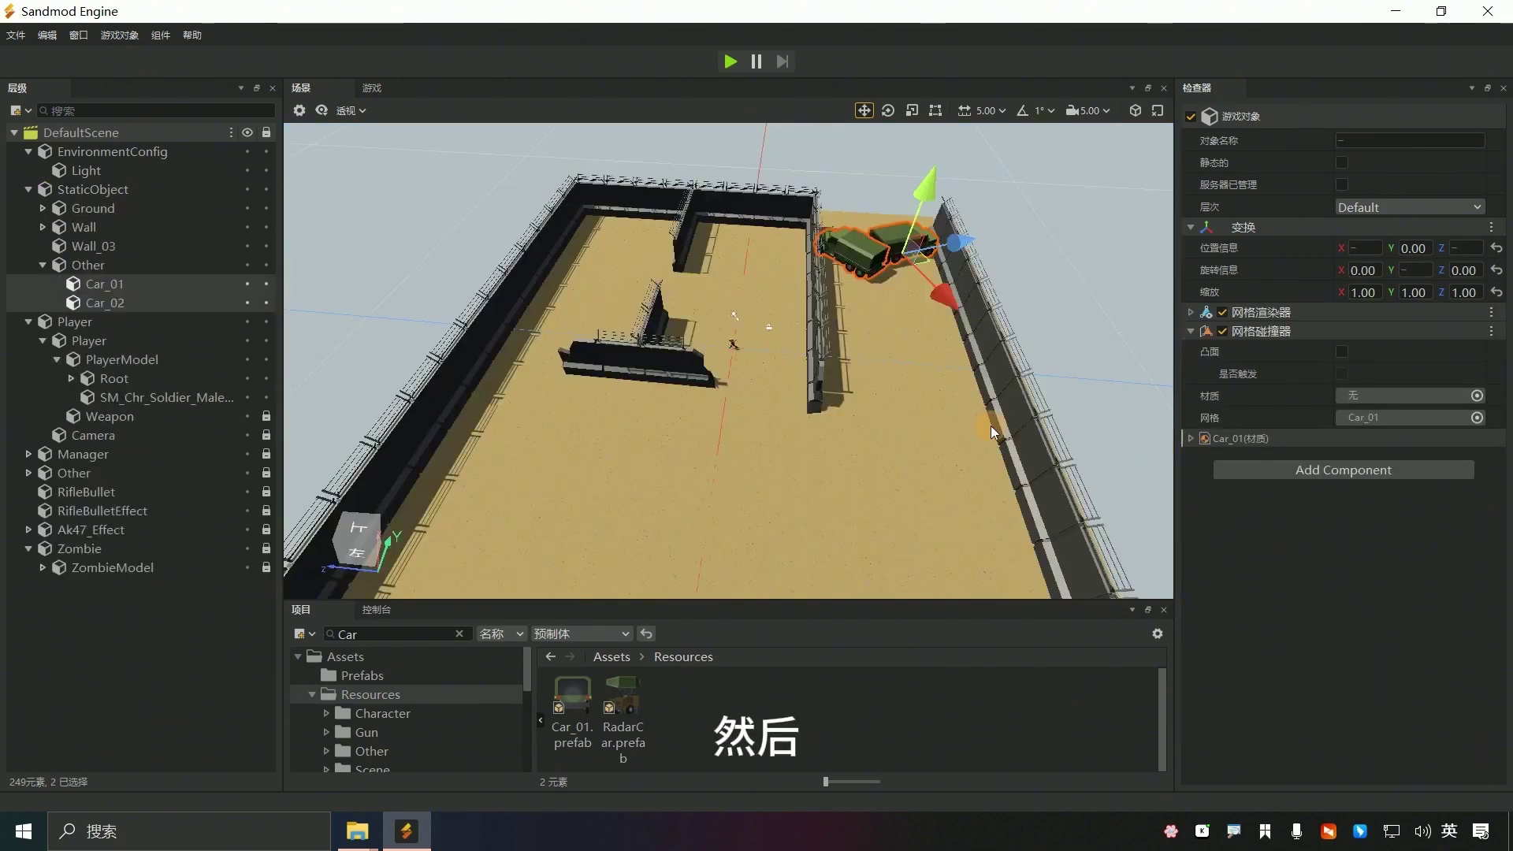
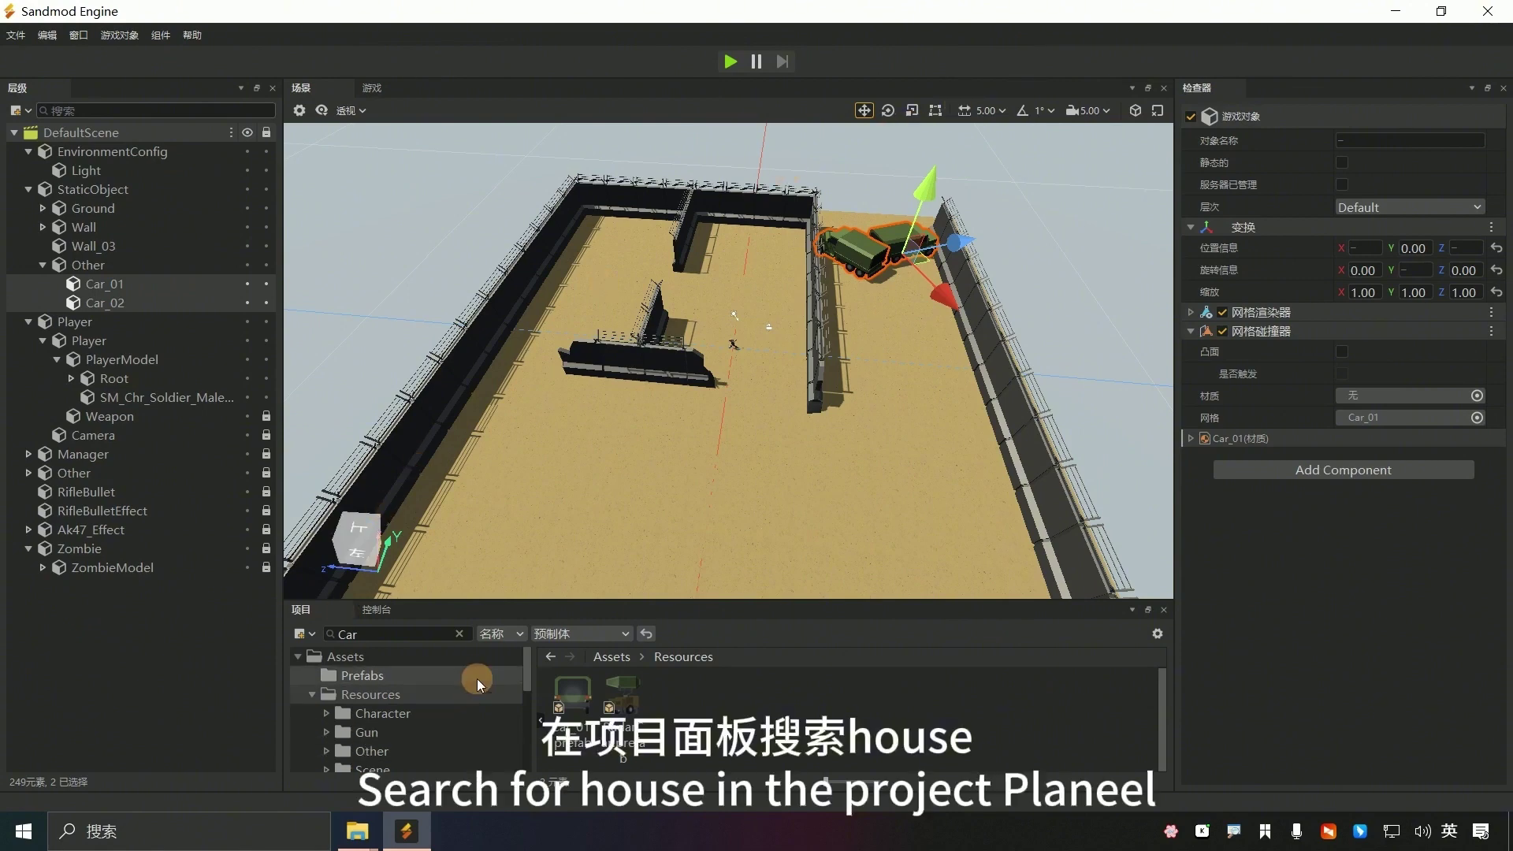
- Search the project assets for "House" and add the House_02 prefab to the open ground beyond the crosswise wall
click(460, 635)
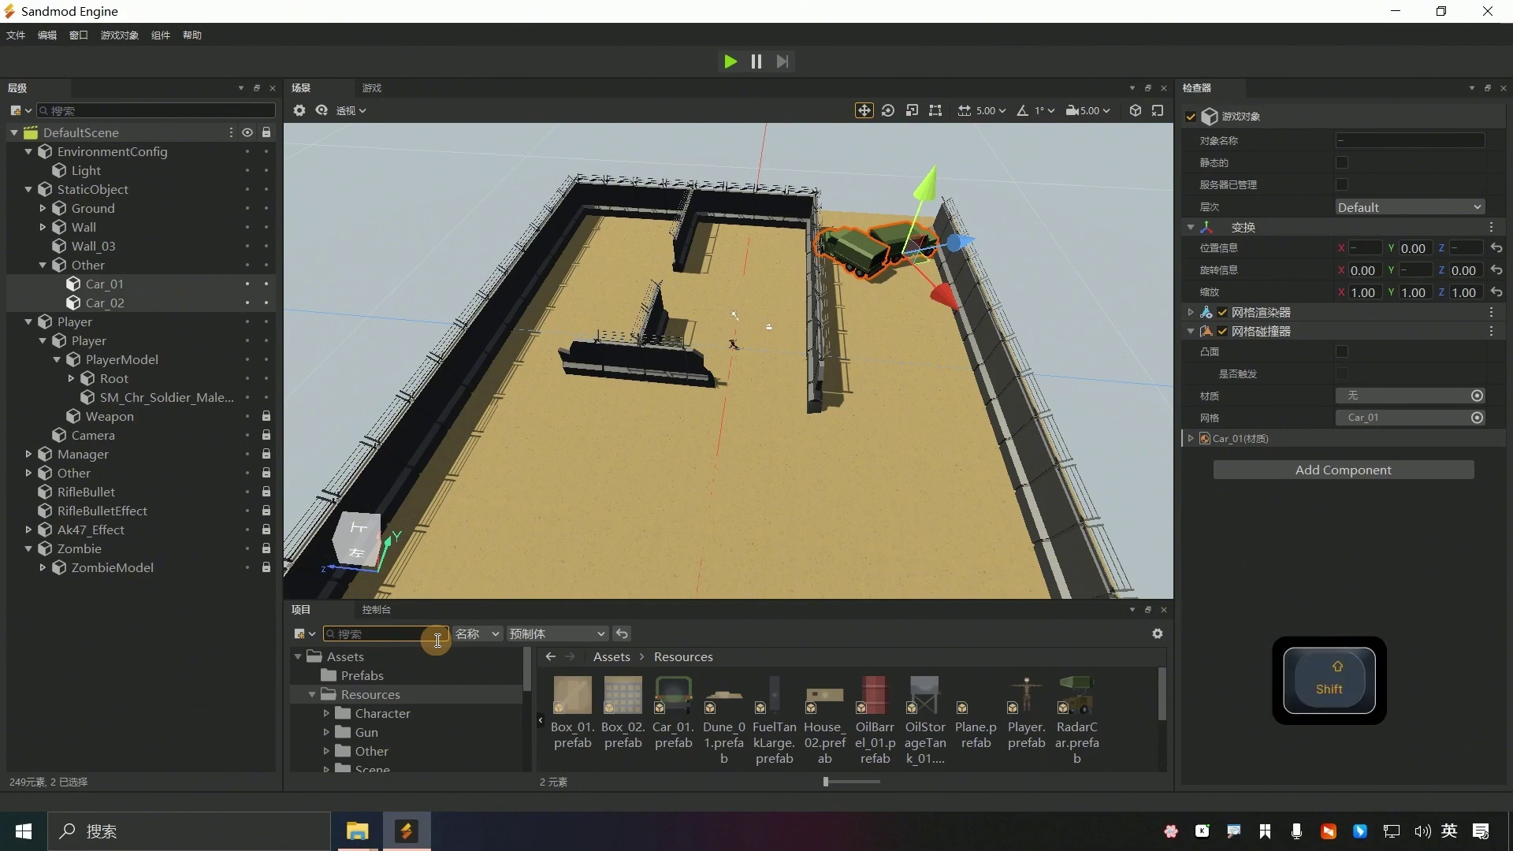
text(House)
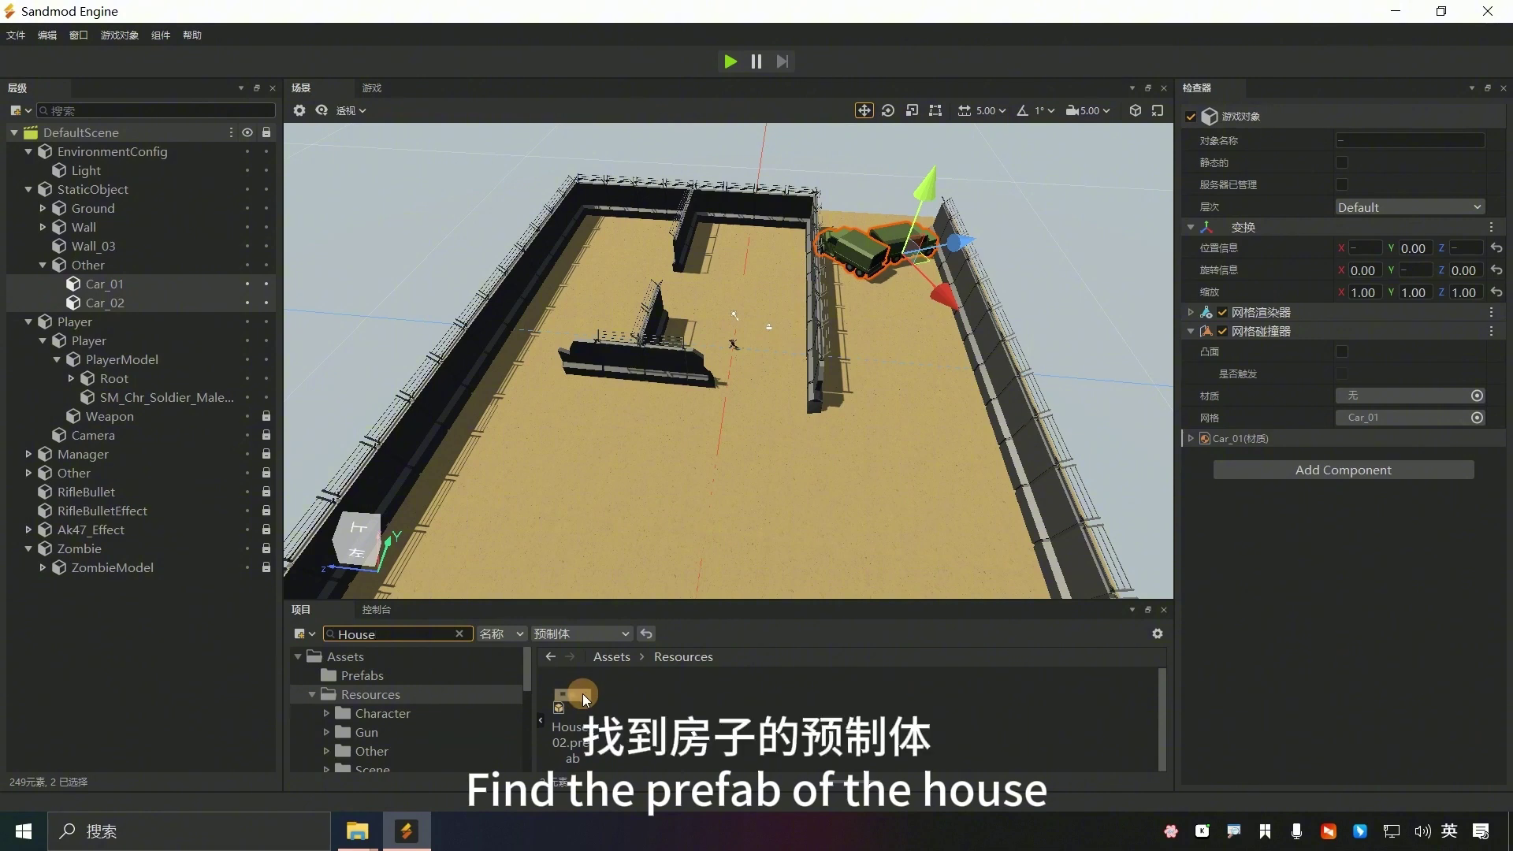
drag(583, 694, 621, 528)
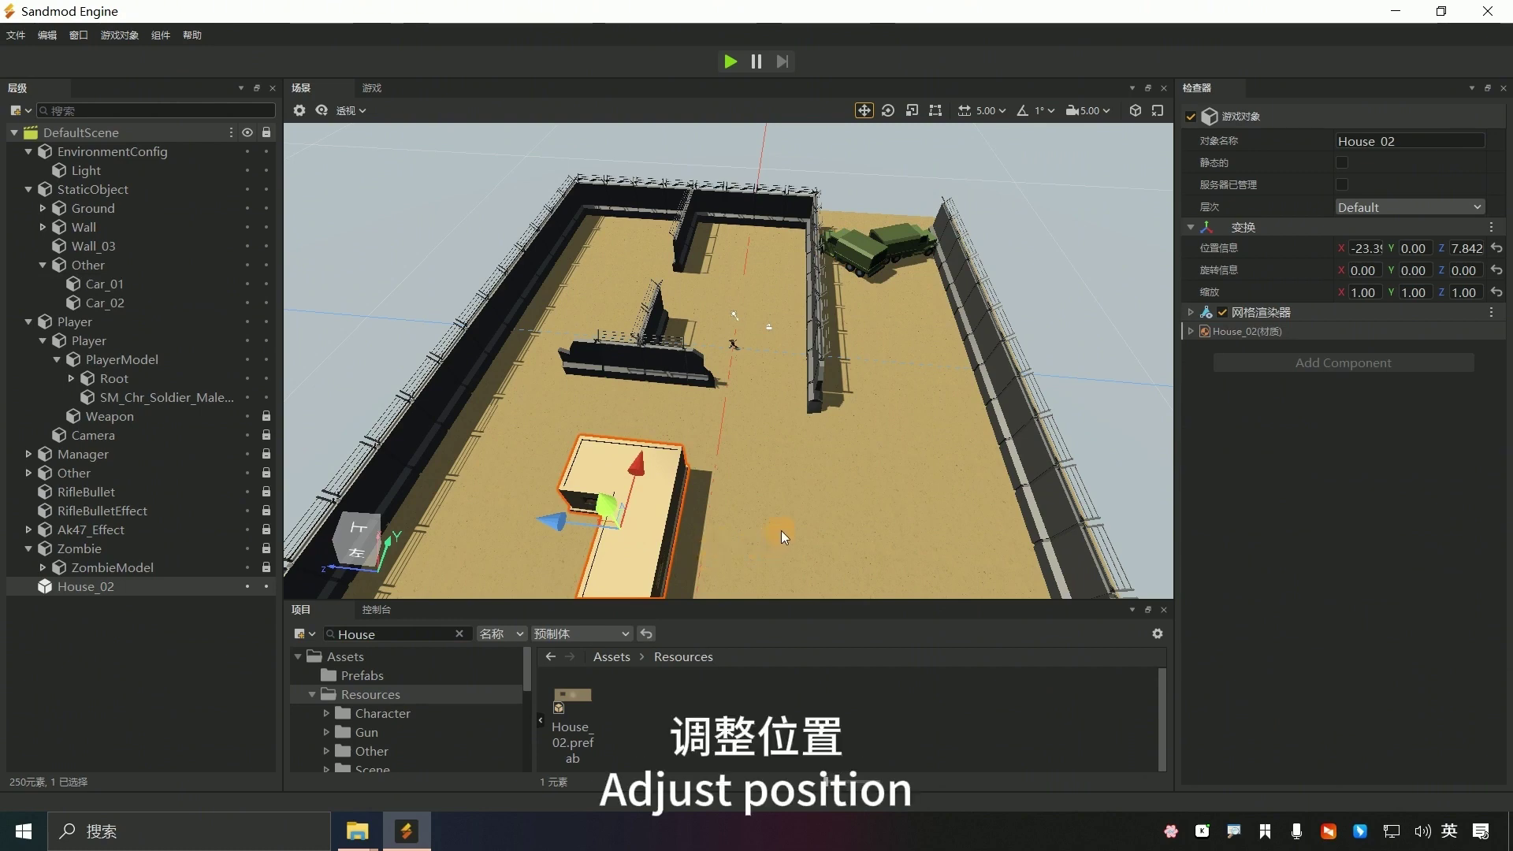
- Set the House_02 object's Y rotation to 180
right_drag(767, 513, 766, 513)
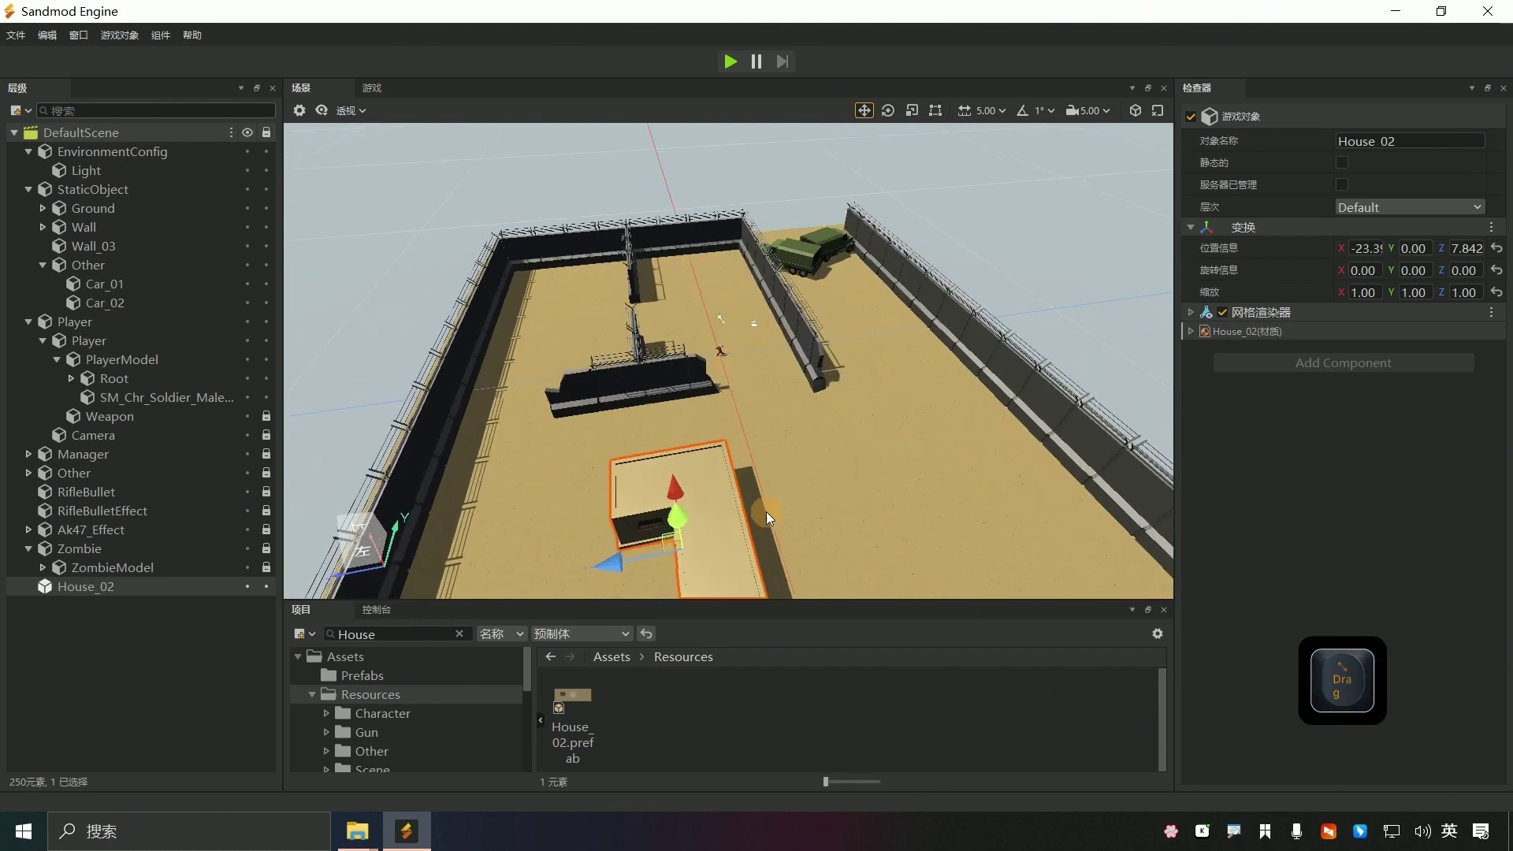
key(f)
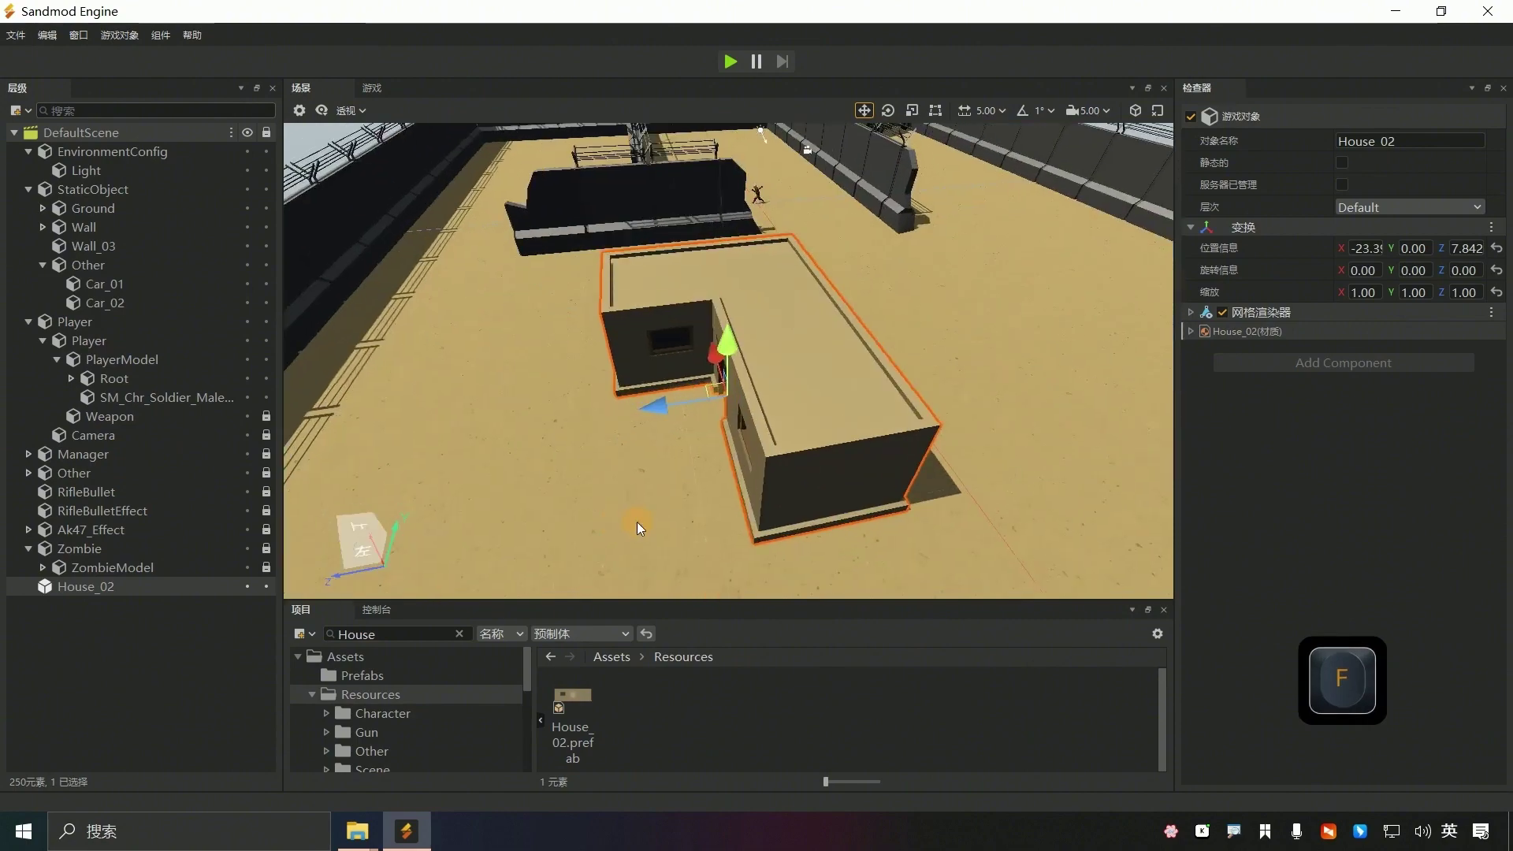
mouse_move(616, 476)
right_down()
mouse_move(727, 361)
mouse_move(605, 470)
right_up()
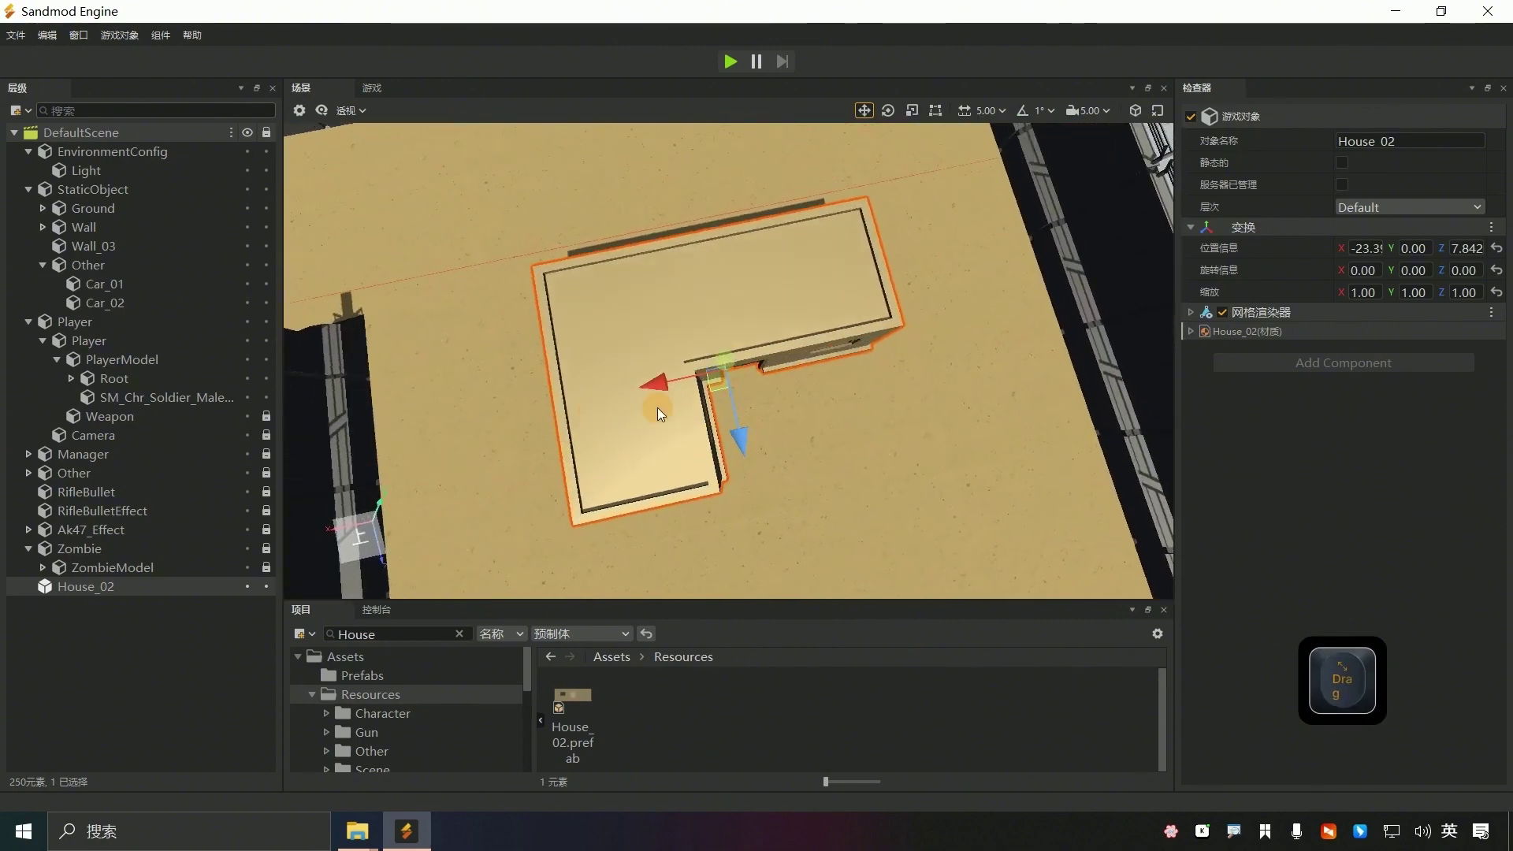
scroll(710, 428, down, 4)
text(e)
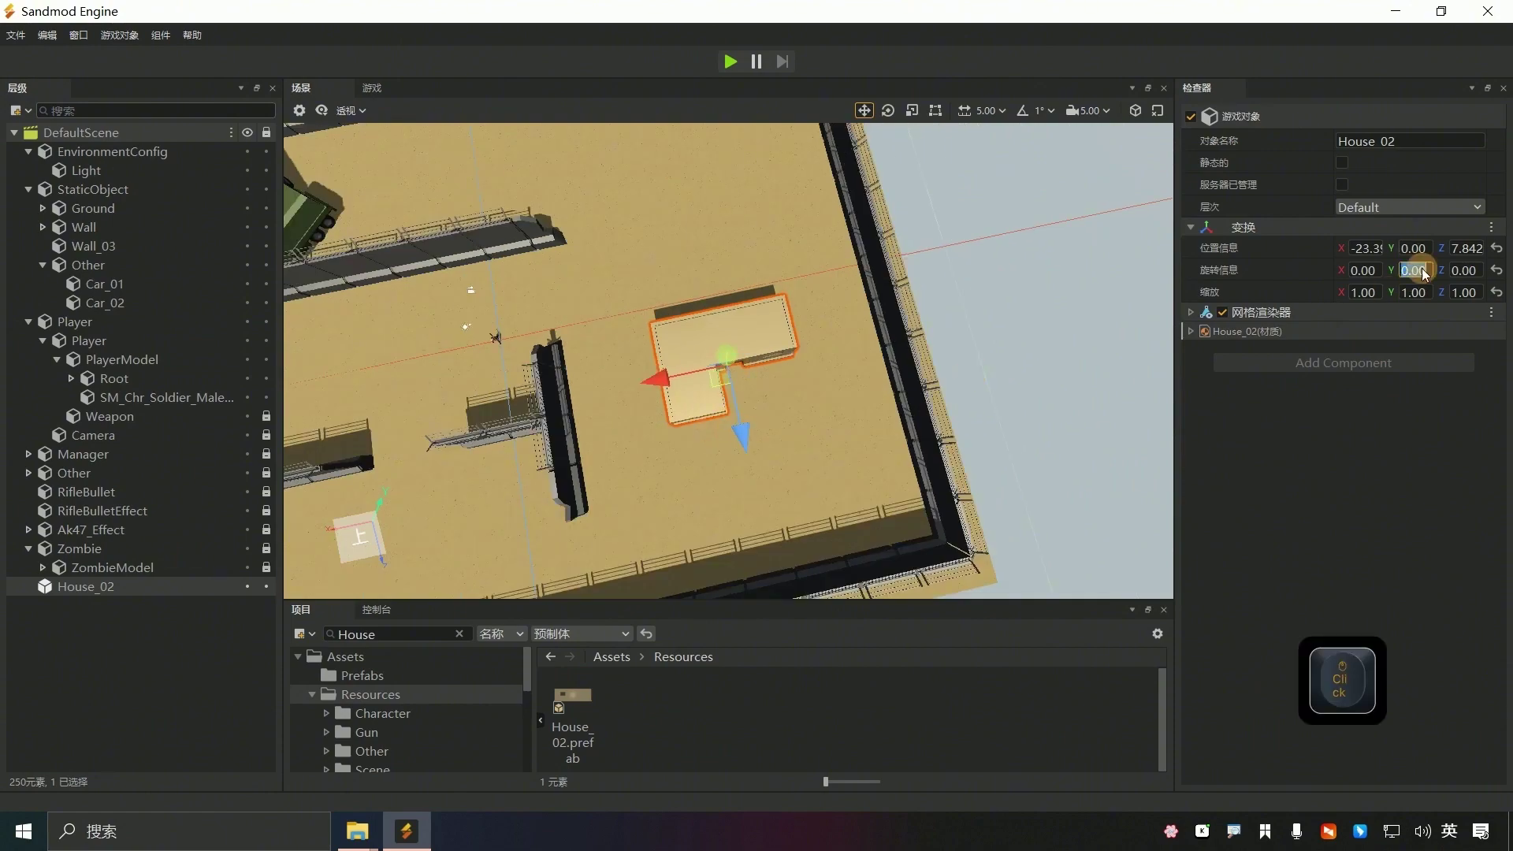
text(e)
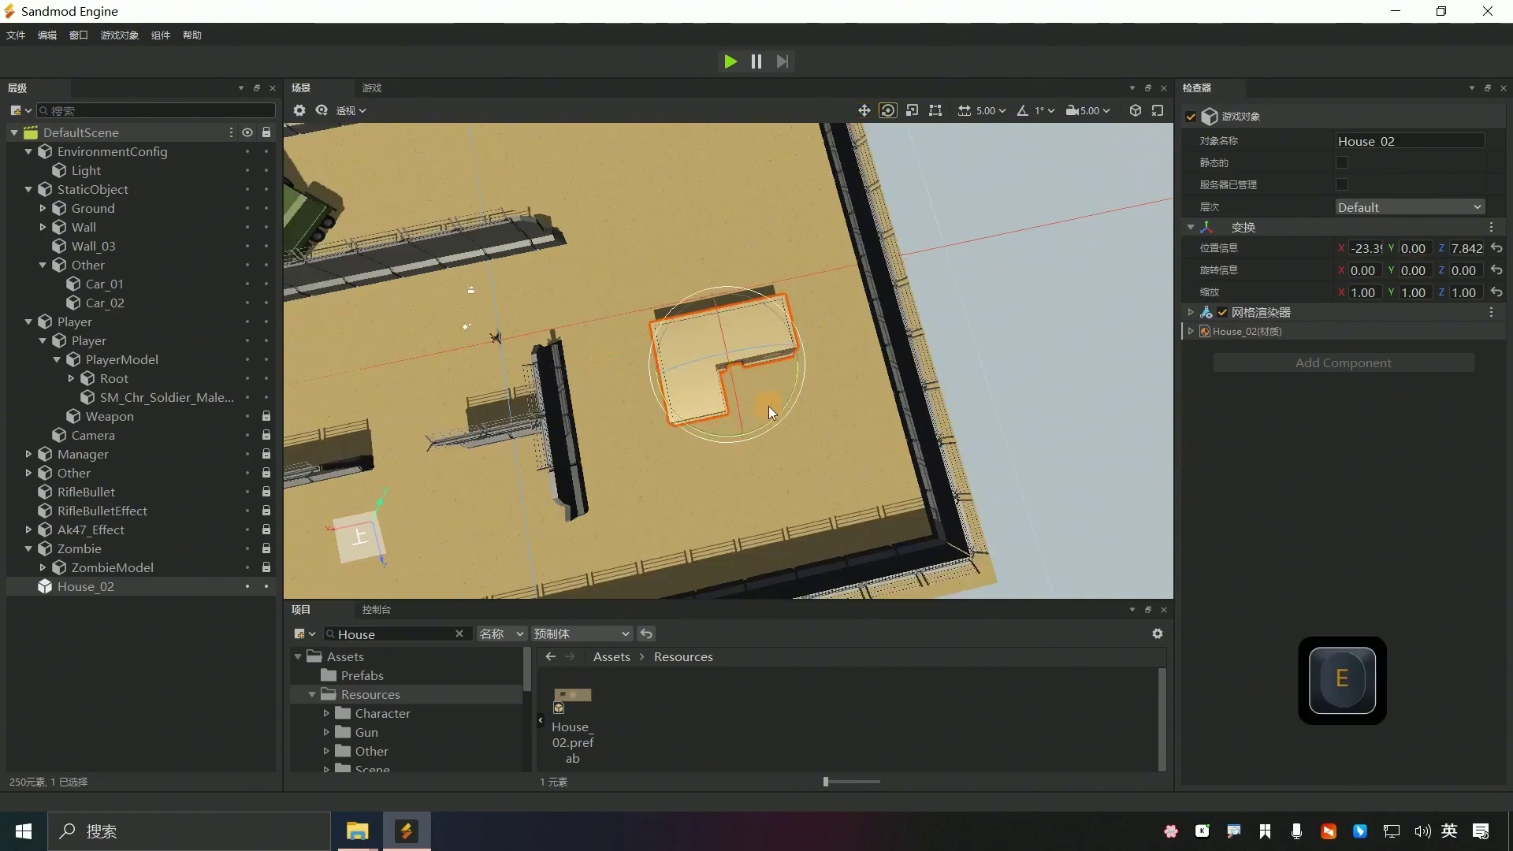
right_drag(768, 412, 766, 346)
mouse_move(759, 439)
mouse_down()
mouse_move(798, 338)
mouse_move(706, 319)
mouse_move(768, 435)
mouse_up()
click(1417, 272)
text(180)
key(Return)
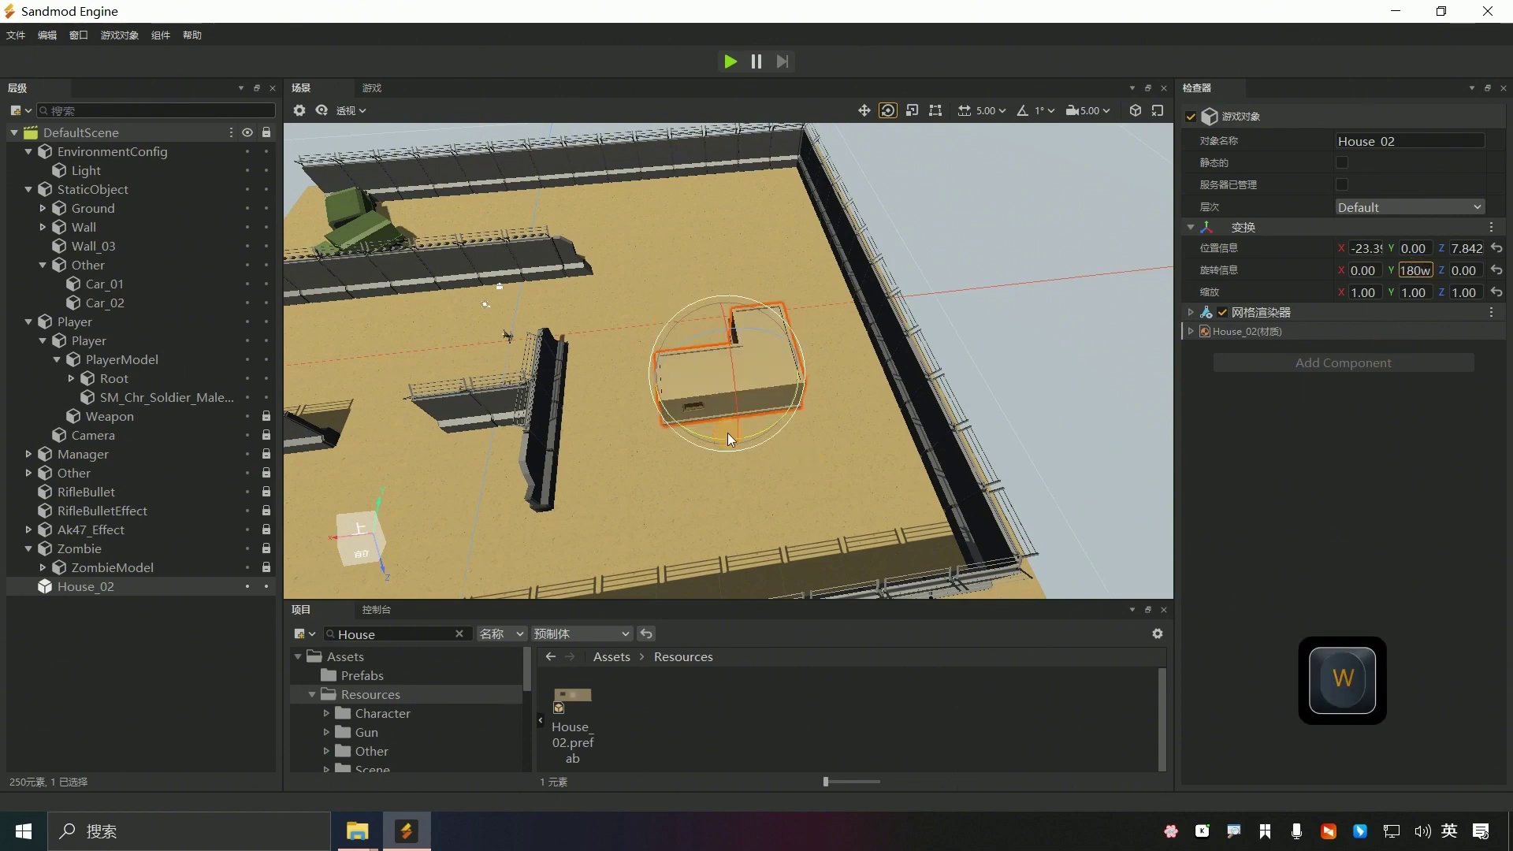
click(1419, 271)
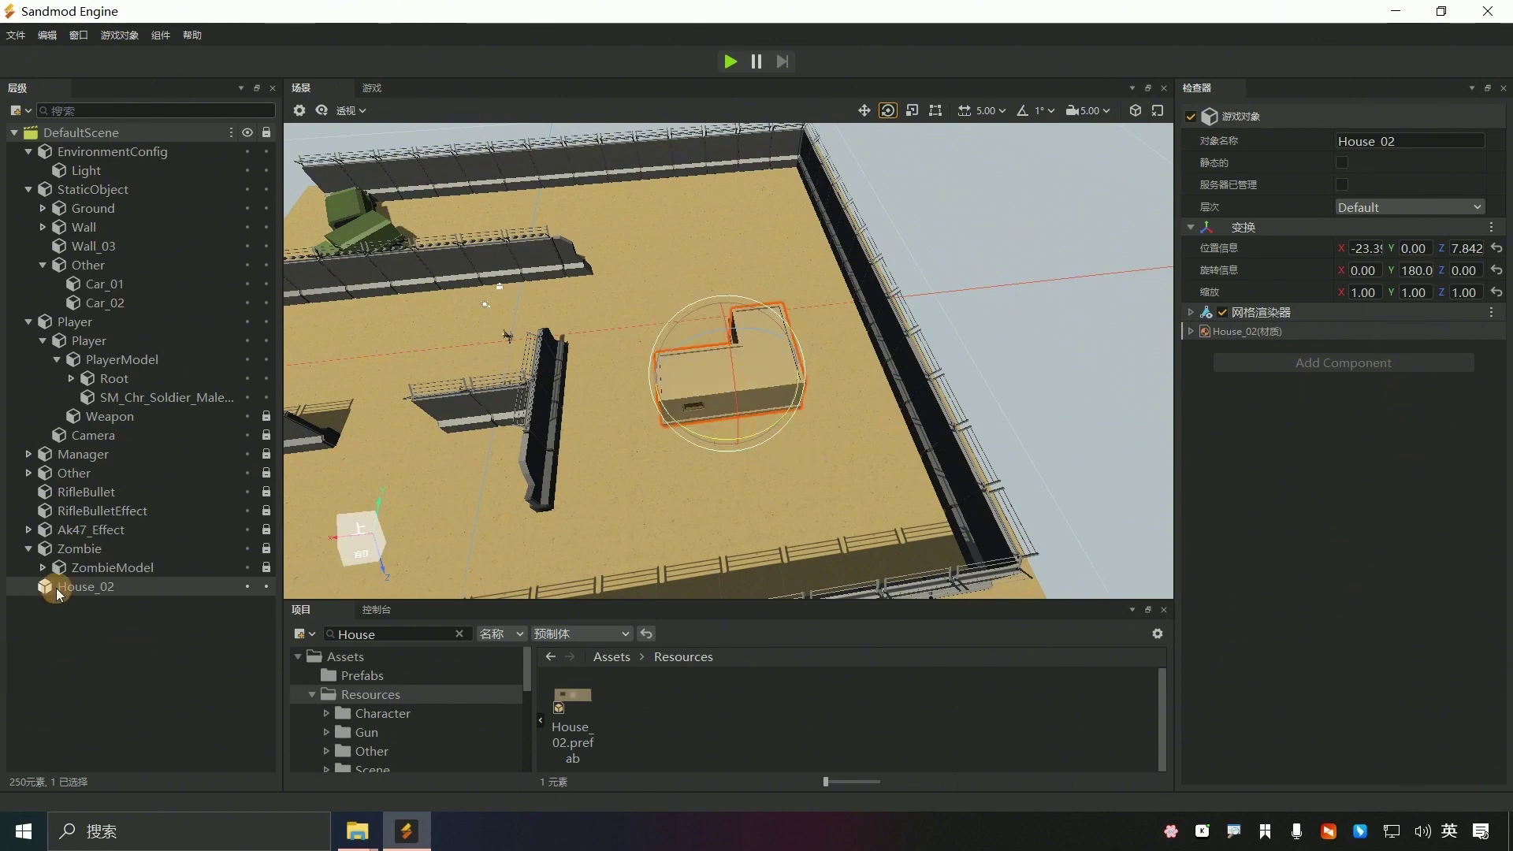
- Unpack the House_02 prefab in the scene
key(w)
right_click(144, 588)
mouse_move(268, 471)
click(355, 544)
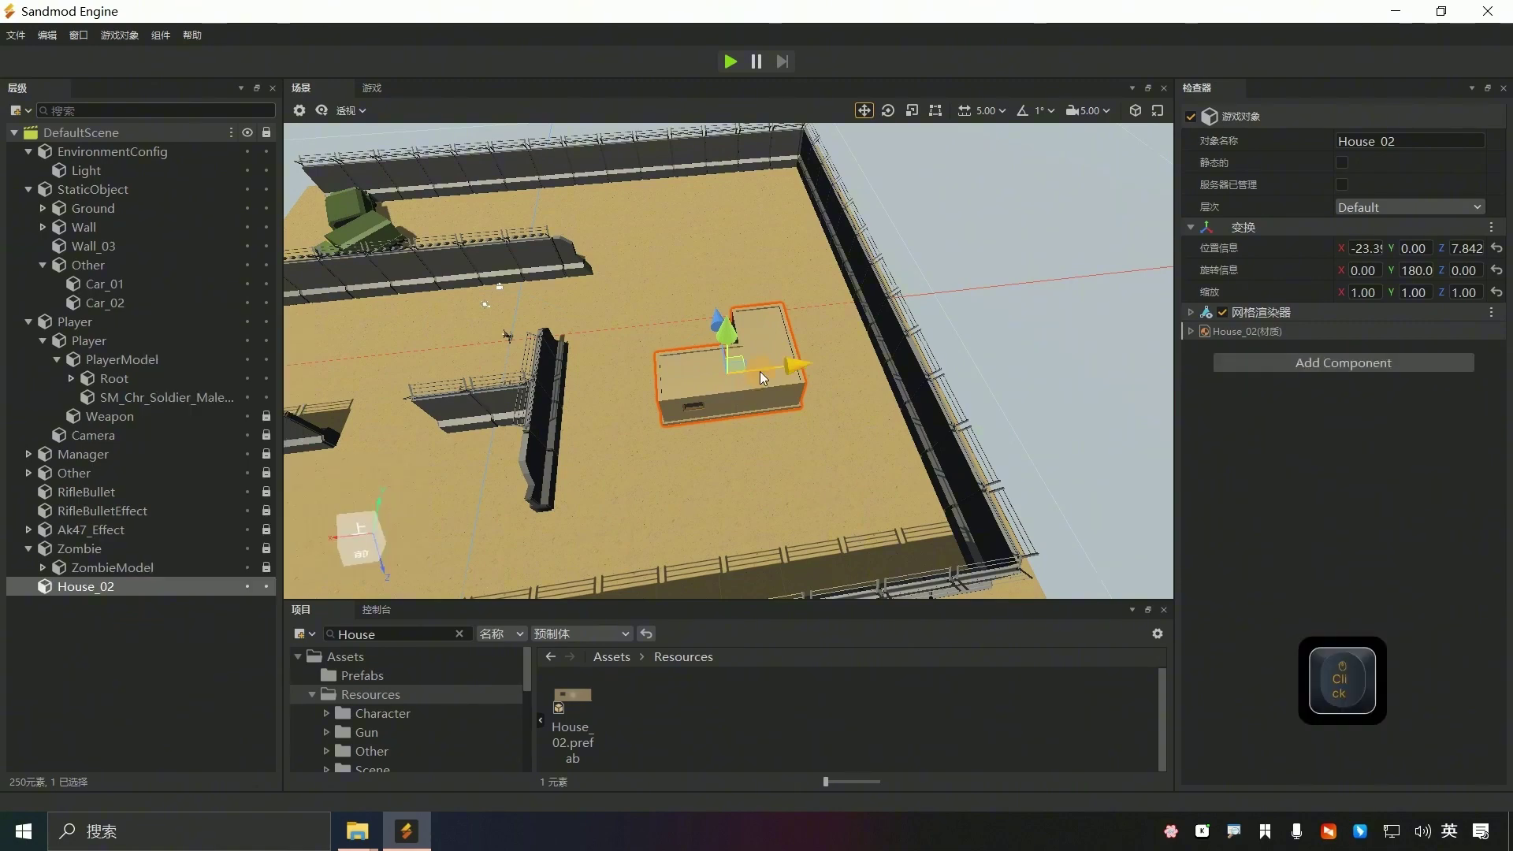
- Move House_02 into the nearby corner of the outer walls, at about X -29.3, Z 20.5
right_drag(760, 371, 833, 339)
drag(782, 353, 822, 326)
drag(731, 338, 811, 418)
right_drag(811, 418, 730, 361)
drag(799, 410, 807, 416)
right_drag(808, 416, 730, 361)
scroll(730, 362, down, 10)
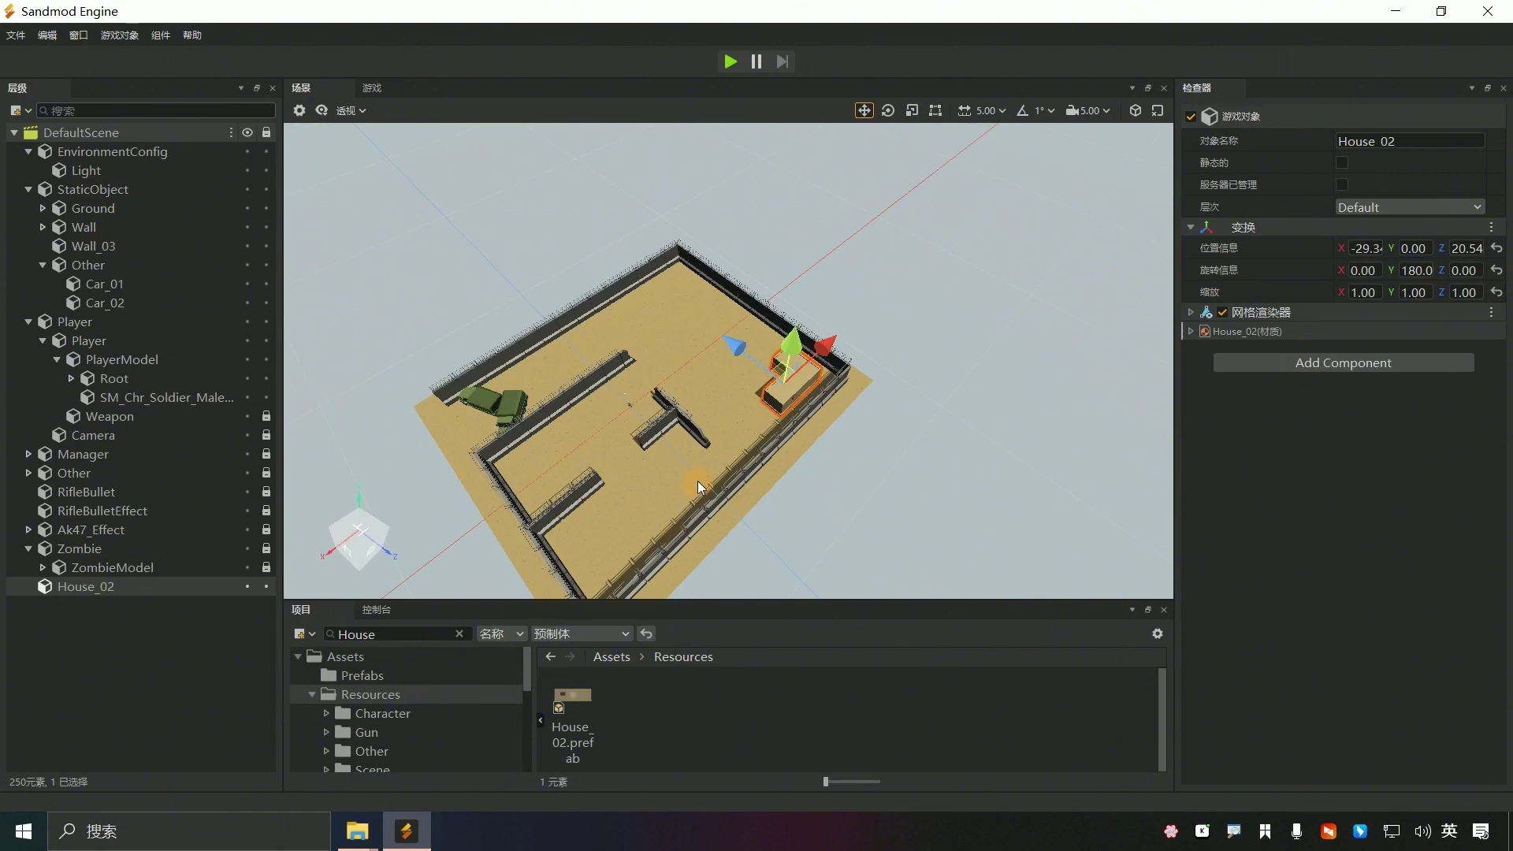
- Add a MeshCollider component to House_02 and save the scene
right_drag(698, 481, 788, 465)
click(1332, 362)
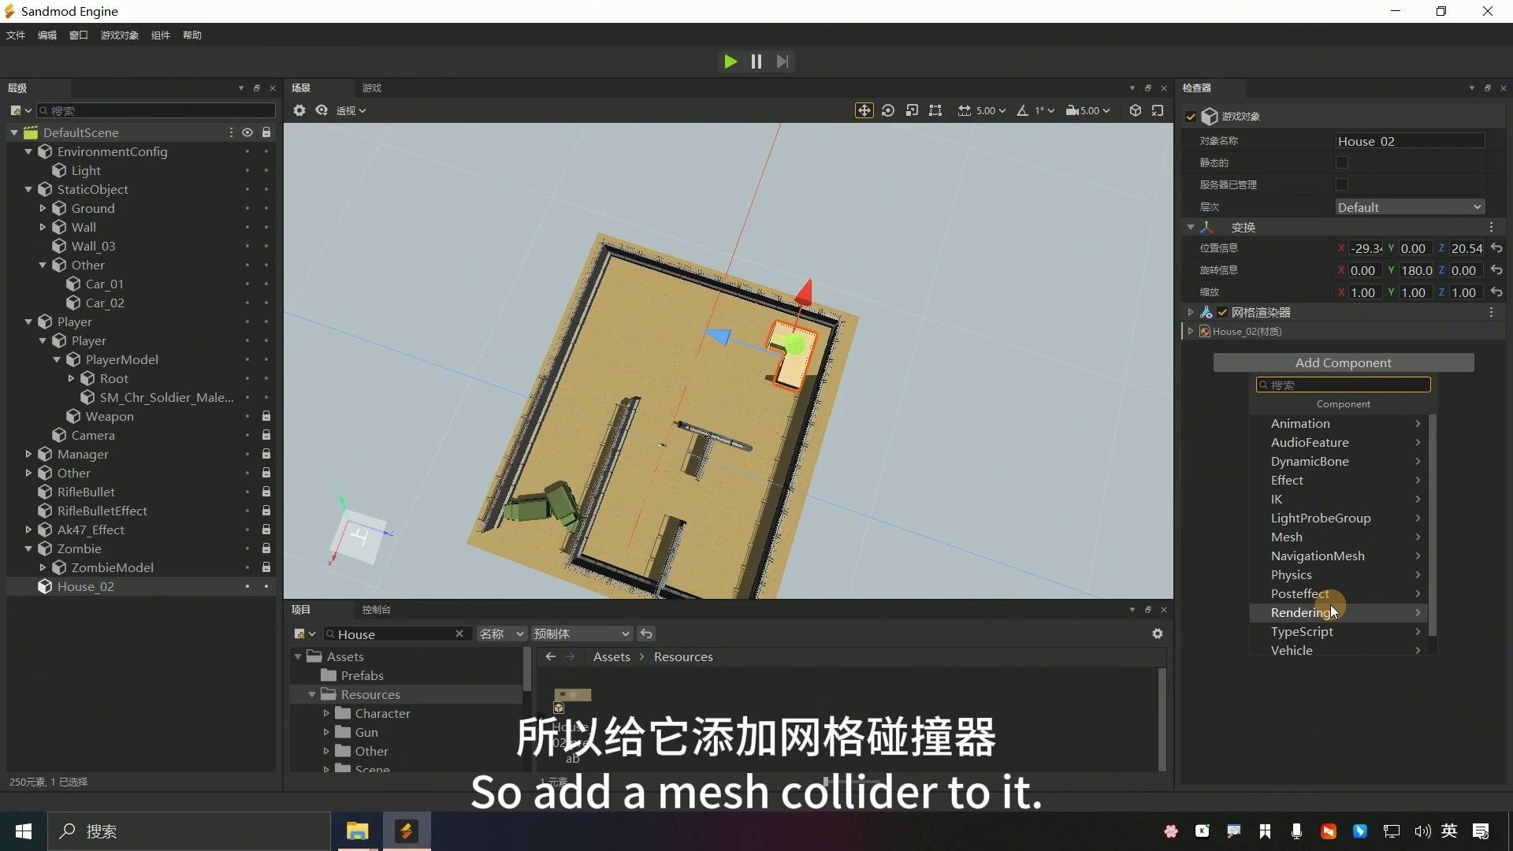
click(1286, 383)
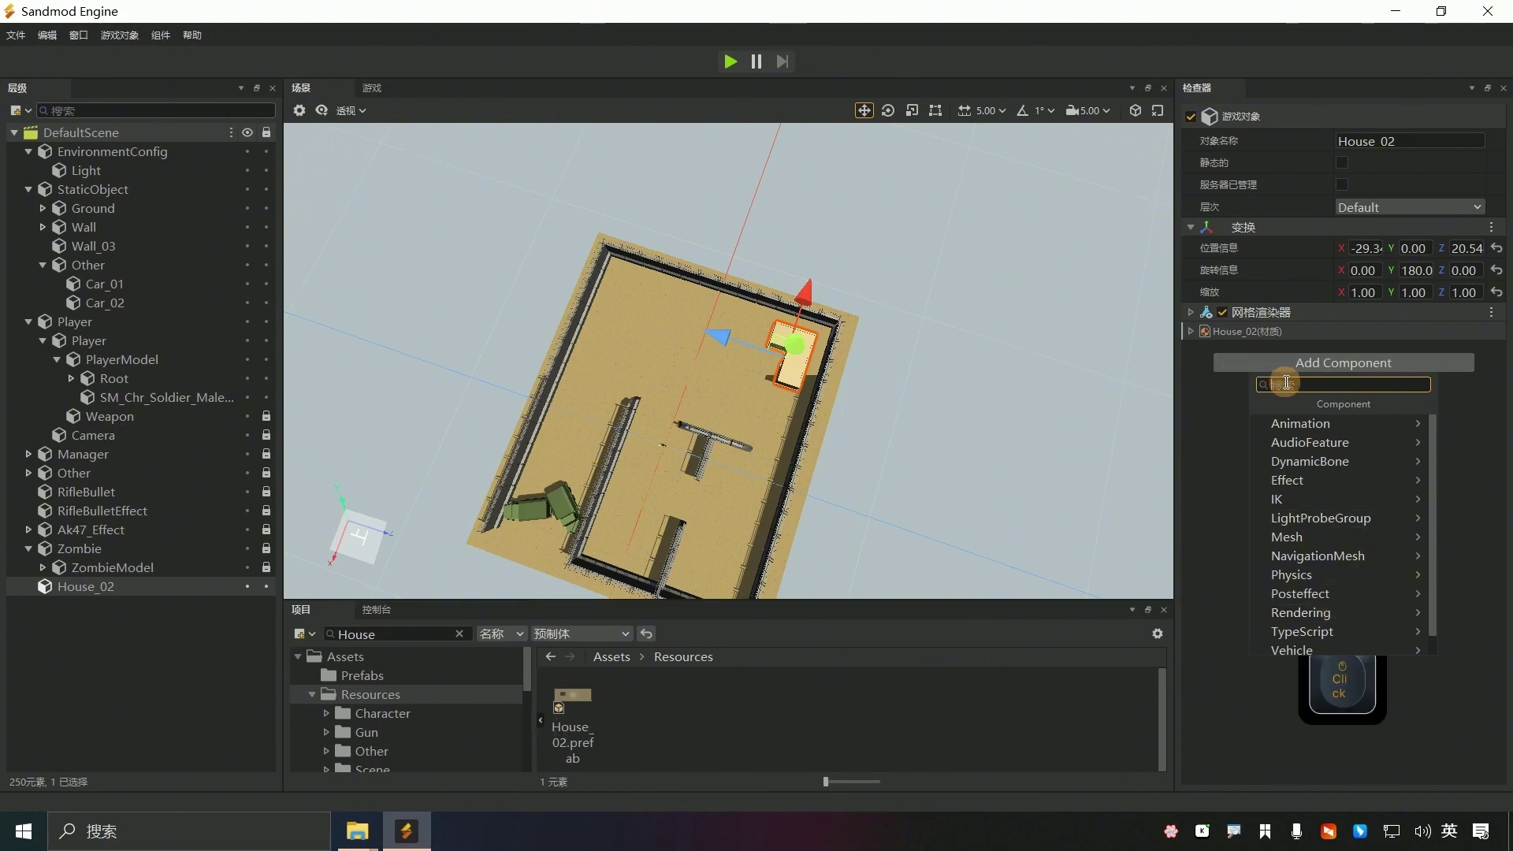
text(mesh)
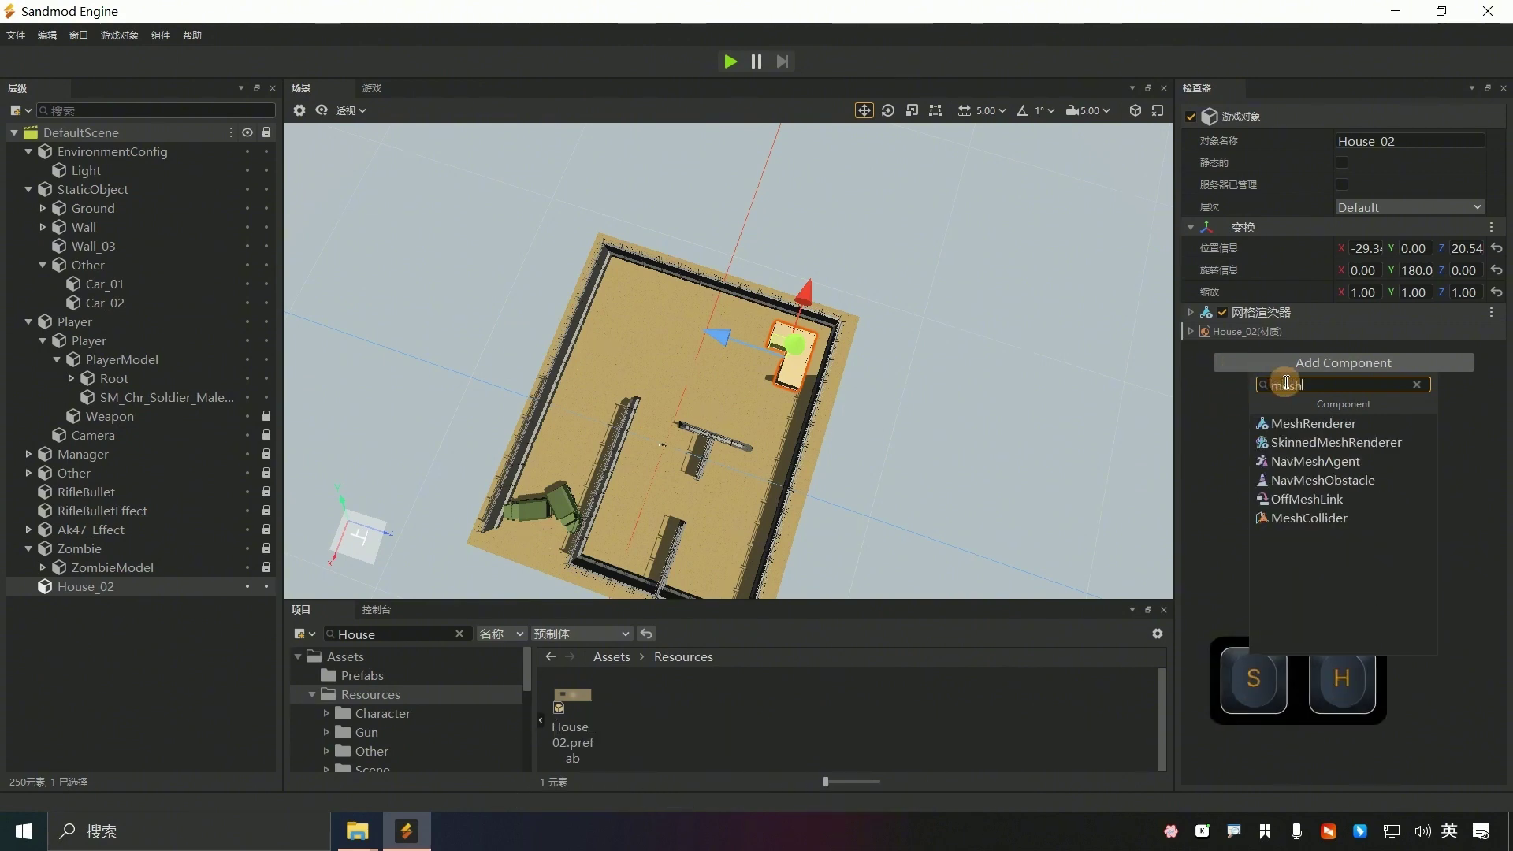
click(1321, 525)
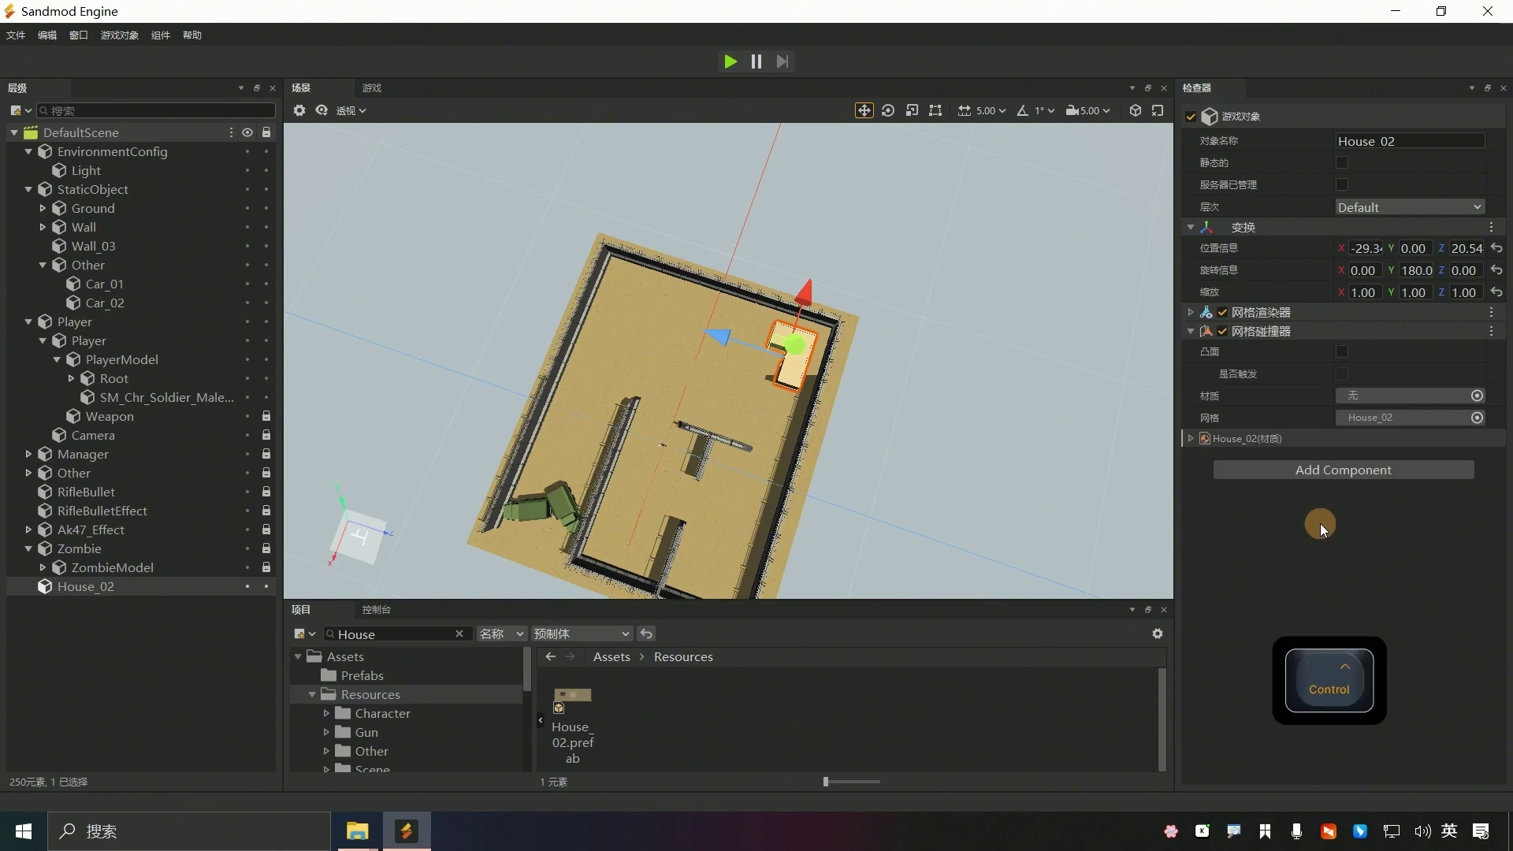
key(ctrl+s)
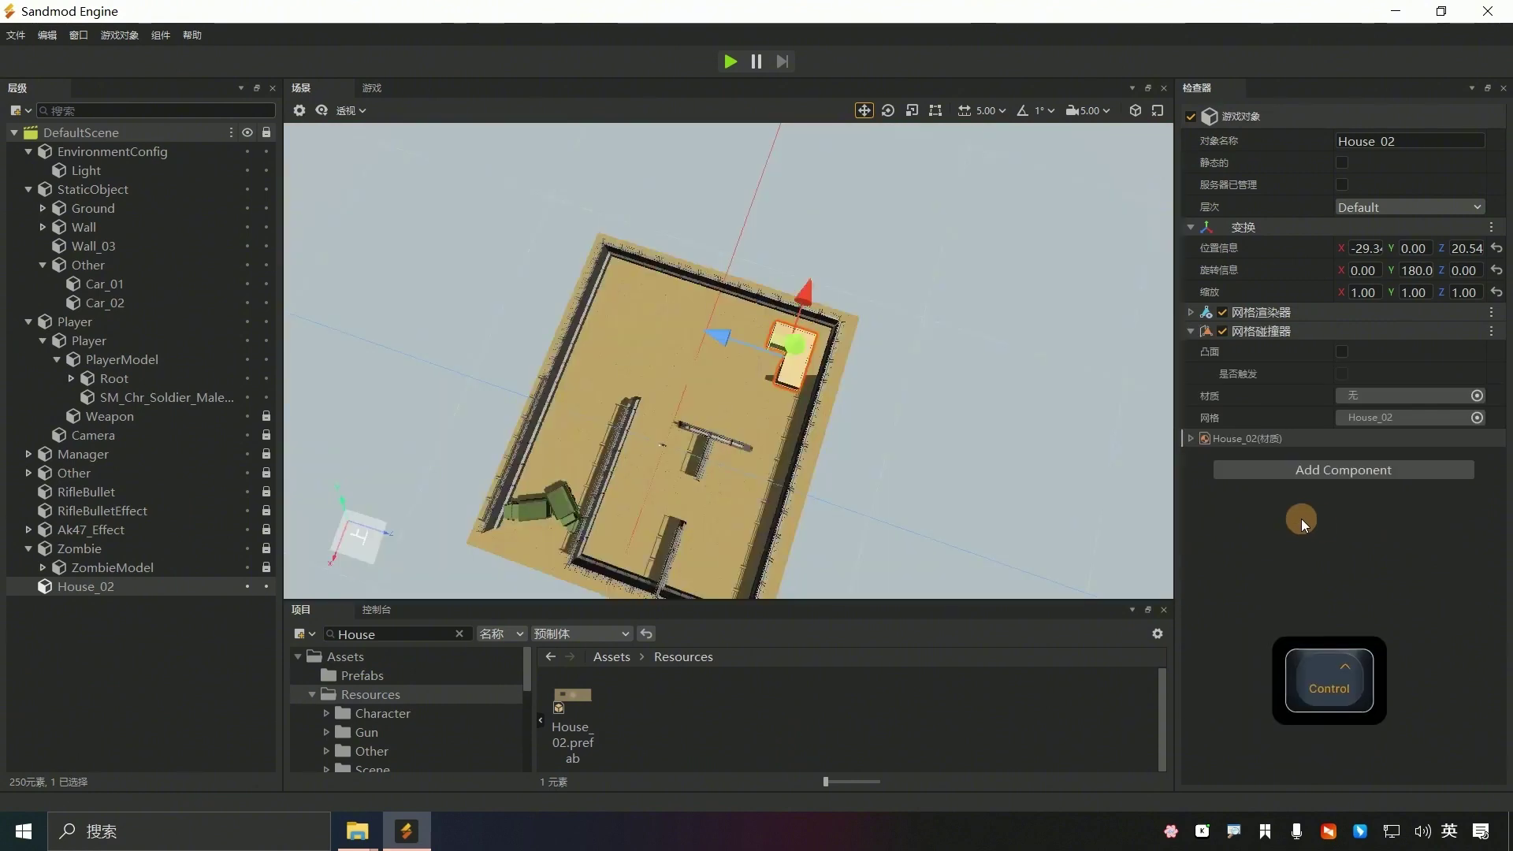
key(ctrl+f)
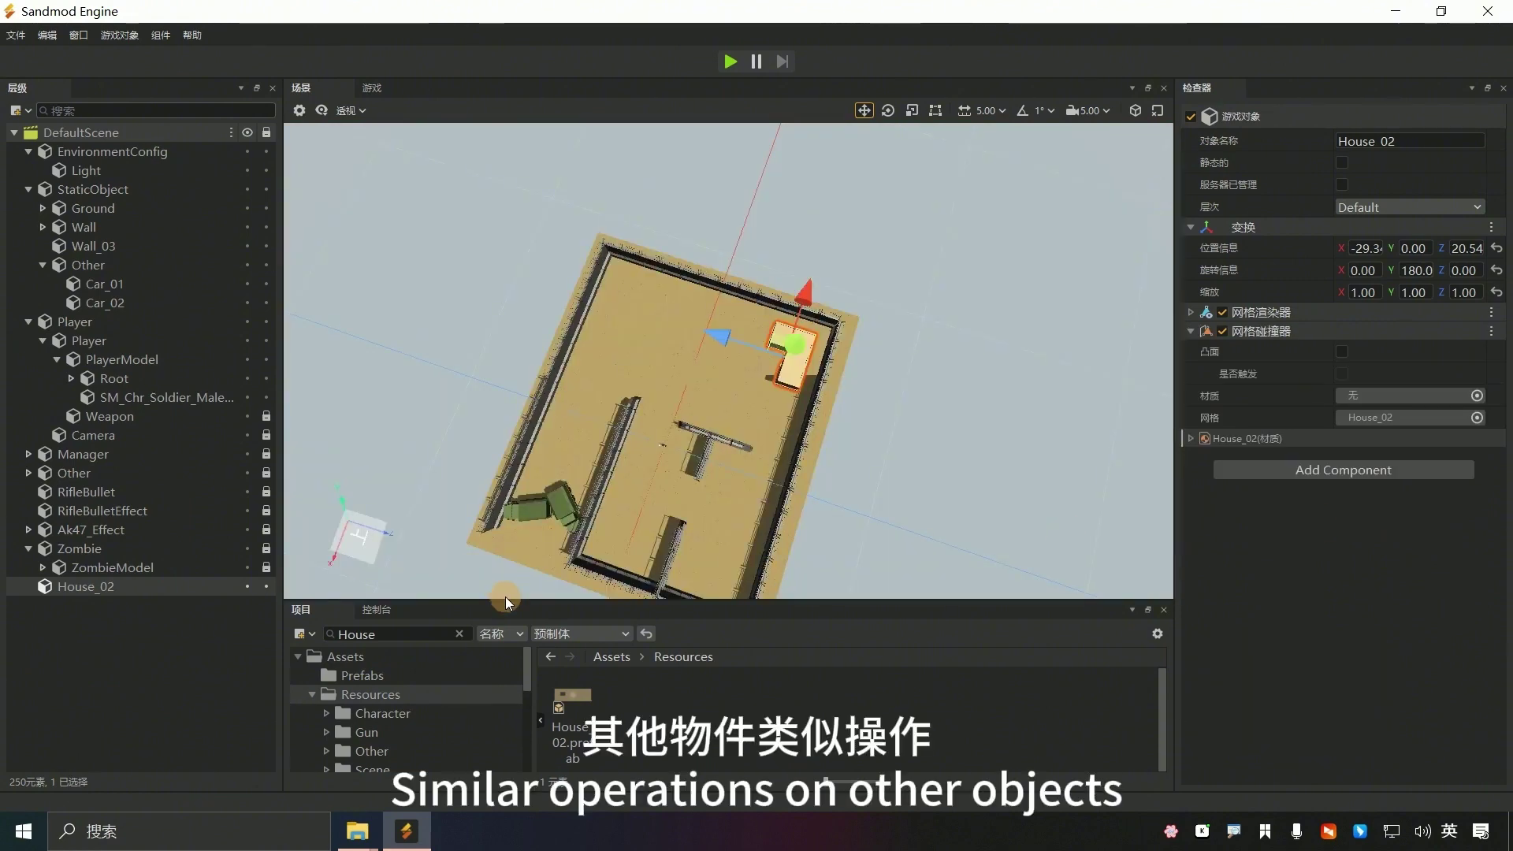
- Clear the asset search, enlarge the project area and list the prefabs in the Resources/Scene folder
click(458, 633)
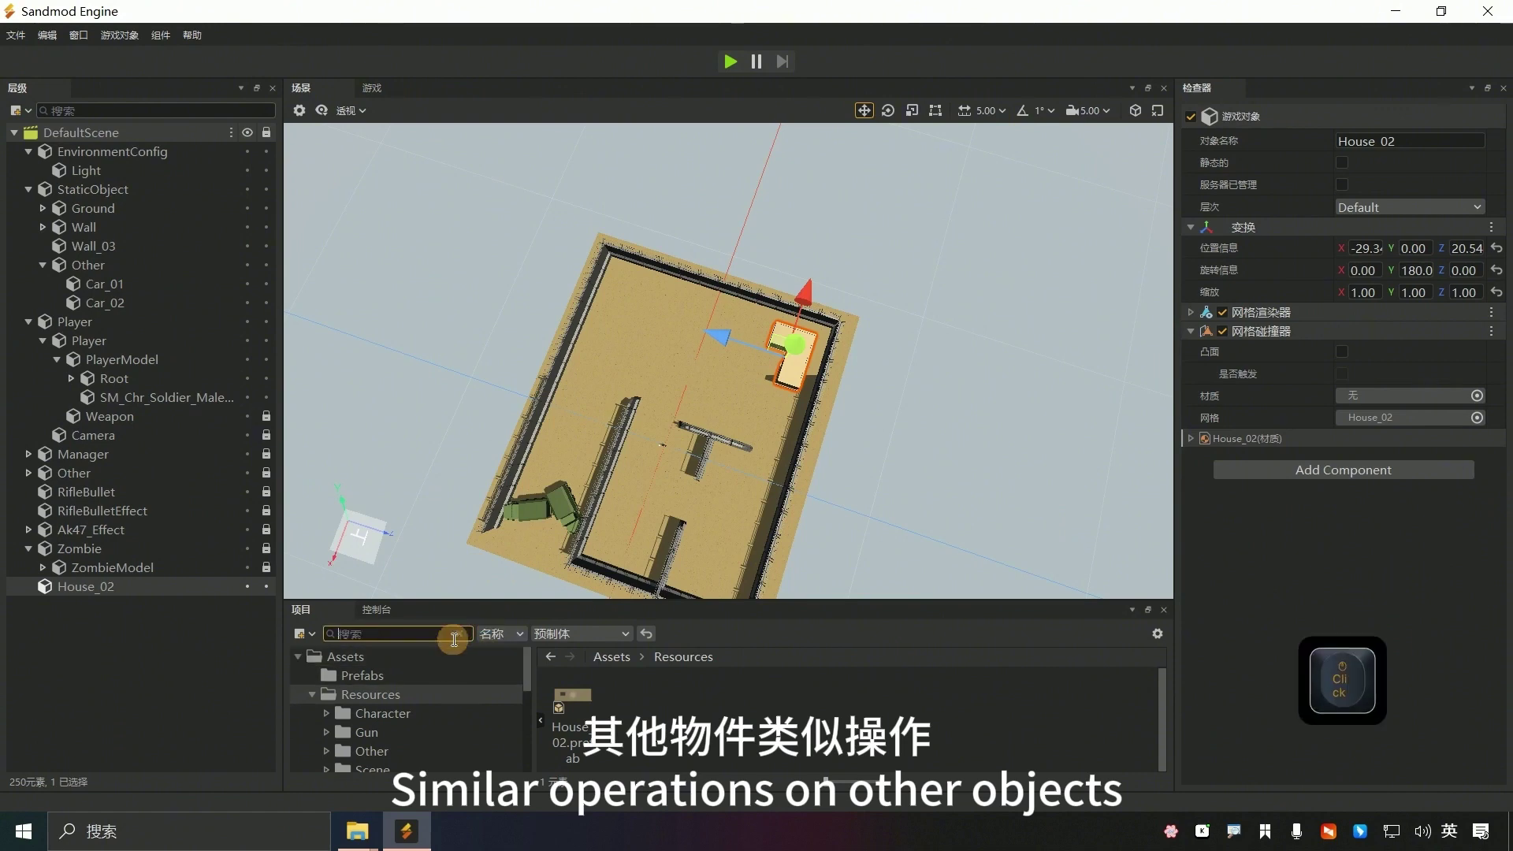
drag(446, 595, 446, 478)
double_click(372, 647)
click(388, 669)
click(386, 649)
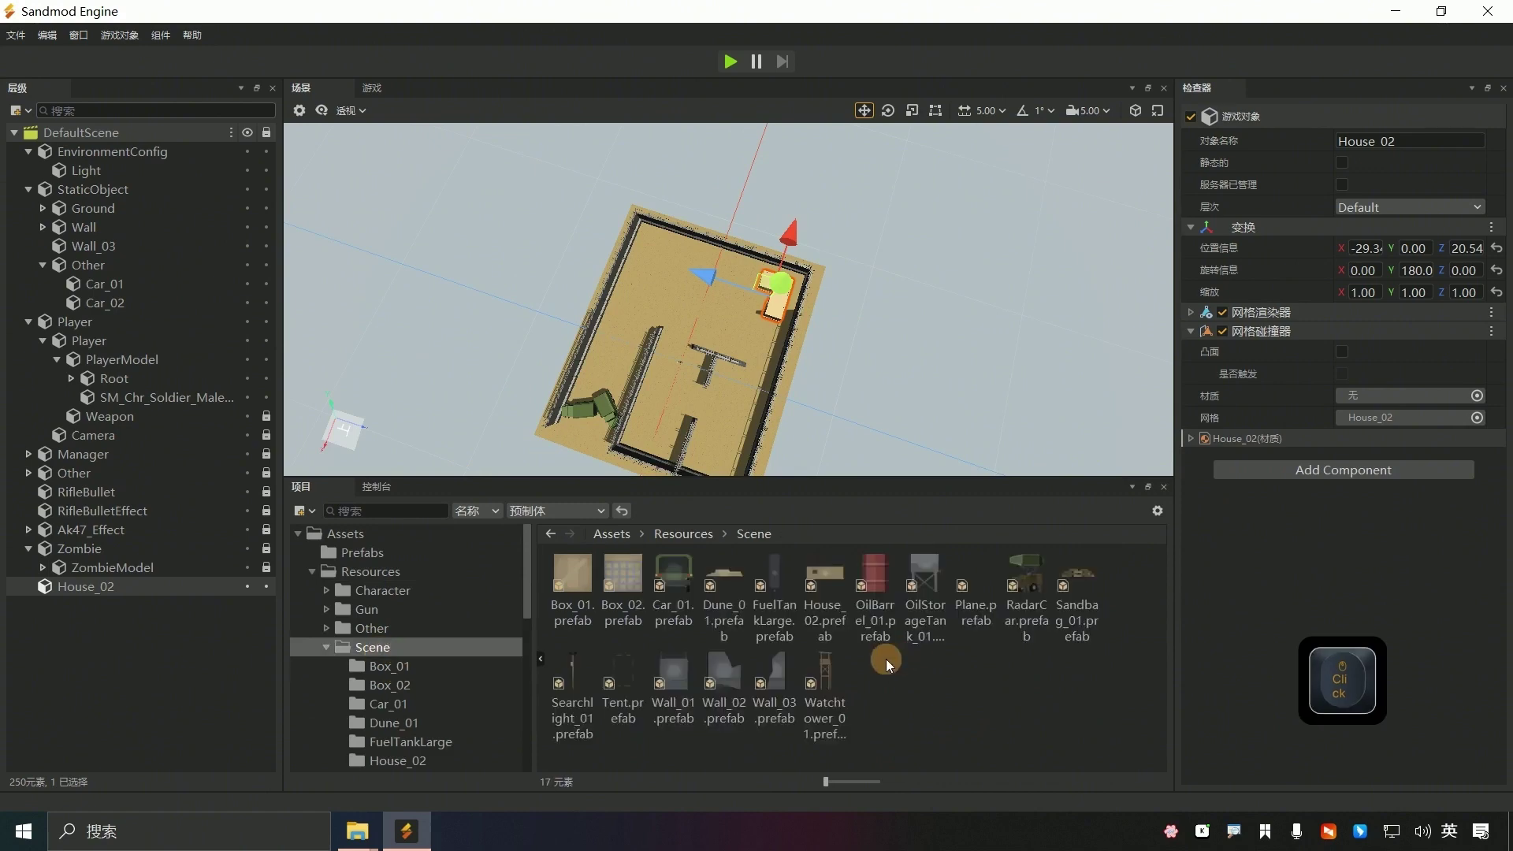
click(557, 510)
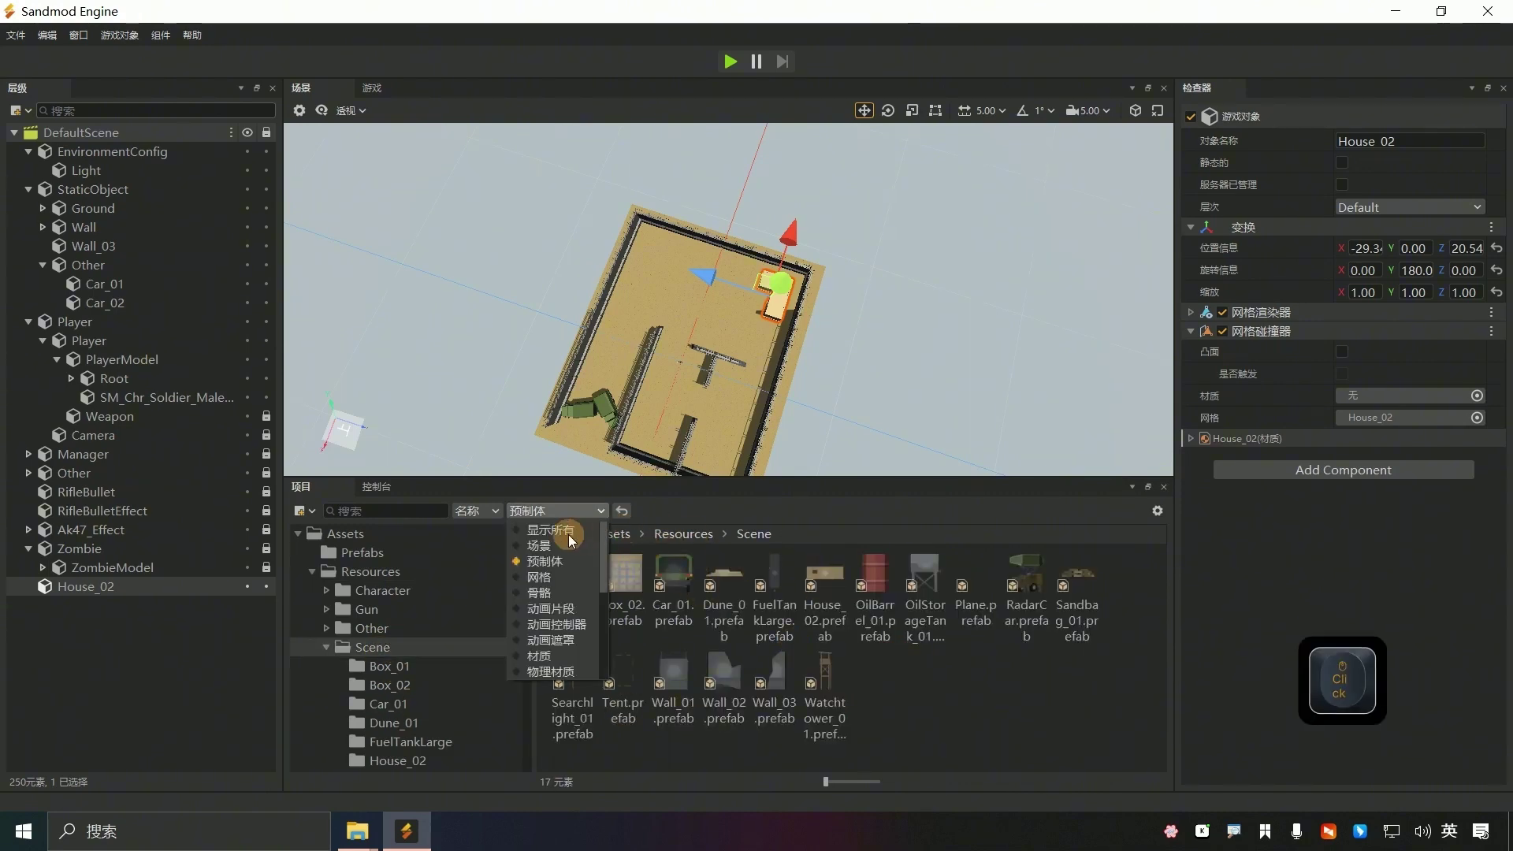
click(561, 530)
click(607, 510)
click(558, 560)
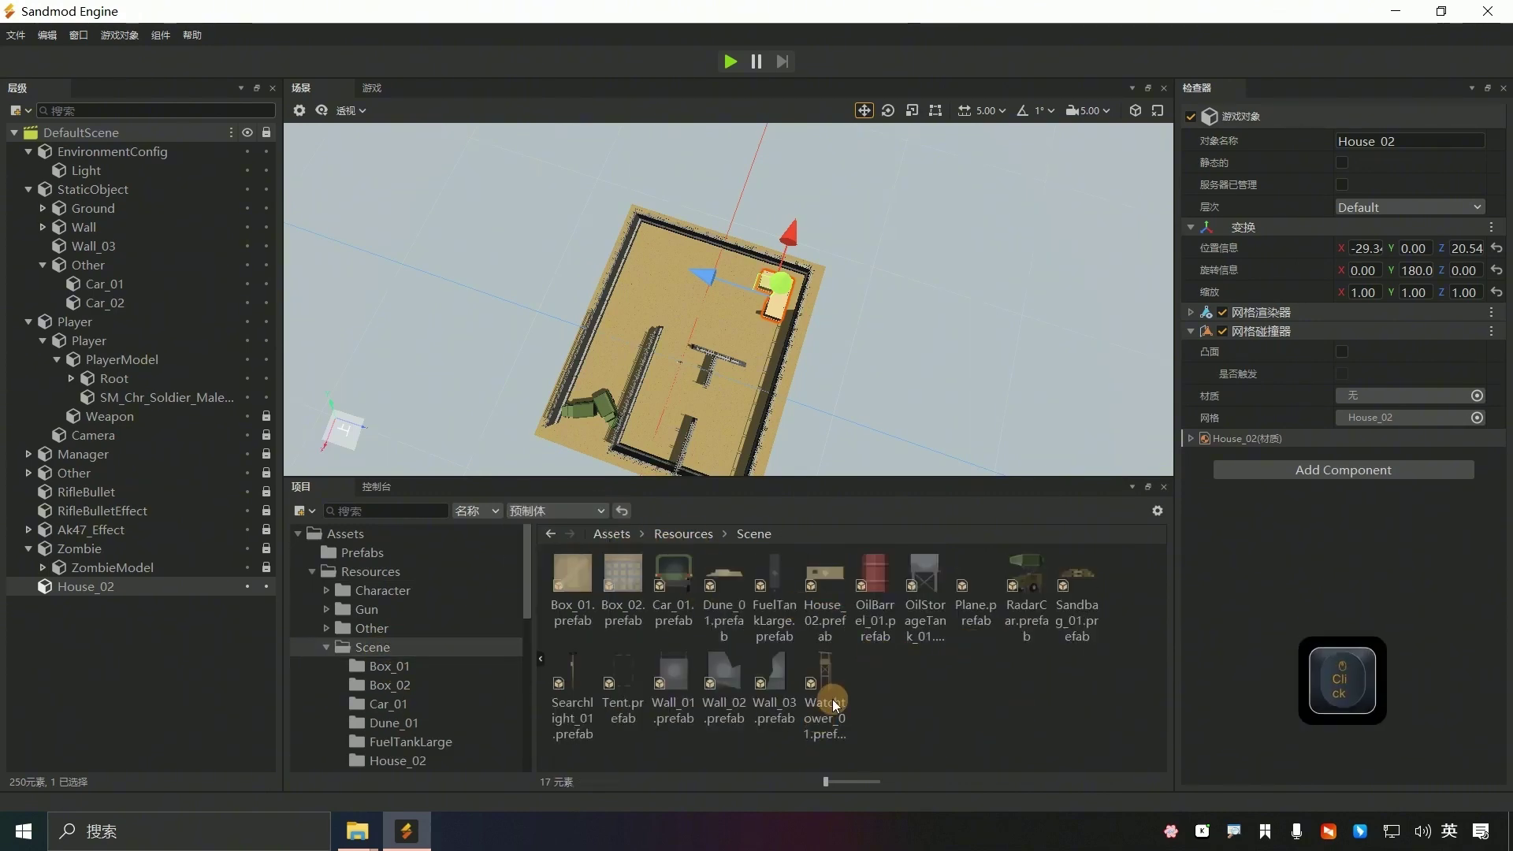
- Add the Box_01 prefab to the open ground near the inner walls at about X 7.4, Y 0, Z 16.7
drag(572, 581, 777, 434)
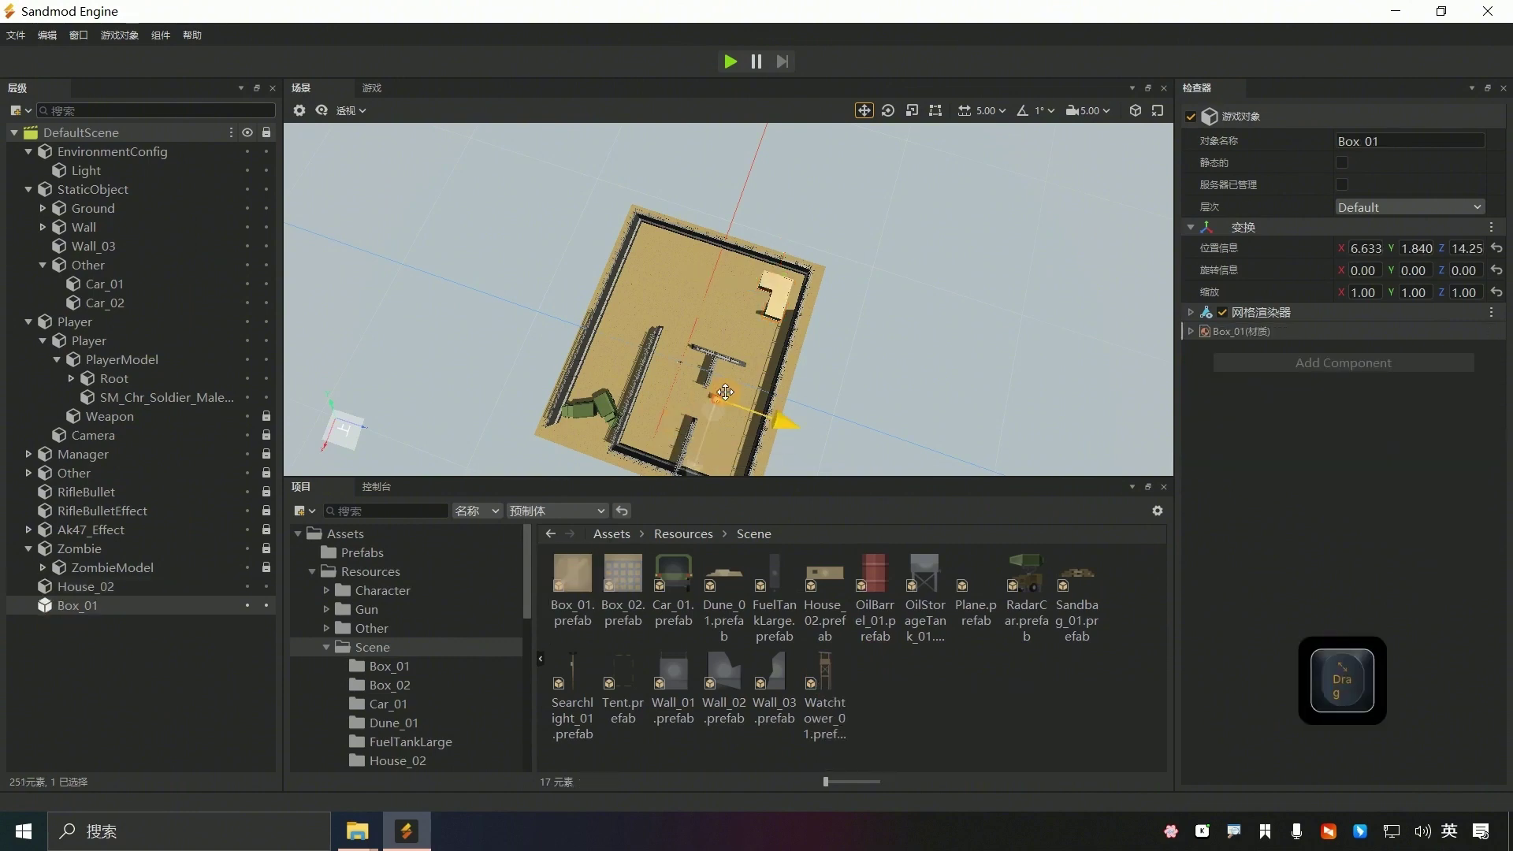
right_drag(723, 288, 743, 468)
key(f)
scroll(788, 441, down, 5)
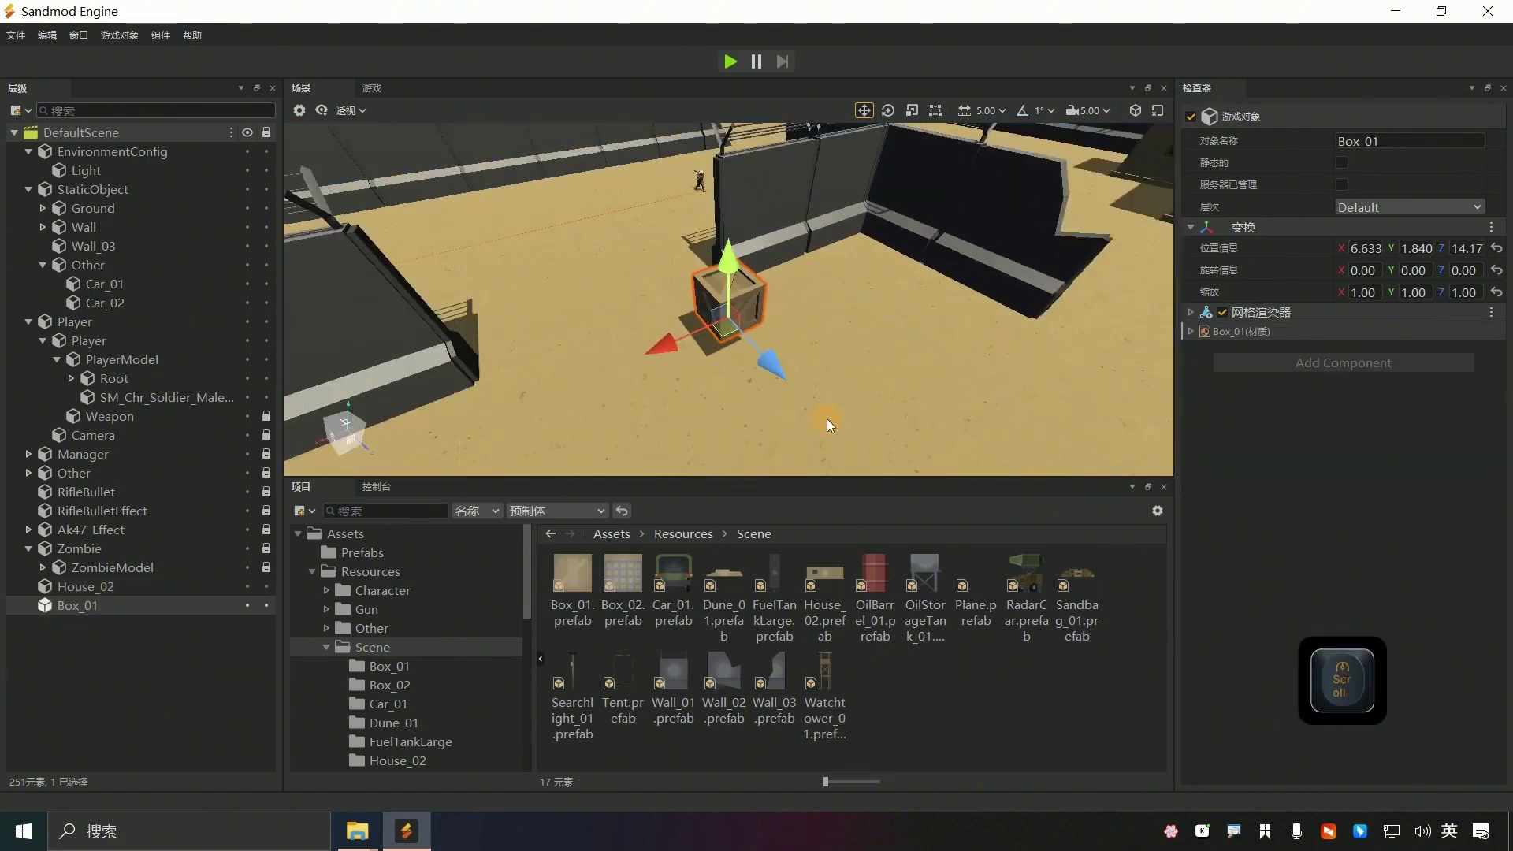
drag(671, 345, 687, 366)
drag(777, 364, 828, 420)
drag(725, 395, 697, 412)
click(1416, 247)
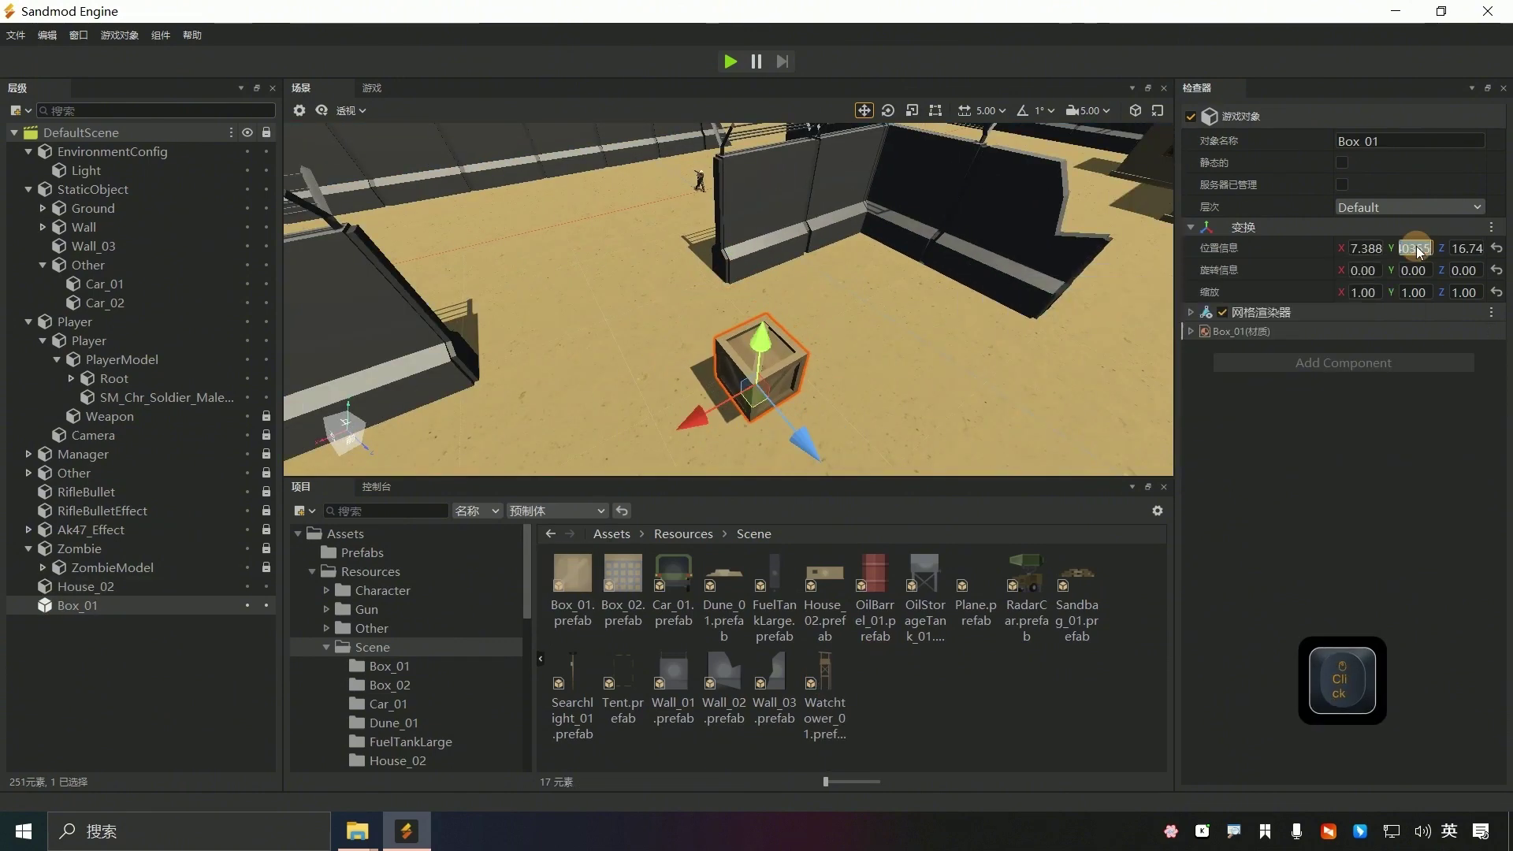
text(0)
key(Return)
- Unpack the Box_01 prefab in the scene and give it a box collider
right_click(85, 608)
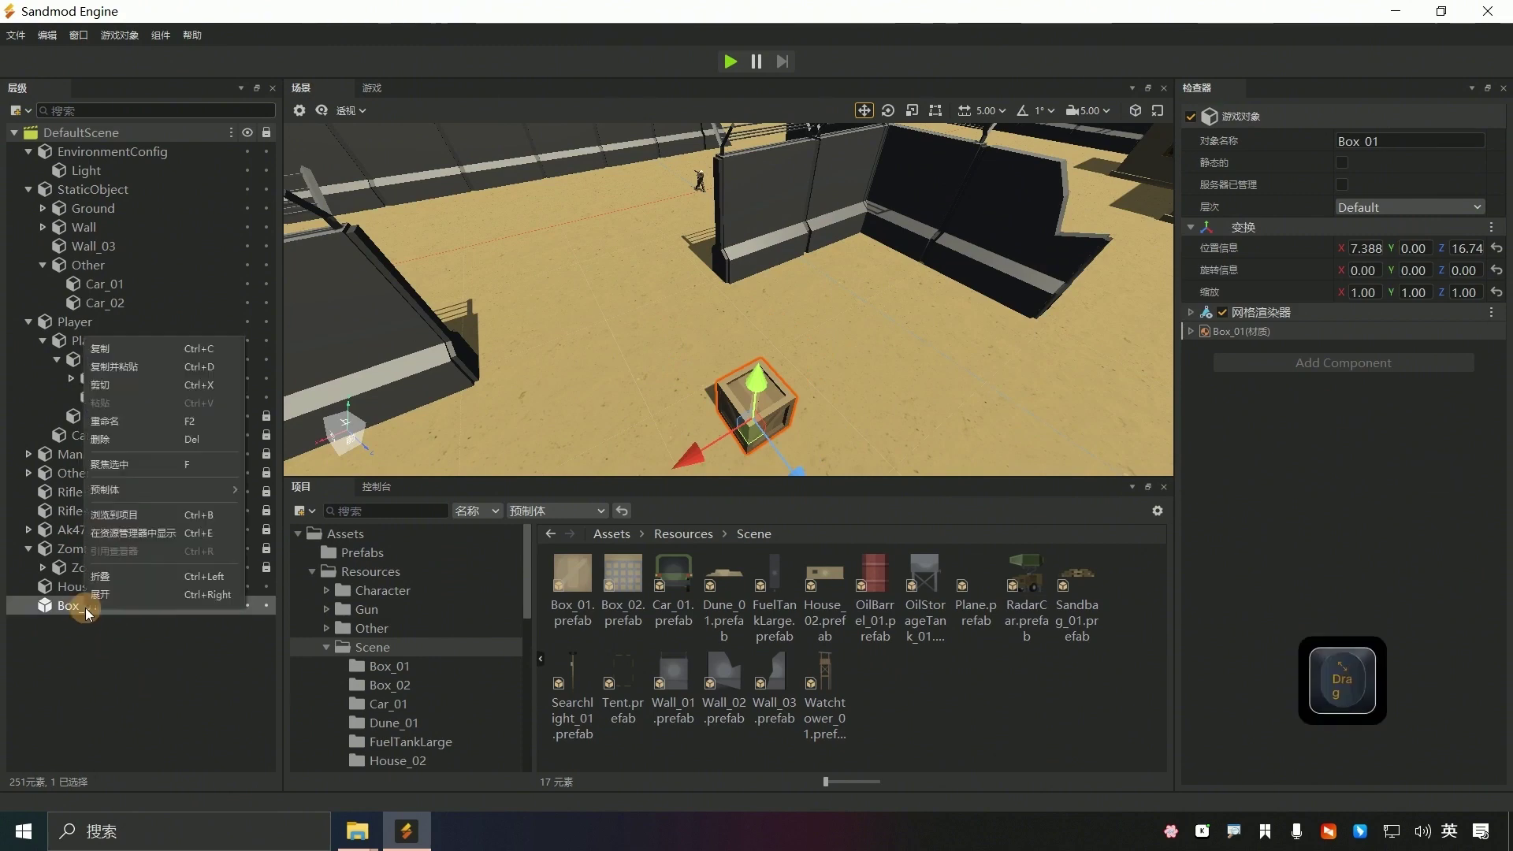
click(1322, 361)
text(box)
click(1309, 428)
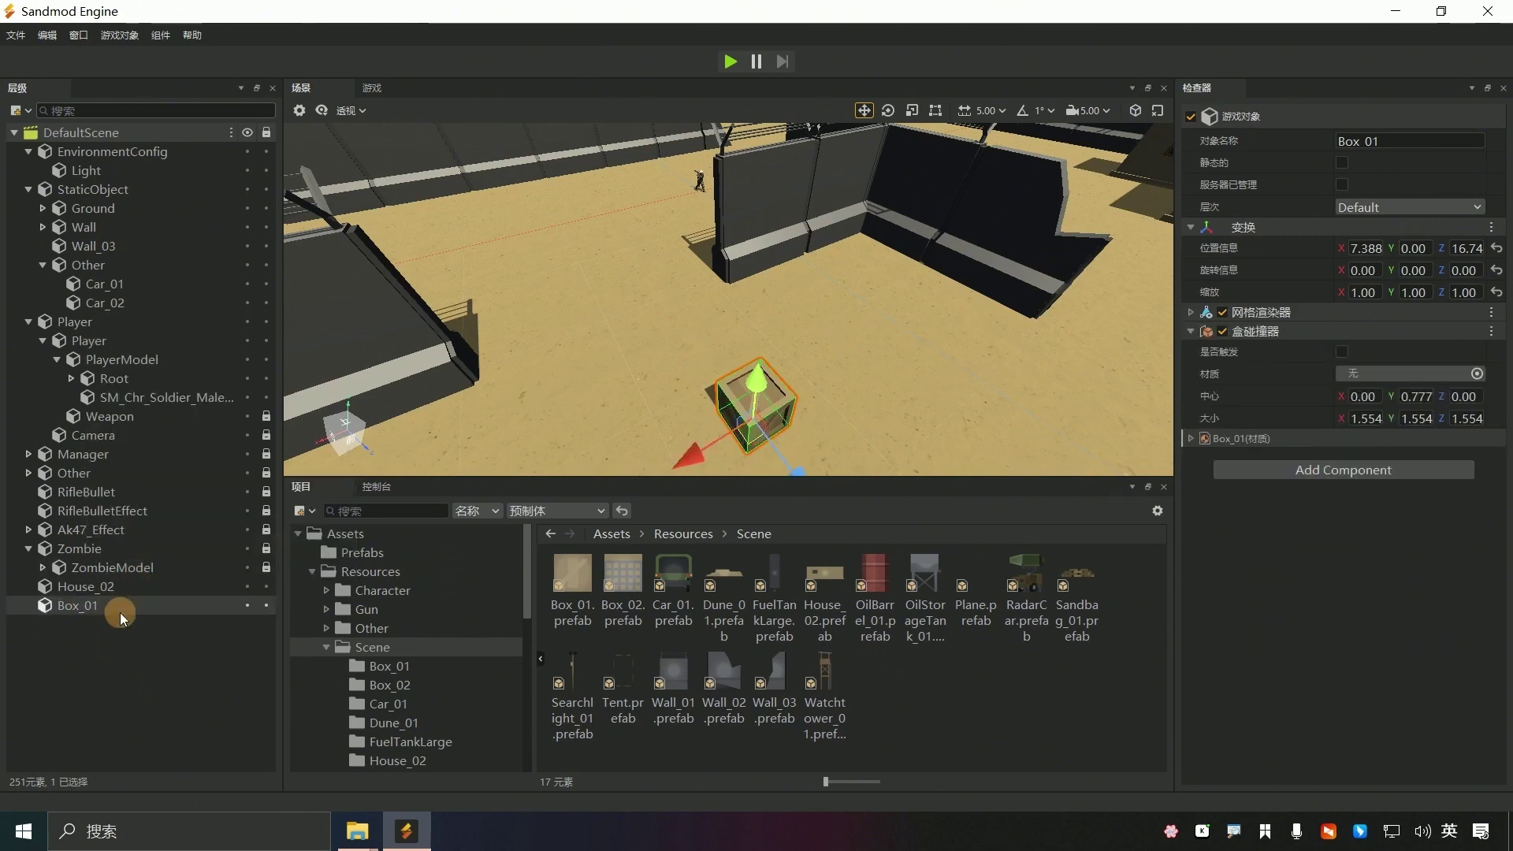
- Duplicate Box_01 twice and place the copies next to it, one of them at about X 5.5, Z 18.6
key(ctrl+d)
drag(692, 453, 758, 459)
key(ctrl+d)
drag(859, 451, 892, 497)
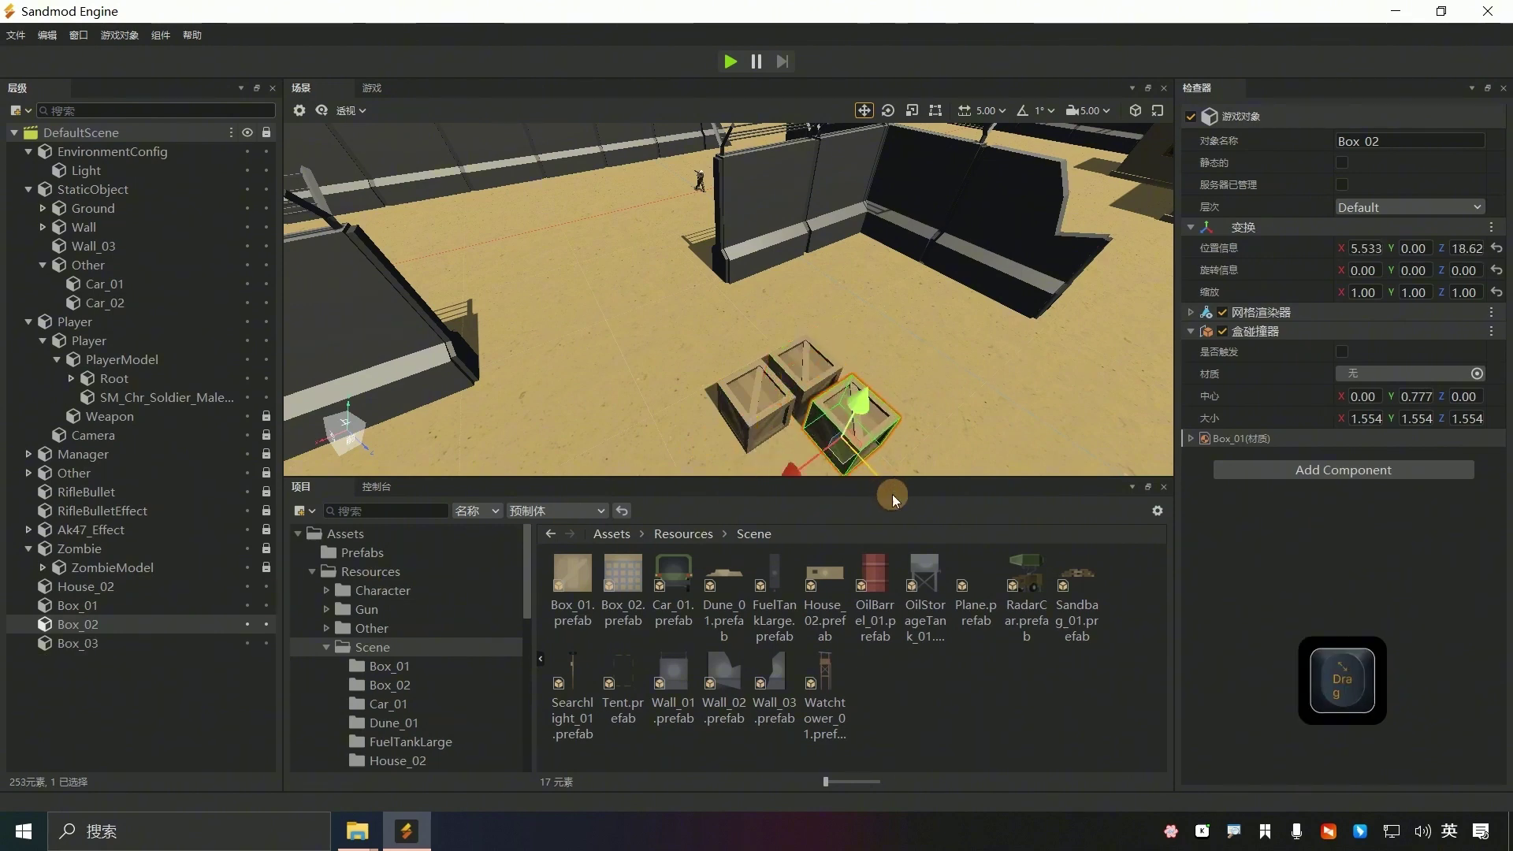
- Move Box_01, Box_02 and Box_03 into the Other group under StaticObject
click(88, 607)
shift+click(82, 642)
drag(90, 605, 115, 268)
- Add the Box_02 prefab beside the broken inner wall at about X -2.4, Y 0, Z 17.7
drag(646, 603, 915, 388)
click(1410, 250)
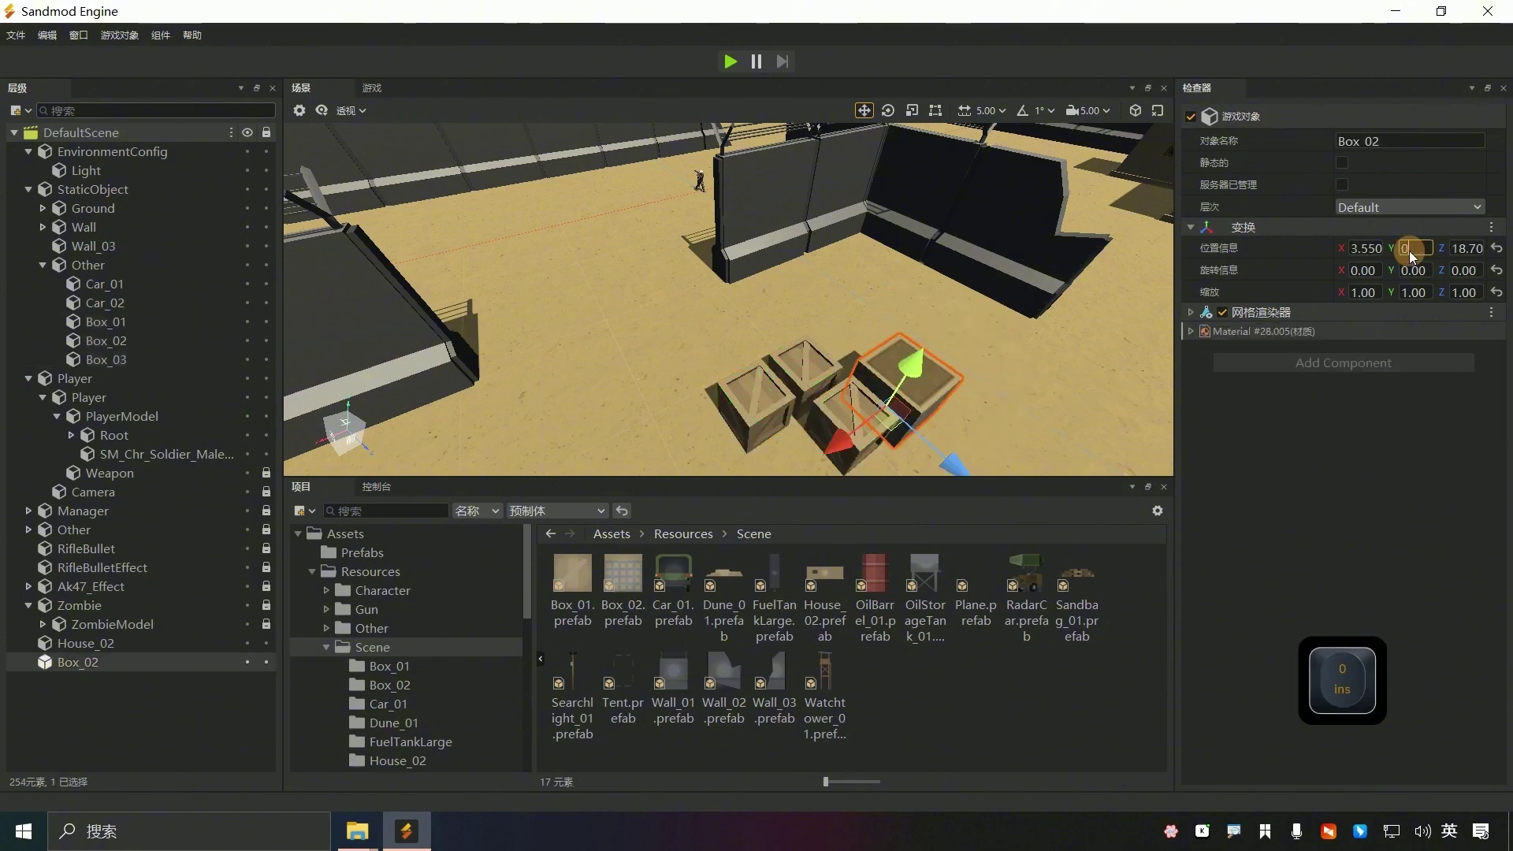
drag(958, 474, 917, 312)
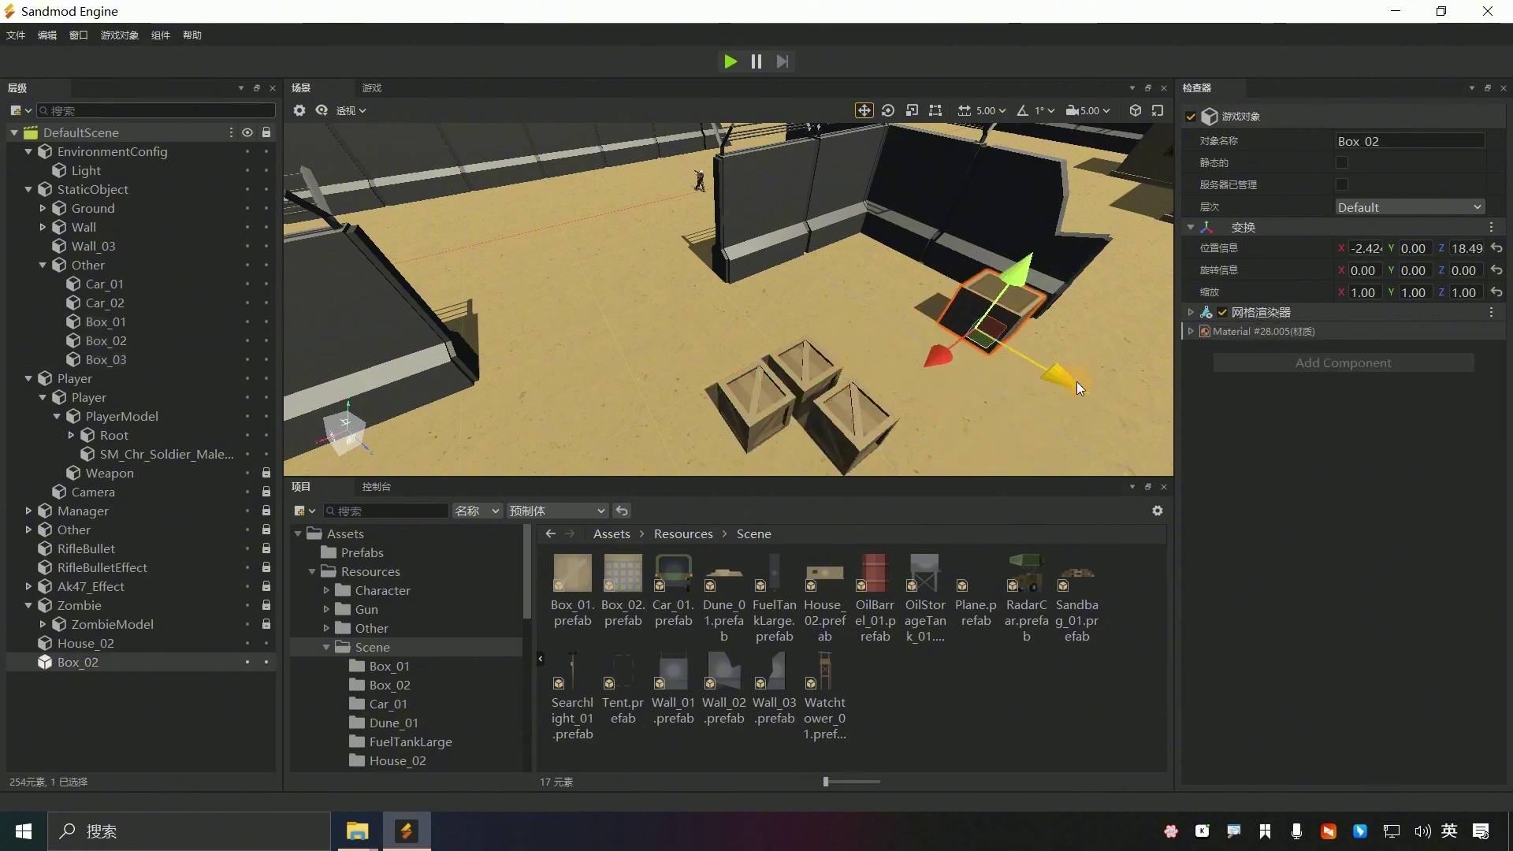
- Unpack the newly added Box_02 prefab, give it a box collider and save the scene
right_click(126, 663)
click(215, 576)
click(1344, 363)
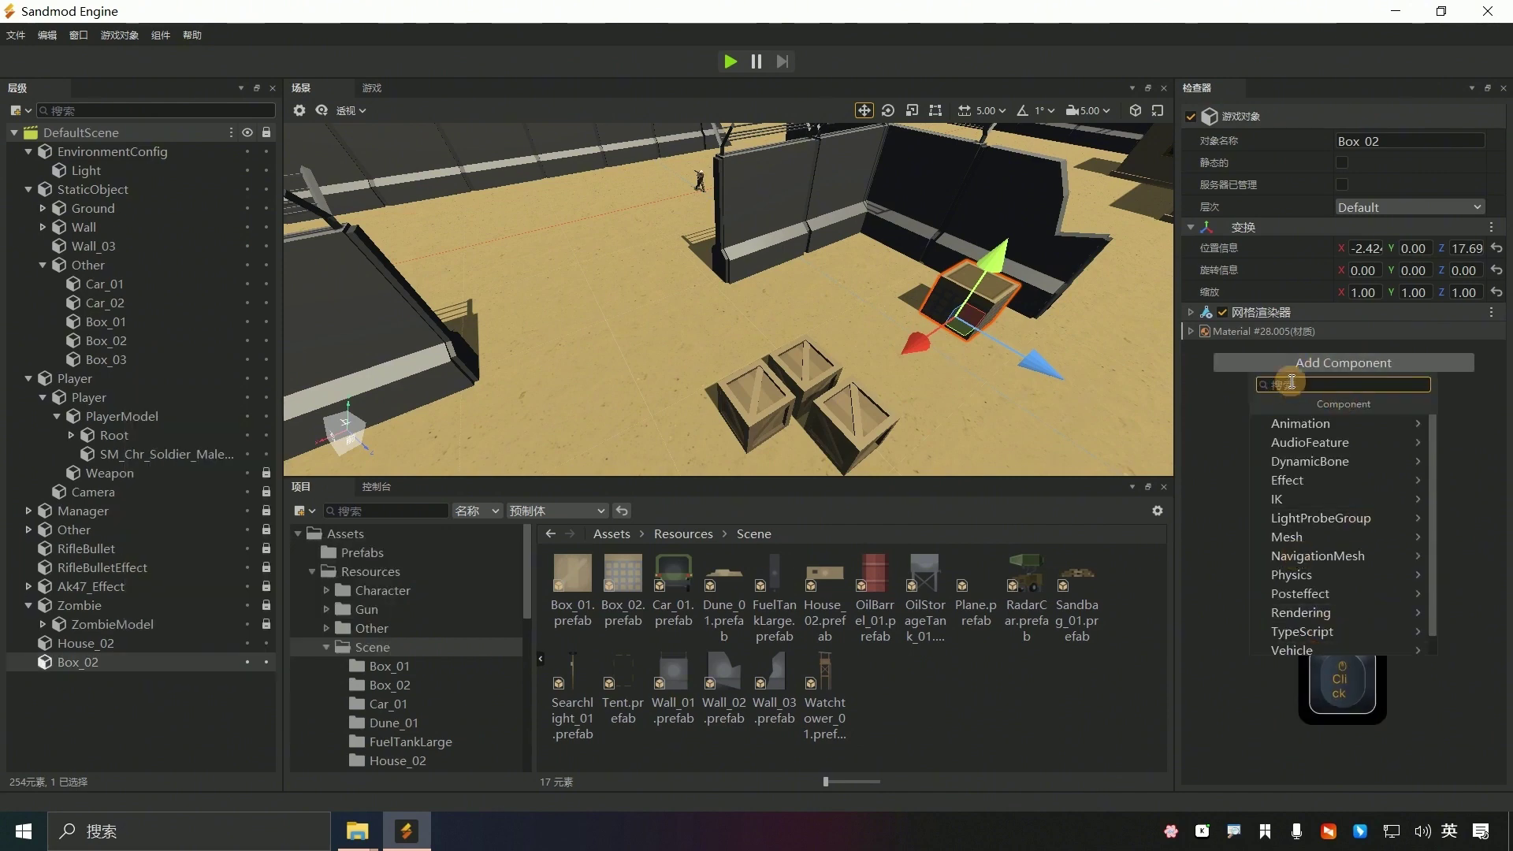
text(box)
click(1295, 424)
key(ctrl+s)
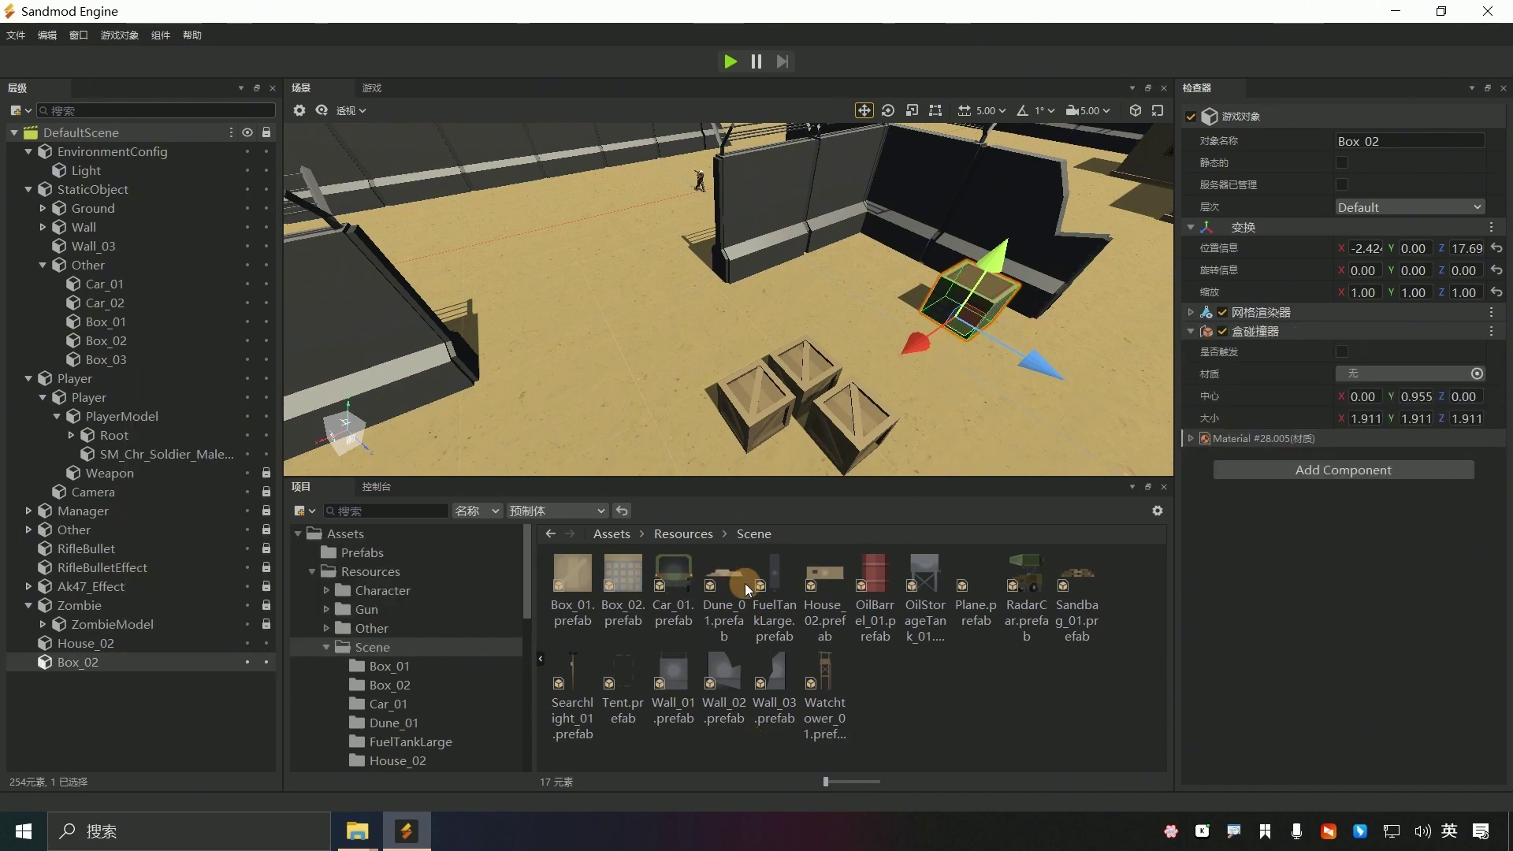
- Add the Dune_01 prefab inside the walled ground and set its Y position to 0
scroll(877, 357, down, 5)
right_drag(877, 357, 949, 141)
scroll(949, 142, down, 3)
right_drag(908, 212, 882, 274)
key(e)
drag(724, 580, 810, 211)
click(1413, 249)
text(0)
key(Return)
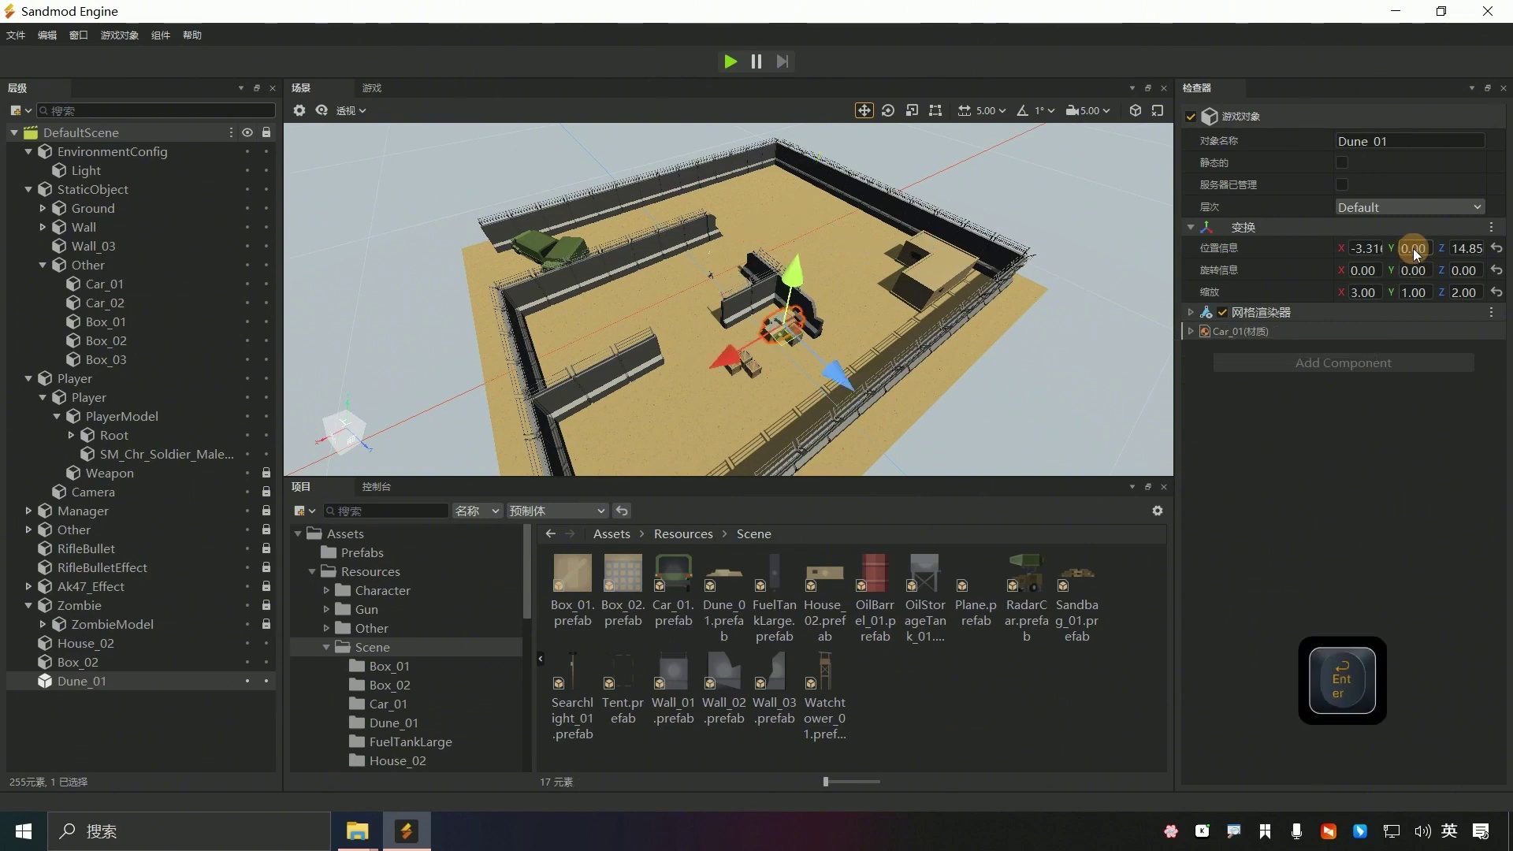
- Move Dune_01 towards the far corner of the outer walls, at about X -23.7, Z -23.9
drag(725, 357, 822, 301)
drag(937, 318, 876, 279)
drag(760, 271, 776, 261)
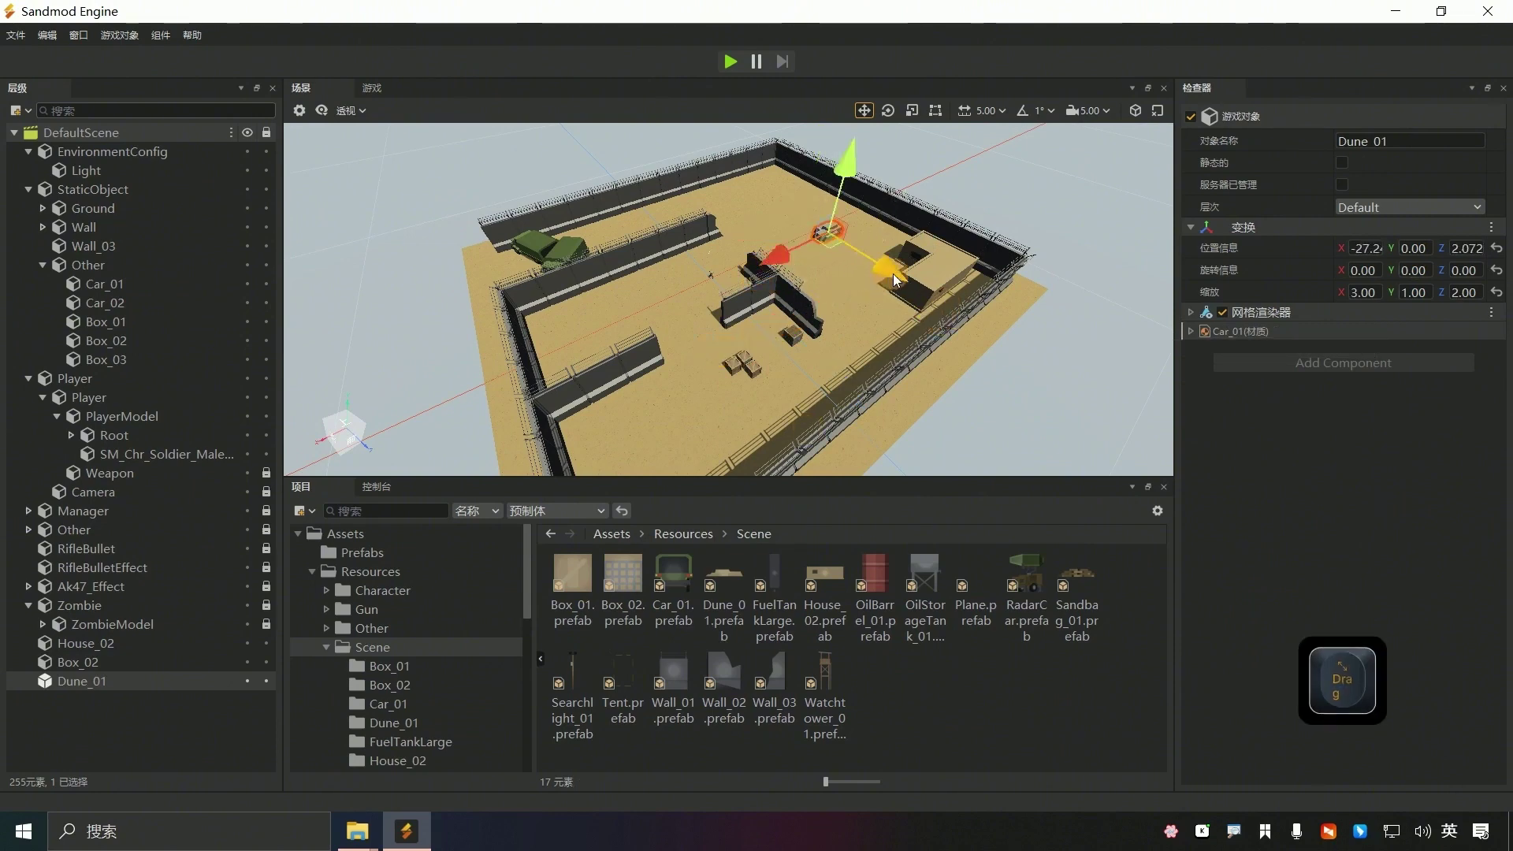
drag(892, 272, 807, 209)
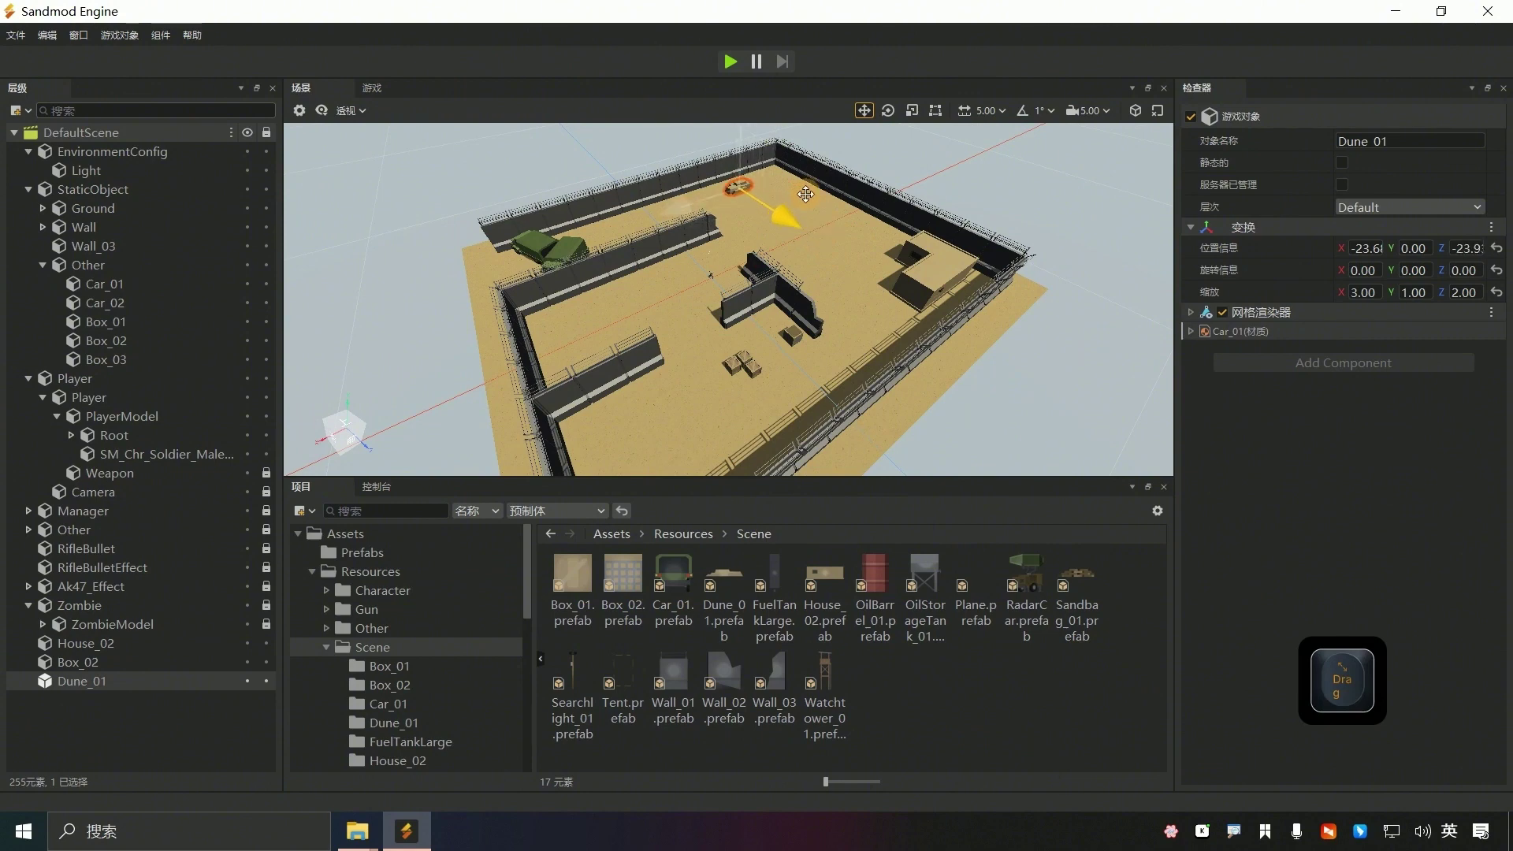
- Unpack the Dune_01 prefab in the scene and add a MeshCollider component to it
right_click(117, 681)
click(1293, 361)
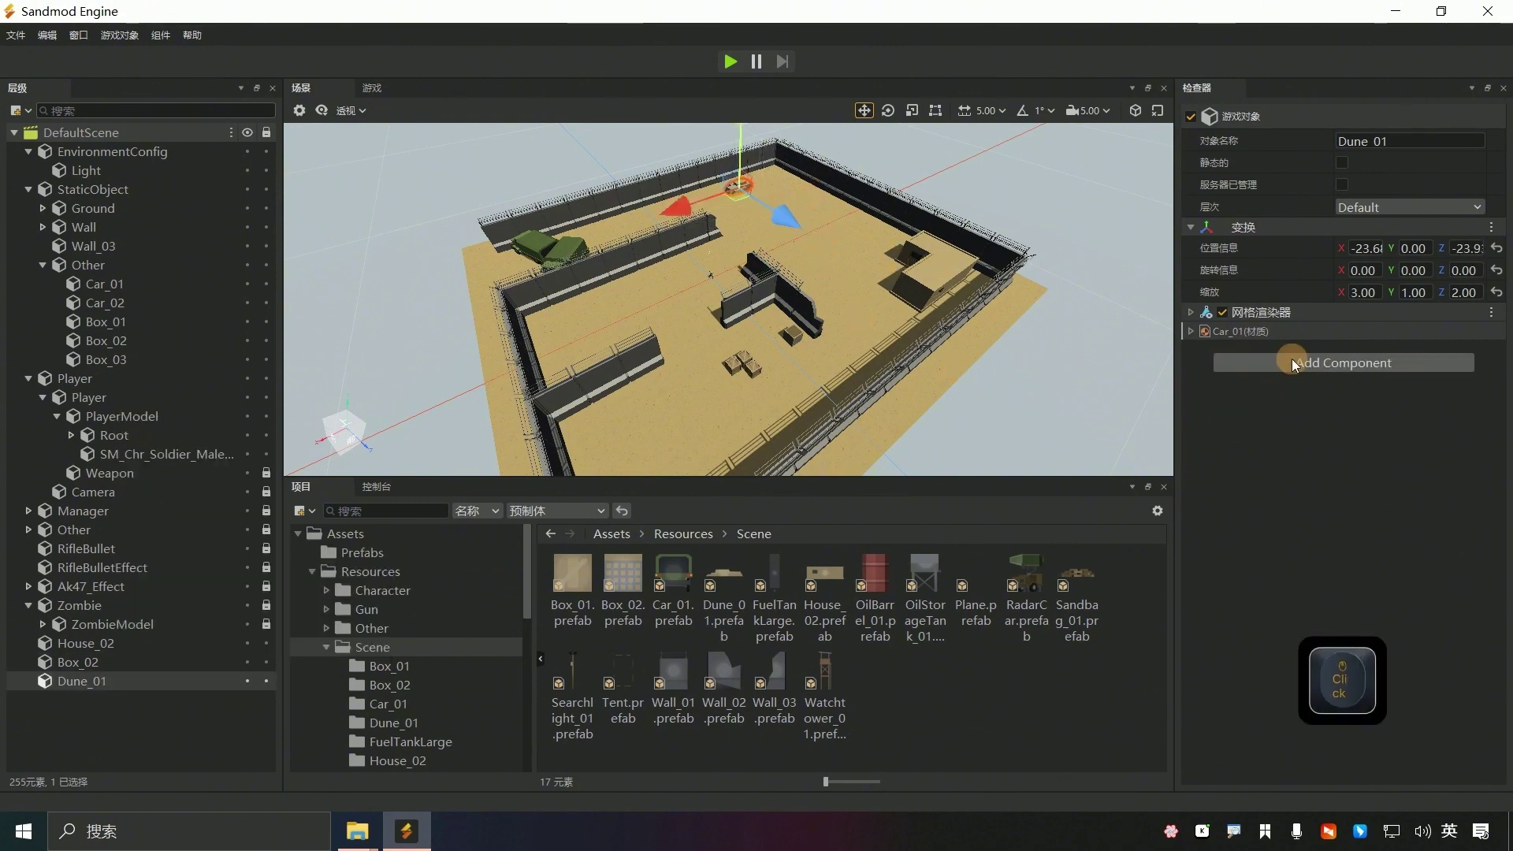
click(1296, 362)
text(mesh)
click(1316, 518)
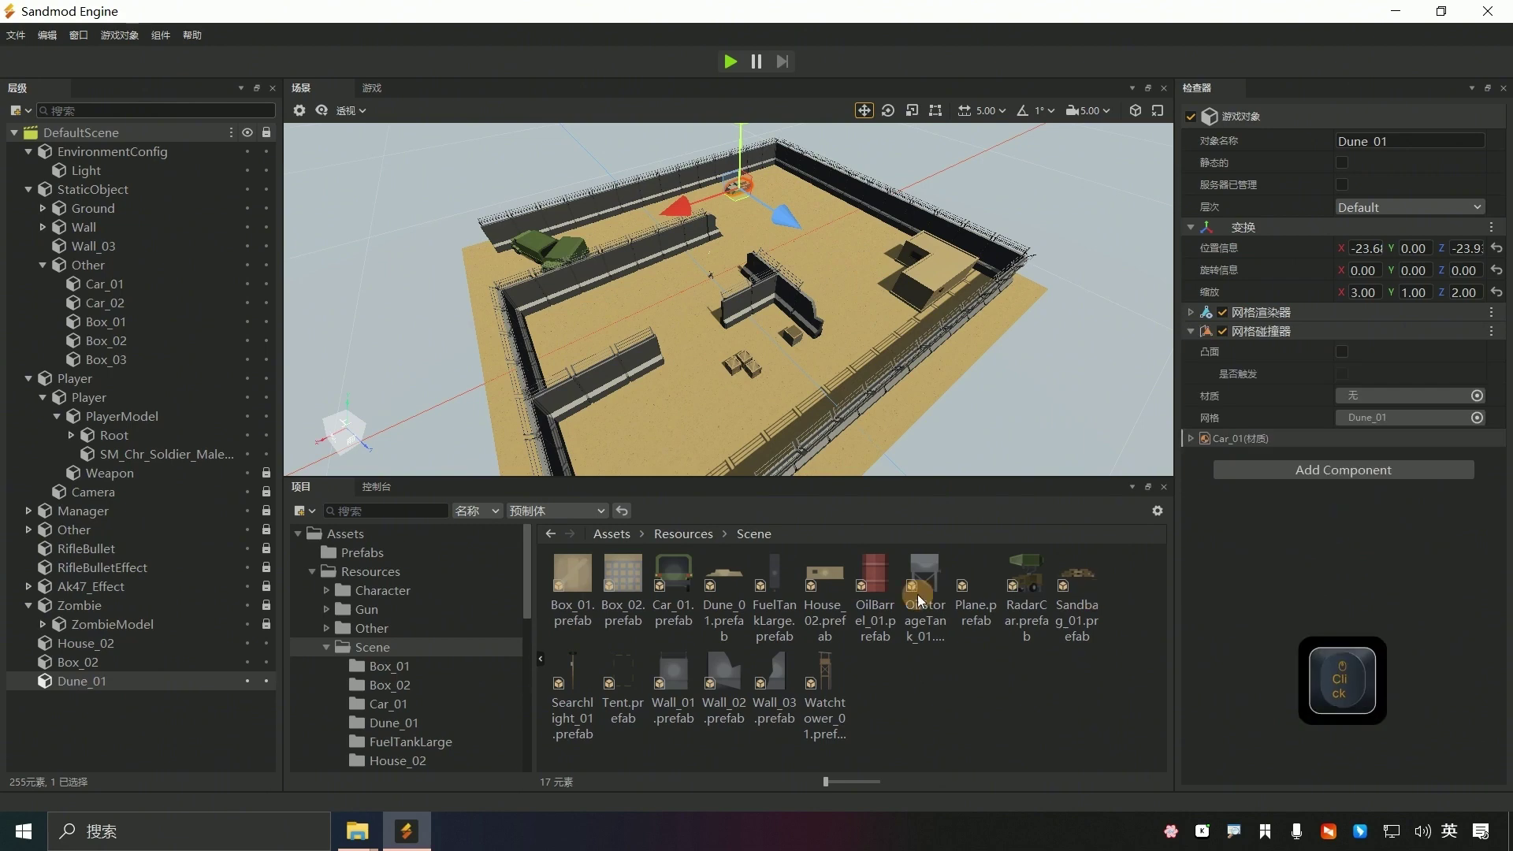
- Add the FuelTankLarge prefab with X and Y rotation 0 along the far outer wall, at about X -31.9, Y 0, Z -10
drag(776, 598, 808, 277)
click(1365, 276)
text(0)
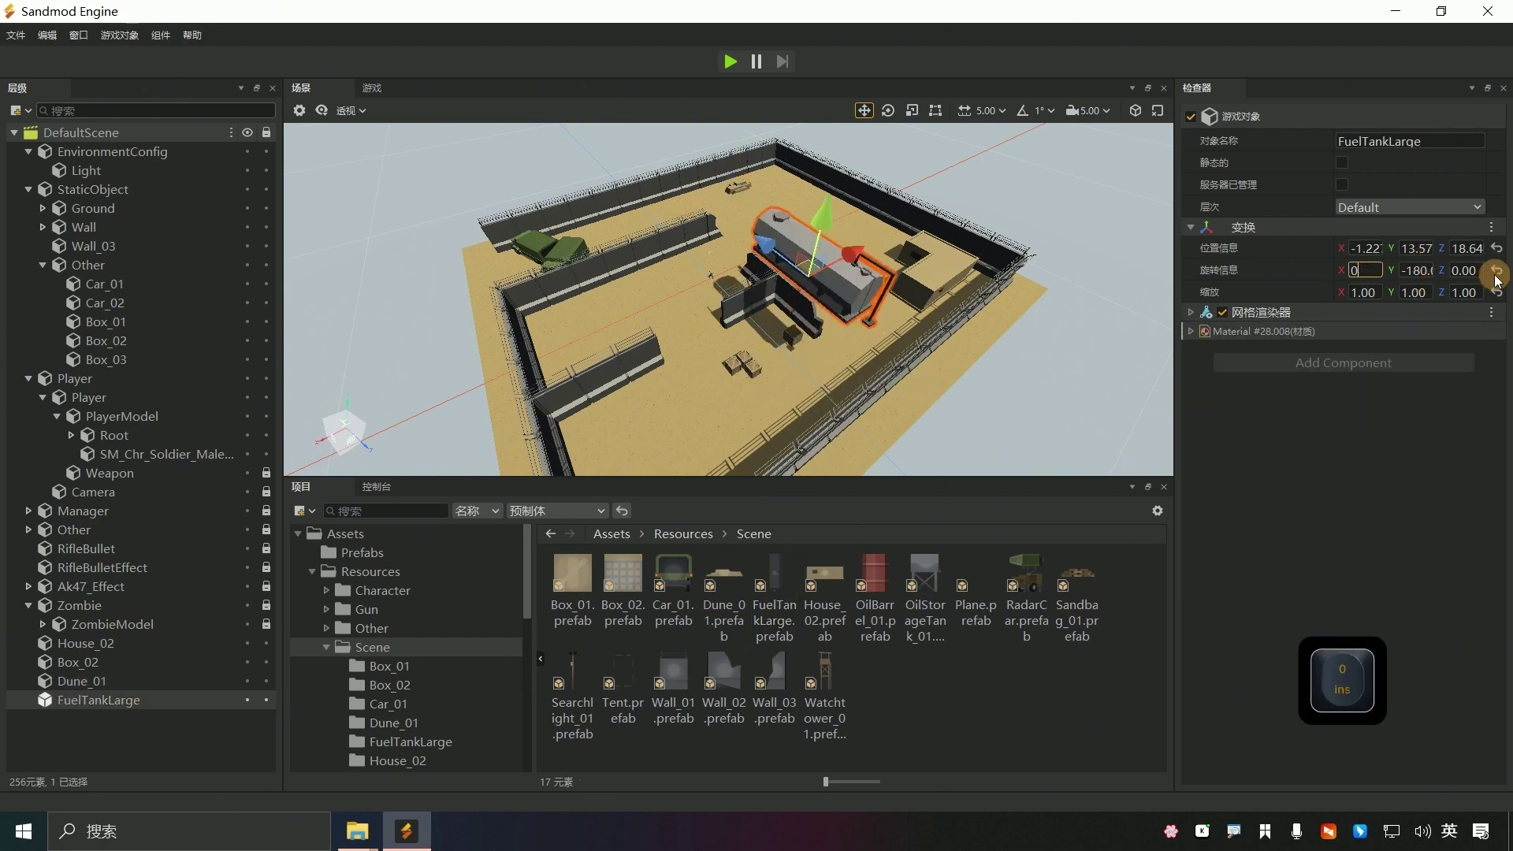
text(0)
click(1413, 248)
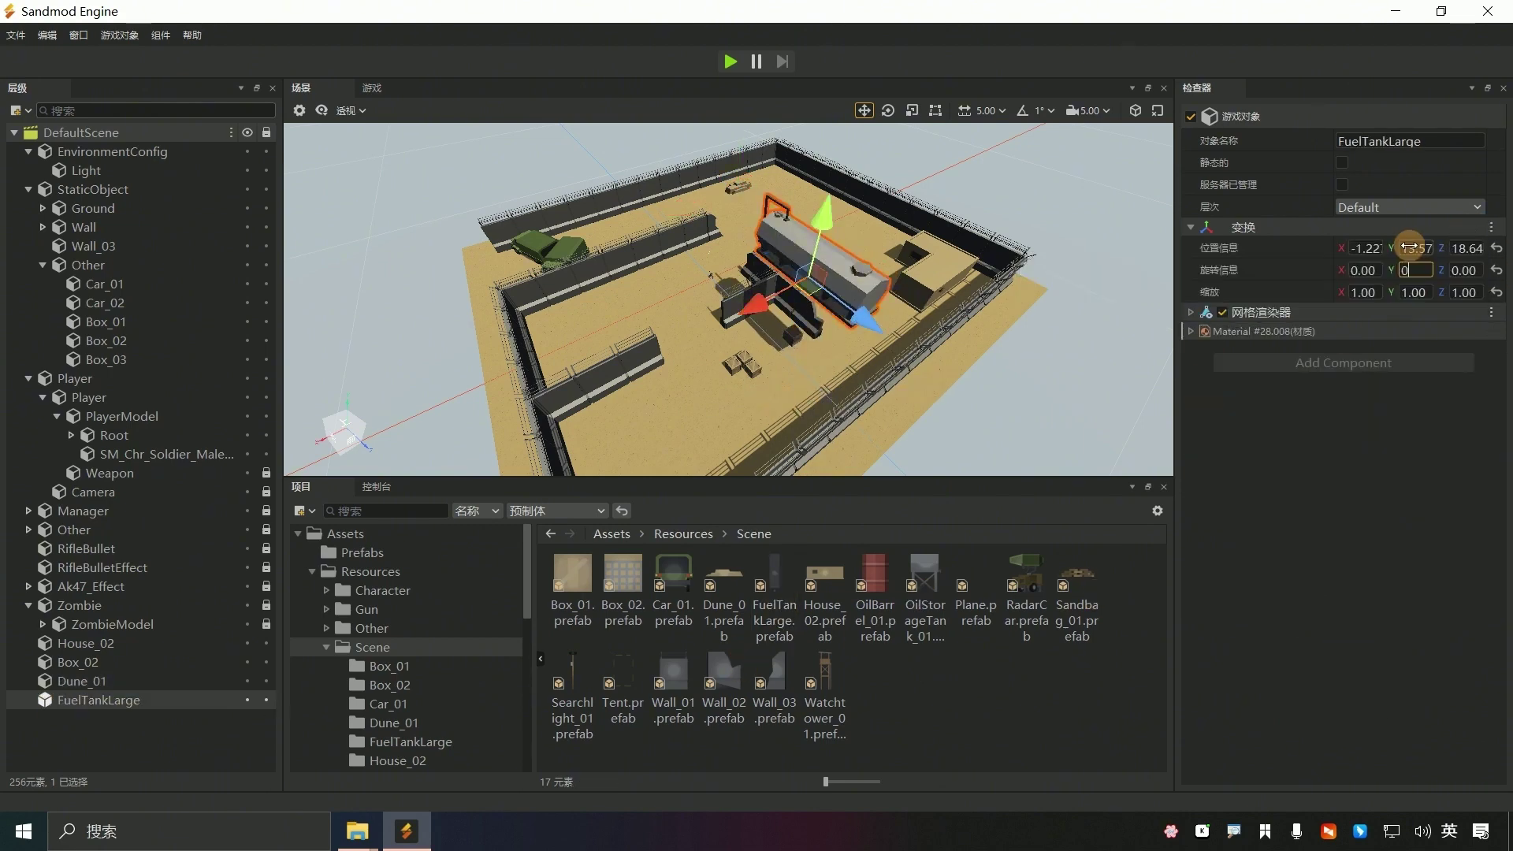
text(0)
drag(845, 400, 750, 311)
drag(646, 303, 881, 251)
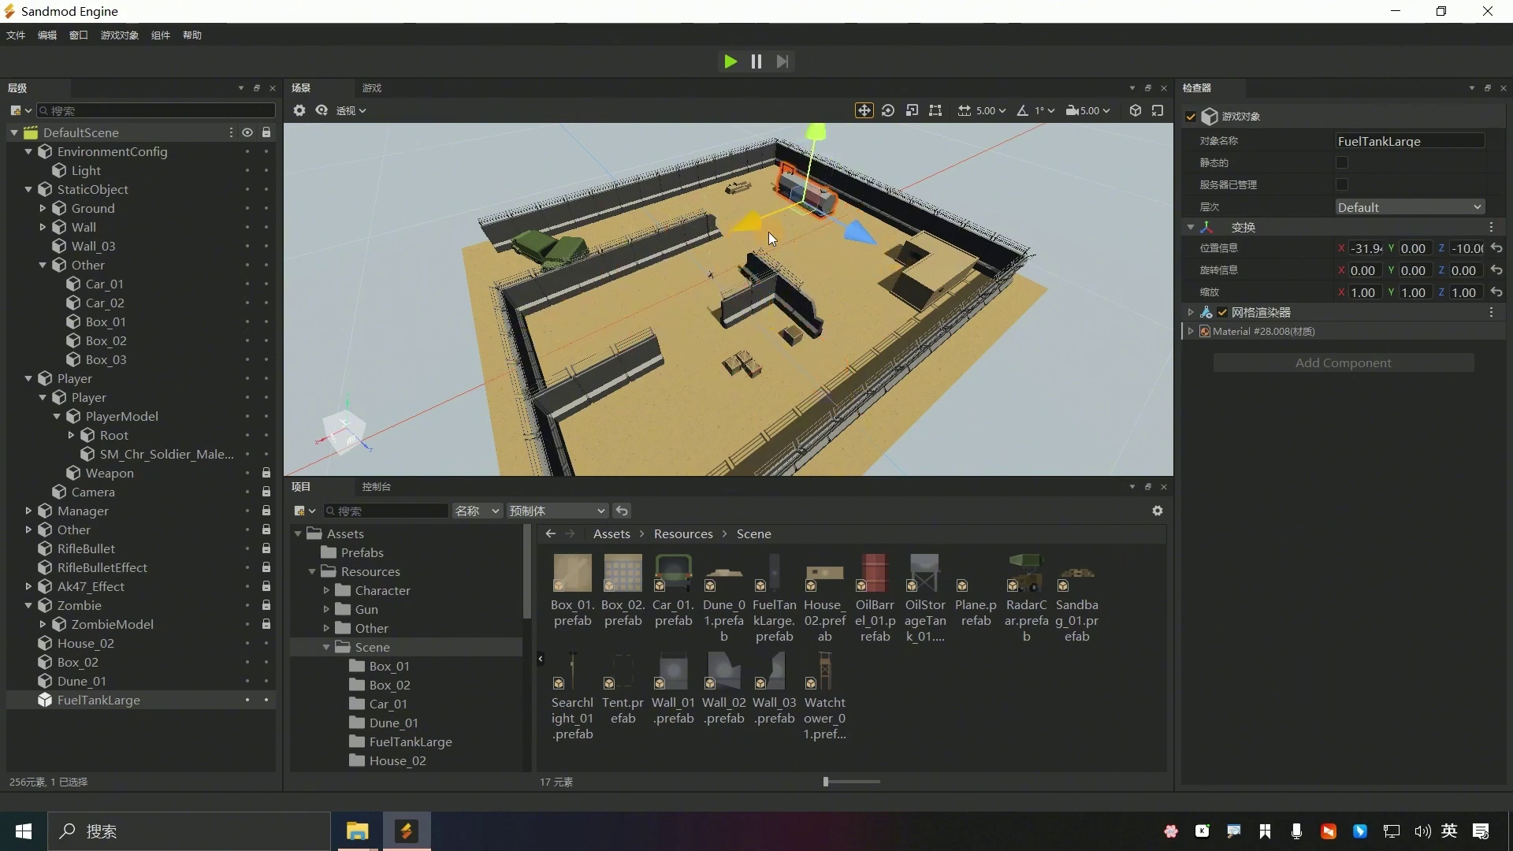
- Add the OilBarrel_01 prefab to the open ground past the short inner wall, at about X 20.1, Y 0, Z 21.2
drag(825, 575, 638, 268)
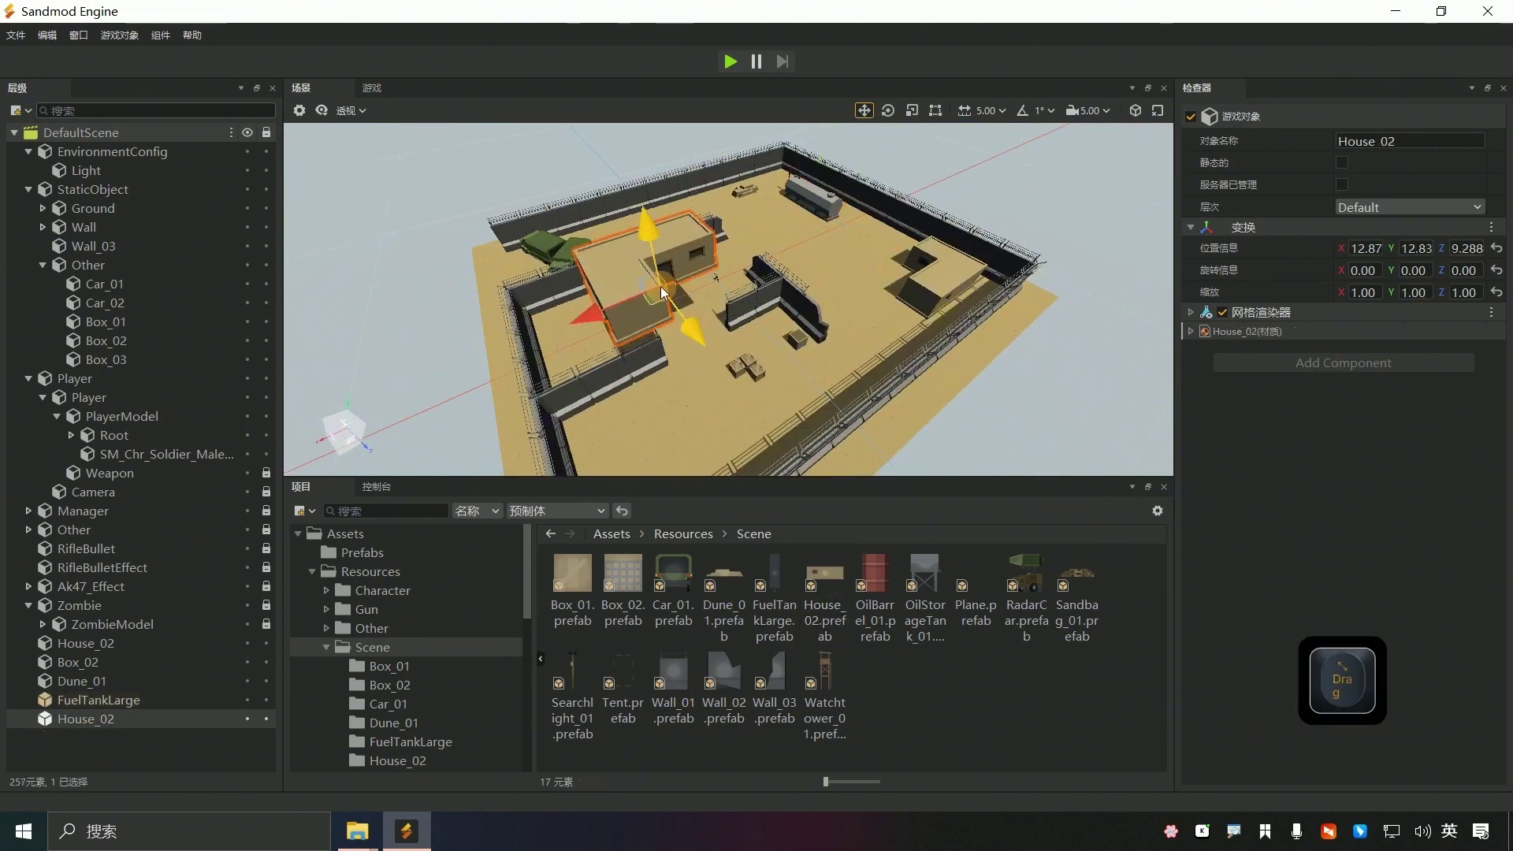
key(ctrl+z)
drag(876, 585, 812, 390)
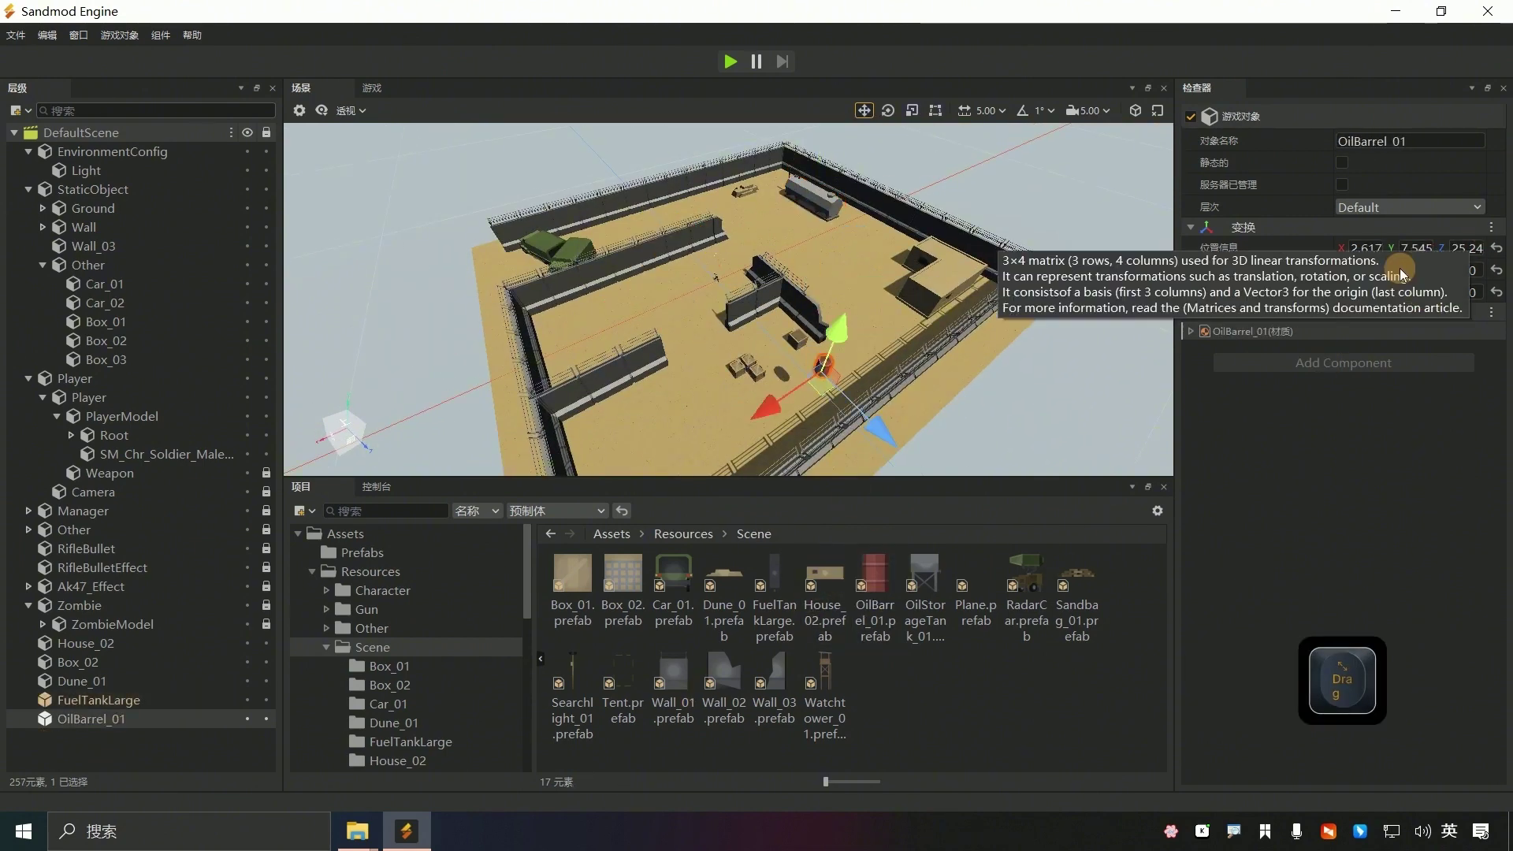
click(1416, 248)
text(0)
drag(863, 470, 832, 442)
right_drag(732, 305, 733, 356)
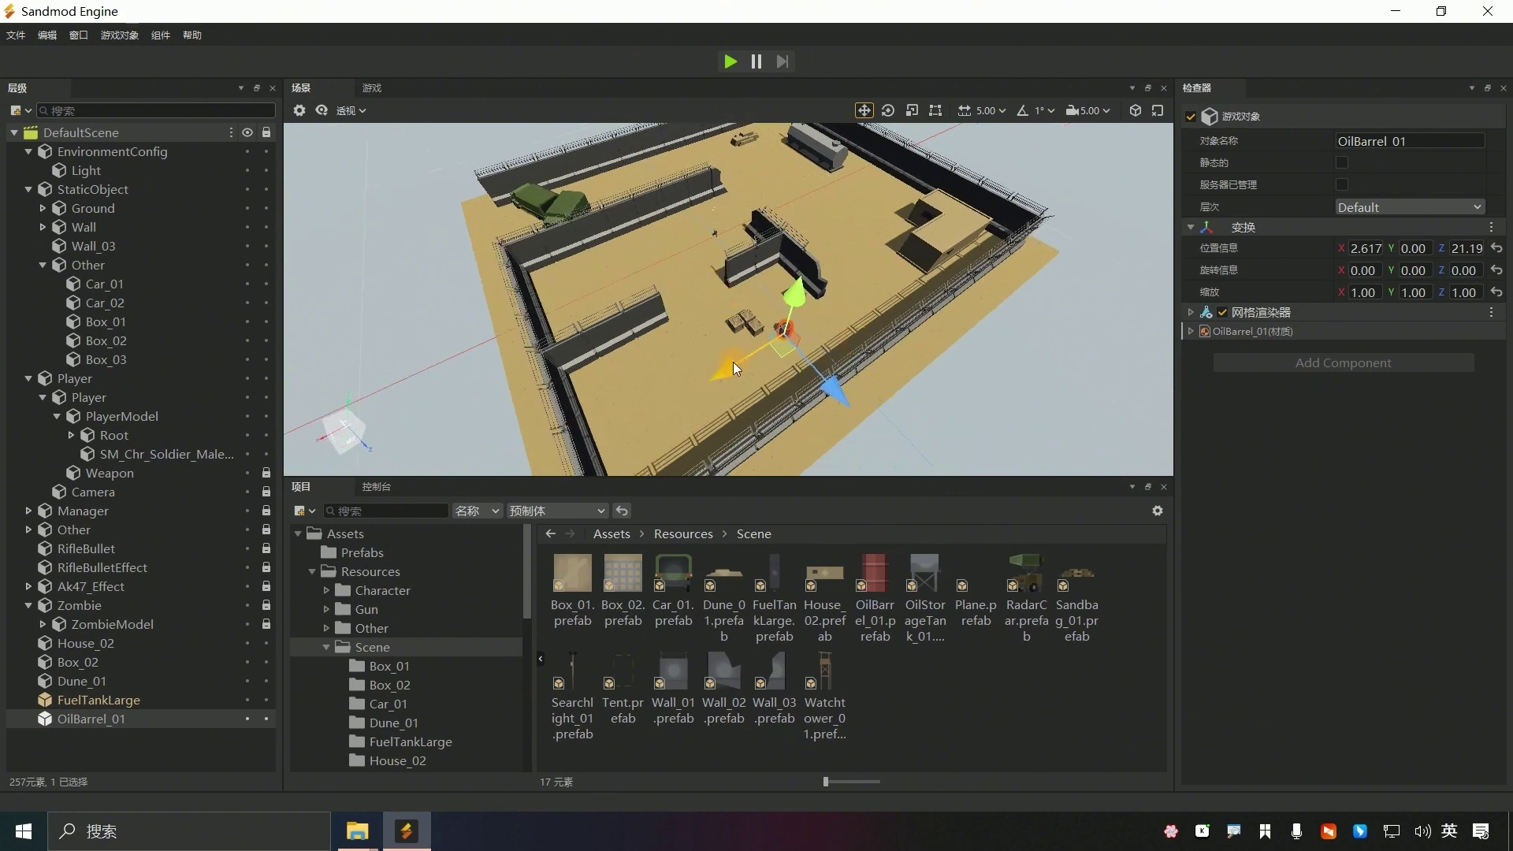
drag(733, 361, 607, 447)
click(930, 579)
click(829, 438)
- Unpack the FuelTankLarge and OilBarrel_01 prefabs together in the scene
scroll(197, 693, down, 3)
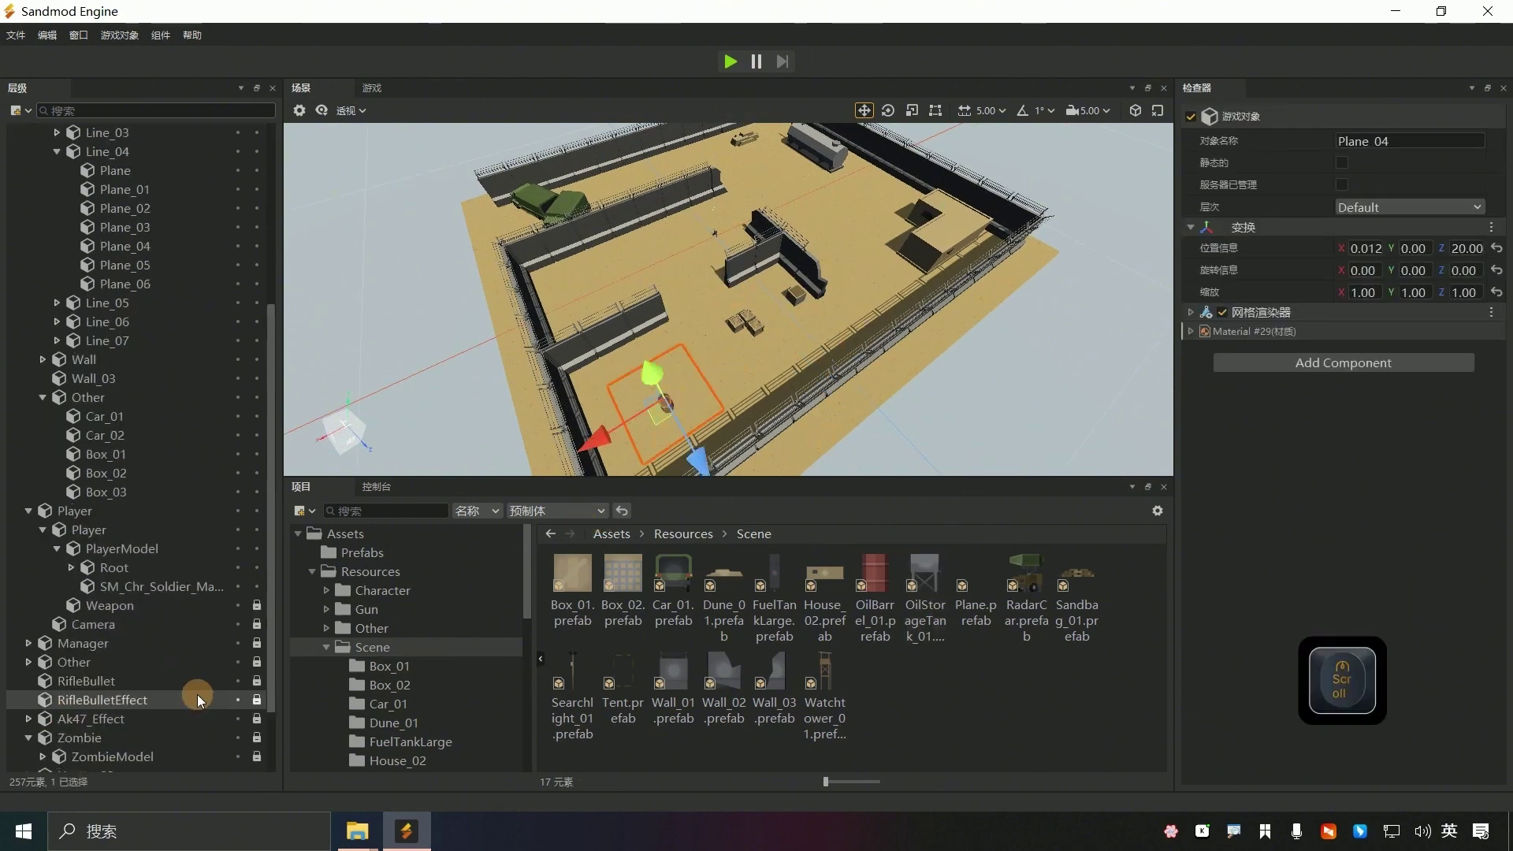
click(111, 756)
ctrl+click(130, 739)
right_click(130, 740)
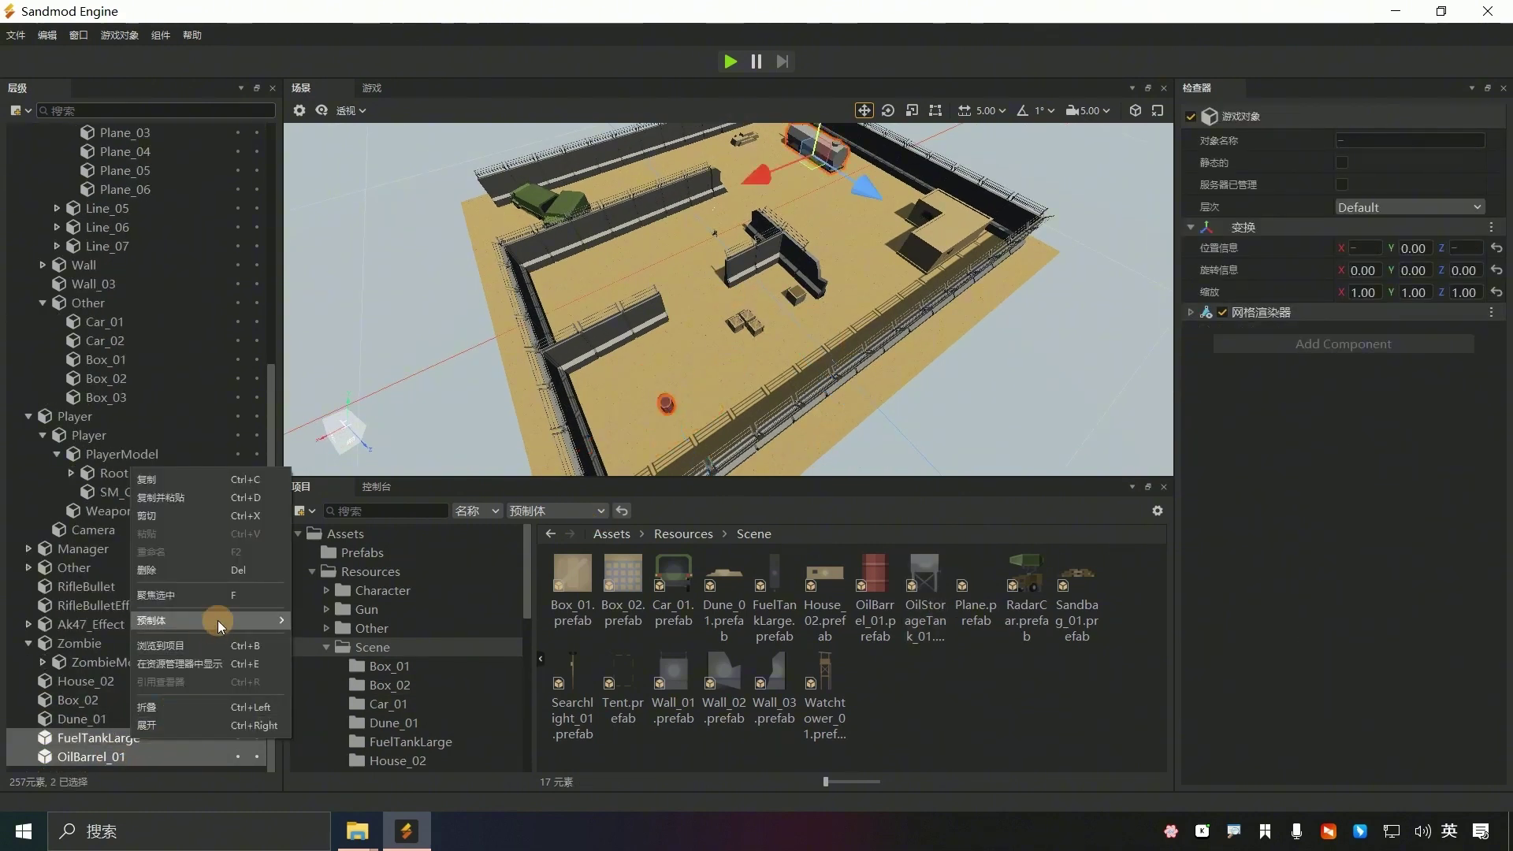
mouse_move(218, 621)
click(339, 676)
- Add a BoxCollider component to the OilBarrel_01 object
click(118, 757)
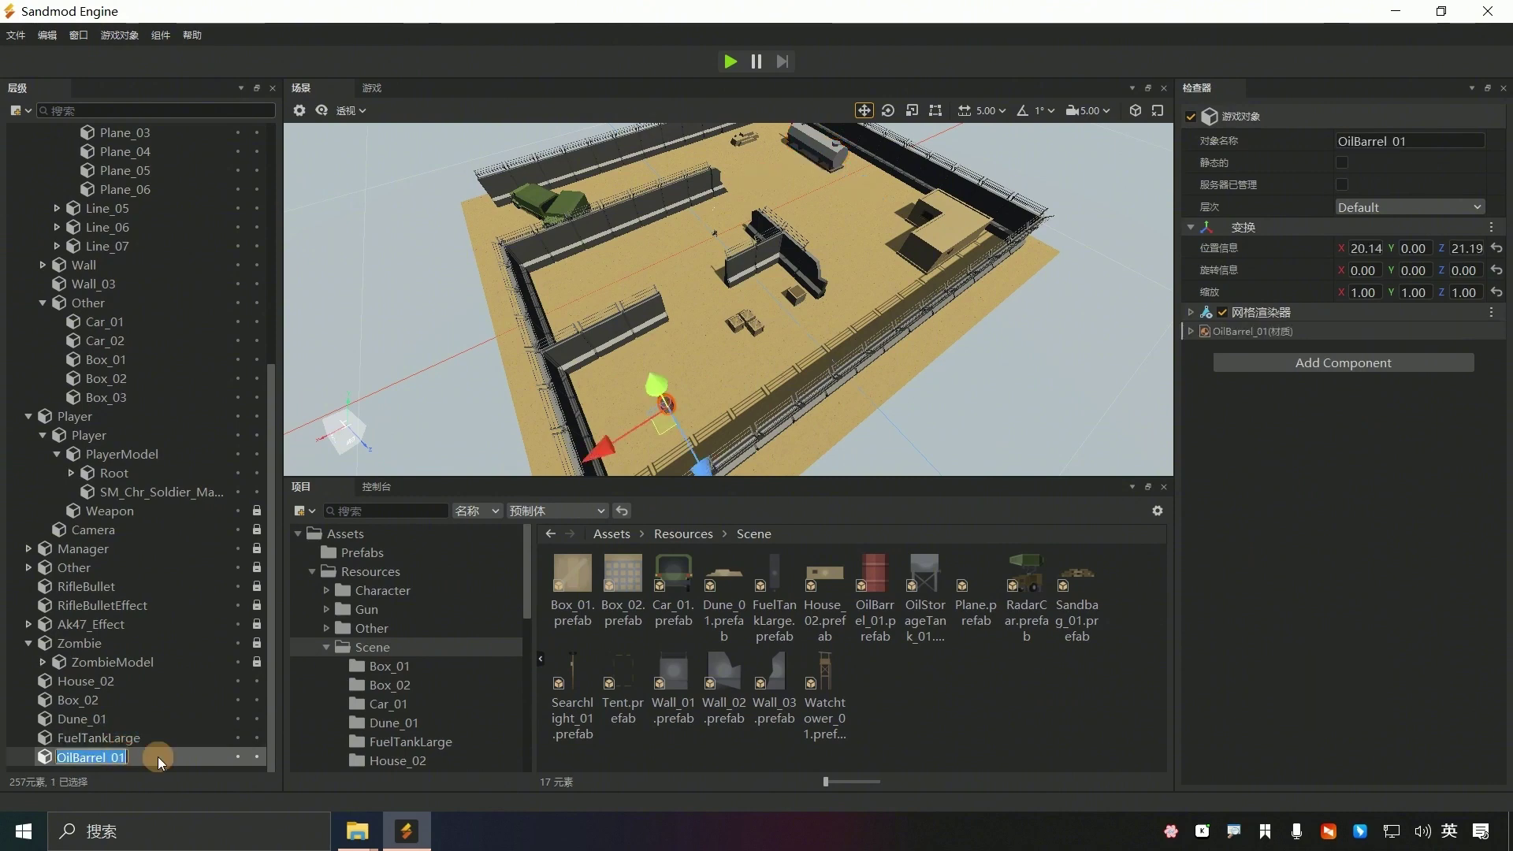
click(1344, 362)
text(box)
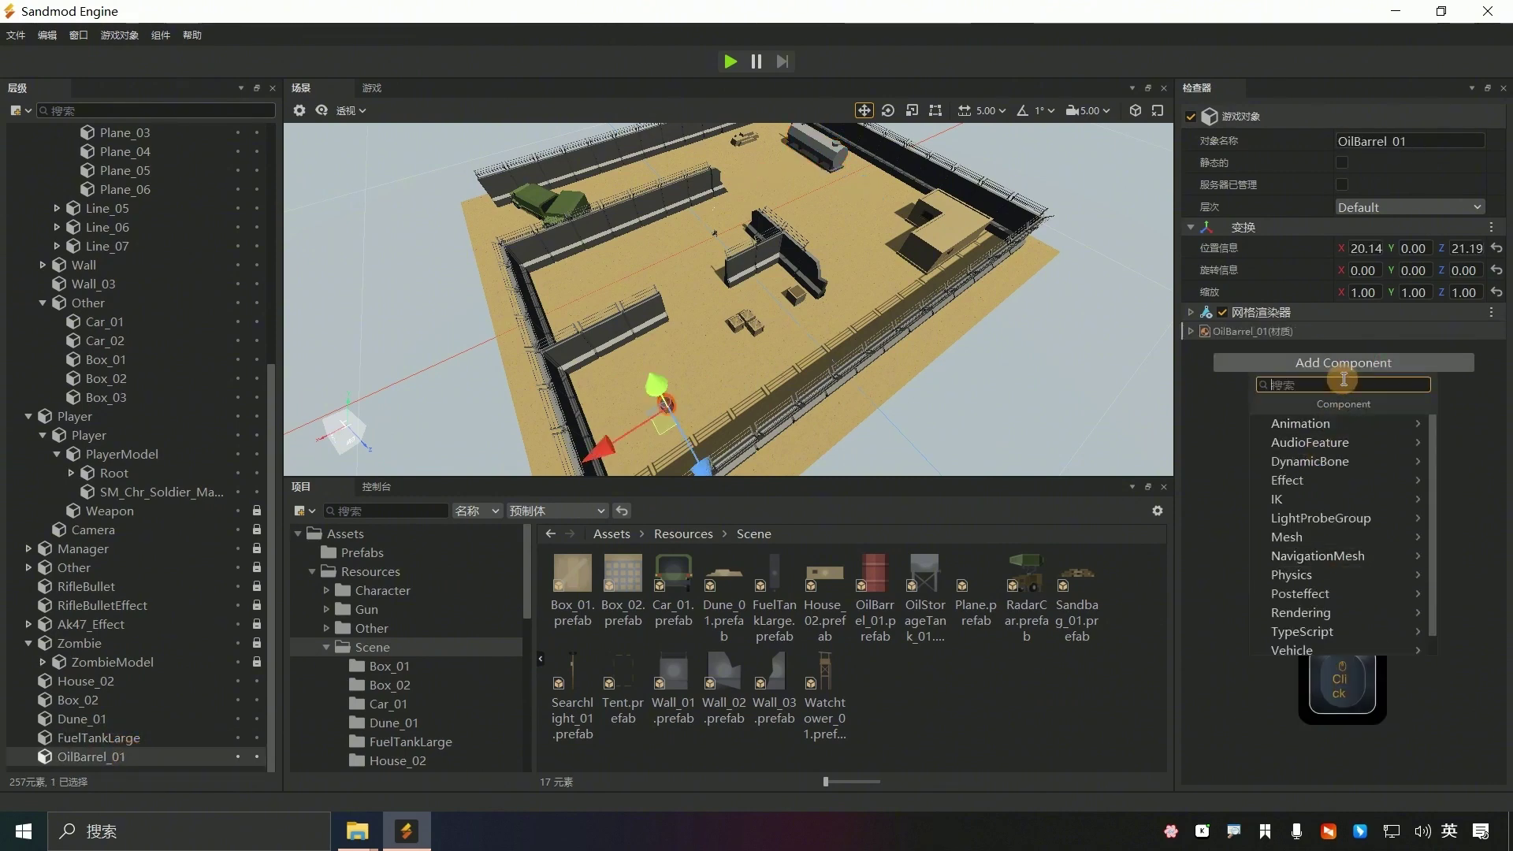
click(1304, 424)
- Add a MeshCollider component to the FuelTankLarge object and save the scene
click(99, 738)
click(1344, 363)
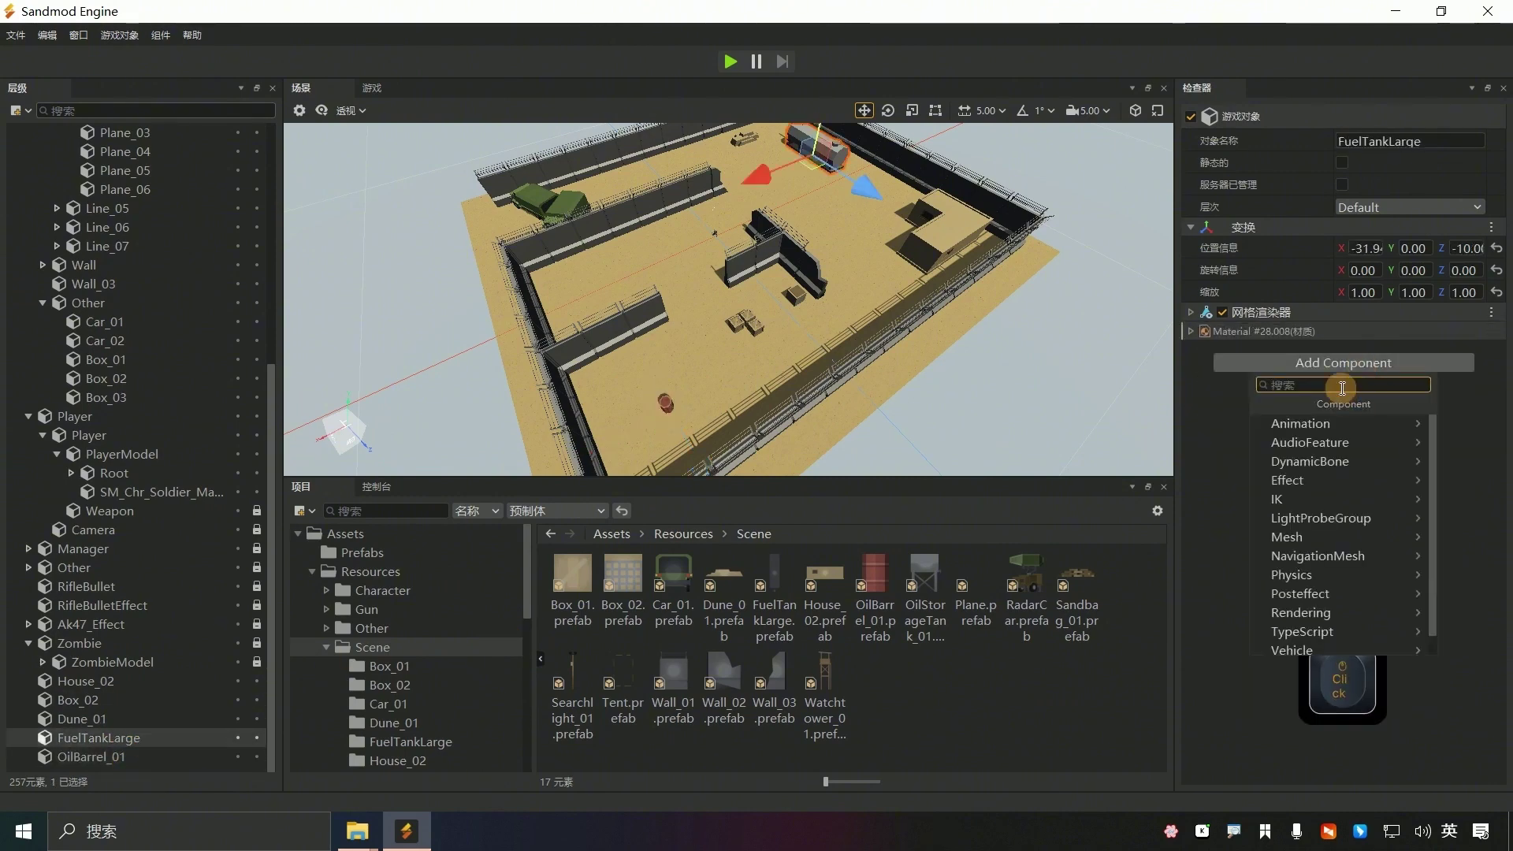
text(mesh)
click(1293, 519)
key(ctrl+s)
- Move House_02, Box_02, Dune_01, FuelTankLarge and OilBarrel_01 into the Other group under StaticObject
scroll(126, 716, down, 5)
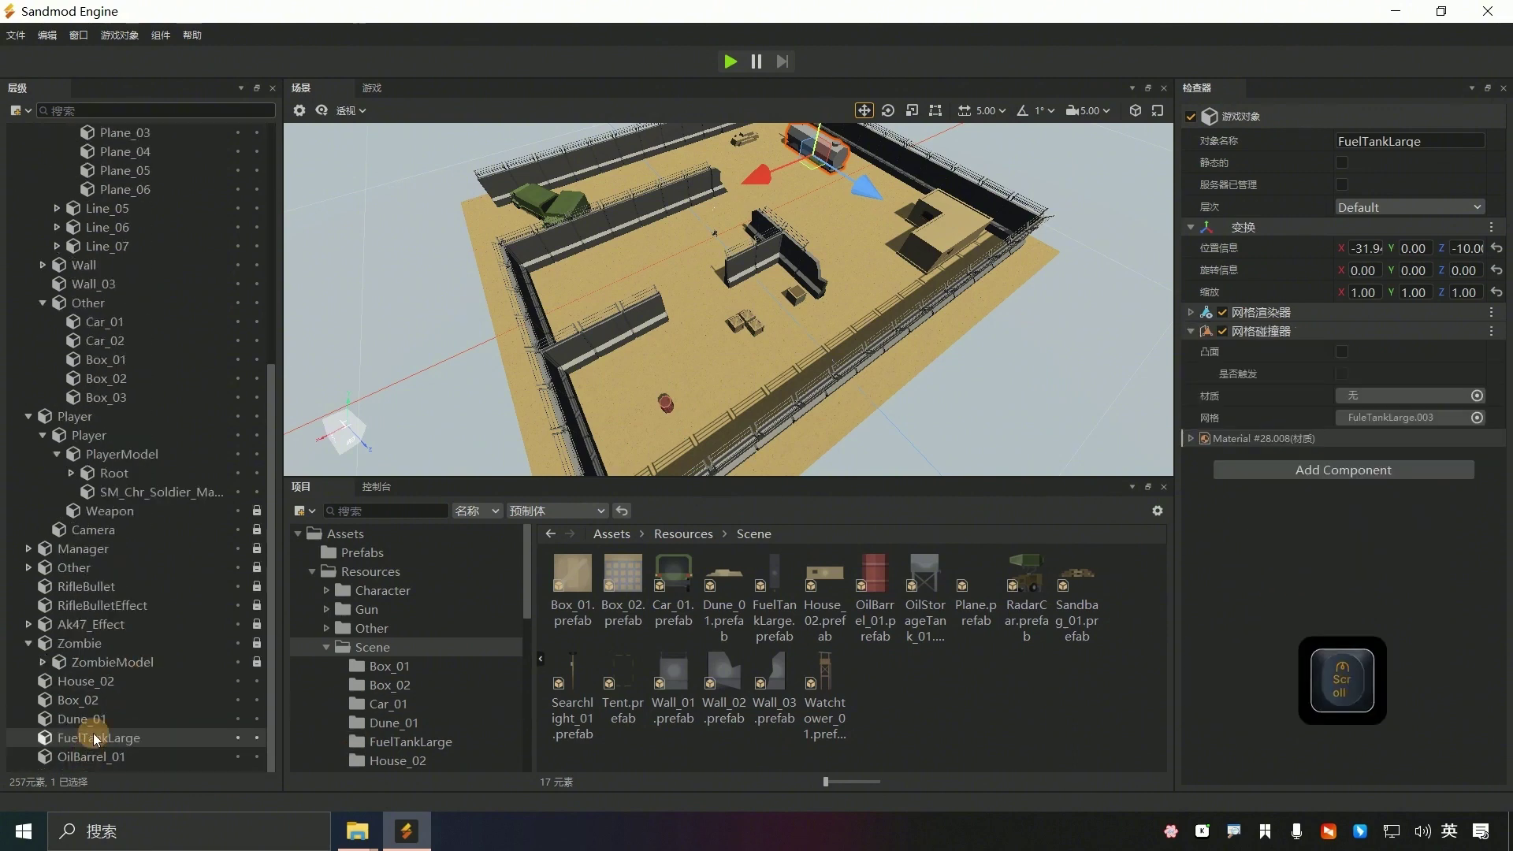
click(89, 682)
shift+click(105, 759)
drag(90, 681, 110, 316)
click(42, 208)
click(98, 268)
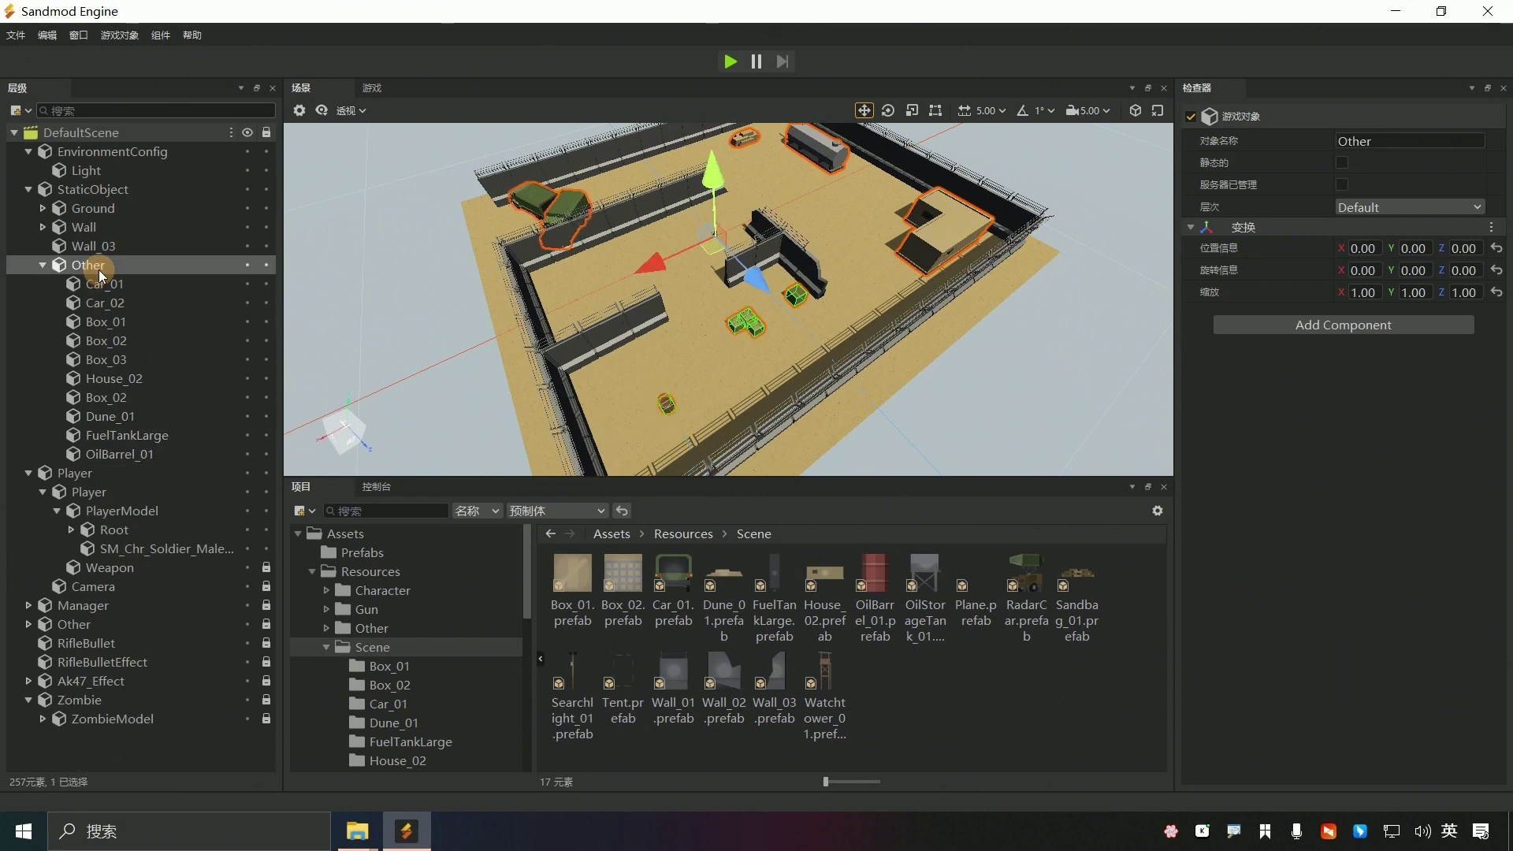
- Add the OilStorageTank_01 prefab beside the large fuel tank, at about X -33.3, Y 0, Z 3.66
drag(926, 583, 747, 235)
drag(703, 246, 749, 221)
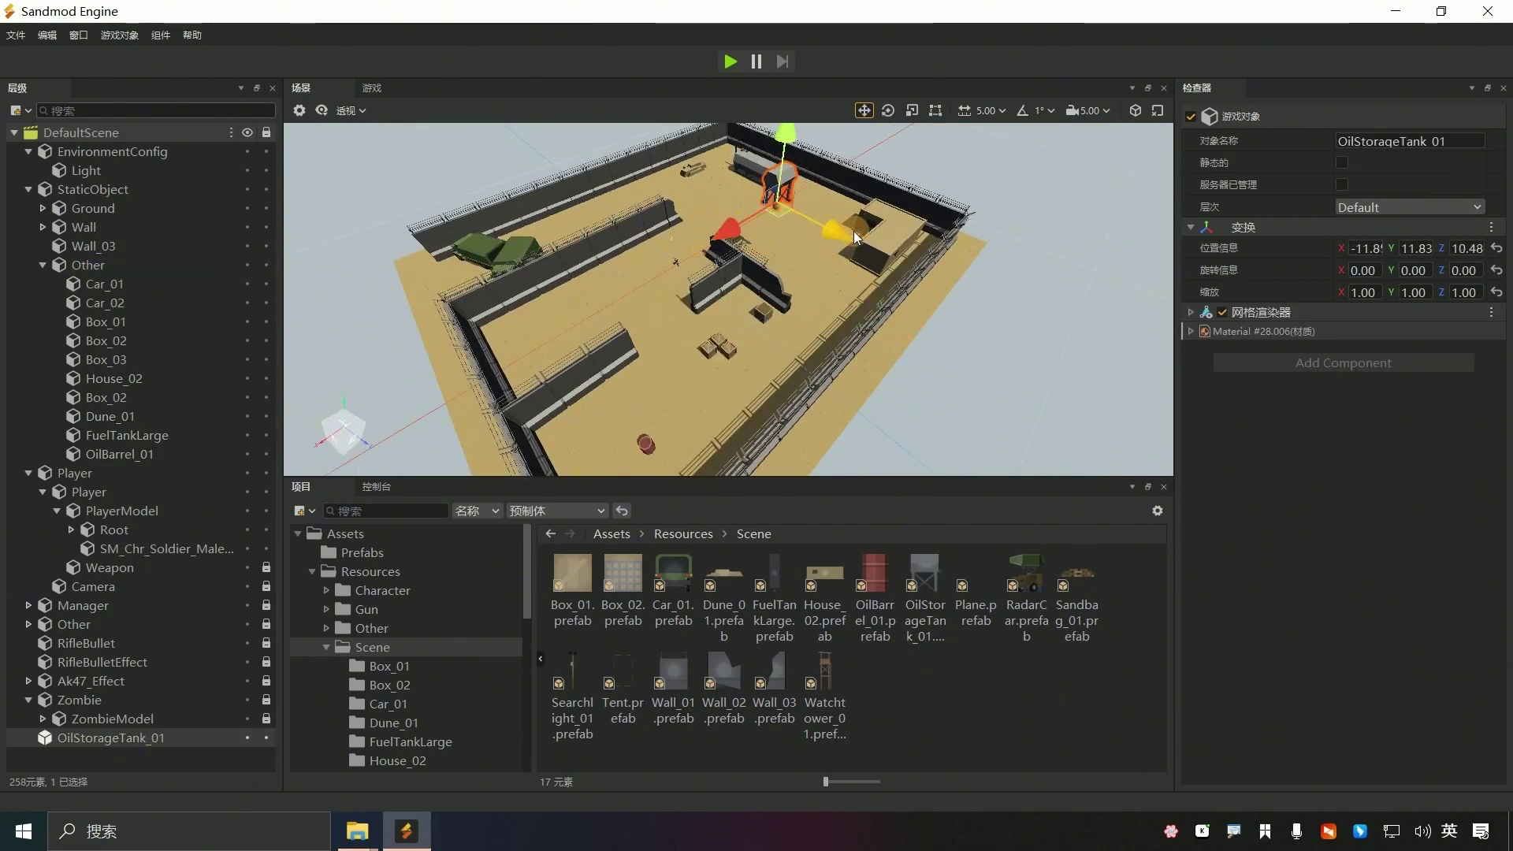
key(f)
drag(714, 315, 978, 409)
scroll(978, 409, down, 3)
drag(902, 471, 891, 401)
drag(817, 318, 845, 324)
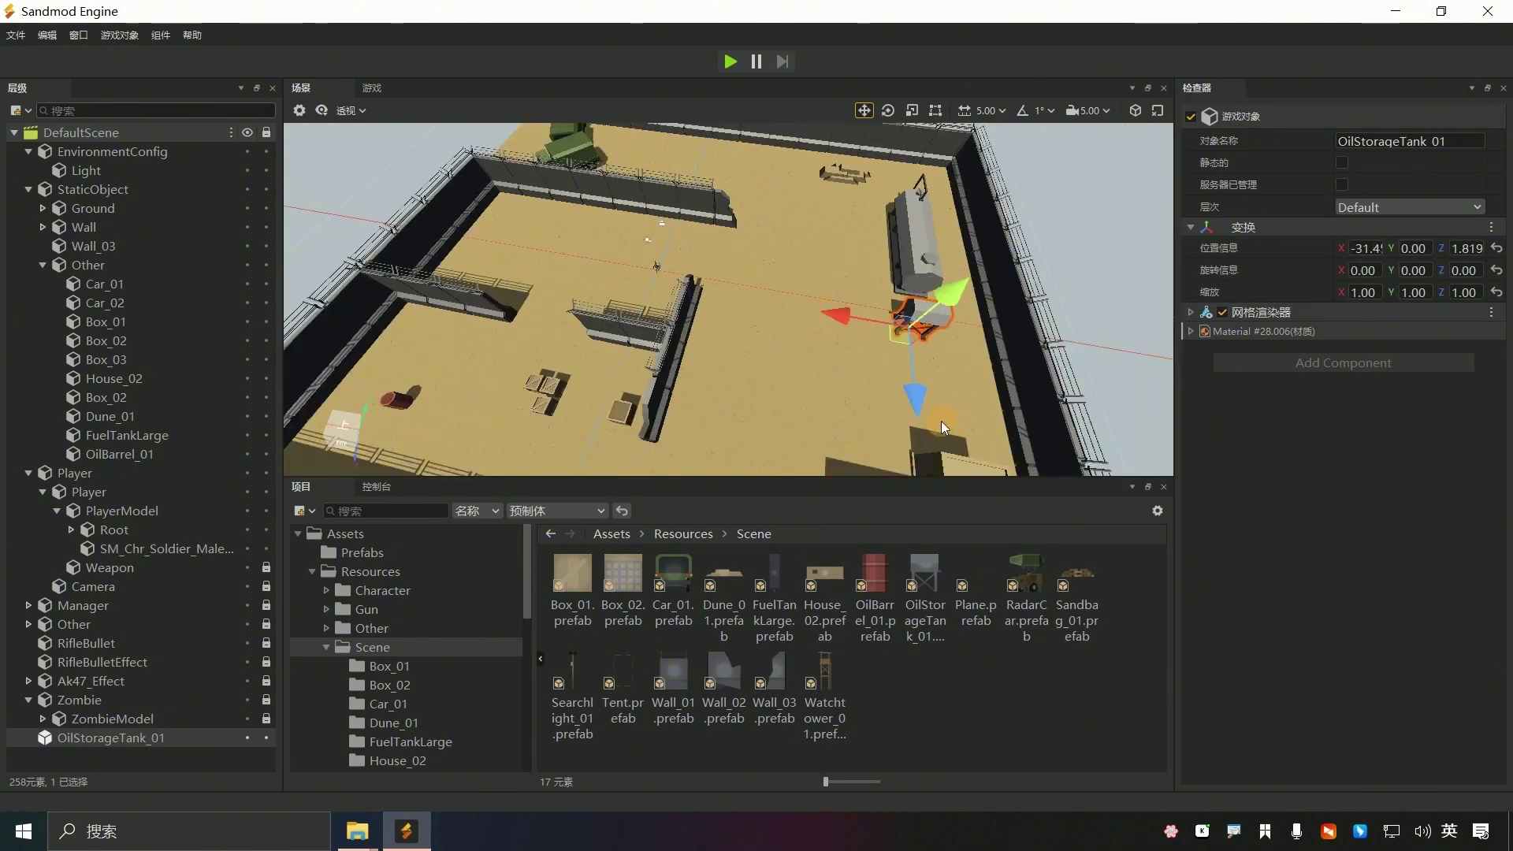
drag(918, 403, 919, 421)
drag(834, 336, 861, 342)
right_drag(942, 359, 974, 421)
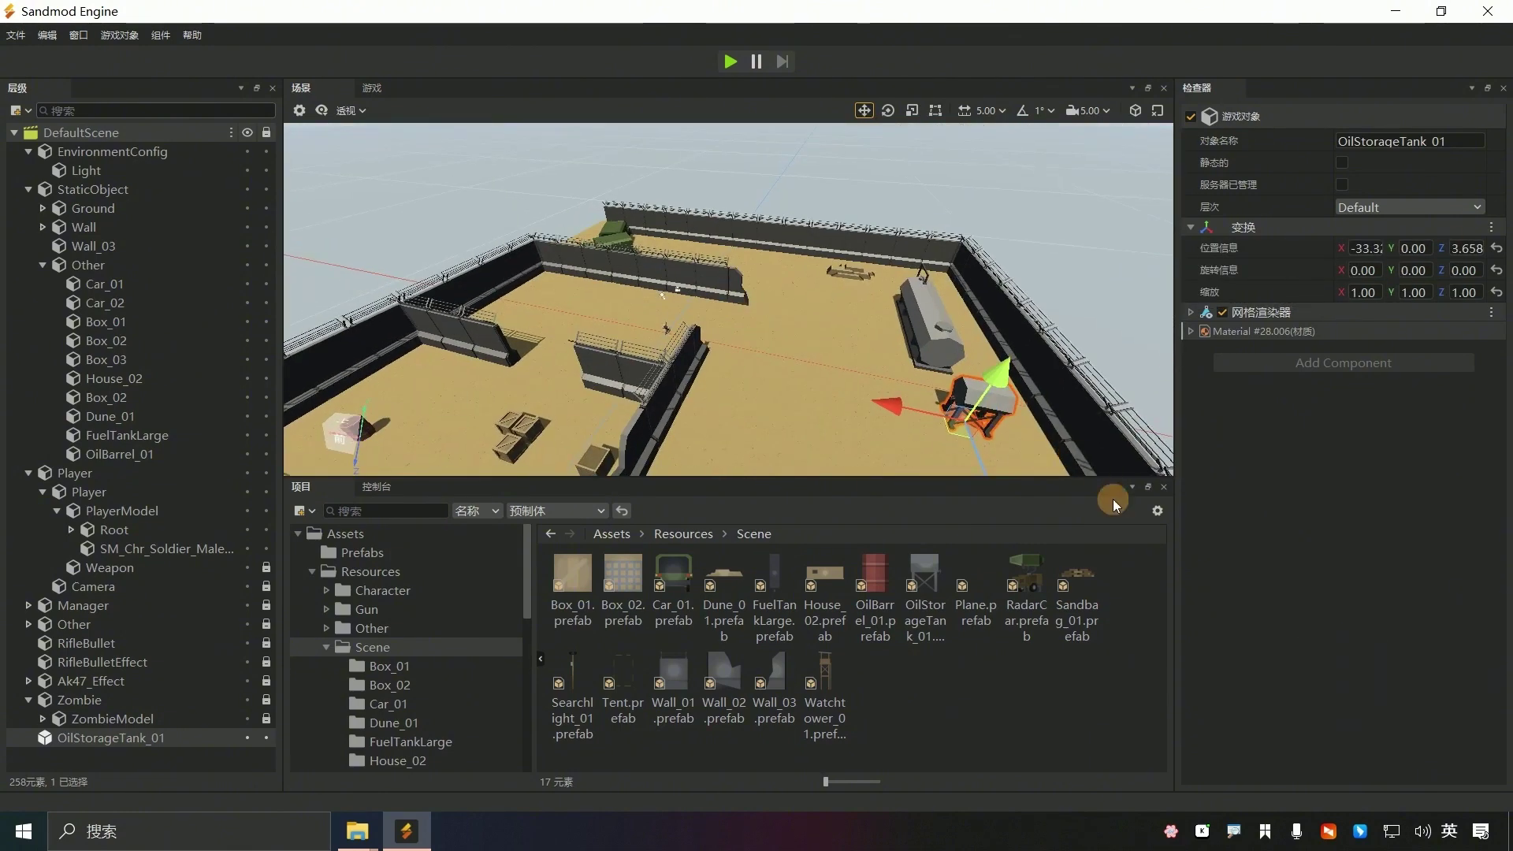
- Unpack the OilStorageTank_01 prefab in the scene and add a BoxCollider component to it
key(f)
right_drag(749, 275, 953, 352)
right_click(174, 737)
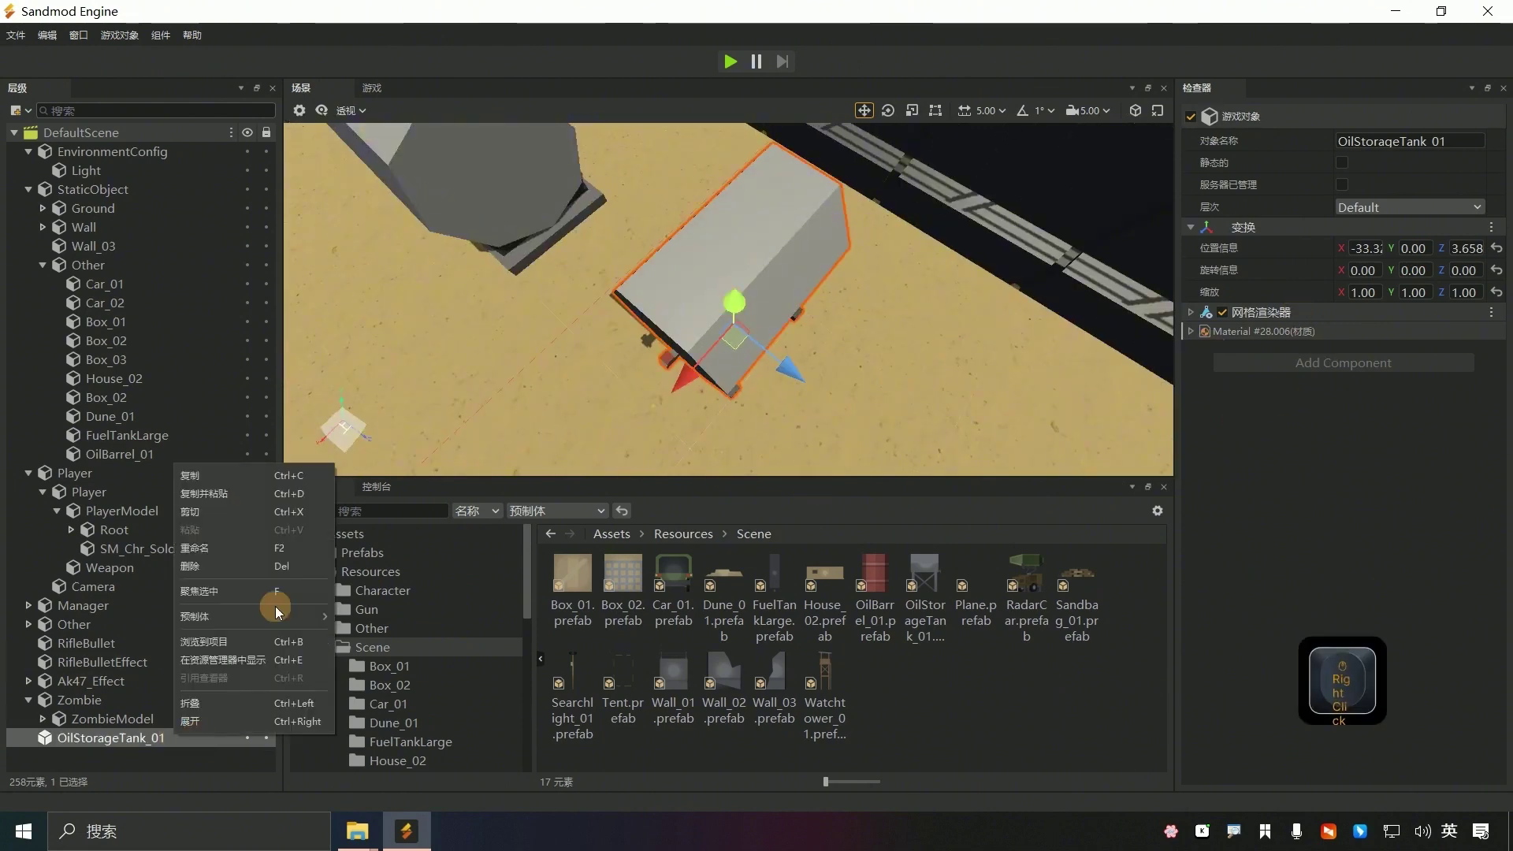
click(1344, 363)
text(box)
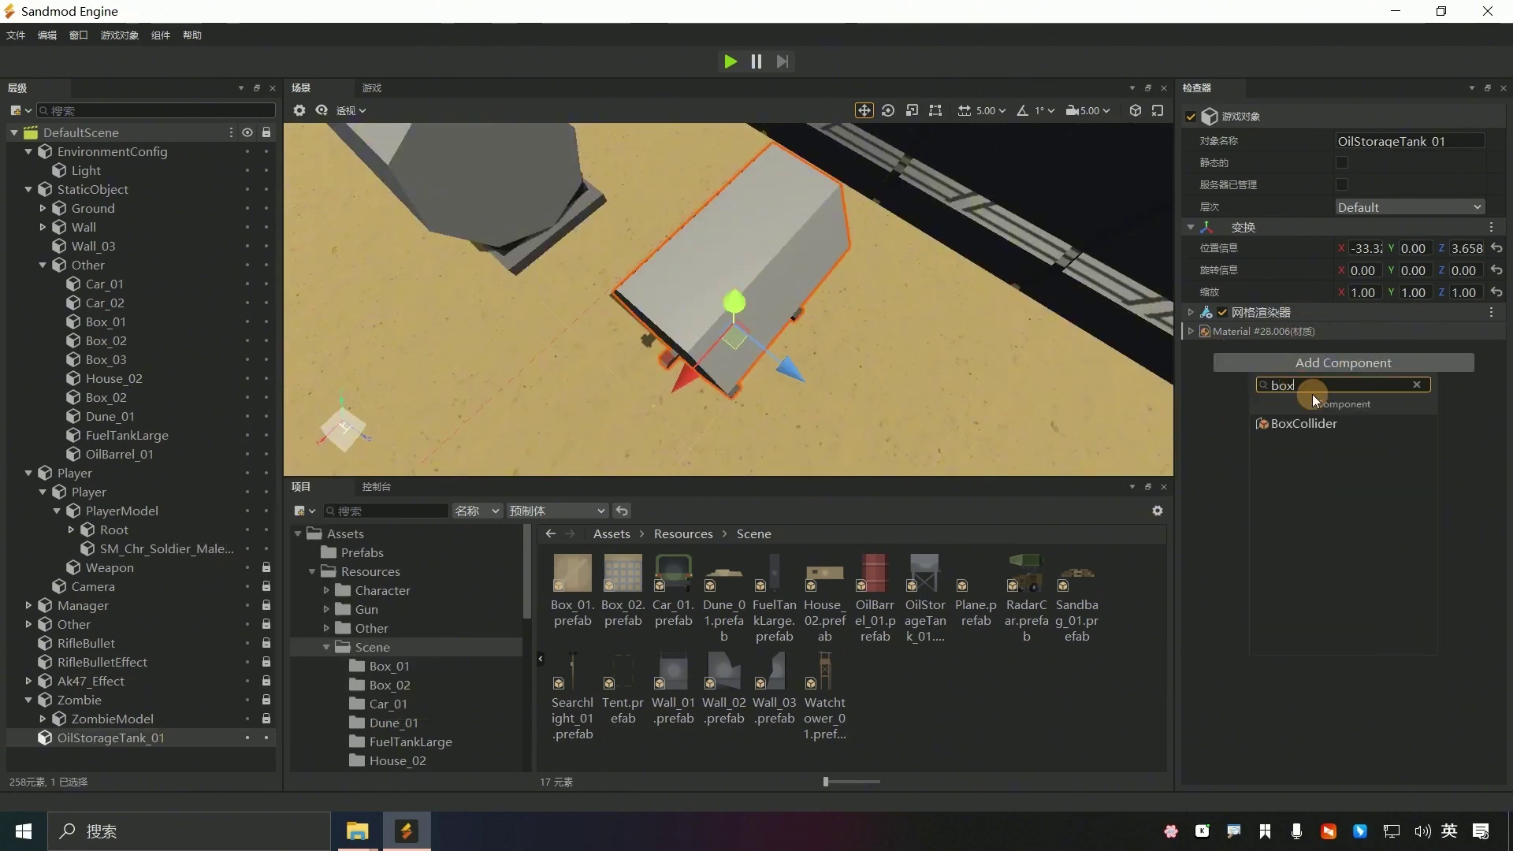
click(1304, 420)
mouse_move(753, 394)
right_down()
mouse_move(729, 300)
mouse_move(745, 370)
right_up()
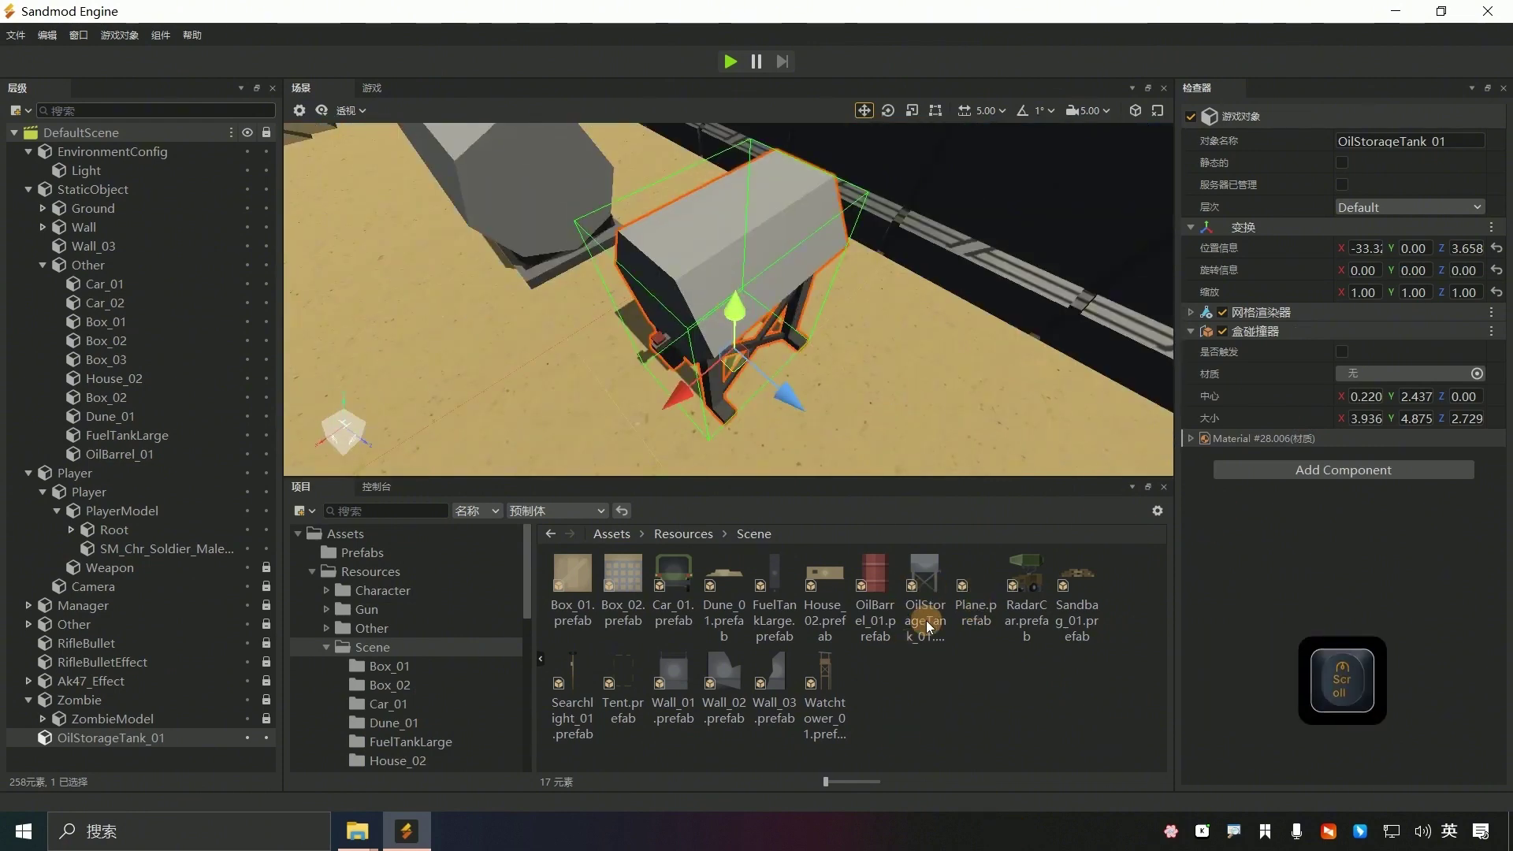
- Add the RadarCar prefab to the open ground in front of the tanks, at about X -18.6, Y 0, Z 2.76
drag(1027, 574, 631, 355)
key(f)
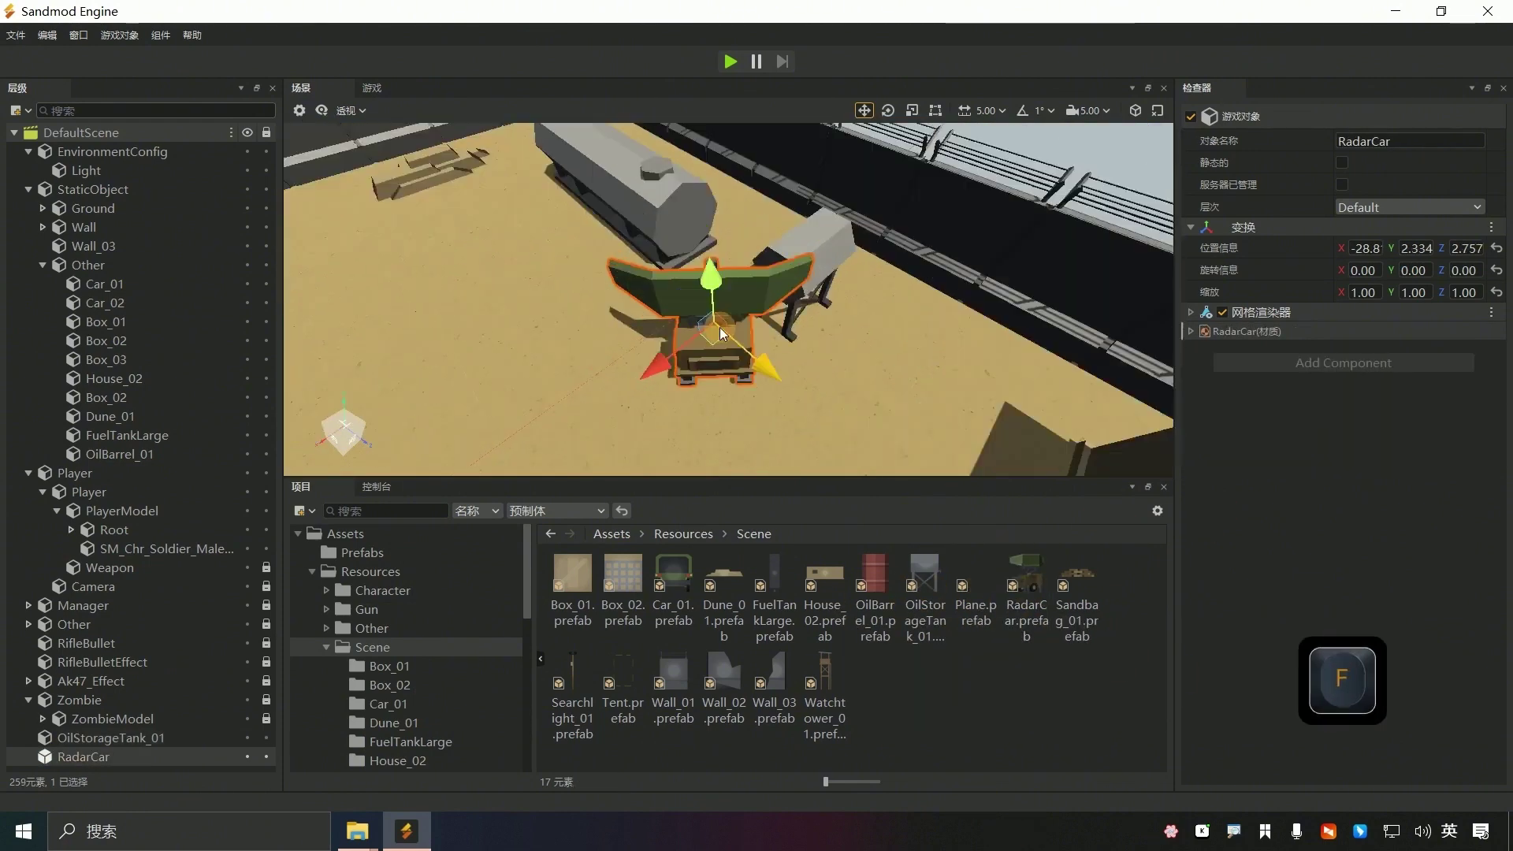
drag(721, 328, 510, 391)
scroll(509, 391, down, 5)
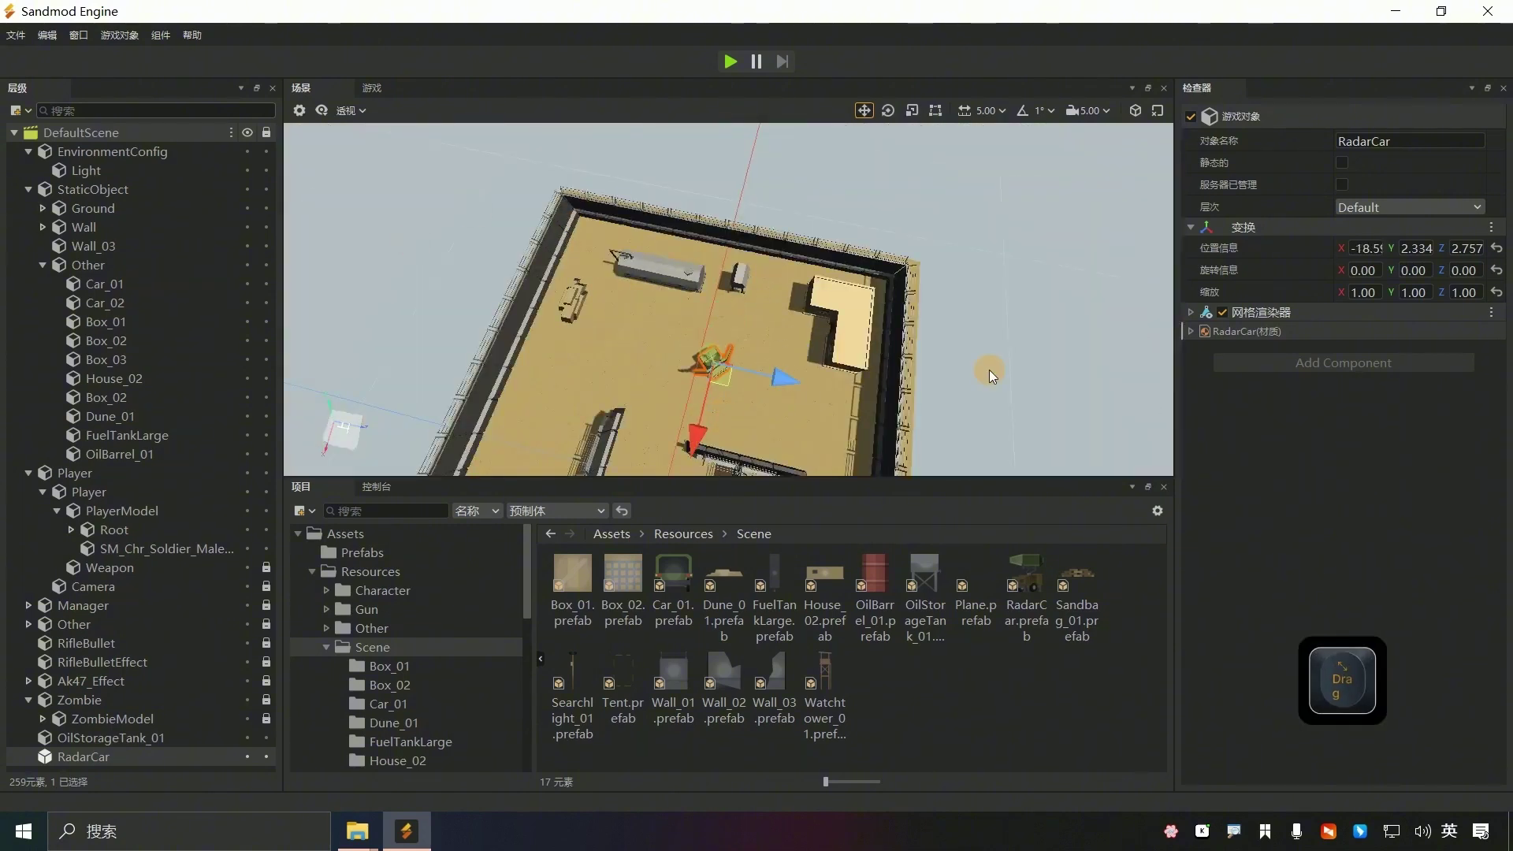
right_drag(797, 438, 761, 370)
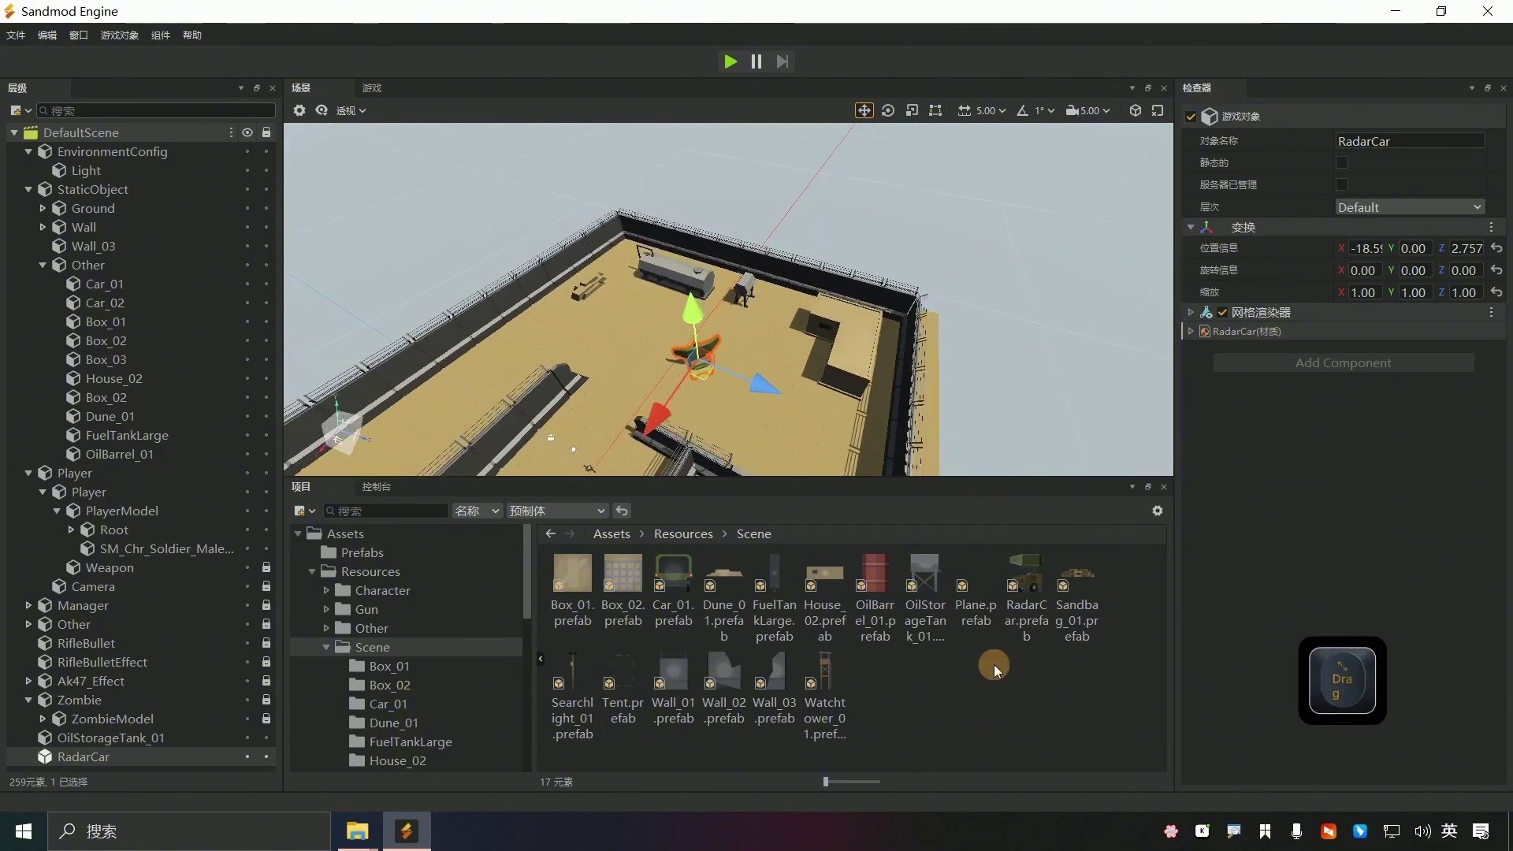
- Unpack the RadarCar prefab in the scene and add a MeshCollider component to it
right_click(90, 757)
mouse_move(223, 640)
click(296, 713)
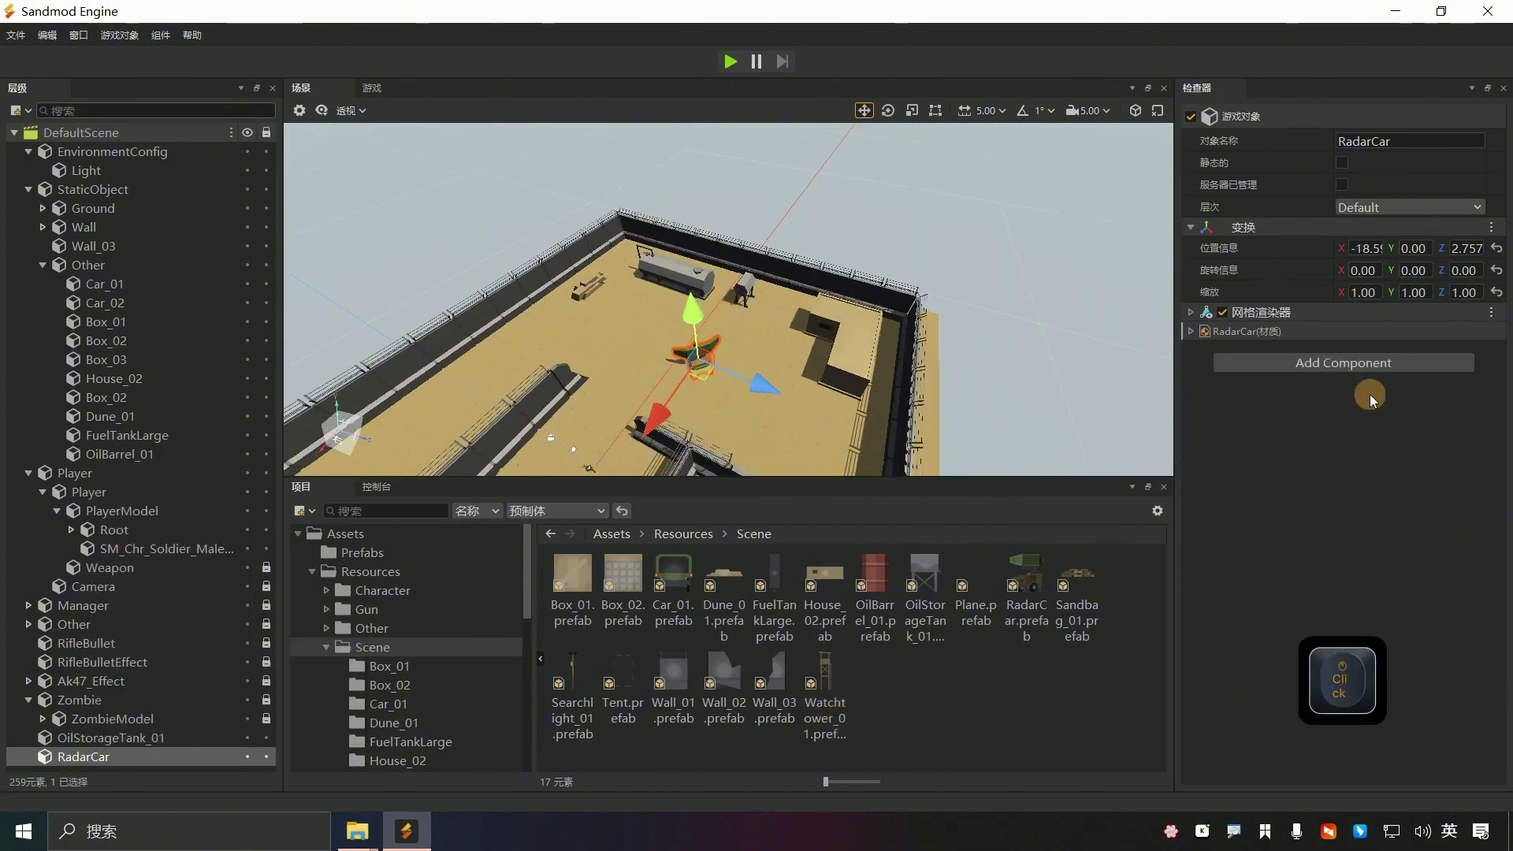
click(1362, 366)
click(1335, 386)
text(mesh)
click(1310, 518)
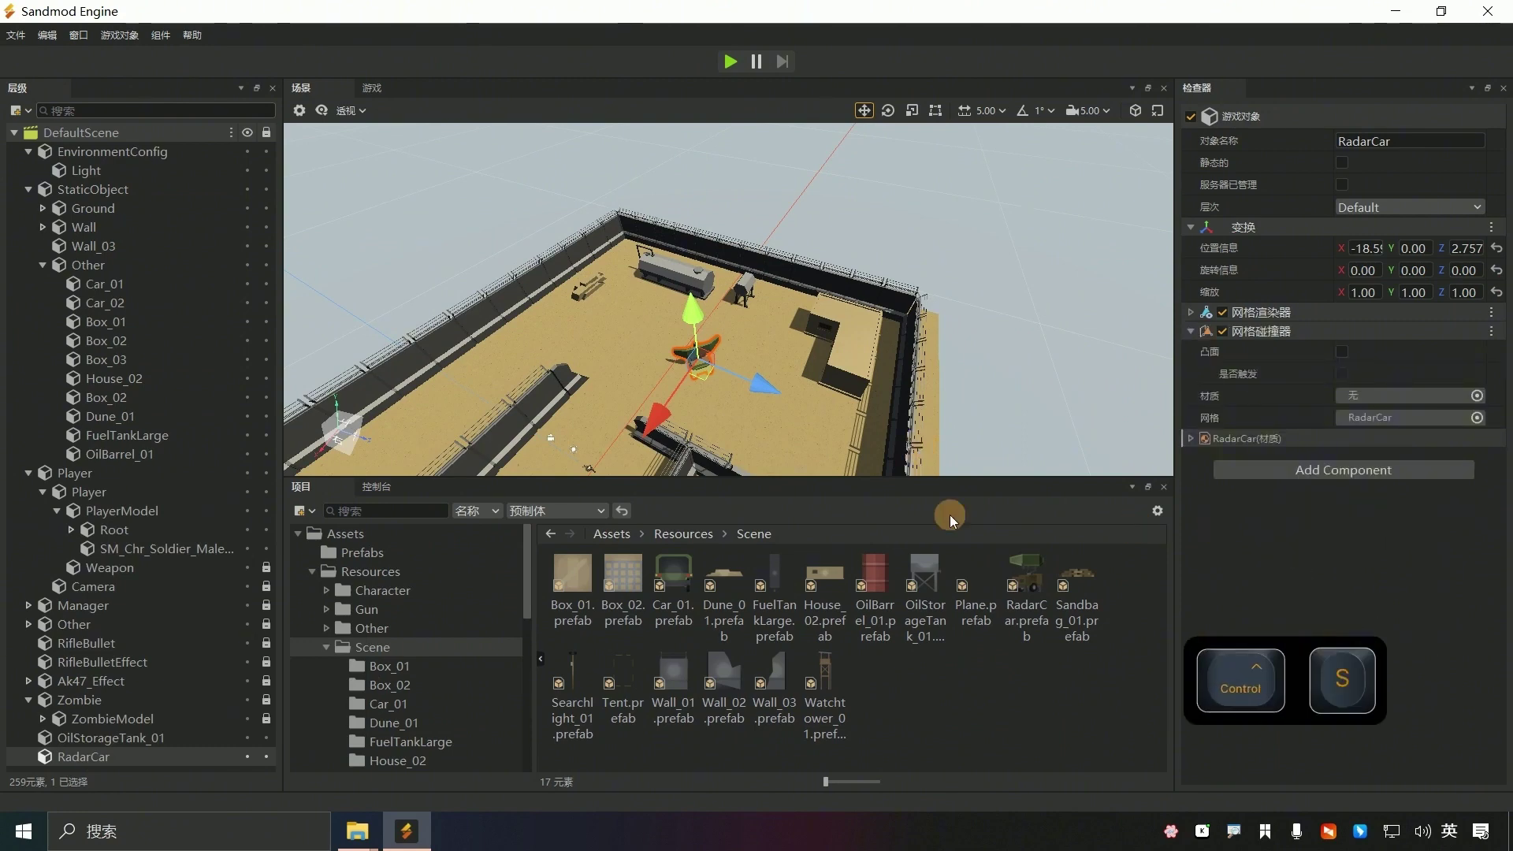
- Add the Sandbag_01 prefab between the radar car and the house, at about X -24.4, Y 0, Z 8.19
drag(1077, 589, 749, 341)
click(744, 345)
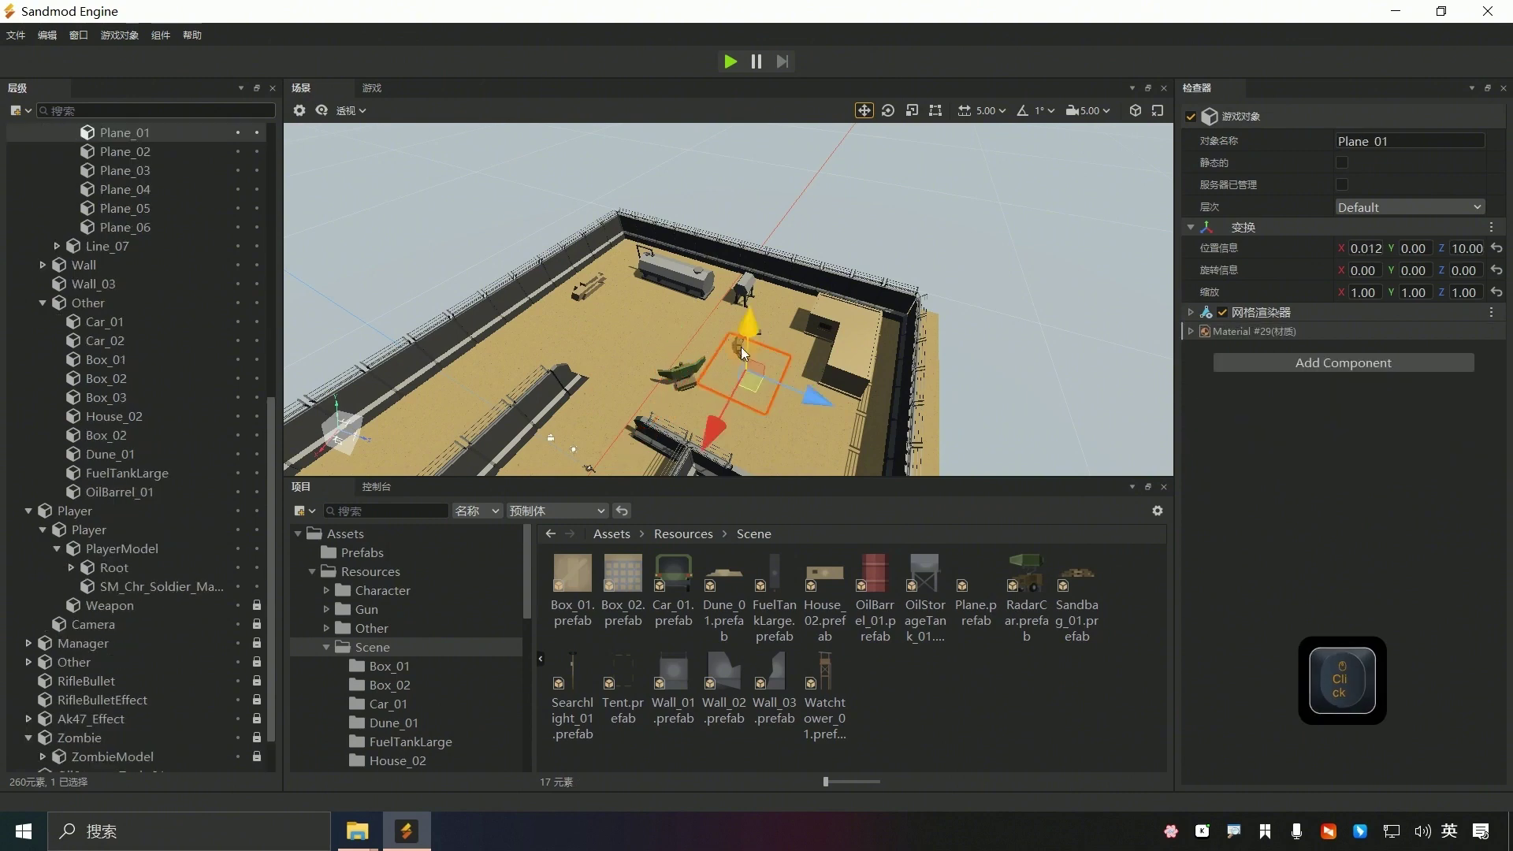
click(742, 347)
click(120, 743)
click(123, 755)
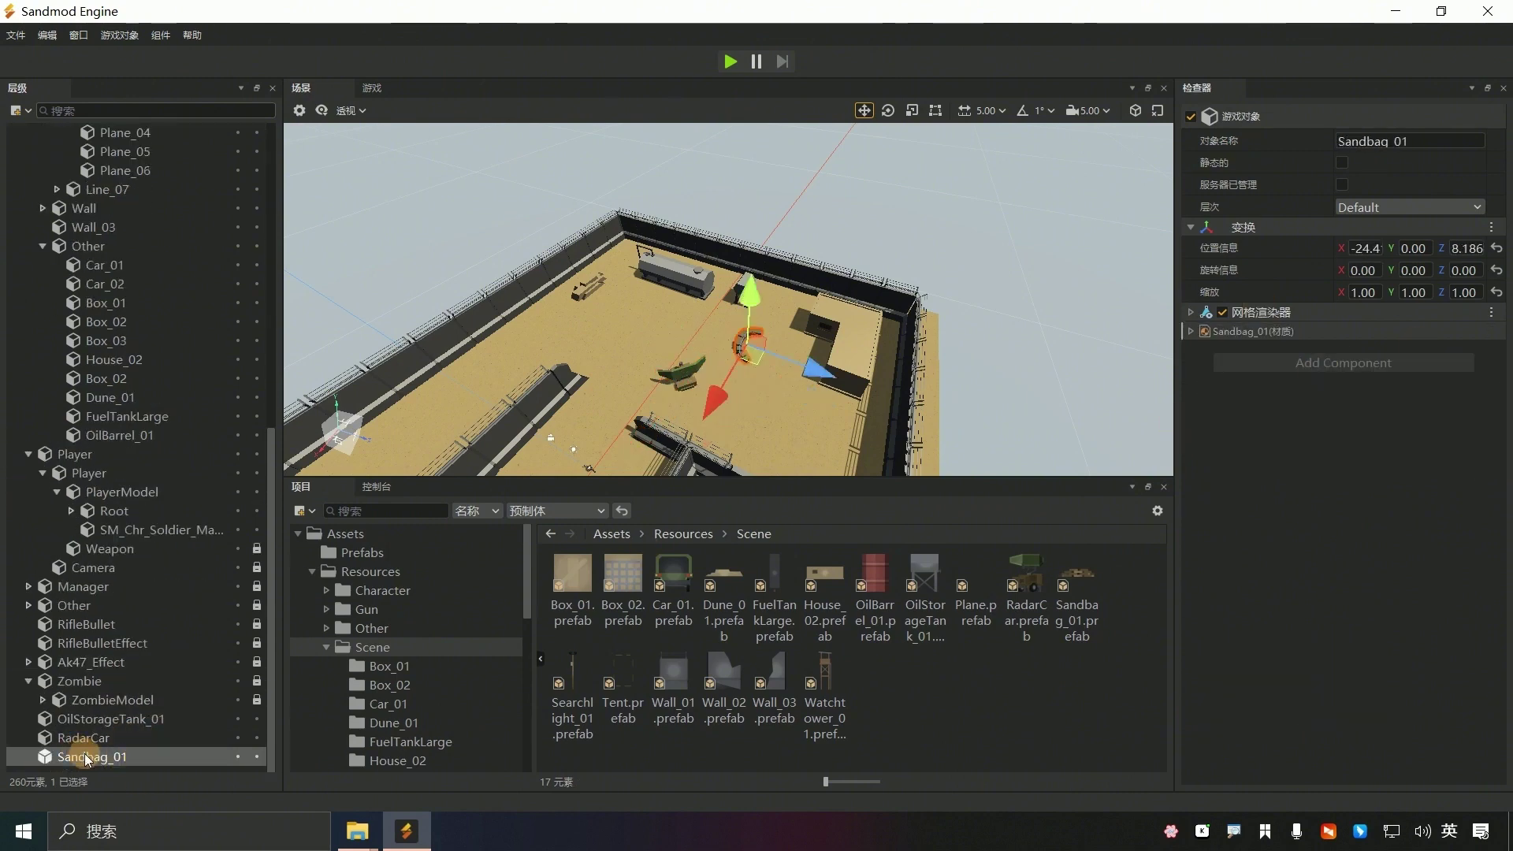
- Unpack the Sandbag_01 prefab in the scene and add a MeshCollider component to it
right_click(75, 755)
click(1342, 364)
click(1301, 575)
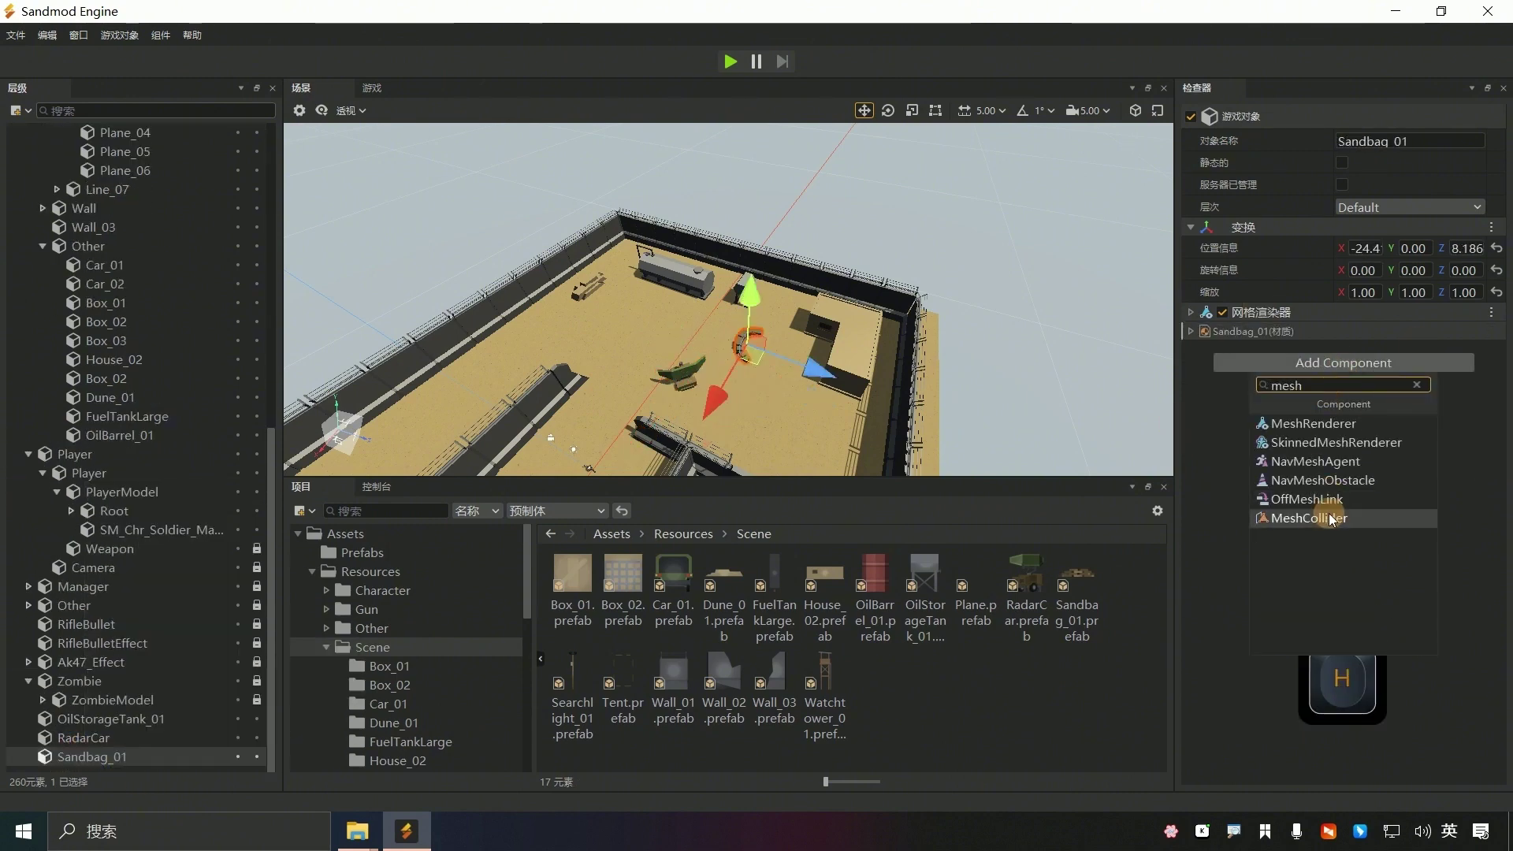
click(1297, 513)
- Add the Searchlight_01 prefab beside the end of the long inner wall, at about X -5, Y 0, Z -8.67
drag(573, 694, 579, 406)
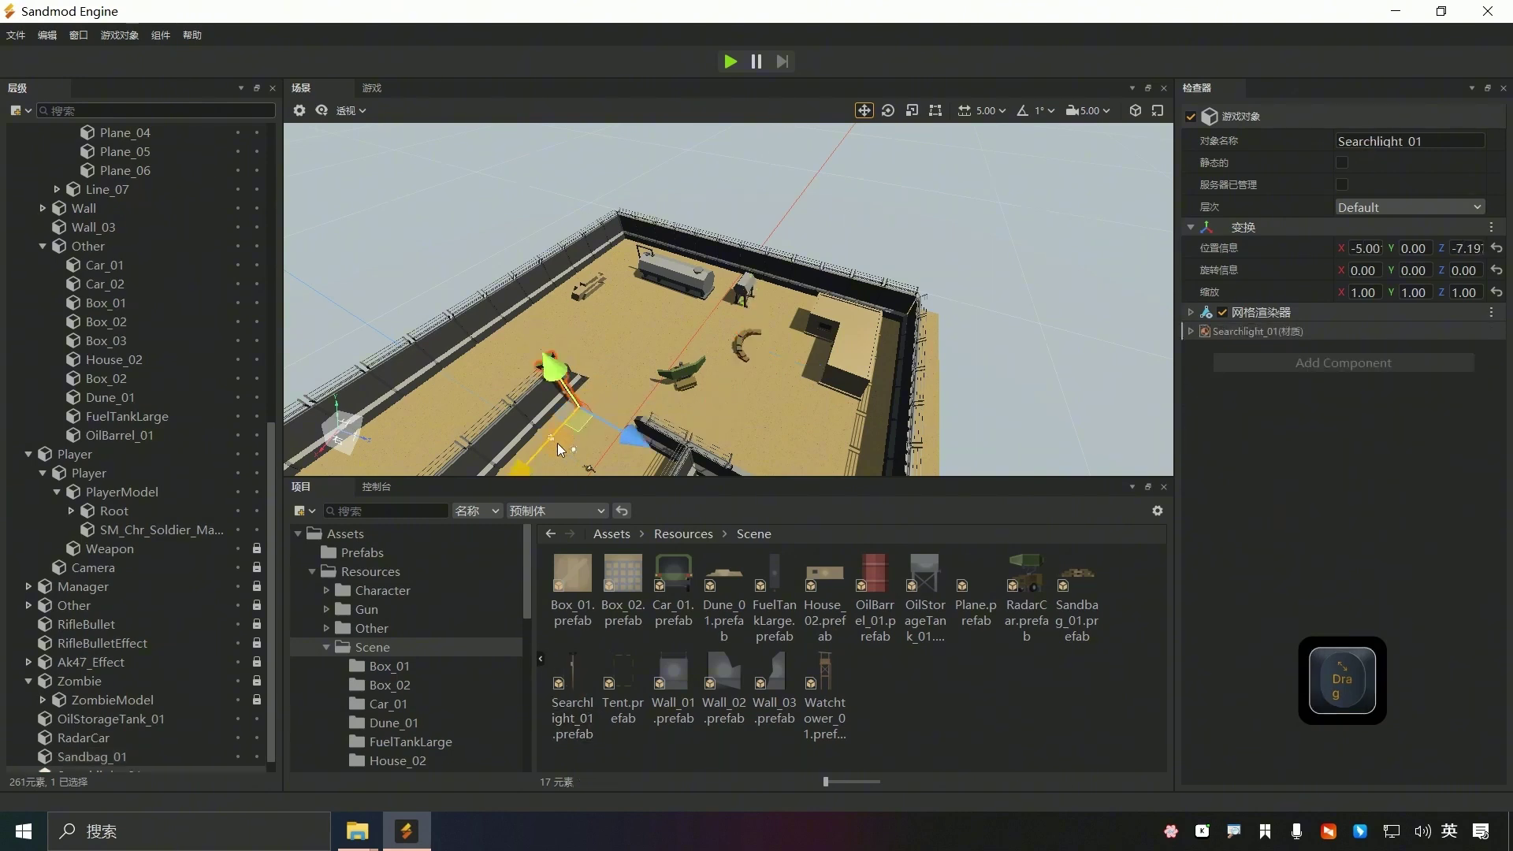
key(f)
alt+drag(740, 361, 728, 300)
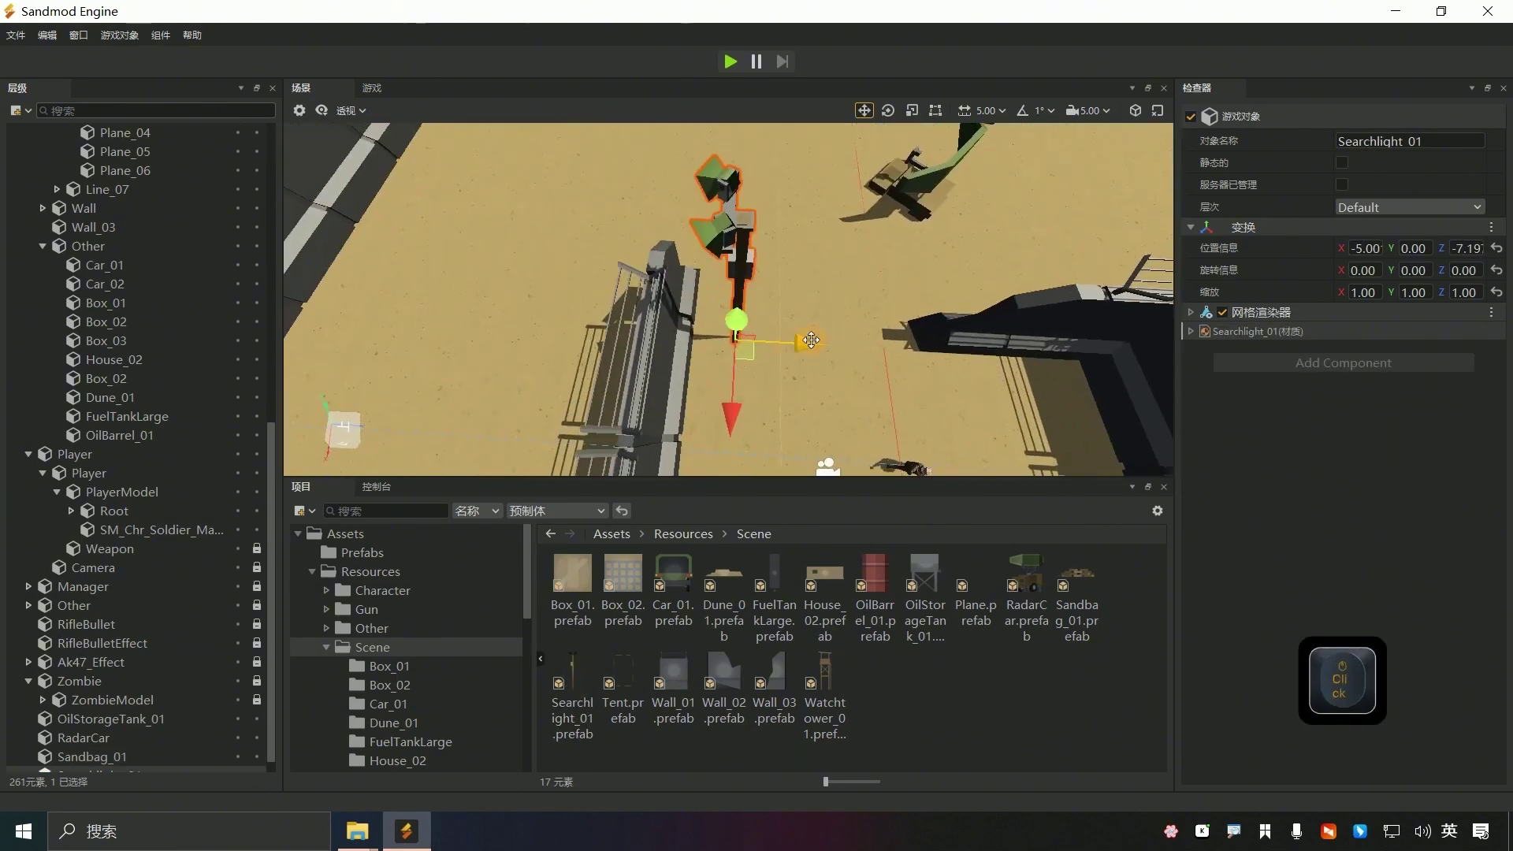
drag(800, 341, 763, 342)
alt+drag(867, 271, 729, 300)
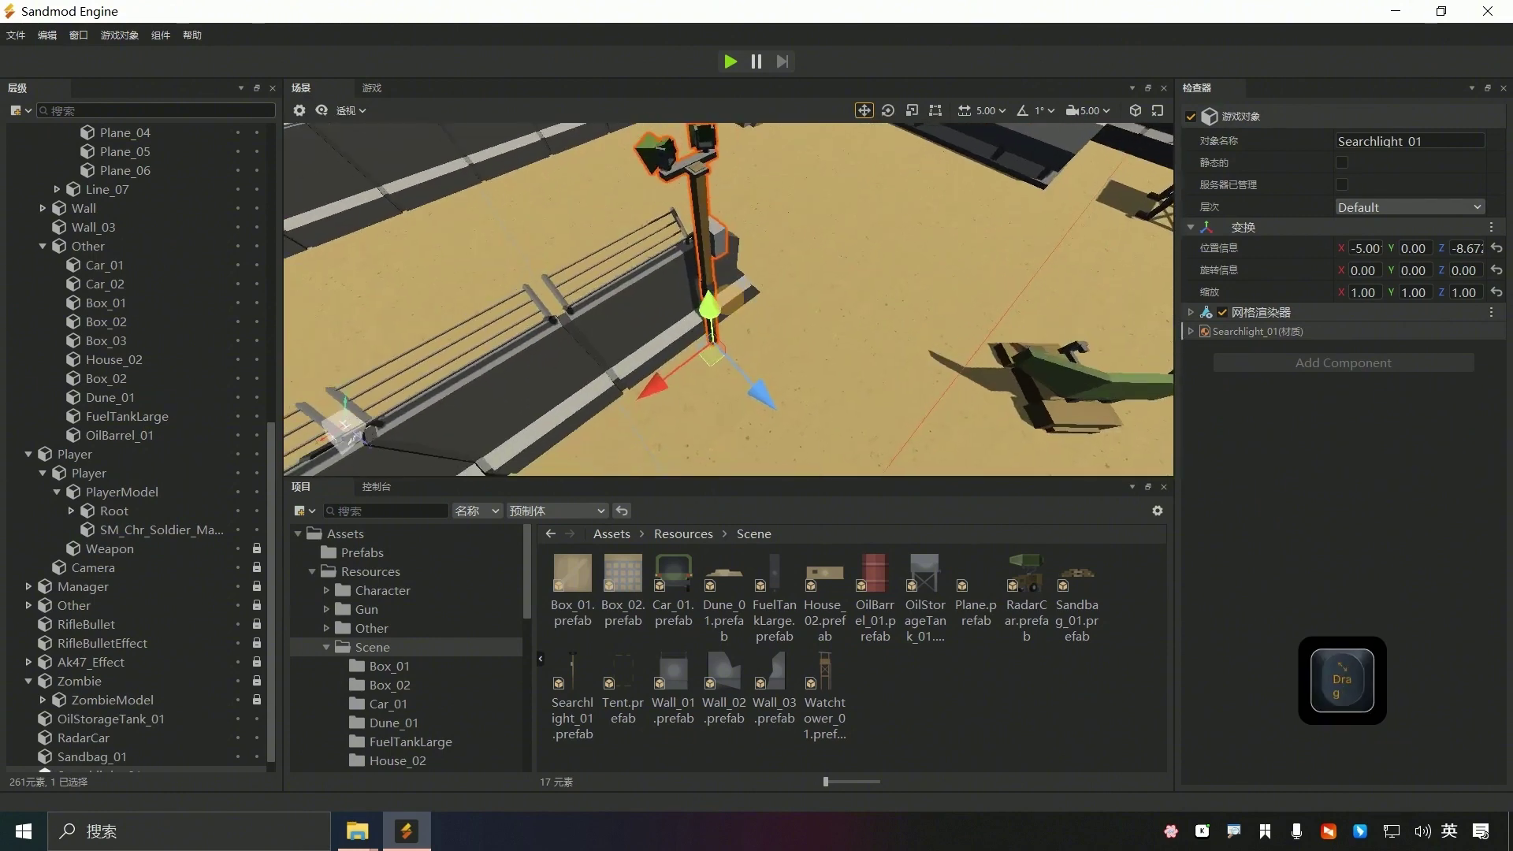
scroll(189, 710, down, 1)
- Unpack the Searchlight_01 prefab in the scene and add a MeshCollider component to it
right_click(154, 759)
click(408, 733)
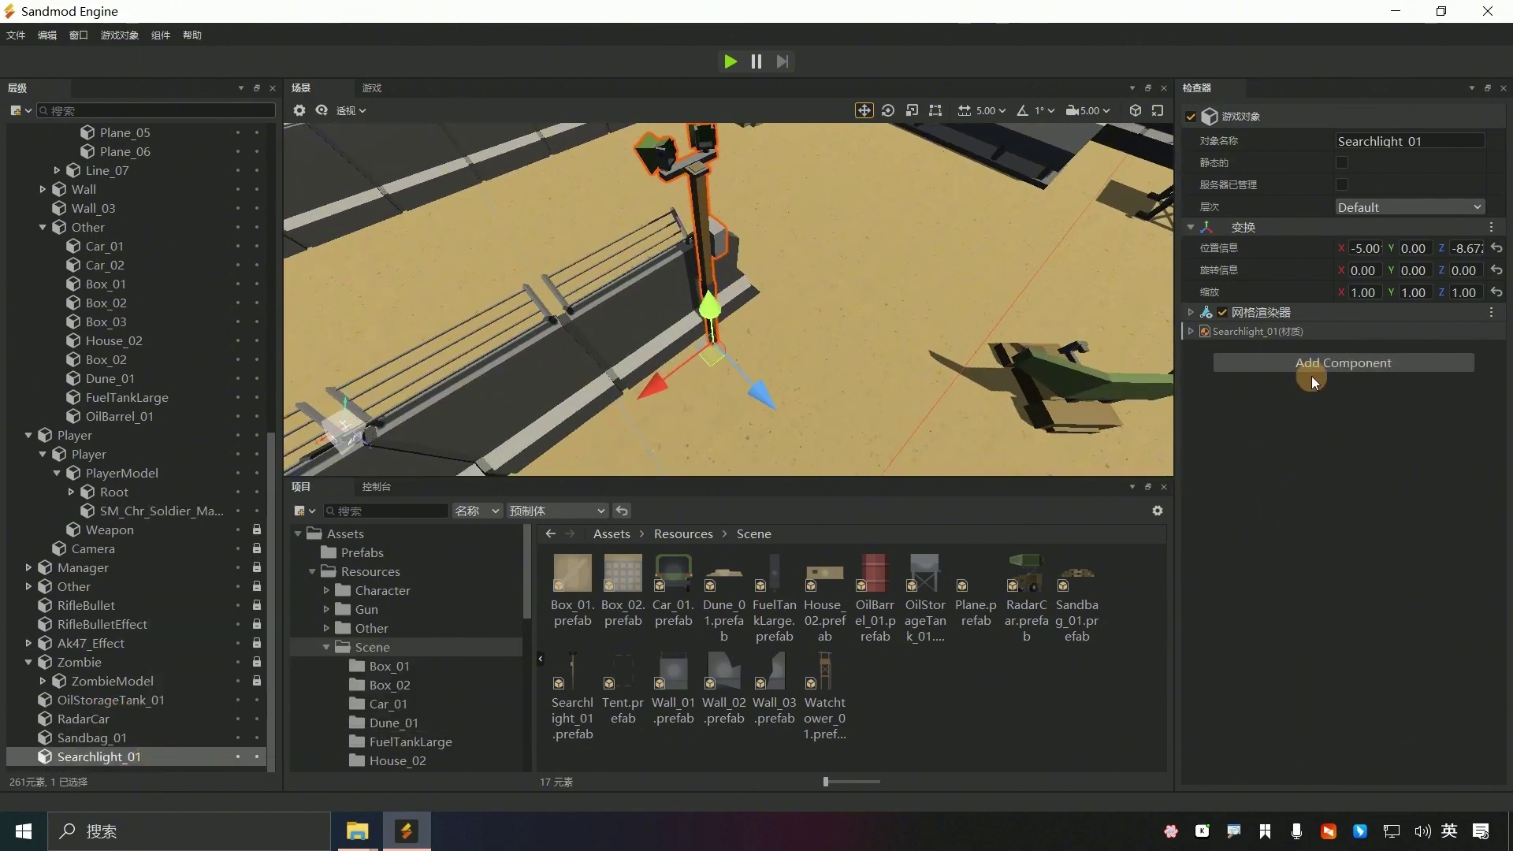
click(1324, 364)
text(mesh)
click(1309, 518)
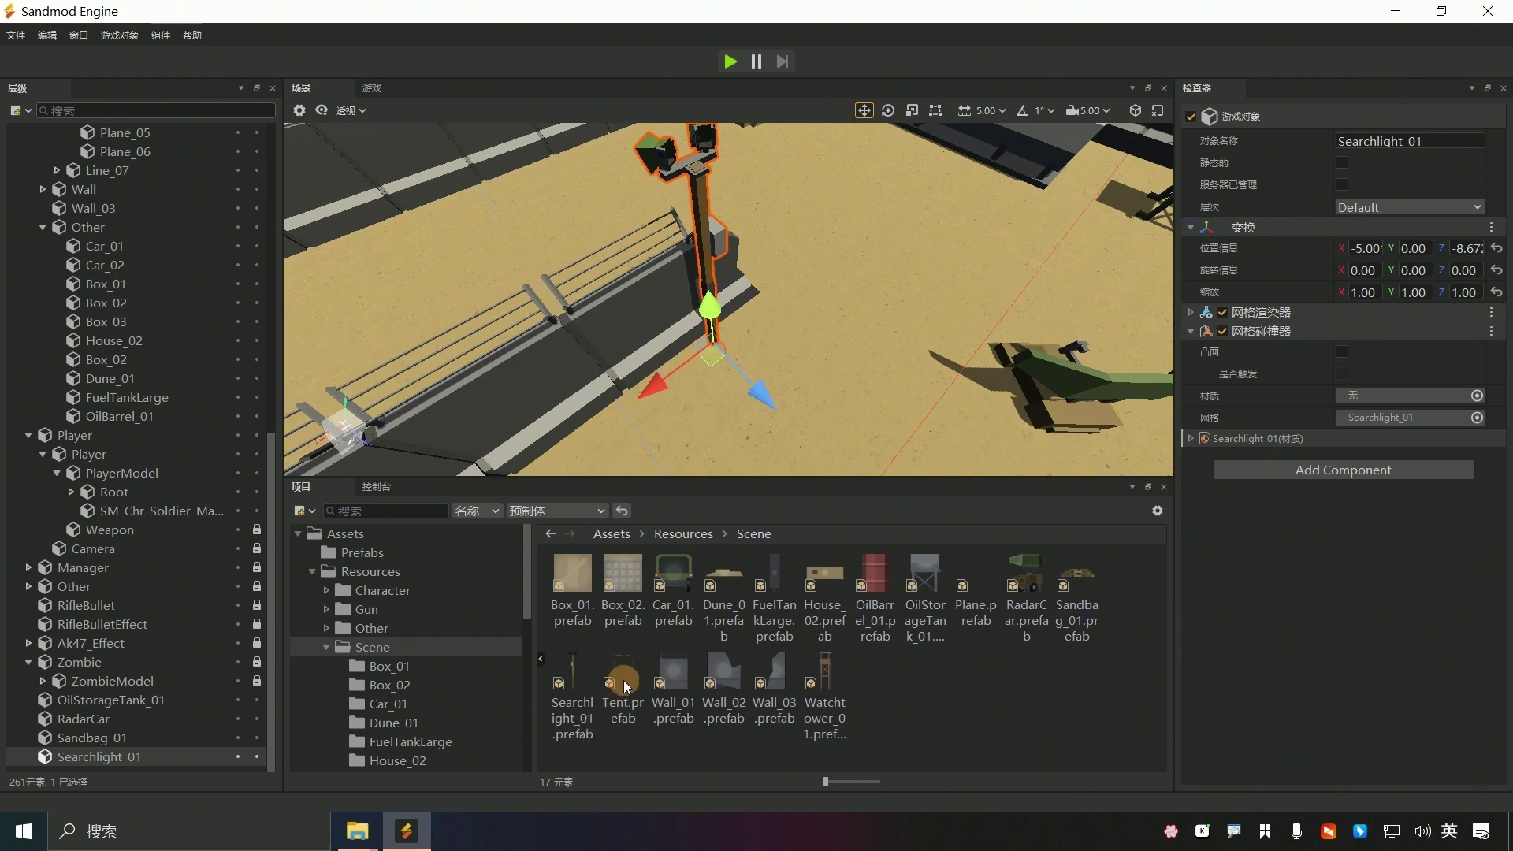
- Add the Tent prefab to the map with X and Y rotation 0 and Y position 0
drag(624, 687, 872, 380)
scroll(872, 380, down, 8)
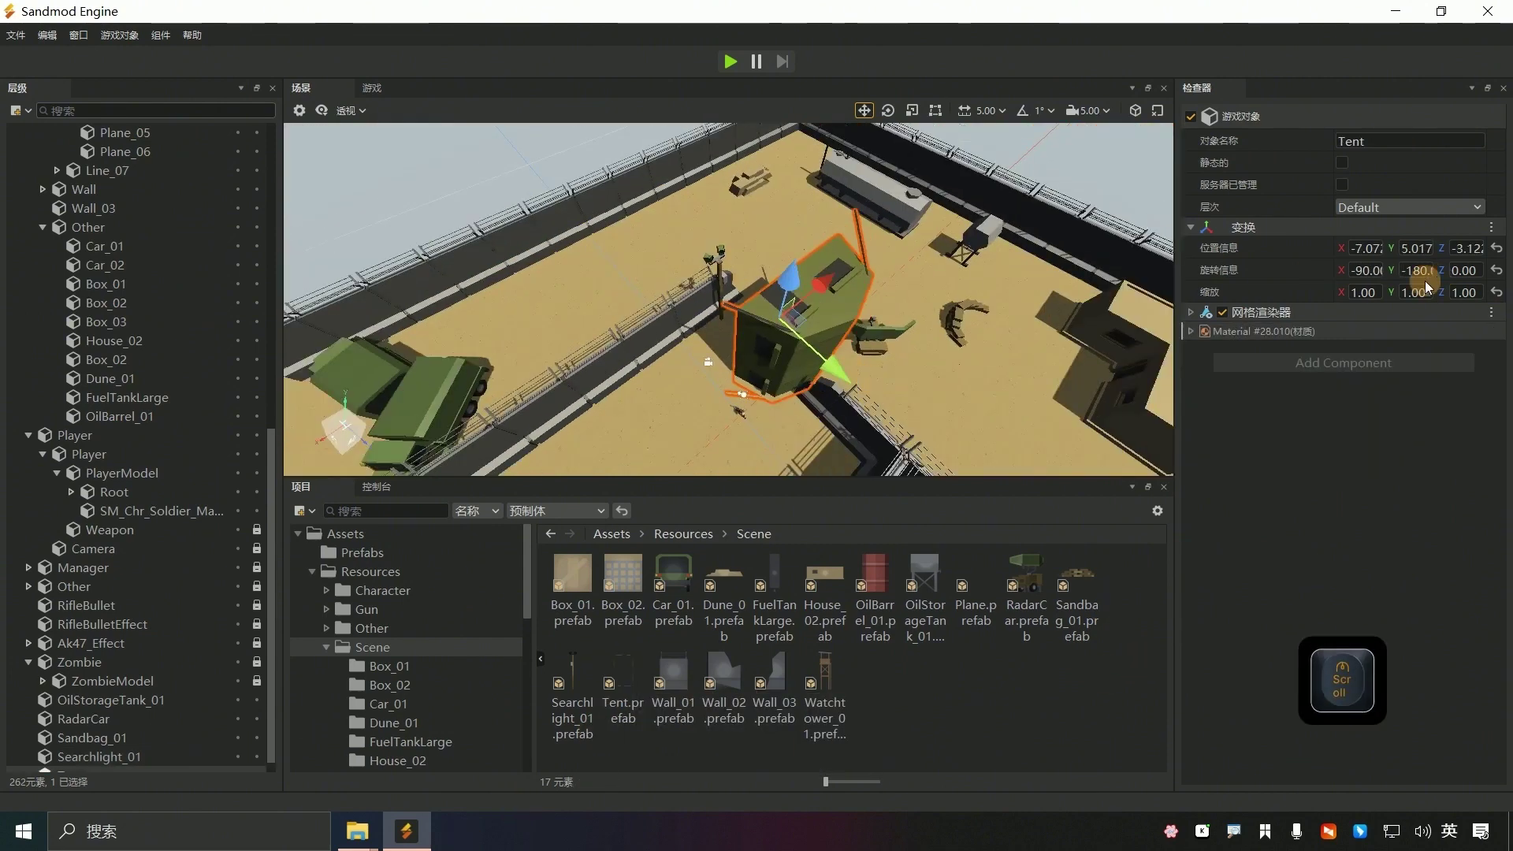
text(0)
click(1419, 272)
text(0)
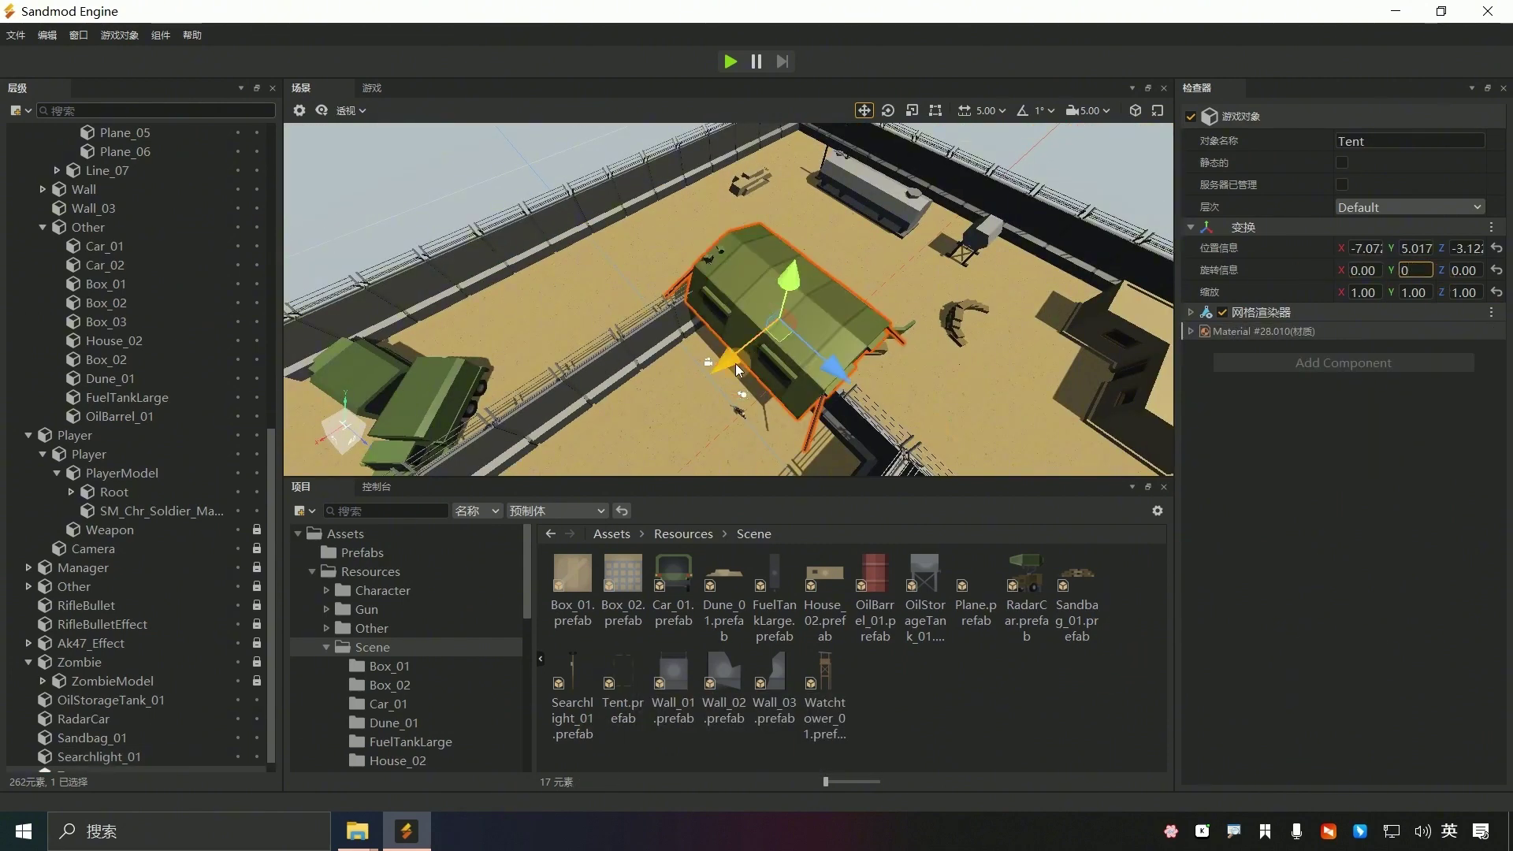
click(1410, 249)
text(0)
right_drag(1001, 354, 780, 303)
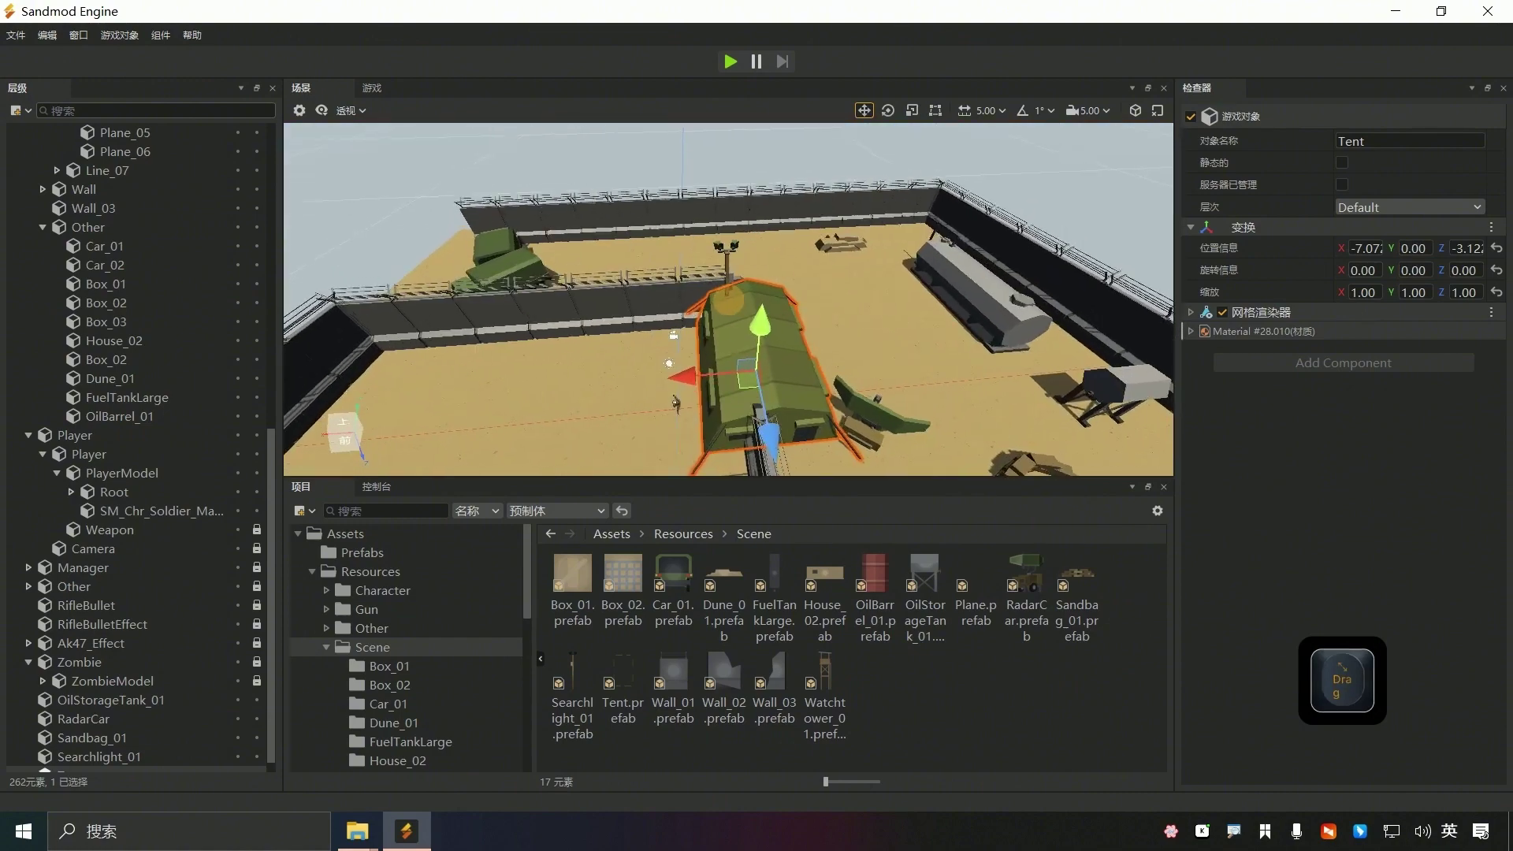
- Move the tent between the long and short inner walls, at about X 17.3, and set its Y rotation to 90
drag(692, 374, 469, 380)
click(1416, 272)
text(90)
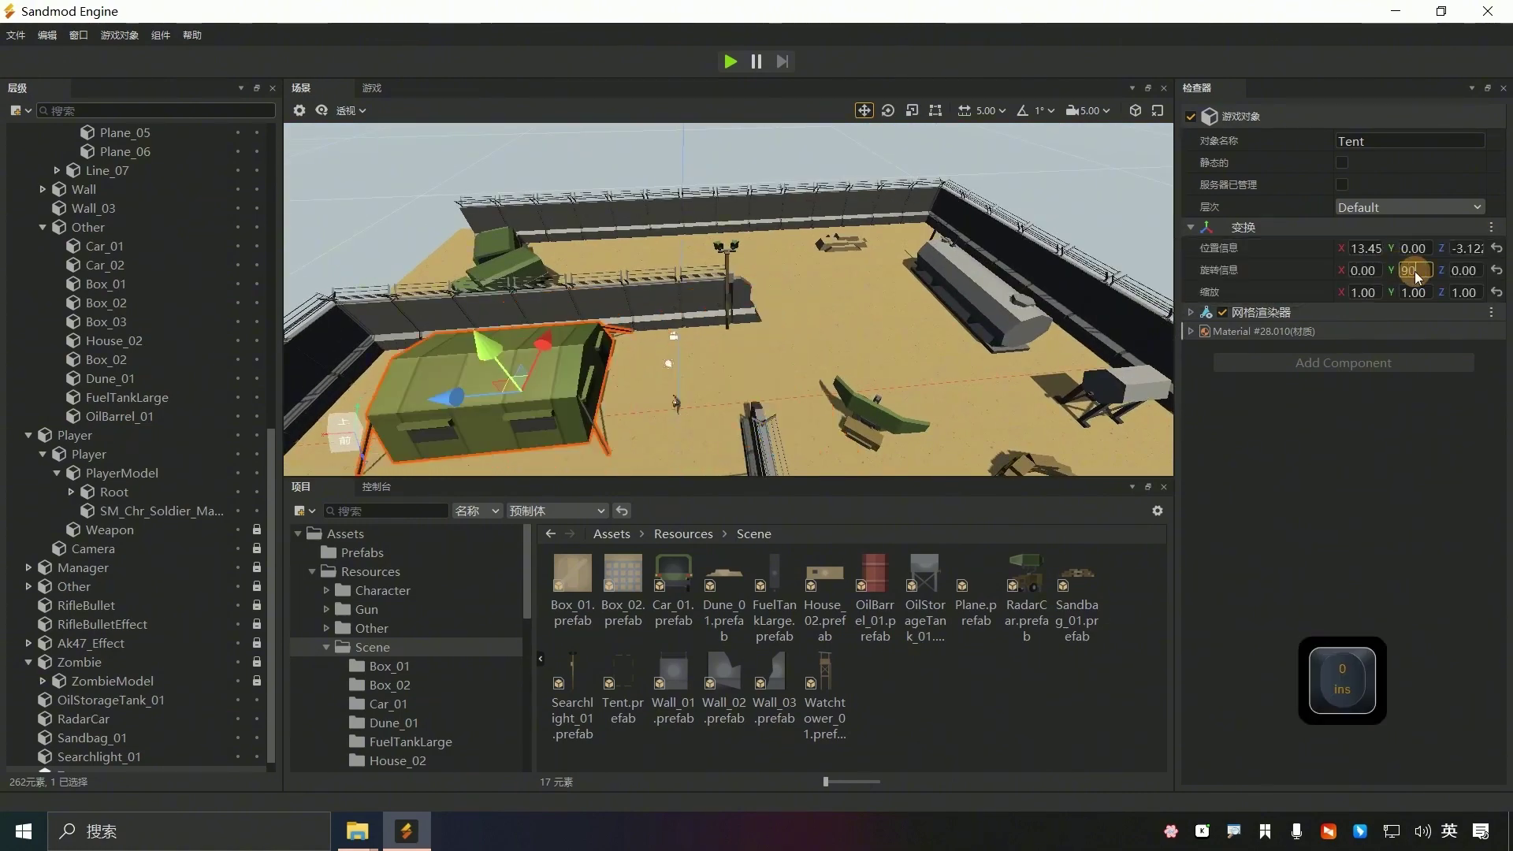
right_drag(572, 419, 730, 301)
drag(656, 312, 613, 314)
right_drag(613, 313, 728, 300)
scroll(815, 326, down, 5)
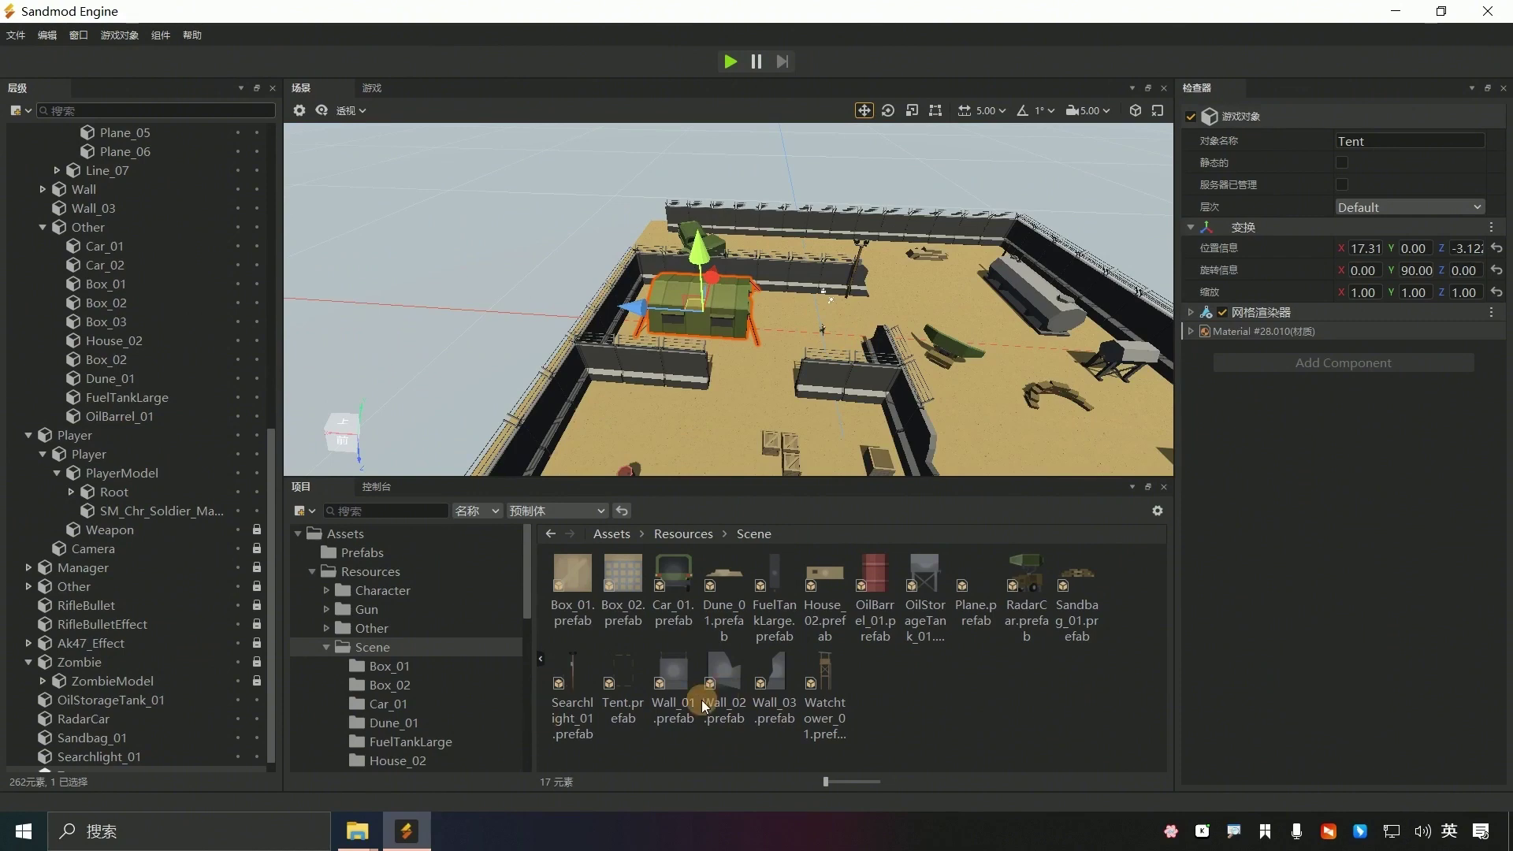
- Add the Watchtower_01 prefab against the long inner wall, between the tent and the searchlight
drag(825, 678, 741, 297)
scroll(901, 437, down, 4)
scroll(888, 424, up, 3)
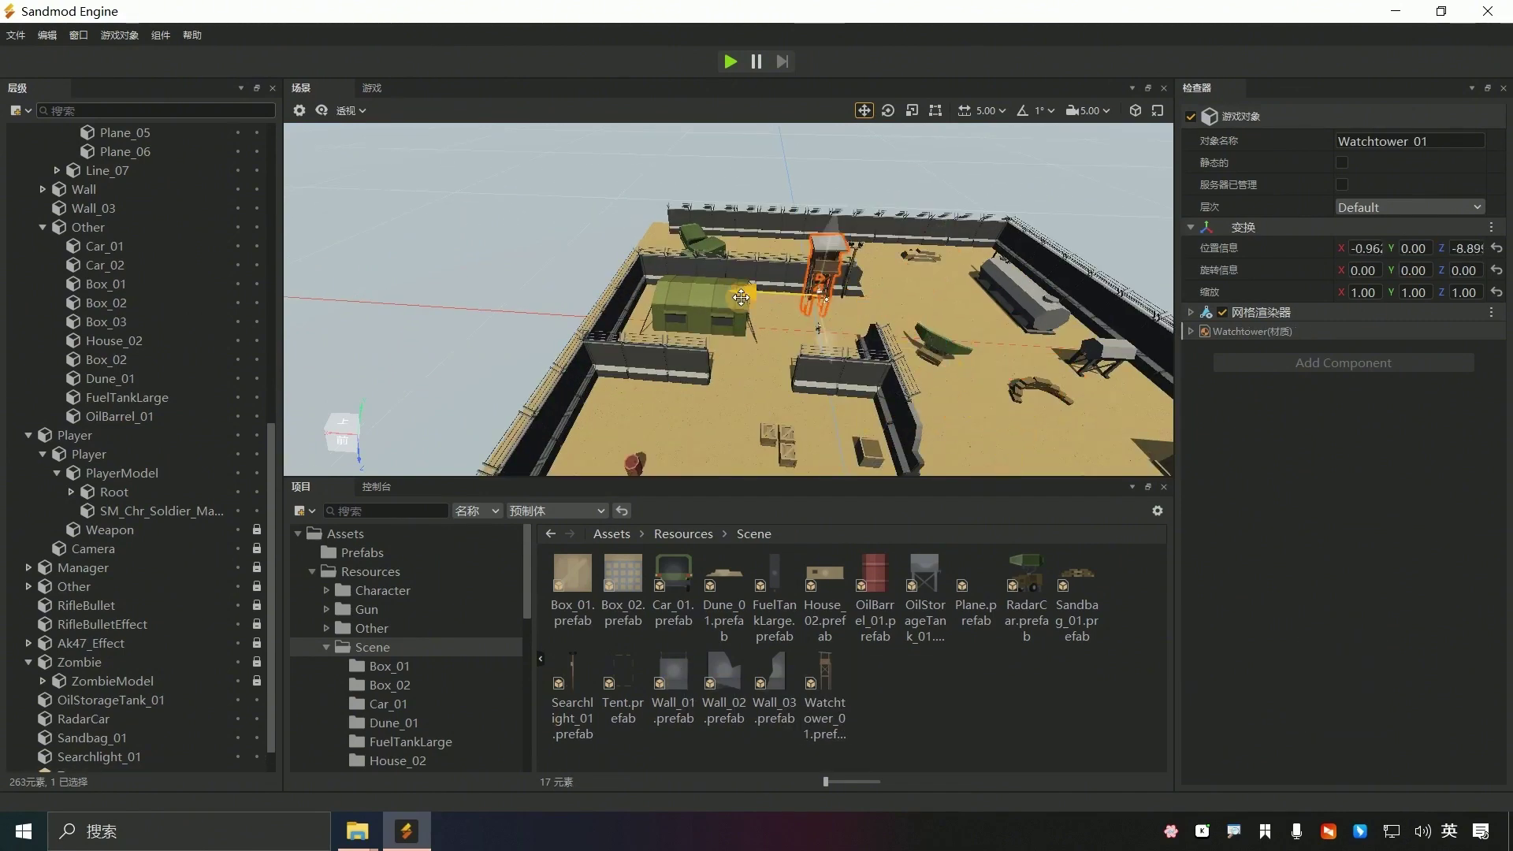
right_drag(741, 298, 792, 346)
drag(817, 332, 817, 350)
drag(752, 283, 736, 284)
right_drag(735, 284, 827, 623)
key(f)
right_drag(761, 388, 729, 305)
scroll(91, 762, down, 2)
- Unpack the Tent and Watchtower_01 prefabs together in the scene
click(109, 739)
ctrl+click(114, 759)
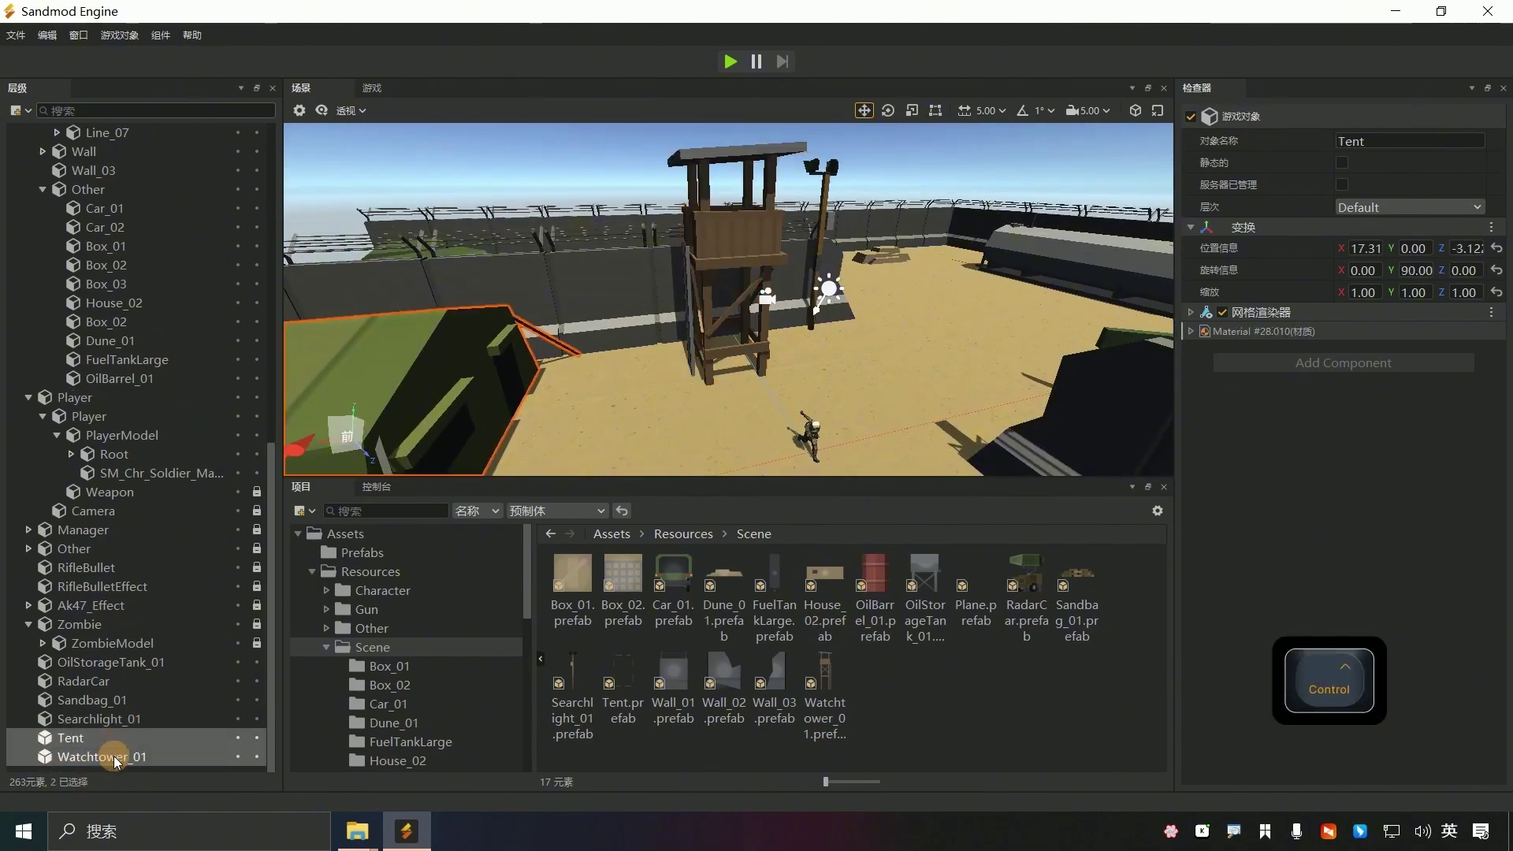
right_click(115, 761)
mouse_move(244, 646)
click(355, 724)
- Add a MeshCollider component to both the Tent and Watchtower_01 objects and save the scene
click(1306, 347)
click(1312, 367)
text(meshj)
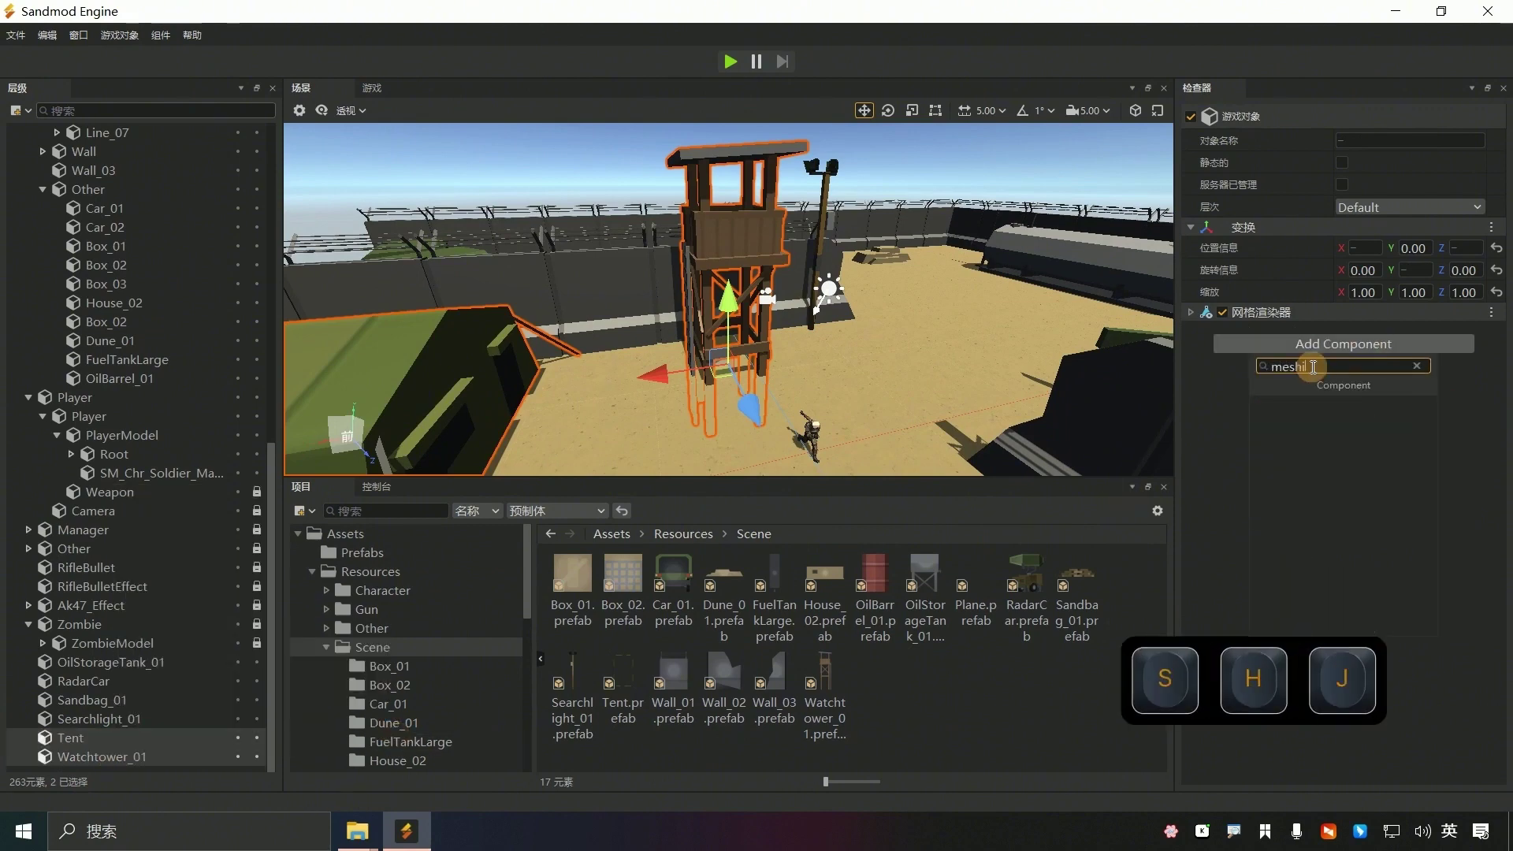
key(BackSpace)
click(1311, 500)
scroll(876, 347, down, 2)
key(ctrl+s)
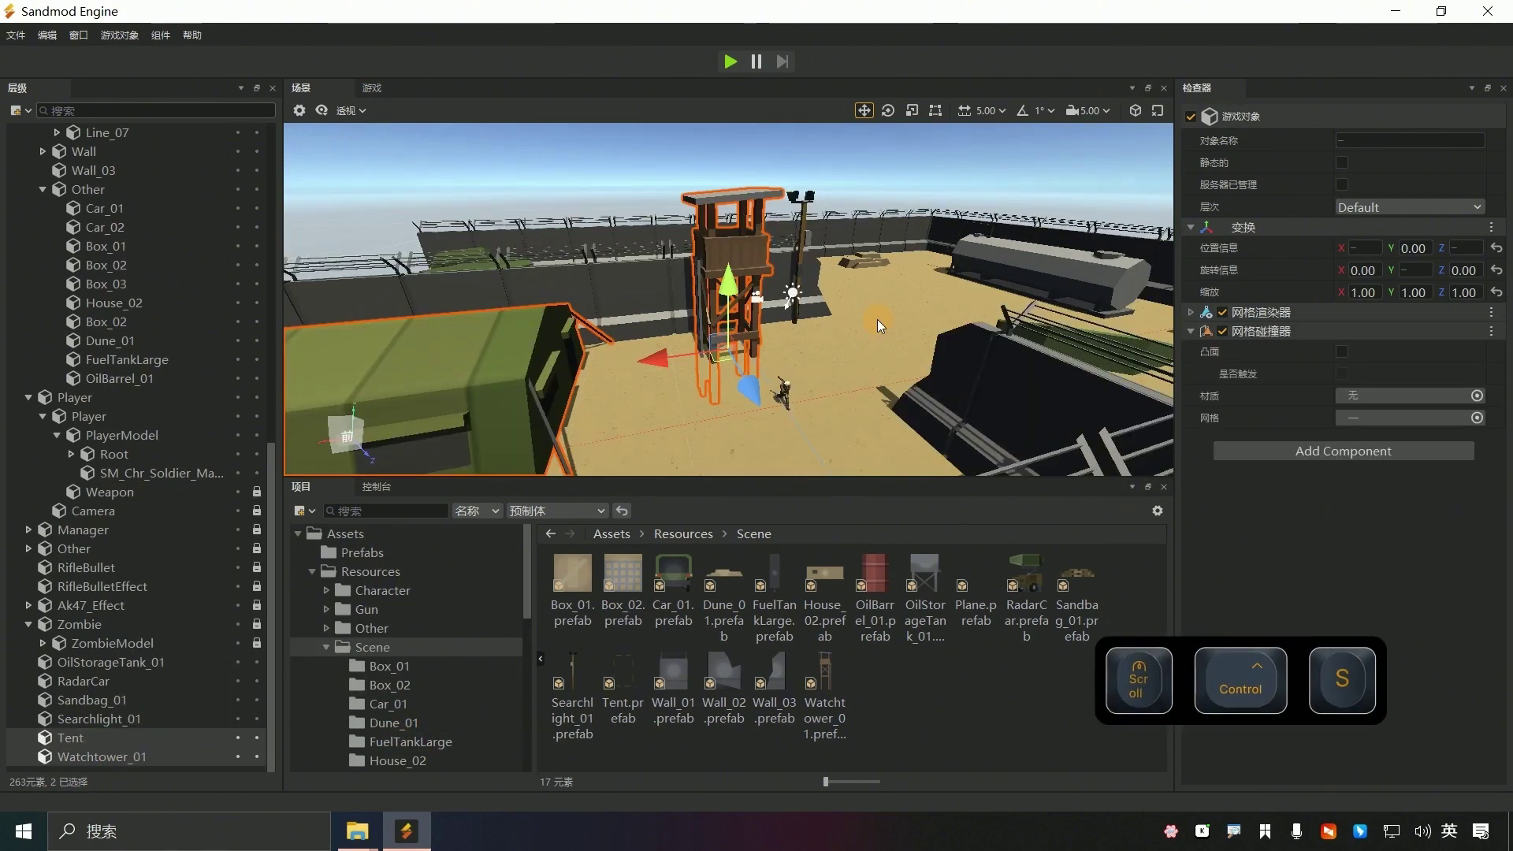
scroll(710, 331, down, 5)
right_drag(709, 331, 753, 382)
scroll(796, 301, up, 3)
scroll(796, 301, down, 3)
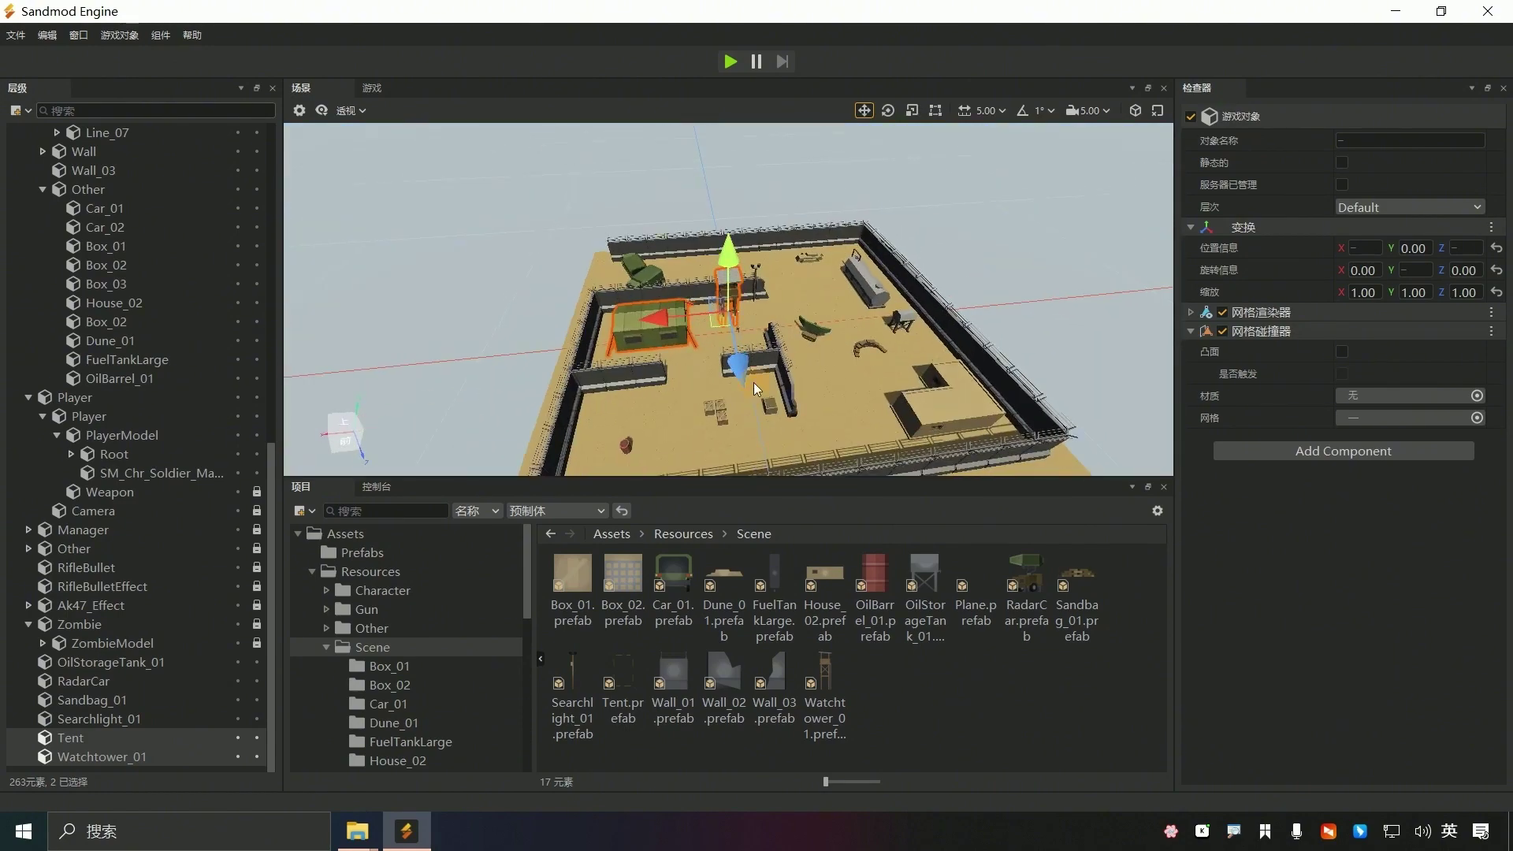